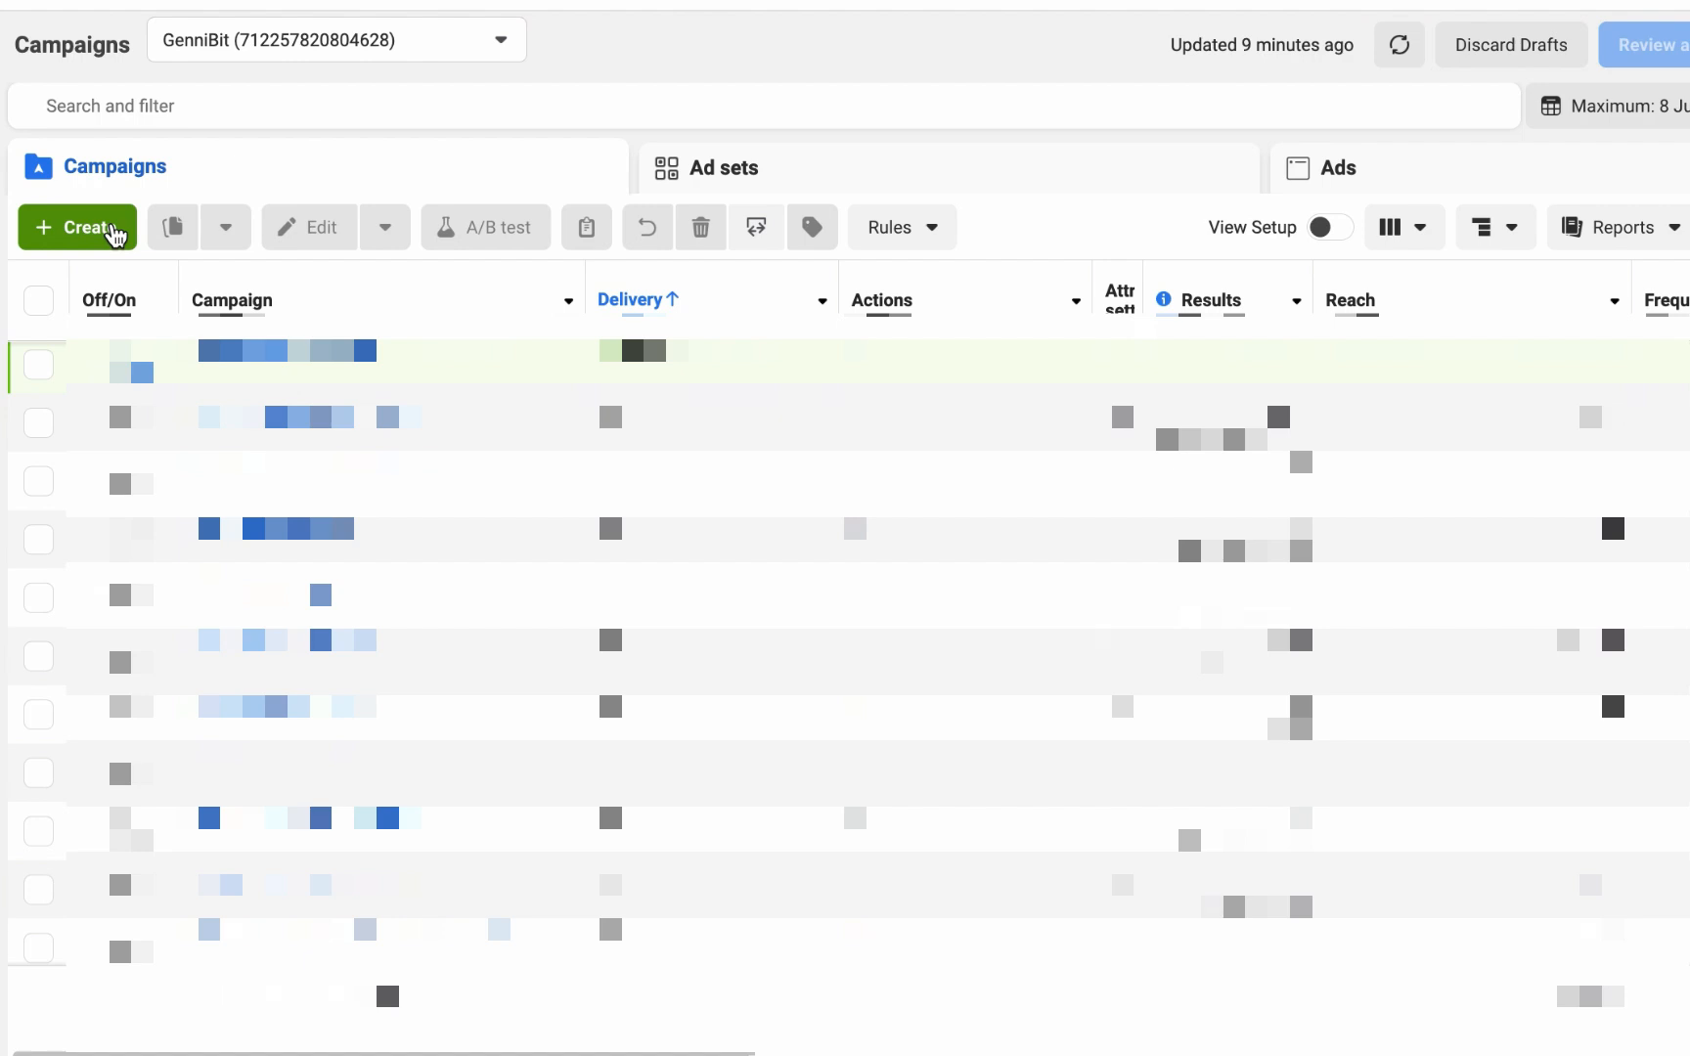
Create a new auction campaign with the Sales objective, using the manual sales campaign setup.
{"action": "left_click", "coordinate": [114, 230]}
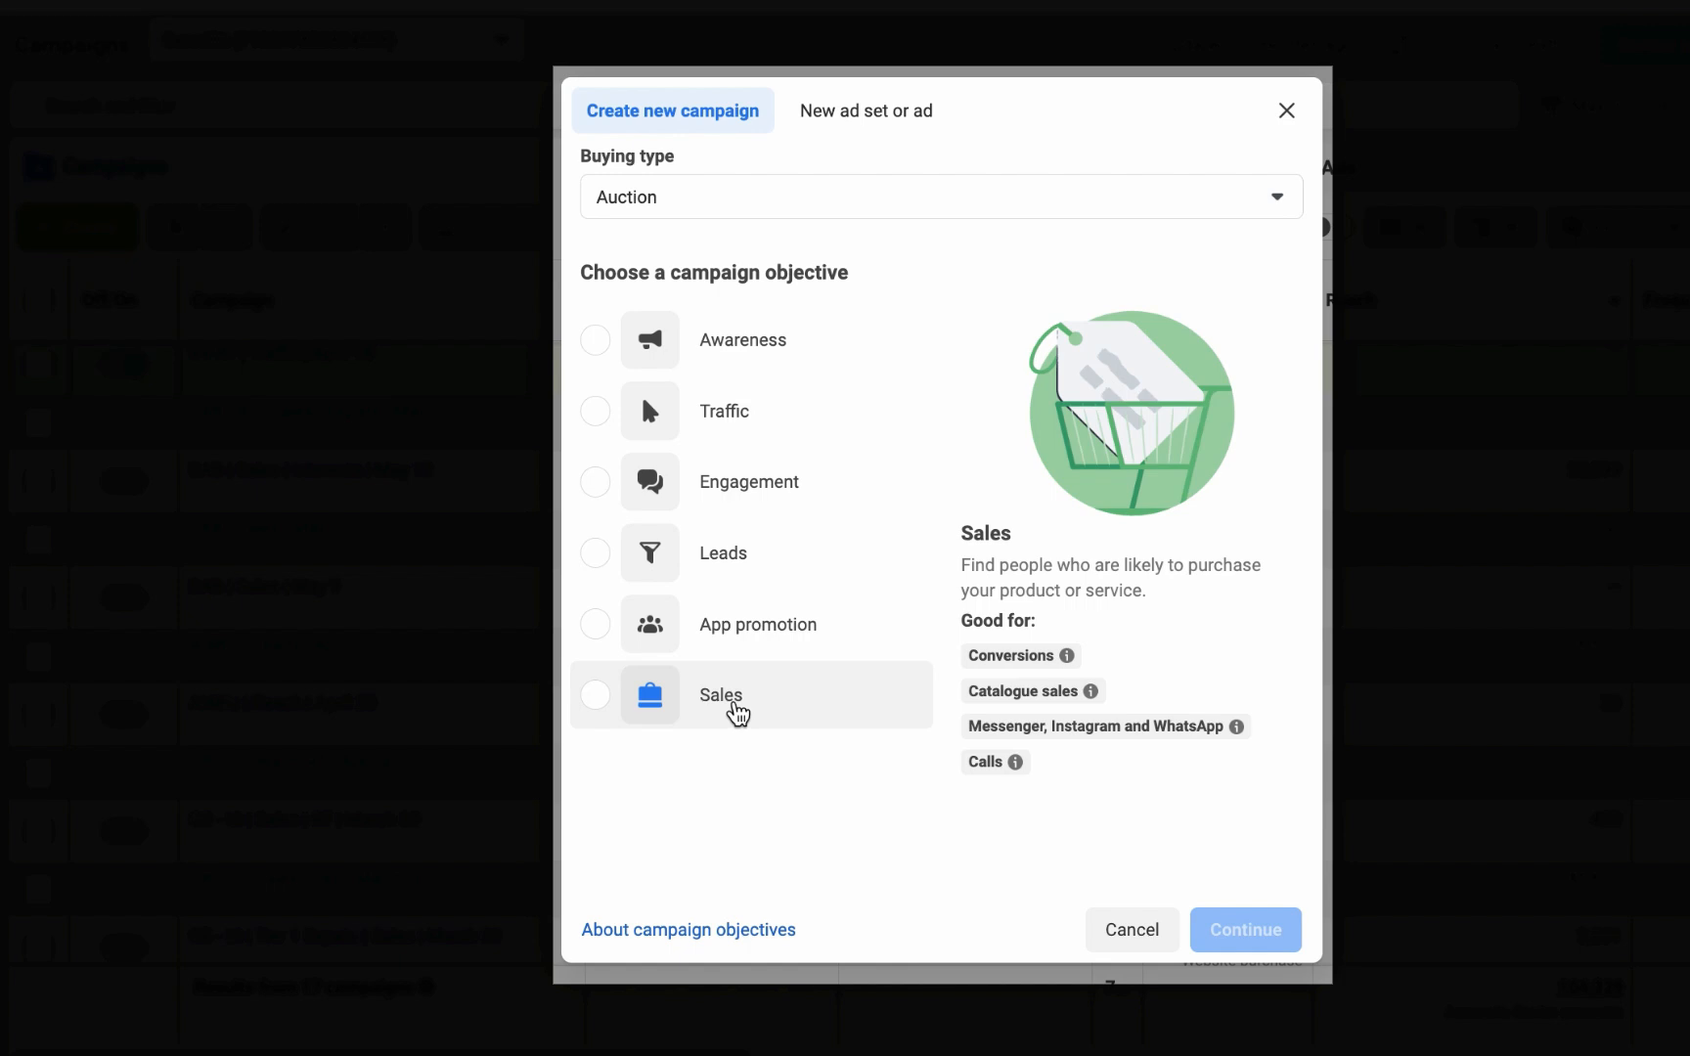
{"action": "left_click", "coordinate": [736, 706]}
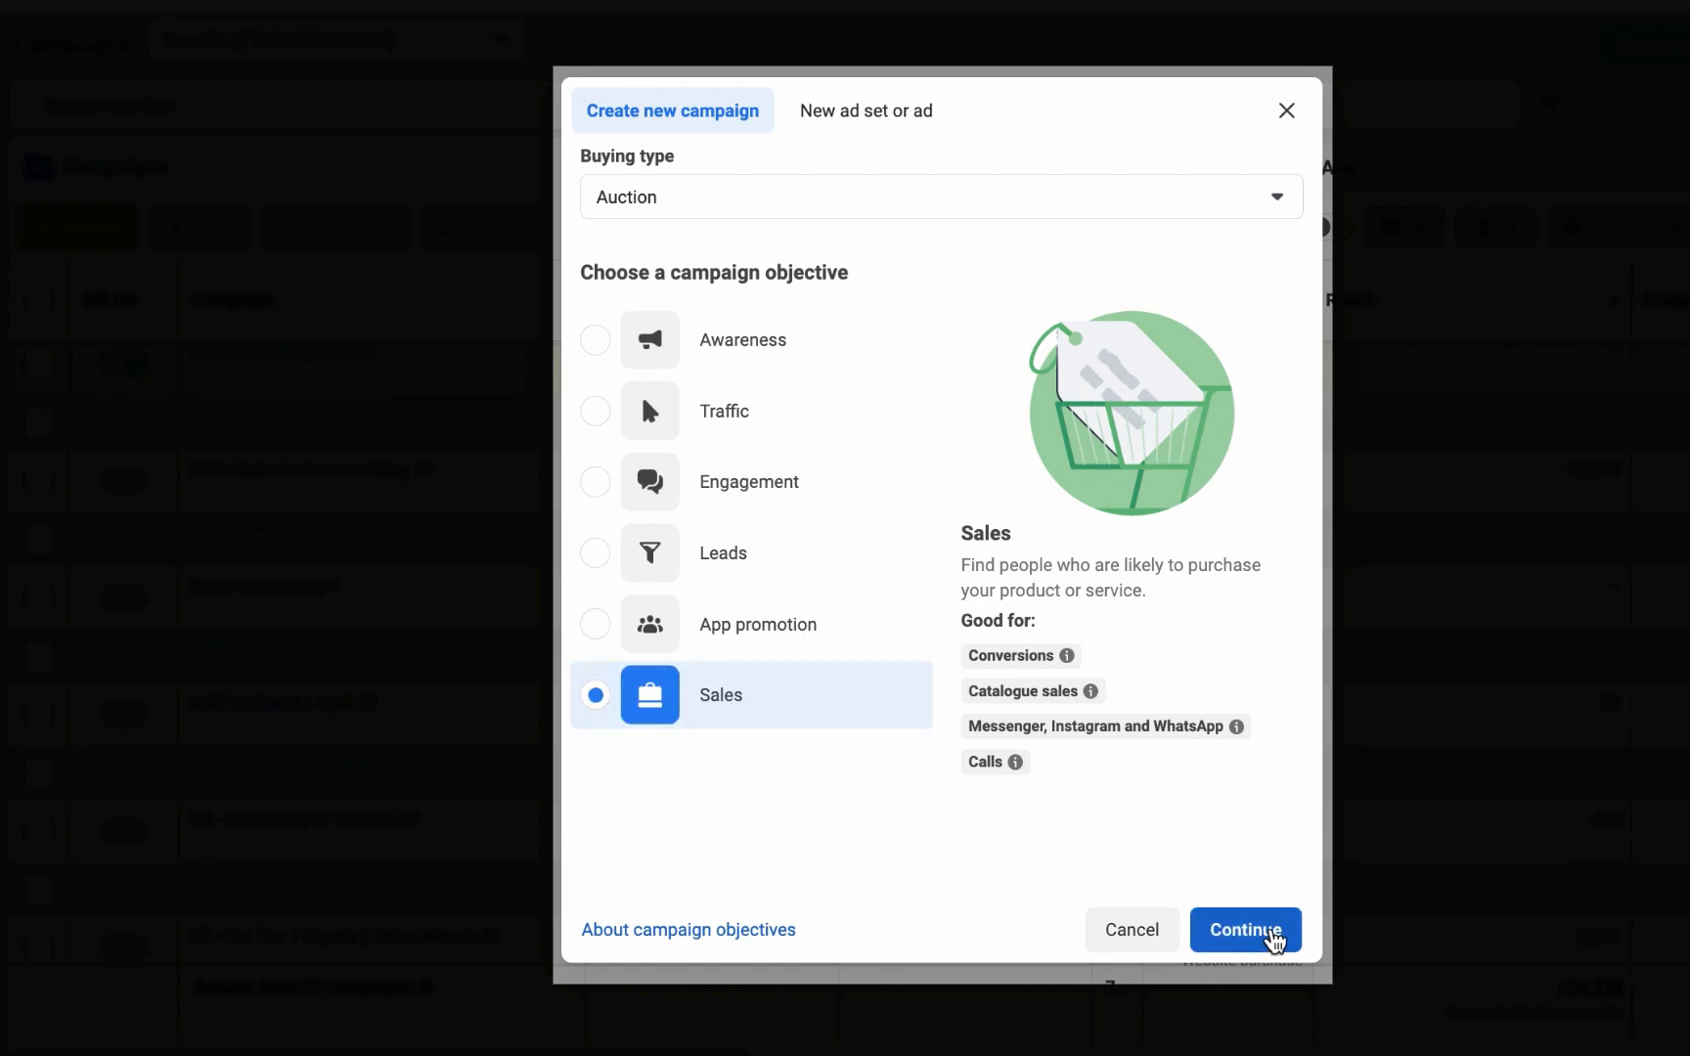
{"action": "left_click", "coordinate": [1276, 936]}
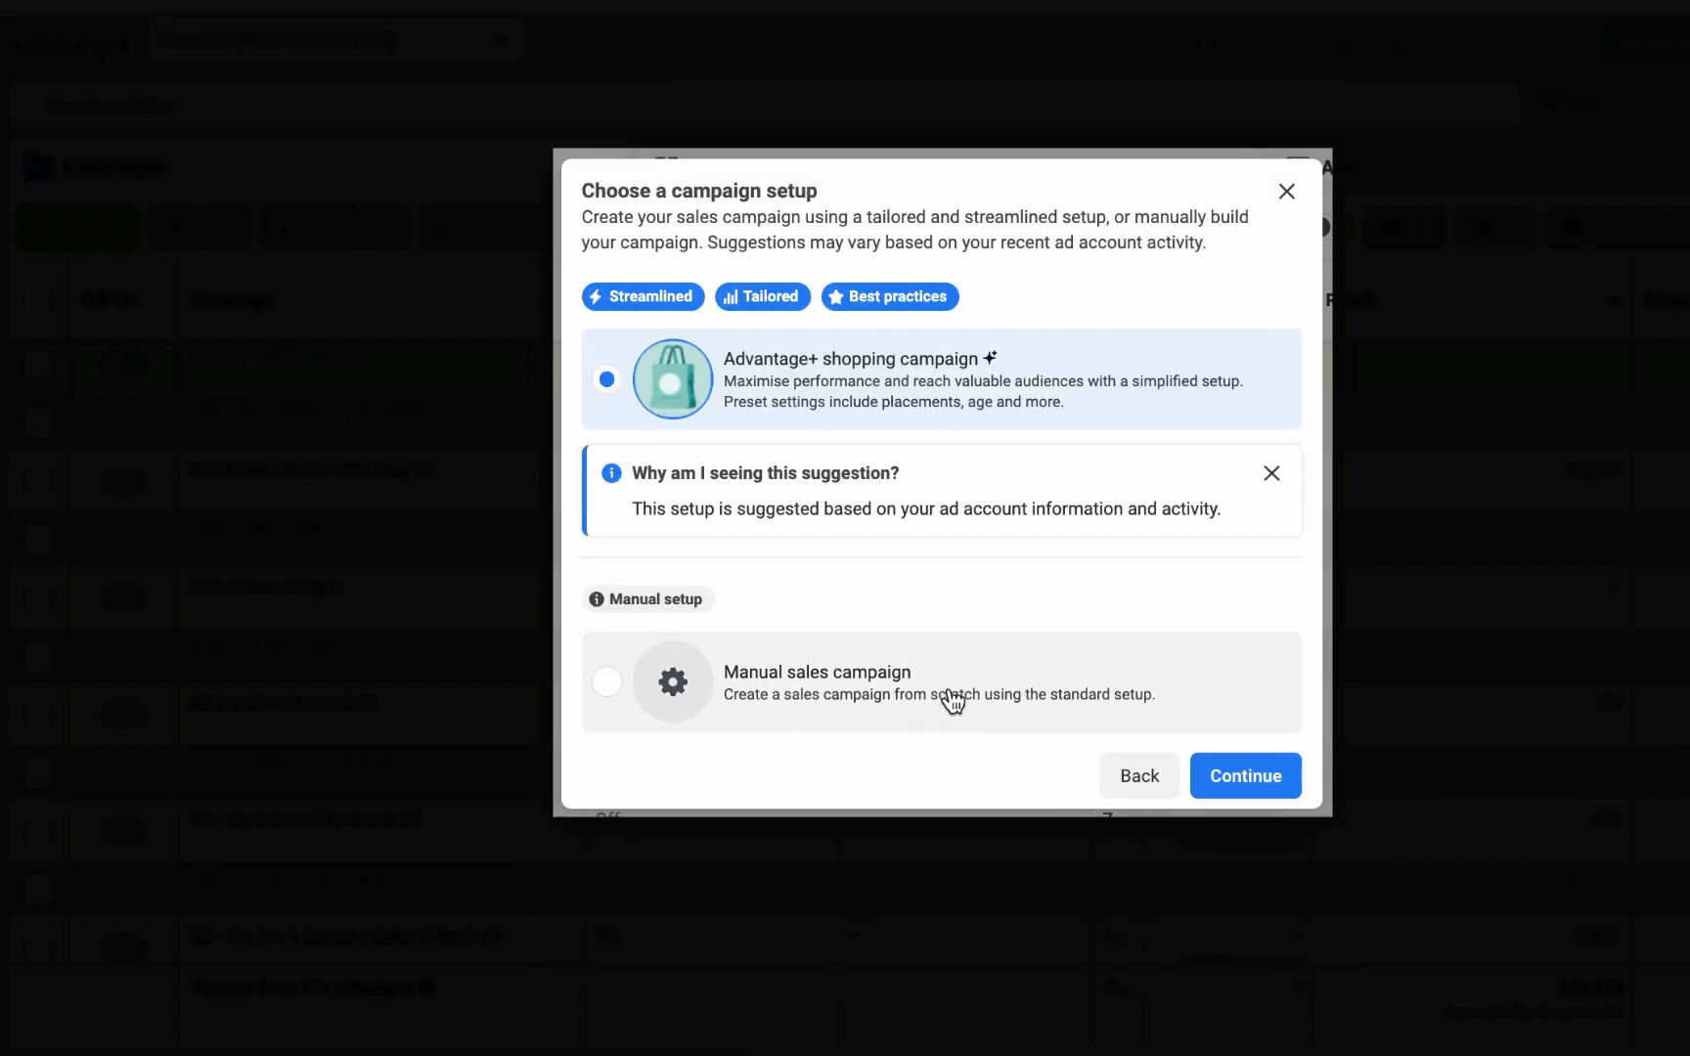
{"action": "left_click", "coordinate": [945, 700]}
{"action": "left_click", "coordinate": [1224, 779]}
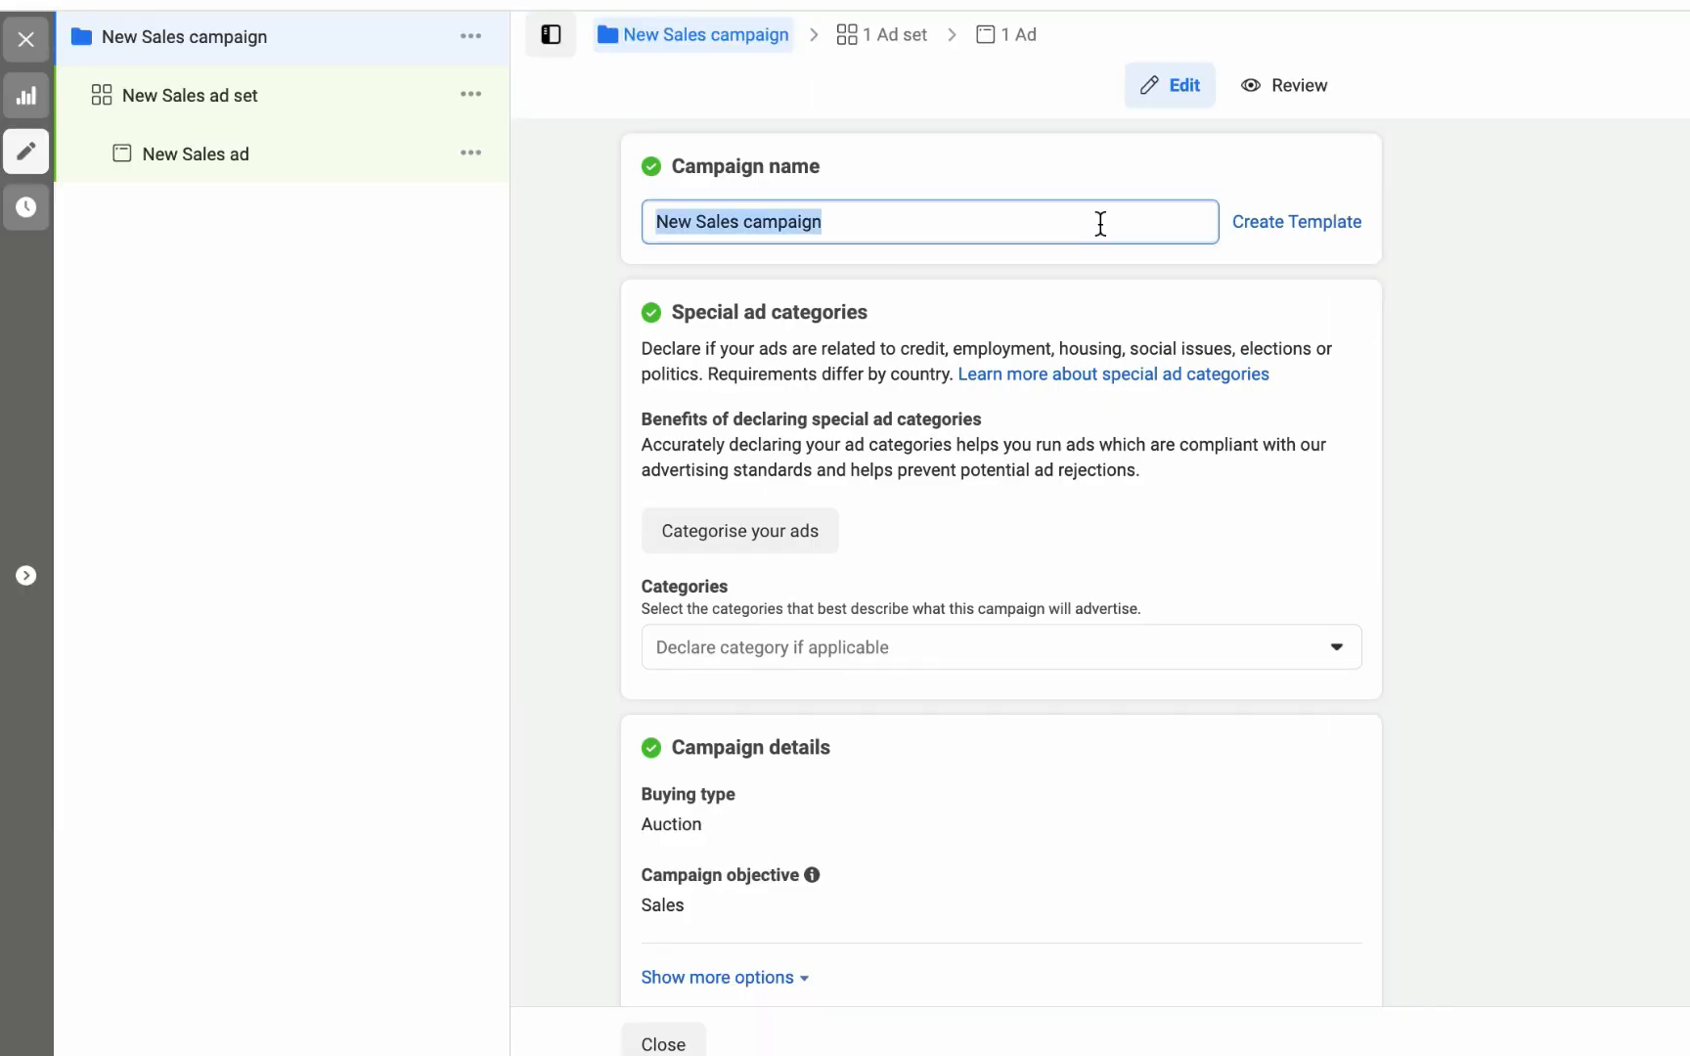
Name the campaign "NG | GB | August 8".
{"action": "type", "text": "NG "}
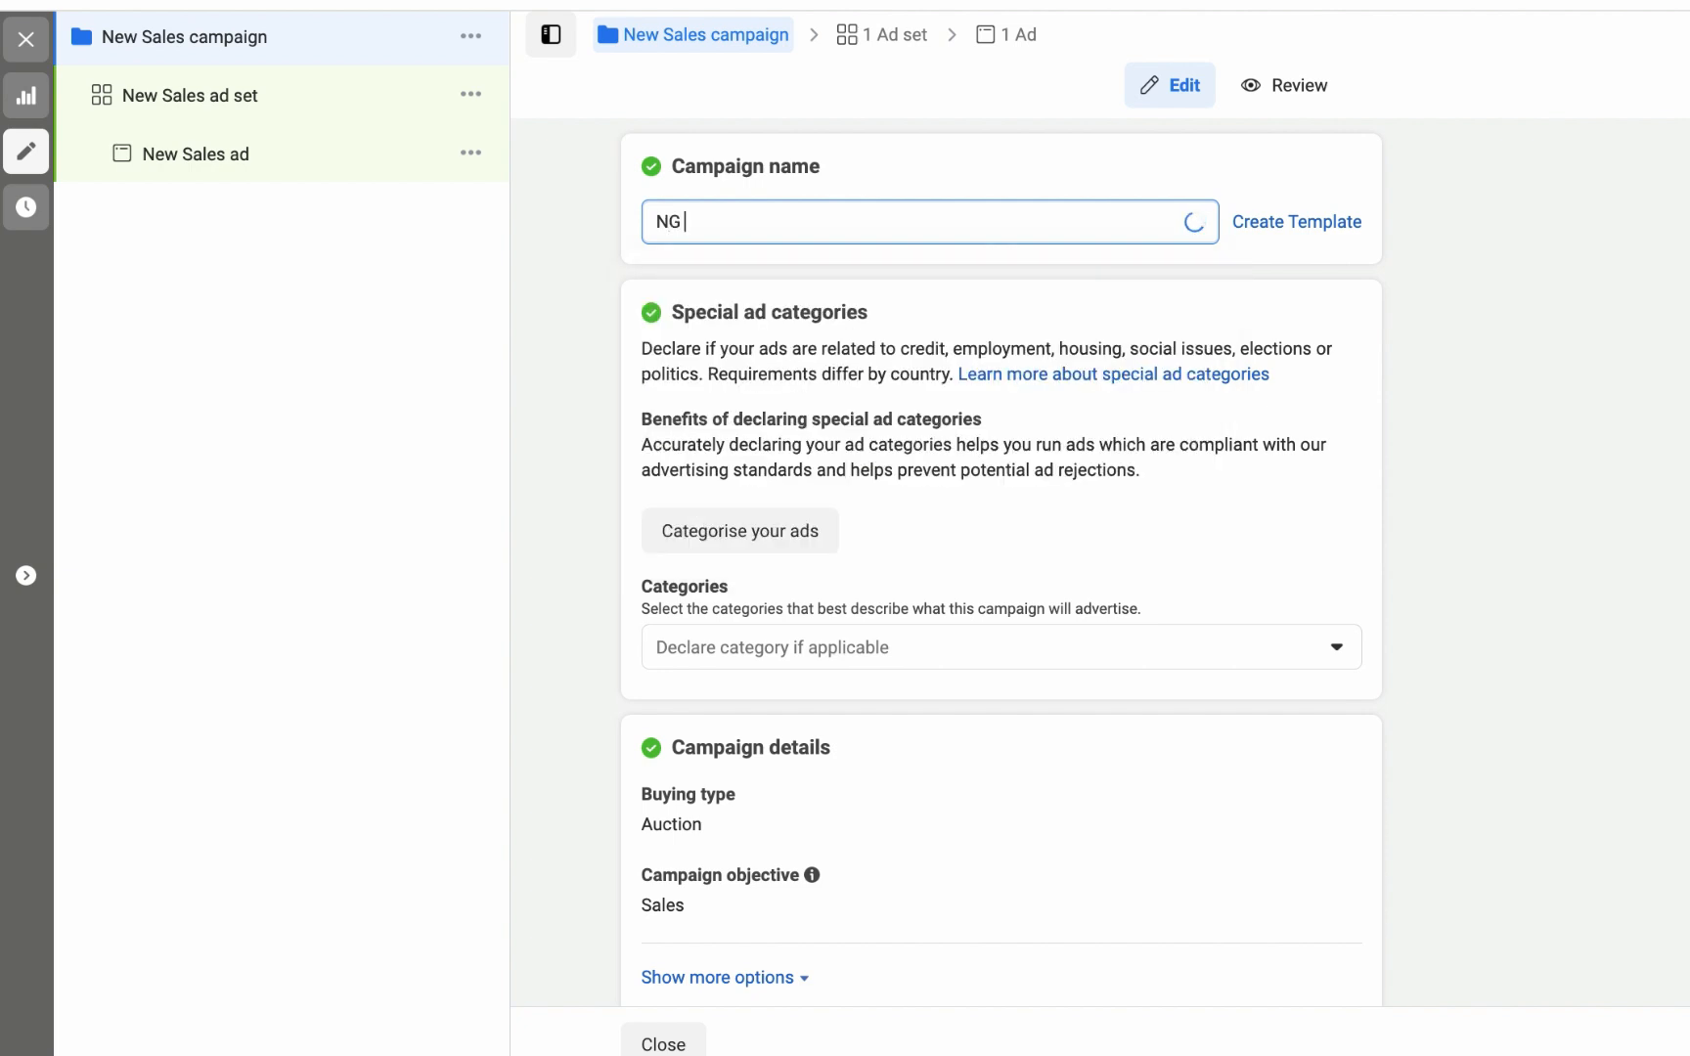
{"action": "type", "text": "| G"}
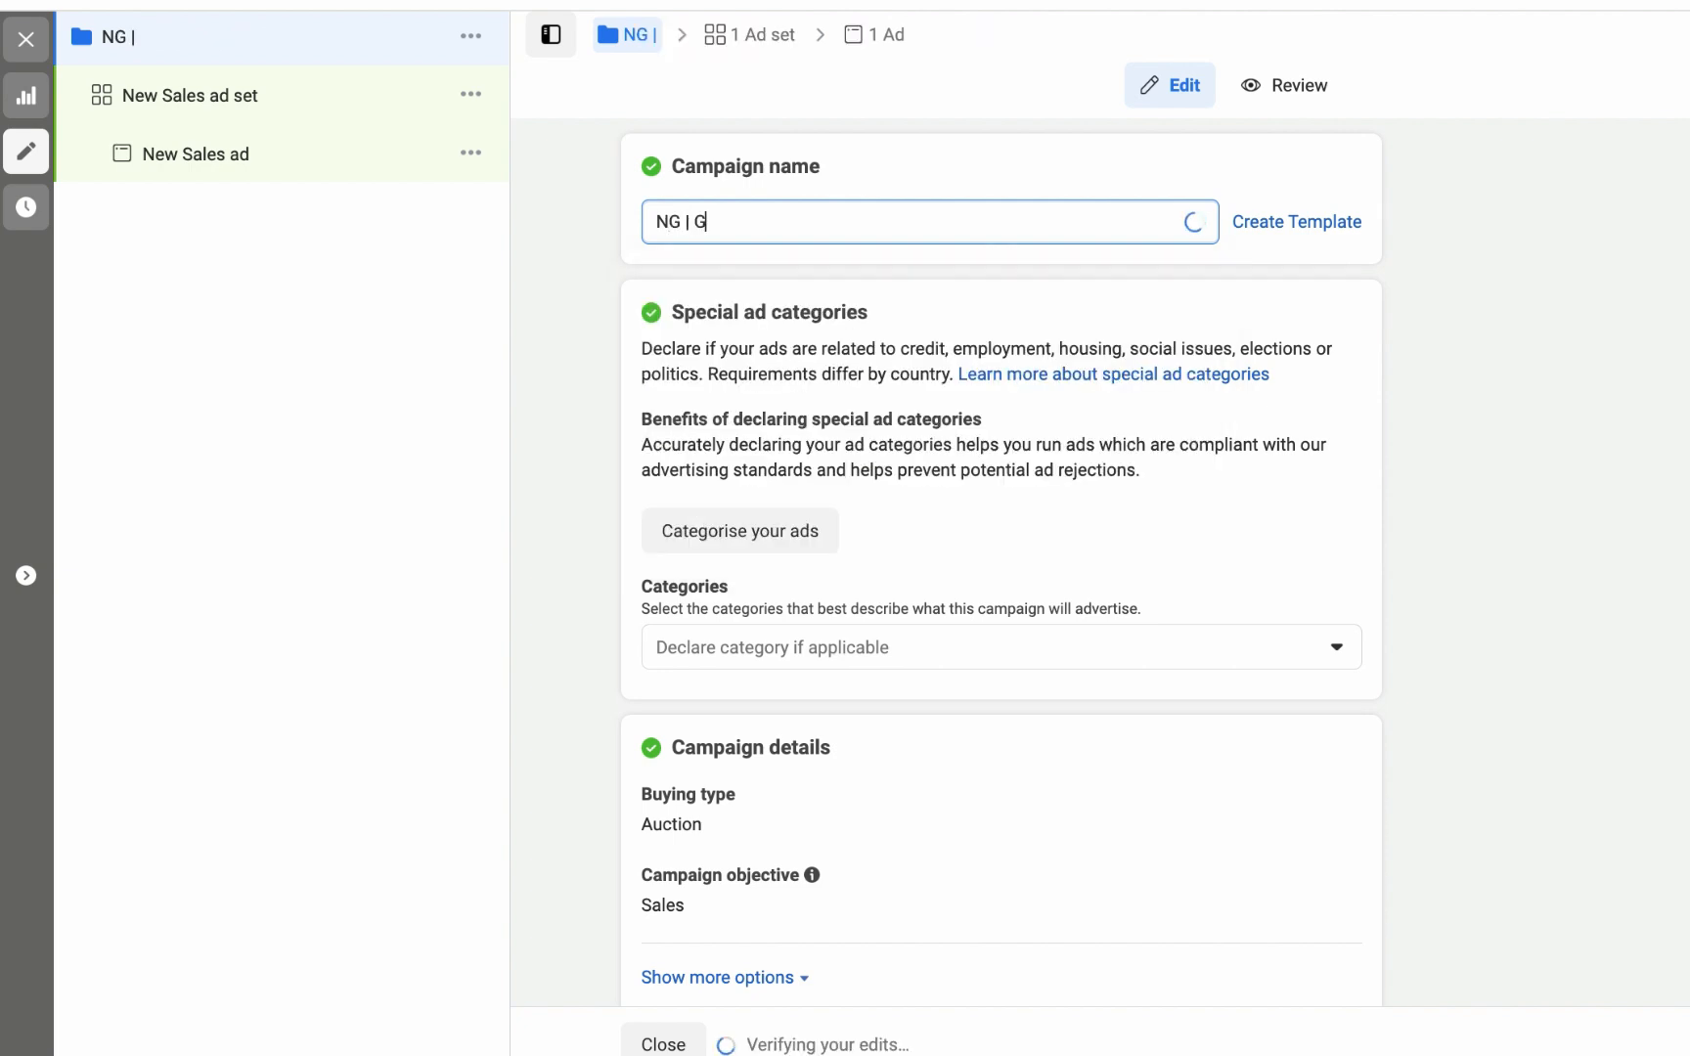
{"action": "type", "text": "B |"}
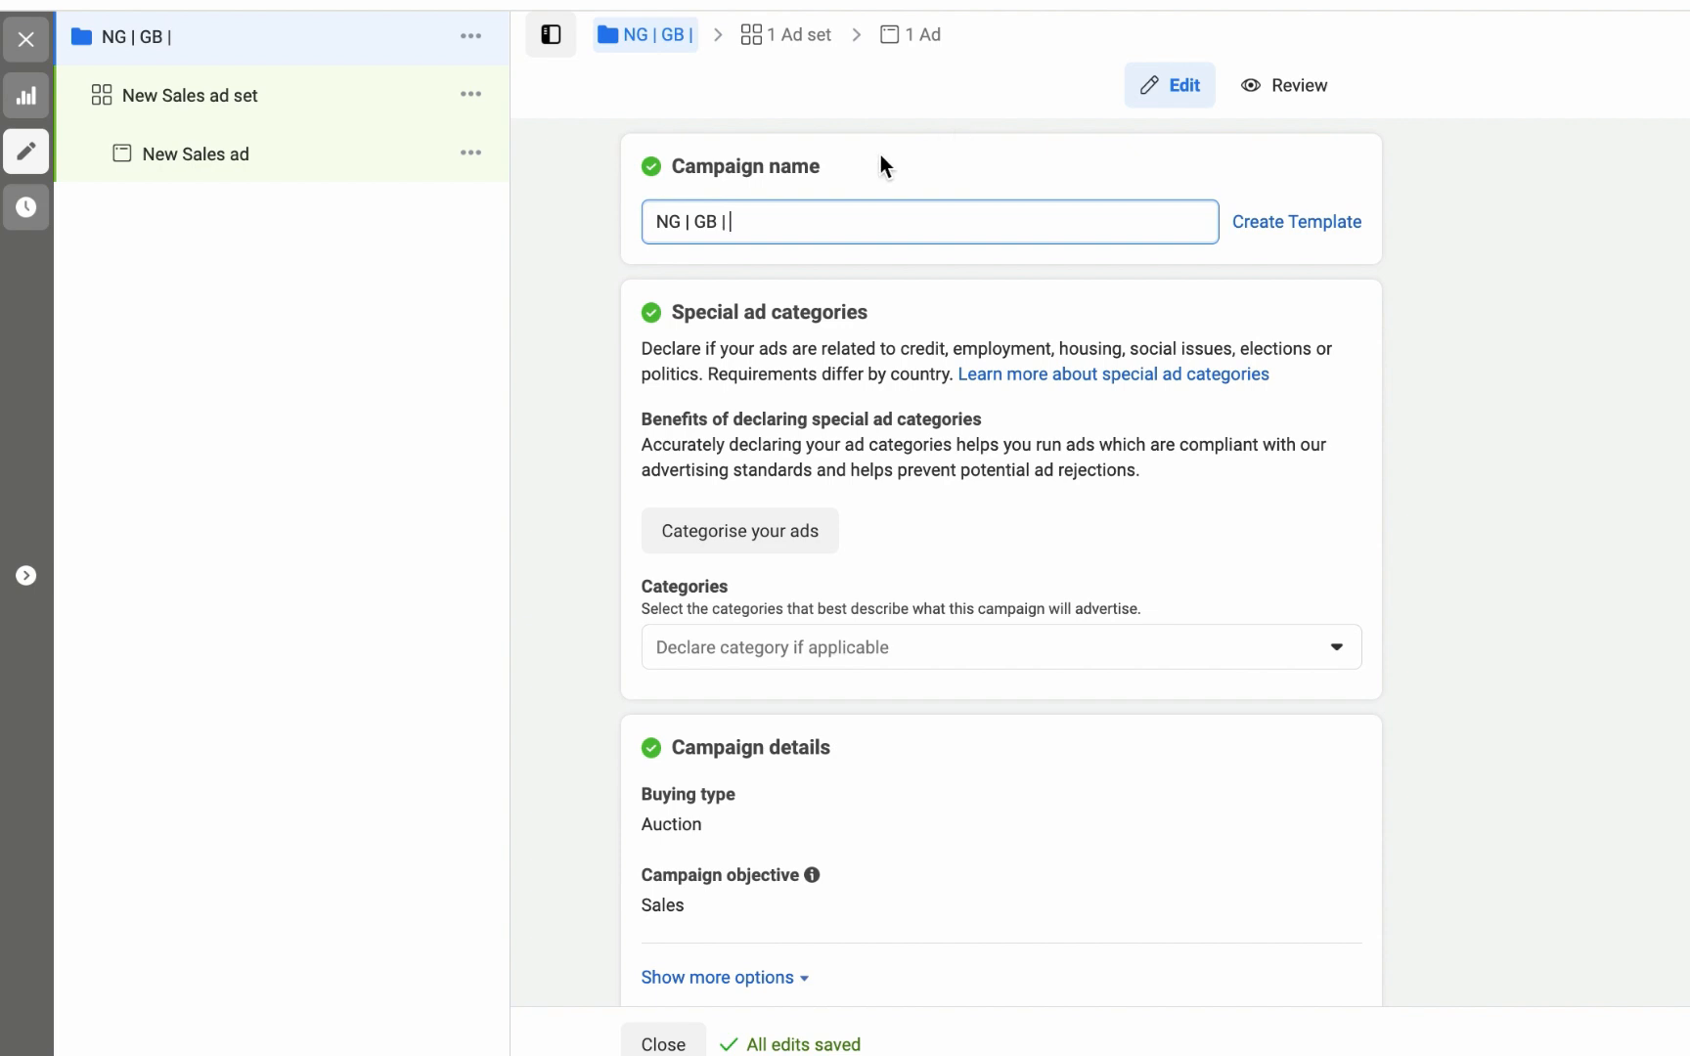
{"action": "type", "text": "Aug"}
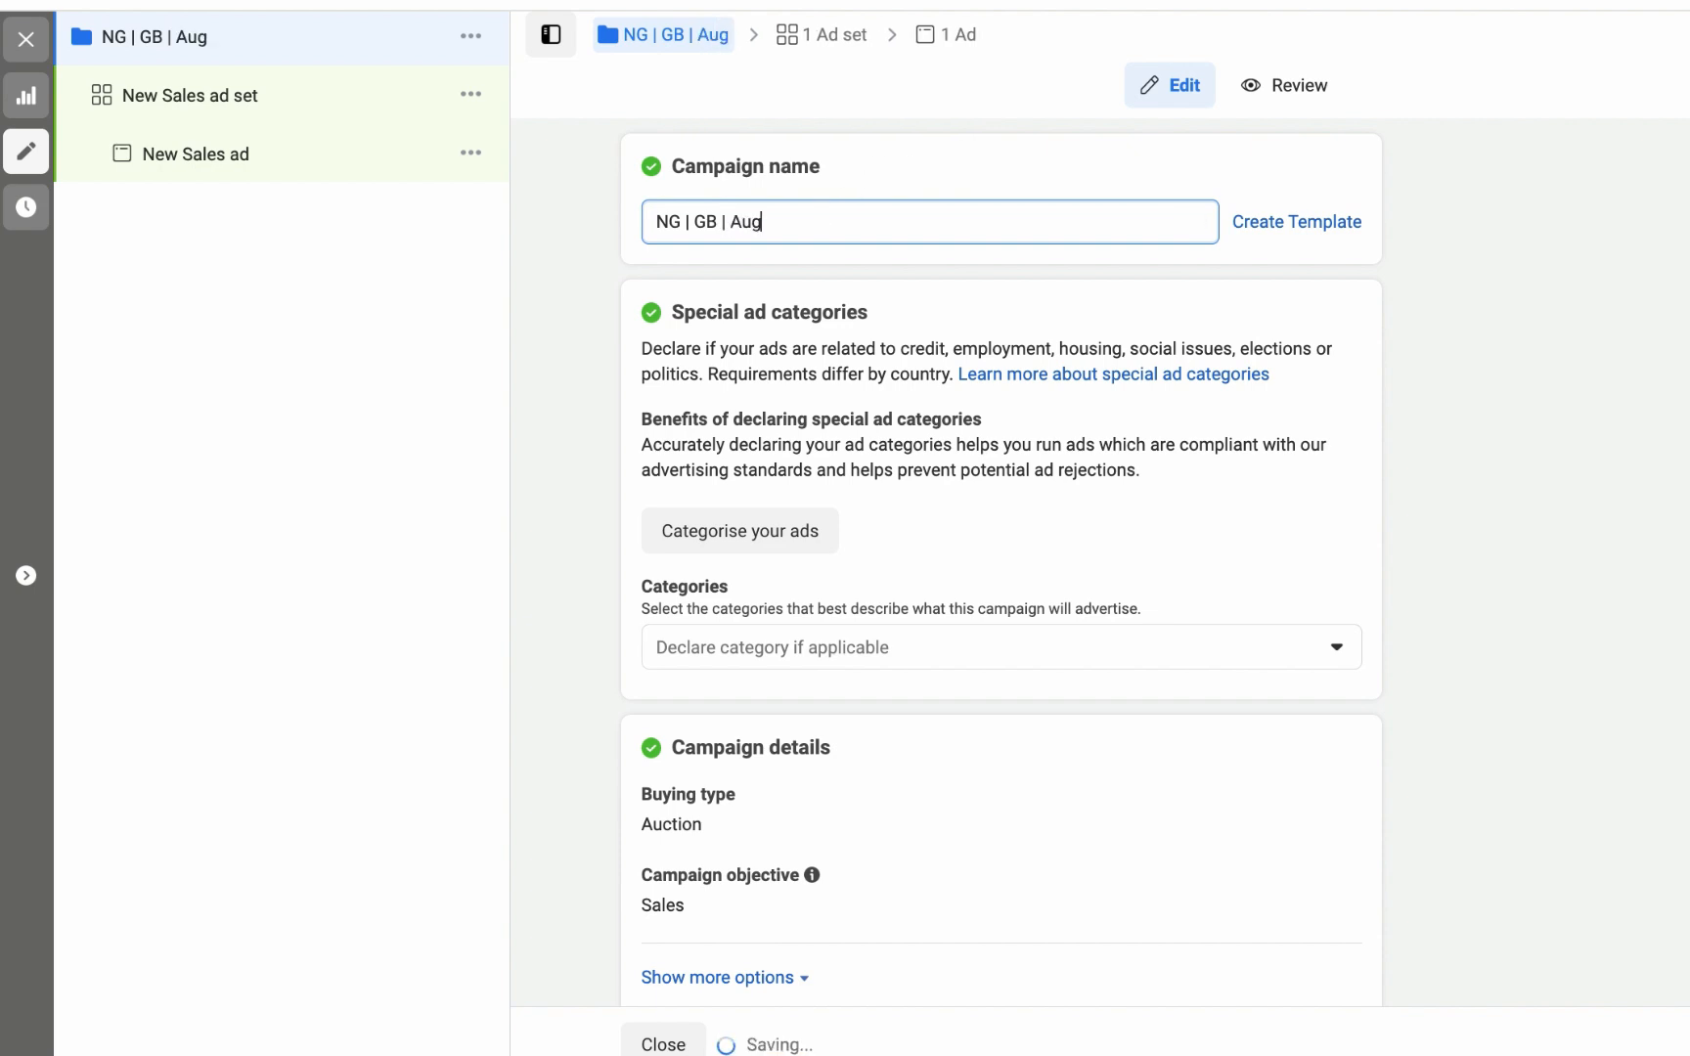
{"action": "type", "text": "ust 8"}
Open the new sales ad set and rename it "NG | UK Expats".
{"action": "scroll", "coordinate": [543, 335], "scroll_direction": "down", "scroll_amount": 5}
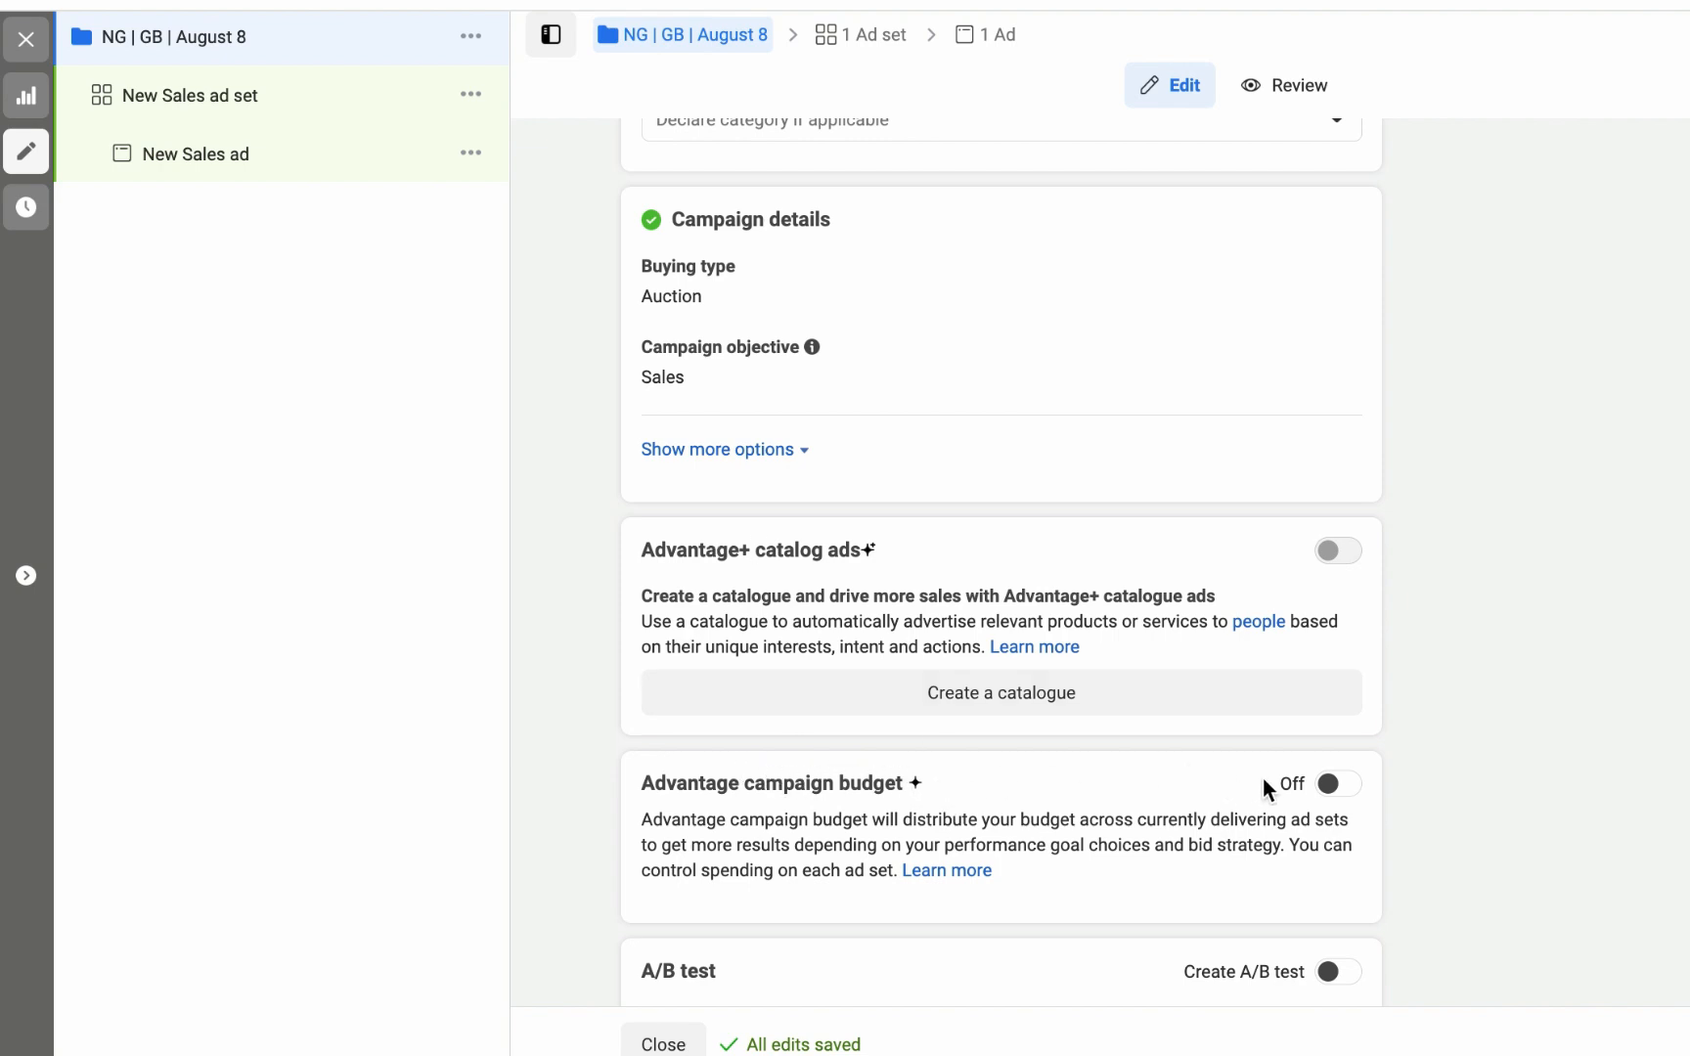
{"action": "left_click", "coordinate": [243, 110]}
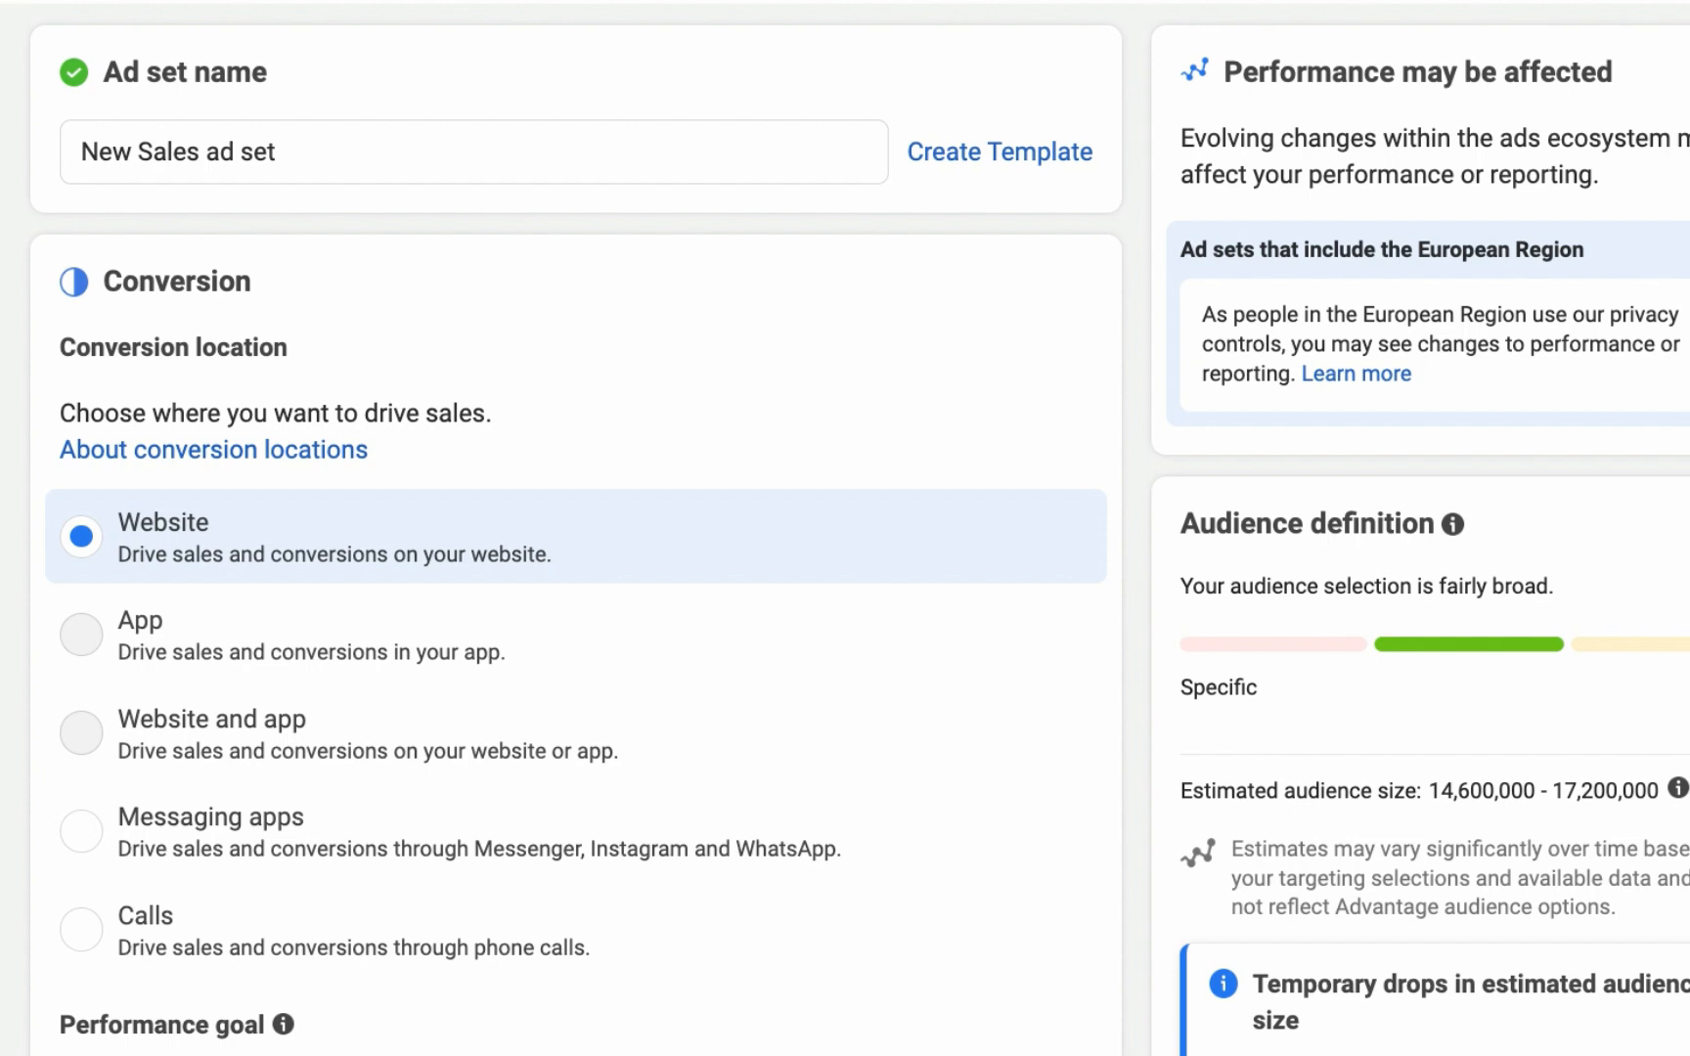
{"action": "triple_click", "coordinate": [262, 151]}
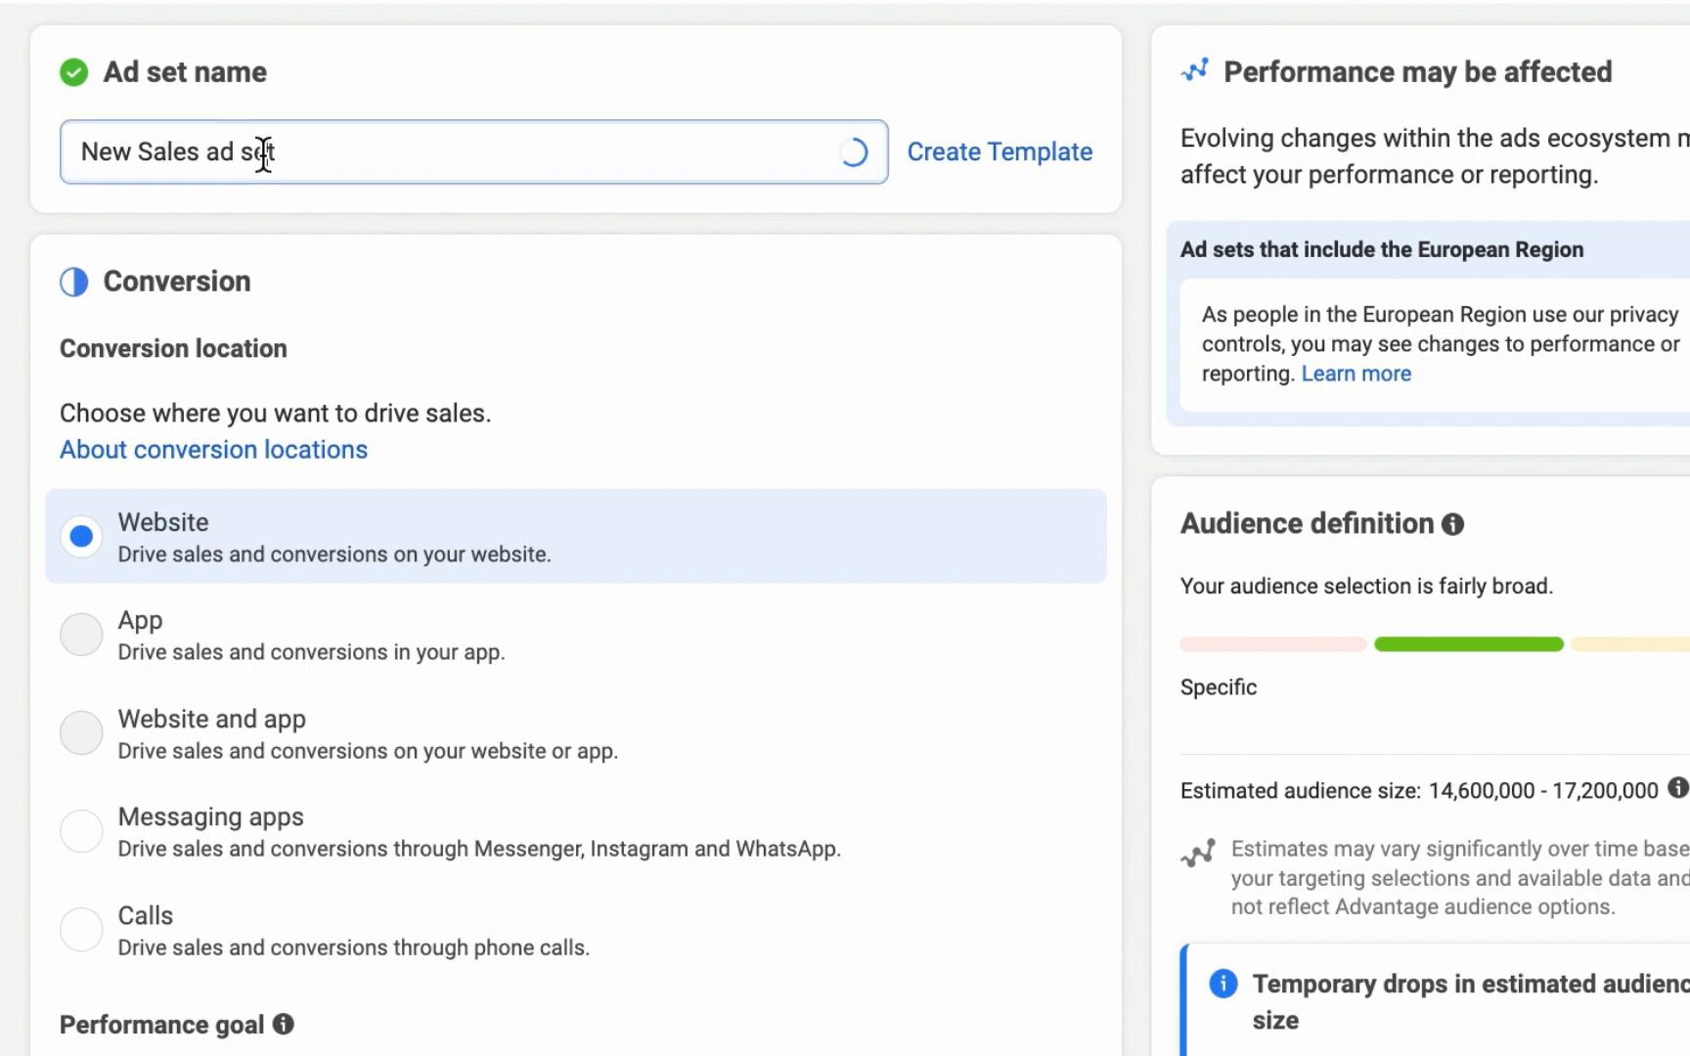
{"action": "type", "text": "N"}
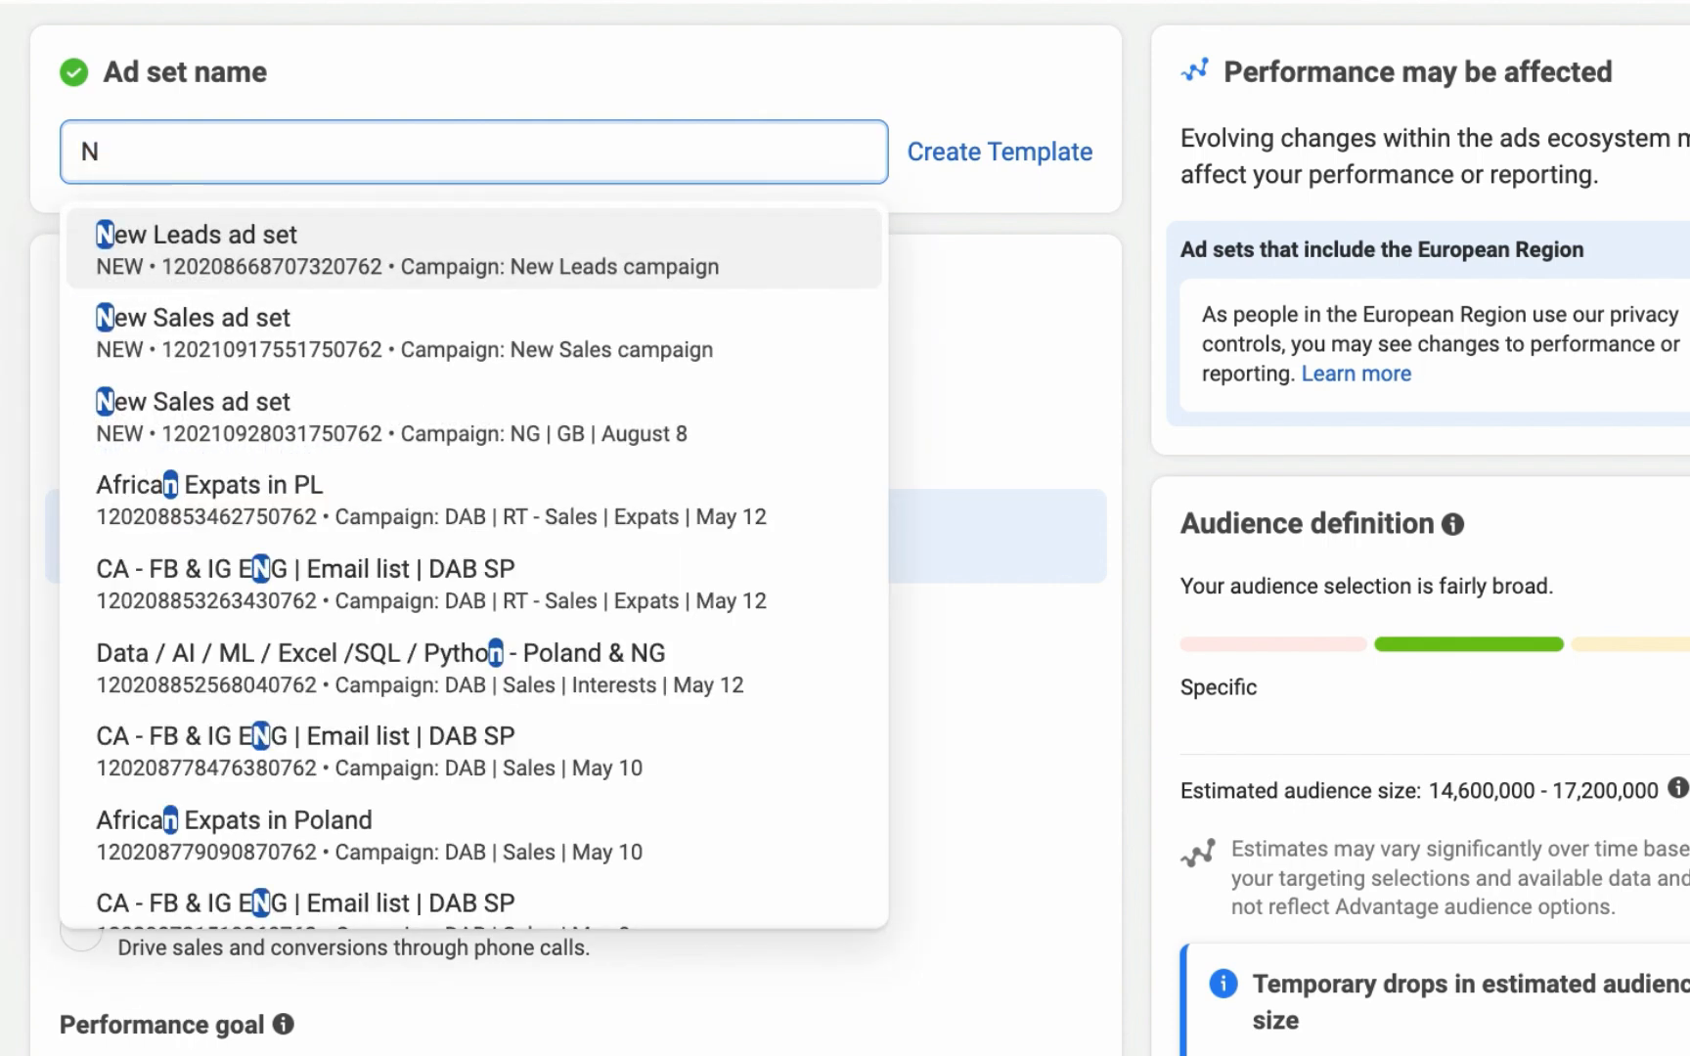
{"action": "type", "text": "G | UK Expats"}
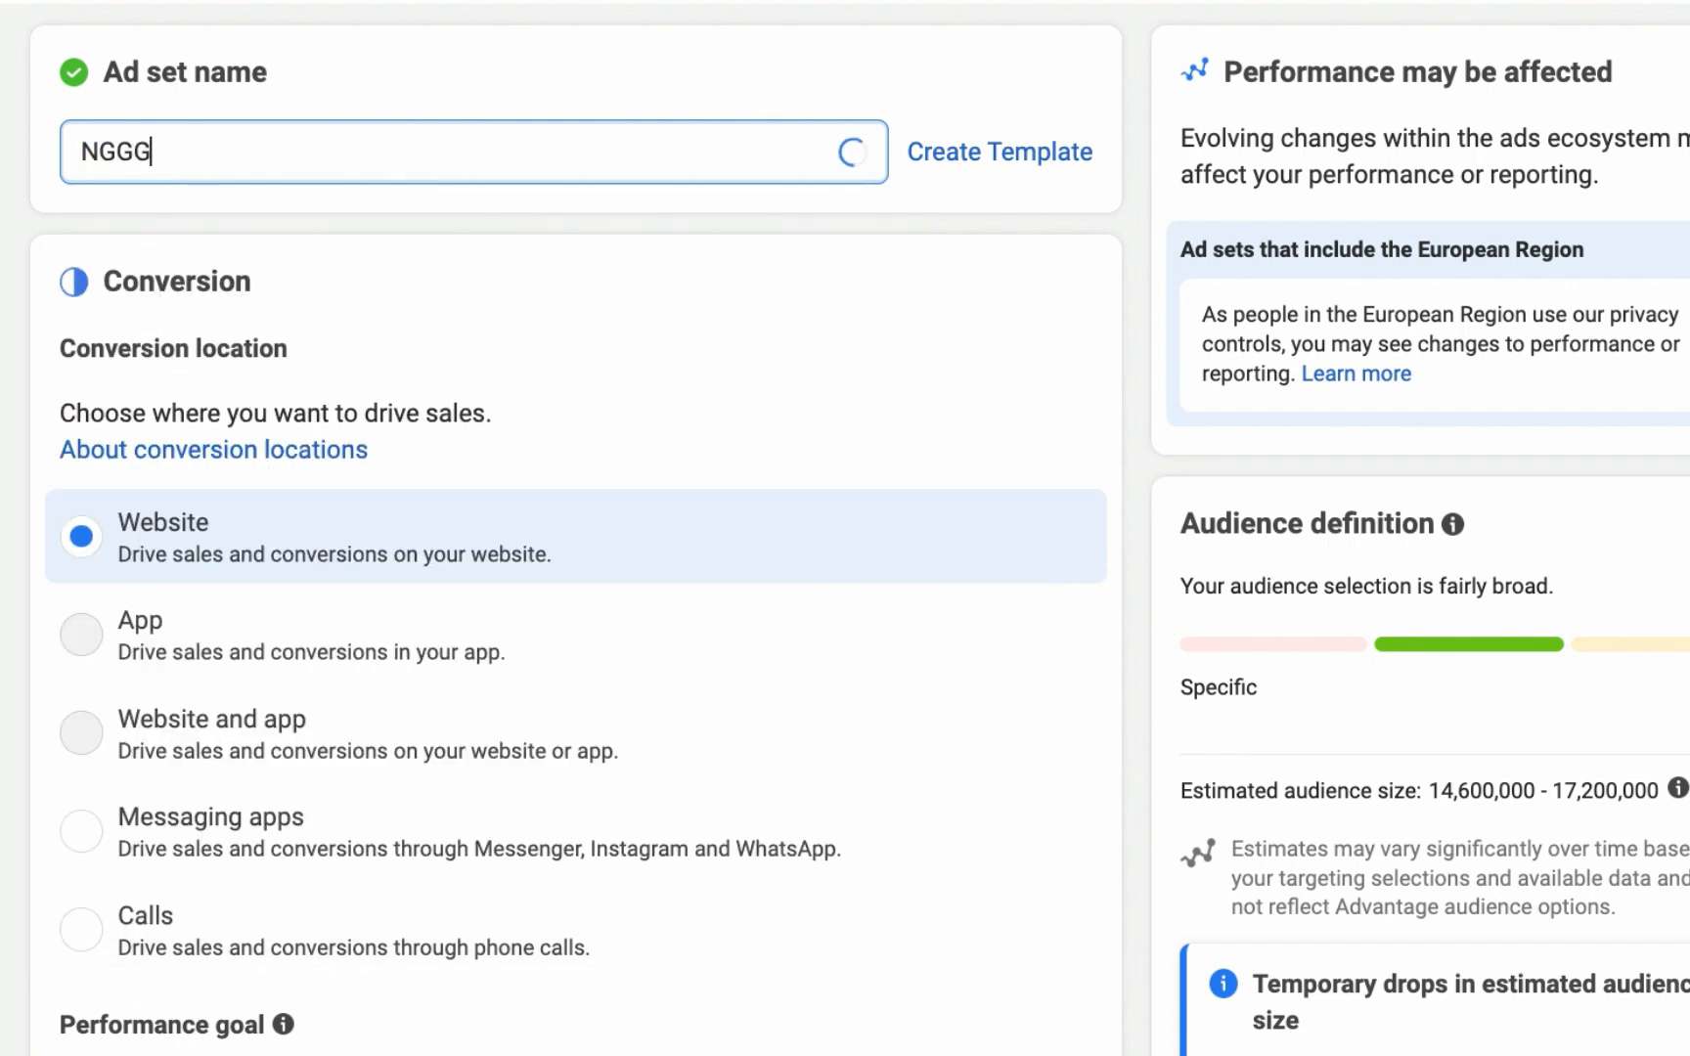
{"action": "left_click", "coordinate": [634, 87]}
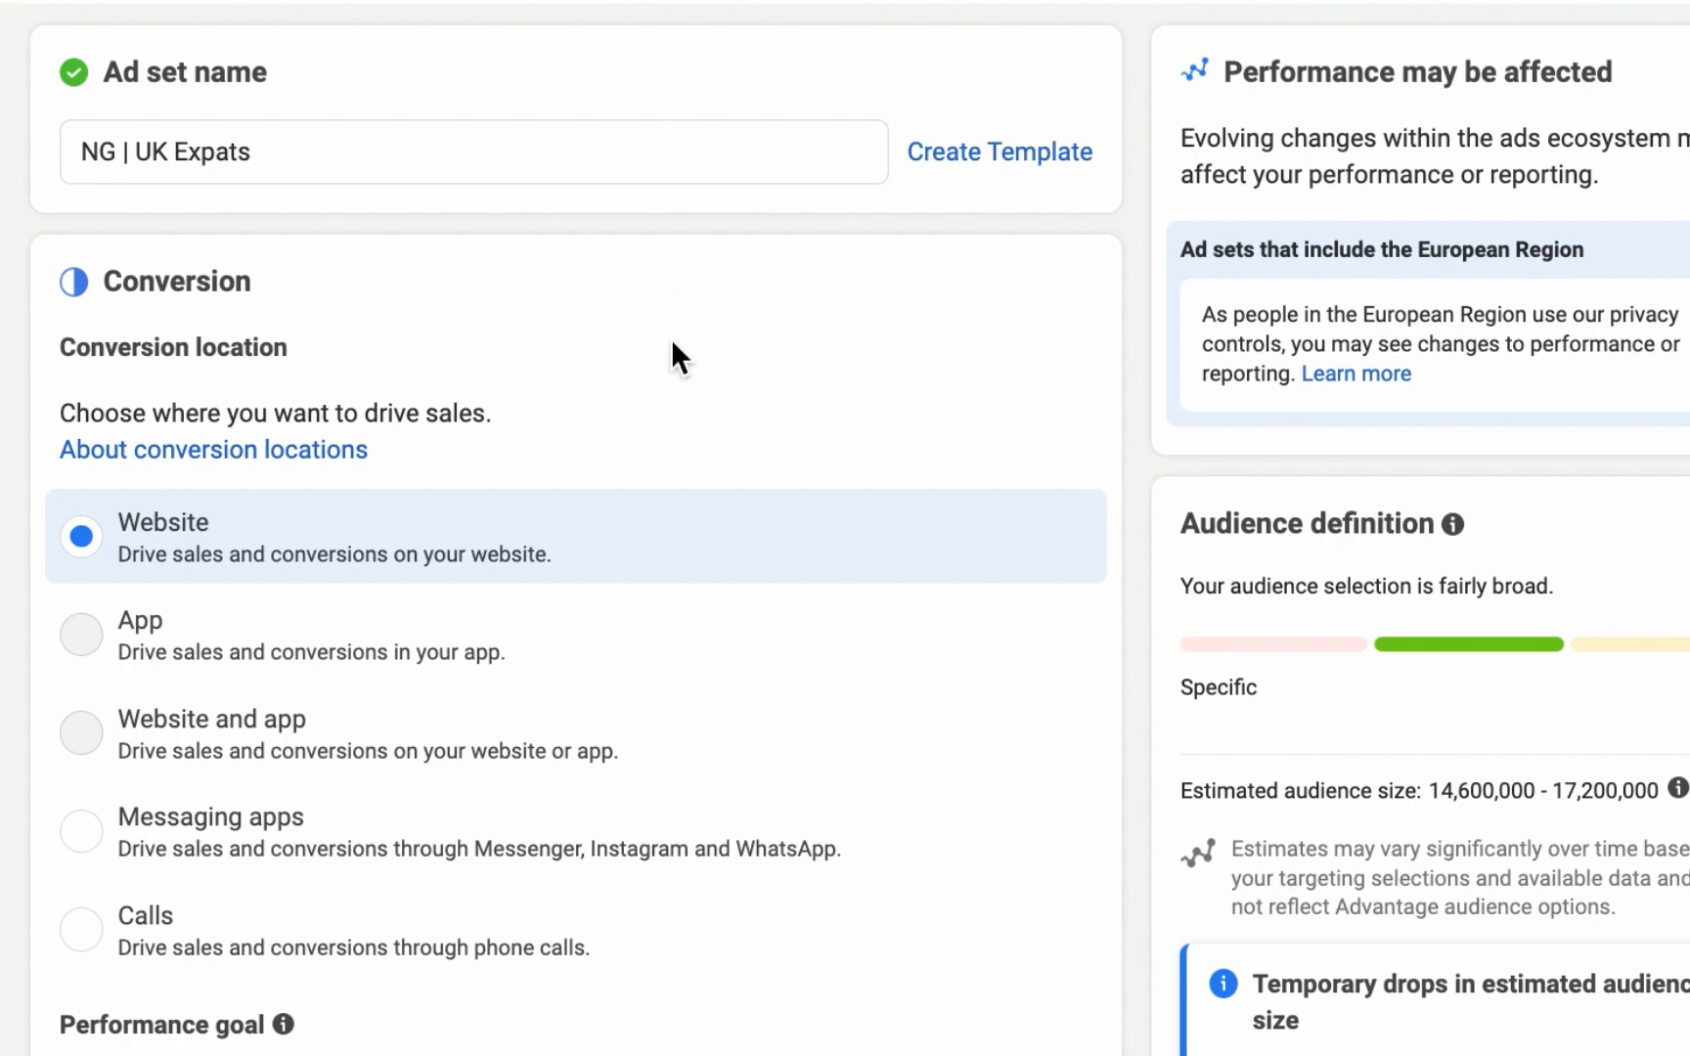
Set the ad set's conversion event to Purchase.
{"action": "mouse_move", "coordinate": [1049, 661]}
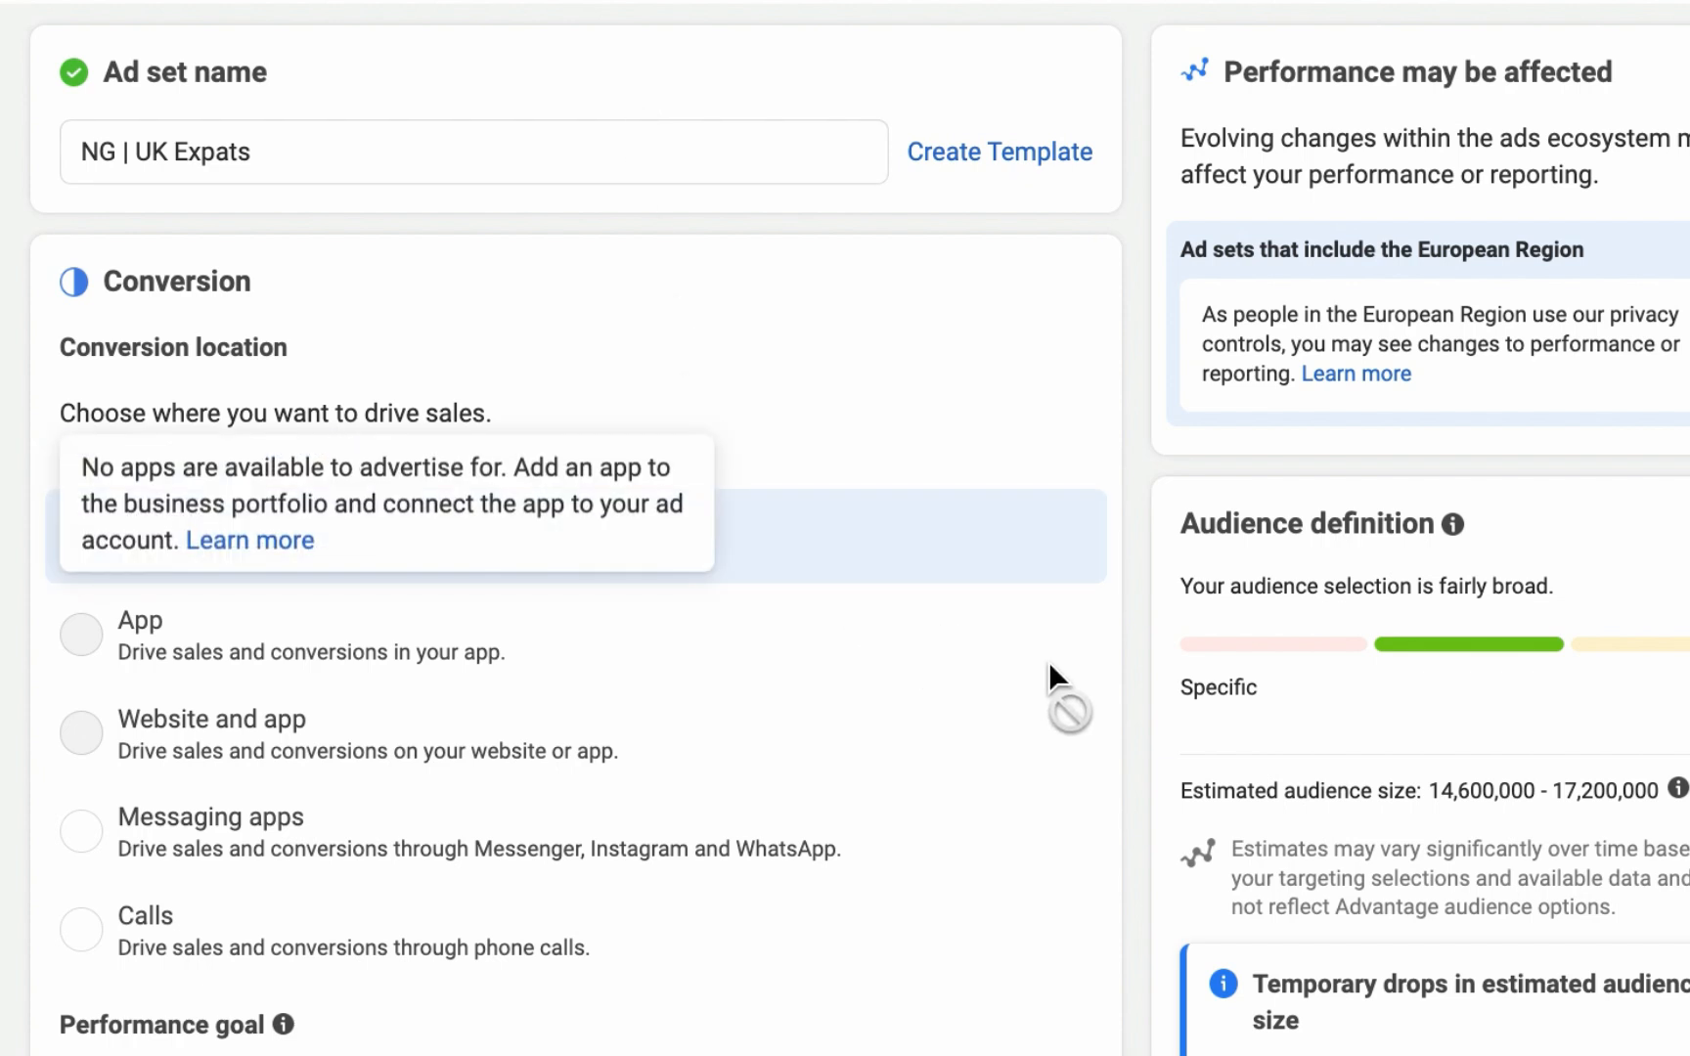
{"action": "scroll", "coordinate": [1049, 662], "scroll_direction": "down", "scroll_amount": 8}
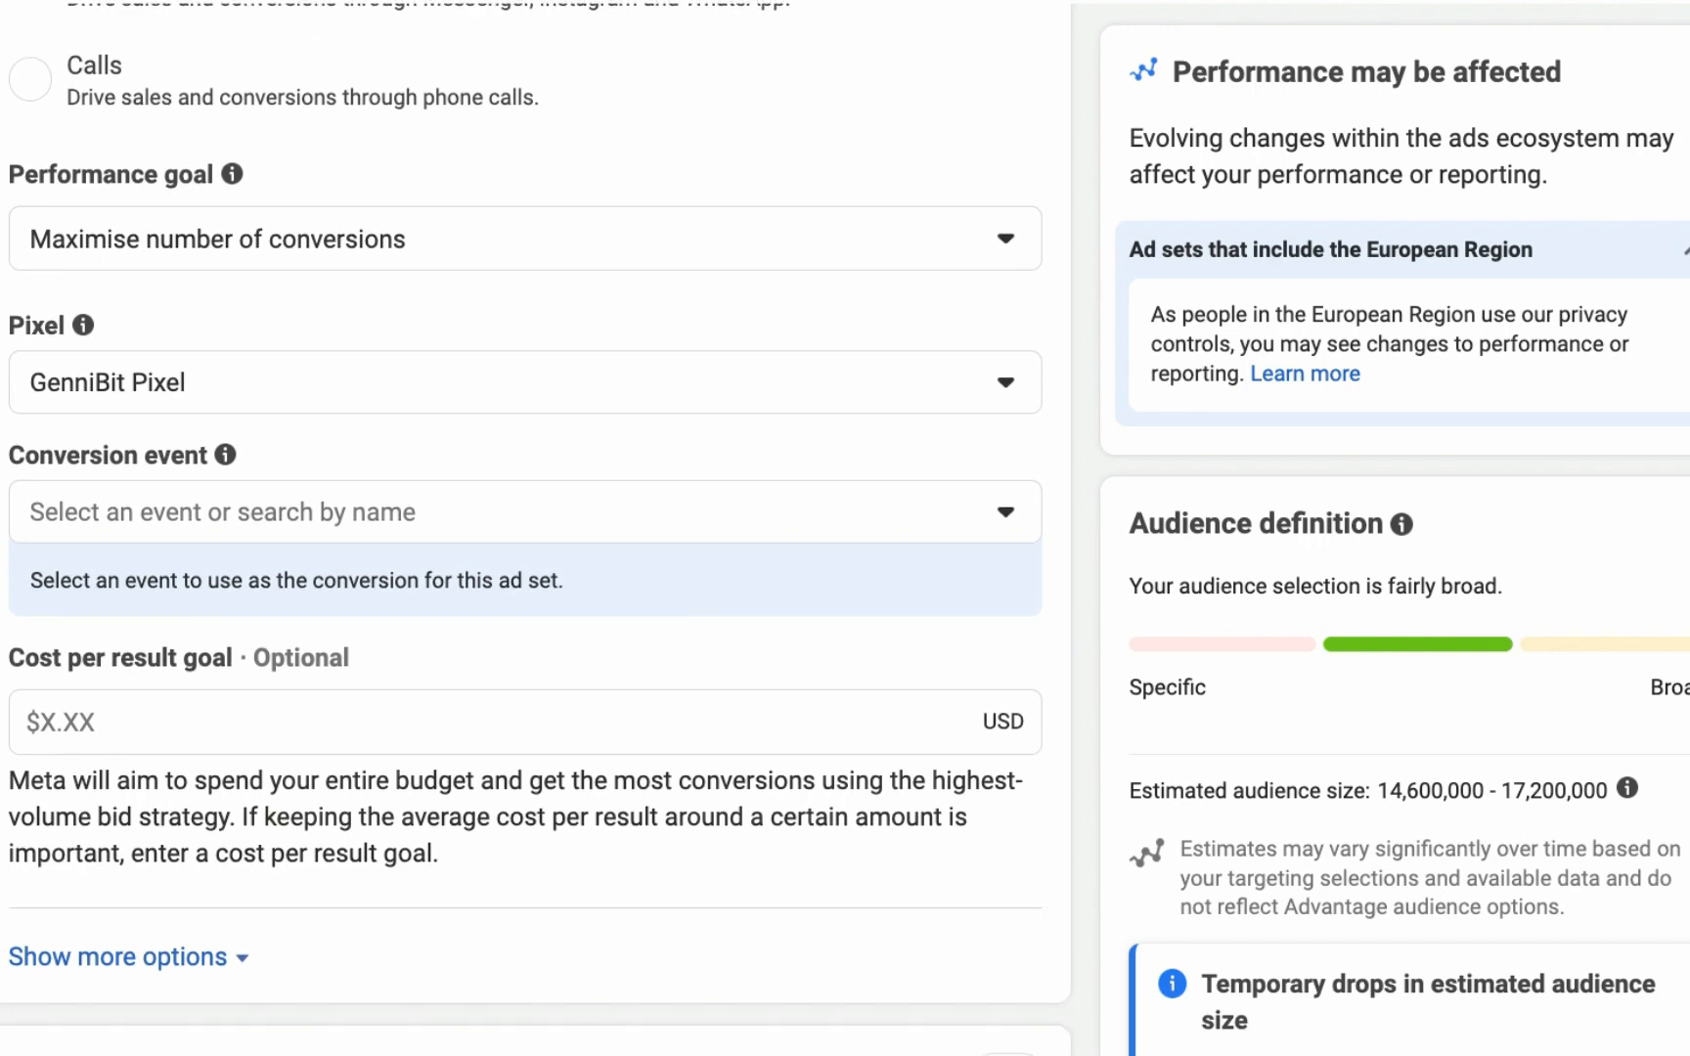
{"action": "scroll", "coordinate": [535, 528], "scroll_direction": "down", "scroll_amount": 2}
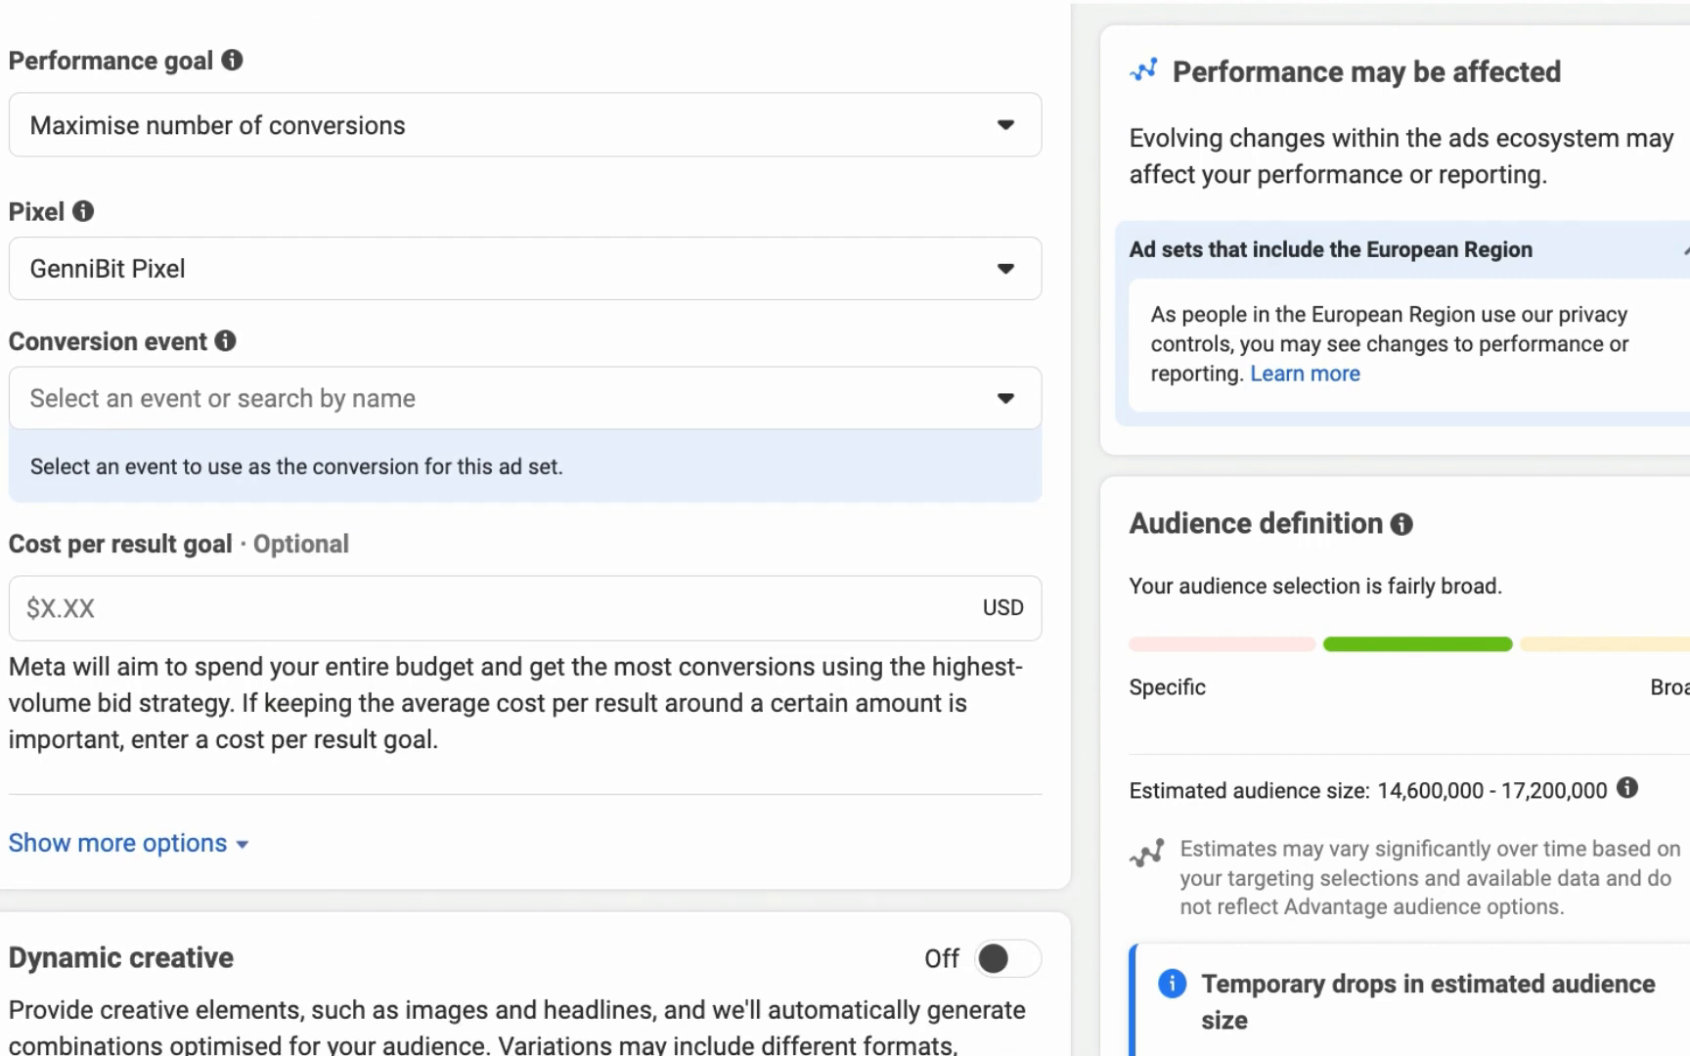
{"action": "left_click", "coordinate": [990, 400]}
{"action": "left_click", "coordinate": [569, 479]}
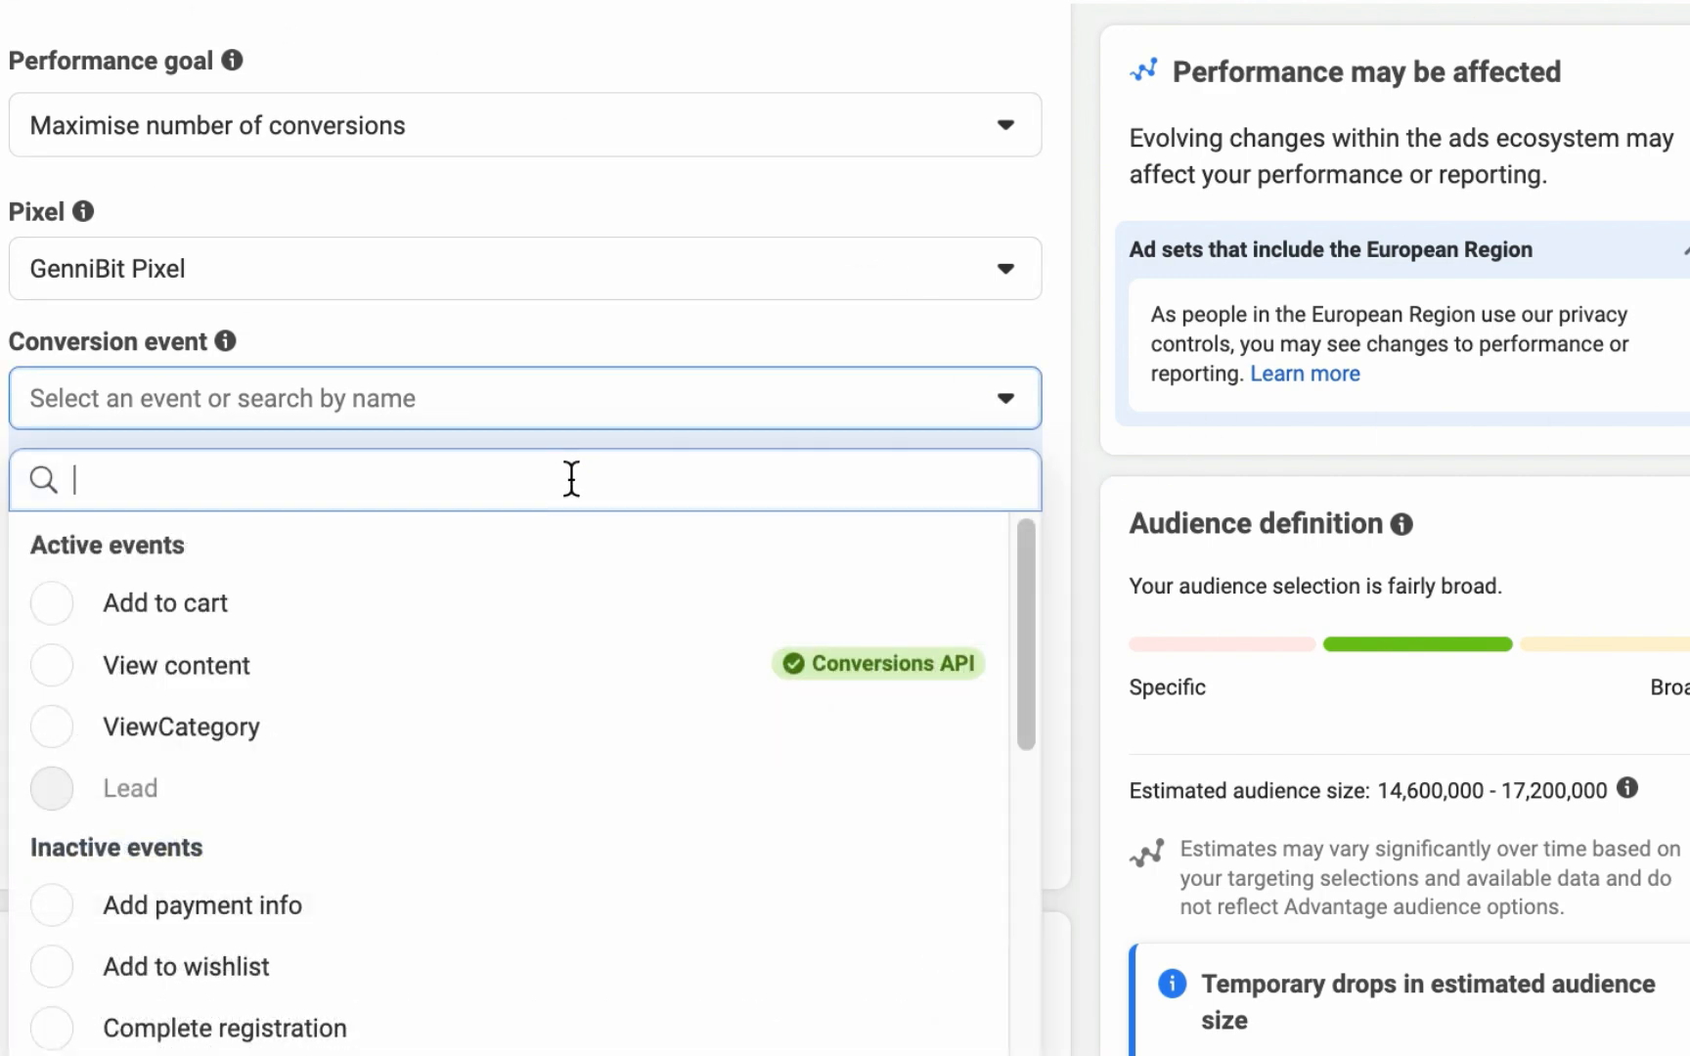
{"action": "type", "text": "pu"}
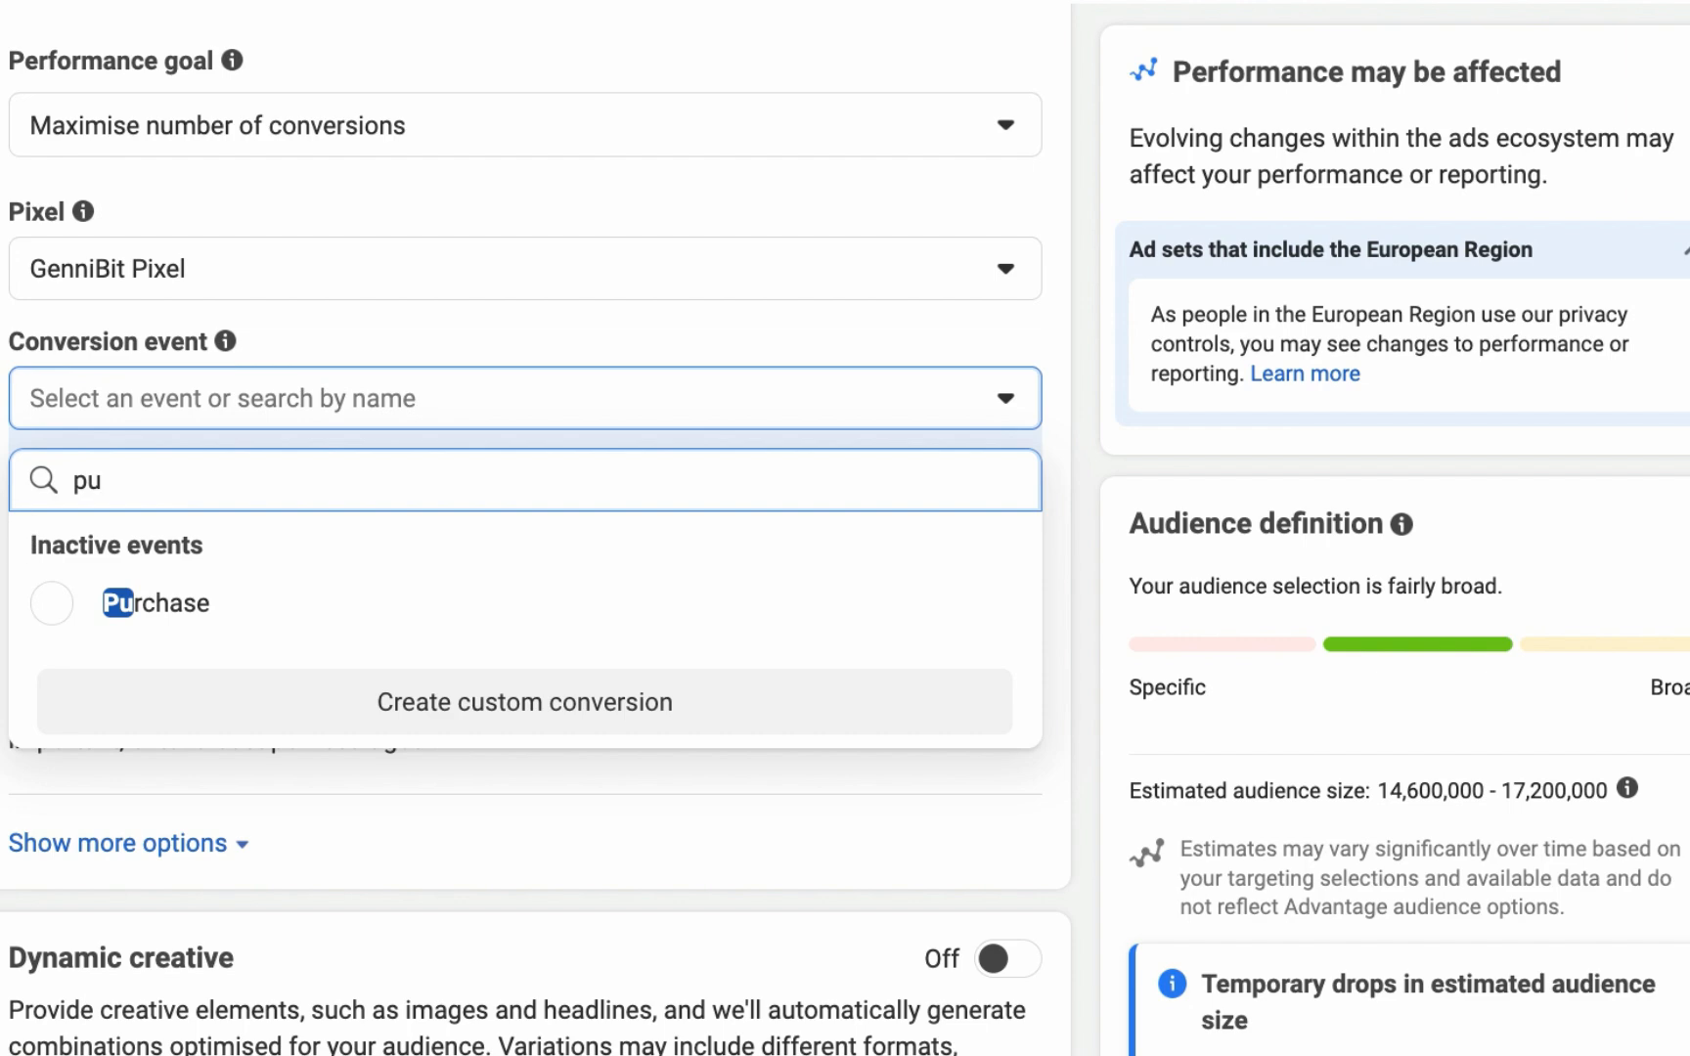
{"action": "left_click", "coordinate": [660, 612]}
Set the ad set's daily budget to $10.00.
{"action": "scroll", "coordinate": [1052, 567], "scroll_direction": "down", "scroll_amount": 5}
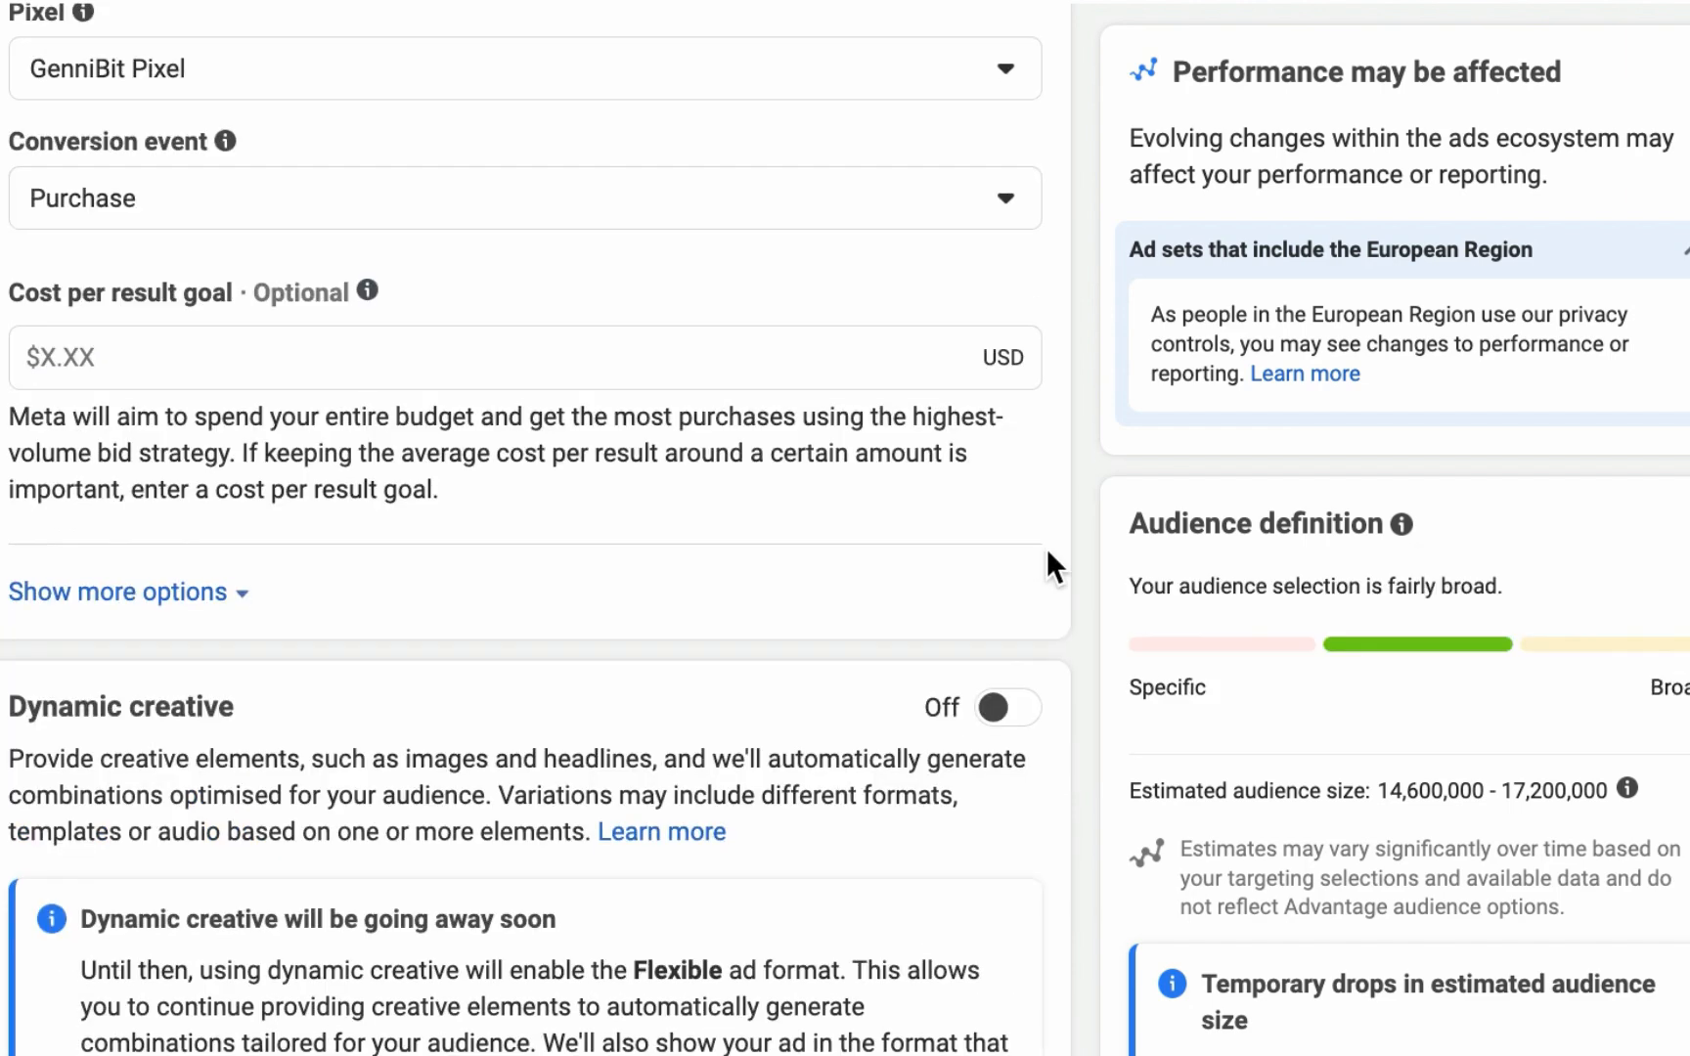
{"action": "scroll", "coordinate": [1089, 576], "scroll_direction": "down", "scroll_amount": 6}
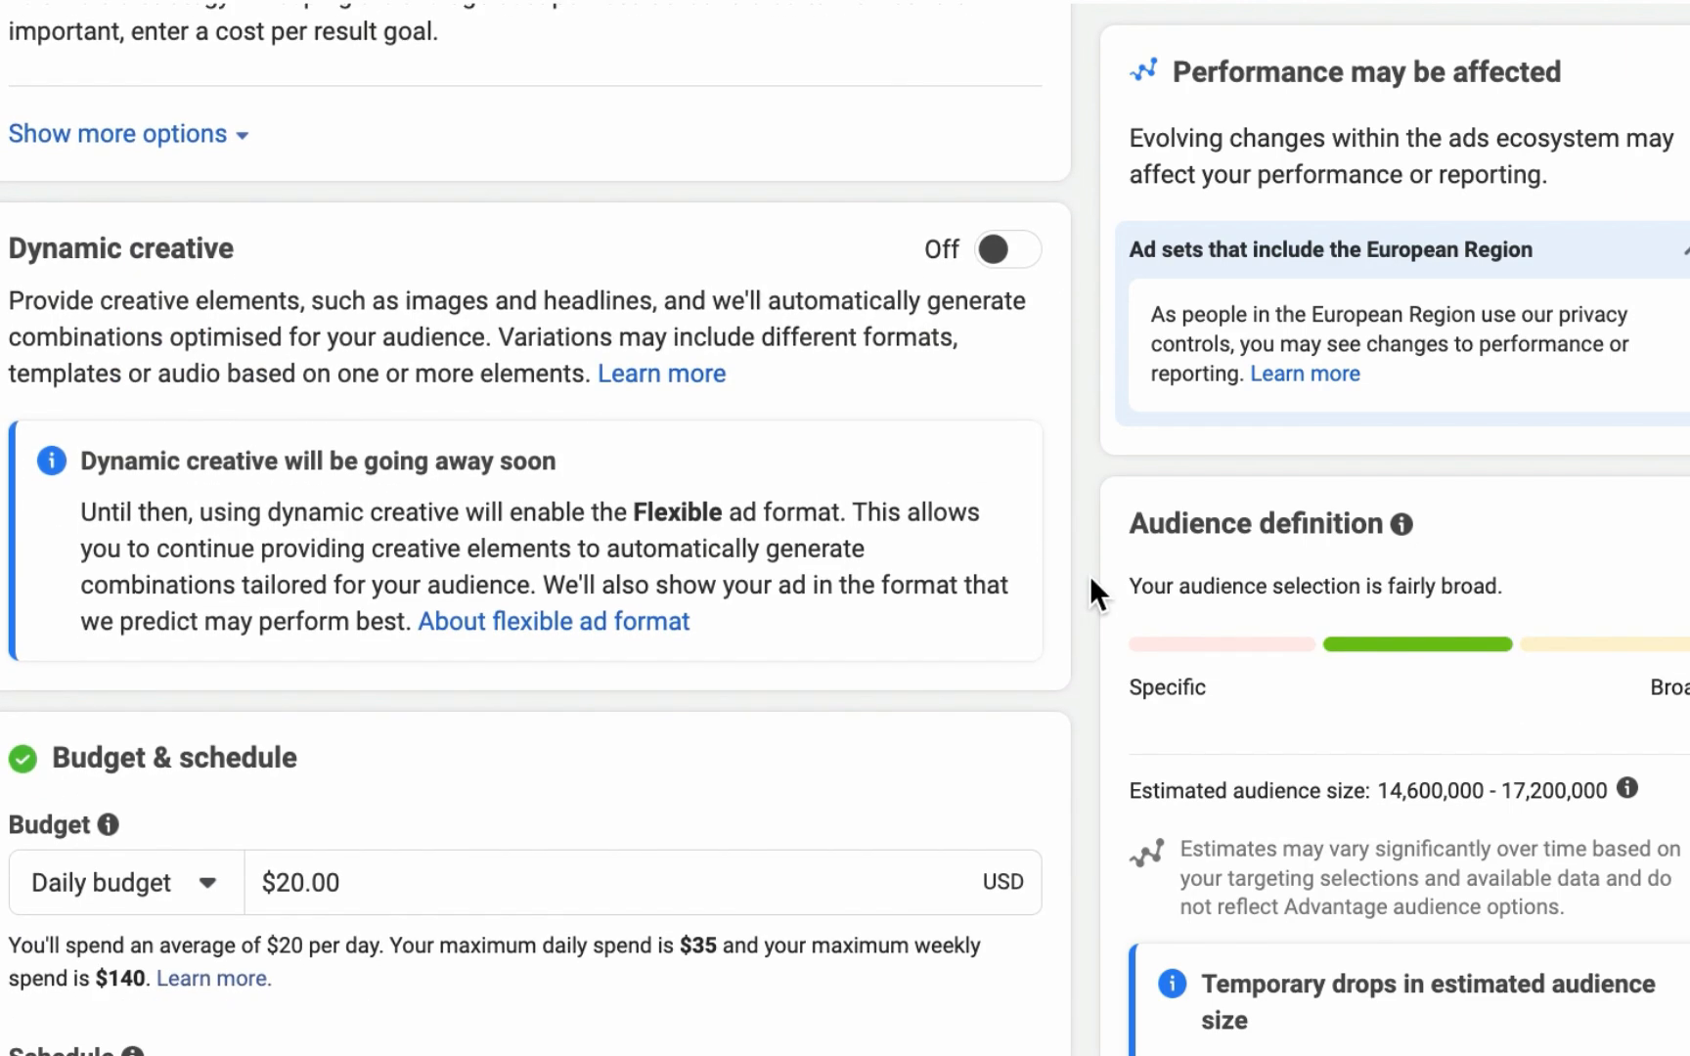
{"action": "left_click", "coordinate": [295, 377]}
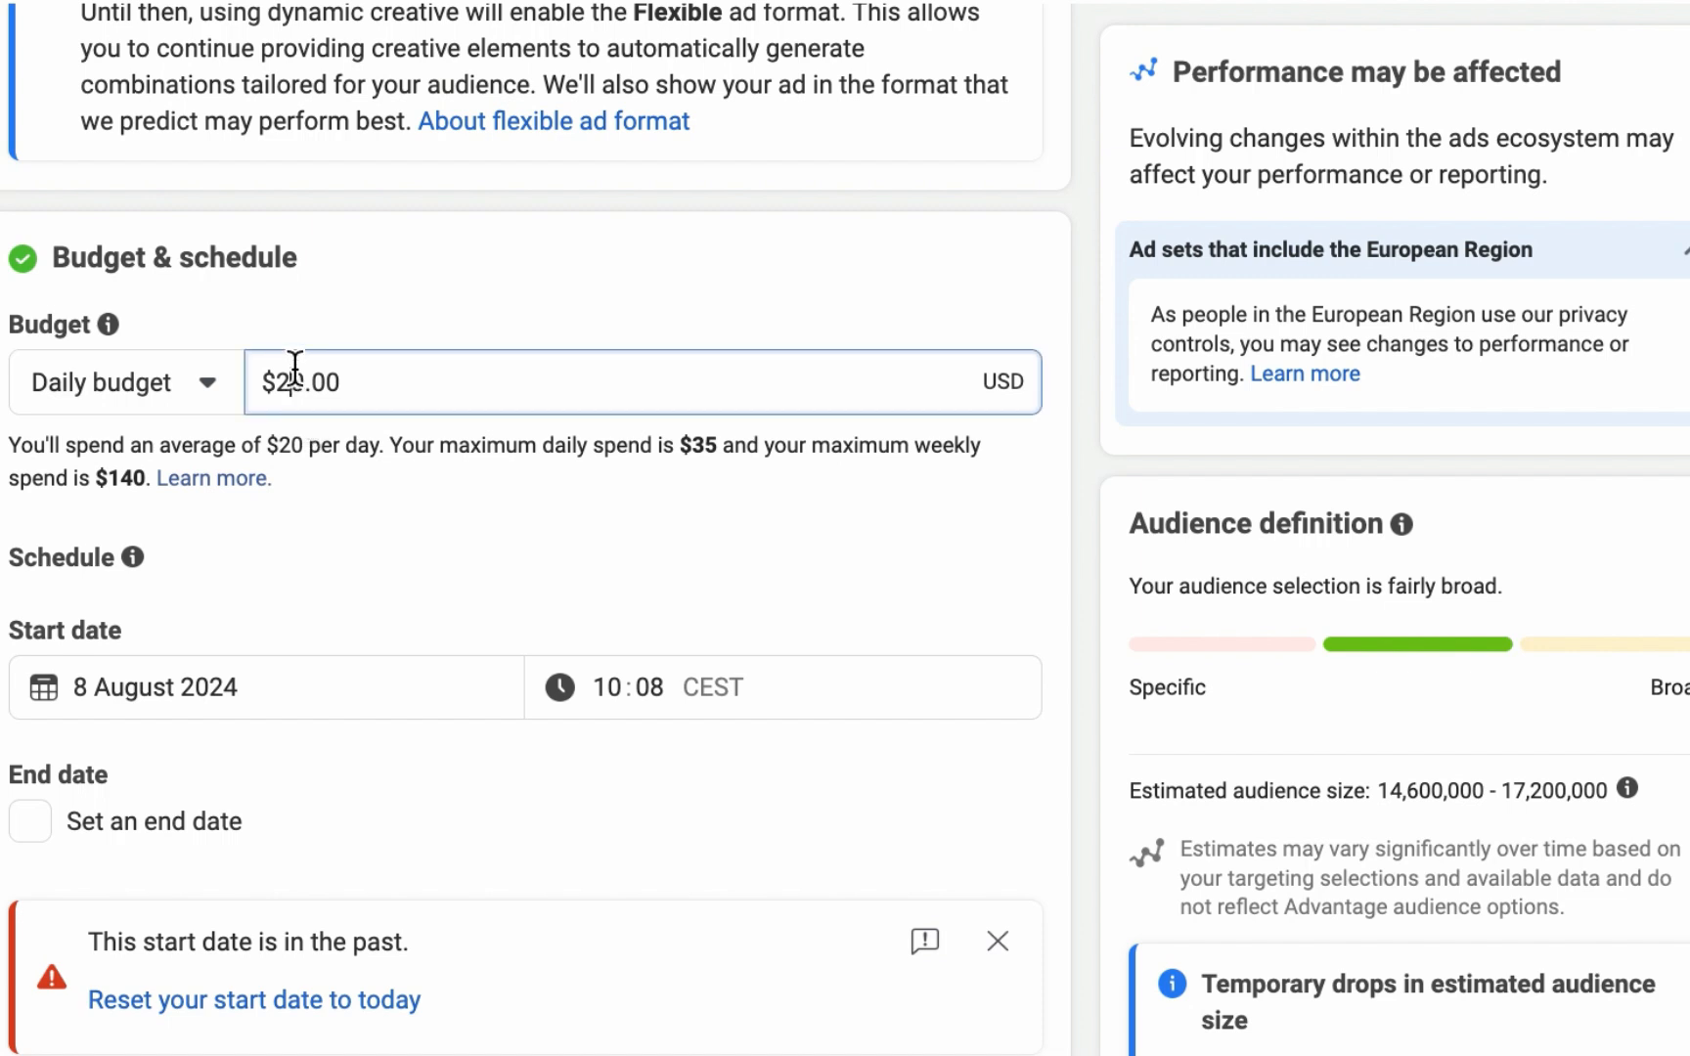
{"action": "key", "text": "BackSpace"}
{"action": "type", "text": "1"}
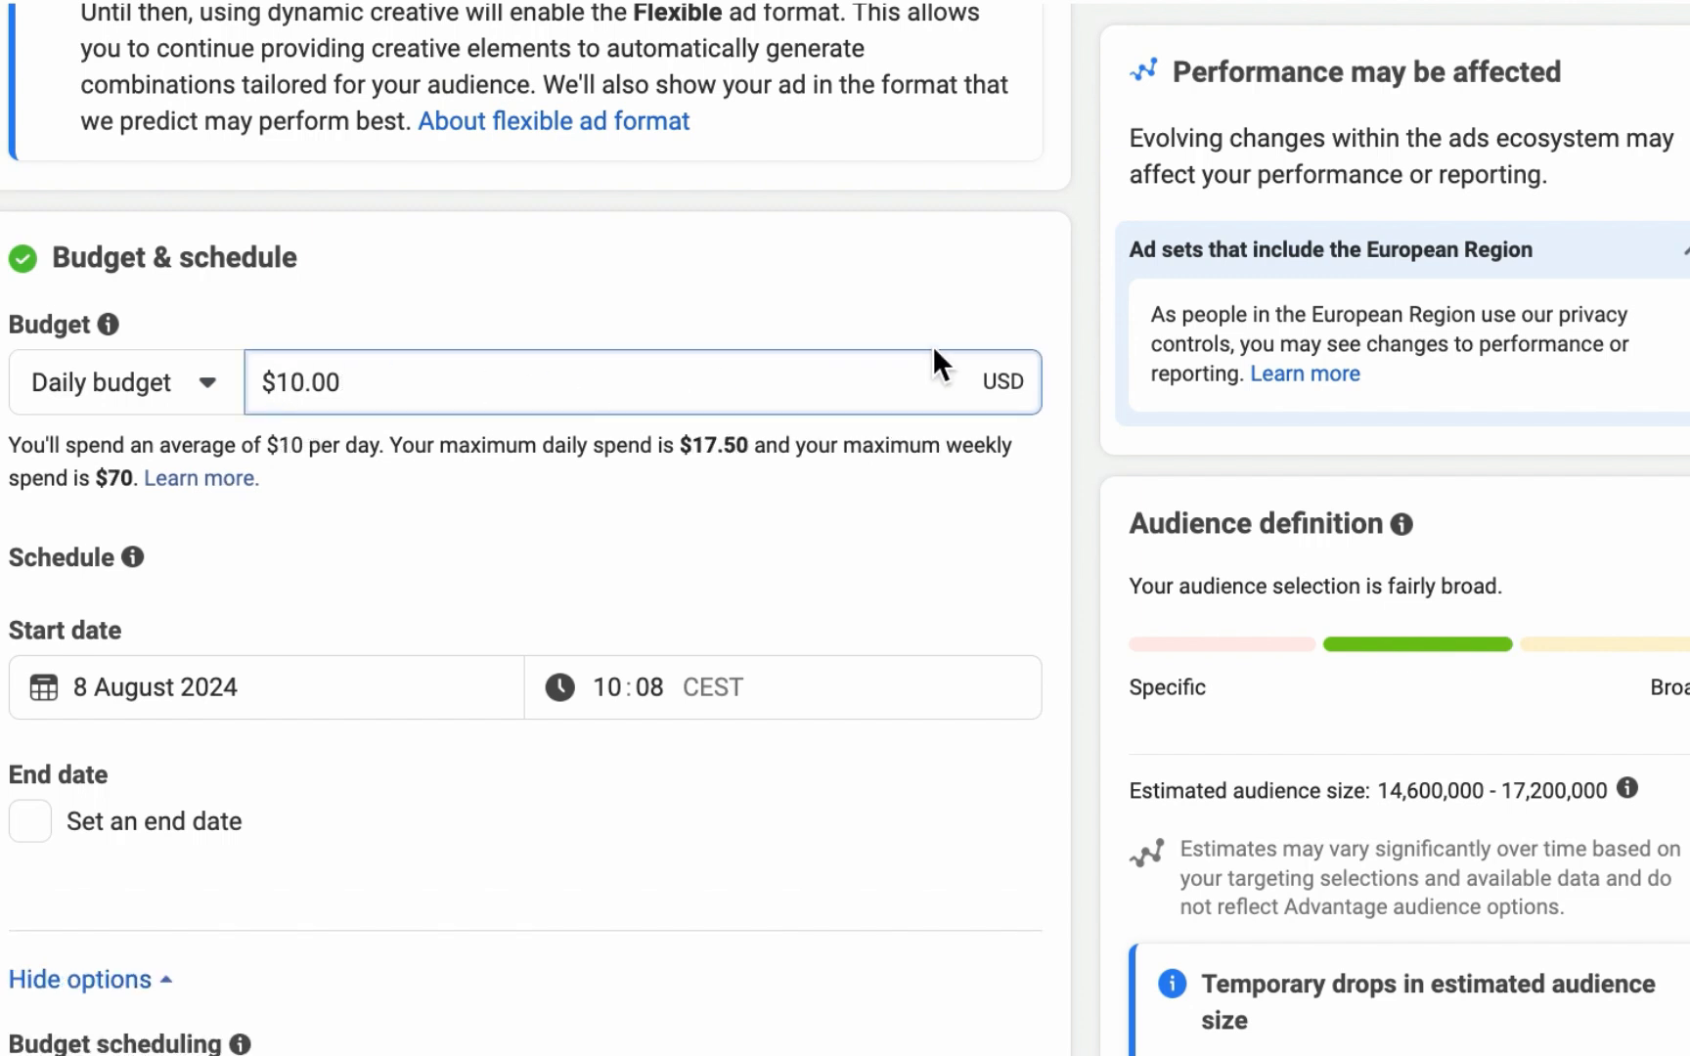
{"action": "left_click", "coordinate": [1021, 291]}
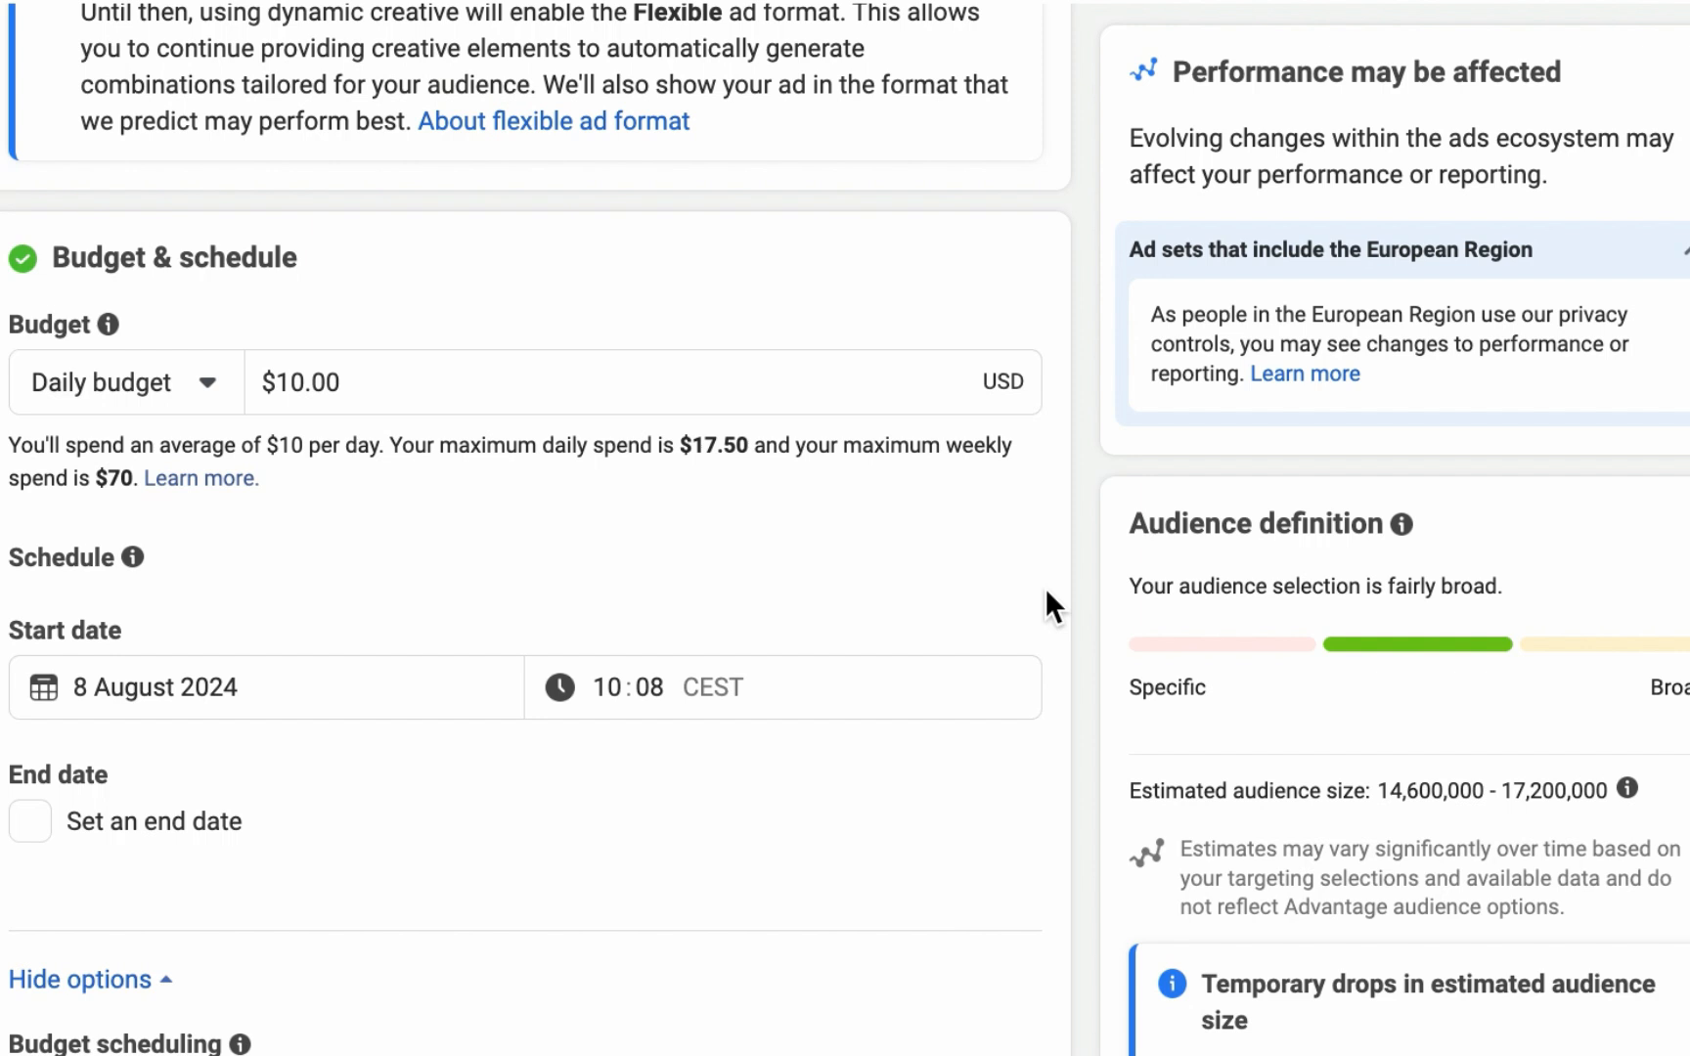
Schedule the ad set to start on 9 August 2024 at 04:00.
{"action": "scroll", "coordinate": [1035, 592], "scroll_direction": "down", "scroll_amount": 3}
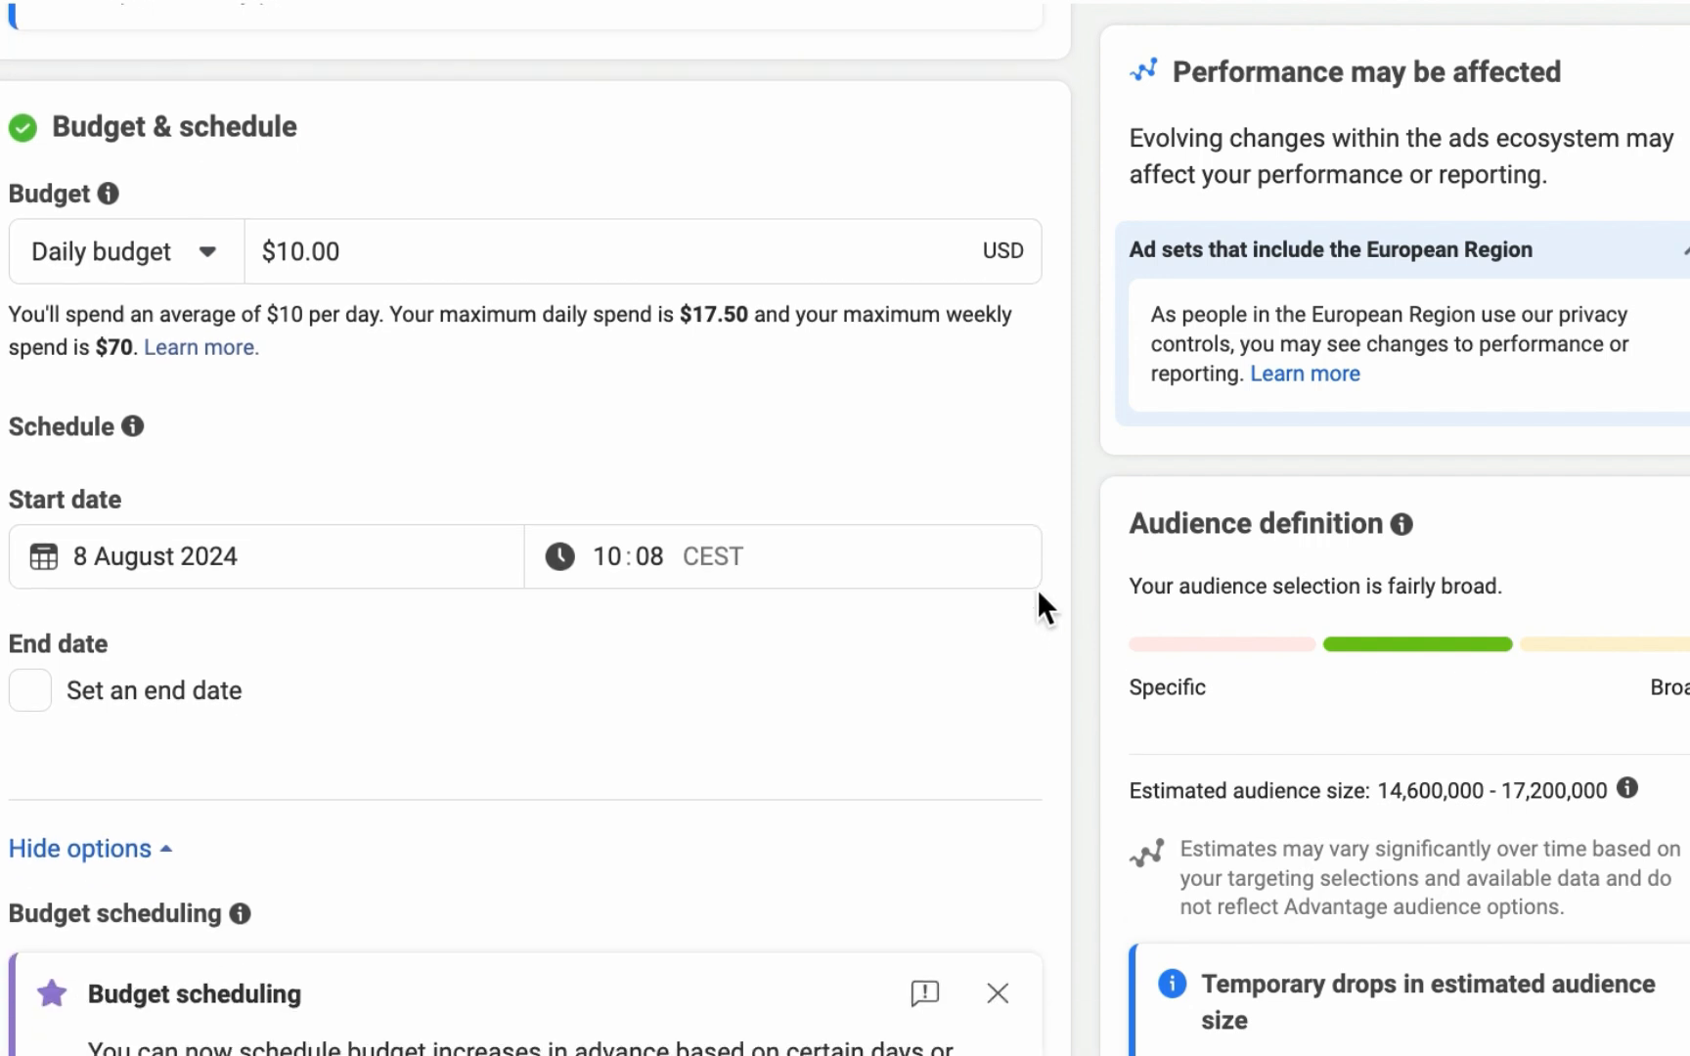
{"action": "left_click", "coordinate": [249, 554]}
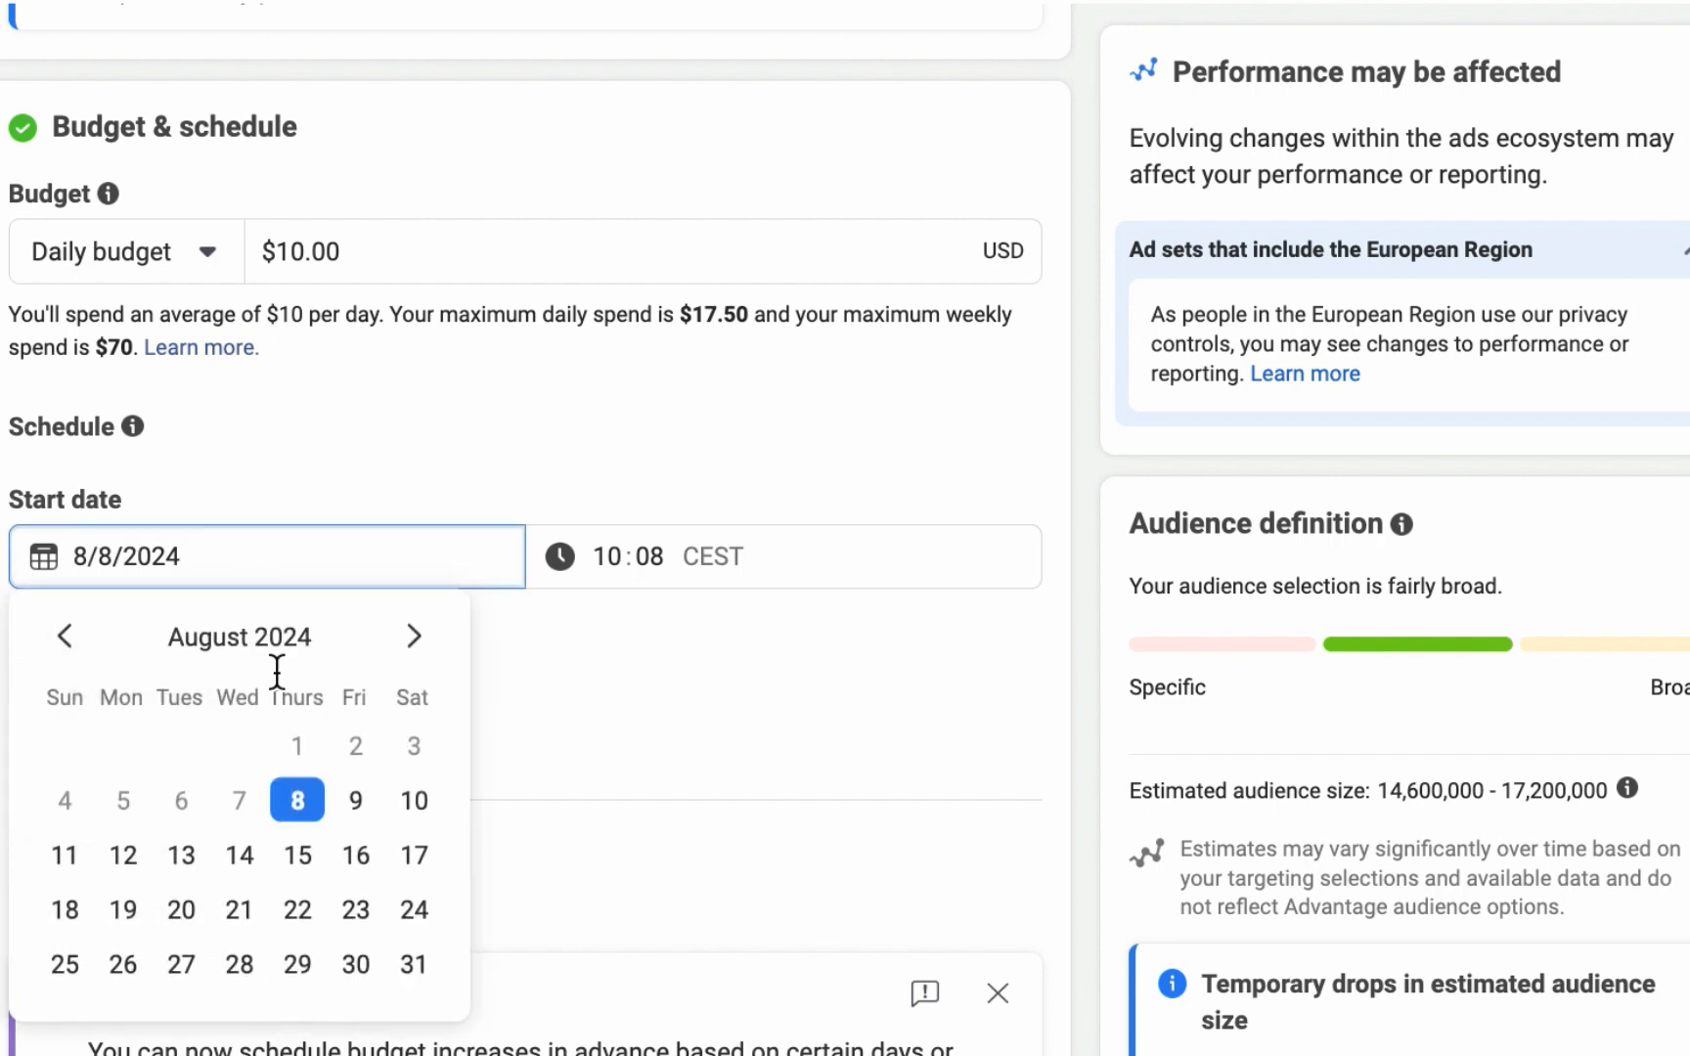
{"action": "left_click", "coordinate": [360, 802]}
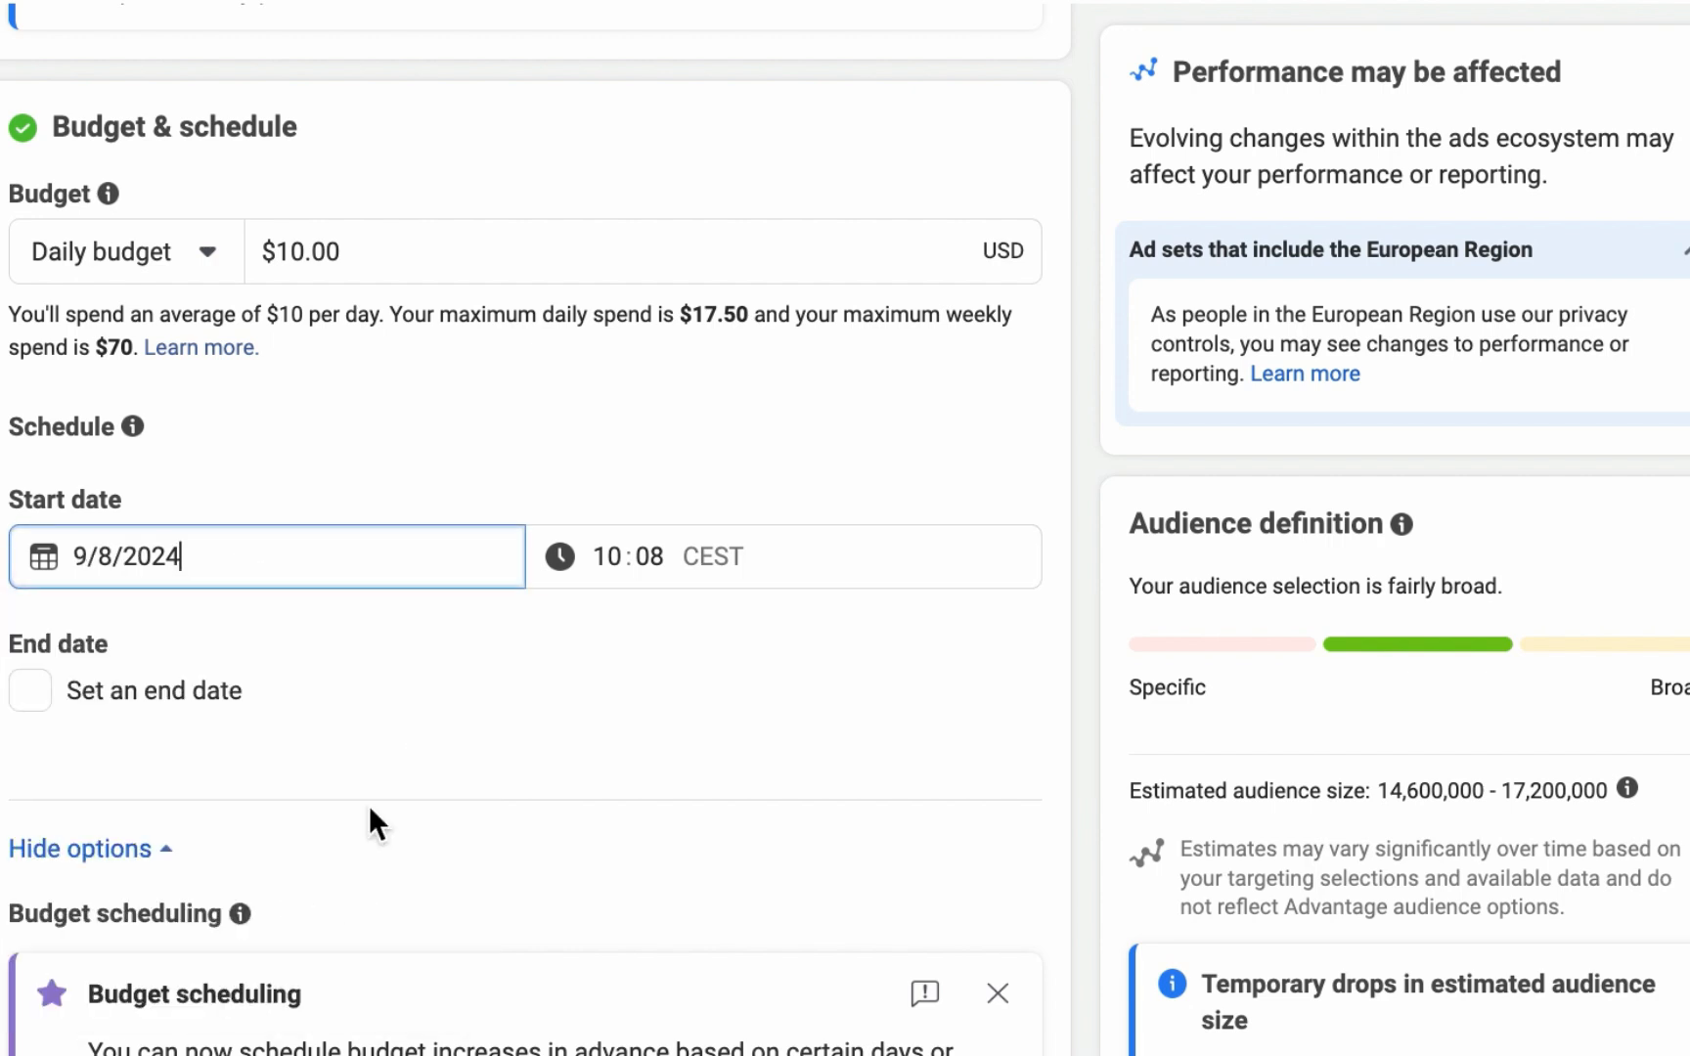
{"action": "left_click", "coordinate": [610, 557]}
{"action": "type", "text": "04"}
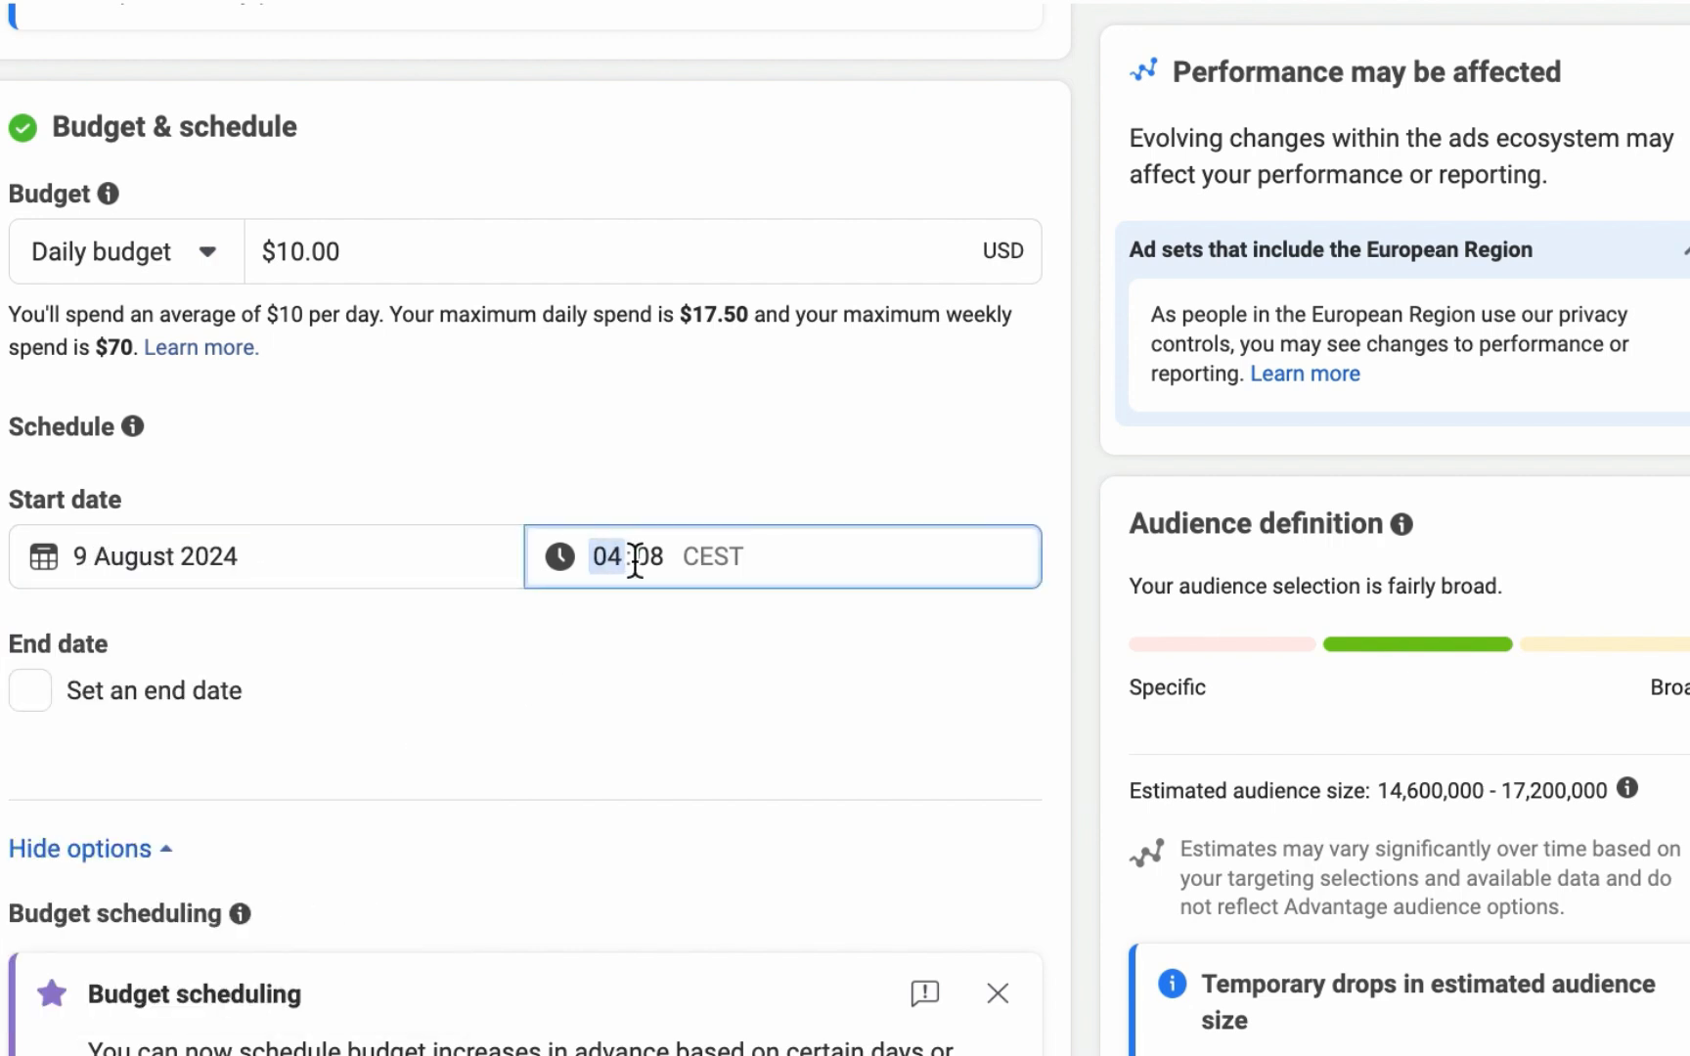
{"action": "left_click", "coordinate": [653, 556]}
{"action": "type", "text": "00"}
{"action": "left_click", "coordinate": [1079, 579]}
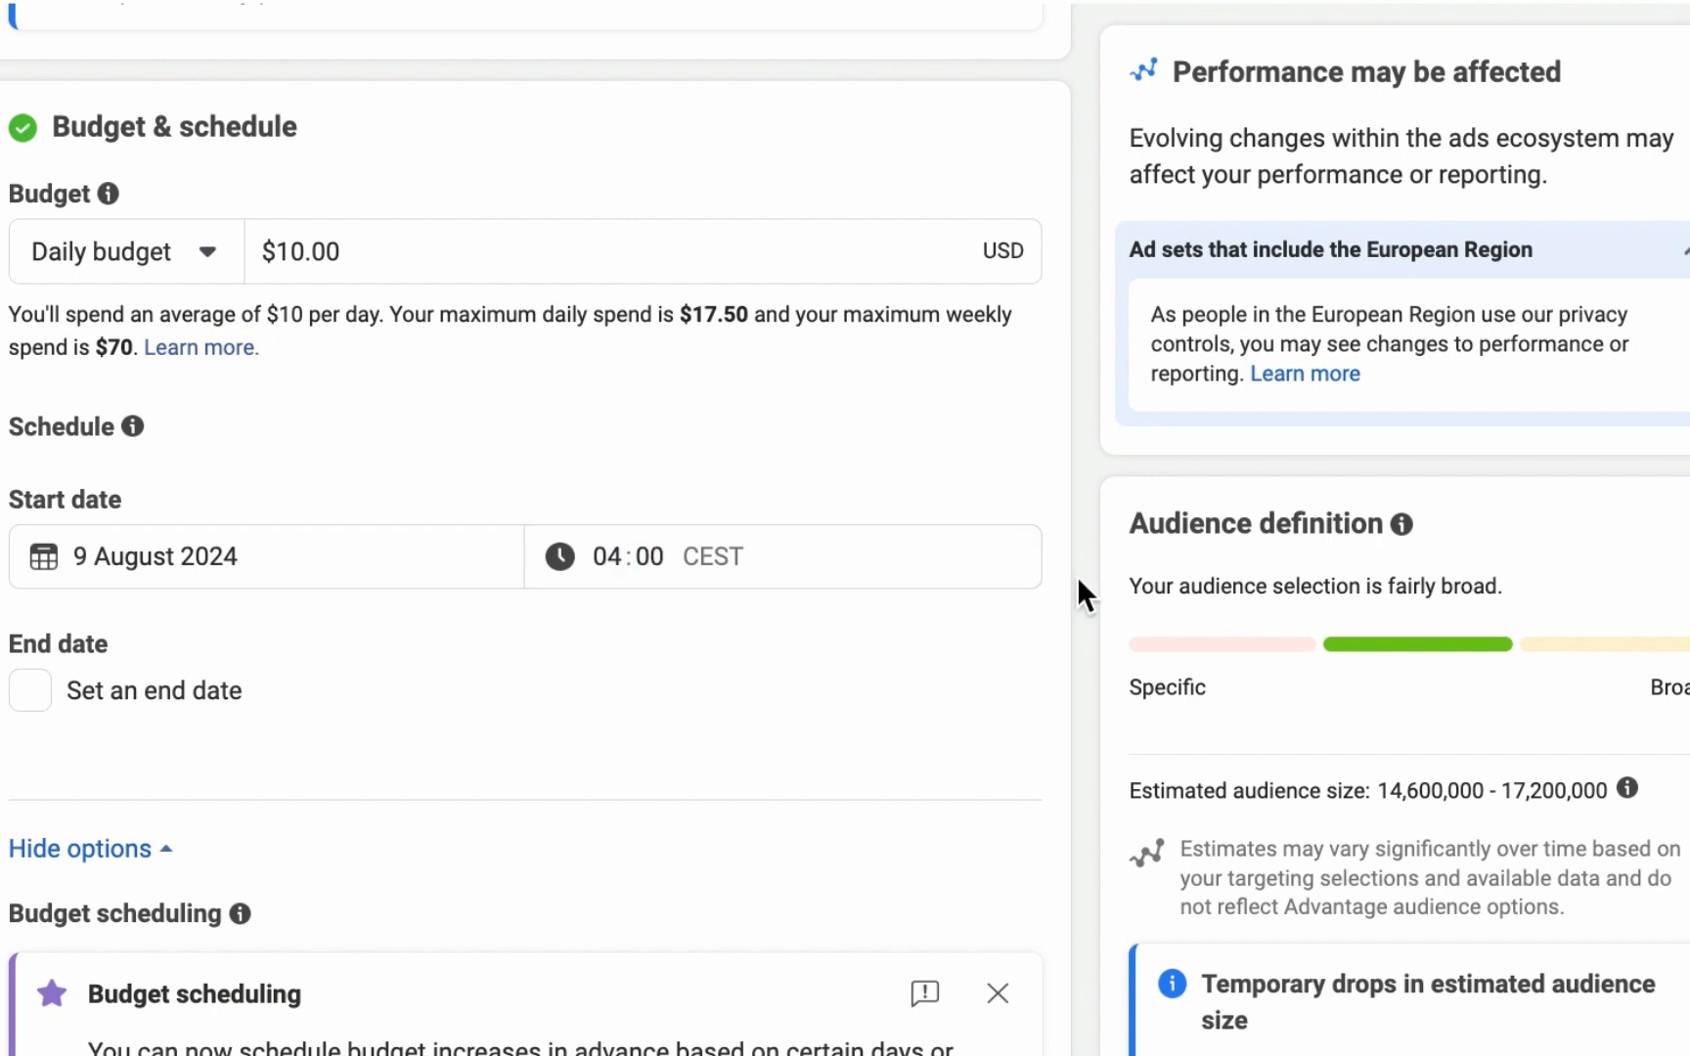
Dismiss the budget scheduling suggestion in the ad set's budget and schedule section.
{"action": "scroll", "coordinate": [1076, 558], "scroll_direction": "down", "scroll_amount": 3}
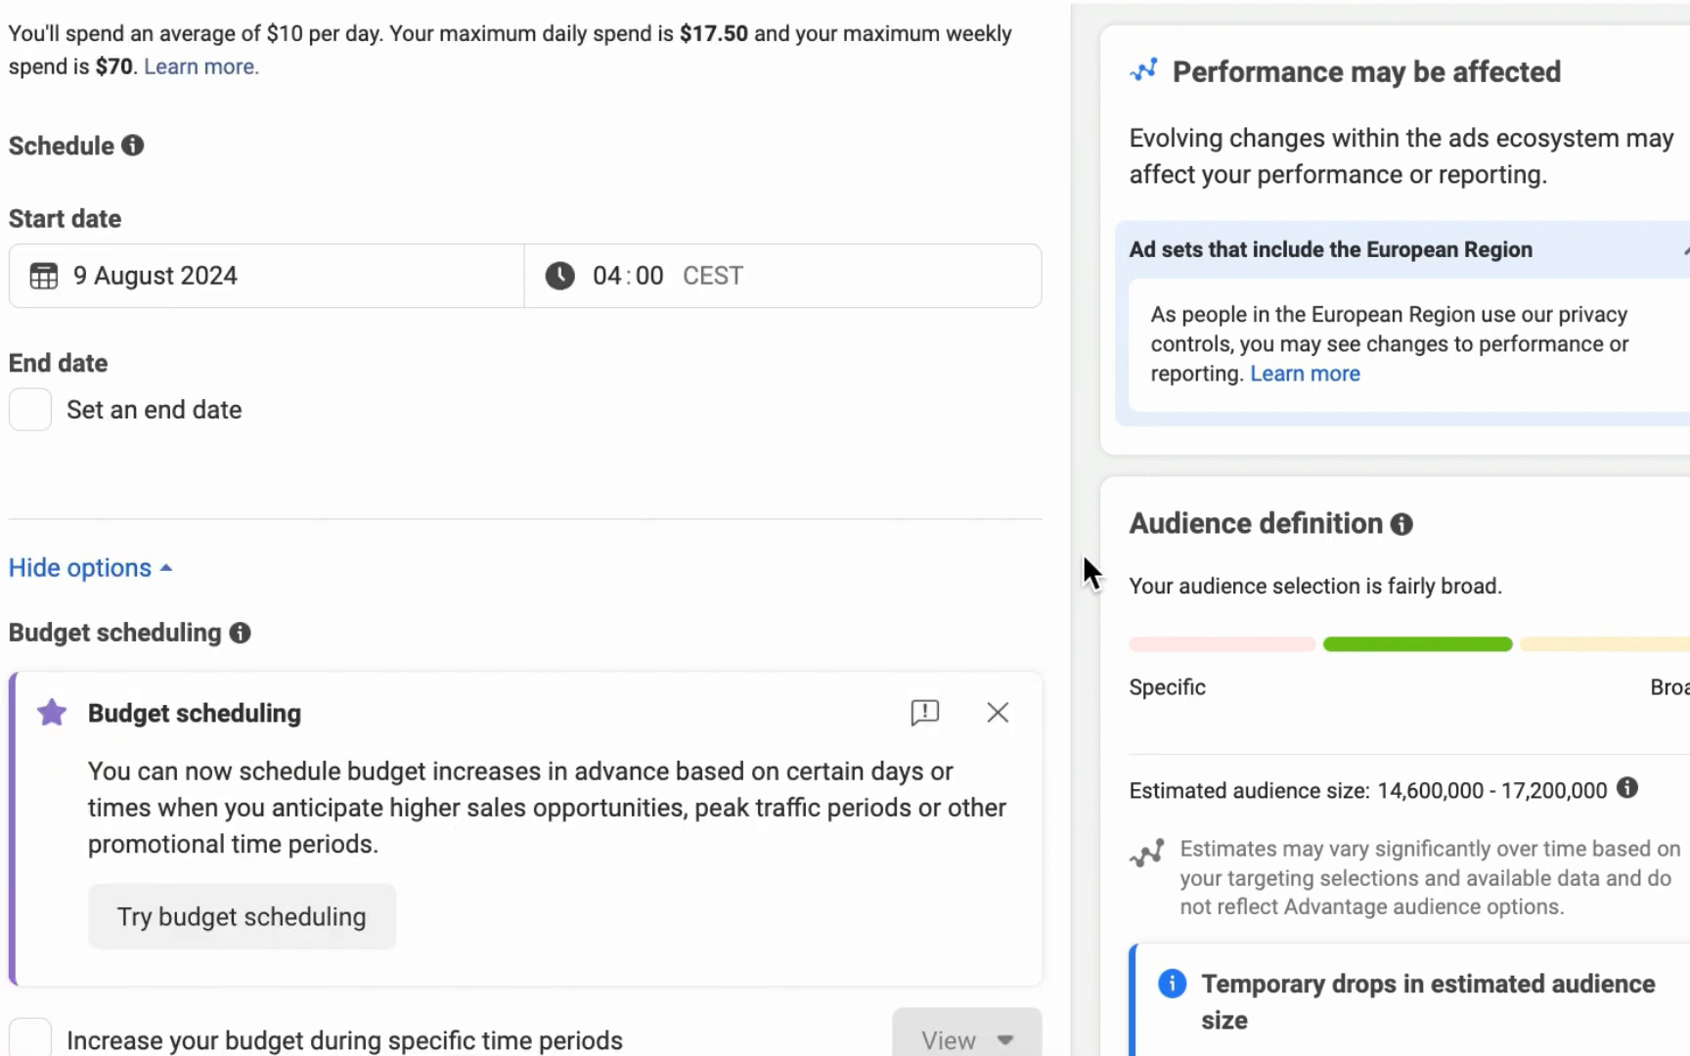
{"action": "scroll", "coordinate": [1084, 557], "scroll_direction": "down", "scroll_amount": 2}
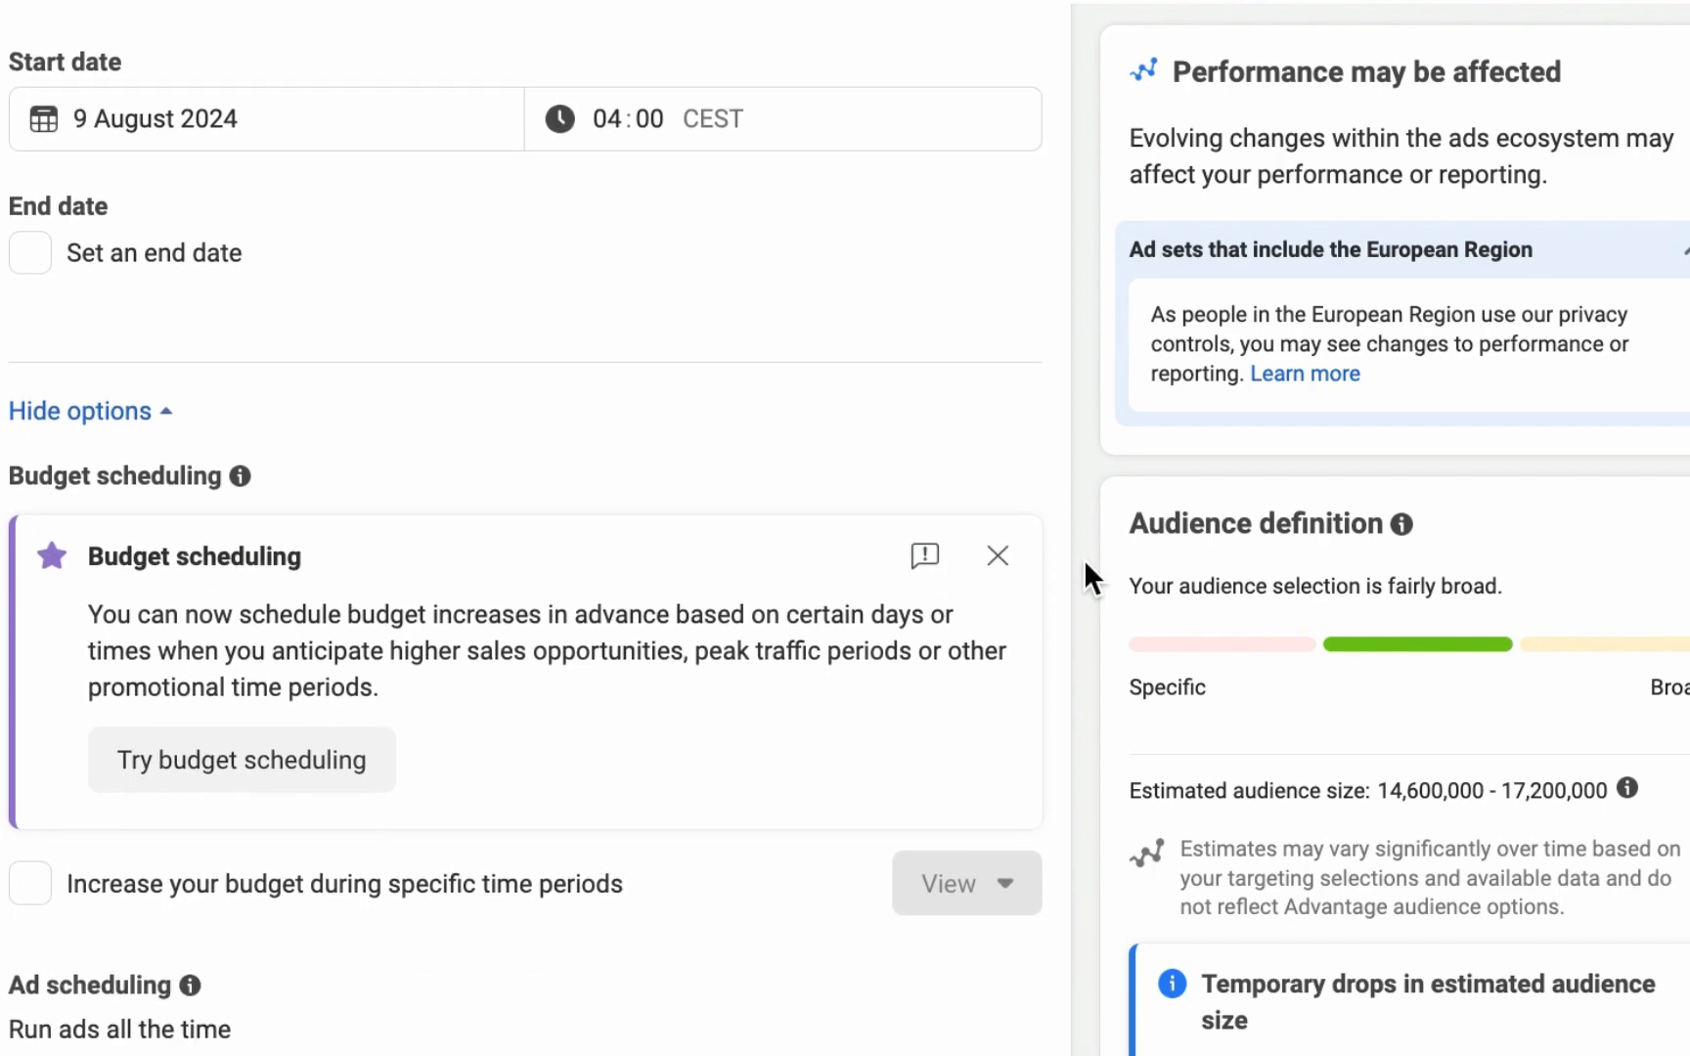
{"action": "left_click", "coordinate": [998, 560]}
Replace Poland with United Kingdom as the included location in the ad set's audience controls.
{"action": "scroll", "coordinate": [1056, 579], "scroll_direction": "down", "scroll_amount": 5}
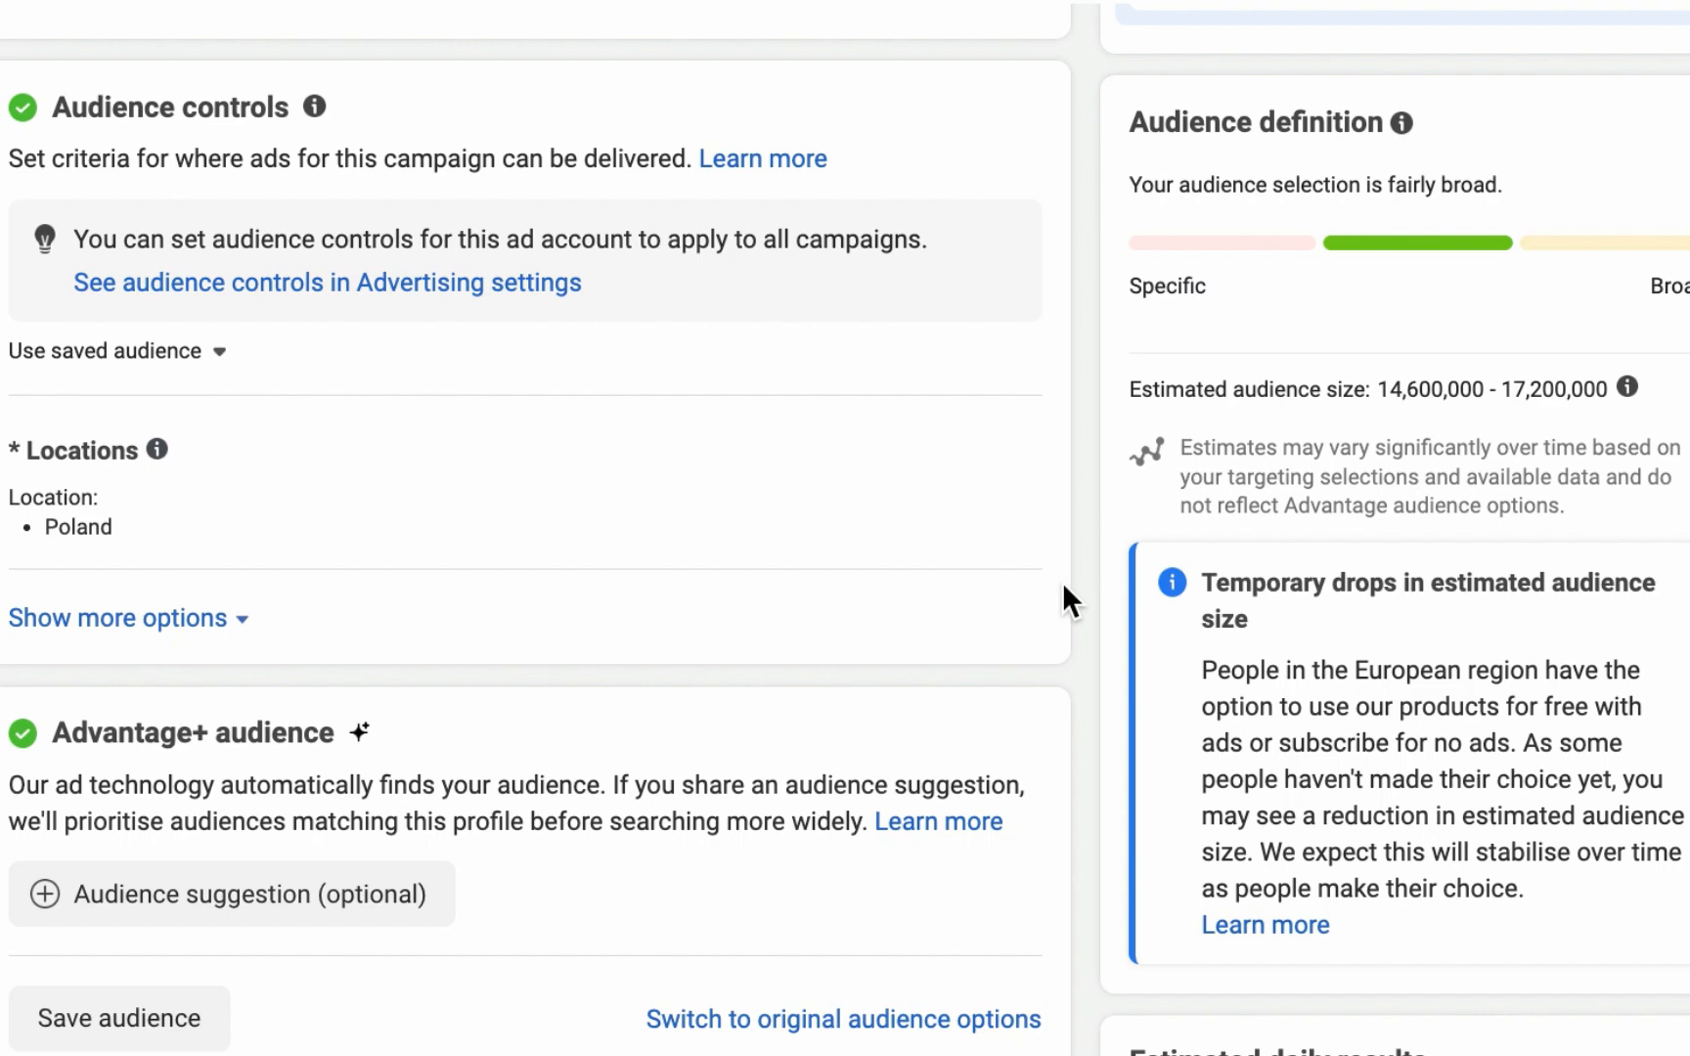
{"action": "mouse_move", "coordinate": [963, 506]}
{"action": "left_click", "coordinate": [992, 470]}
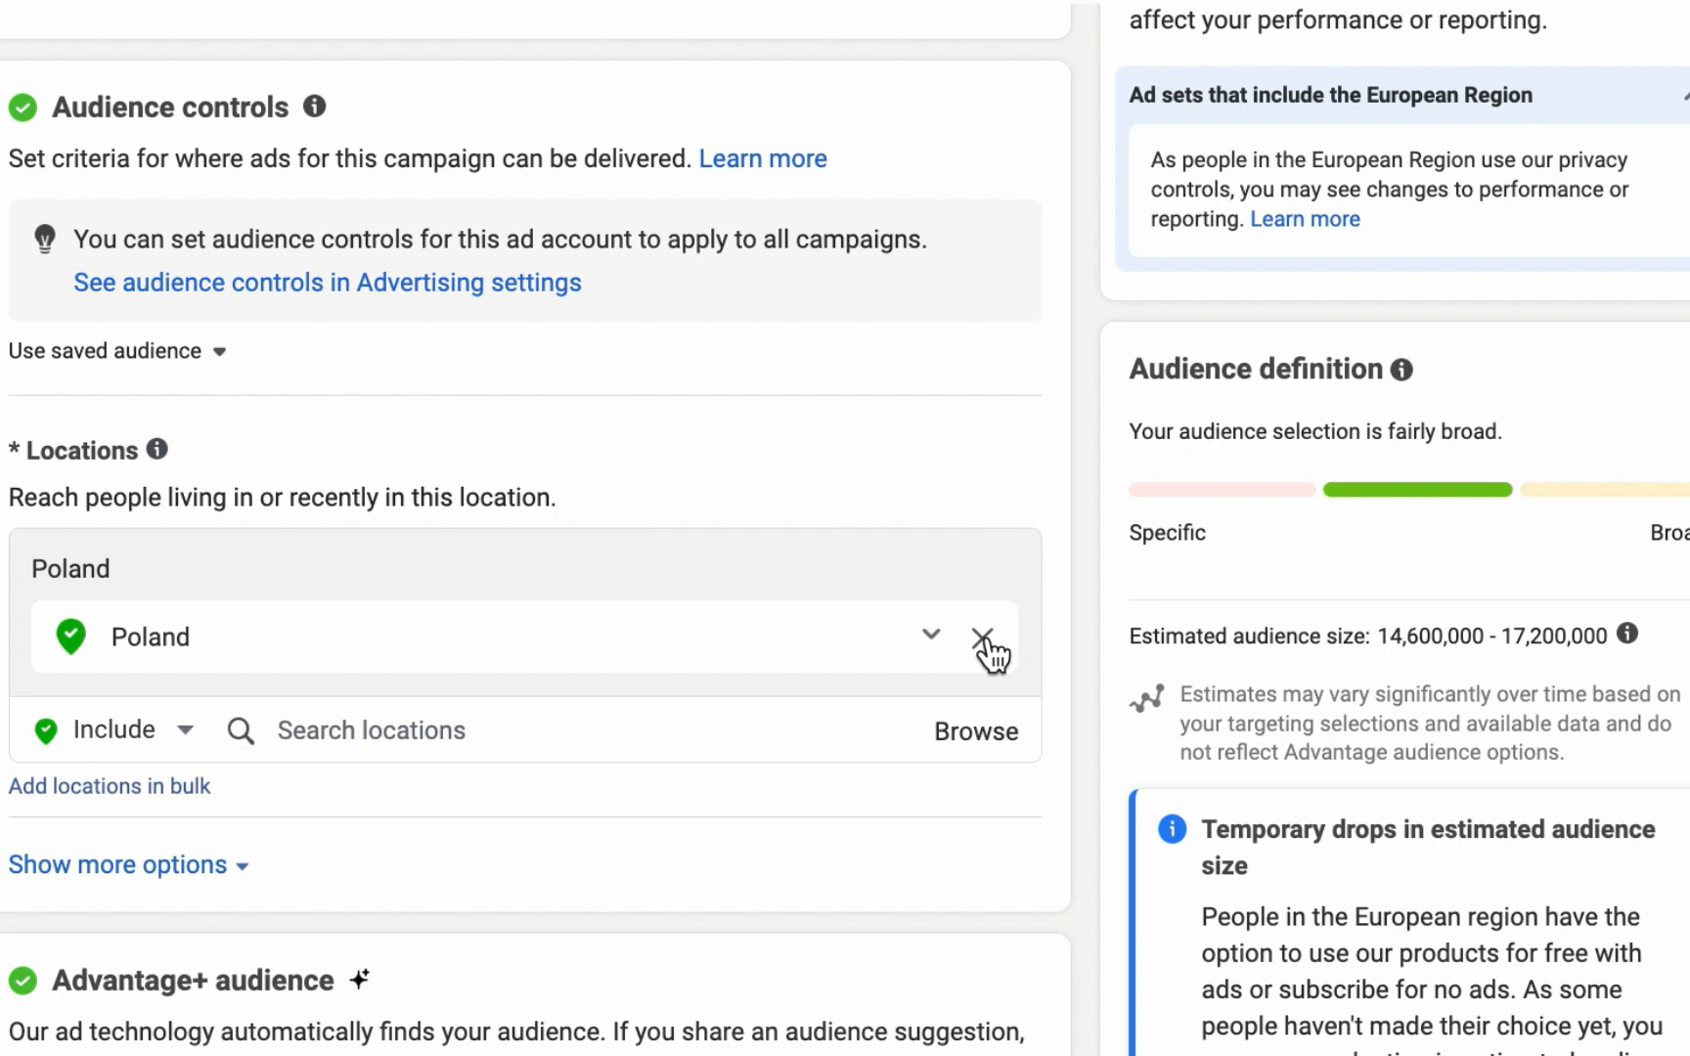
{"action": "left_click", "coordinate": [984, 642]}
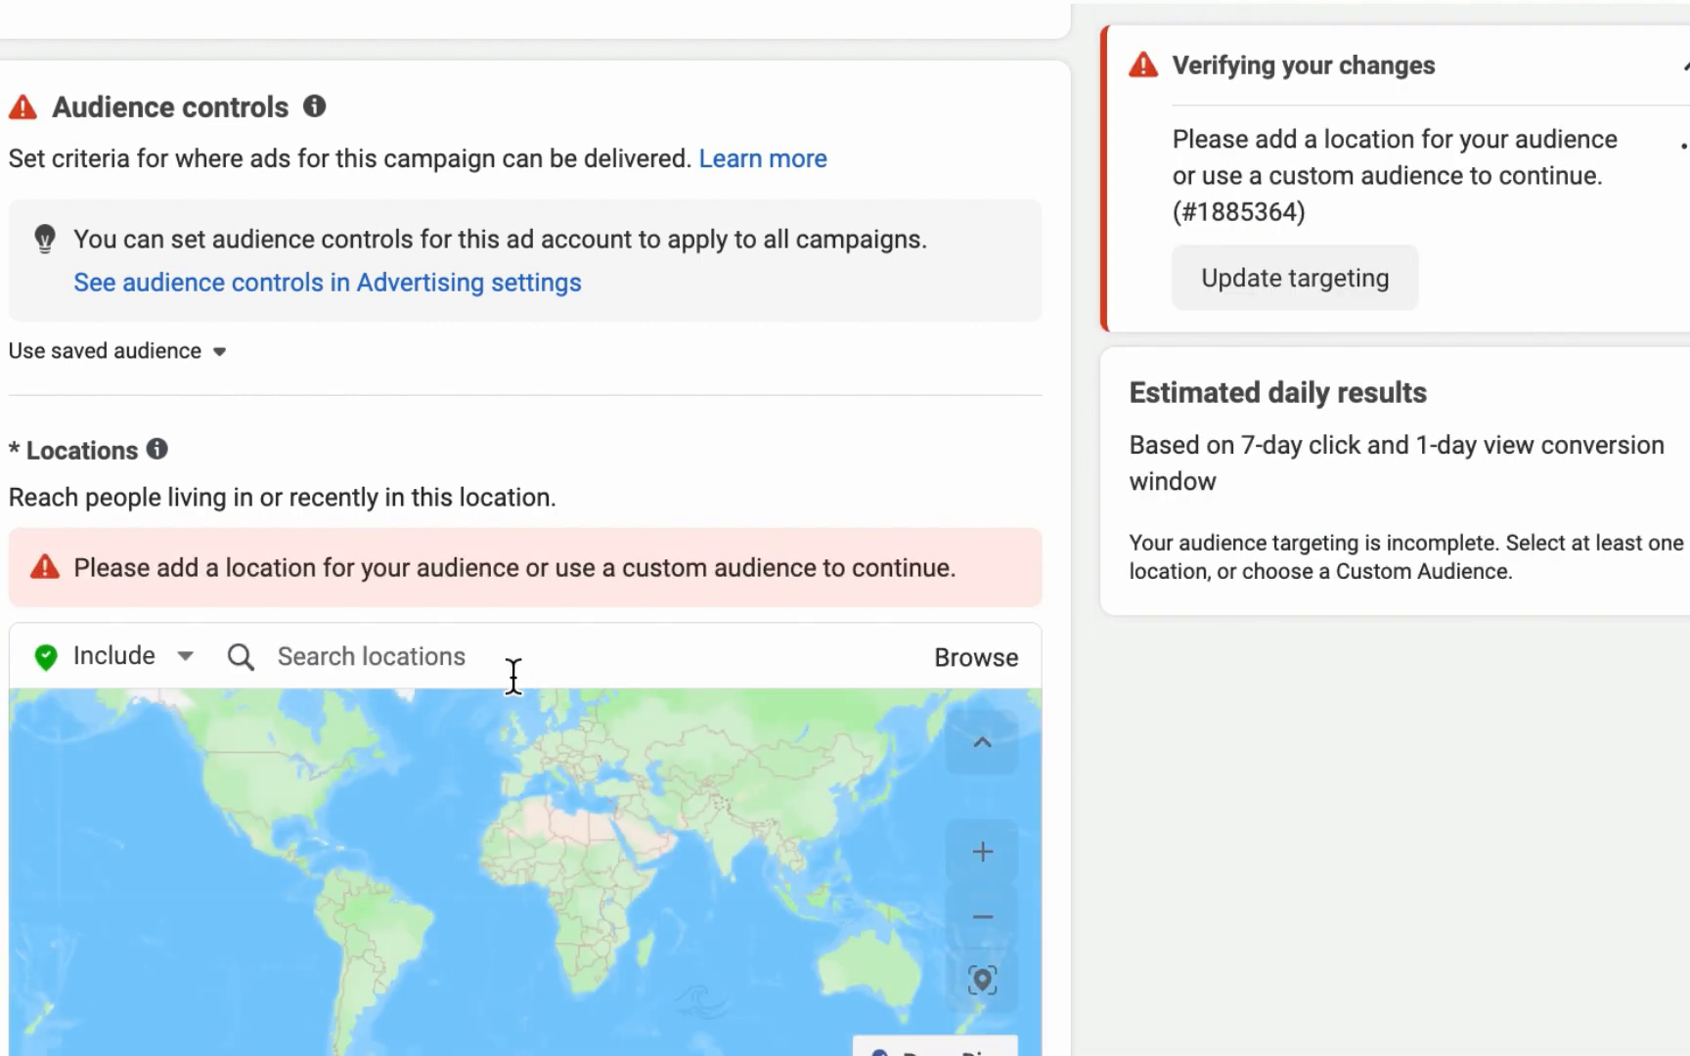
{"action": "left_click", "coordinate": [513, 675]}
{"action": "type", "text": "un"}
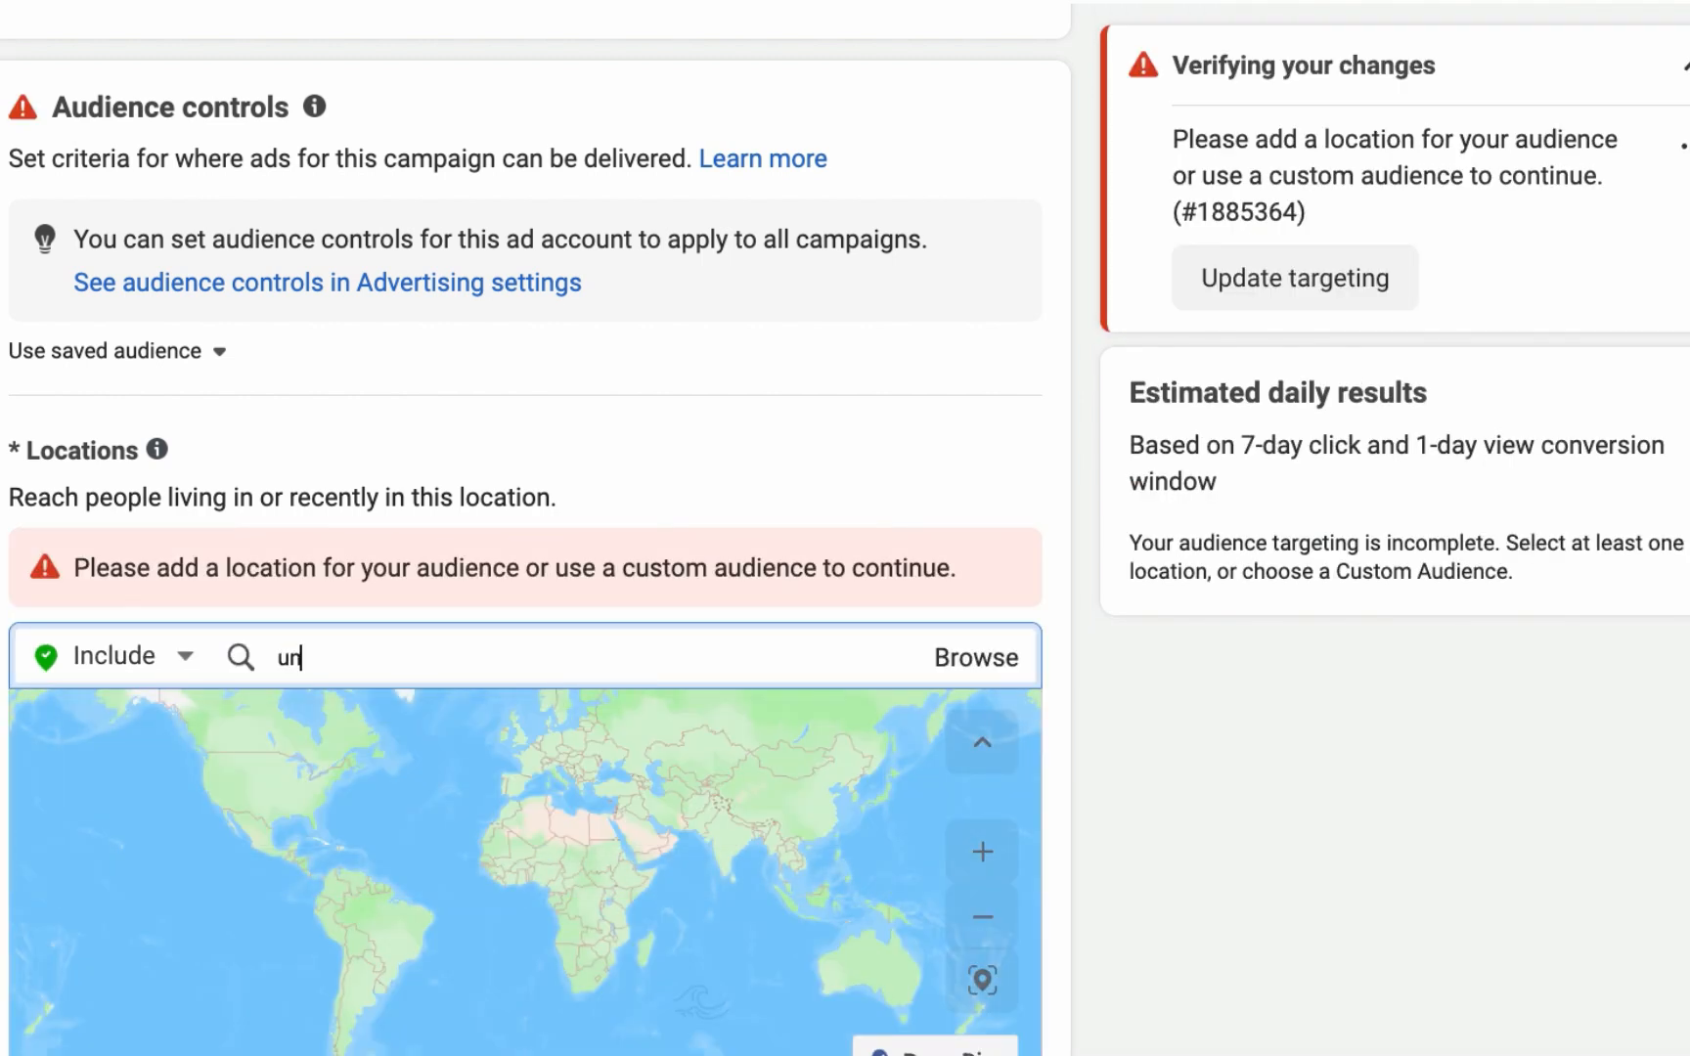
{"action": "type", "text": "ite"}
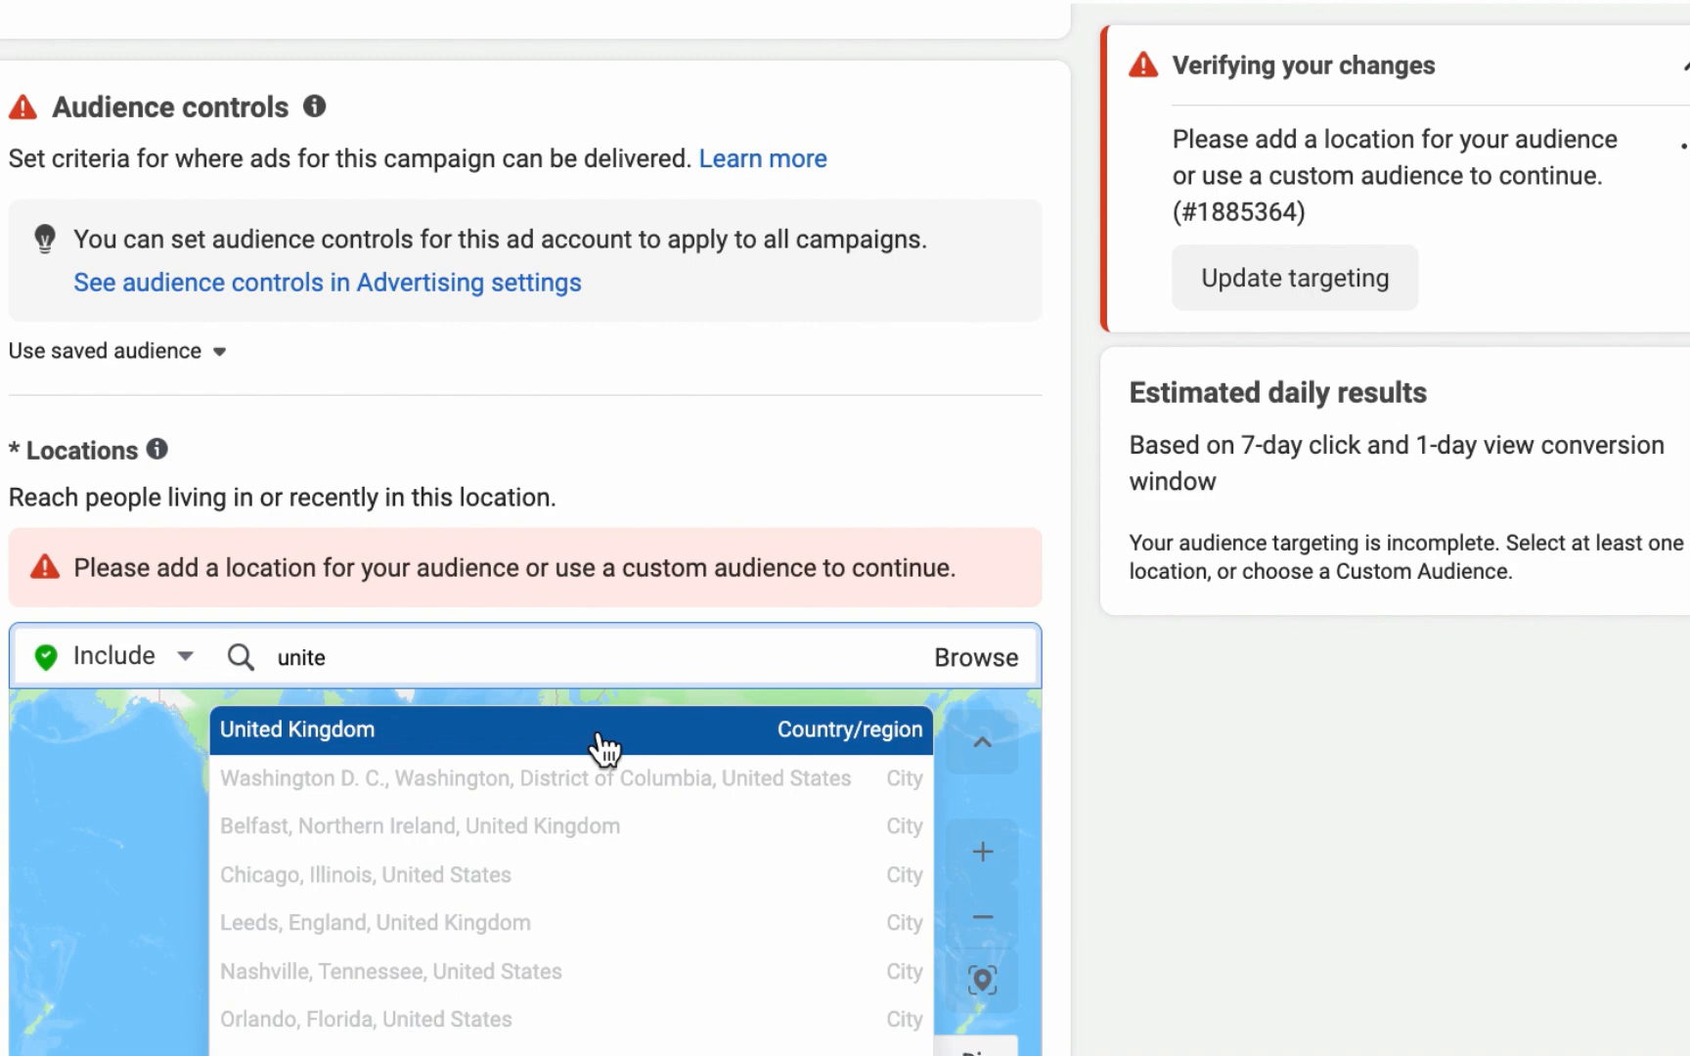
{"action": "left_click", "coordinate": [599, 734]}
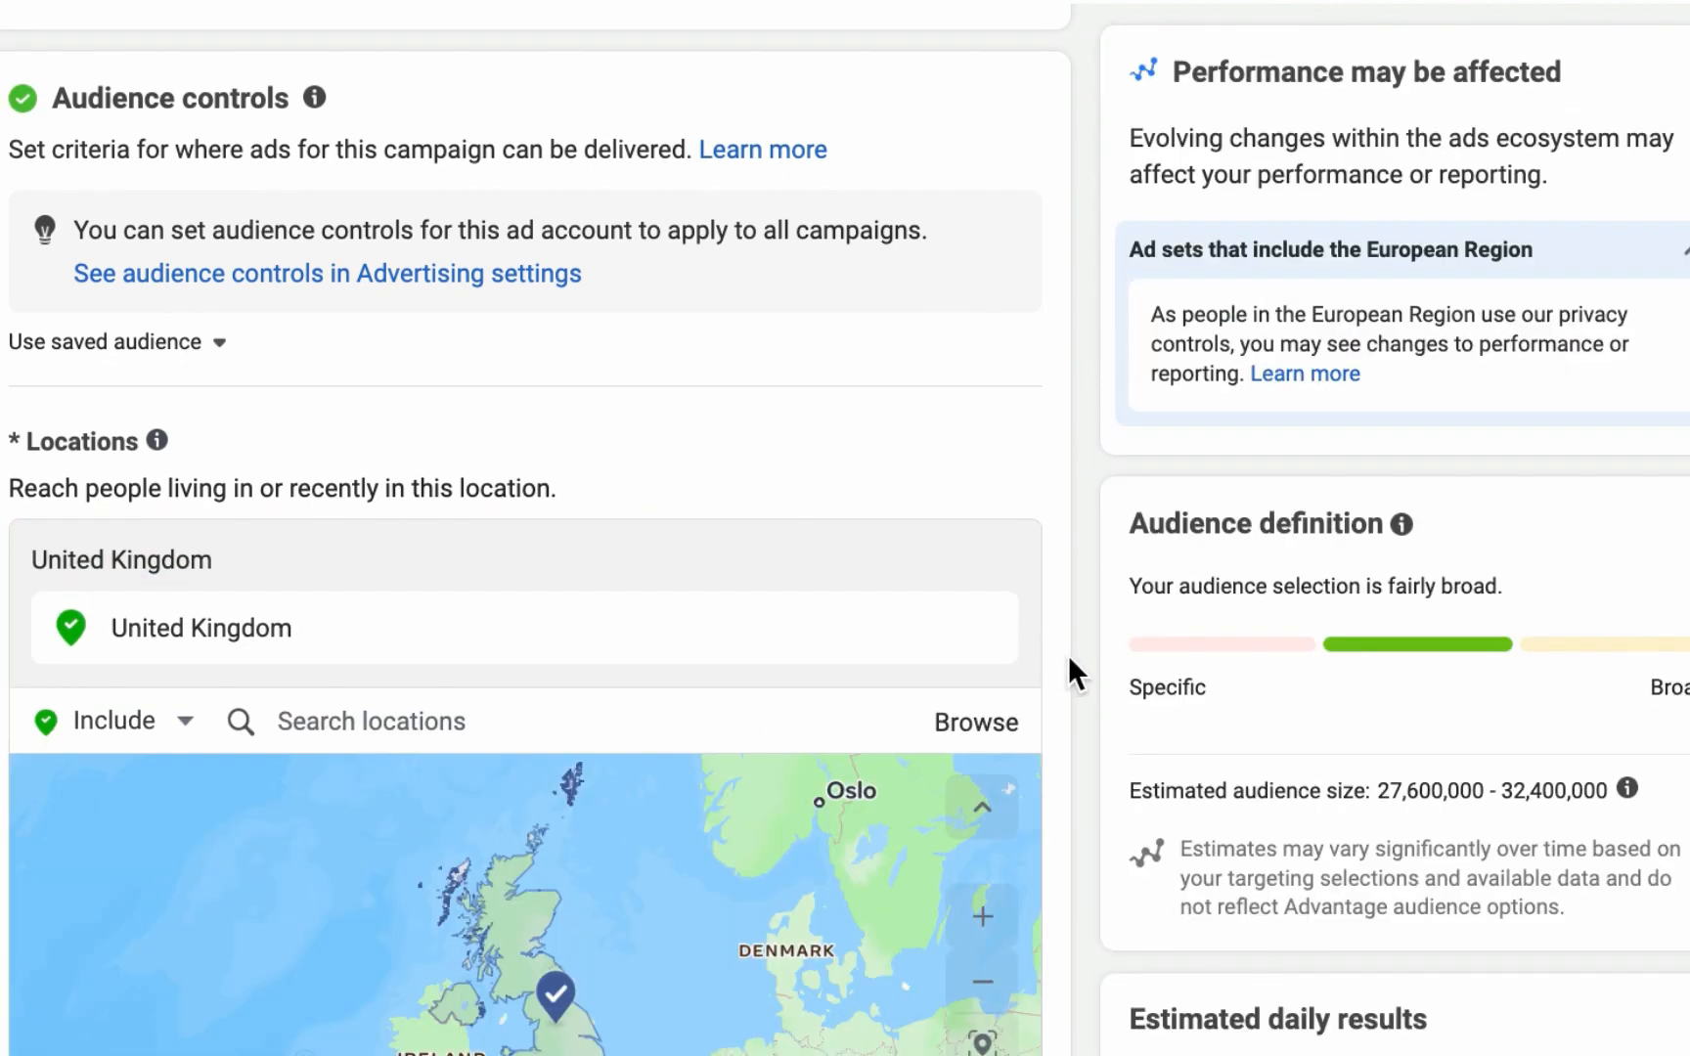
Switch the ad set from Advantage+ audience to the original audience options.
{"action": "scroll", "coordinate": [1076, 664], "scroll_direction": "down", "scroll_amount": 10}
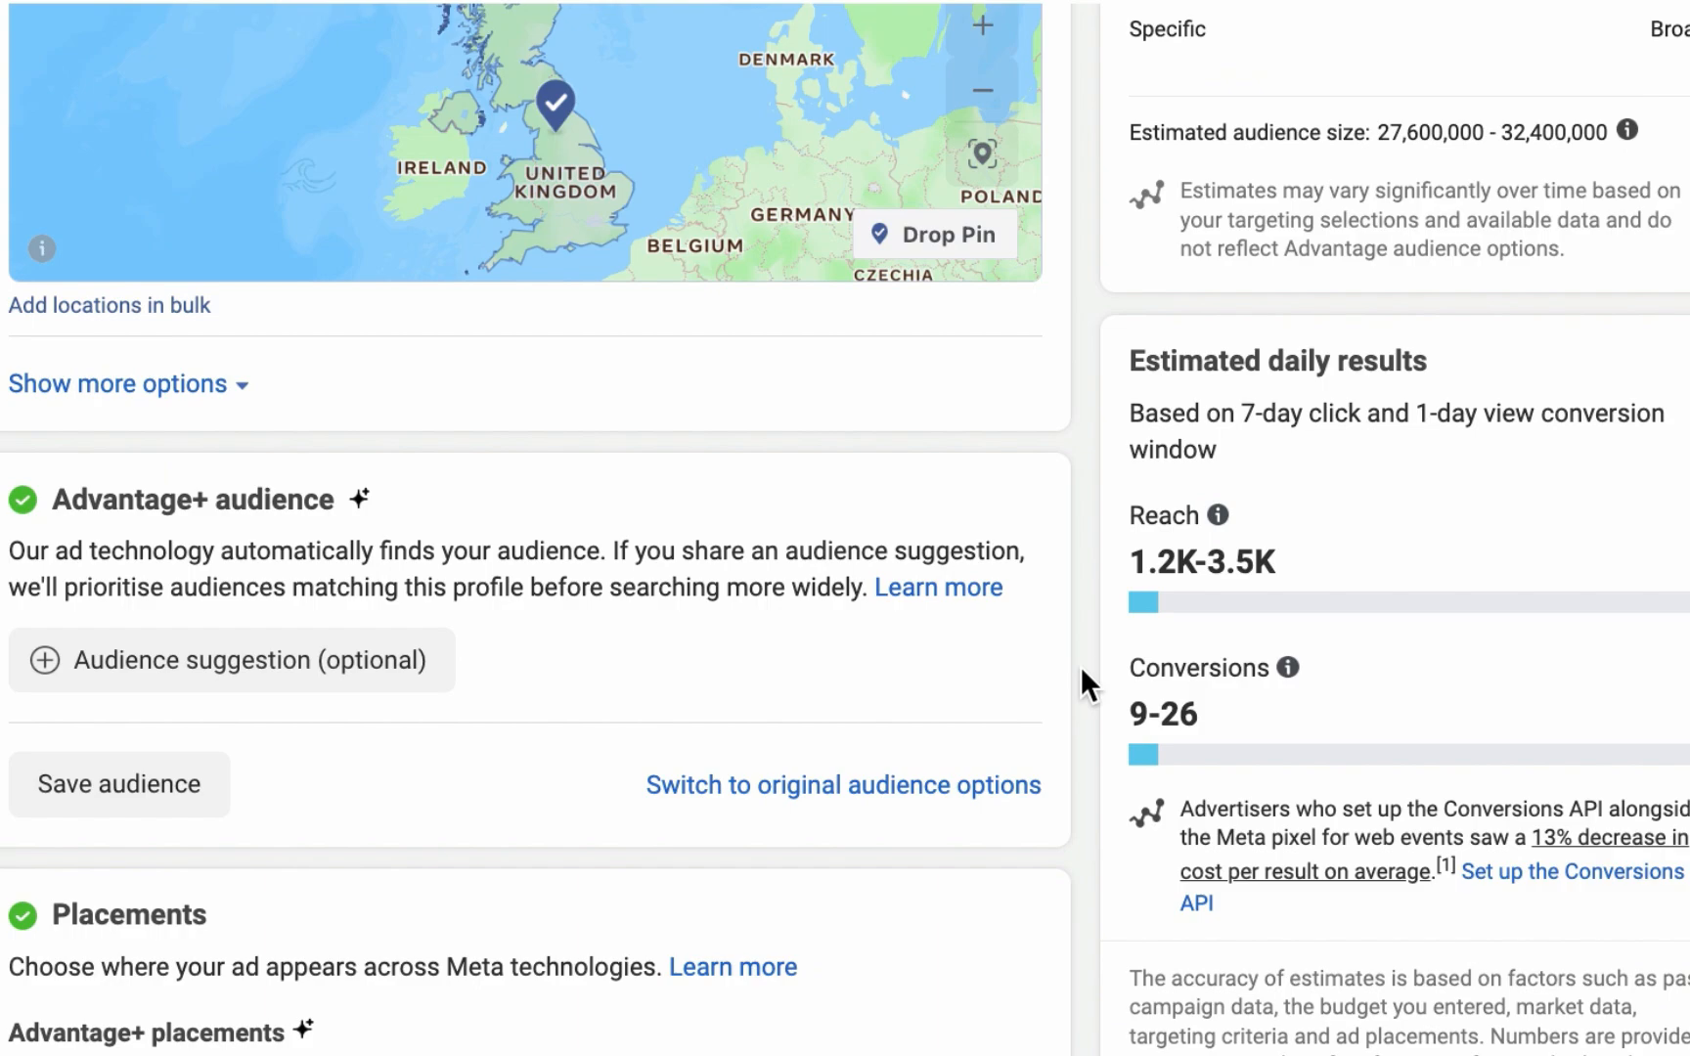
{"action": "left_click", "coordinate": [931, 784]}
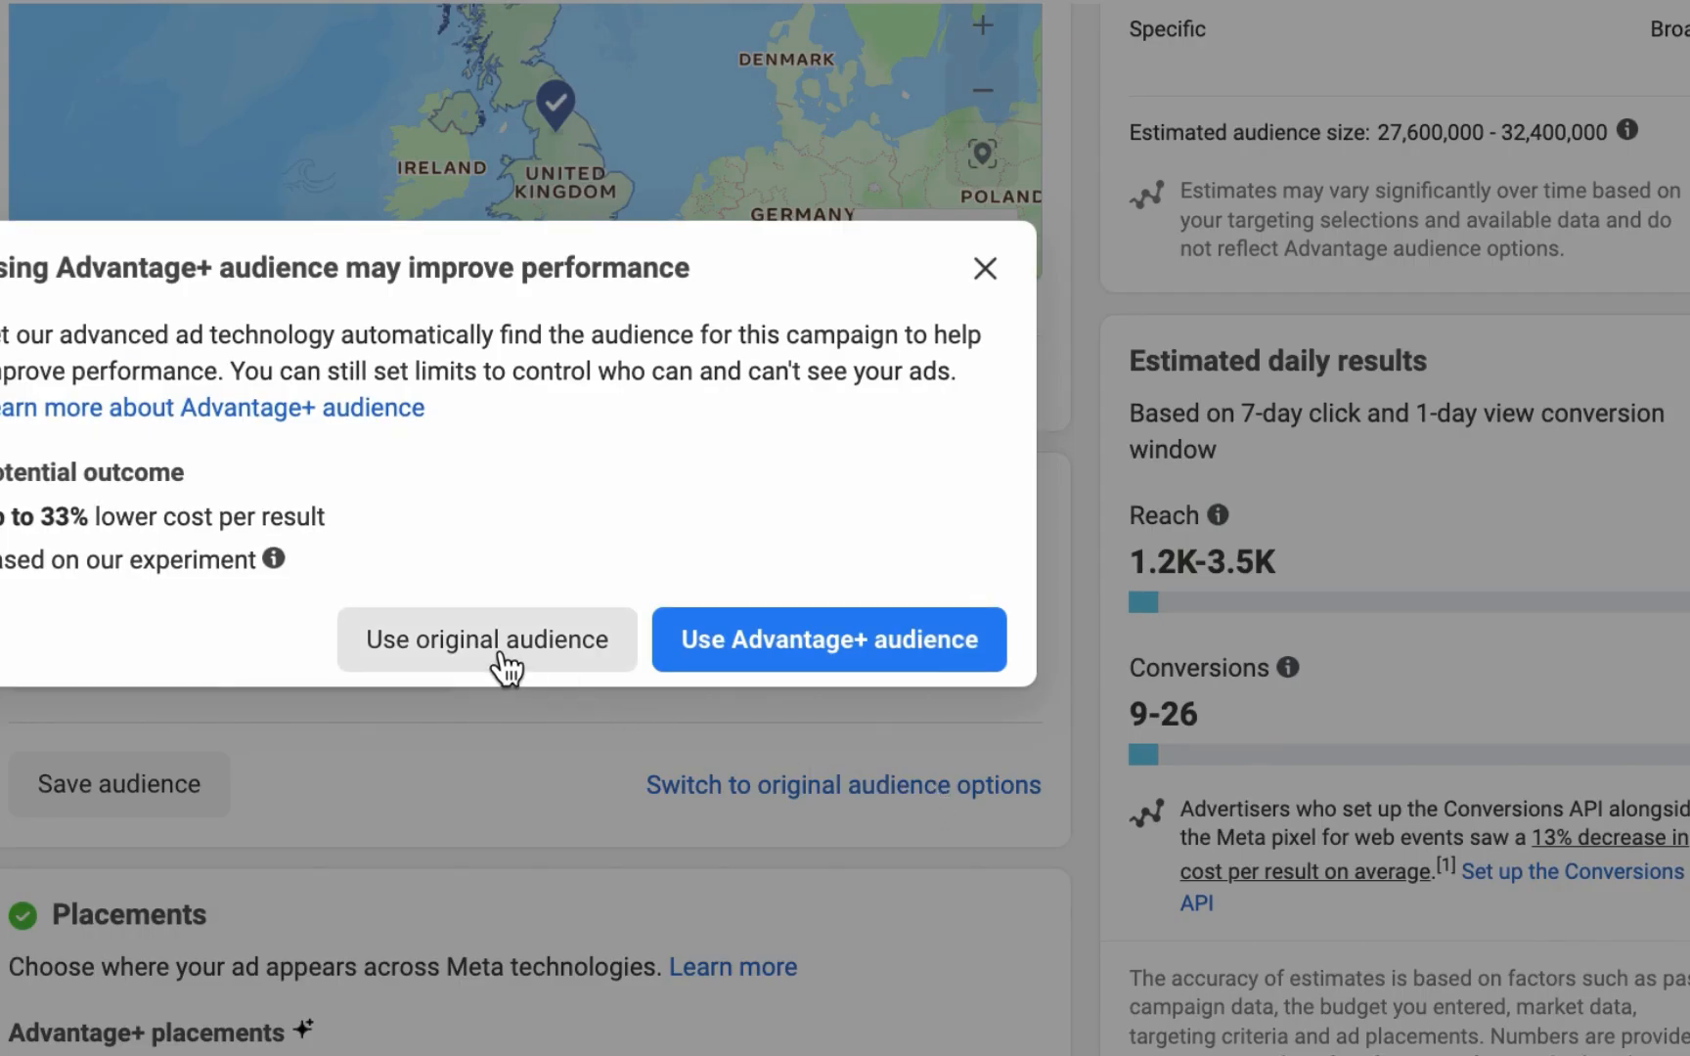
{"action": "left_click", "coordinate": [505, 668]}
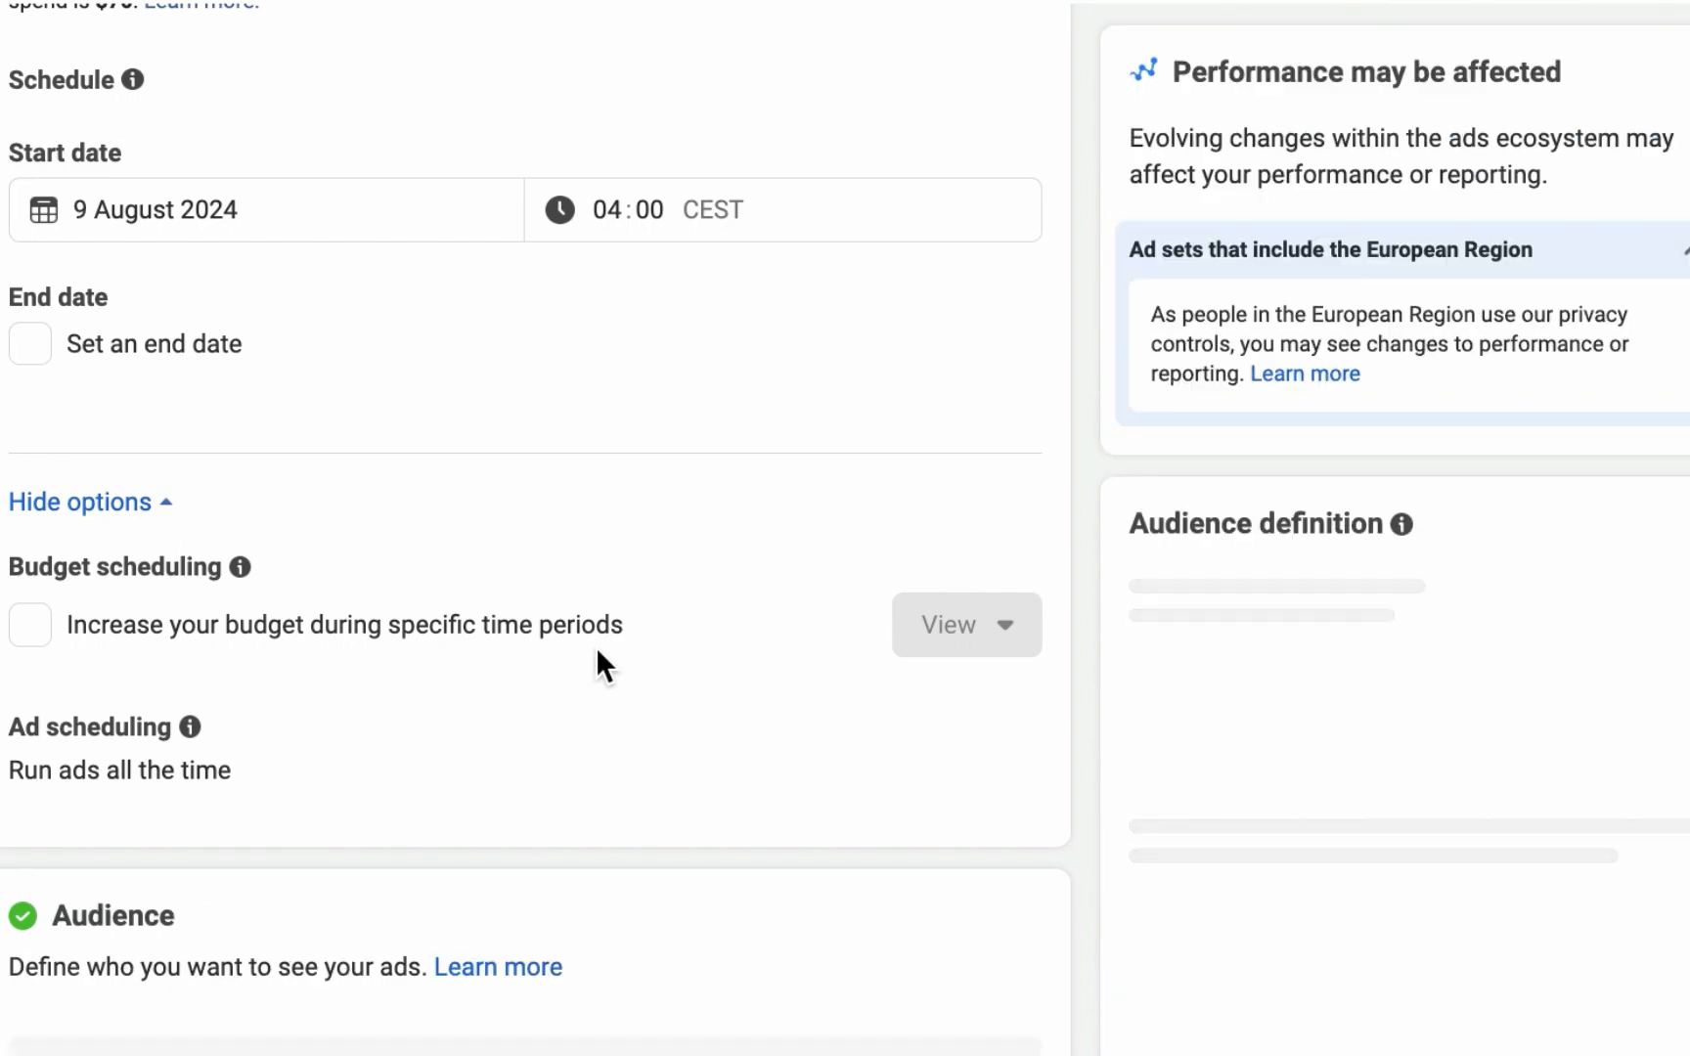
Add the behaviour "Lived in Nigeria (formerly Expats – Nigeria)" to the audience's detailed targeting.
{"action": "scroll", "coordinate": [1011, 690], "scroll_direction": "down", "scroll_amount": 5}
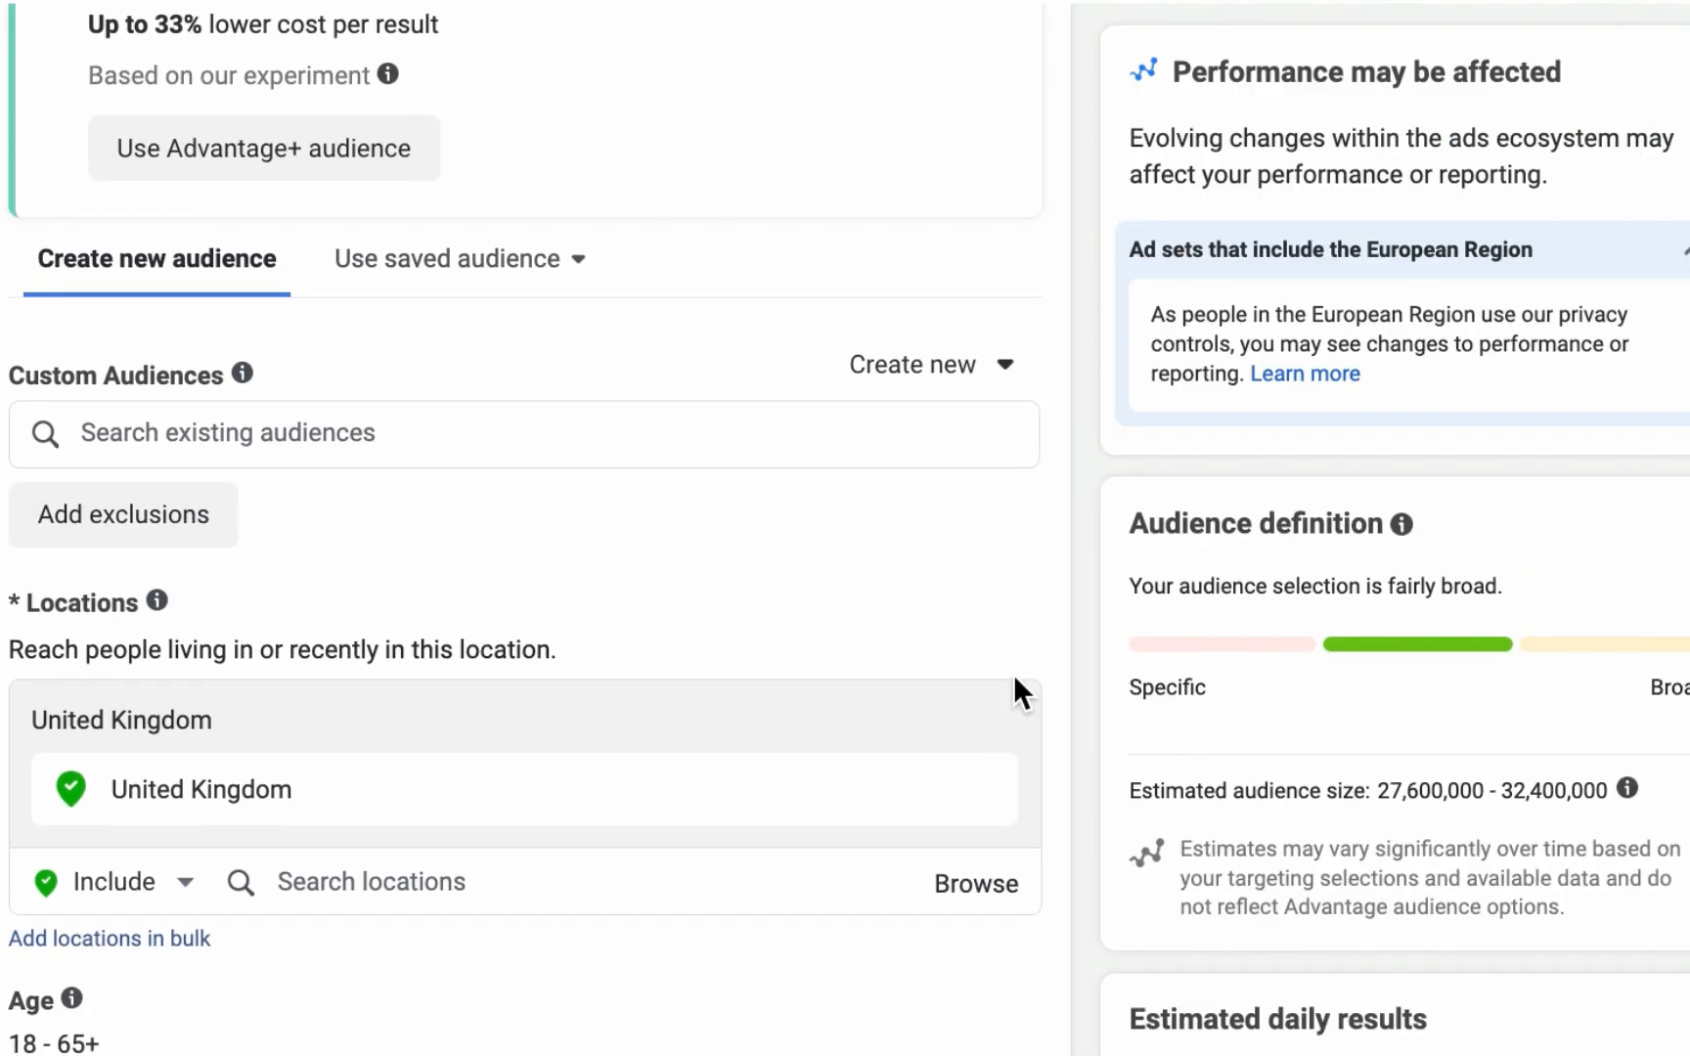
{"action": "scroll", "coordinate": [1016, 689], "scroll_direction": "down", "scroll_amount": 8}
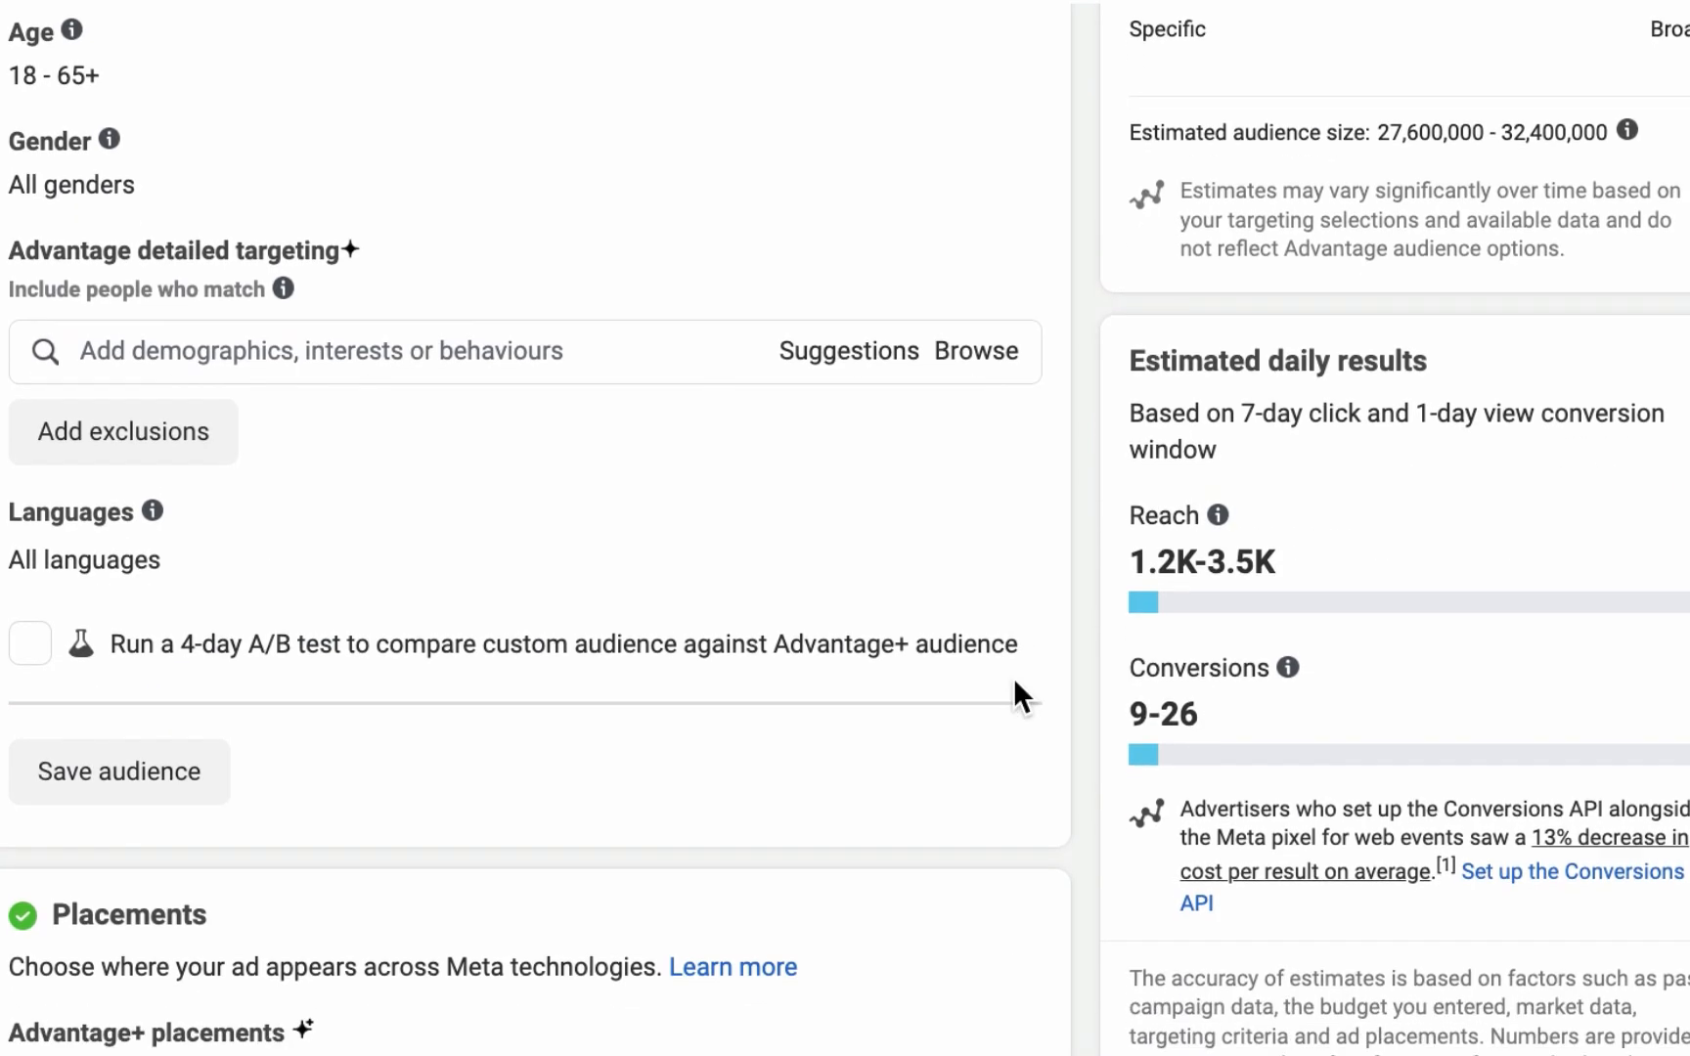
{"action": "scroll", "coordinate": [1012, 677], "scroll_direction": "up", "scroll_amount": 3}
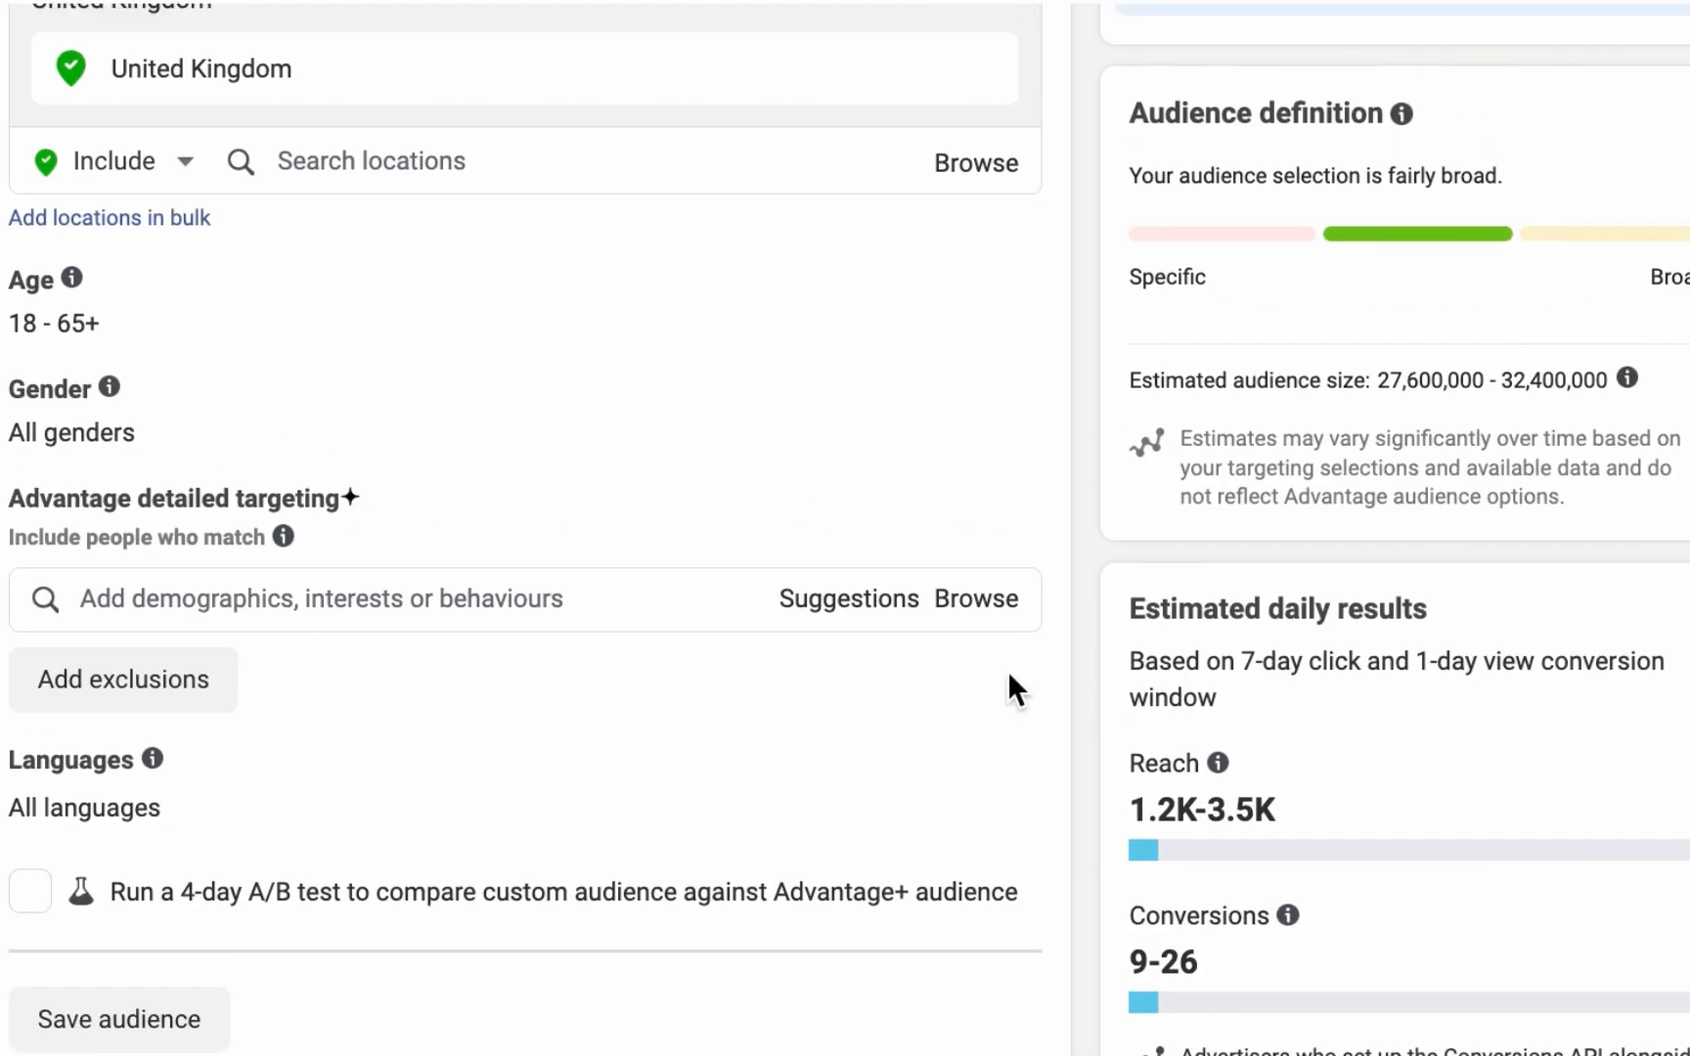
{"action": "left_click", "coordinate": [545, 599]}
{"action": "type", "text": "n"}
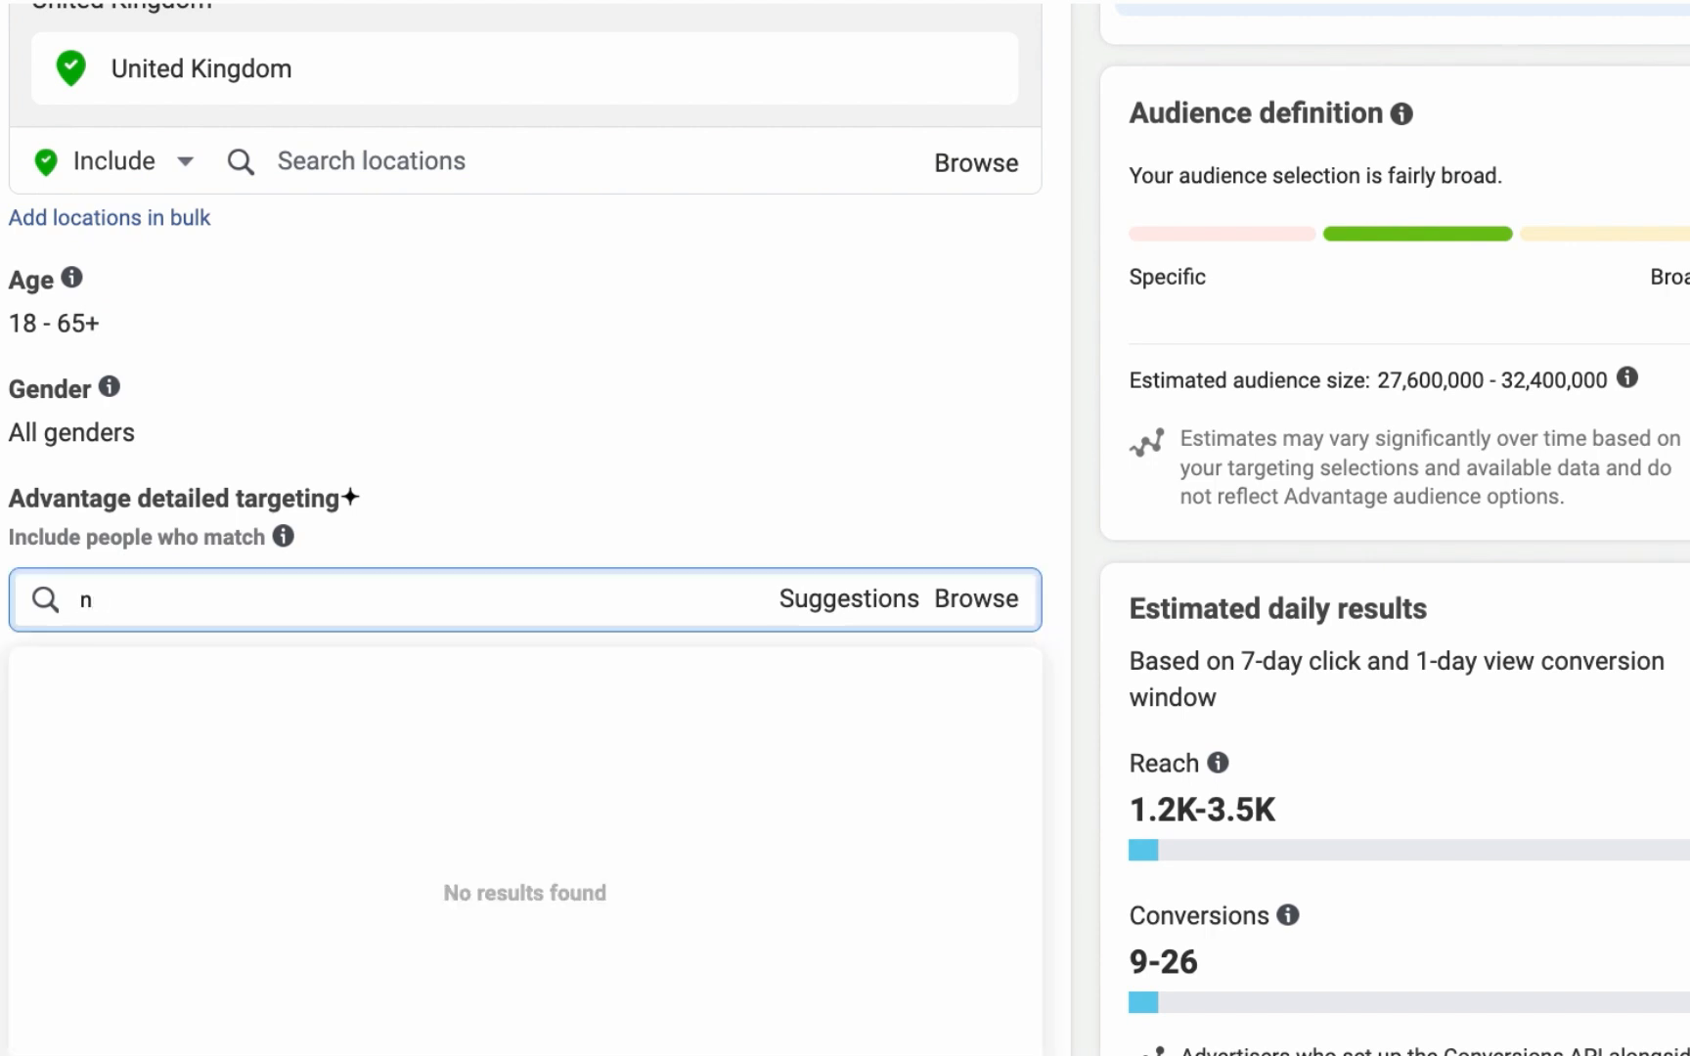
{"action": "type", "text": "igerian exp"}
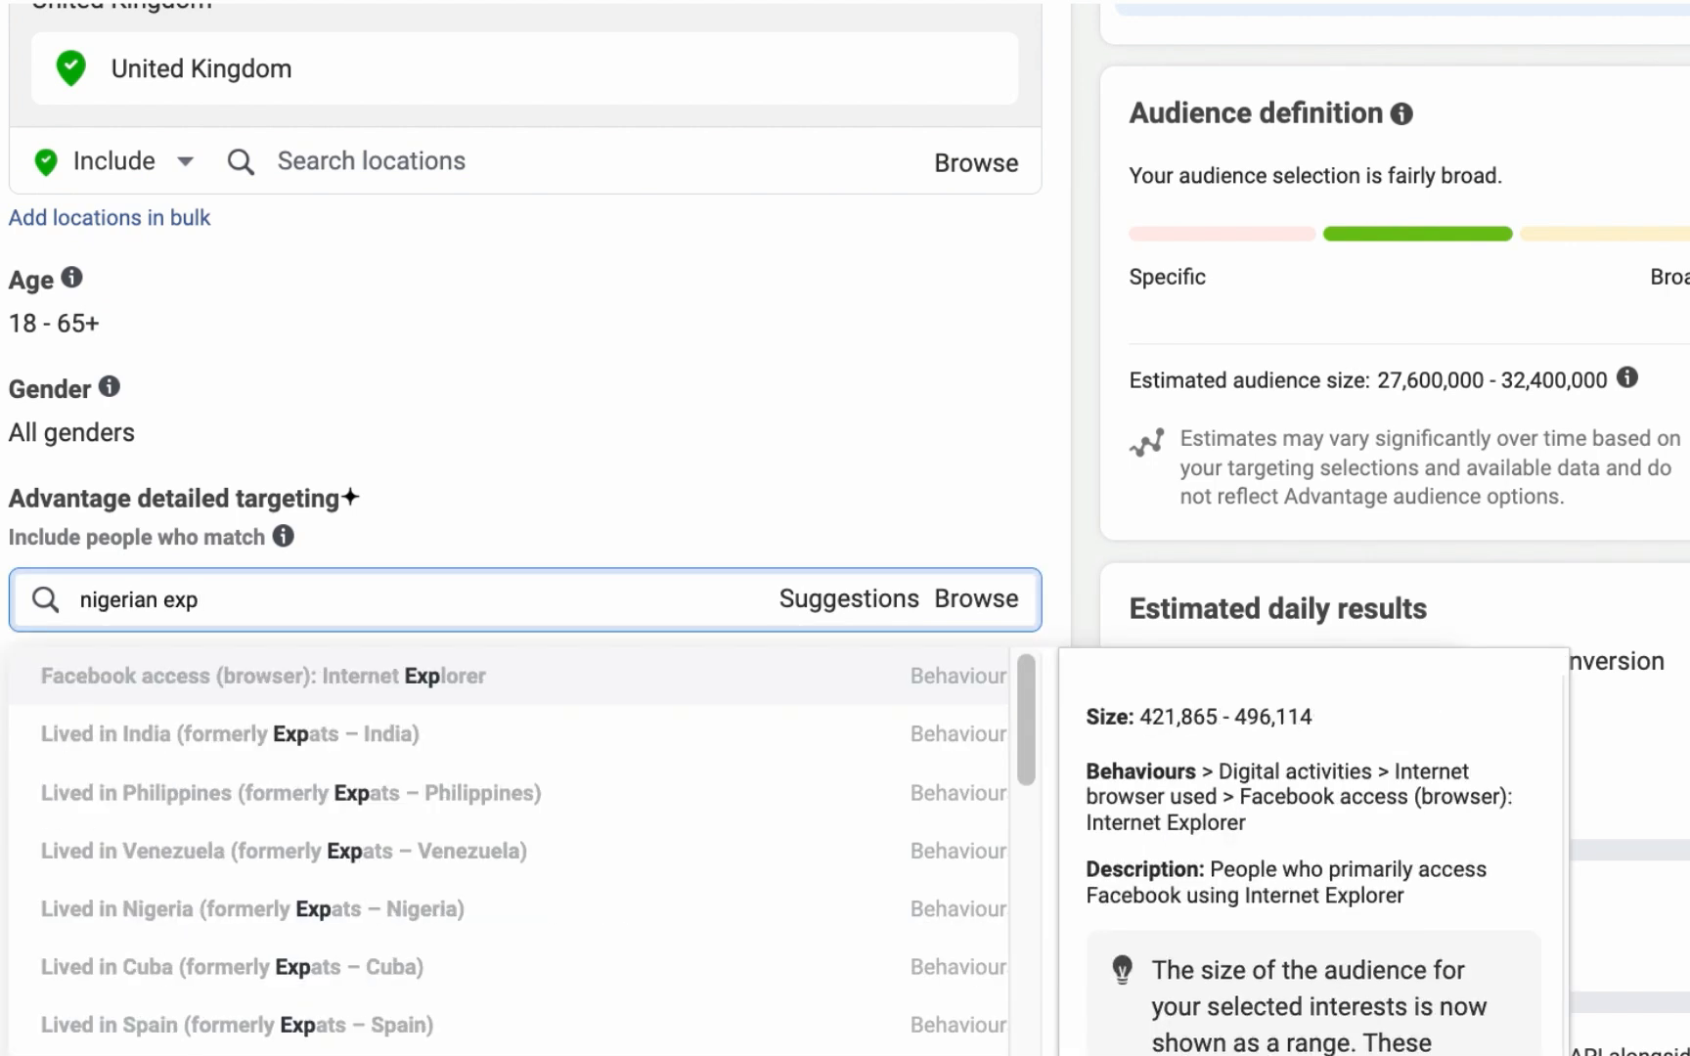
{"action": "left_click", "coordinate": [541, 937]}
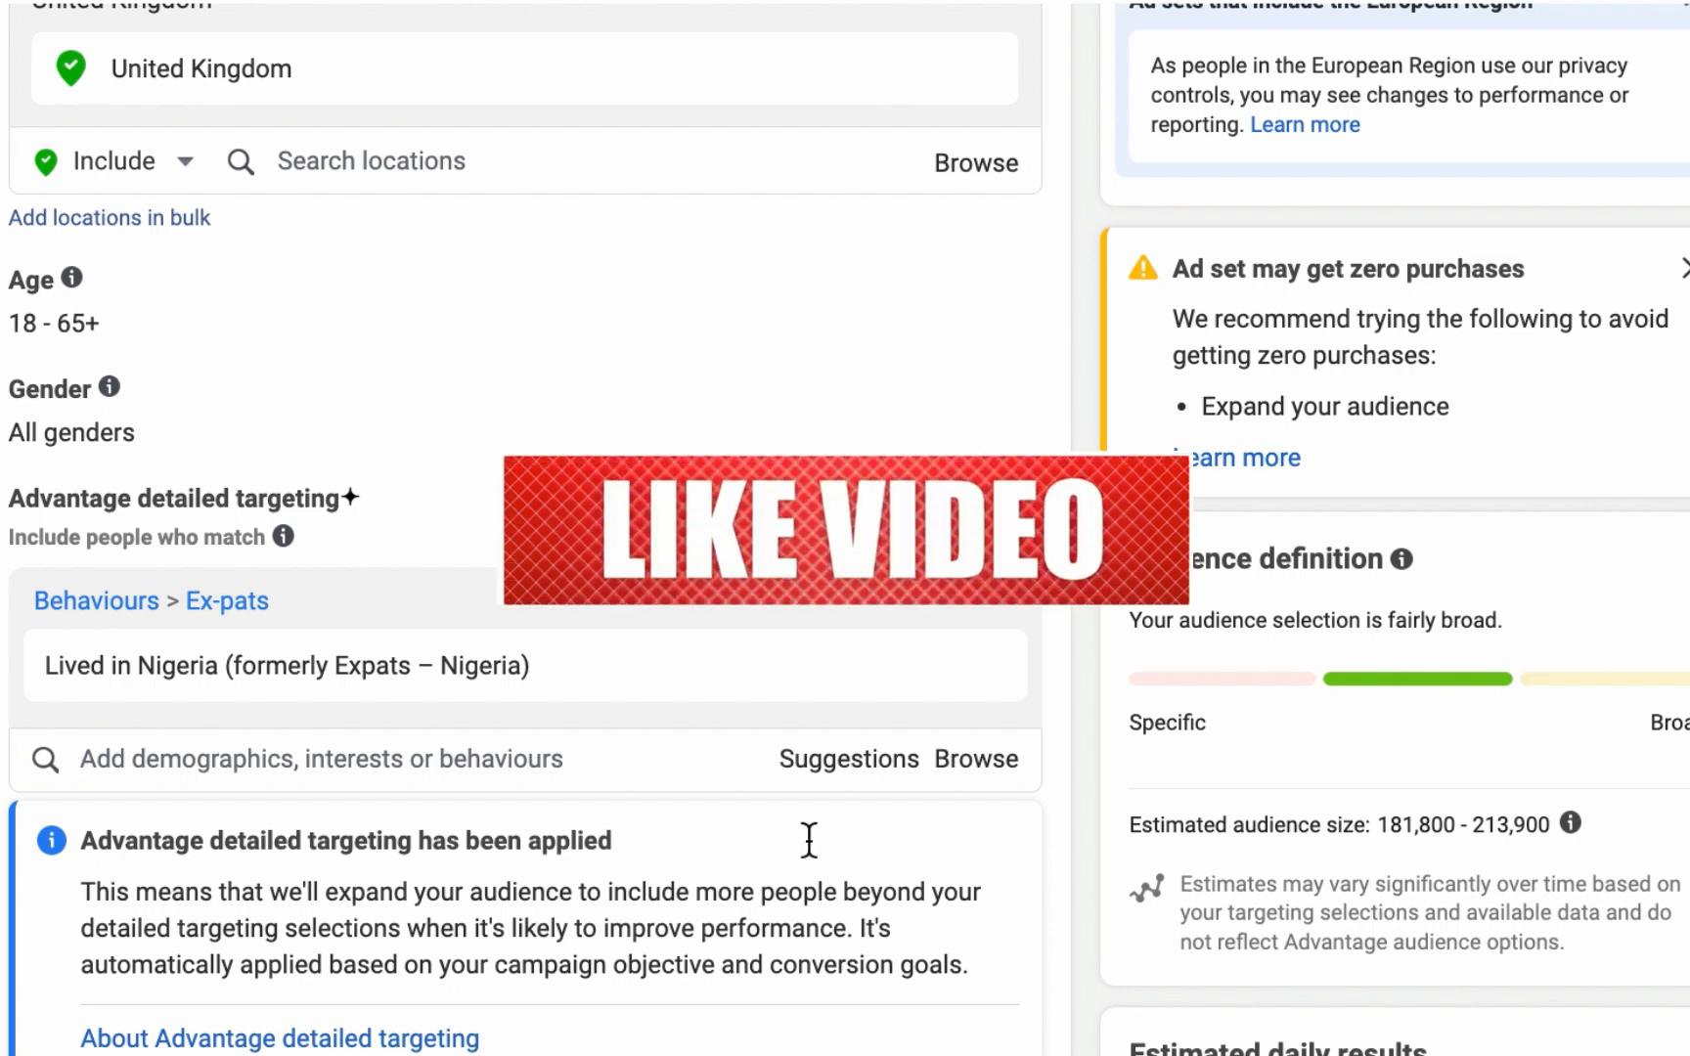
Dismiss the zero-purchases recommendation and check the estimated audience size in the audience definition.
{"action": "left_click", "coordinate": [1683, 268]}
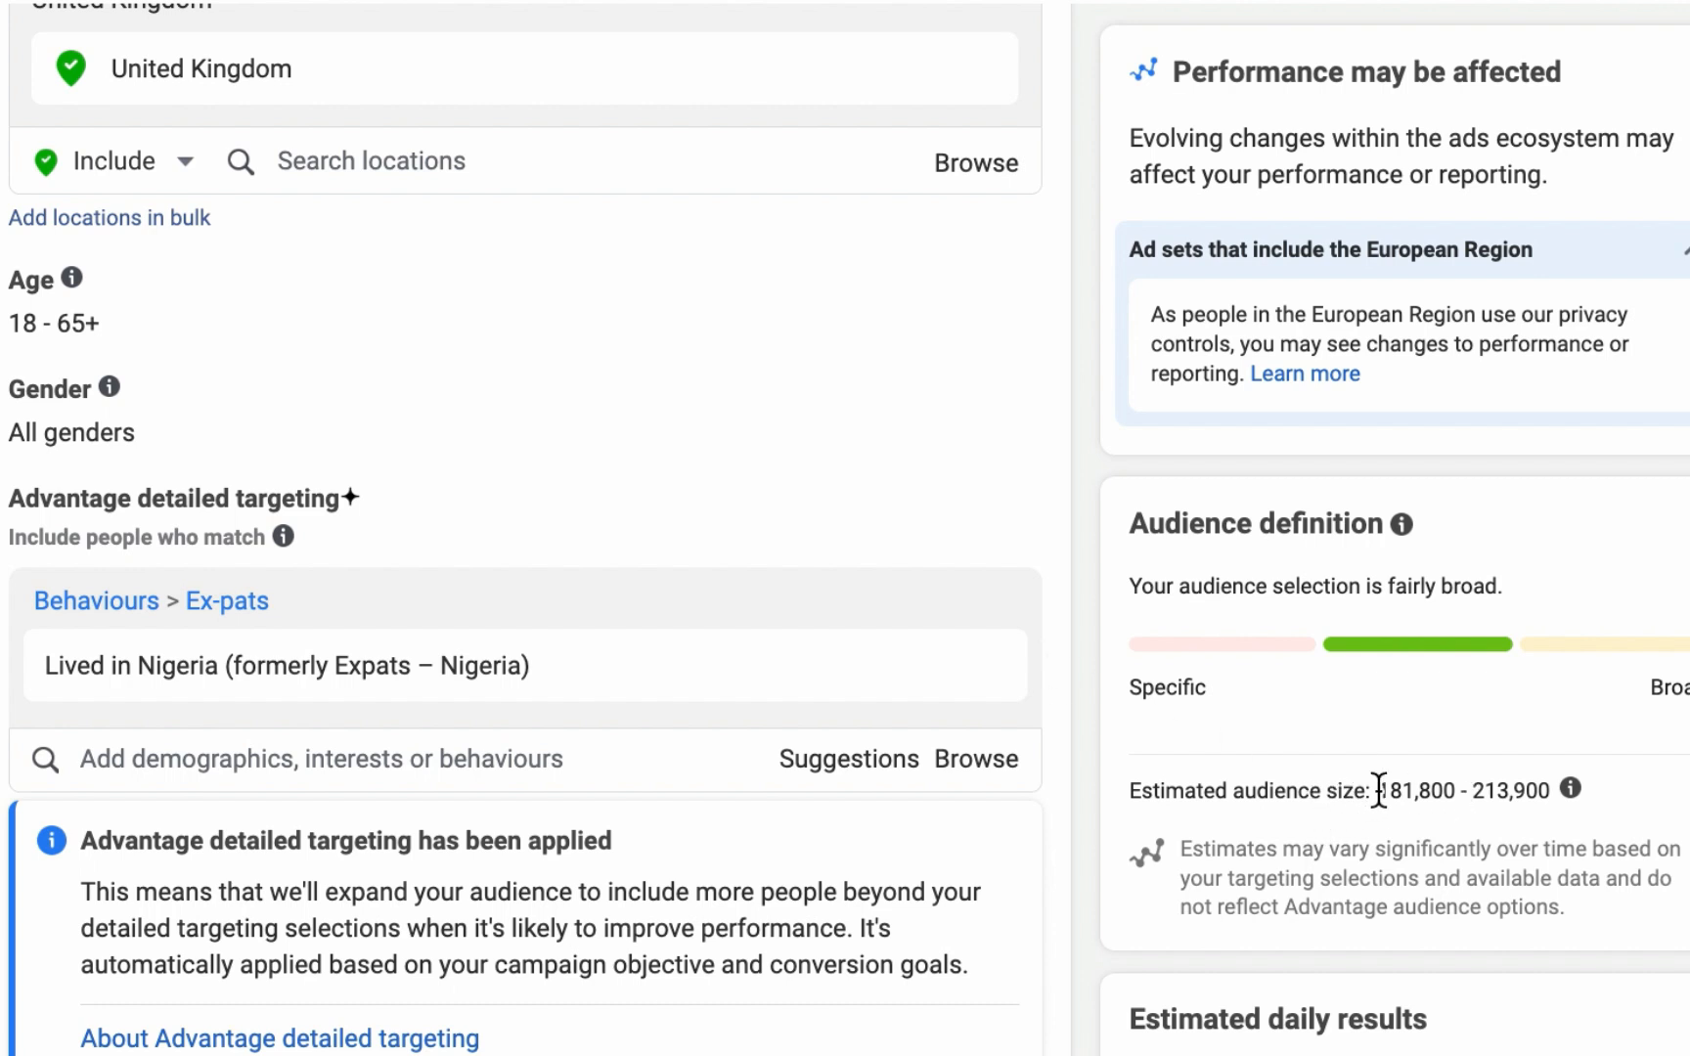
{"action": "left_click_drag", "start_coordinate": [1377, 791], "coordinate": [1561, 812]}
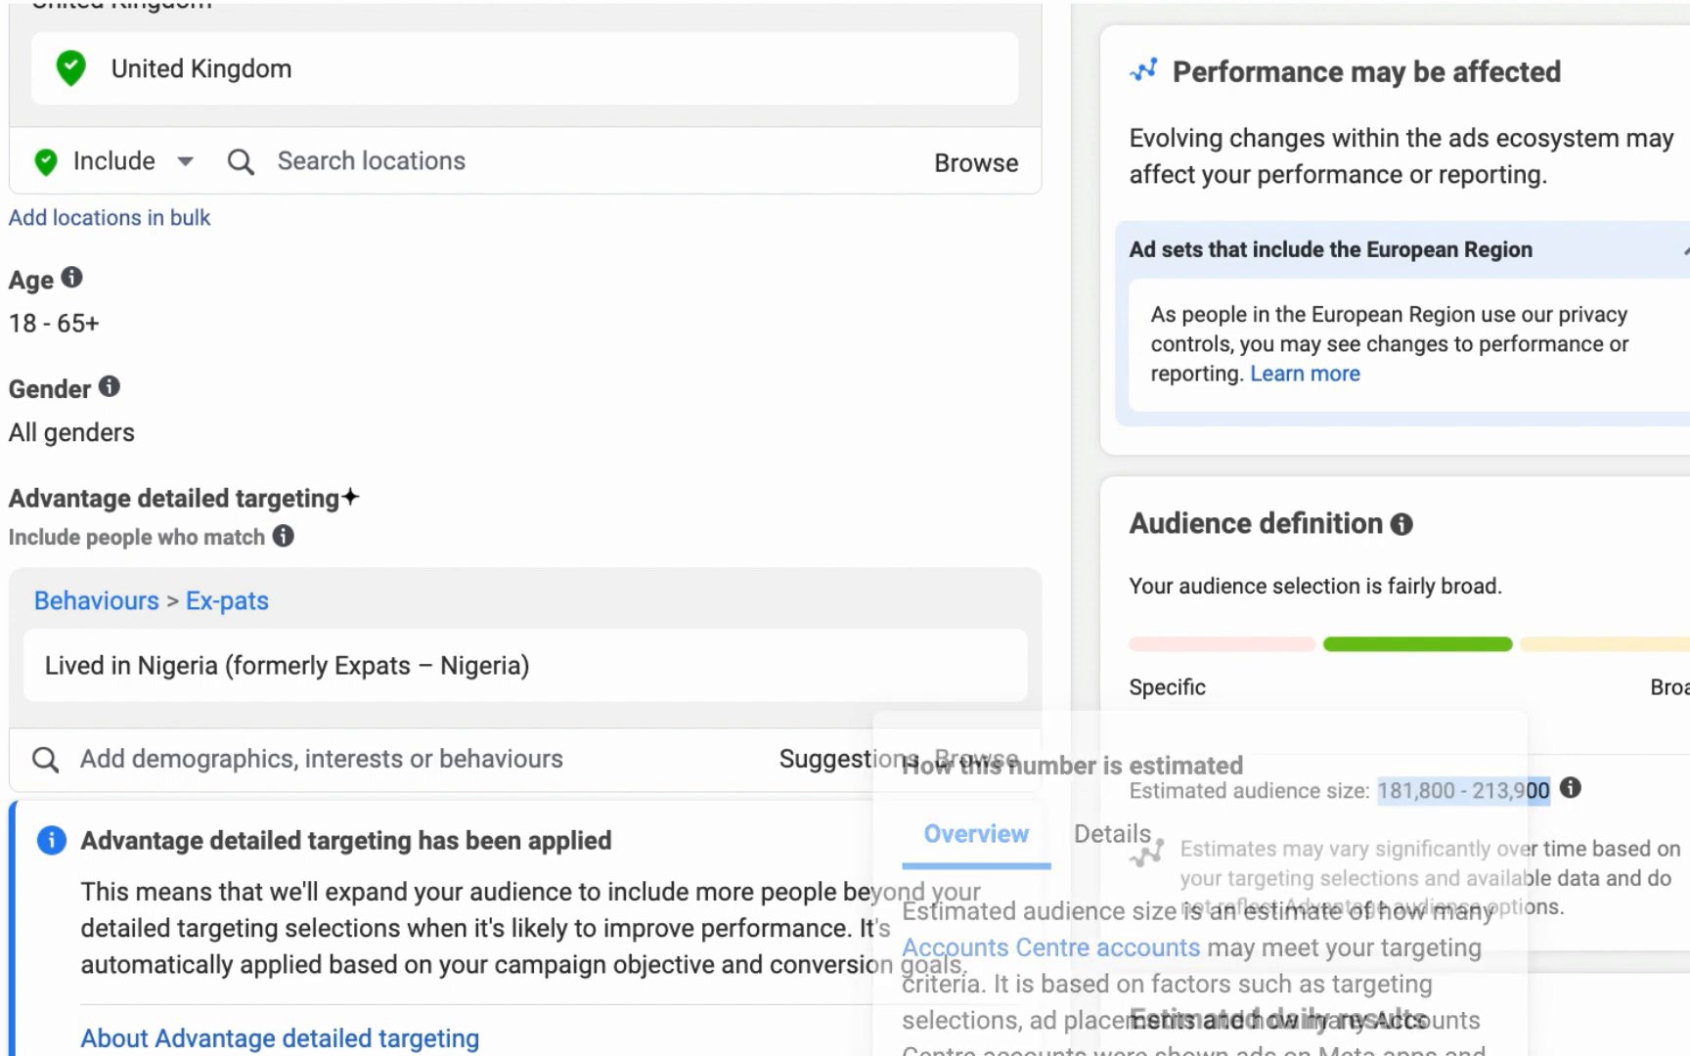
{"action": "left_click", "coordinate": [1604, 734]}
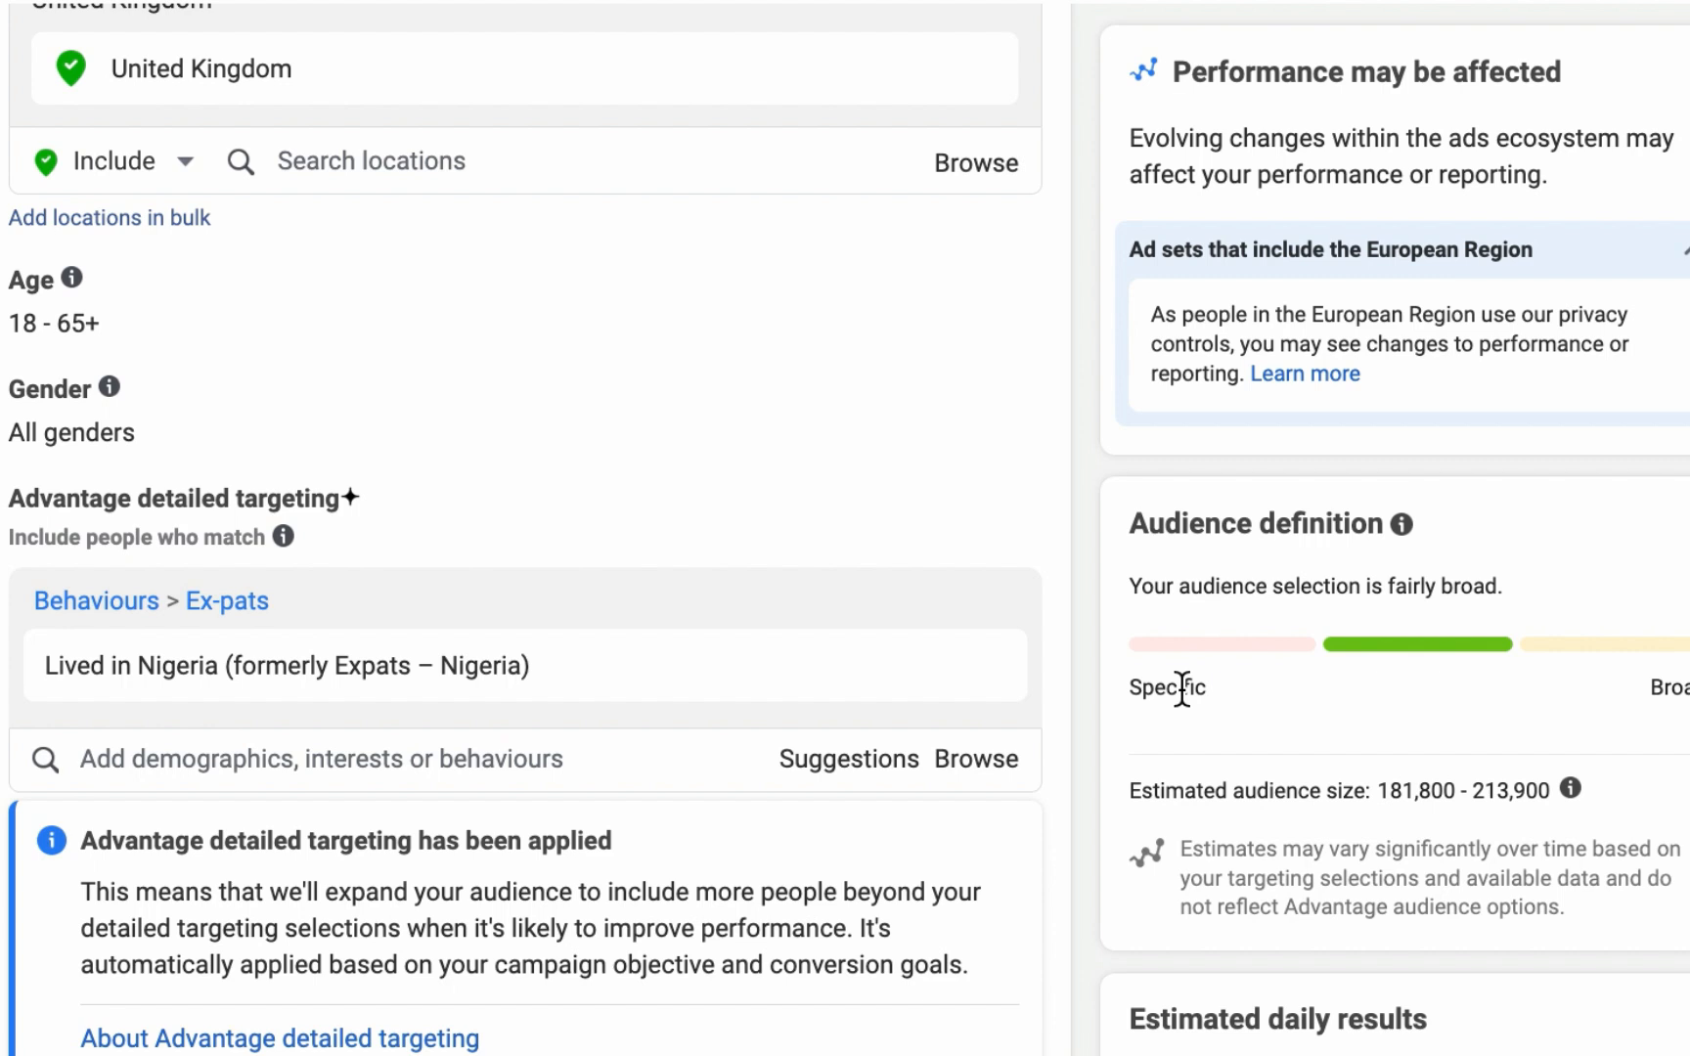
Add the behaviour "Lived in Ghana (formerly Ex-pats – Ghana)" to the audience's detailed targeting.
{"action": "scroll", "coordinate": [845, 246], "scroll_direction": "up", "scroll_amount": 2}
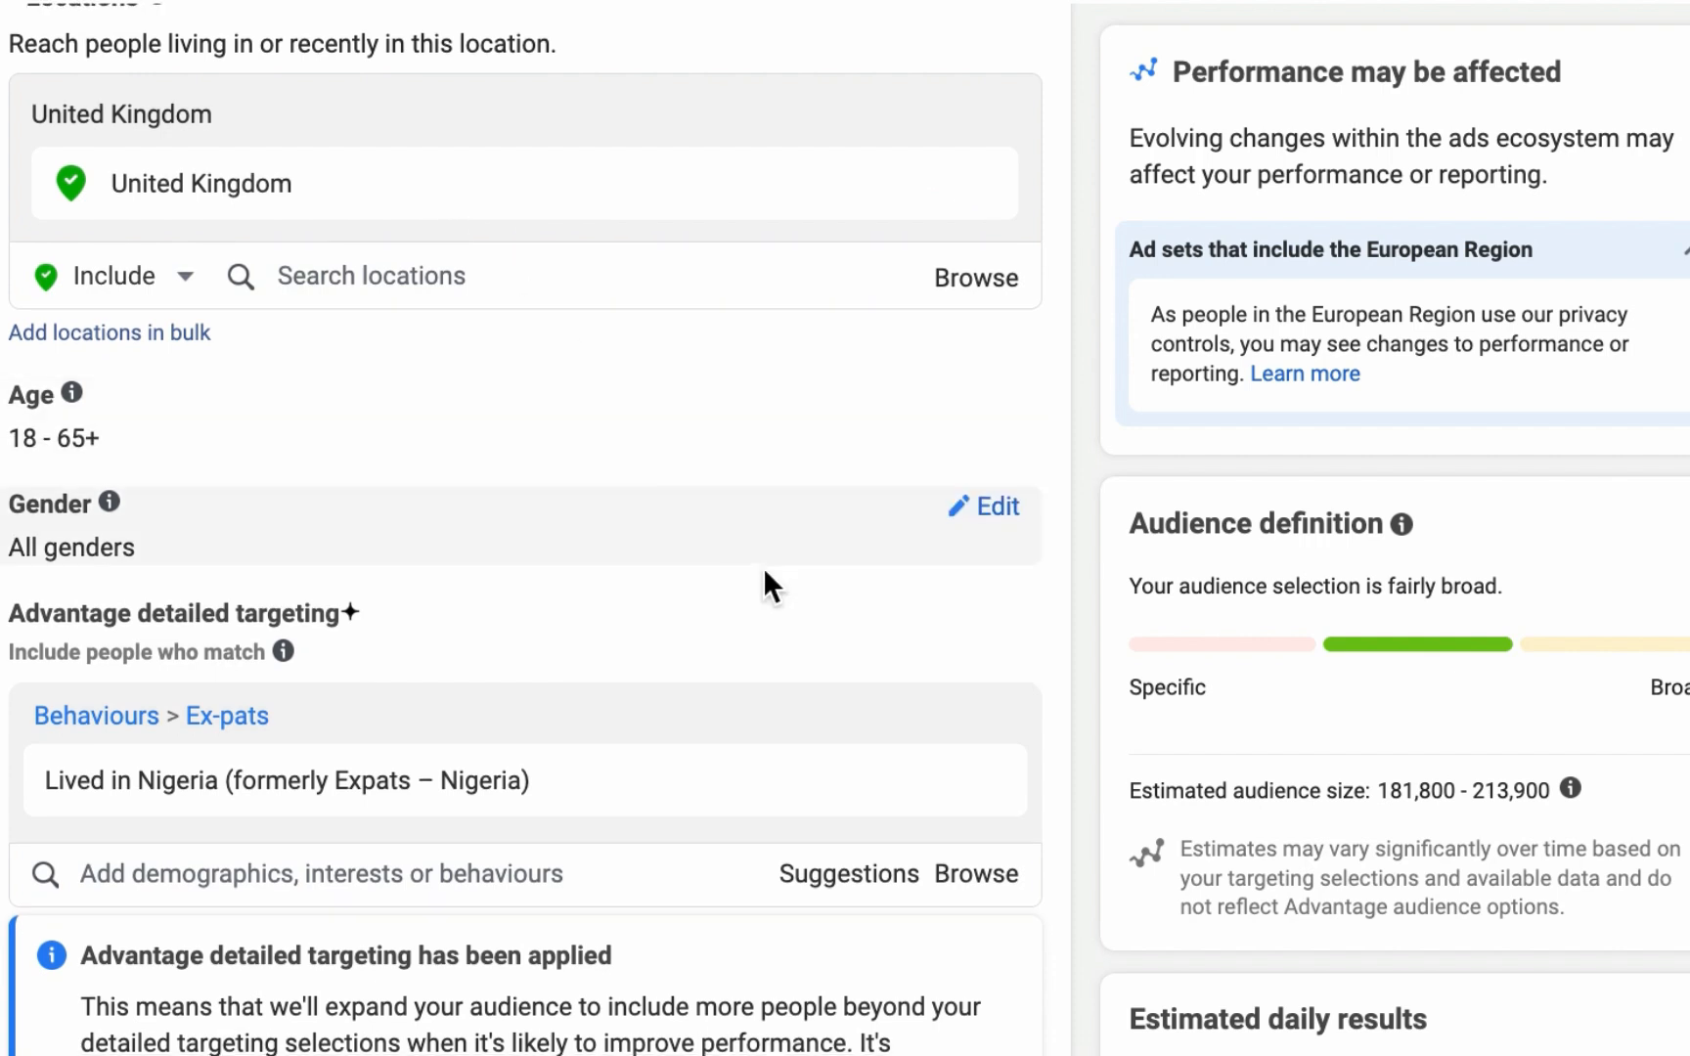
{"action": "scroll", "coordinate": [773, 585], "scroll_direction": "down", "scroll_amount": 2}
{"action": "left_click", "coordinate": [289, 753]}
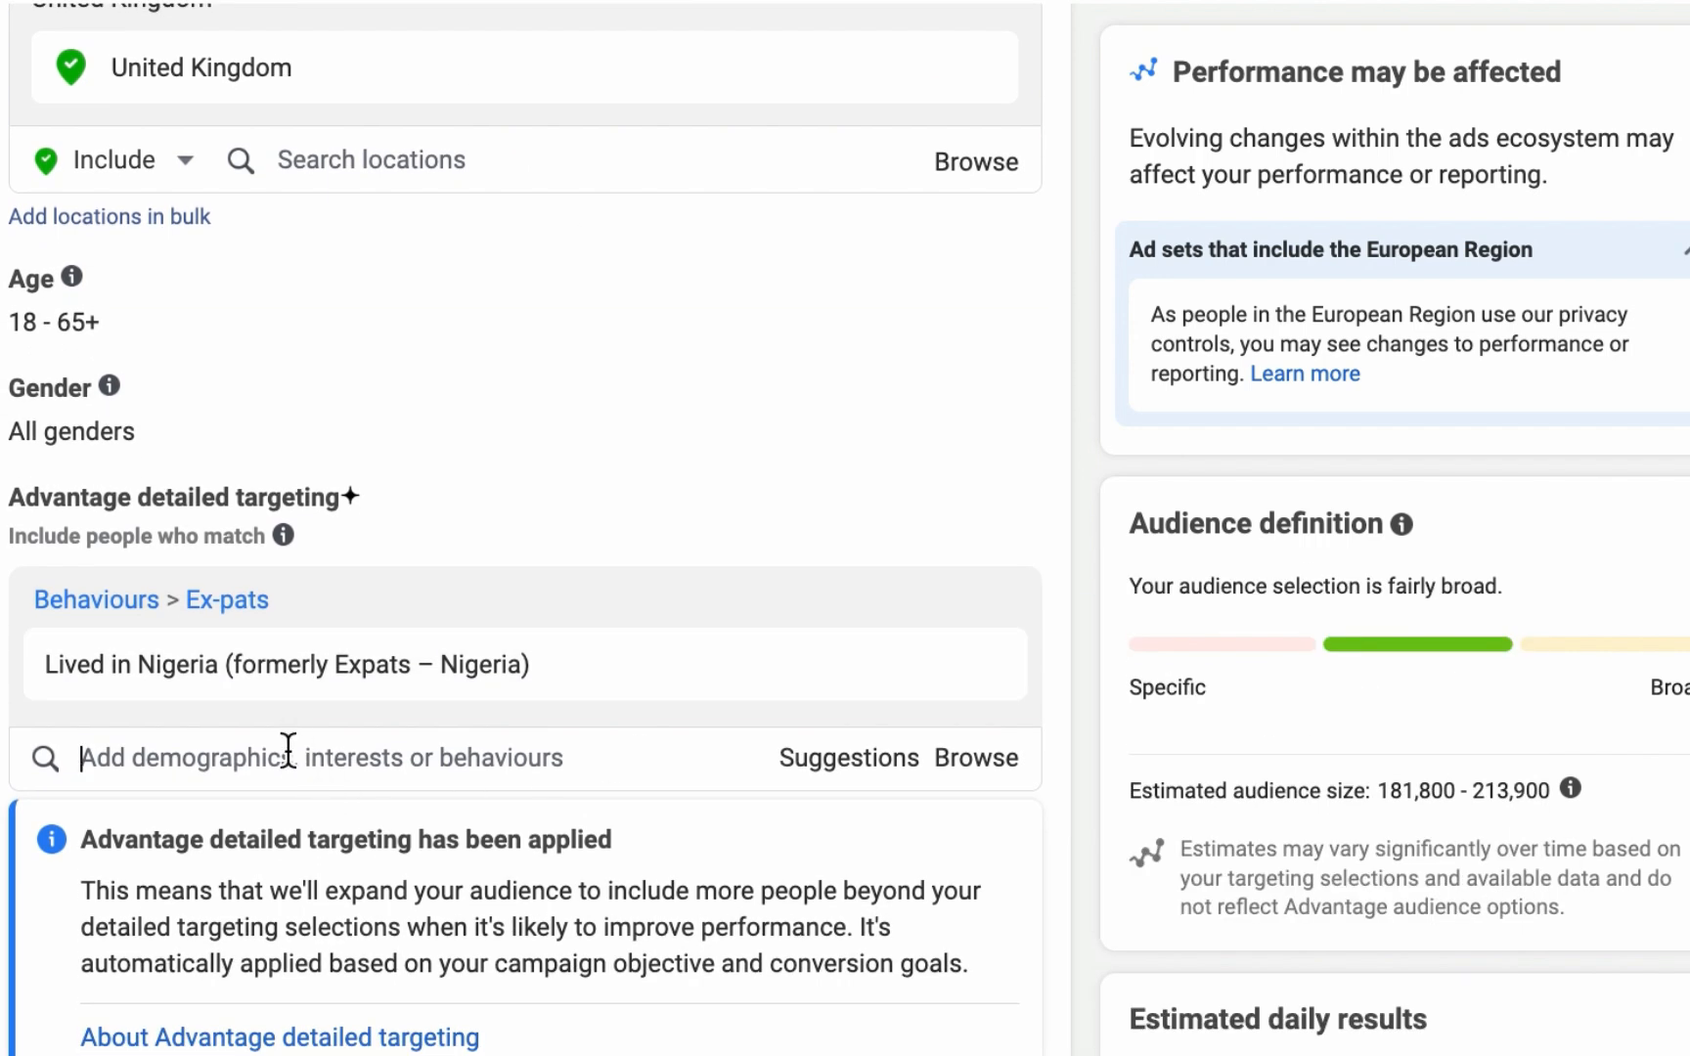
{"action": "type", "text": "ghana expat"}
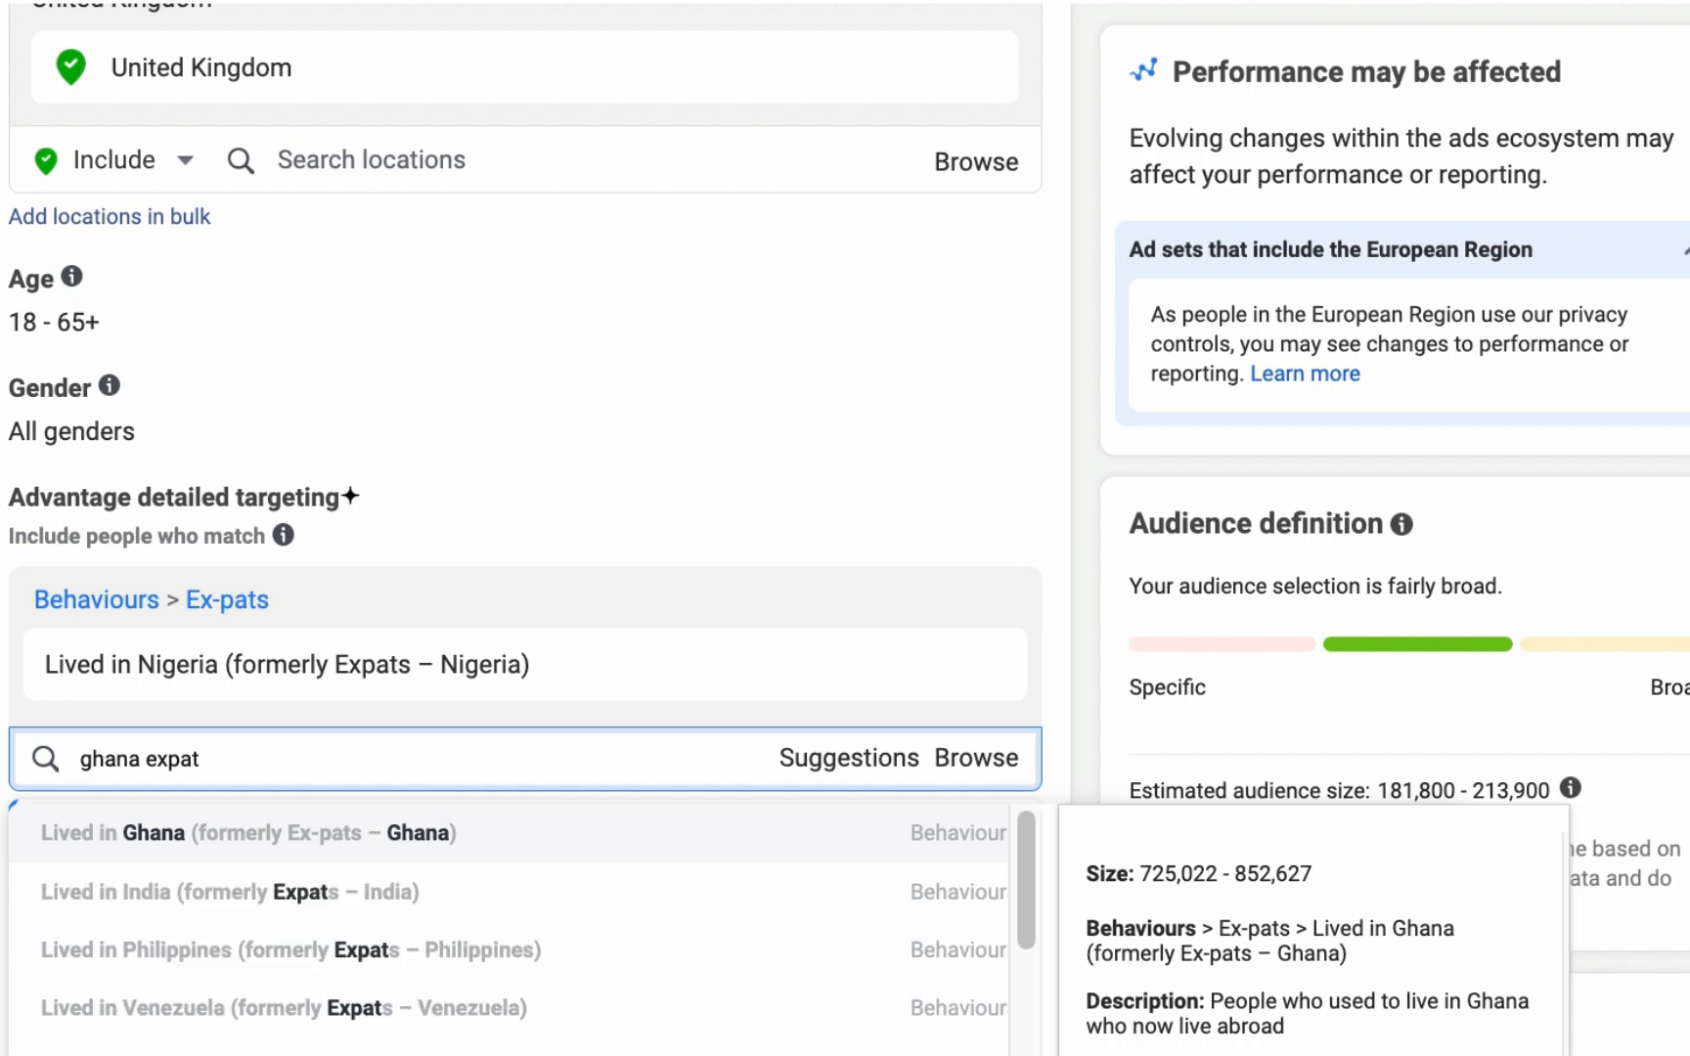
{"action": "left_click", "coordinate": [316, 842]}
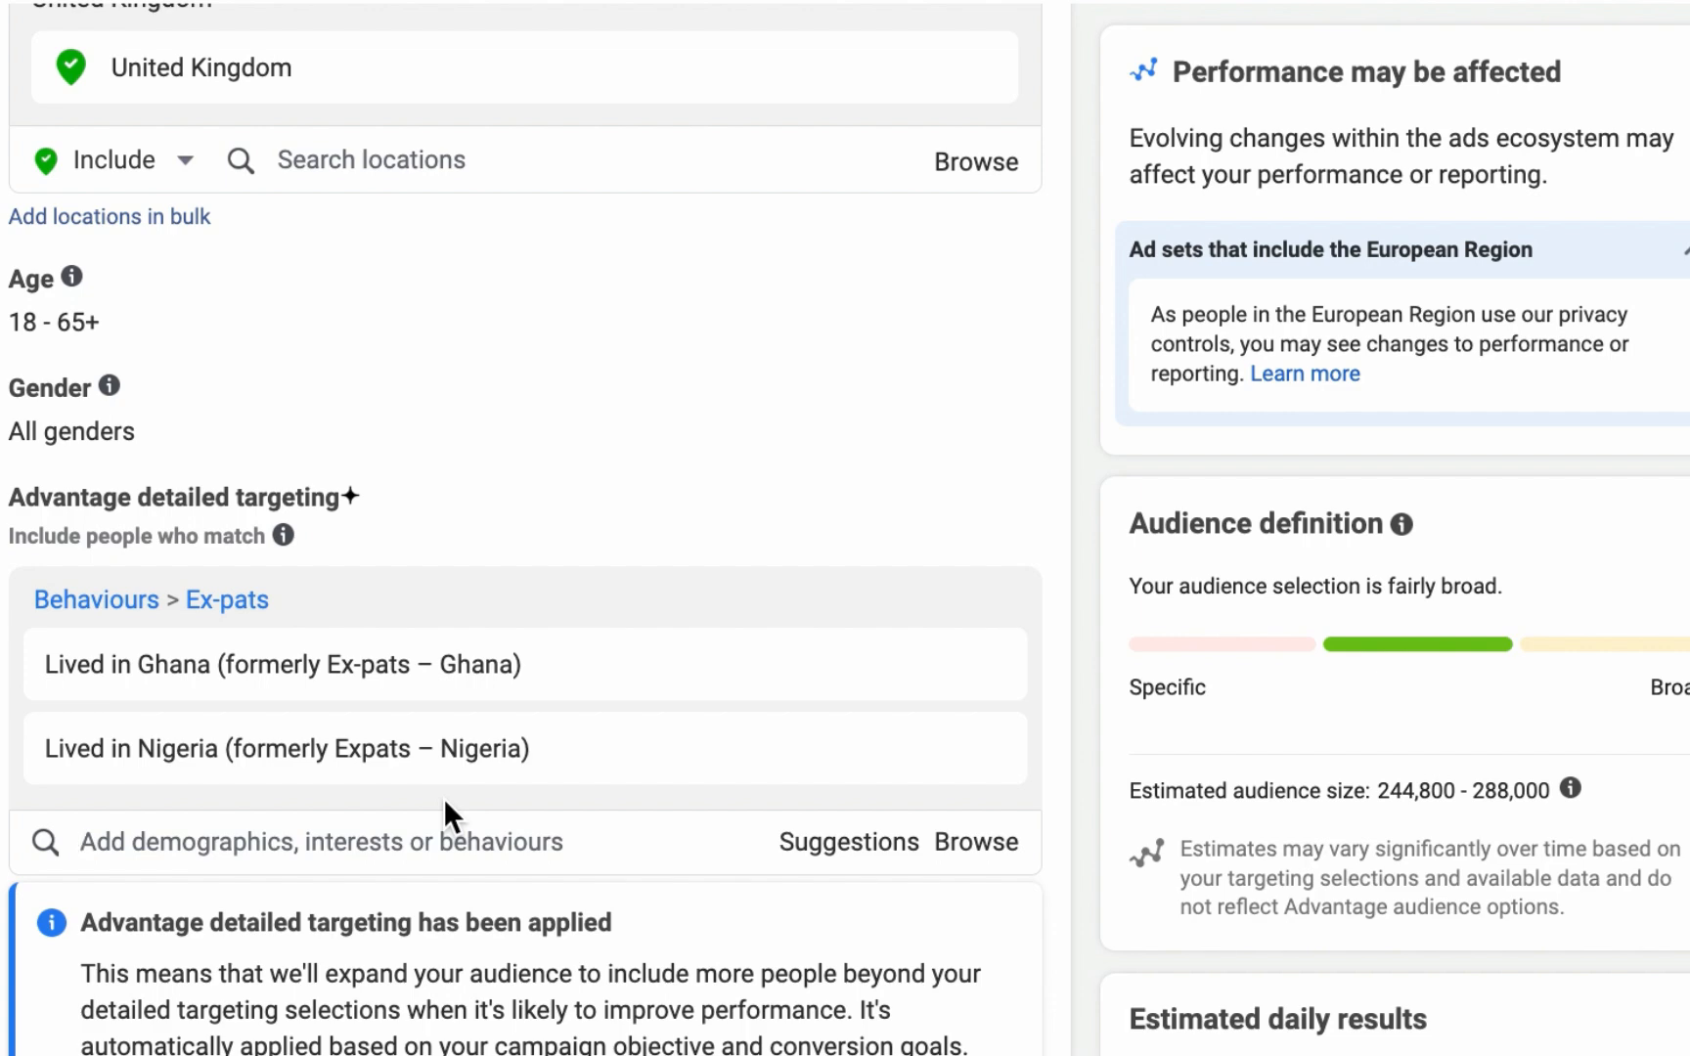
Review the audience's custom audience, location, age, gender, detailed targeting and language settings.
{"action": "scroll", "coordinate": [878, 686], "scroll_direction": "down", "scroll_amount": 1}
{"action": "scroll", "coordinate": [879, 687], "scroll_direction": "down", "scroll_amount": 7}
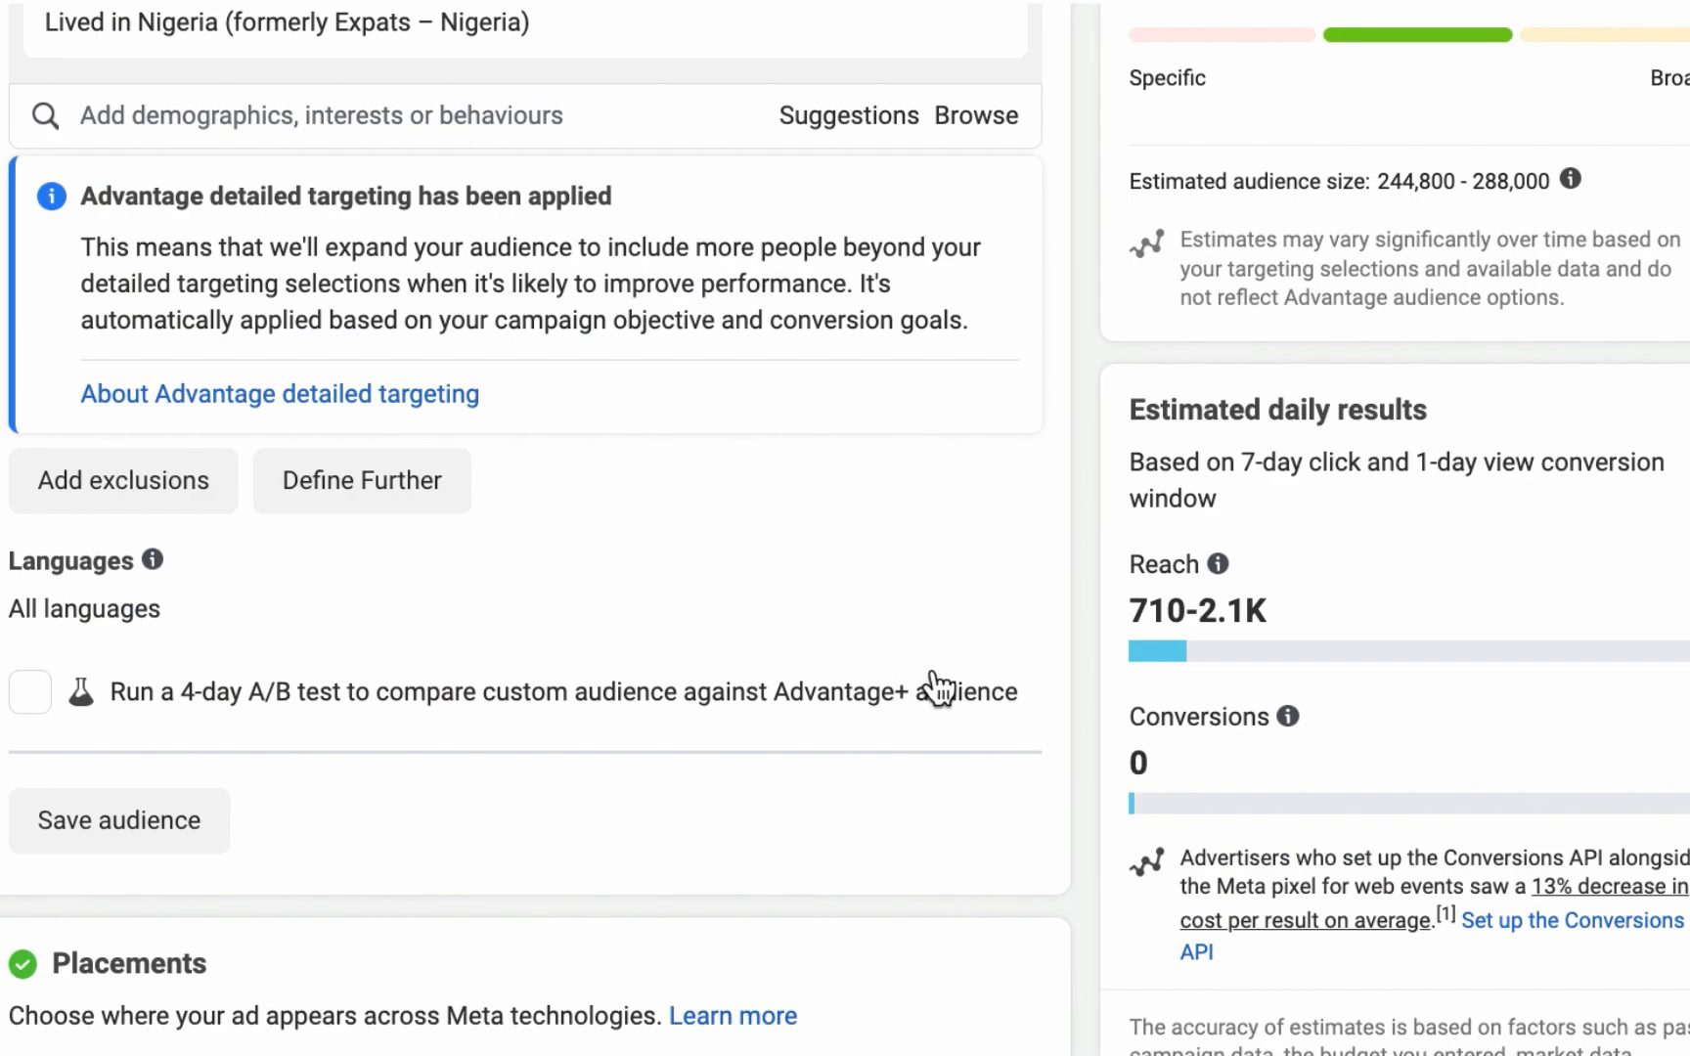
{"action": "scroll", "coordinate": [932, 689], "scroll_direction": "down", "scroll_amount": 1}
{"action": "scroll", "coordinate": [942, 686], "scroll_direction": "up", "scroll_amount": 13}
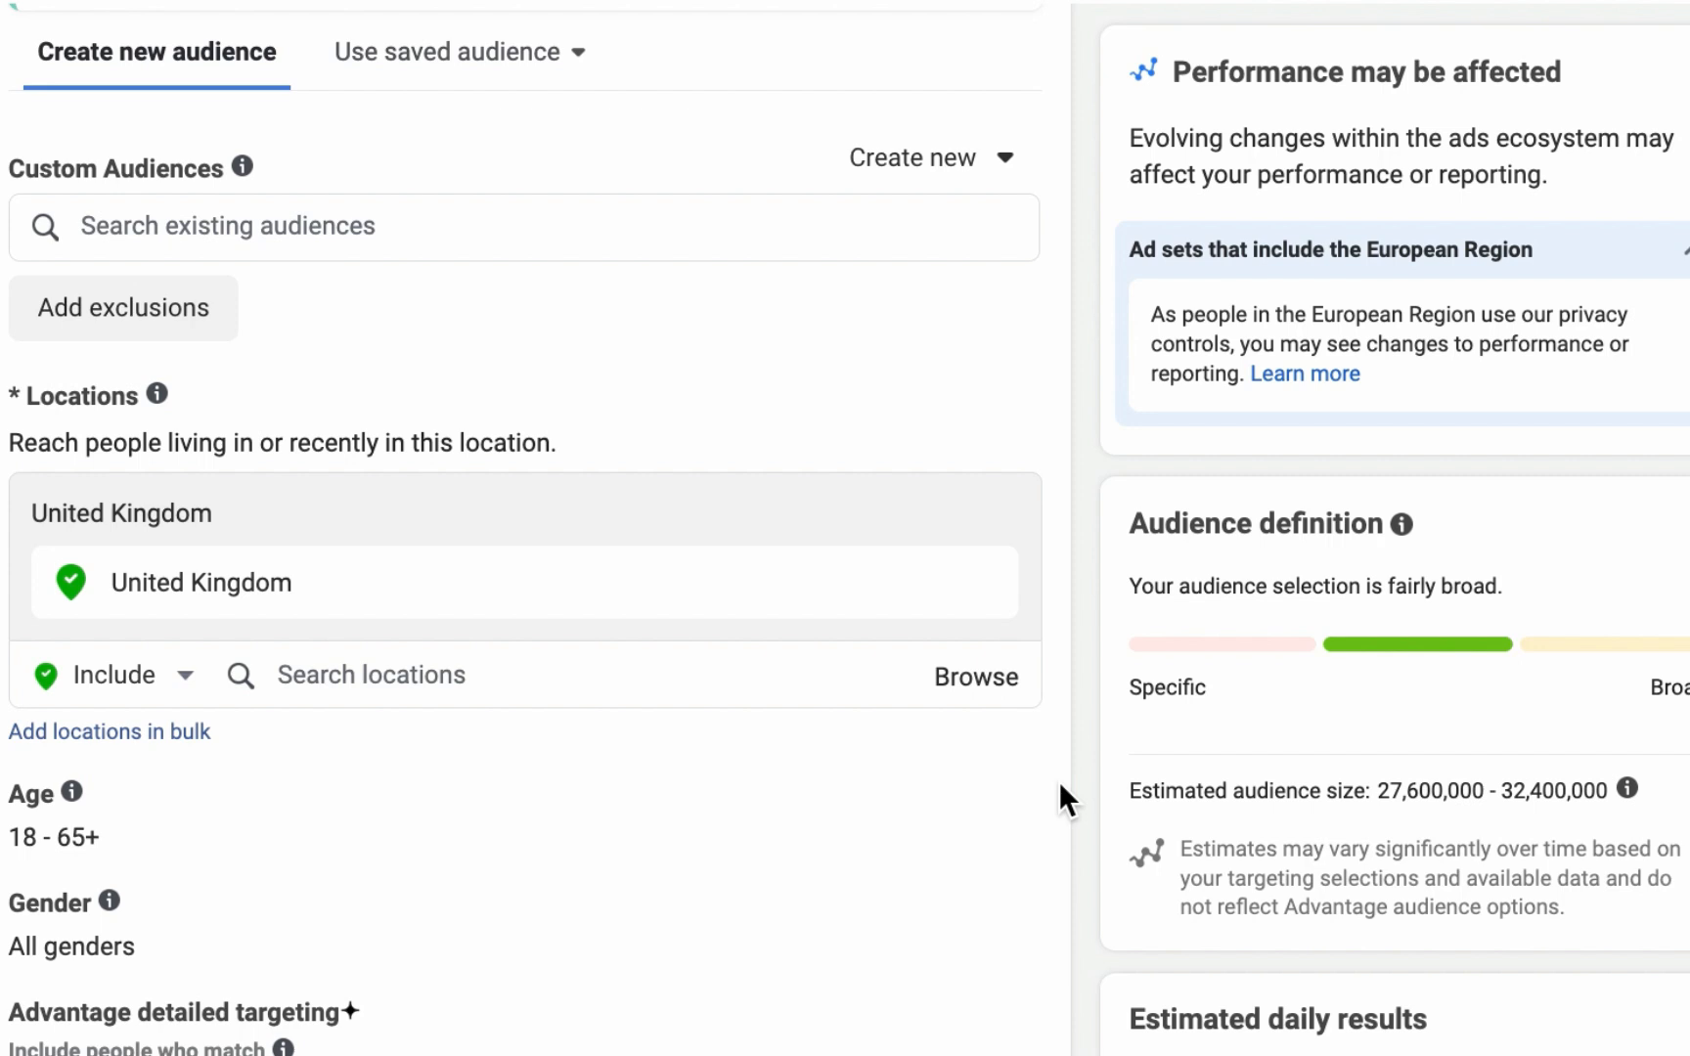
{"action": "scroll", "coordinate": [1061, 784], "scroll_direction": "down", "scroll_amount": 2}
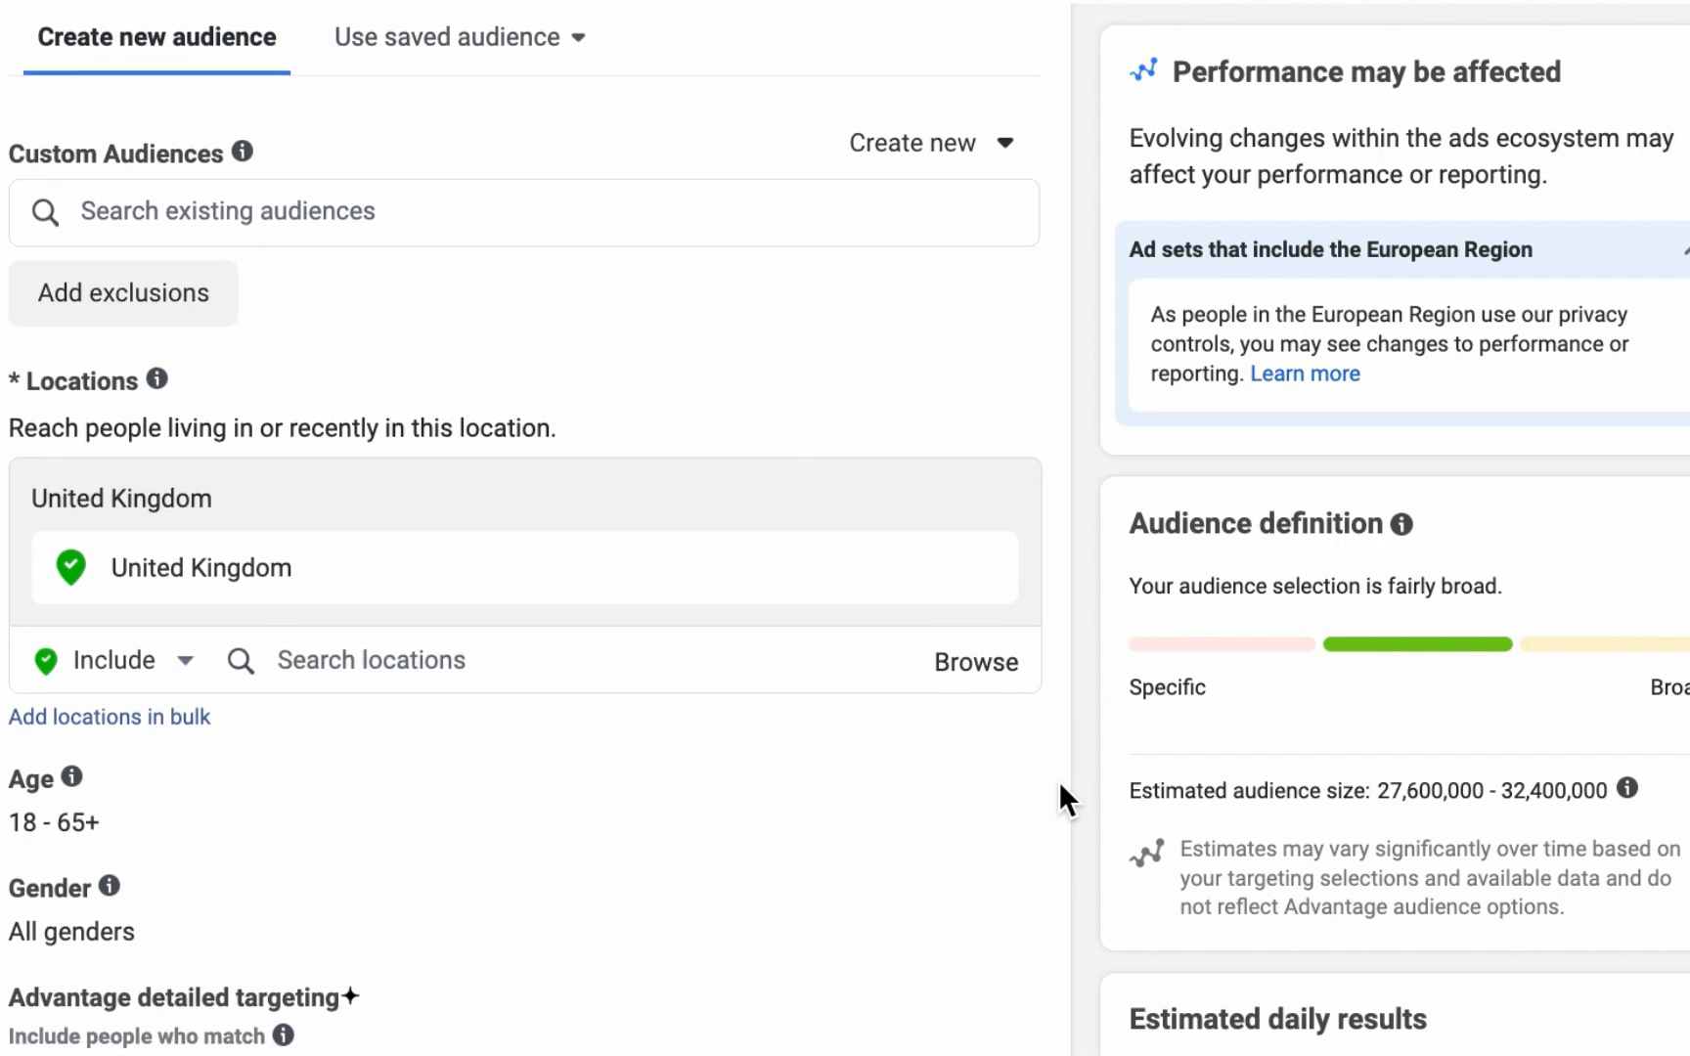
{"action": "scroll", "coordinate": [1059, 787], "scroll_direction": "down", "scroll_amount": 1}
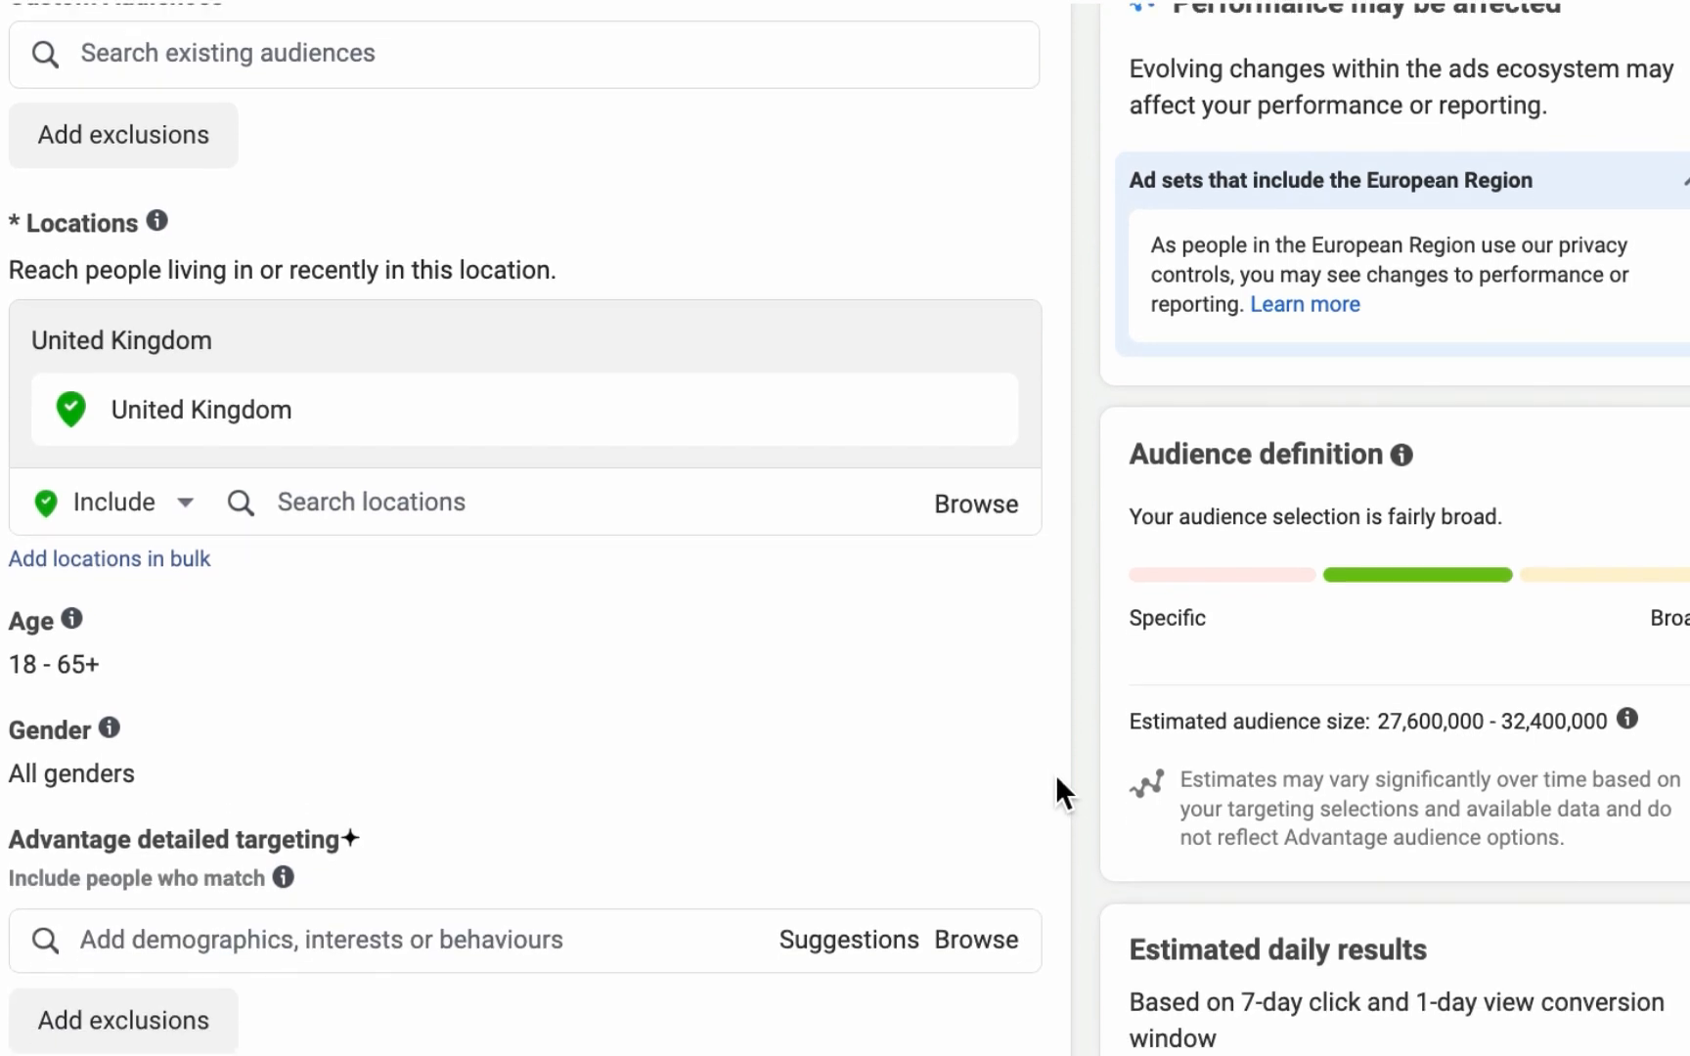
{"action": "scroll", "coordinate": [1055, 755], "scroll_direction": "down", "scroll_amount": 2}
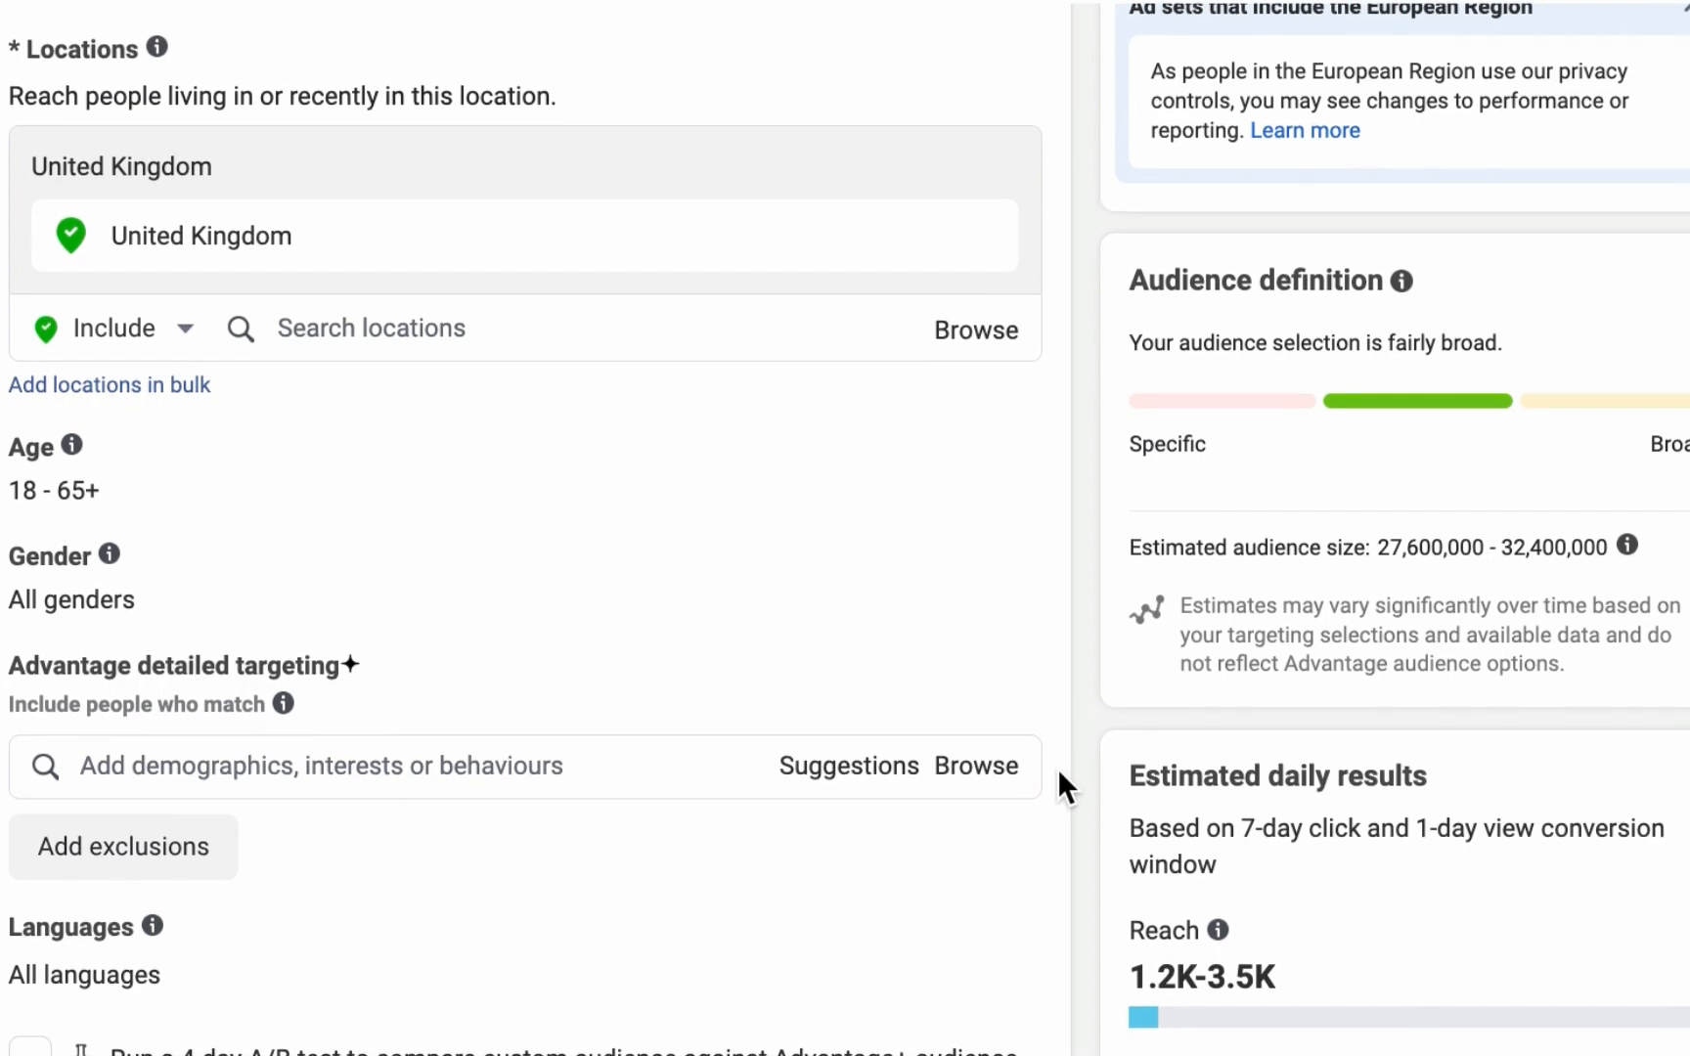
{"action": "scroll", "coordinate": [1057, 768], "scroll_direction": "up", "scroll_amount": 6}
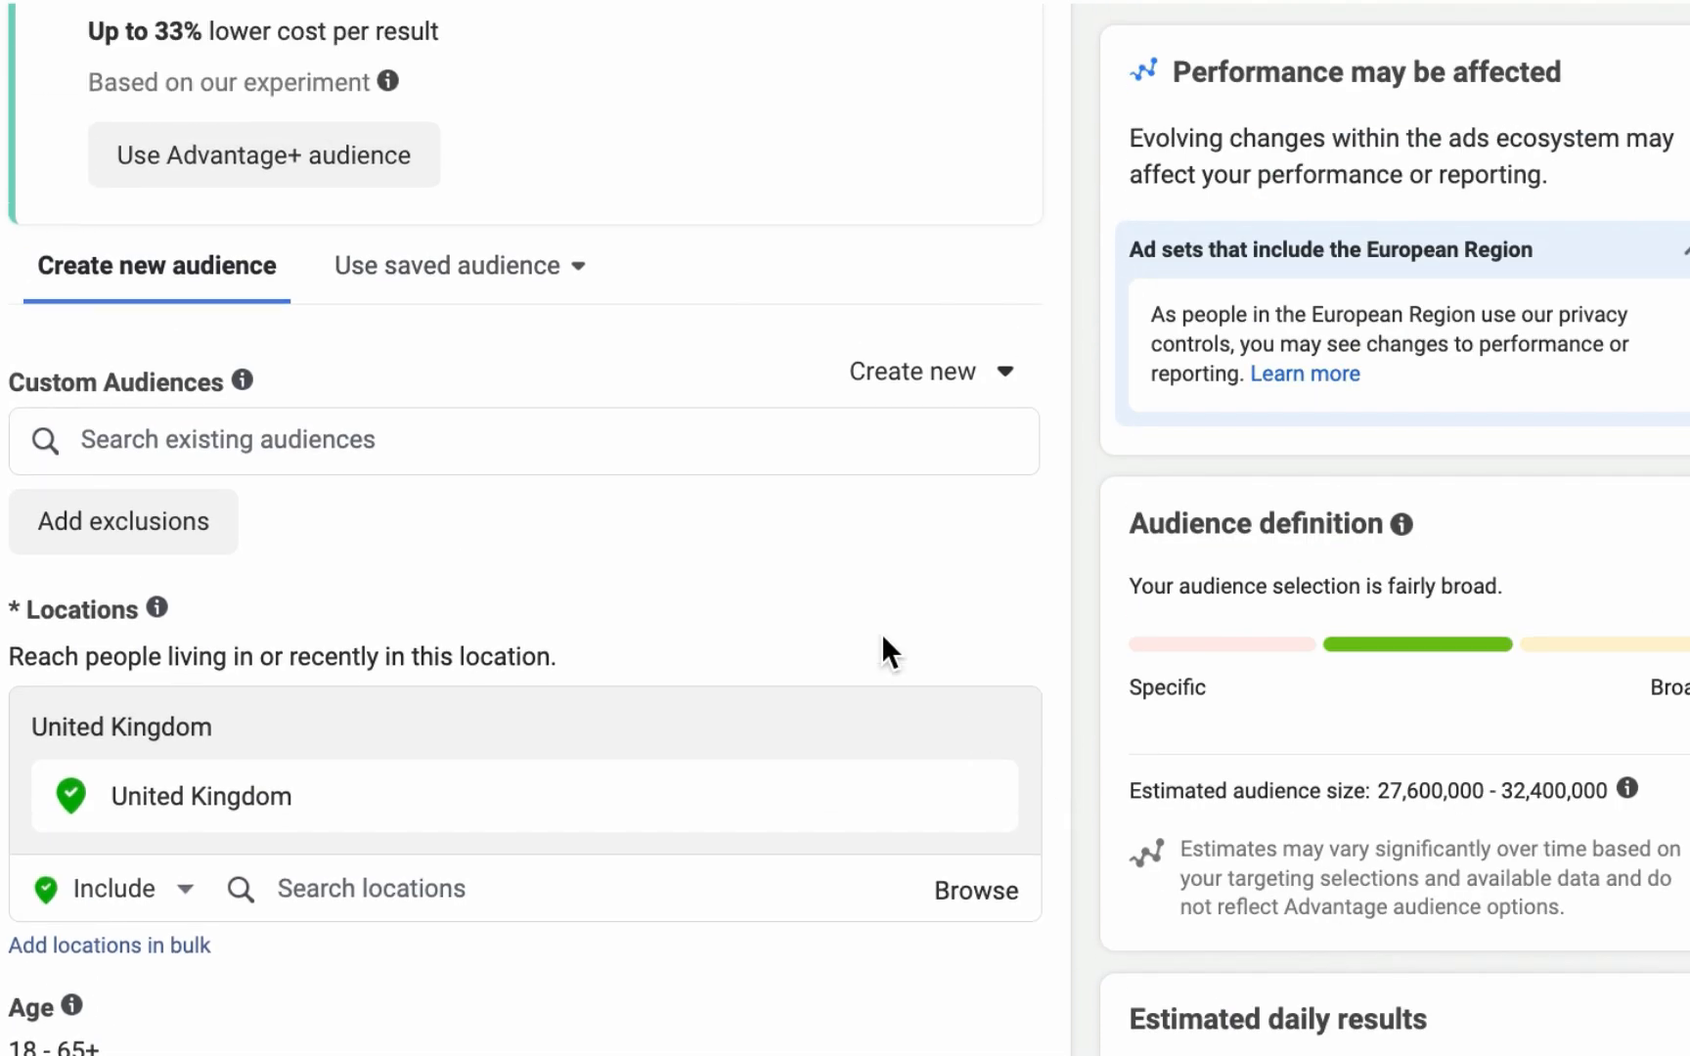
{"action": "scroll", "coordinate": [1007, 641], "scroll_direction": "down", "scroll_amount": 4}
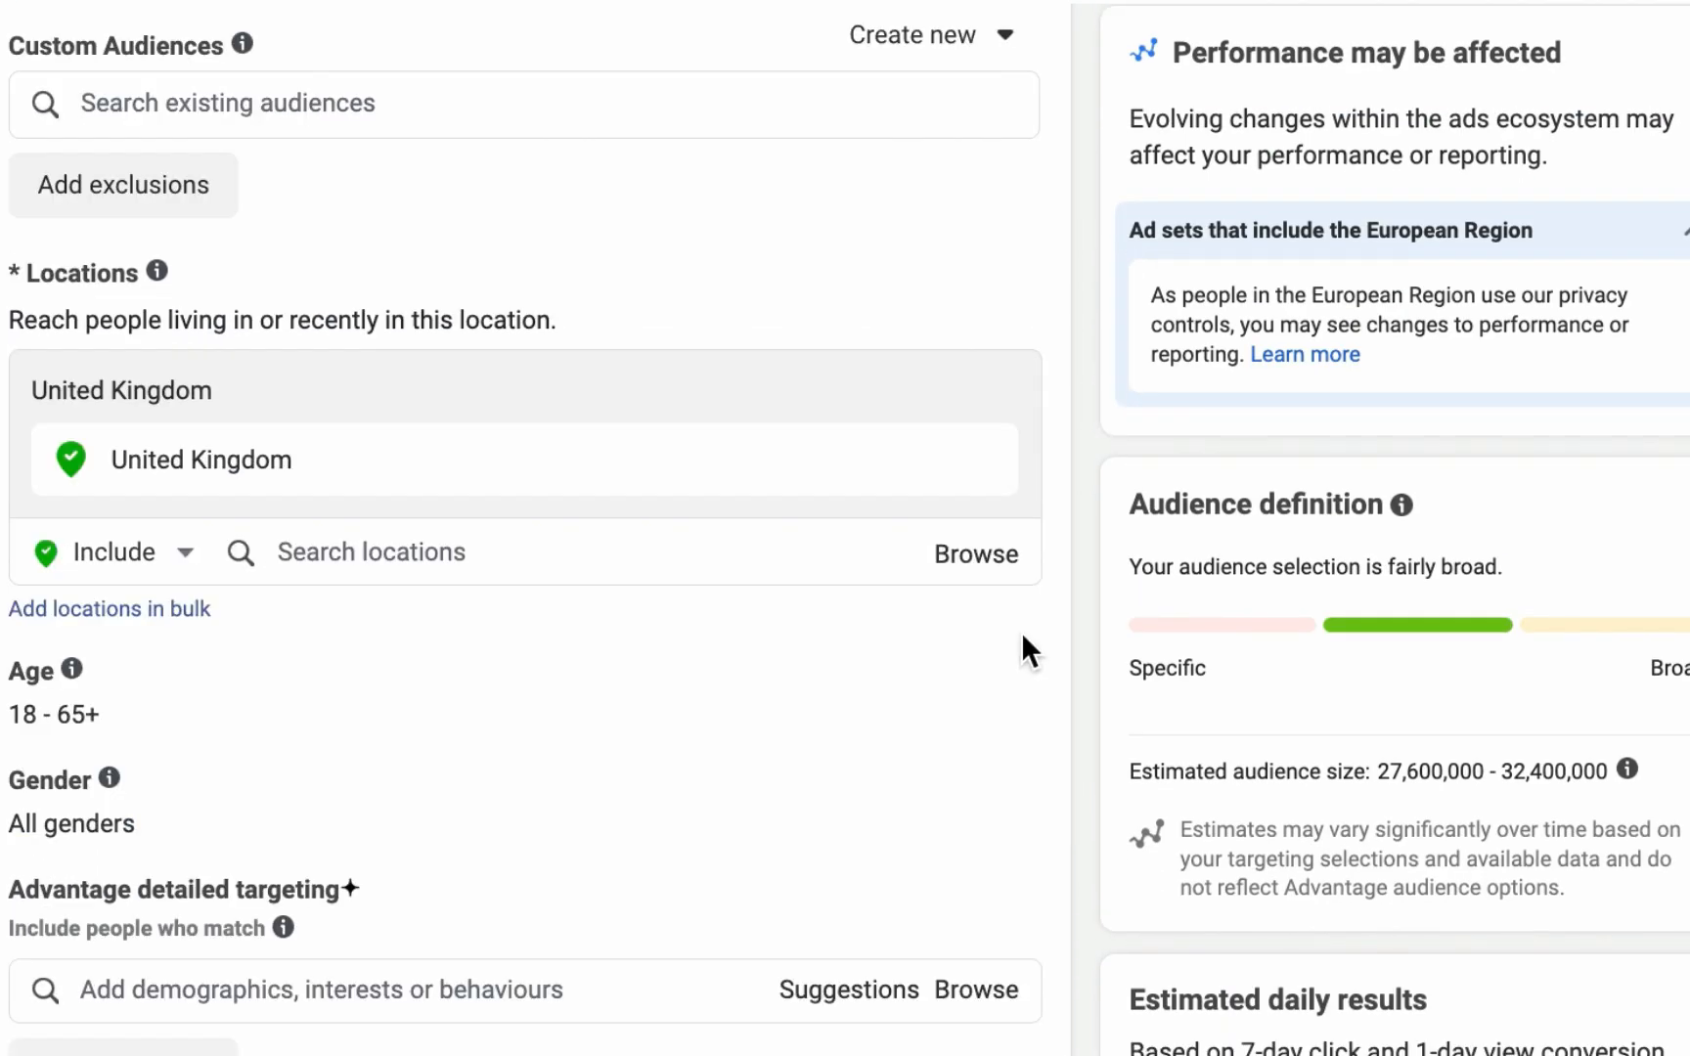
{"action": "mouse_move", "coordinate": [997, 456]}
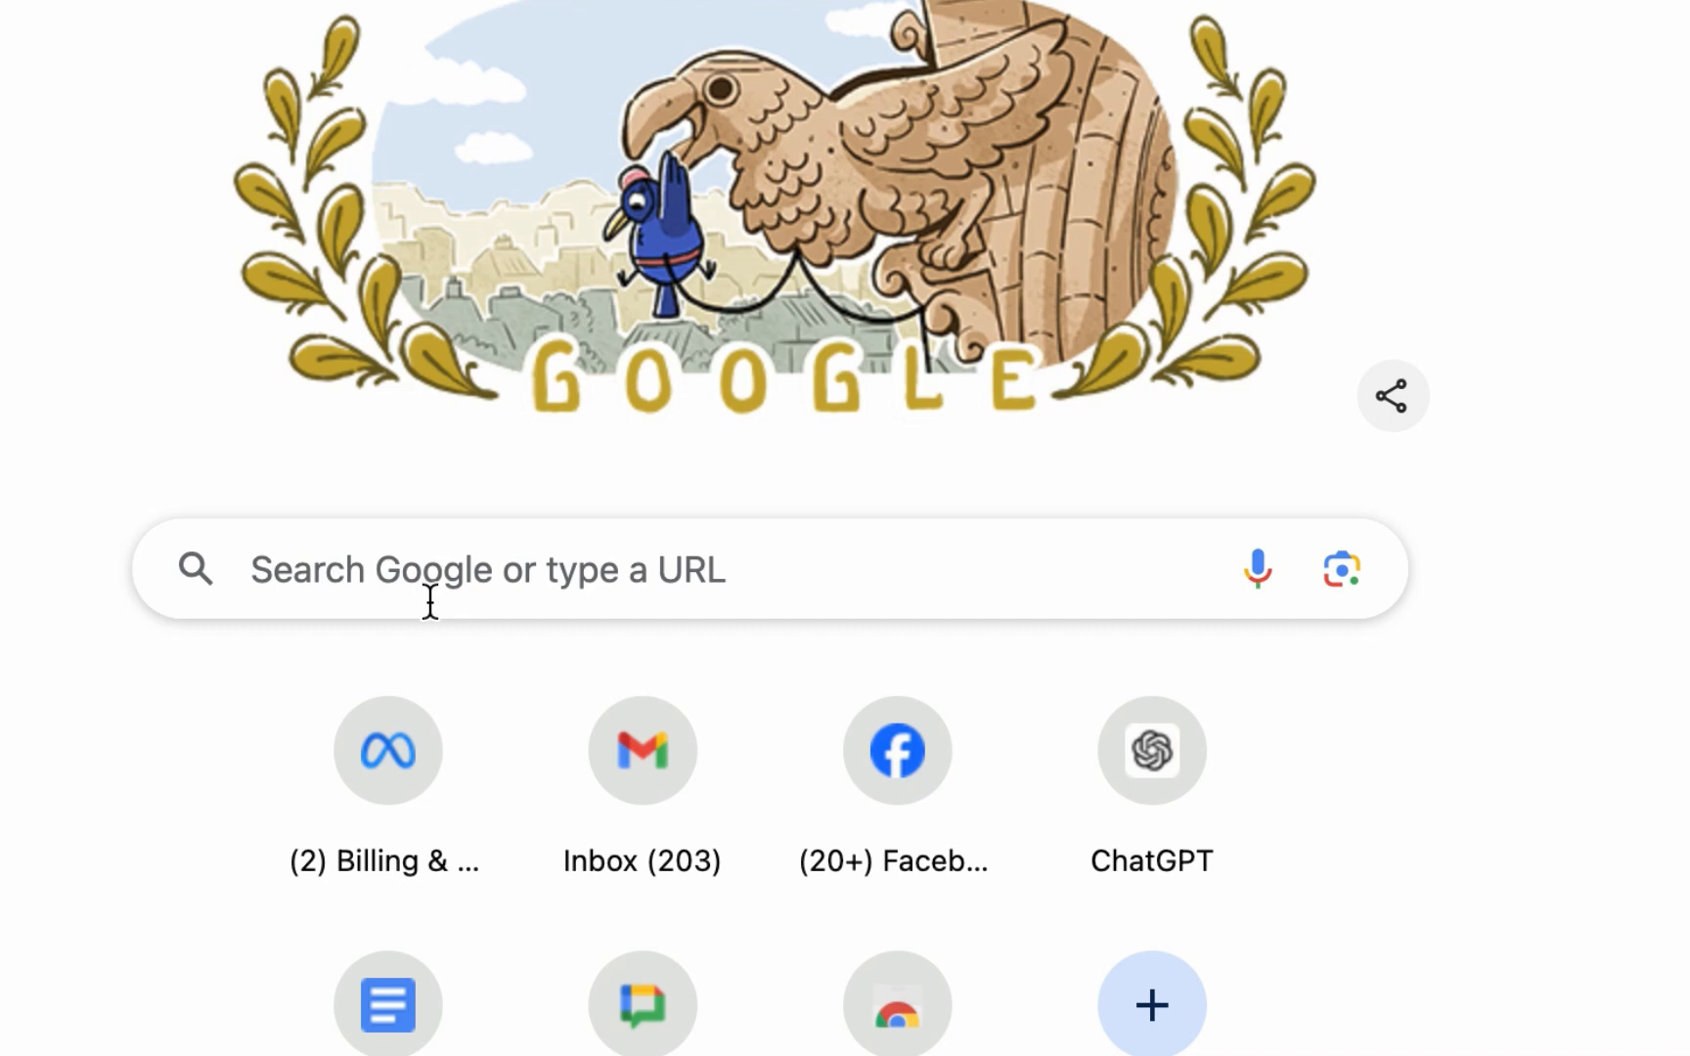
On Google, paste the prompt for significant areas (borough, district), fill in UK as host country and Nigeria as expat country, and search.
{"action": "left_click", "coordinate": [430, 601]}
{"action": "key", "text": "super+v"}
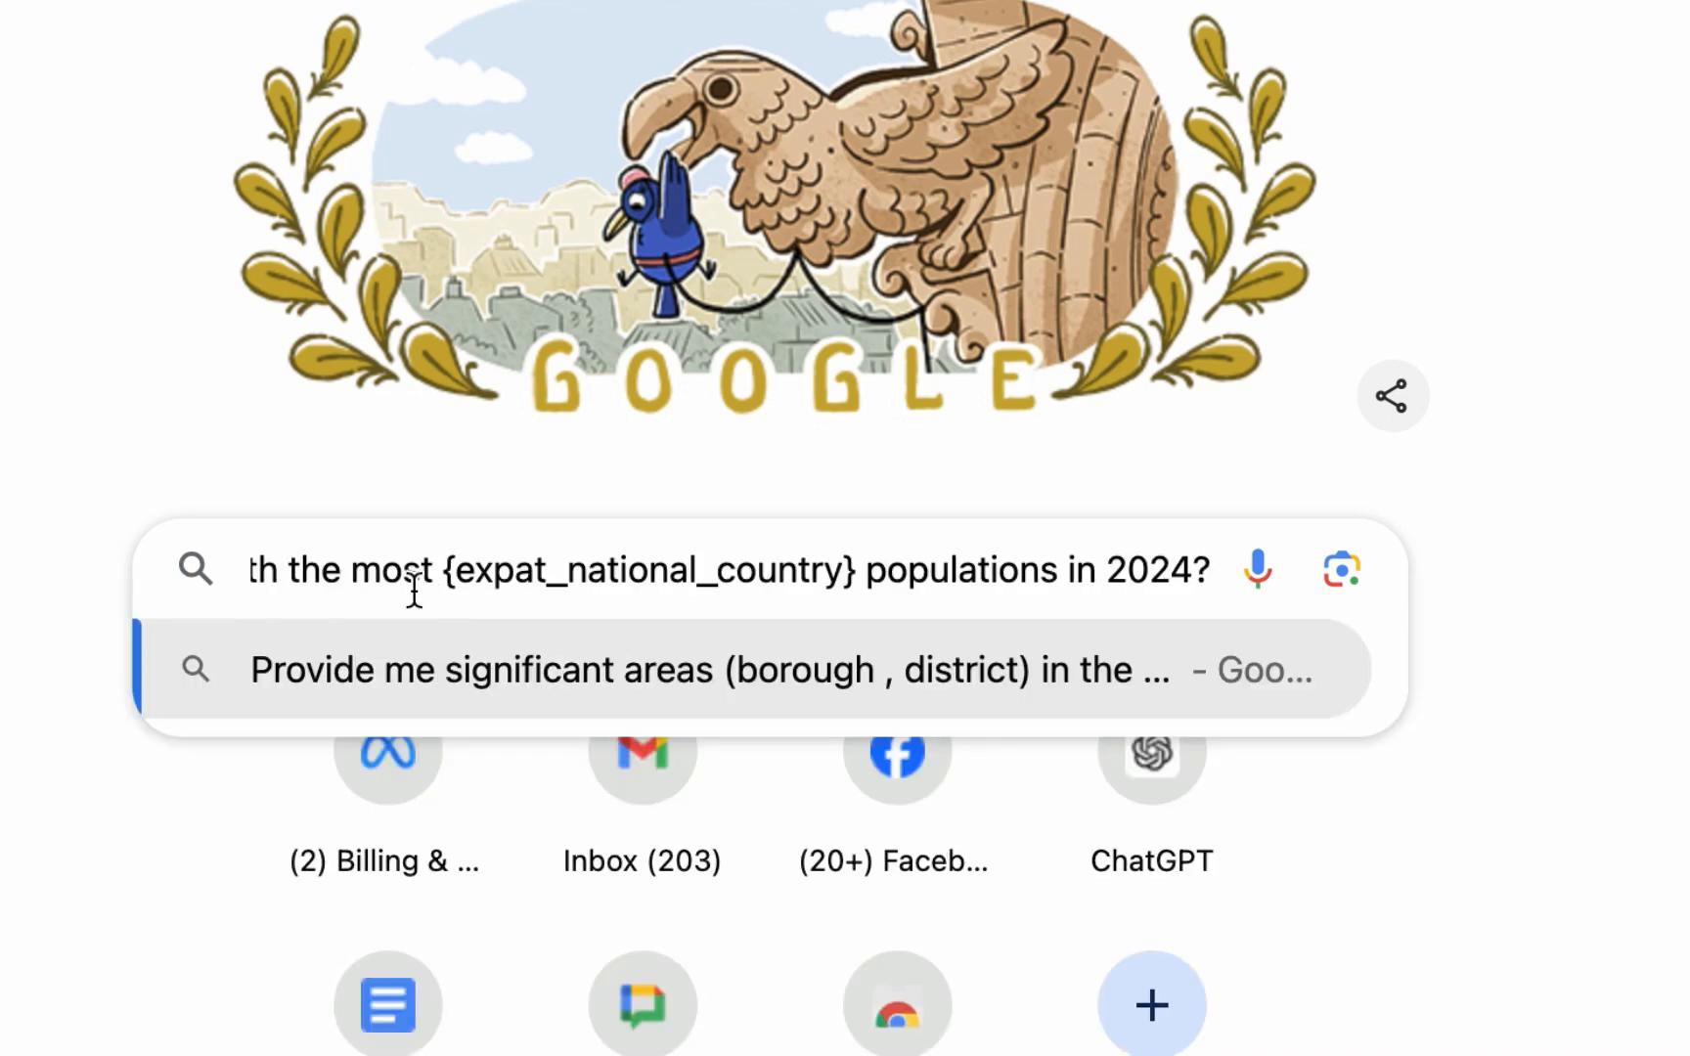
{"action": "left_click_drag", "start_coordinate": [442, 569], "coordinate": [860, 567]}
{"action": "type", "text": "U"}
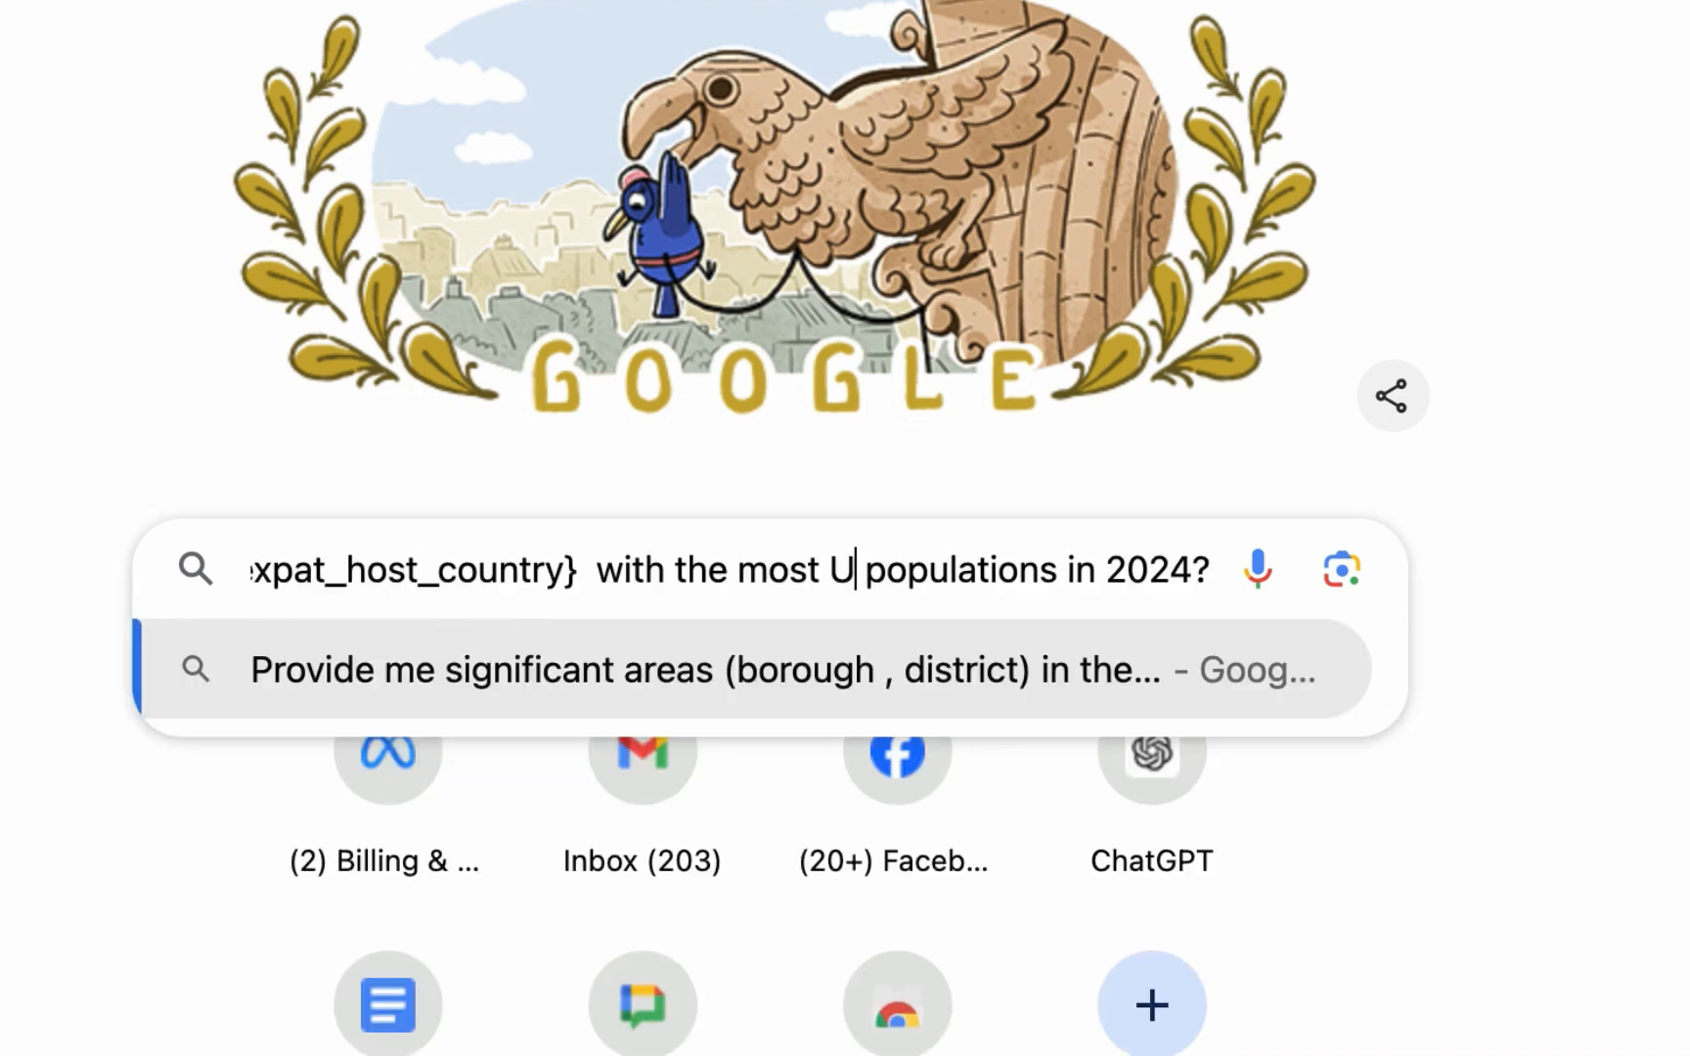
{"action": "key", "text": "BackSpace"}
{"action": "type", "text": "Ng"}
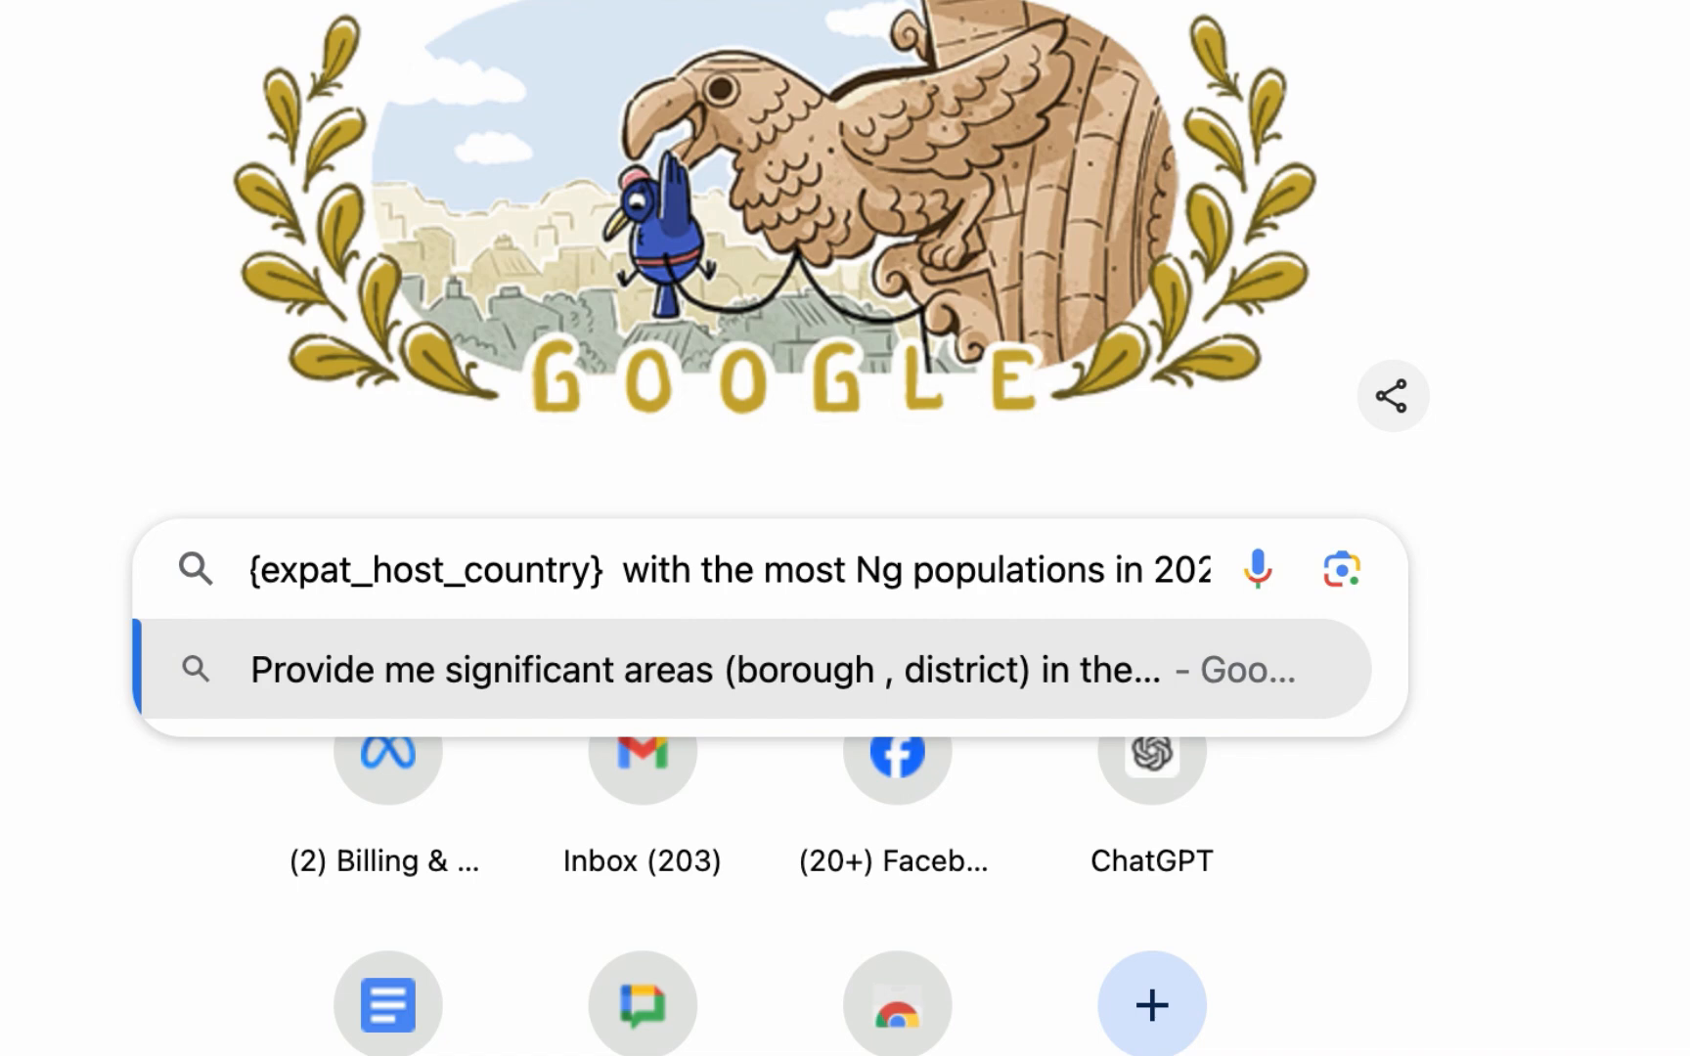
{"action": "type", "text": "eria"}
{"action": "left_click_drag", "start_coordinate": [599, 568], "coordinate": [270, 551]}
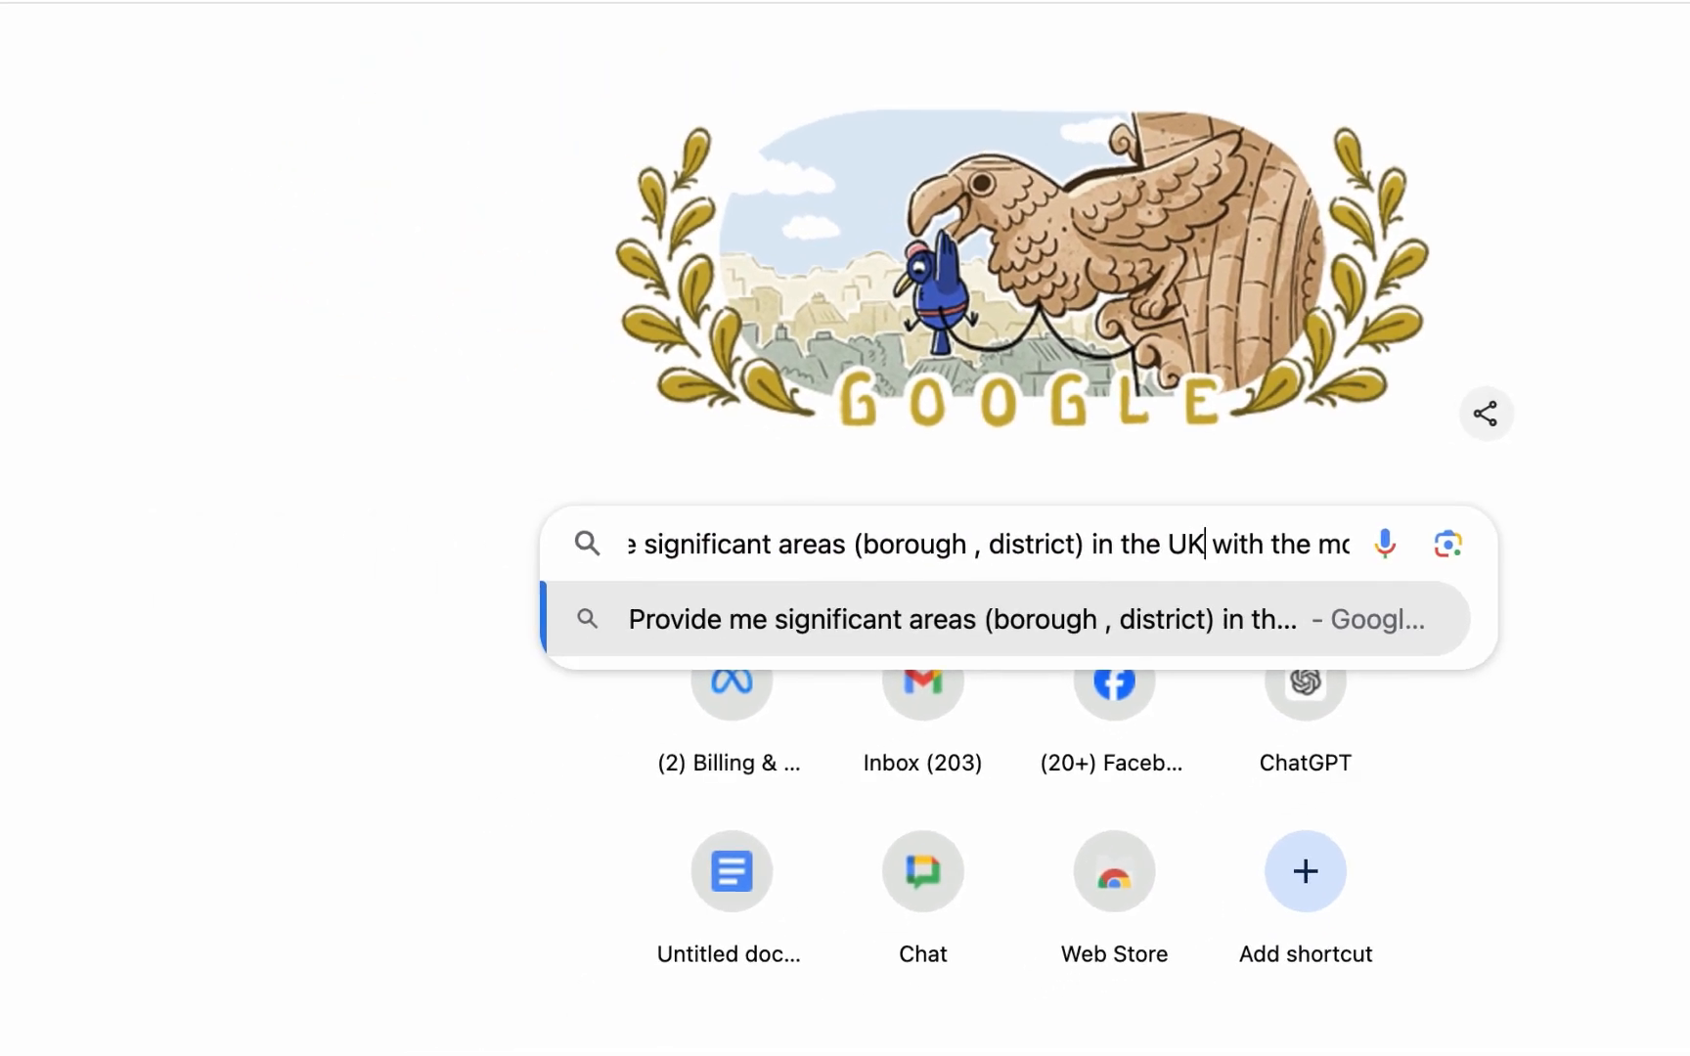
{"action": "key", "text": "Return"}
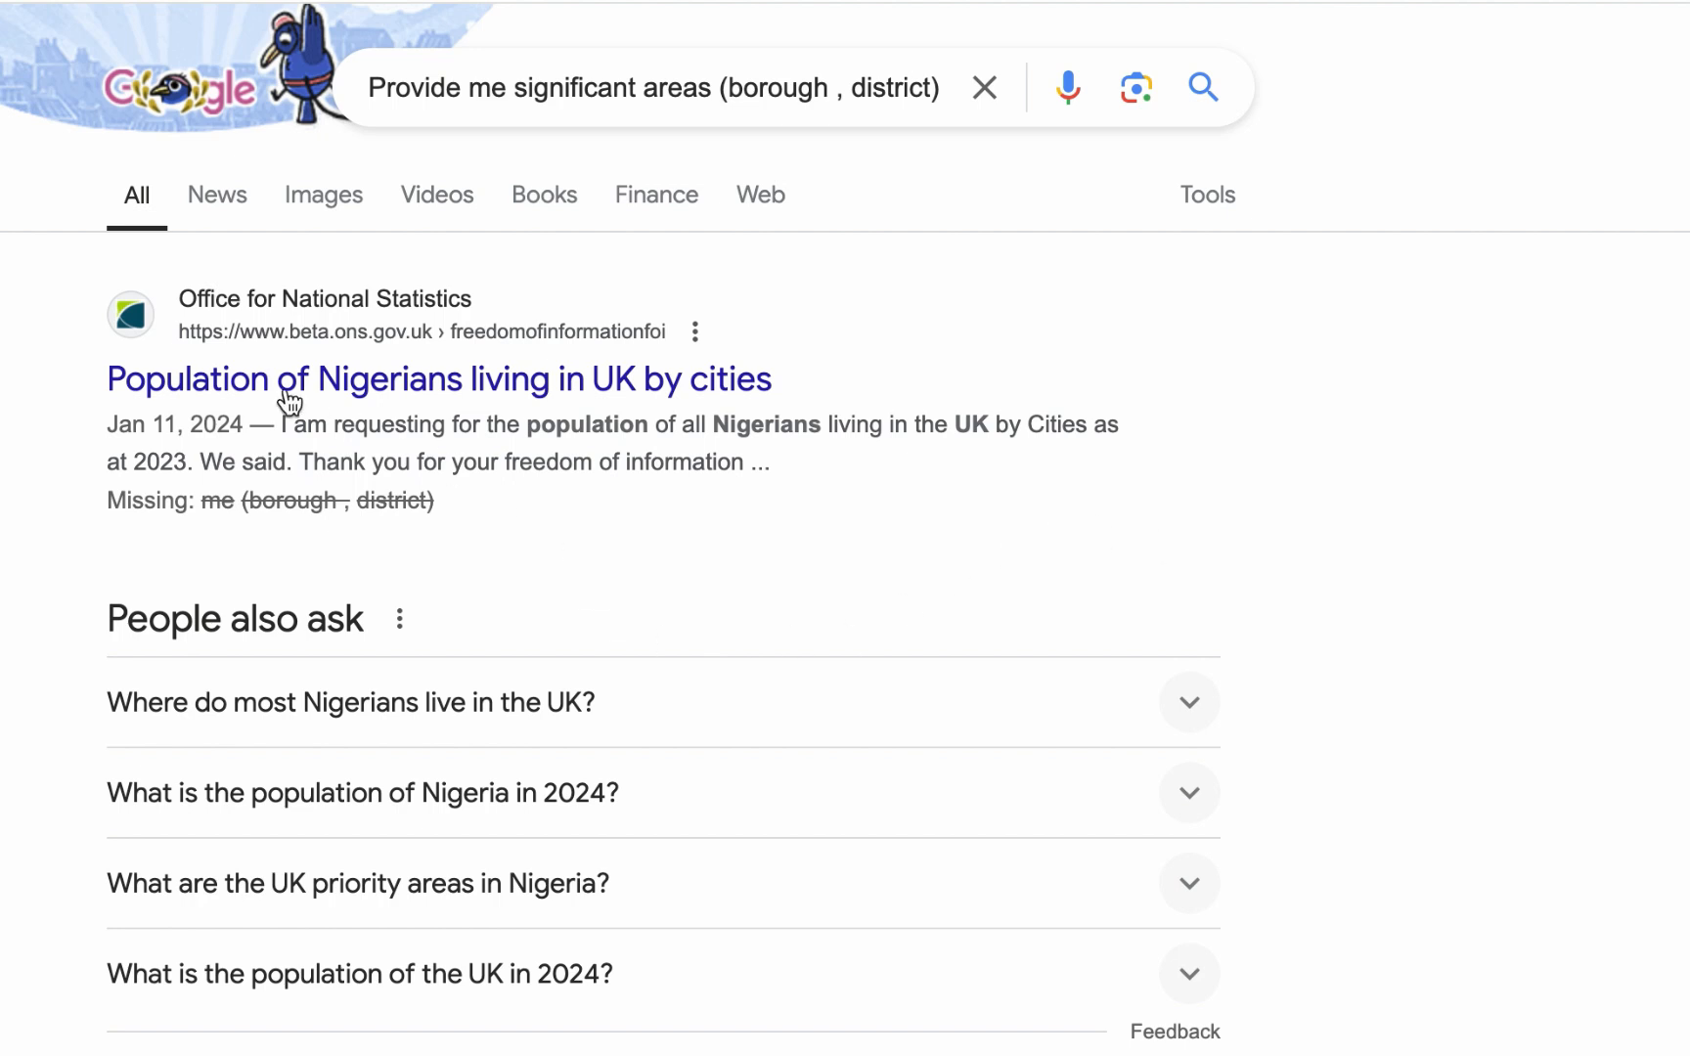
Look through the Google results for UK boroughs and districts with significant Nigerian populations.
{"action": "scroll", "coordinate": [220, 398], "scroll_direction": "down", "scroll_amount": 1}
{"action": "scroll", "coordinate": [140, 359], "scroll_direction": "down", "scroll_amount": 9}
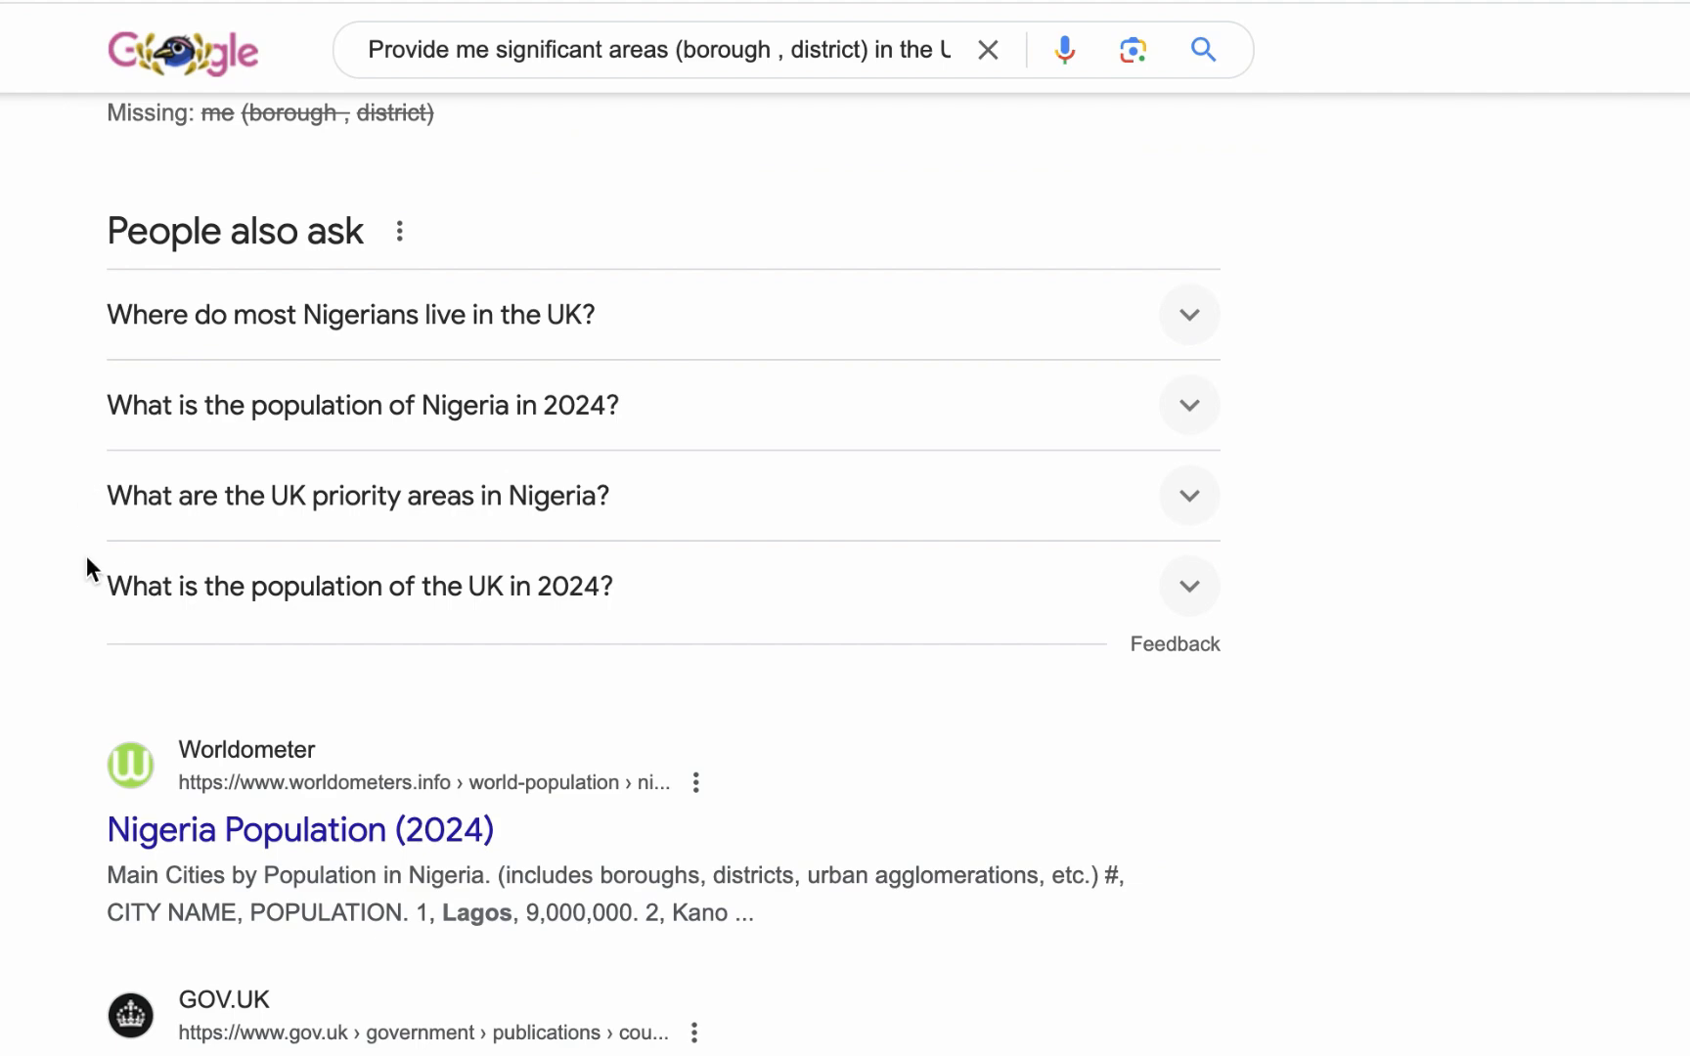
{"action": "scroll", "coordinate": [88, 626], "scroll_direction": "down", "scroll_amount": 7}
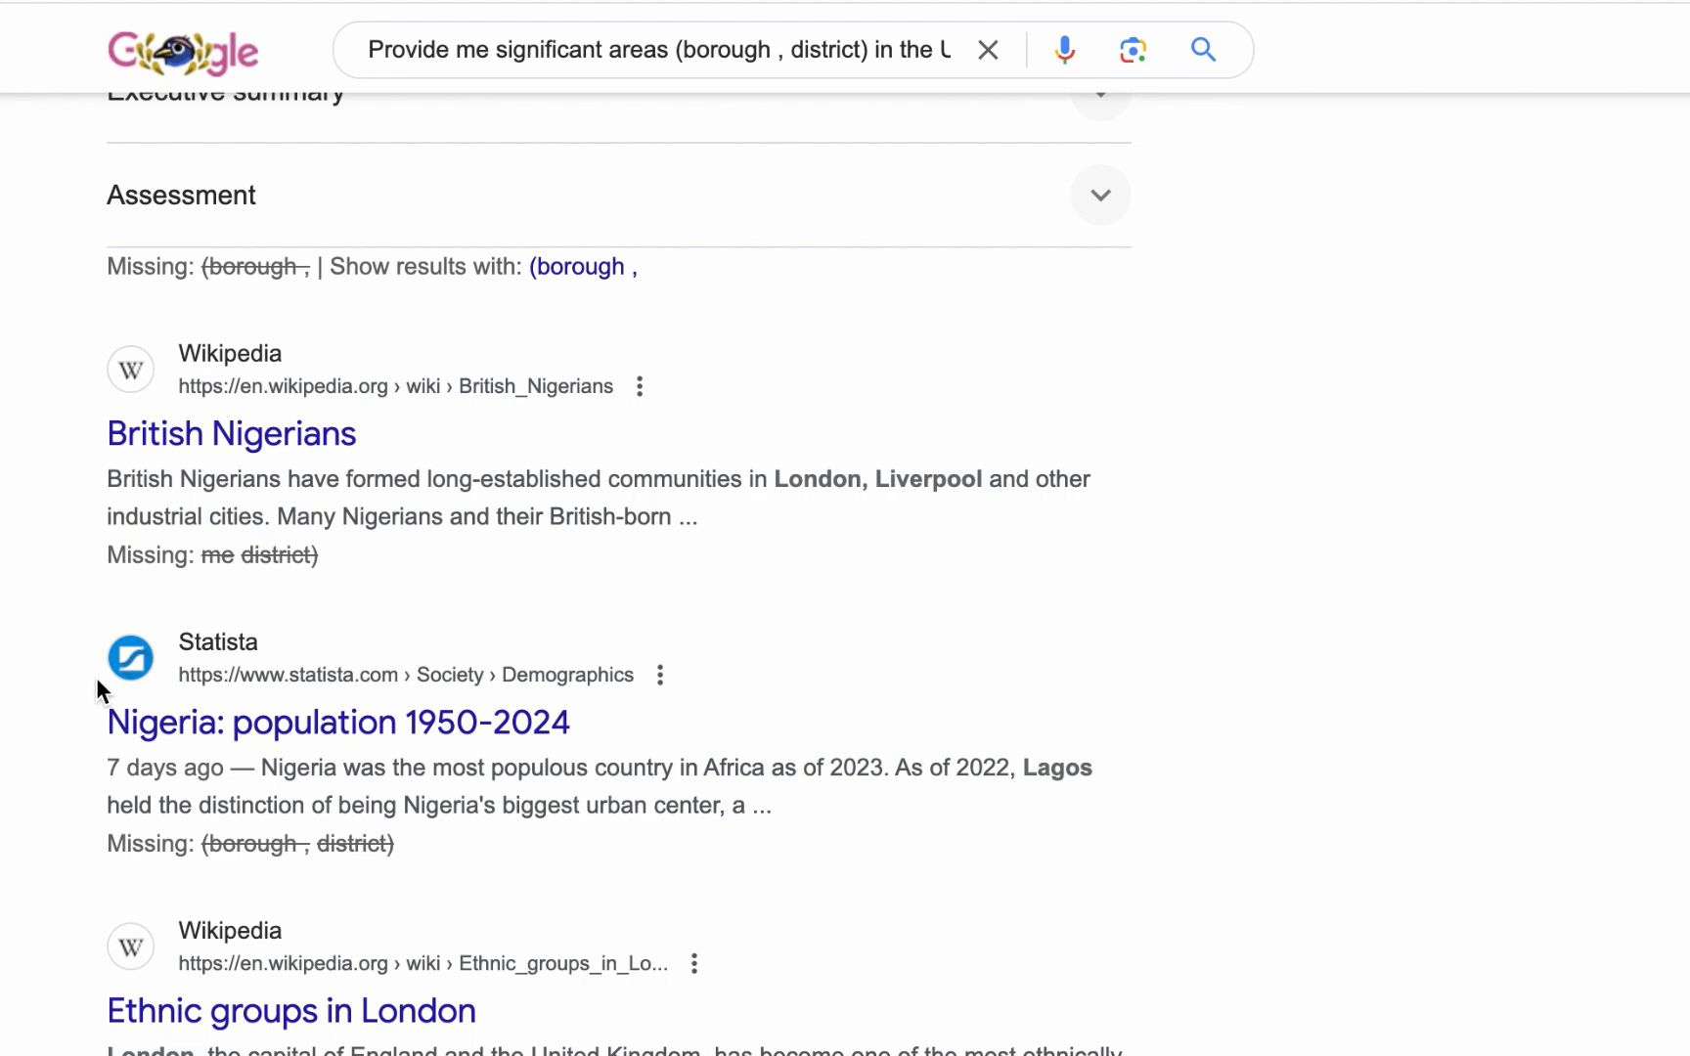
{"action": "scroll", "coordinate": [98, 678], "scroll_direction": "down", "scroll_amount": 10}
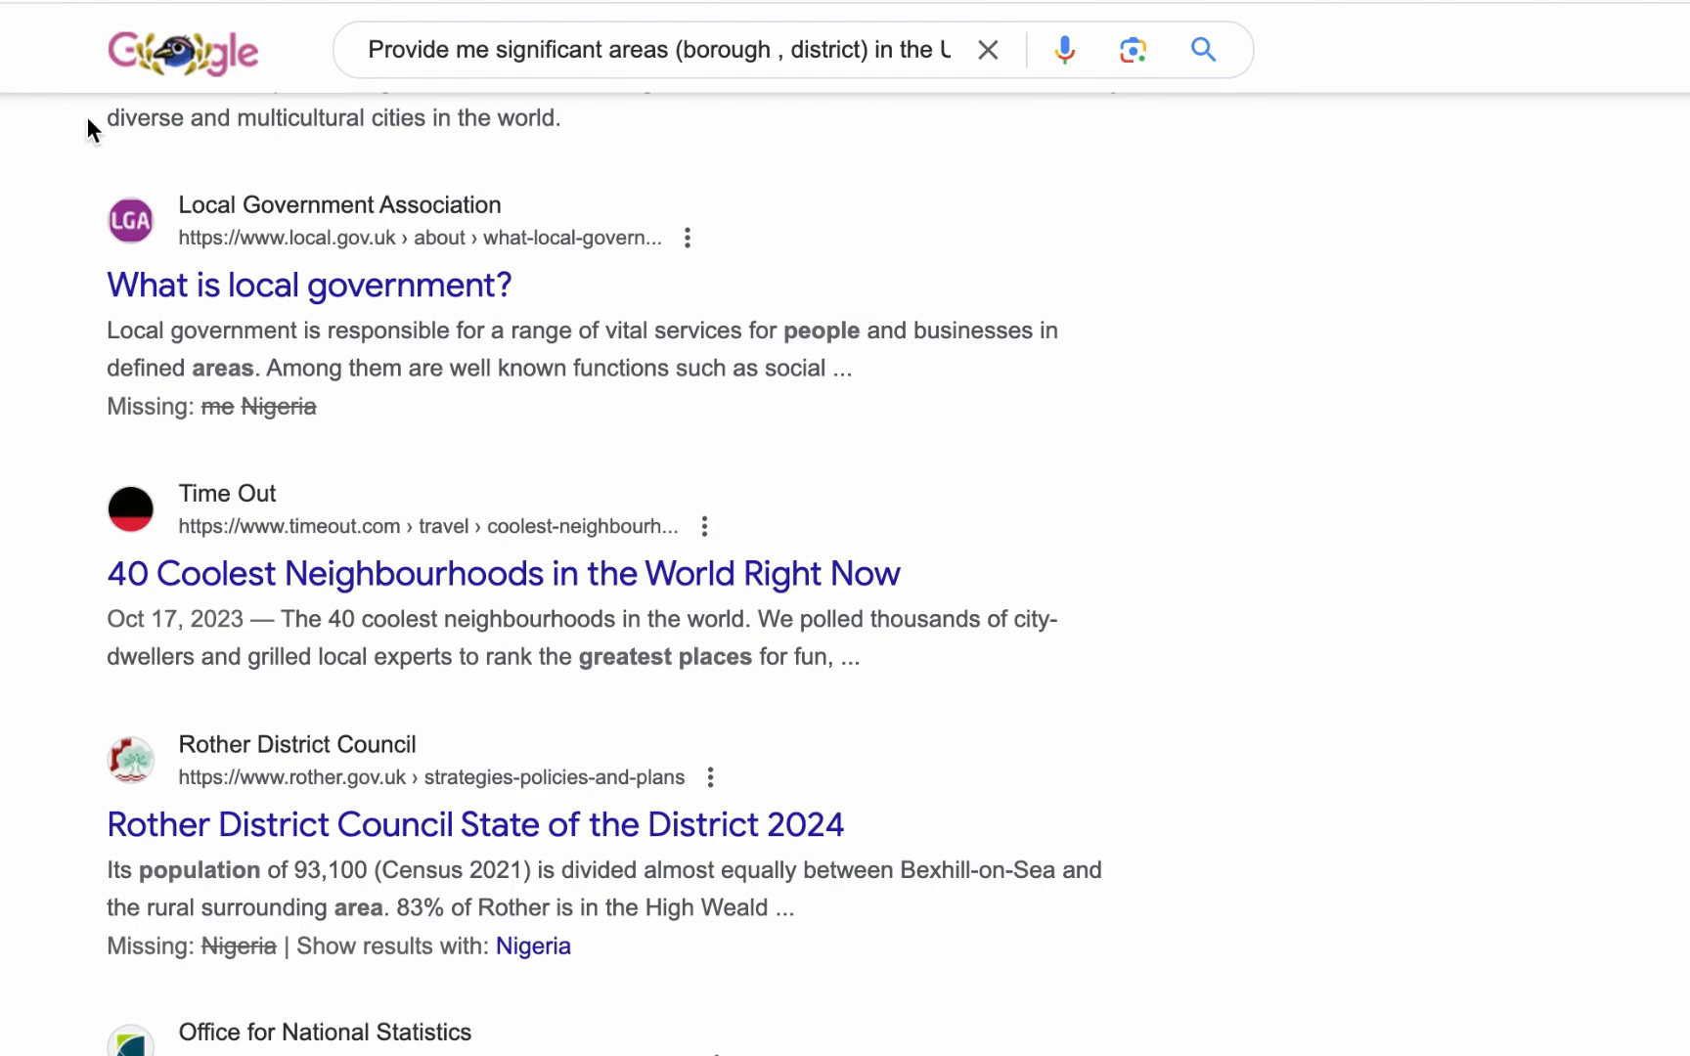
Switch to Perplexity, turn on Pro search and paste the prompt template asking for significant areas (borough , district) by expat population in 2024.
{"action": "left_click", "coordinate": [195, 2]}
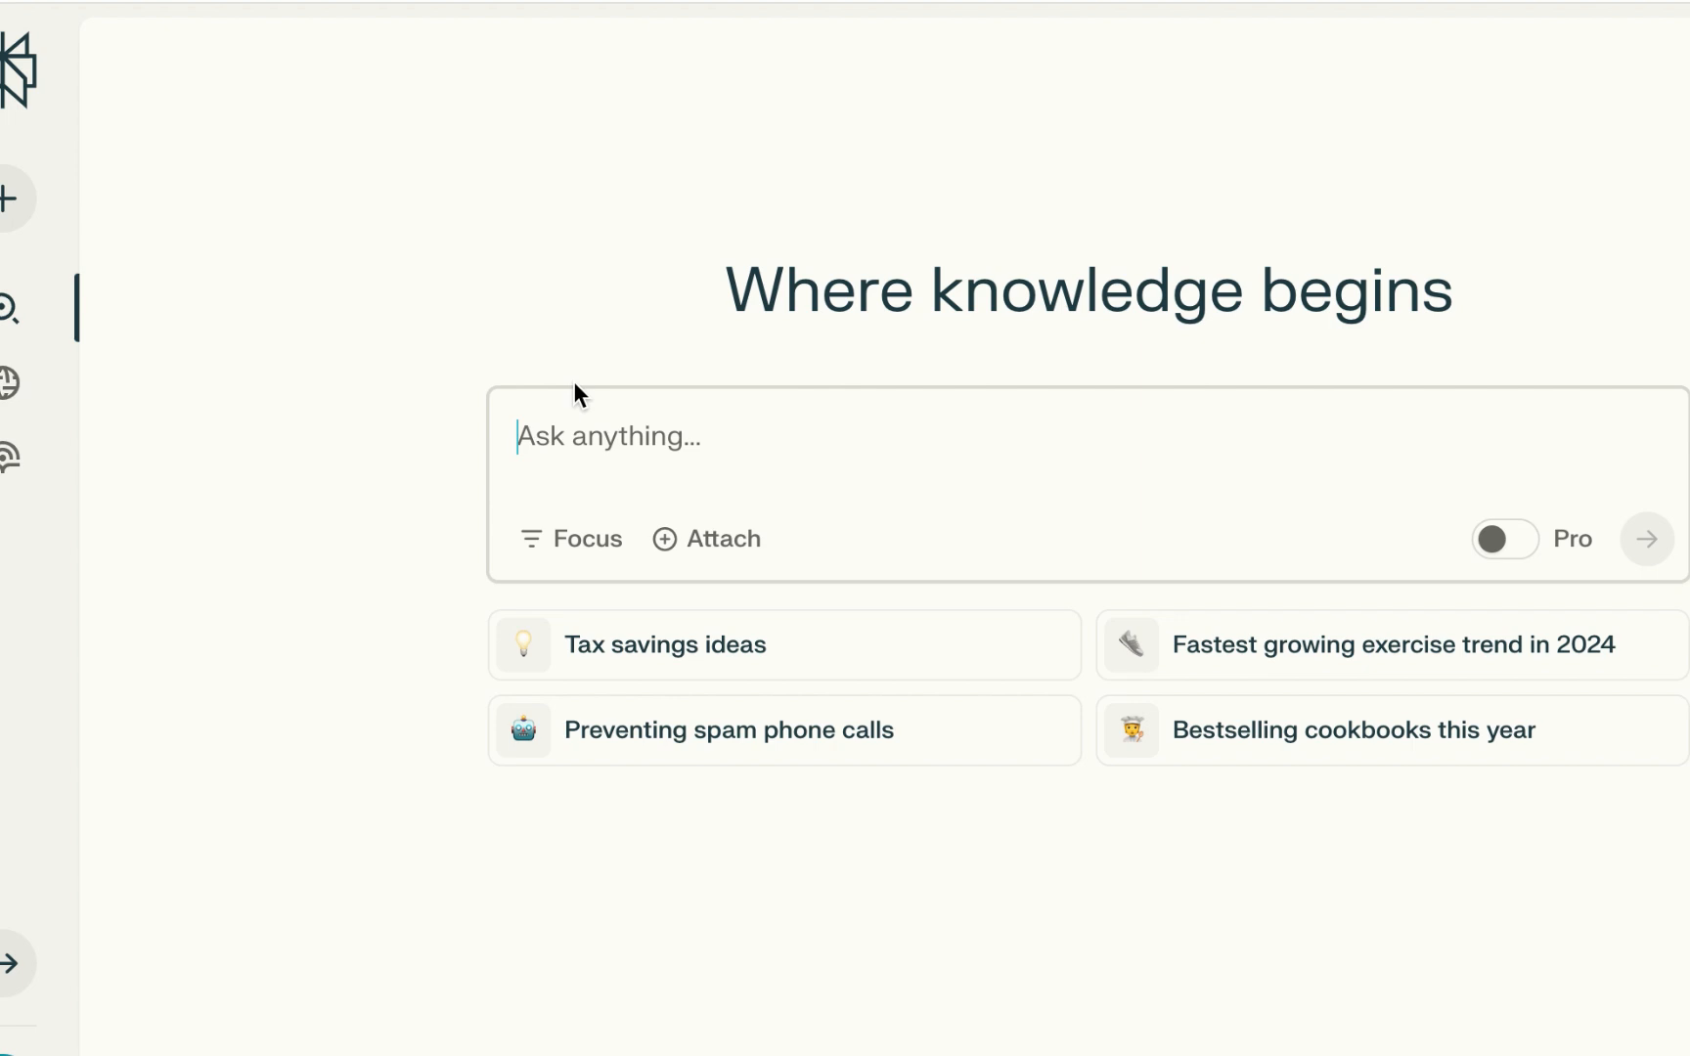
{"action": "mouse_move", "coordinate": [1511, 552]}
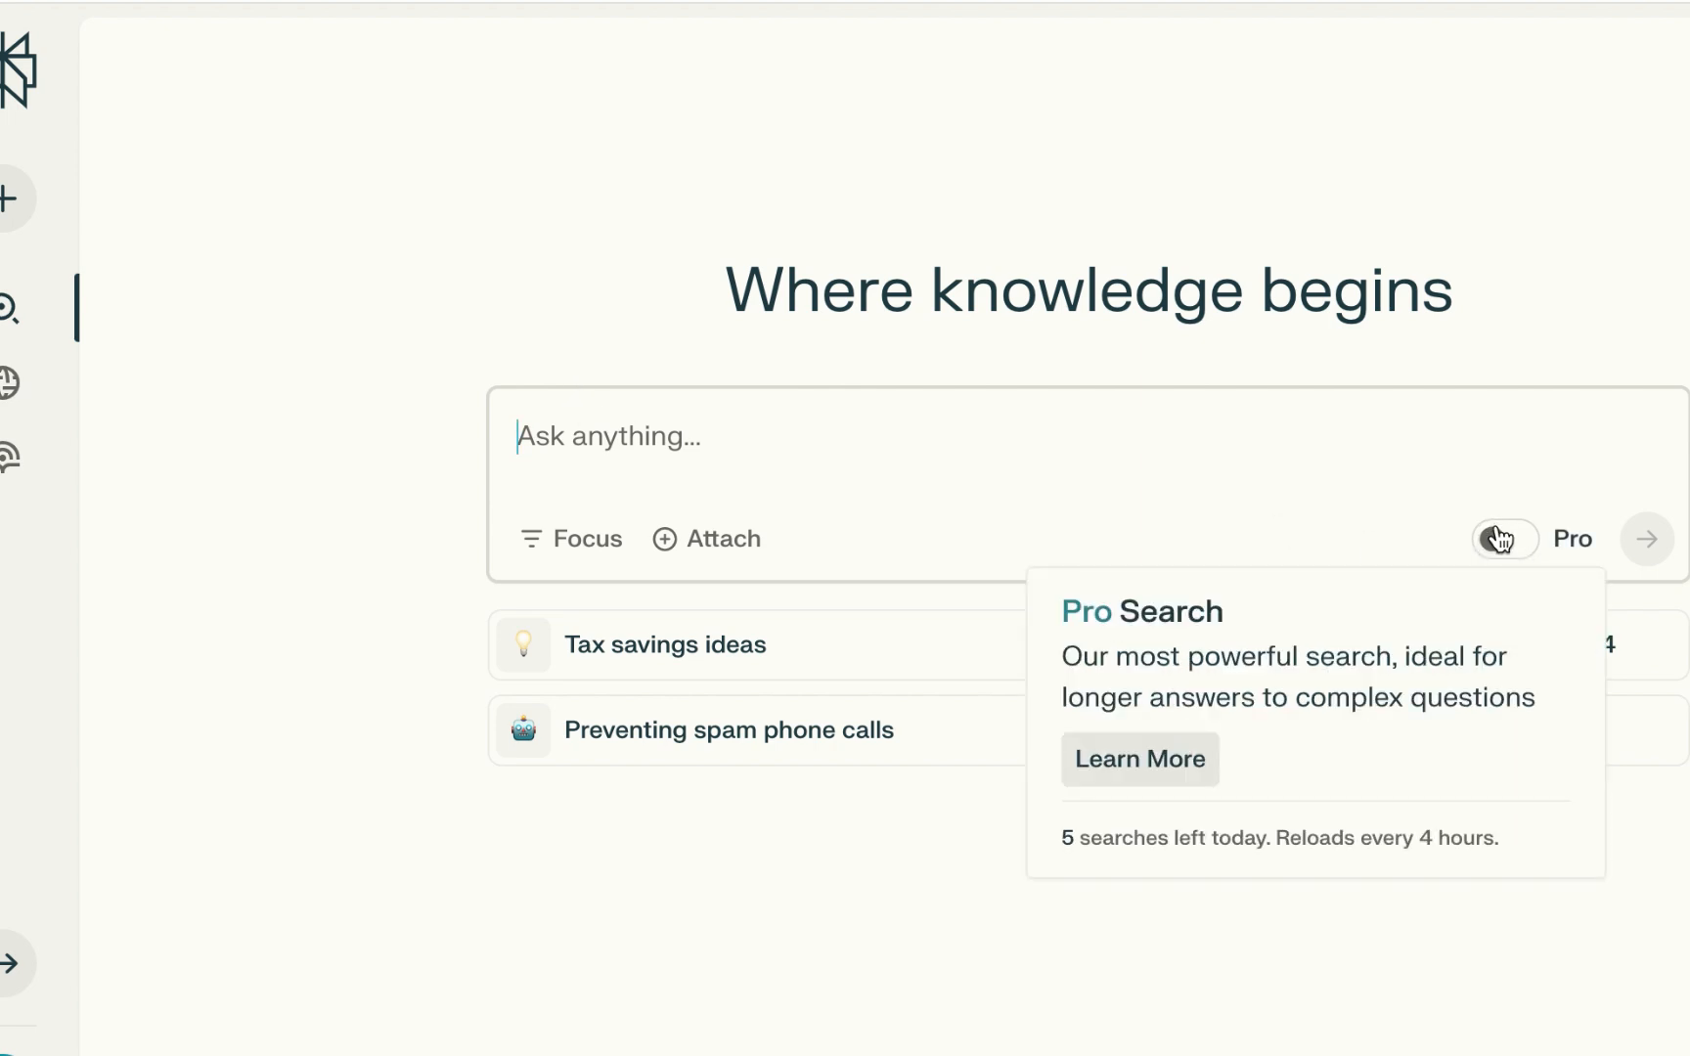
{"action": "left_click", "coordinate": [1428, 543]}
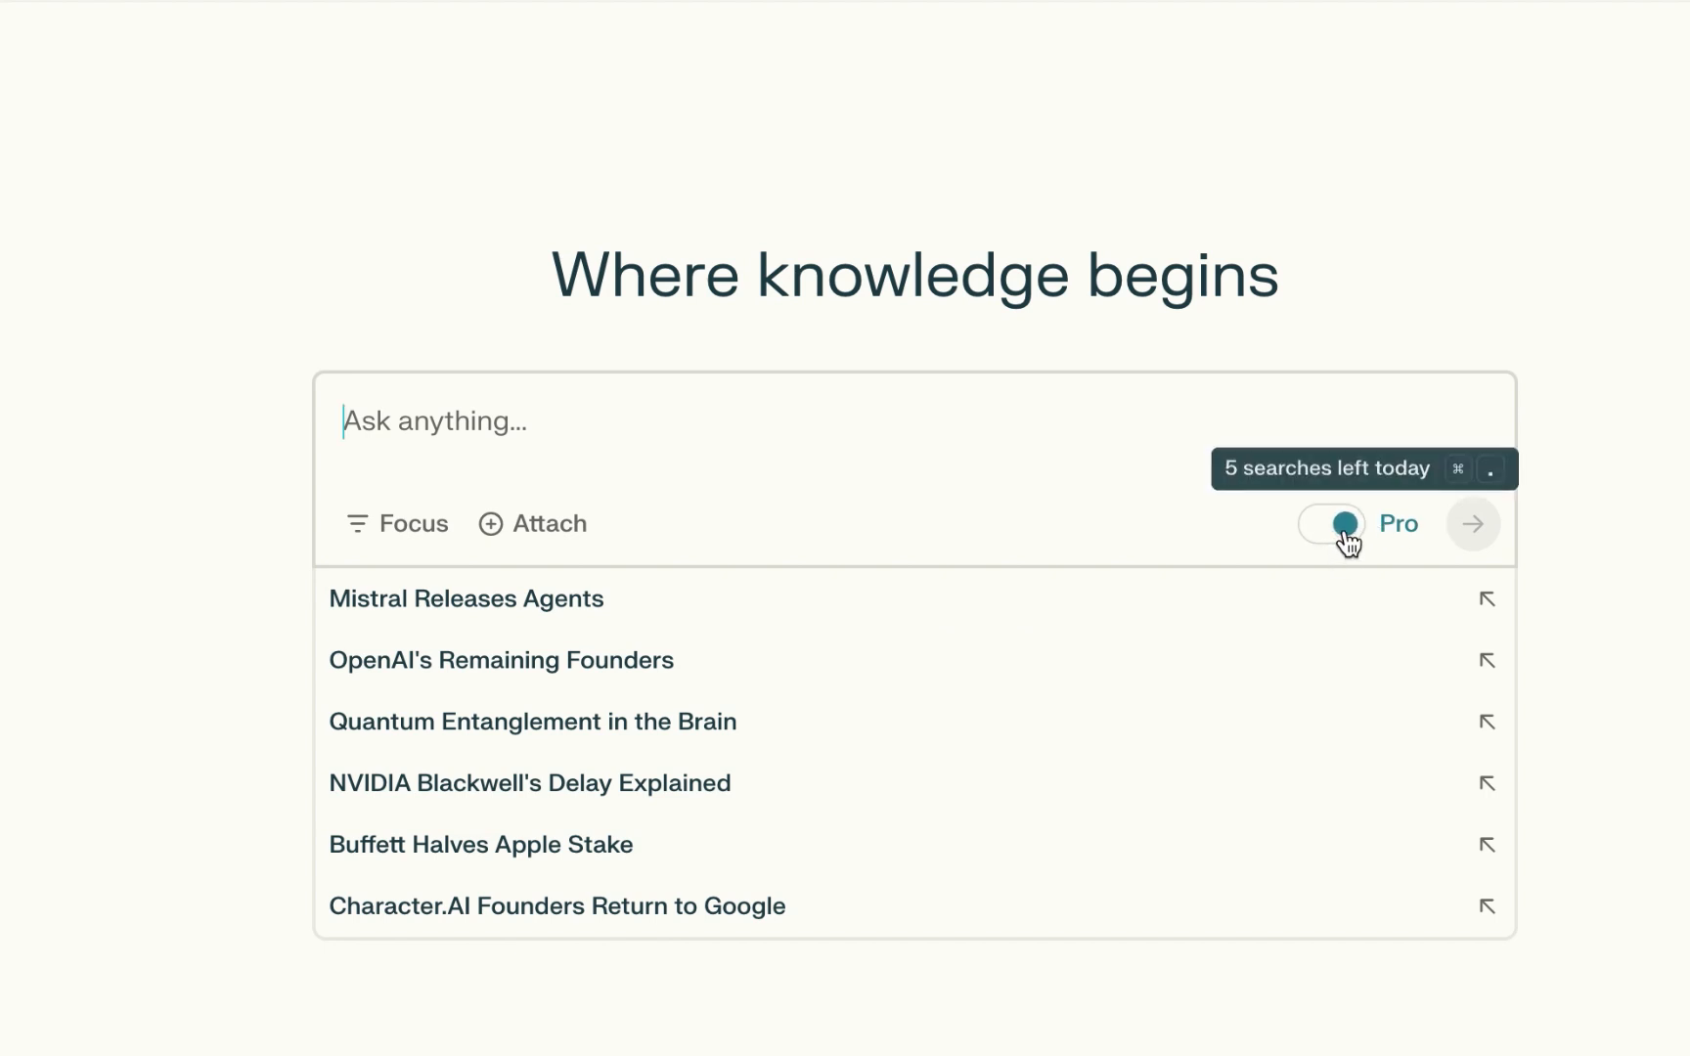
{"action": "left_click", "coordinate": [825, 425]}
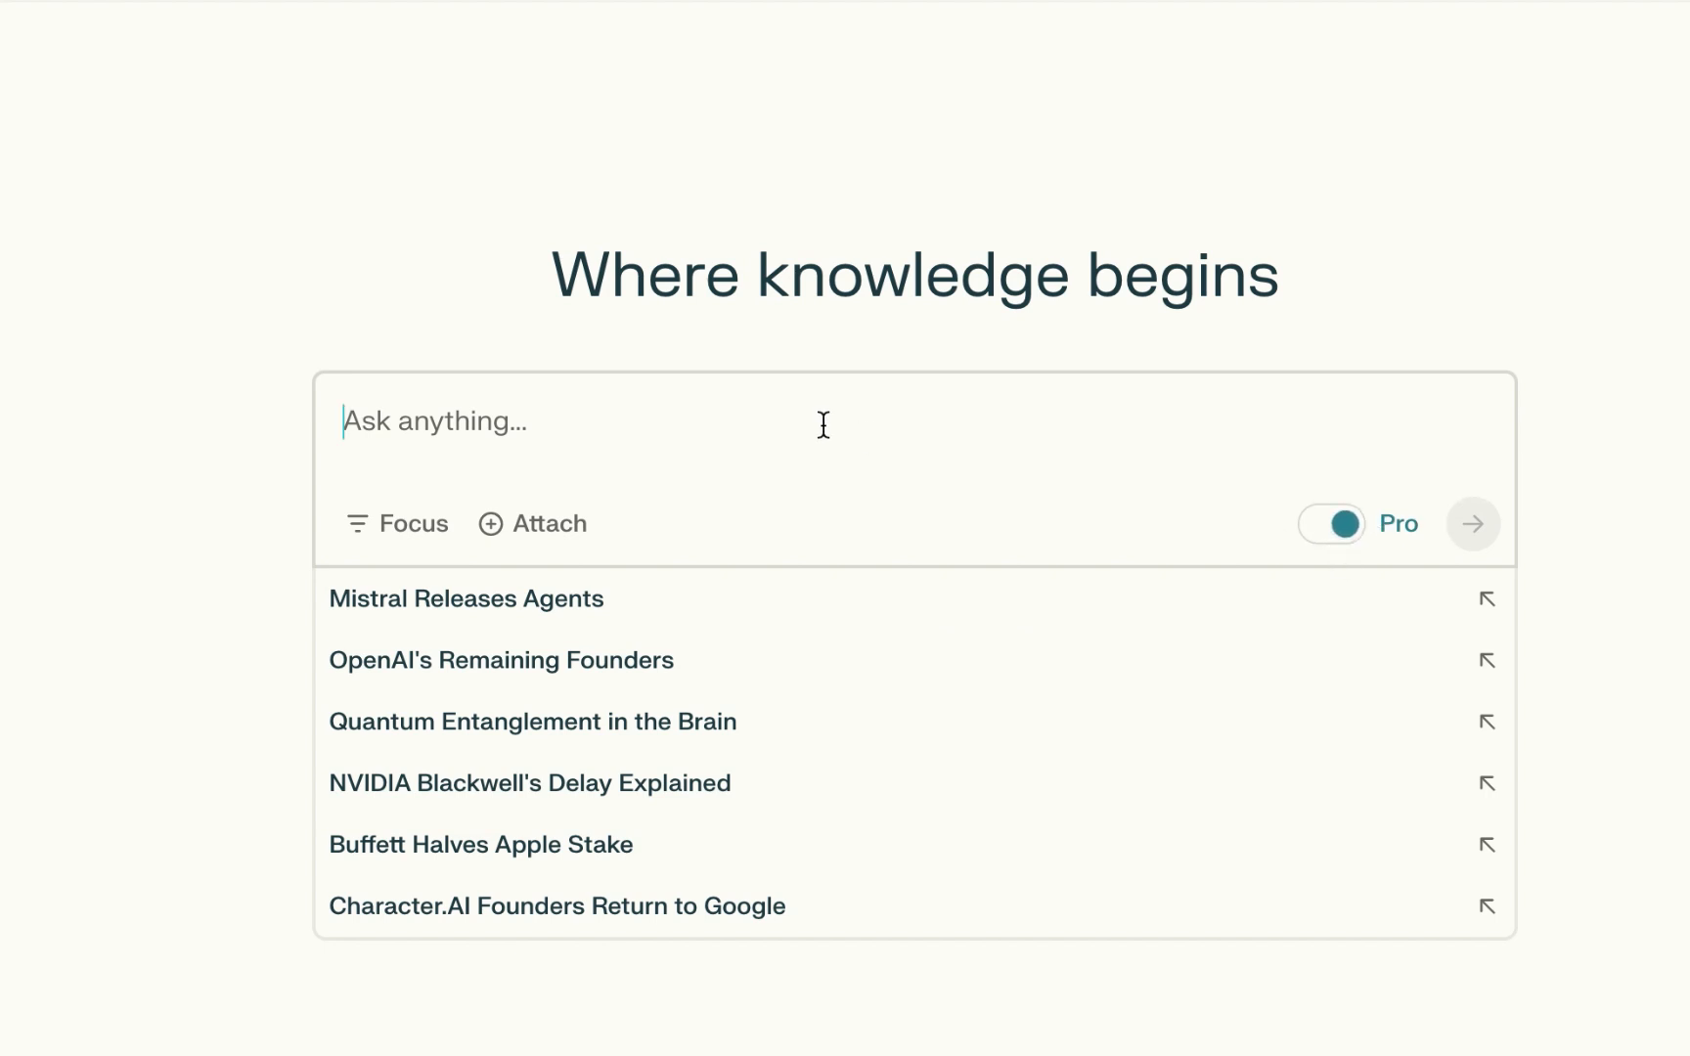
{"action": "type", "text": "Provide me significant areas (borough , district) in the {expat_host_country}  with the most {expat_national_country} populations in 2024?"}
{"action": "key", "text": "BackSpace"}
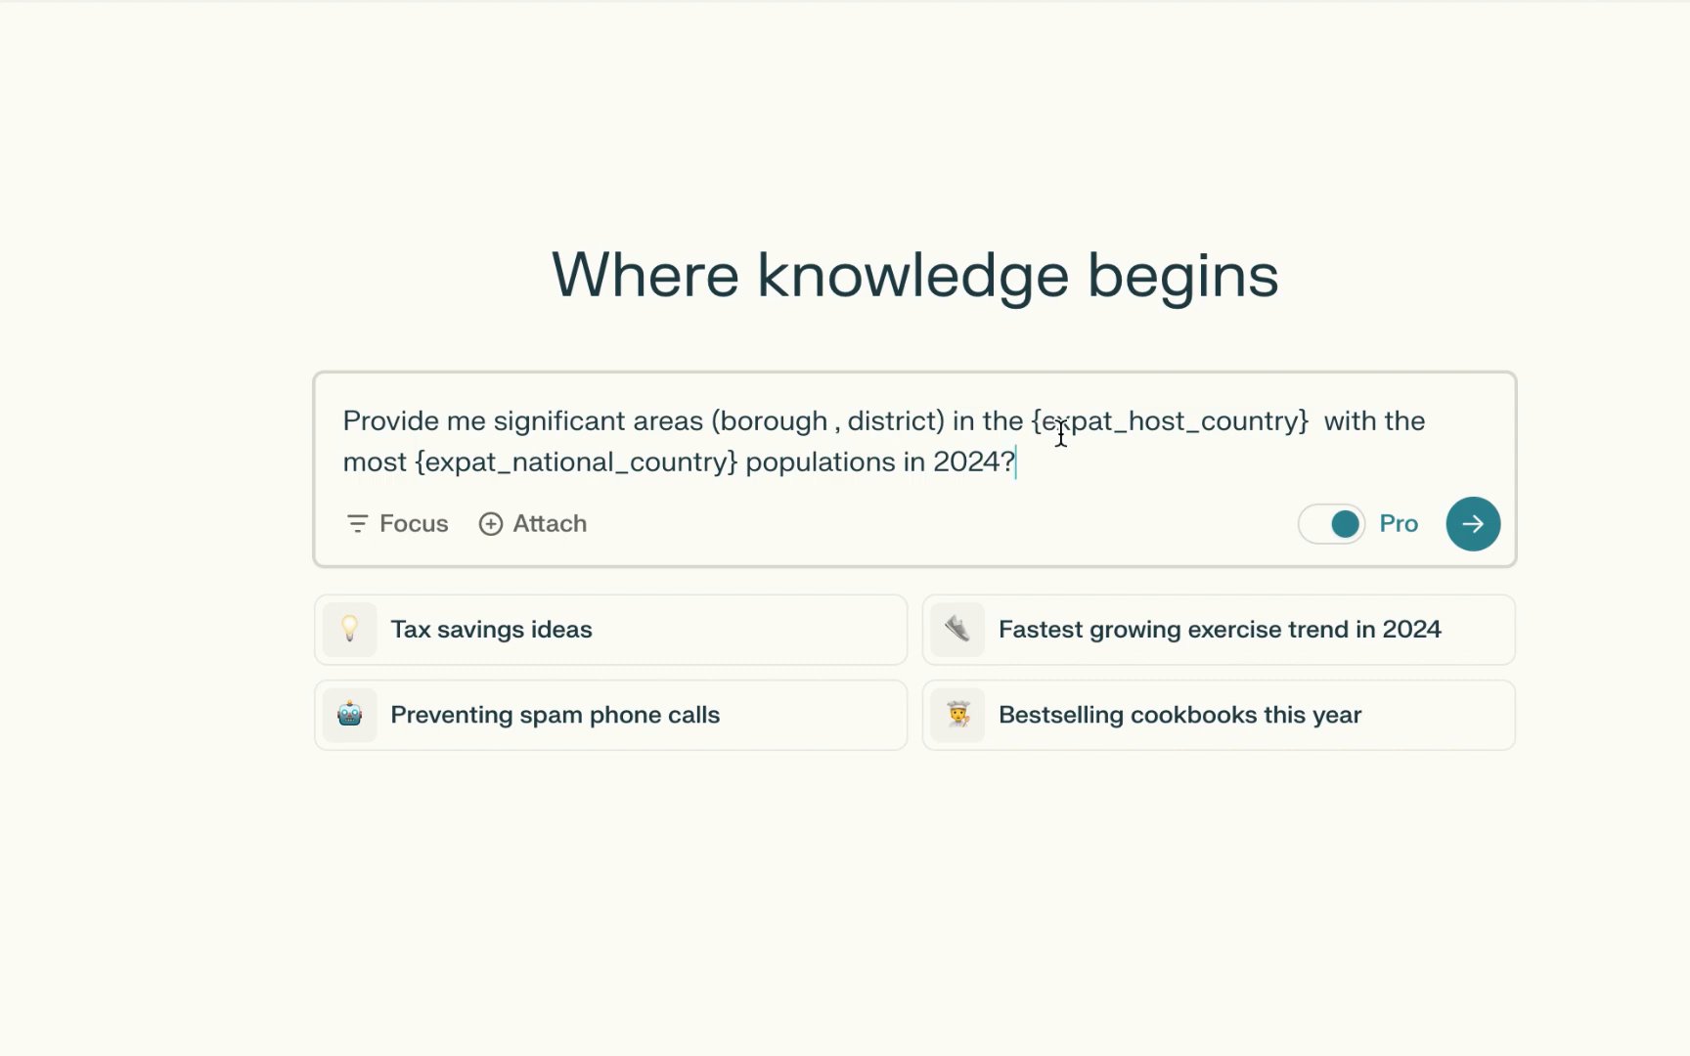
Replace the host country placeholder with UK and the national country placeholder with Nigeria, and submit the prompt.
{"action": "left_click_drag", "start_coordinate": [1026, 421], "coordinate": [1308, 423]}
{"action": "key", "text": "BackSpace"}
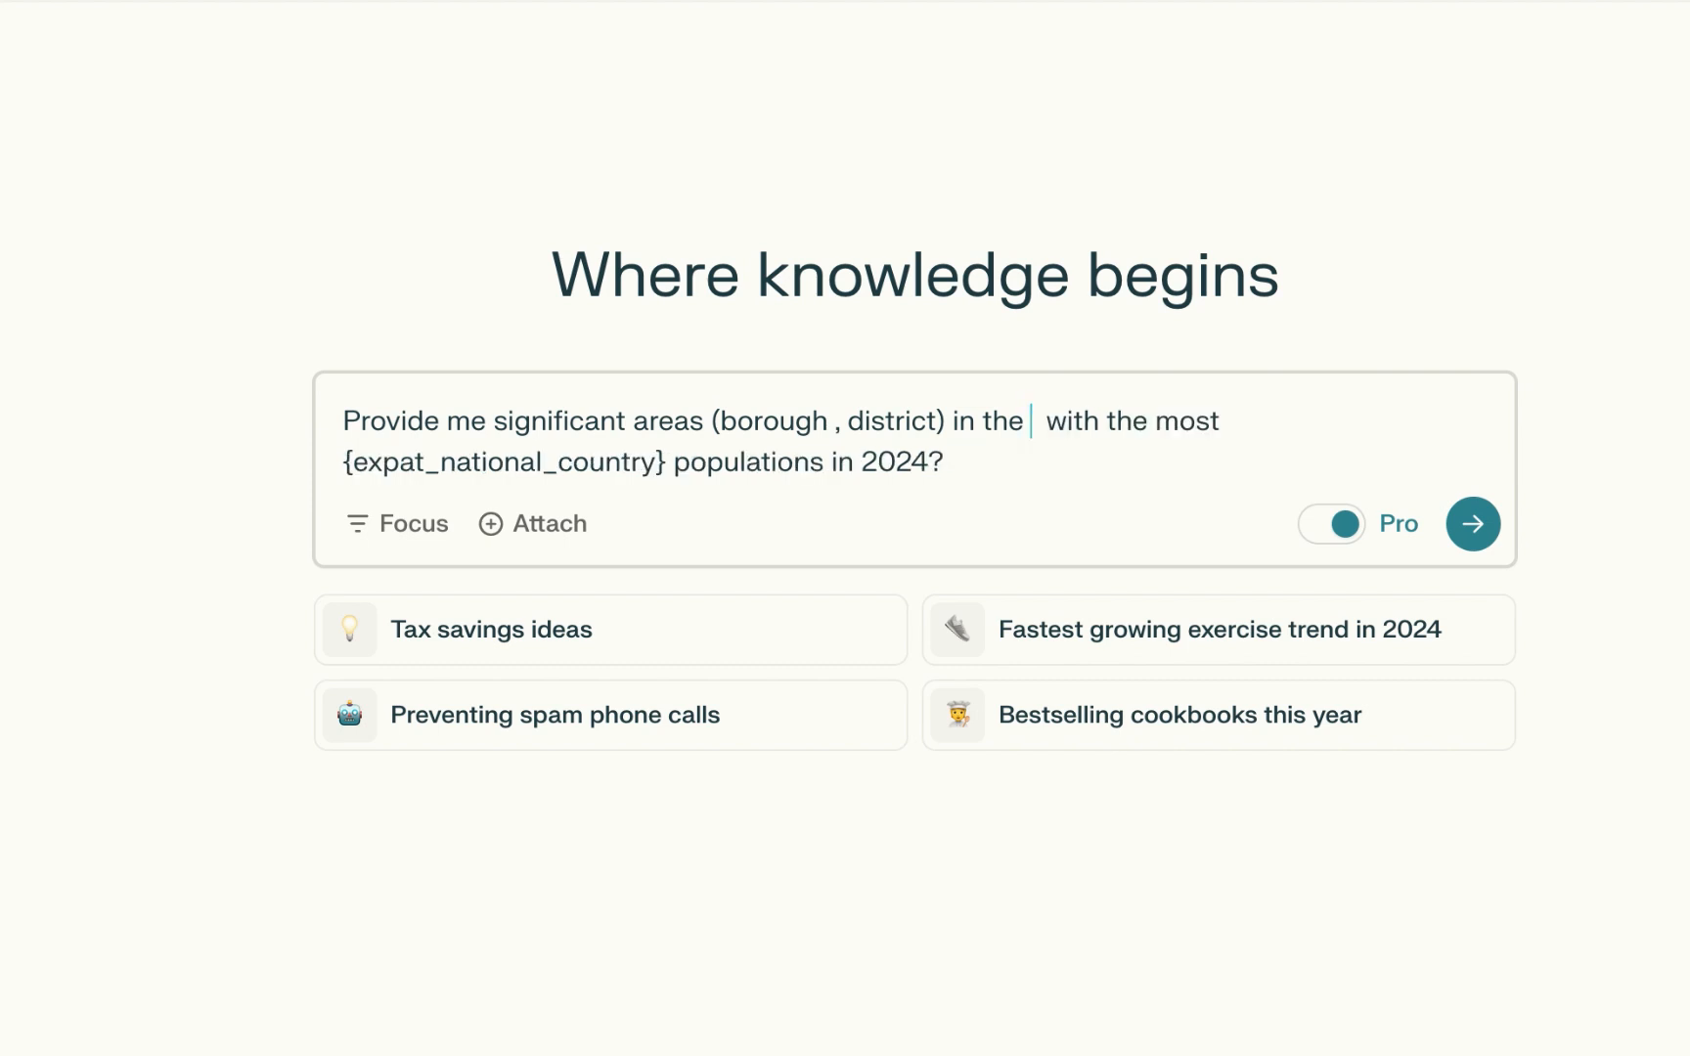
{"action": "type", "text": "UK"}
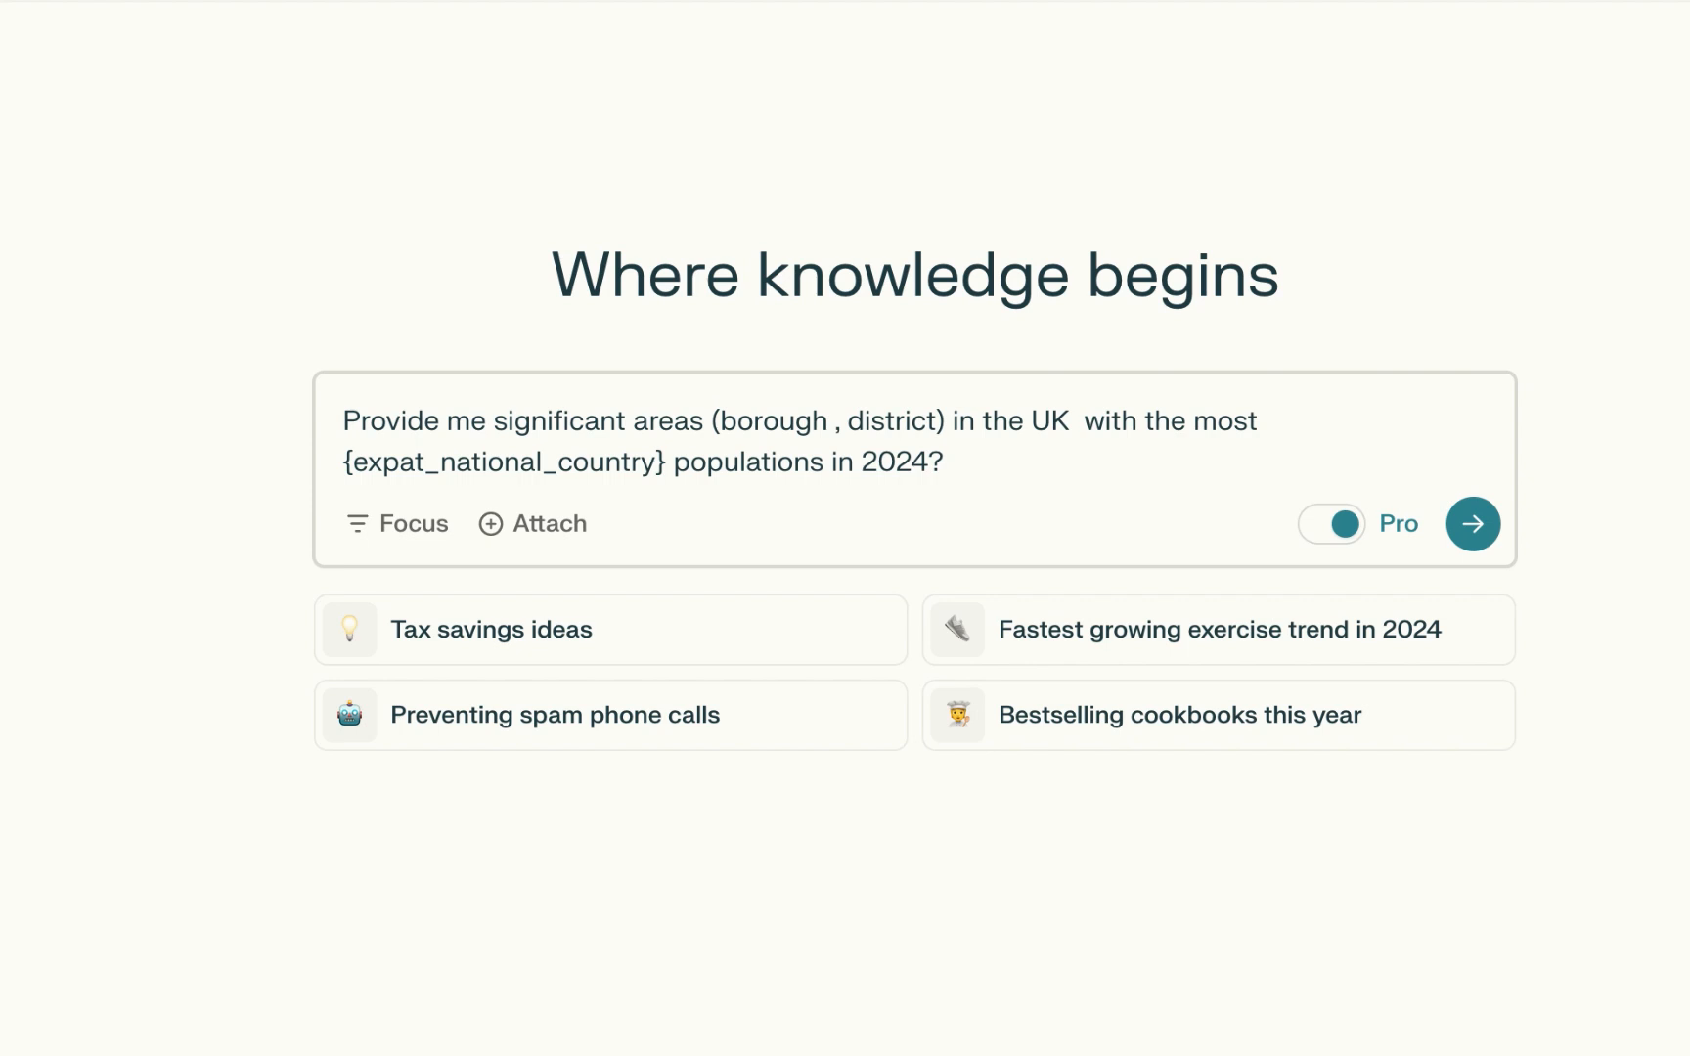
{"action": "key", "text": "Delete"}
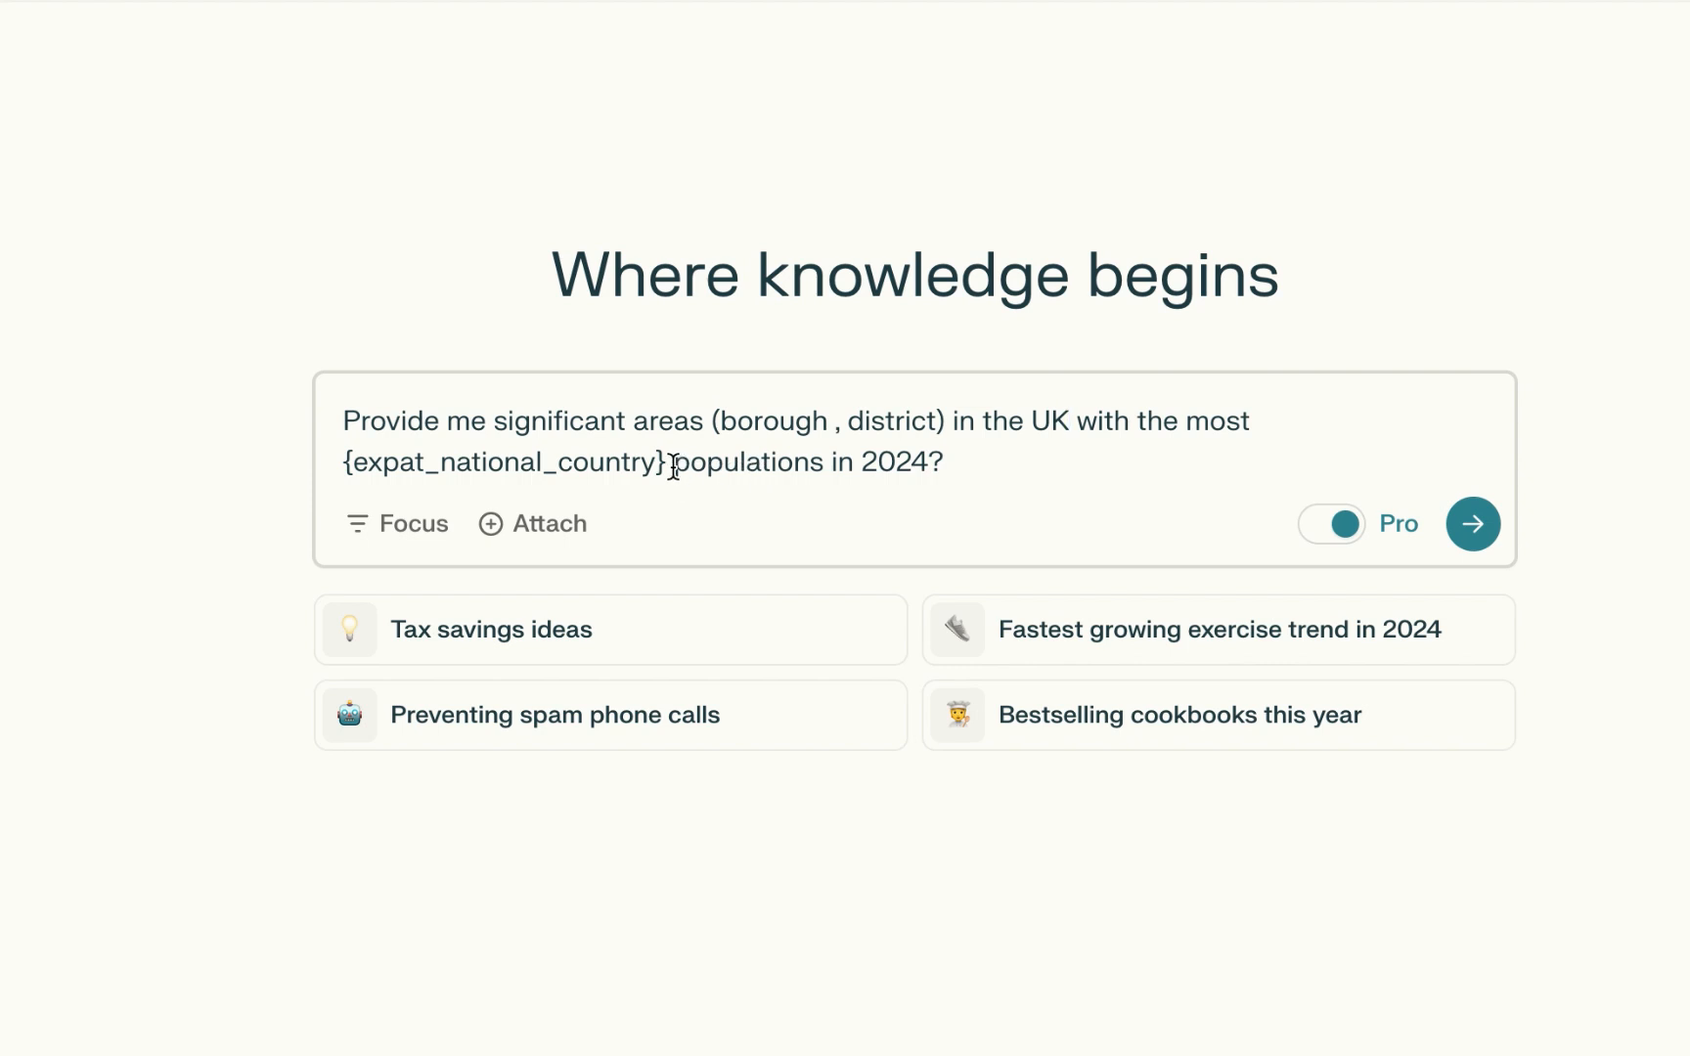
{"action": "left_click_drag", "start_coordinate": [667, 463], "coordinate": [352, 463]}
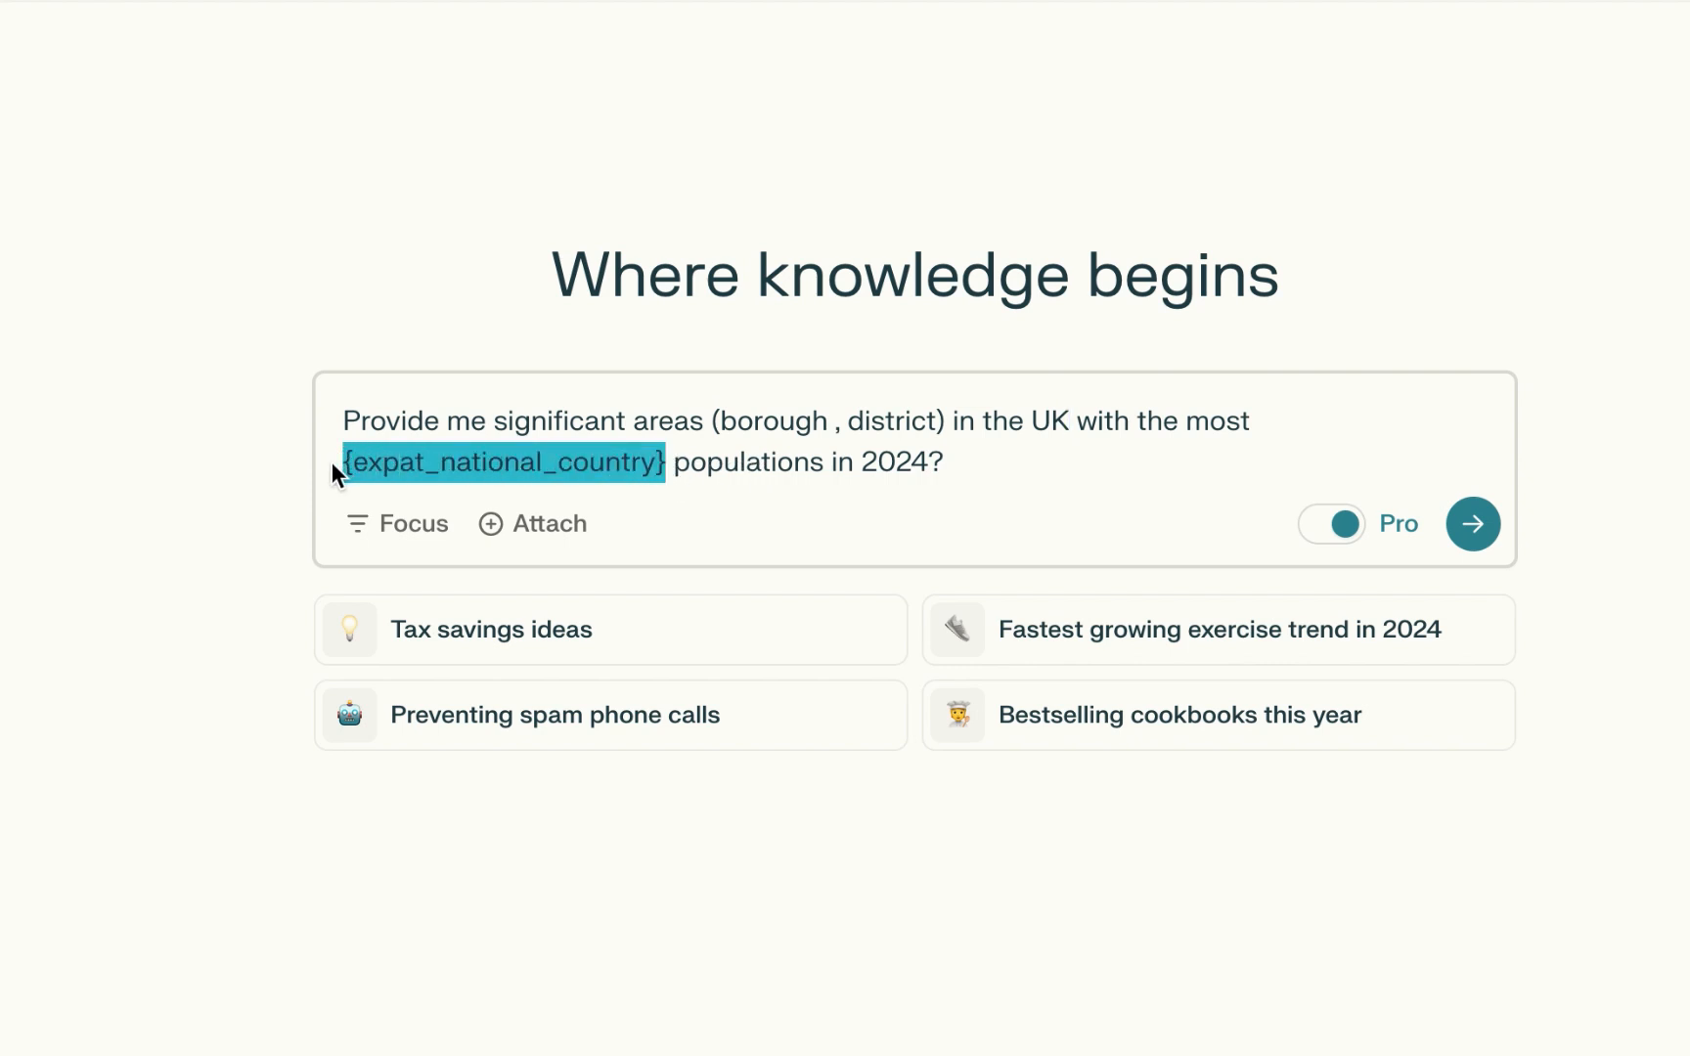
{"action": "type", "text": "N"}
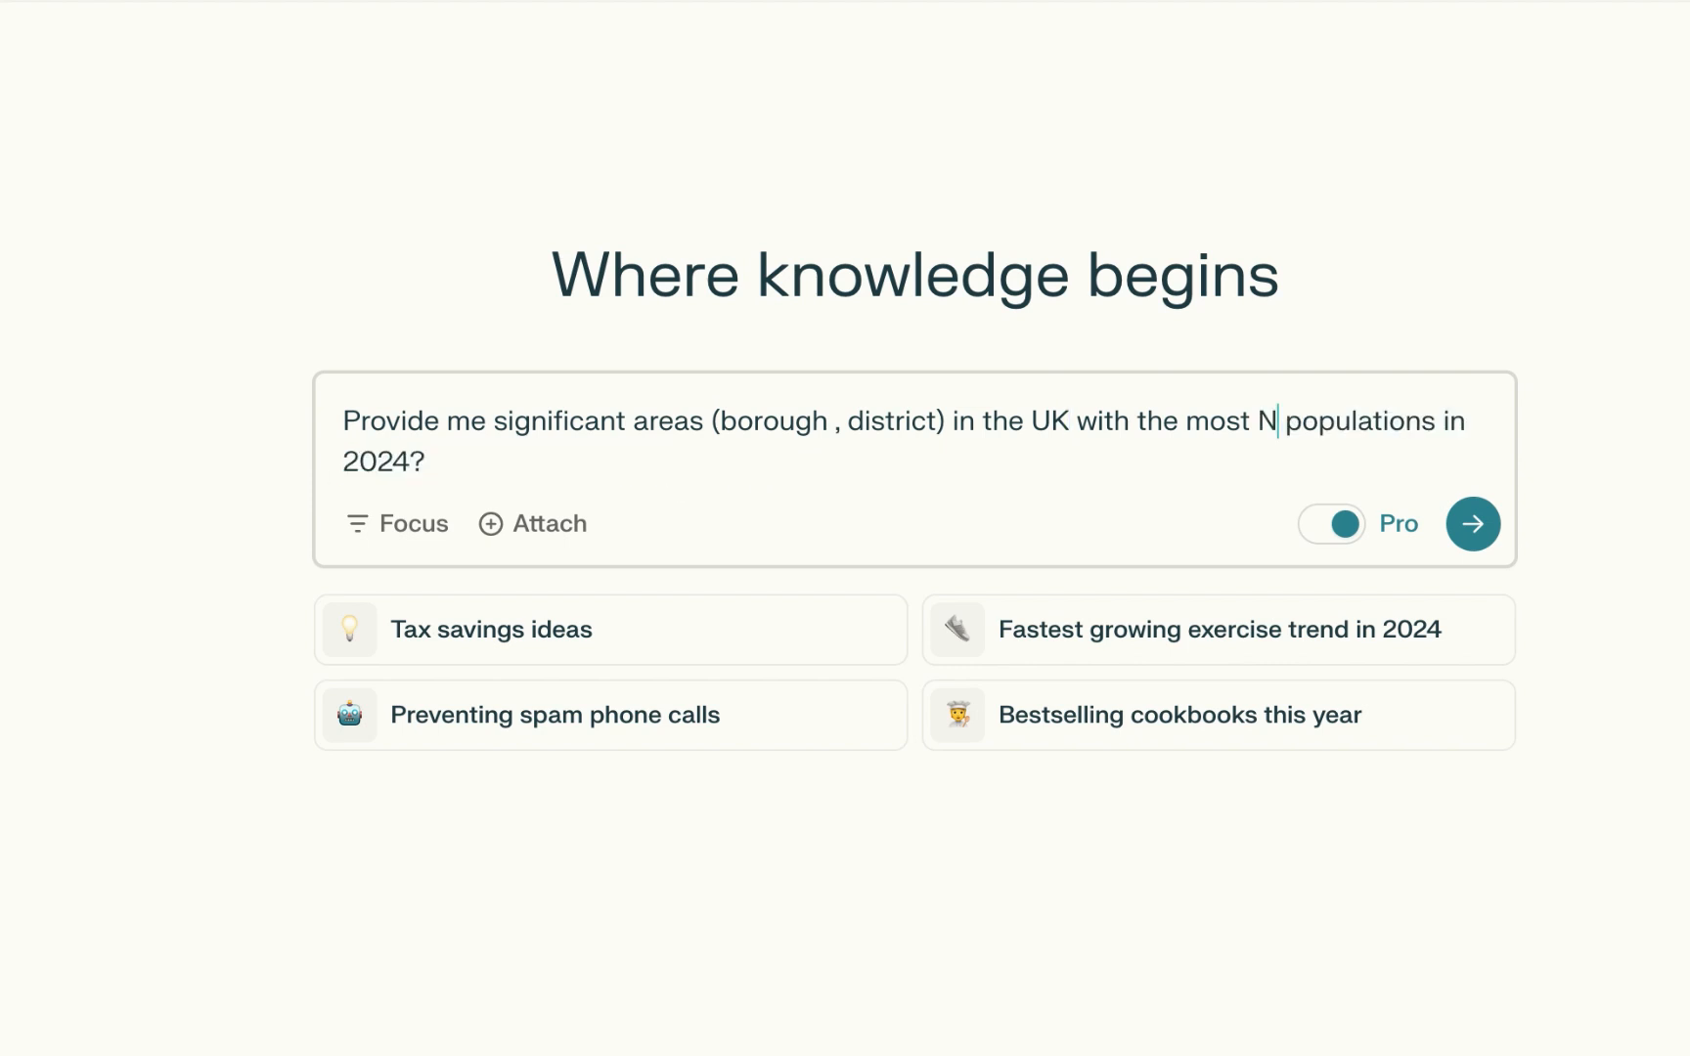
{"action": "type", "text": "igeria"}
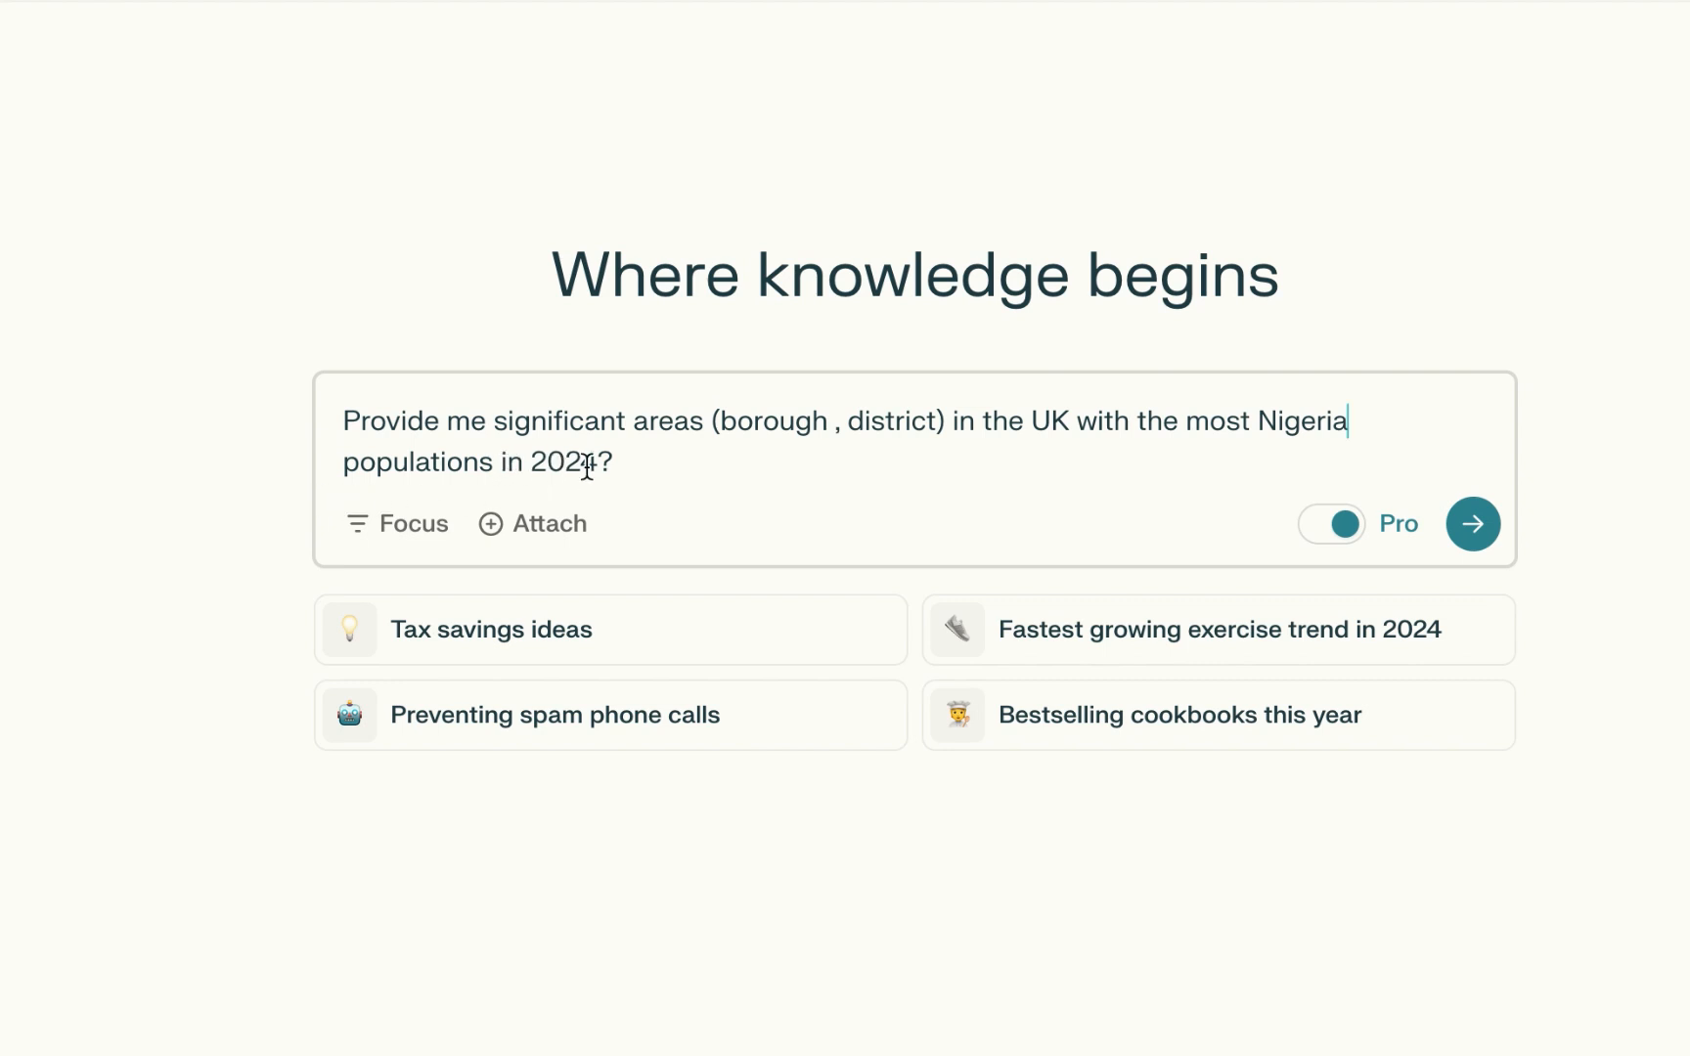
{"action": "left_click", "coordinate": [1474, 527]}
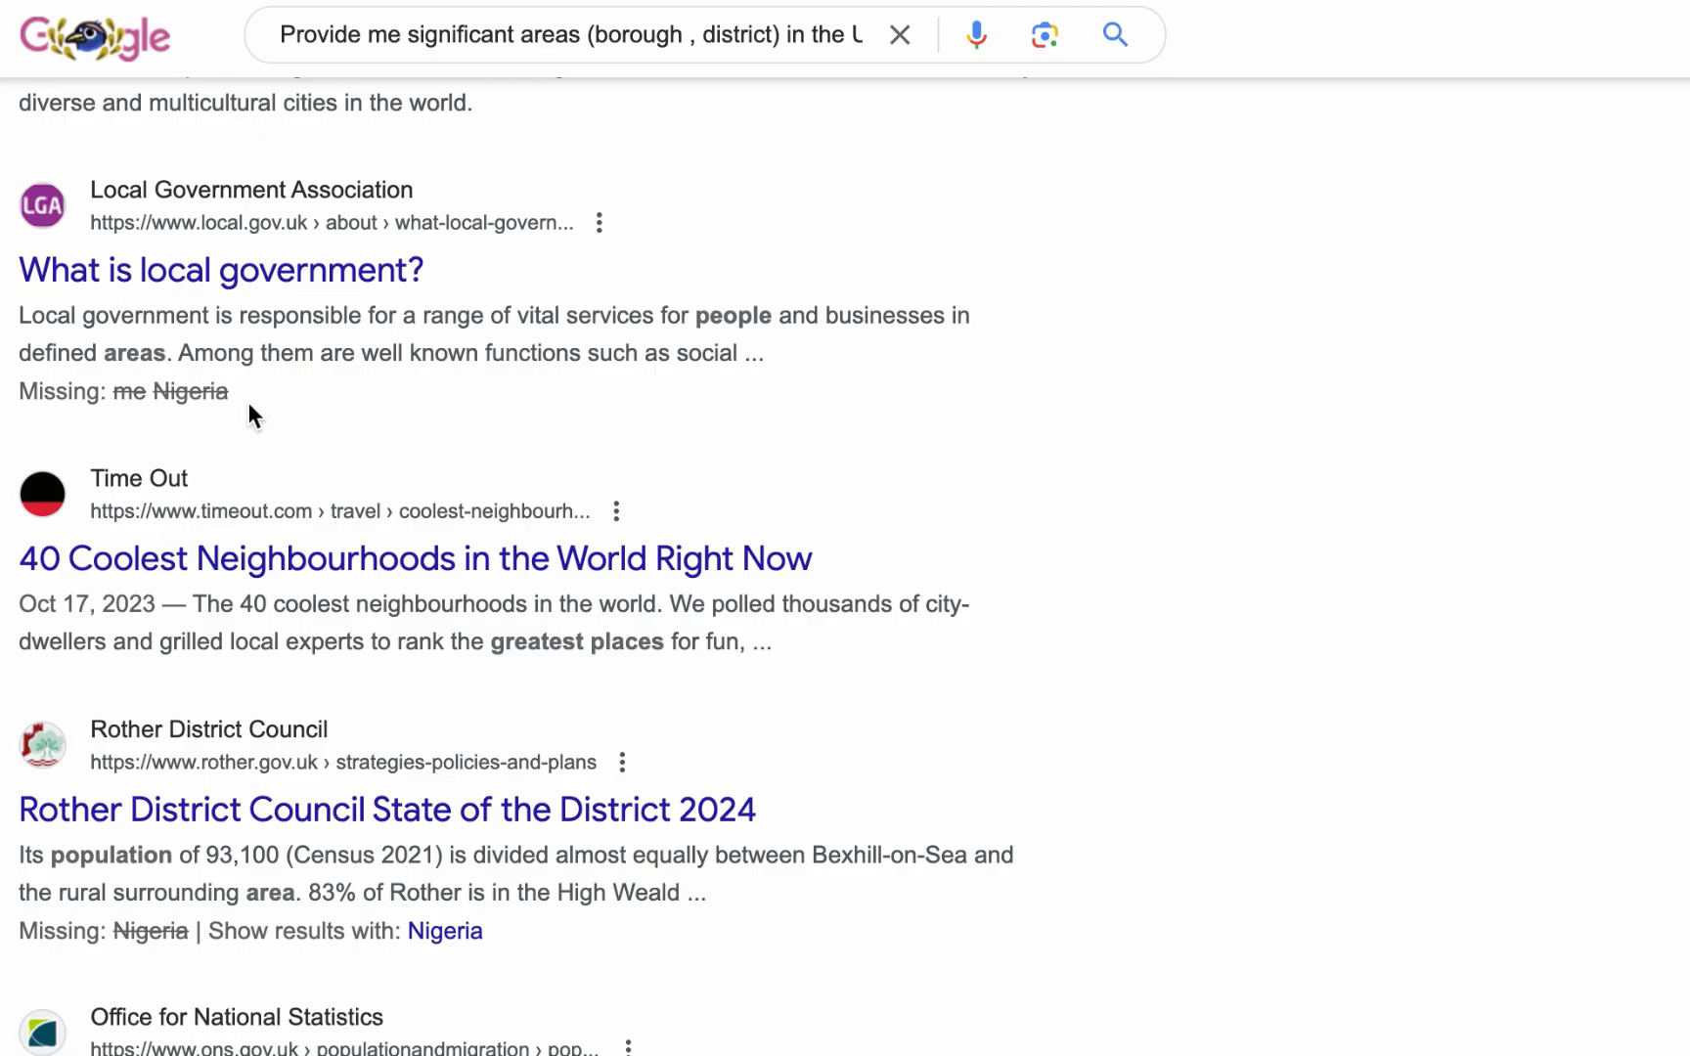
Read the Perplexity answer's key areas in Greater London and outside London, and select the Greenwich entry.
{"action": "scroll", "coordinate": [247, 401], "scroll_direction": "up", "scroll_amount": 15}
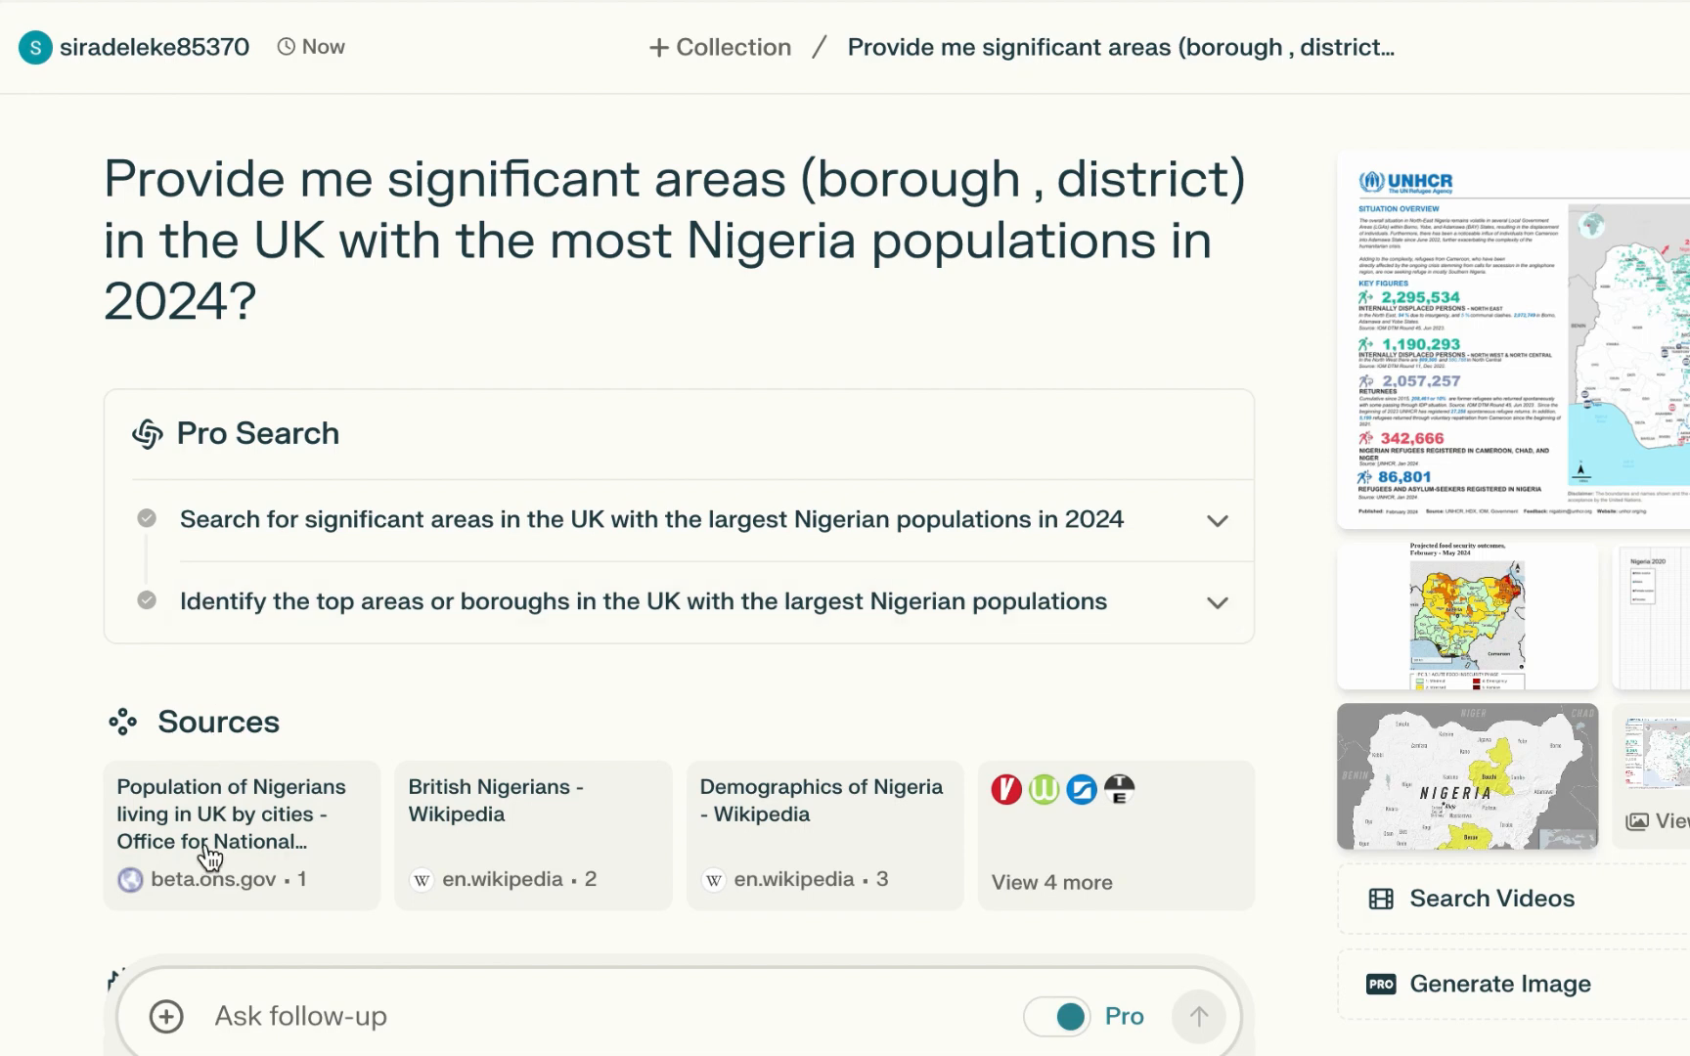
{"action": "mouse_move", "coordinate": [207, 905]}
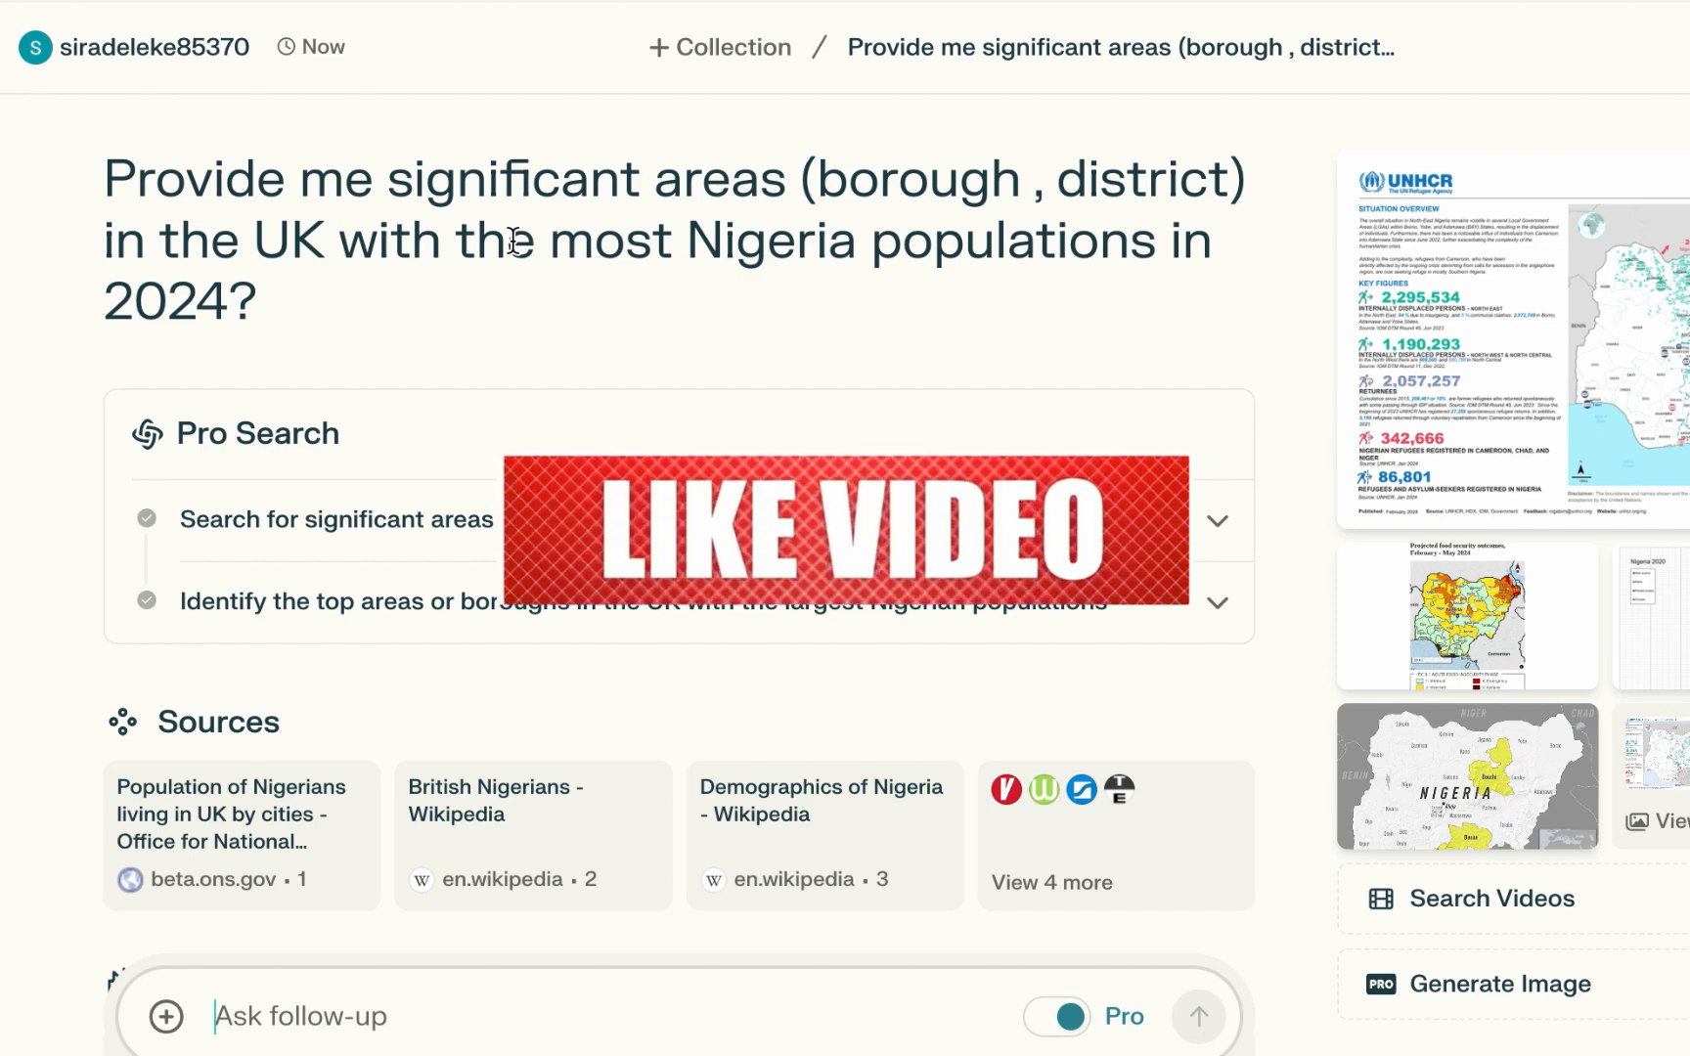
{"action": "scroll", "coordinate": [741, 282], "scroll_direction": "down", "scroll_amount": 2}
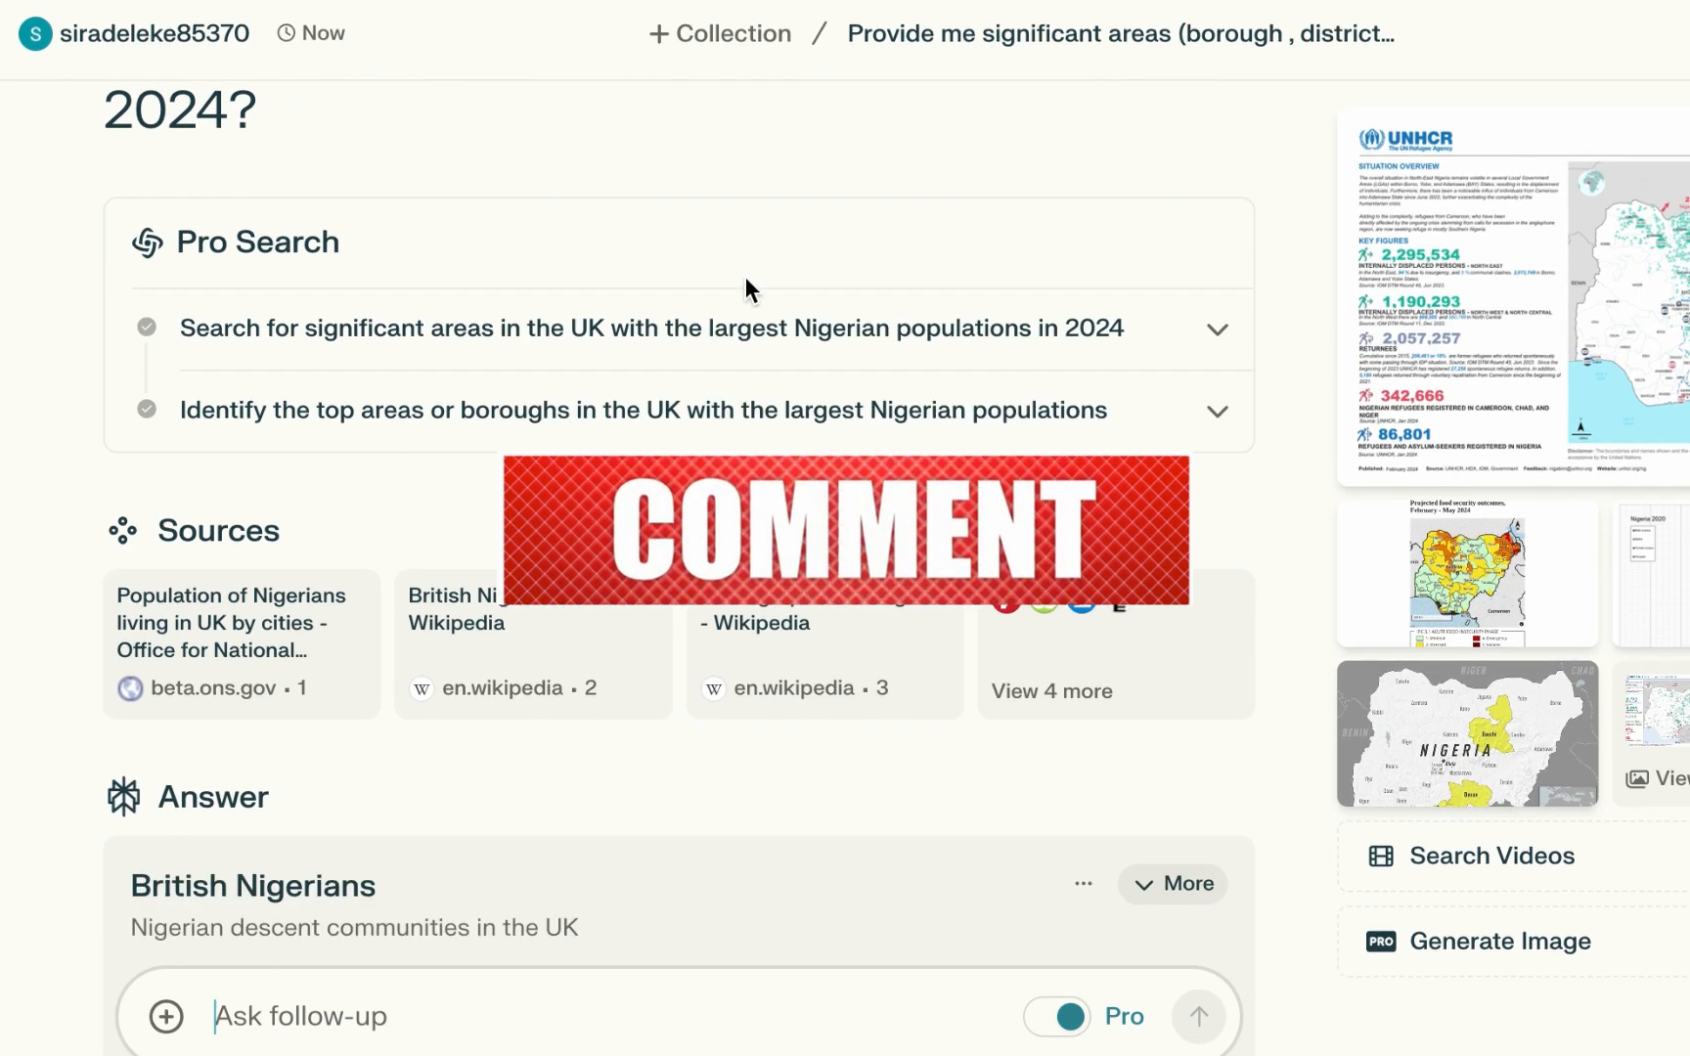
{"action": "scroll", "coordinate": [746, 279], "scroll_direction": "down", "scroll_amount": 1}
{"action": "scroll", "coordinate": [747, 272], "scroll_direction": "down", "scroll_amount": 1}
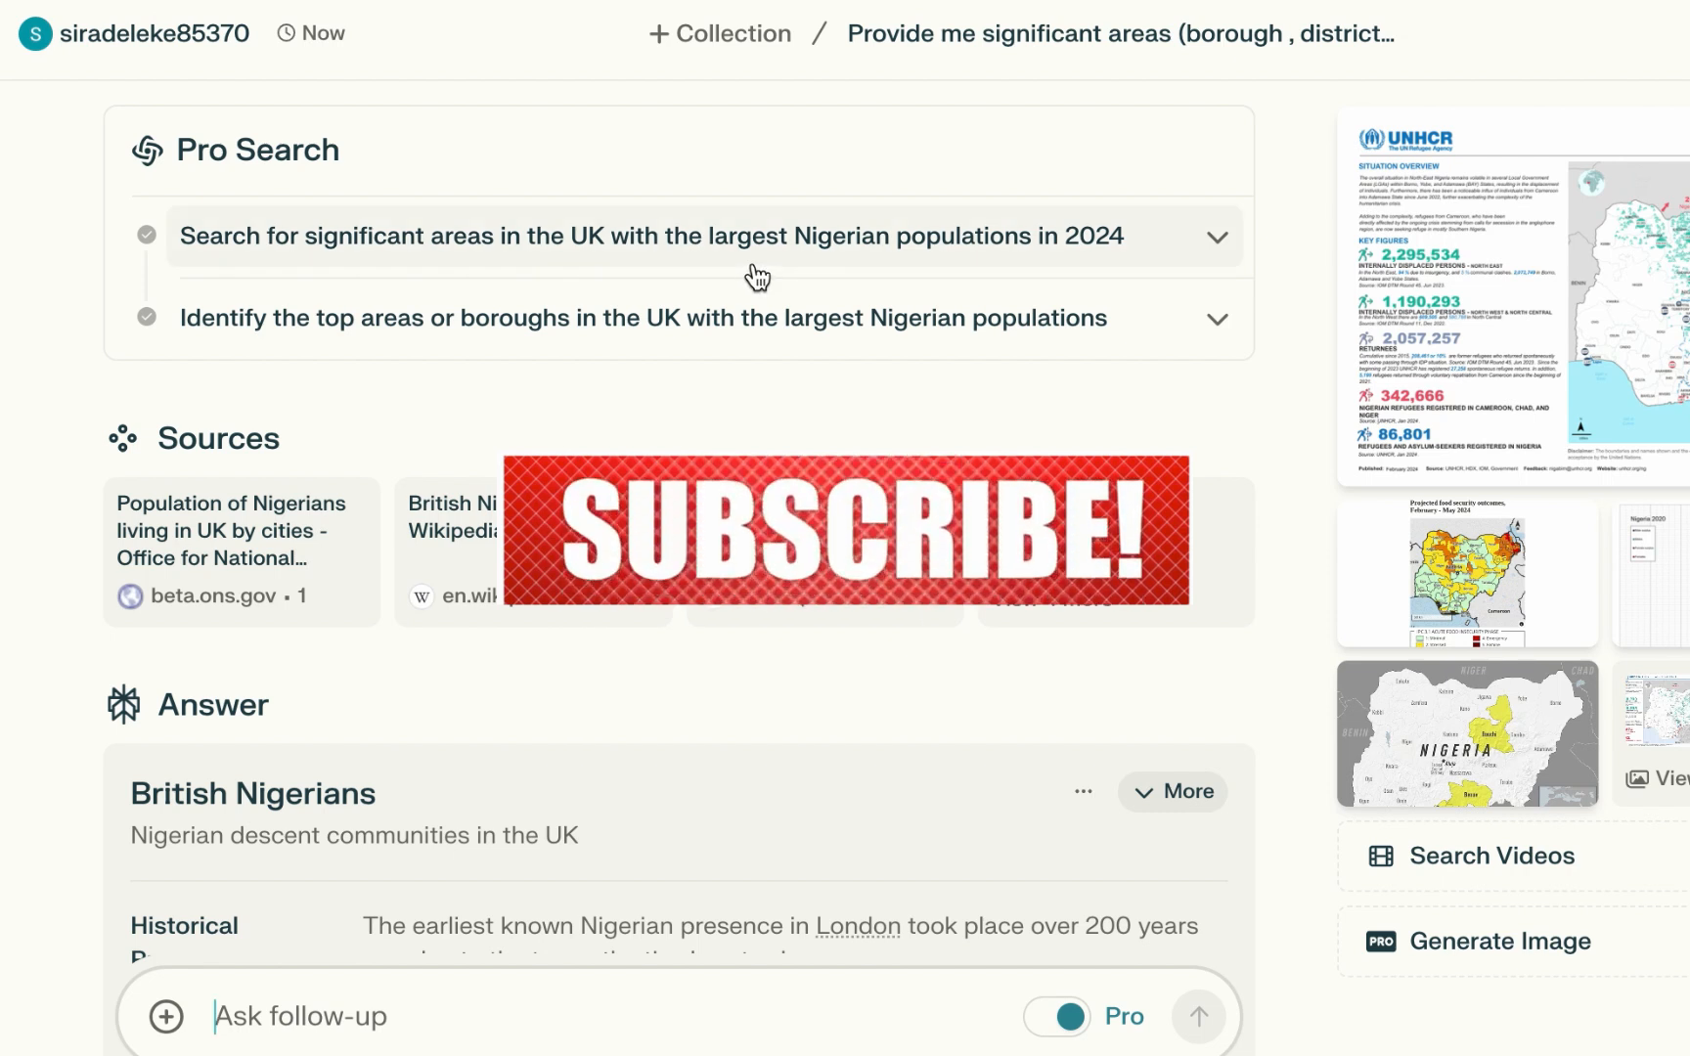
{"action": "scroll", "coordinate": [758, 279], "scroll_direction": "down", "scroll_amount": 2}
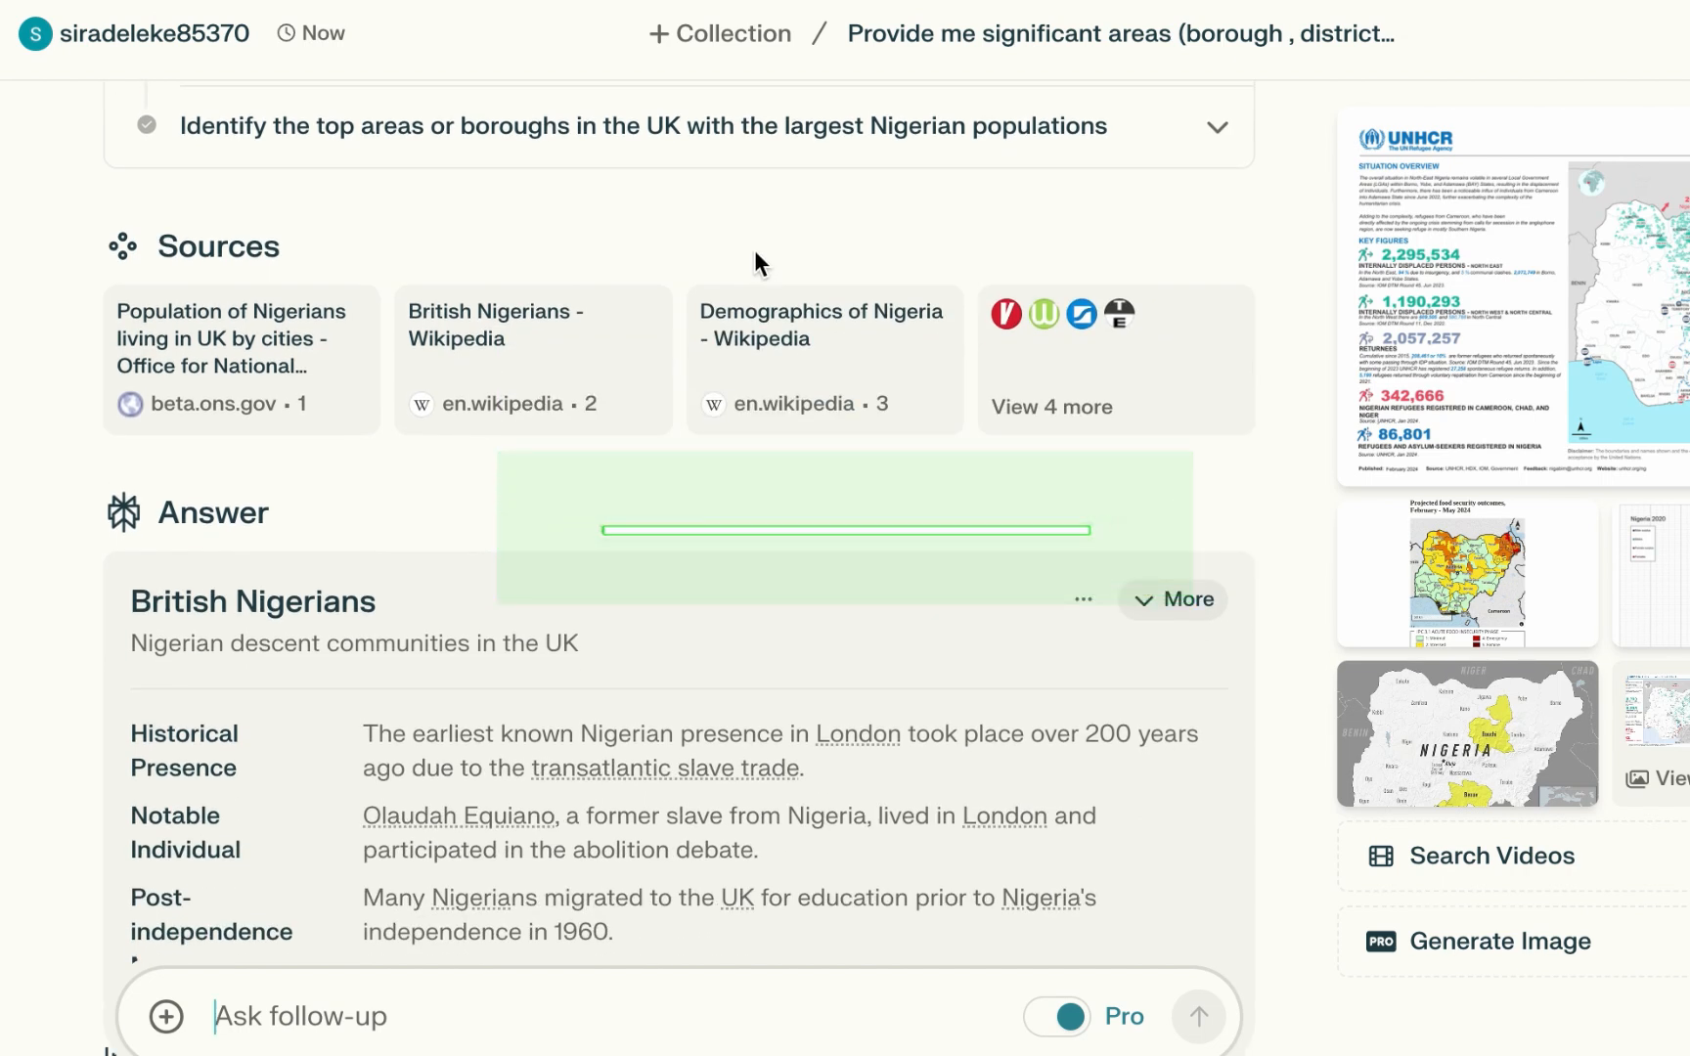
{"action": "scroll", "coordinate": [754, 255], "scroll_direction": "down", "scroll_amount": 1}
{"action": "mouse_move", "coordinate": [714, 294]}
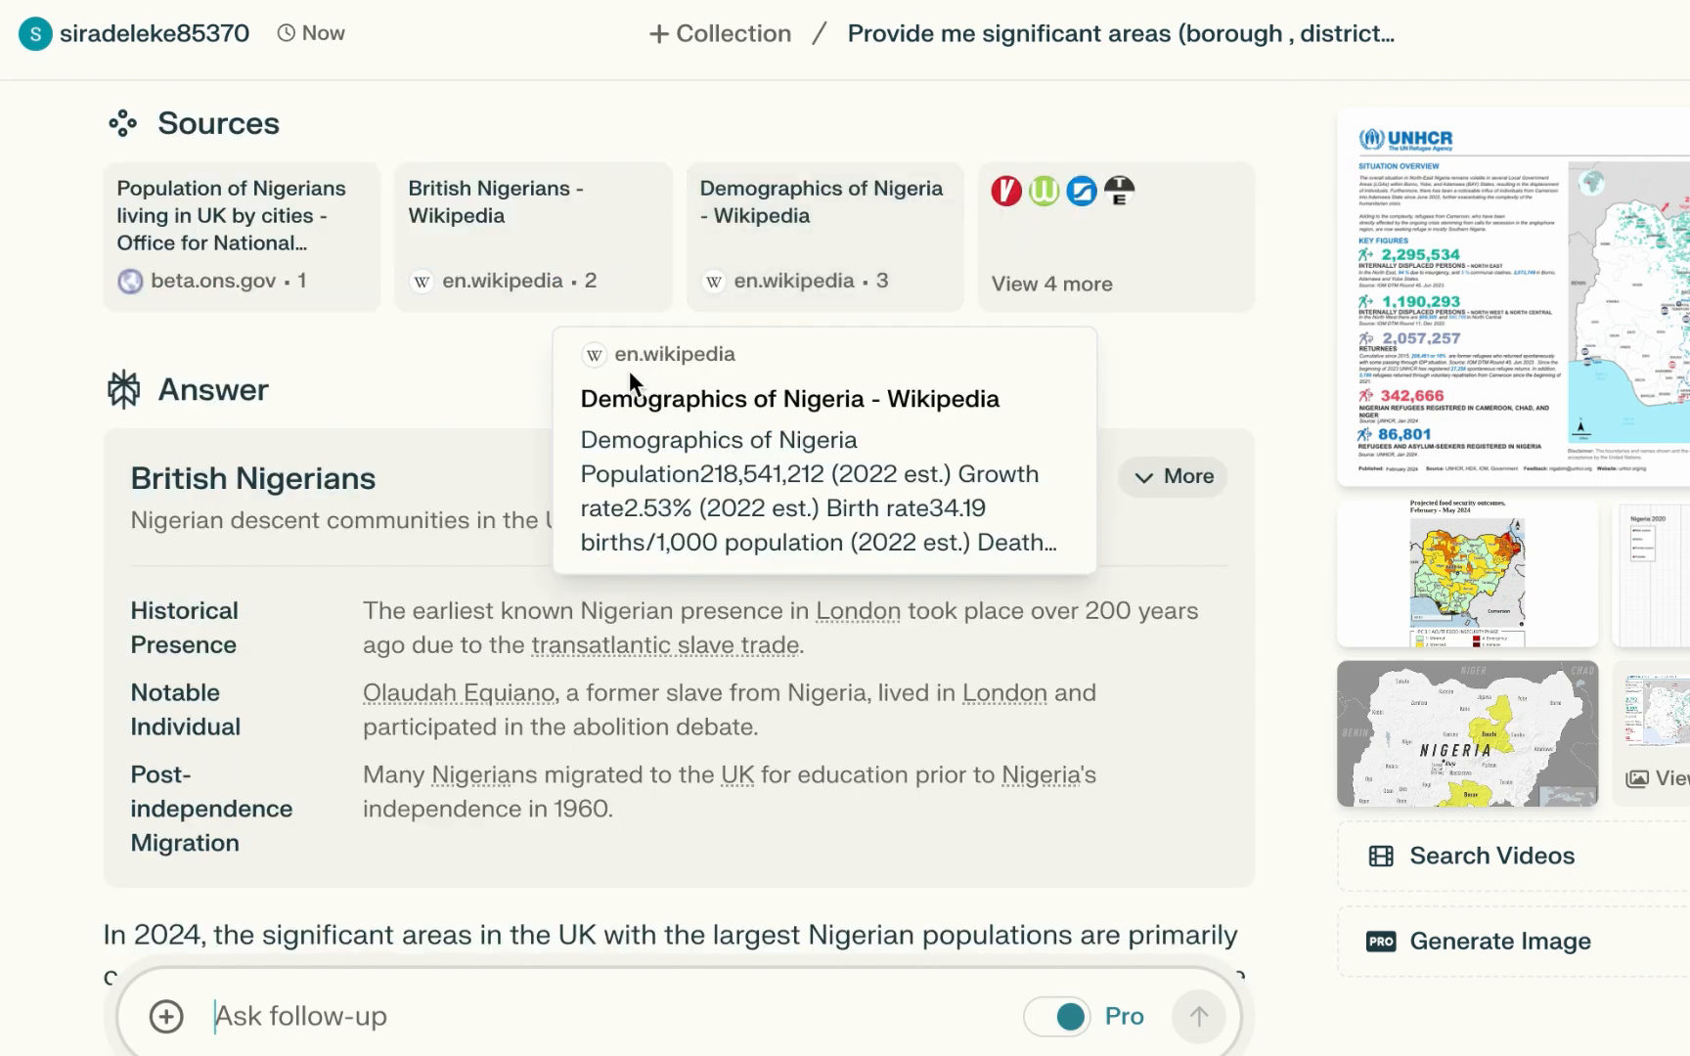
{"action": "scroll", "coordinate": [645, 377], "scroll_direction": "down", "scroll_amount": 1}
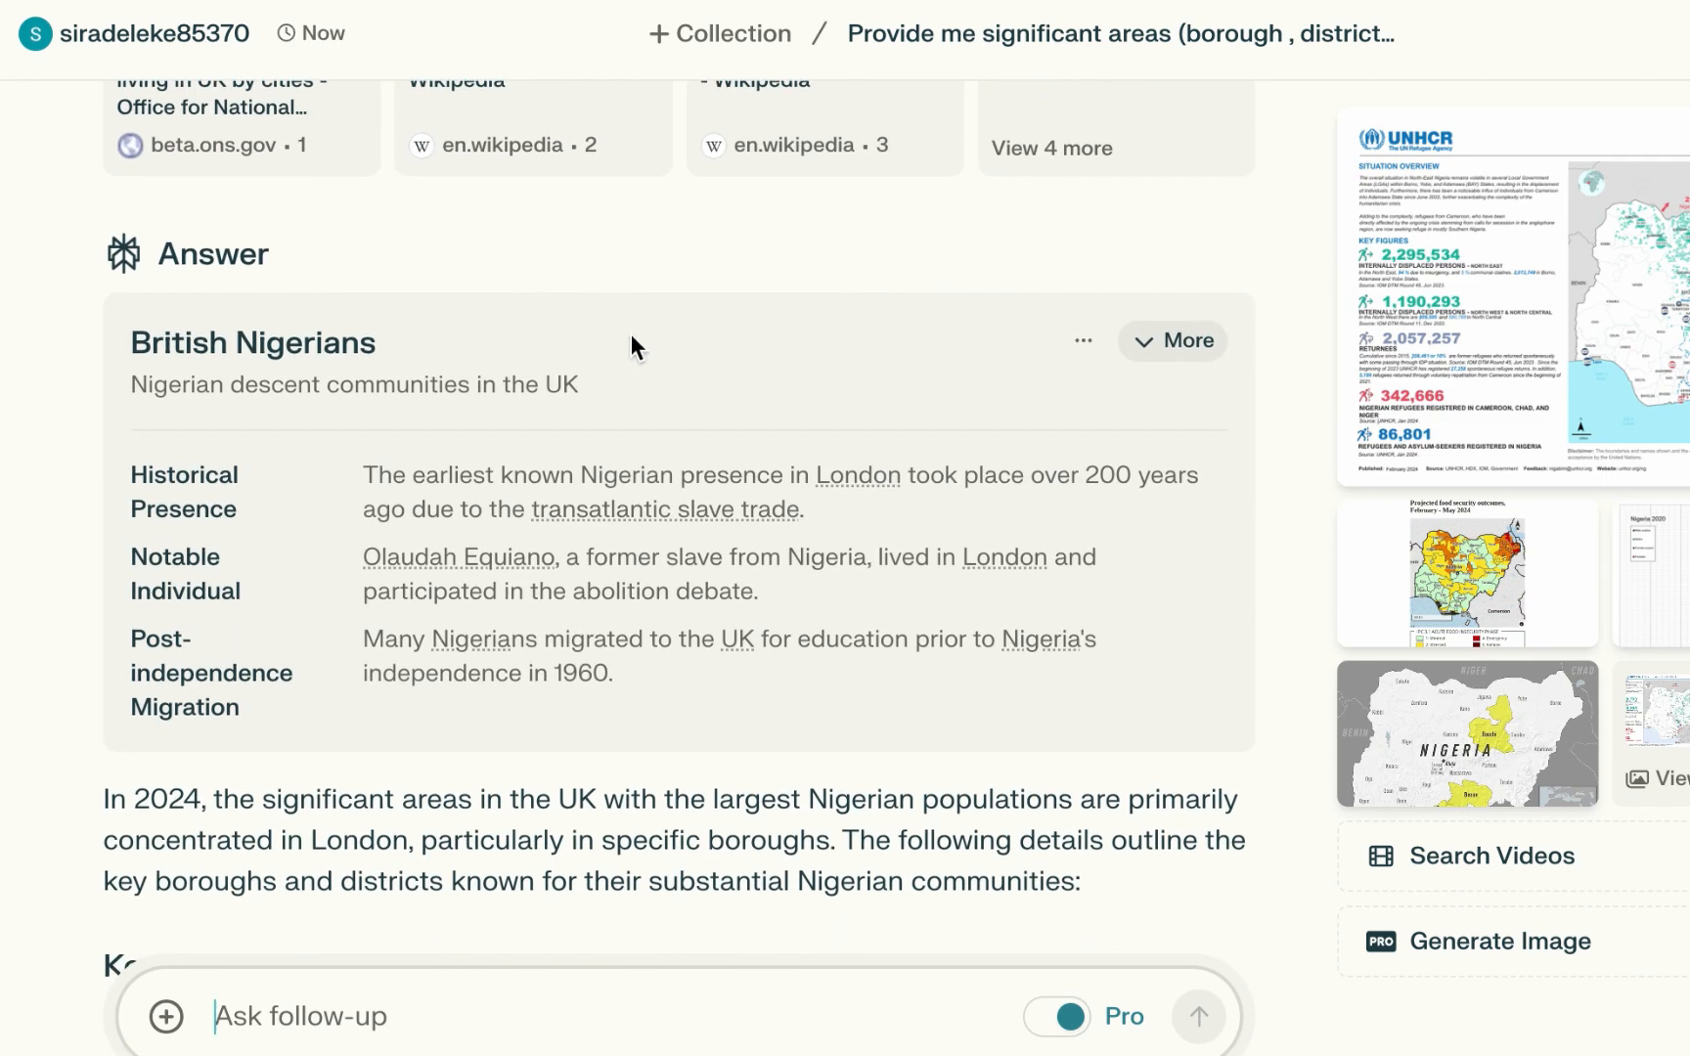
{"action": "scroll", "coordinate": [631, 335], "scroll_direction": "down", "scroll_amount": 4}
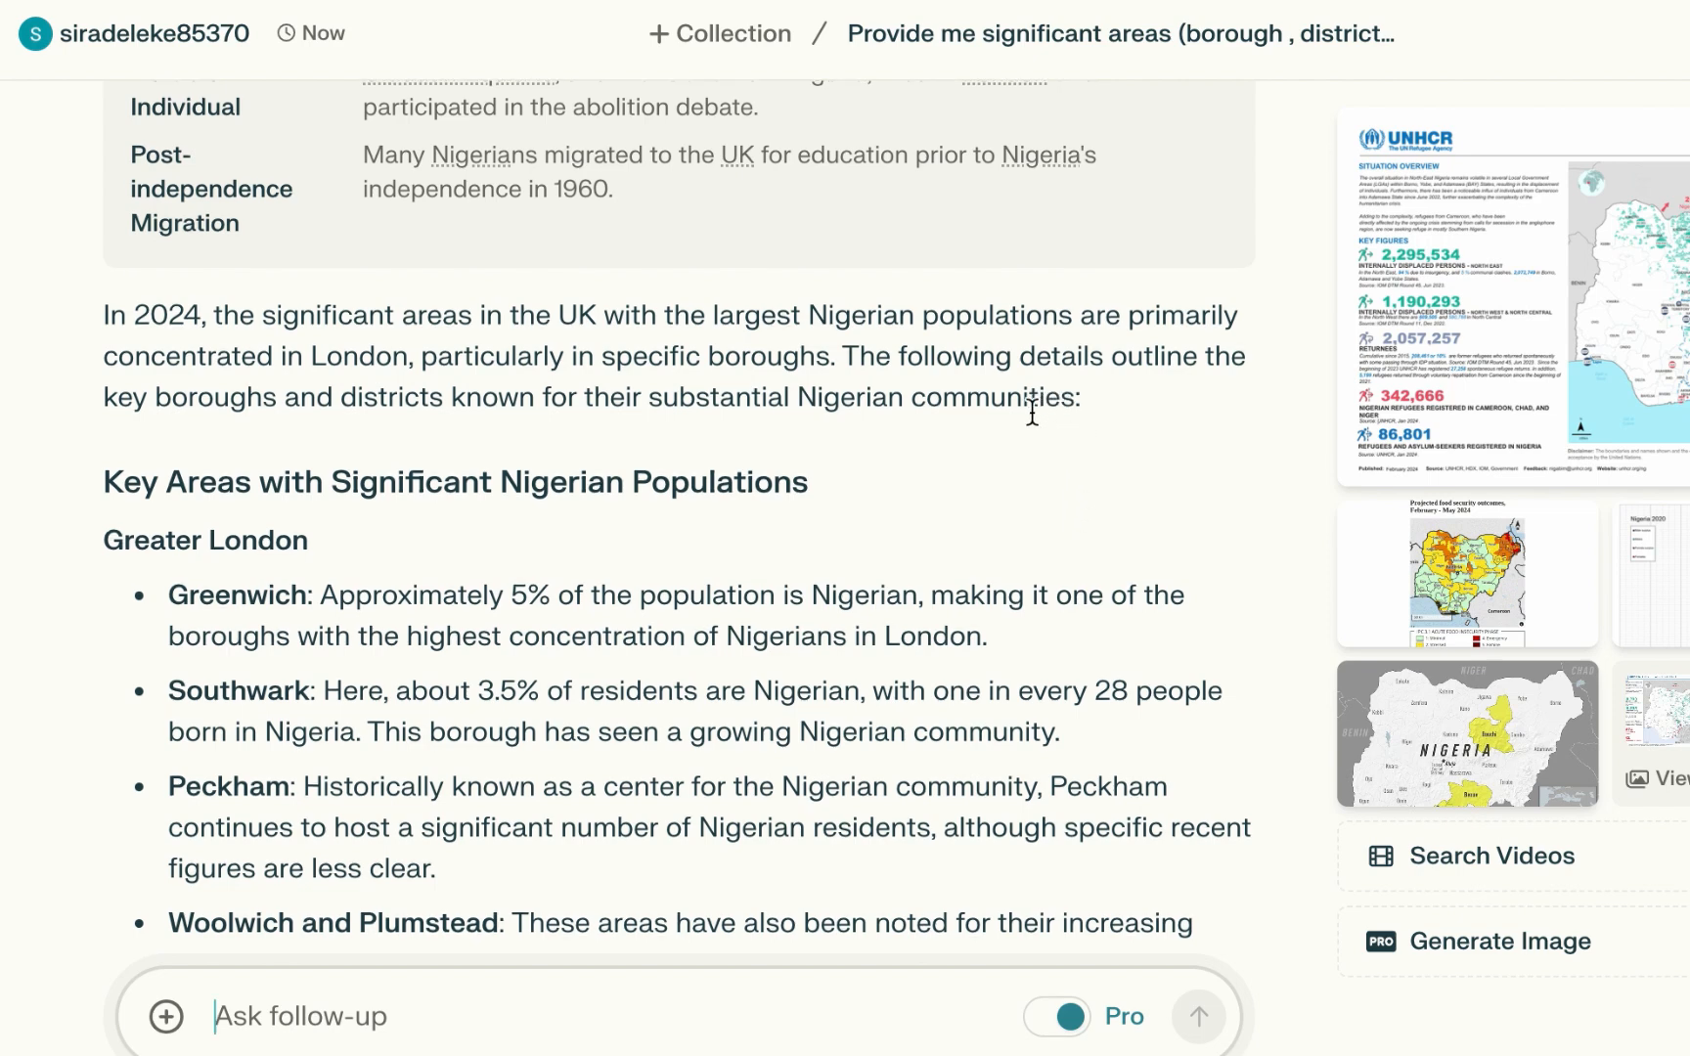
{"action": "scroll", "coordinate": [1022, 416], "scroll_direction": "down", "scroll_amount": 1}
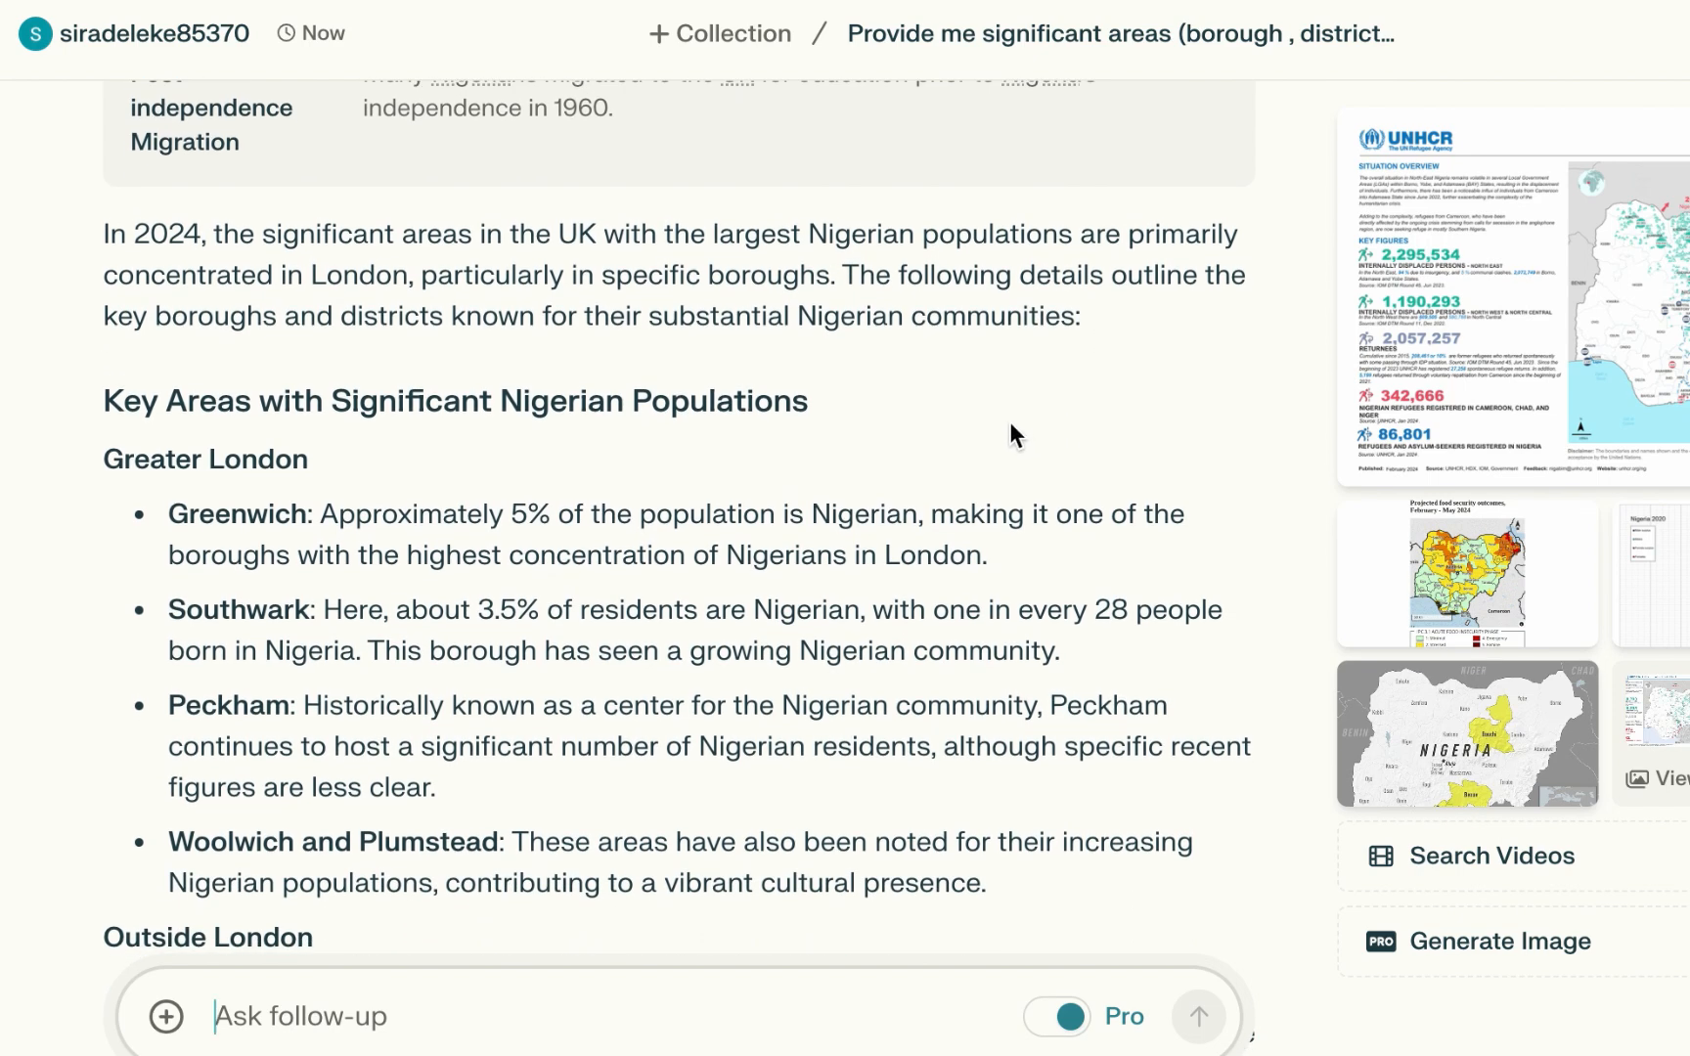
{"action": "scroll", "coordinate": [1008, 428], "scroll_direction": "down", "scroll_amount": 2}
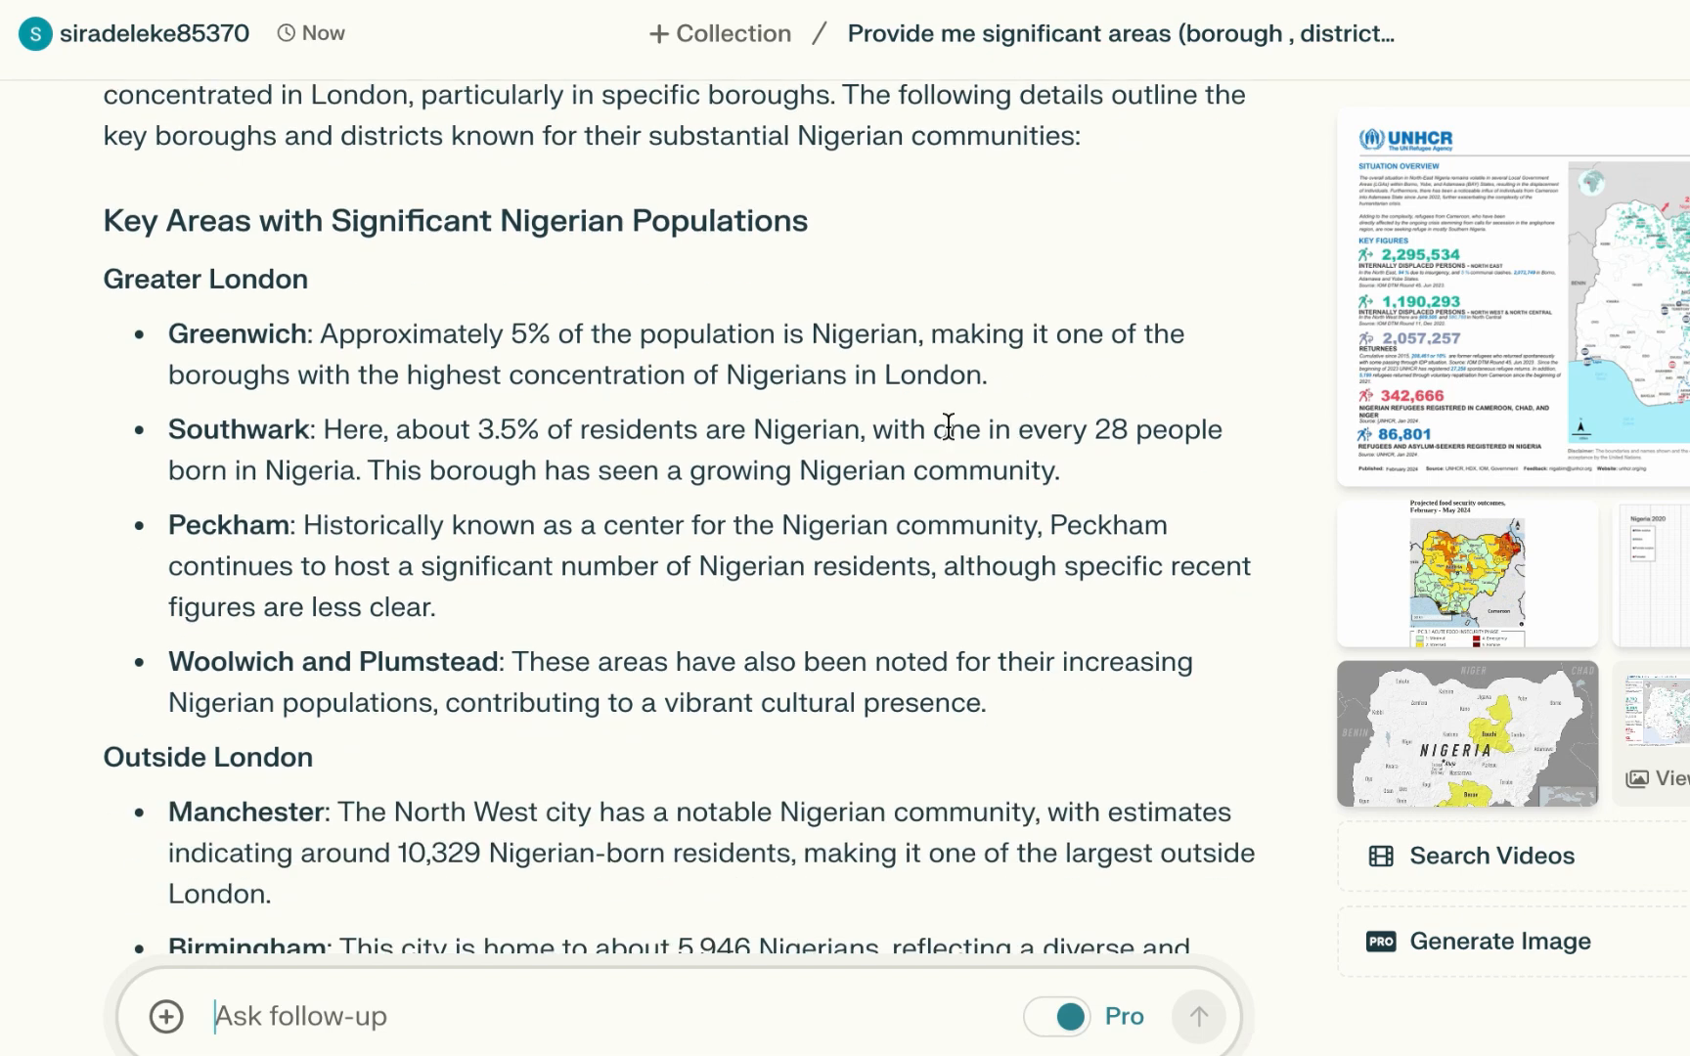
{"action": "scroll", "coordinate": [144, 252], "scroll_direction": "down", "scroll_amount": 1}
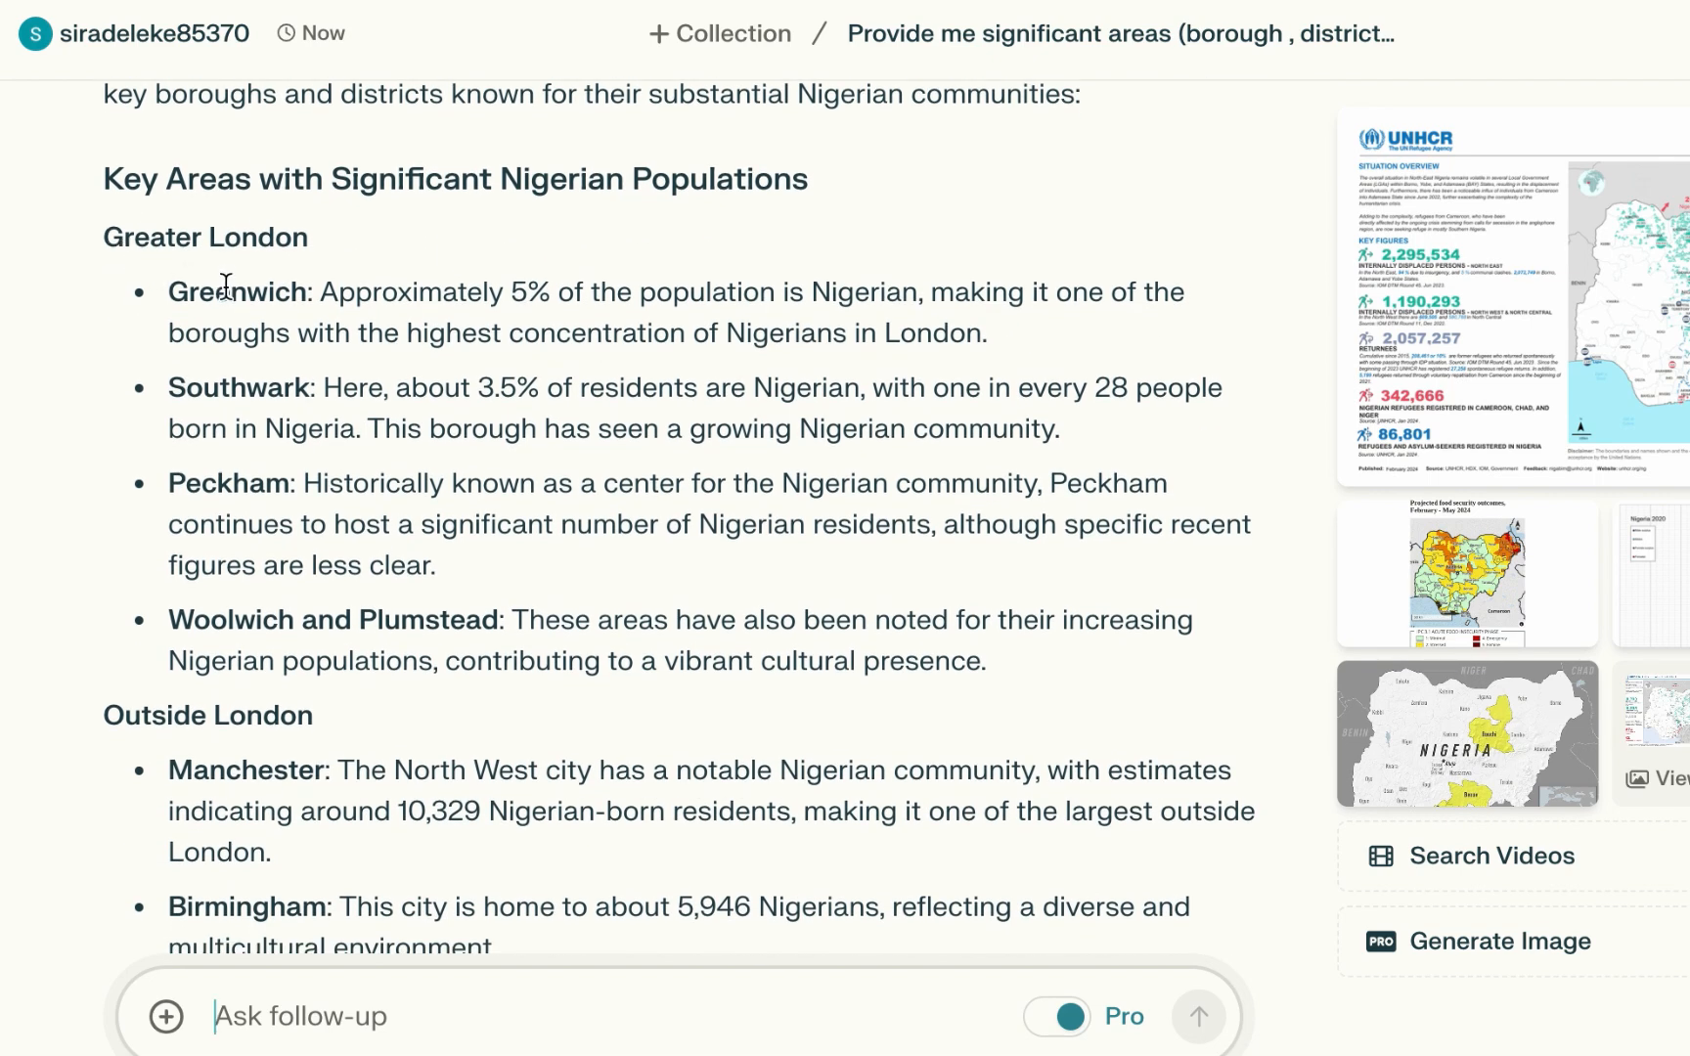
{"action": "triple_click", "coordinate": [223, 289]}
{"action": "double_click", "coordinate": [223, 289]}
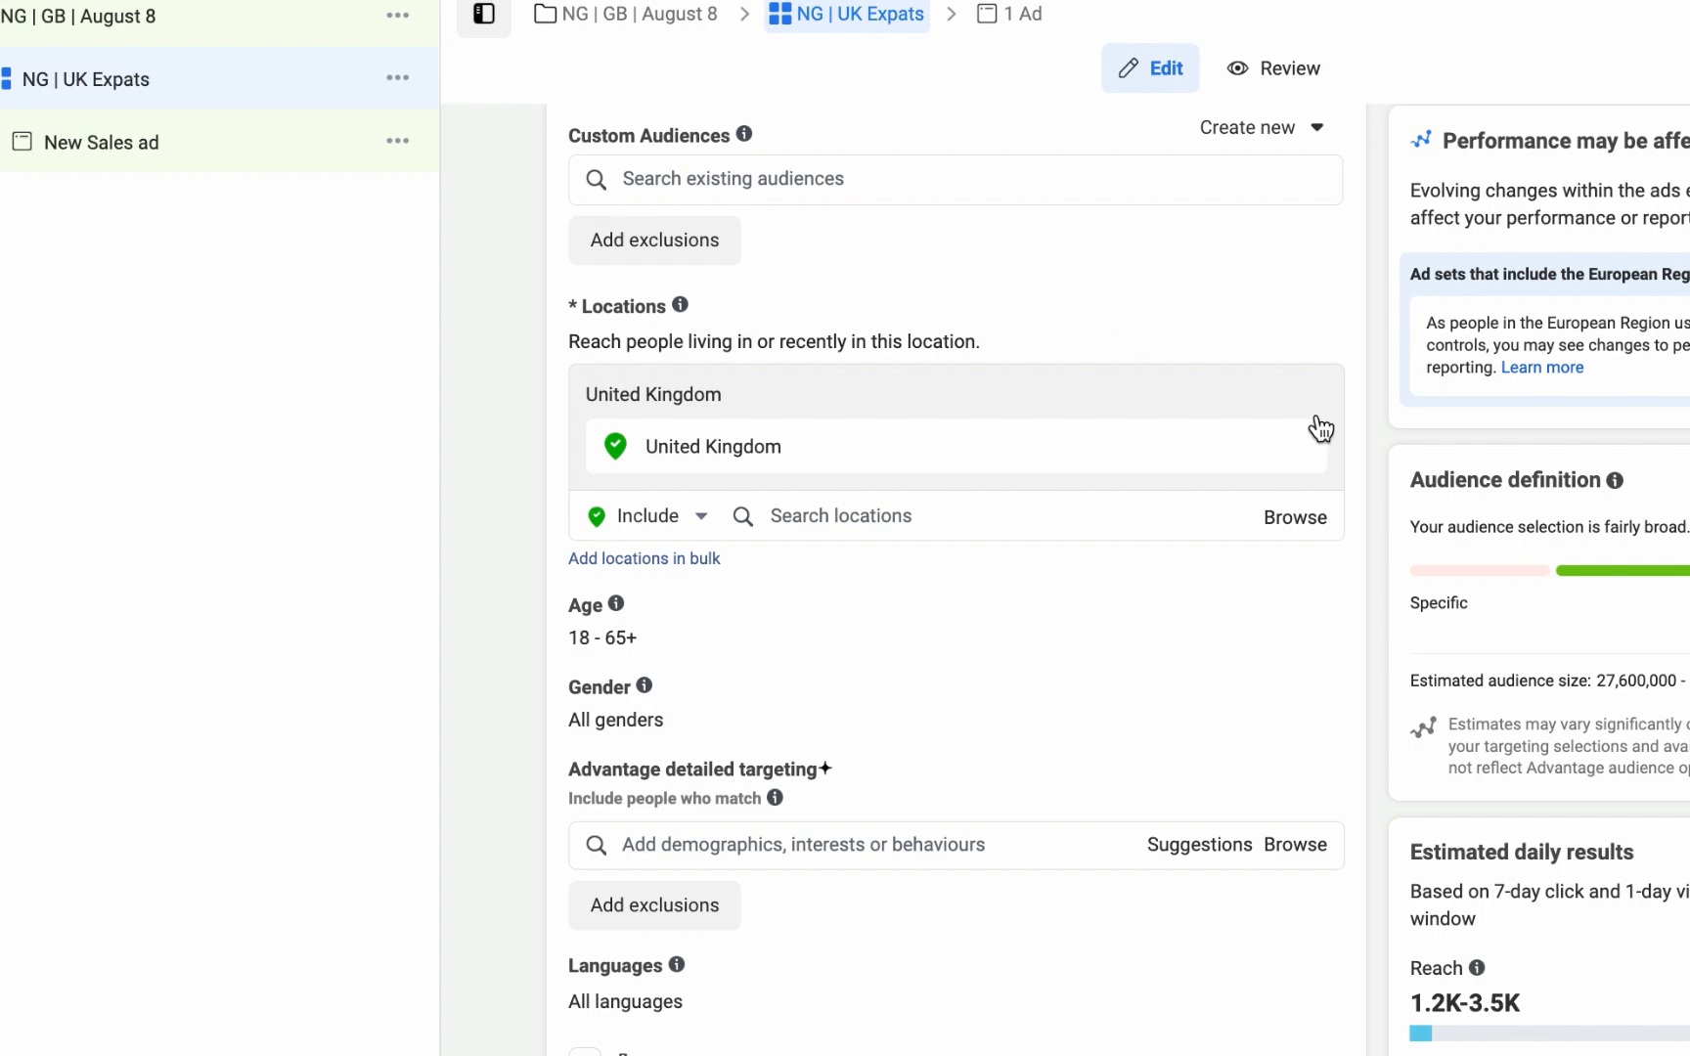
Switch to the NG | UK Expats ad set in Ads Manager and remove United Kingdom from the audience's locations.
{"action": "scroll", "coordinate": [1316, 426], "scroll_direction": "down", "scroll_amount": 5}
{"action": "scroll", "coordinate": [1254, 377], "scroll_direction": "up", "scroll_amount": 5}
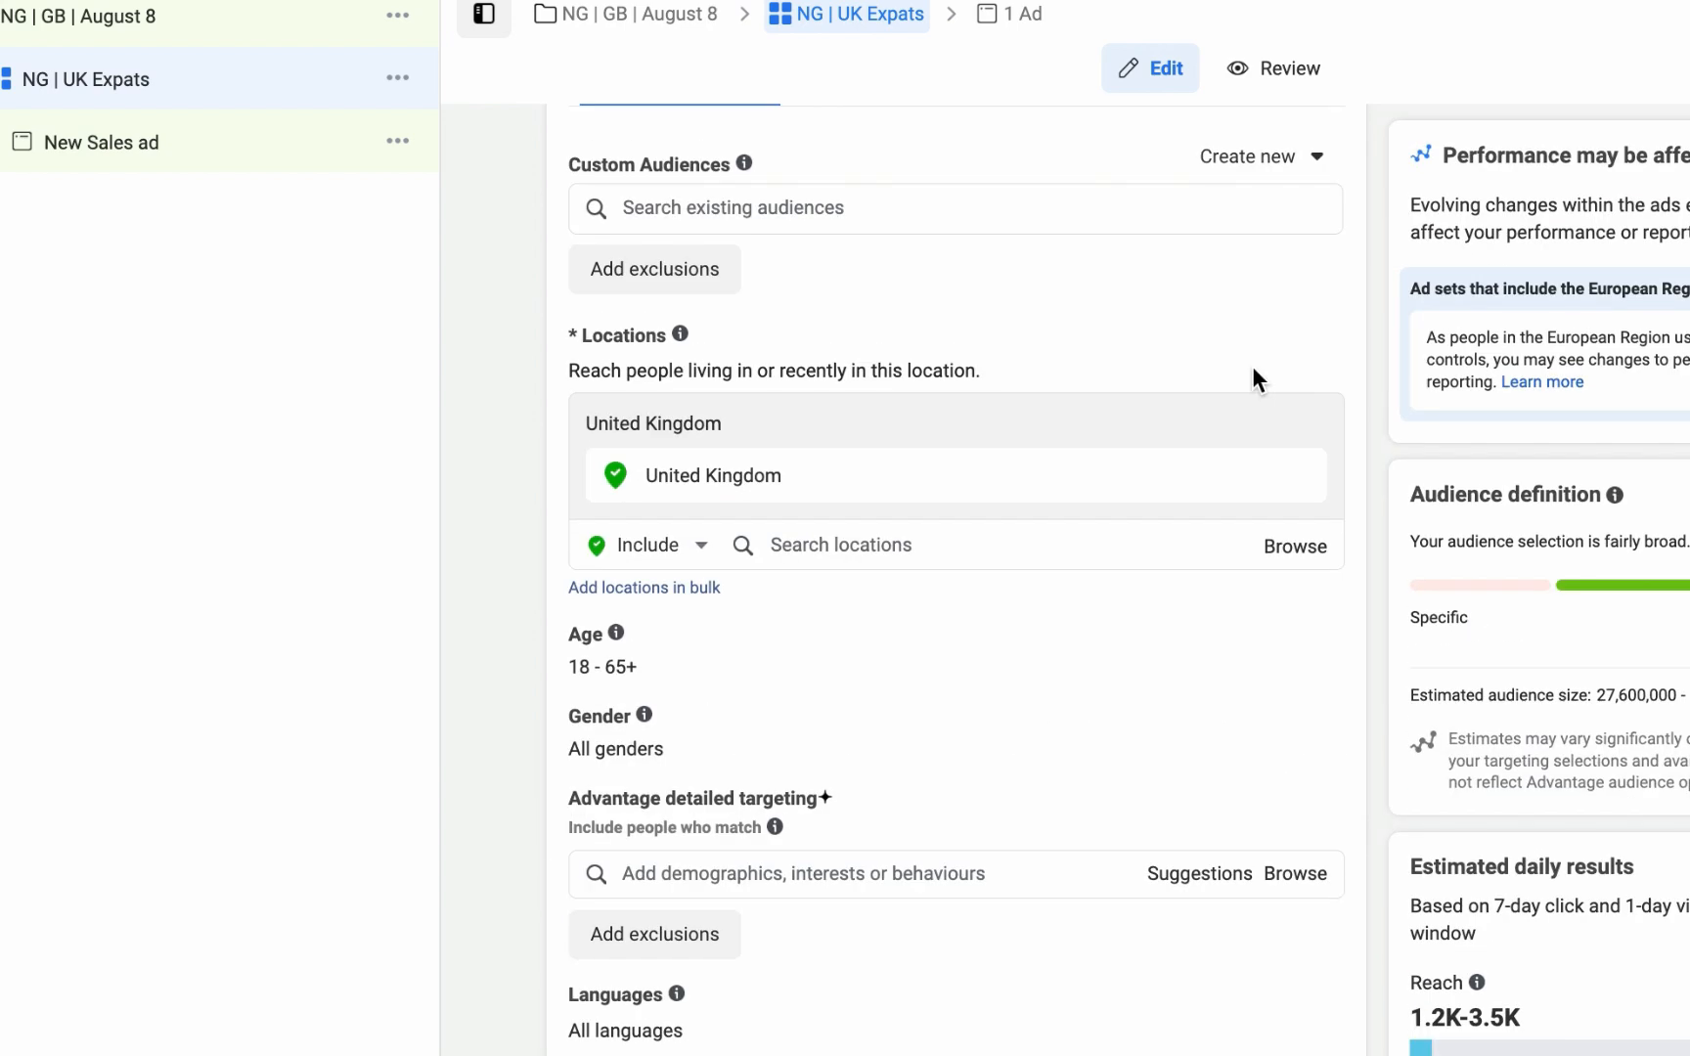
{"action": "left_click", "coordinate": [1300, 476]}
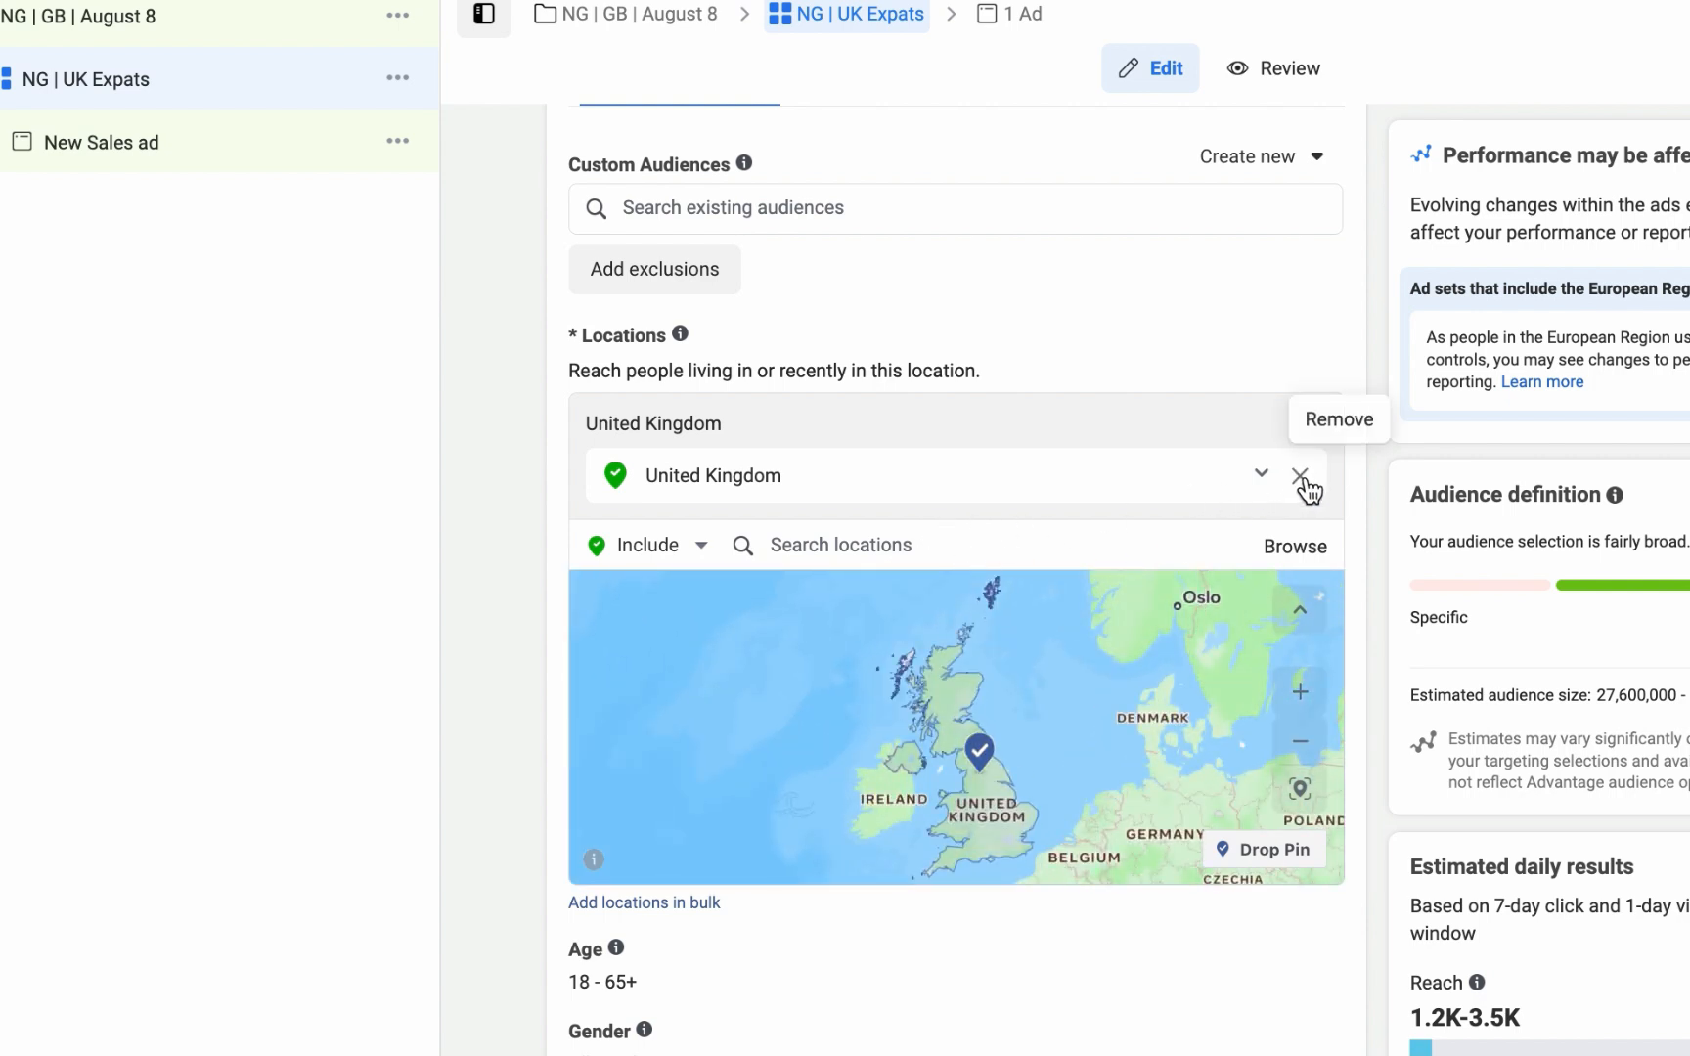
{"action": "left_click", "coordinate": [1300, 476]}
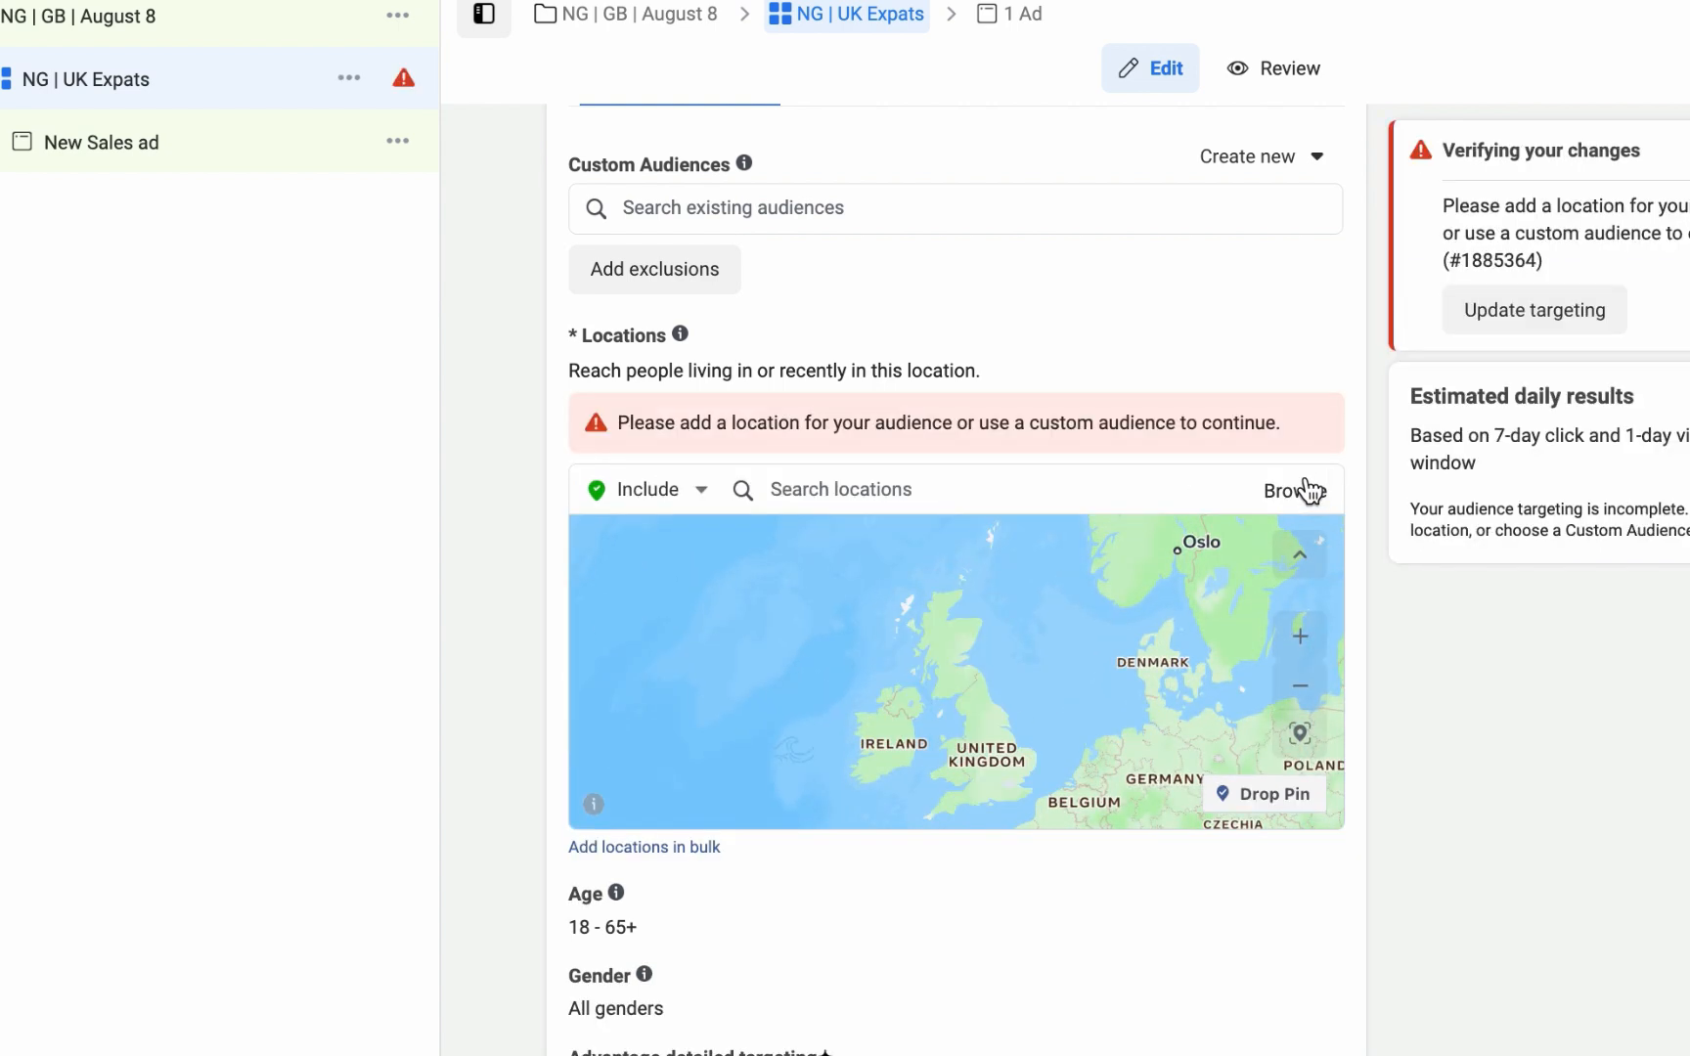
Include Woolwich Riverside, found by searching for Greenwich, and the Peckham, England neighbourhood in the audience's locations.
{"action": "left_click", "coordinate": [939, 480]}
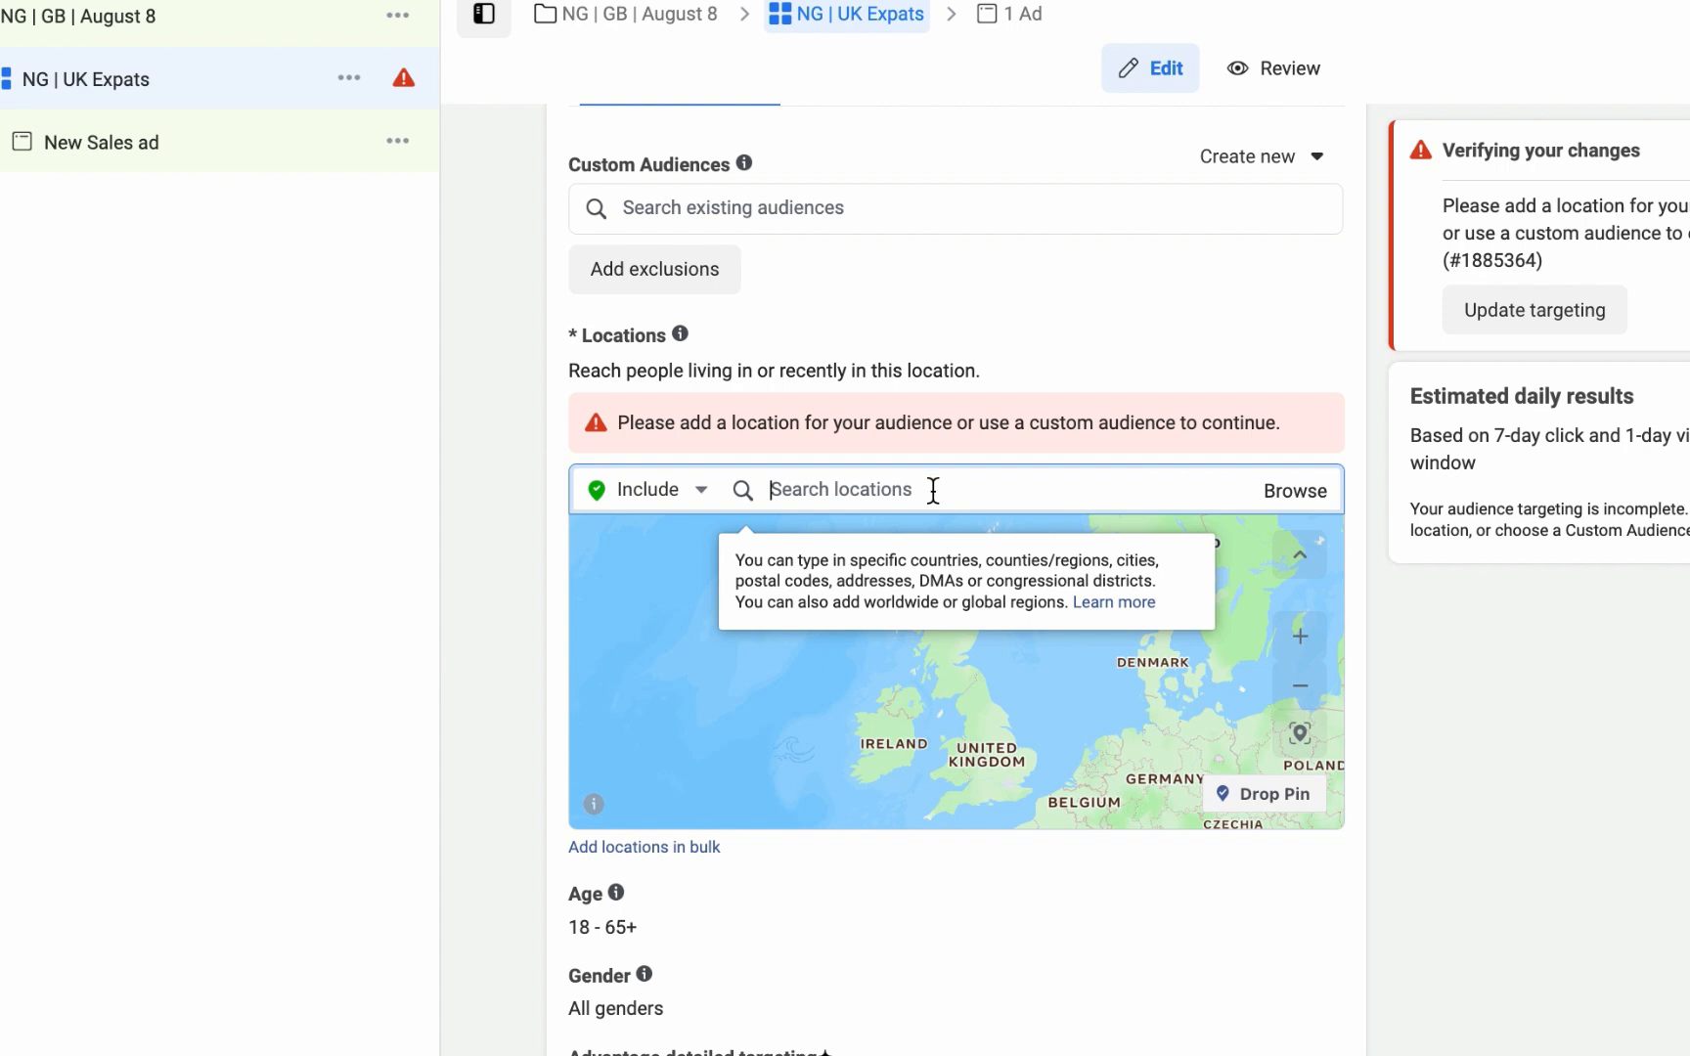
{"action": "type", "text": "Greenwich"}
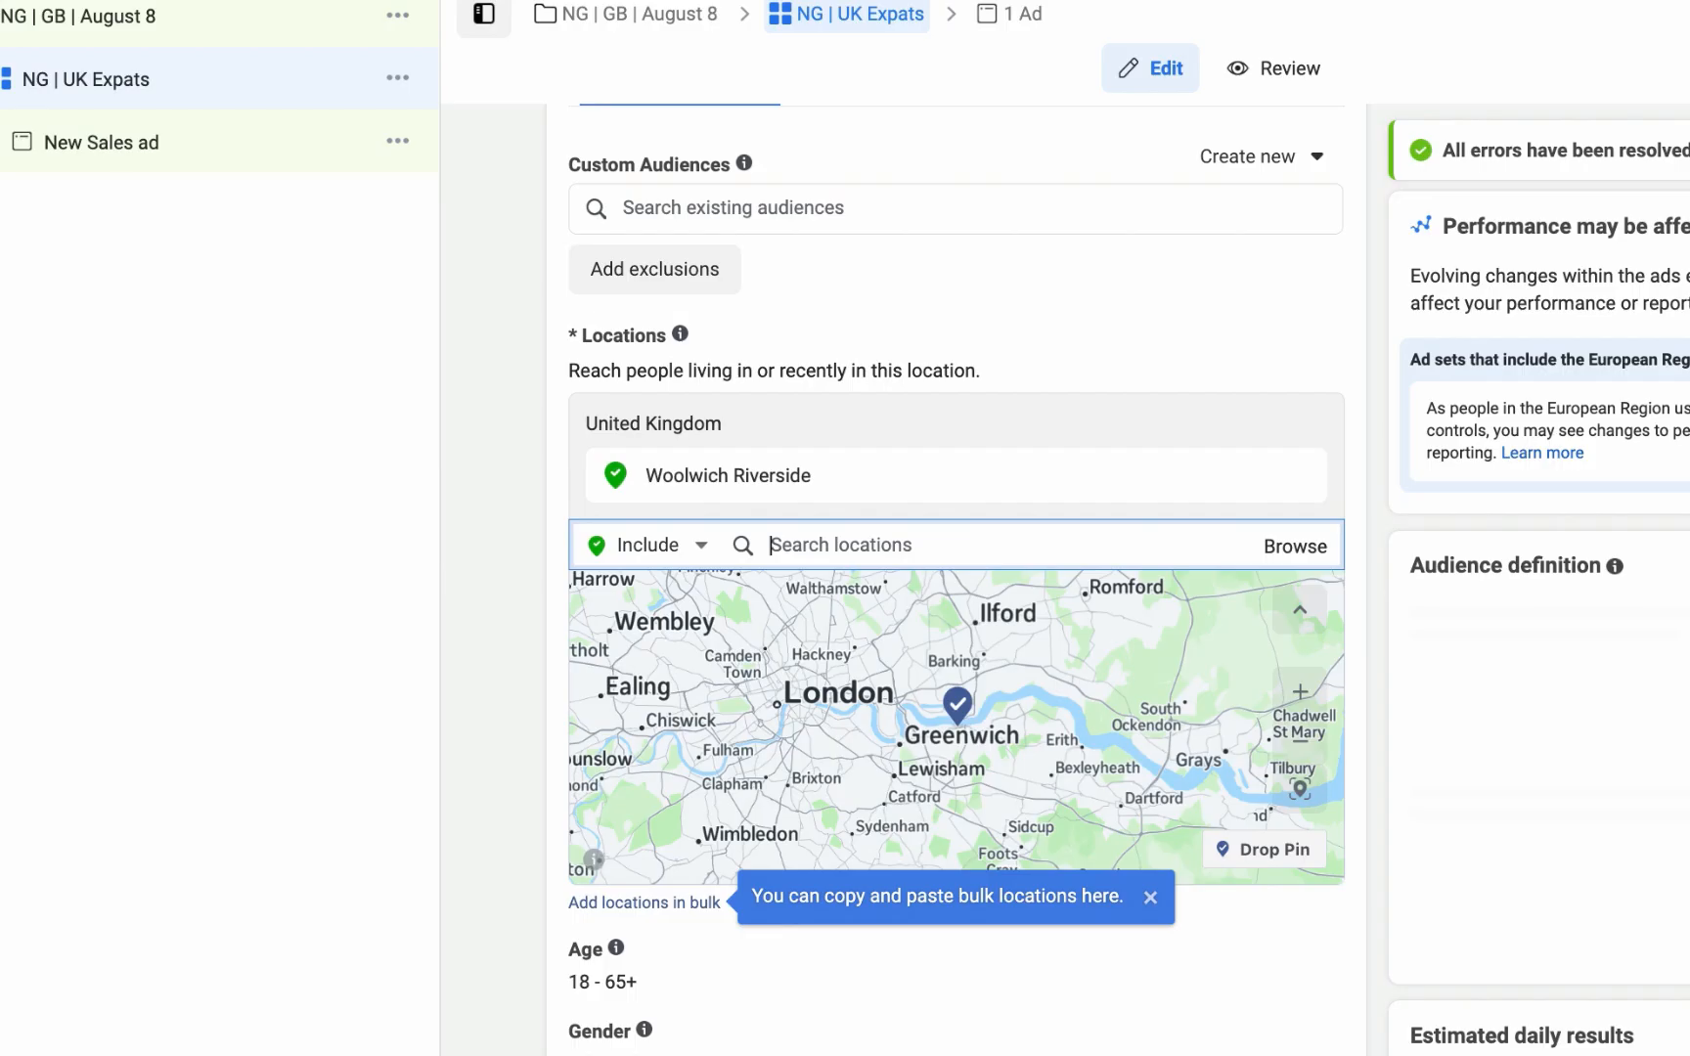
{"action": "left_click", "coordinate": [877, 545]}
{"action": "type", "text": "Peckham"}
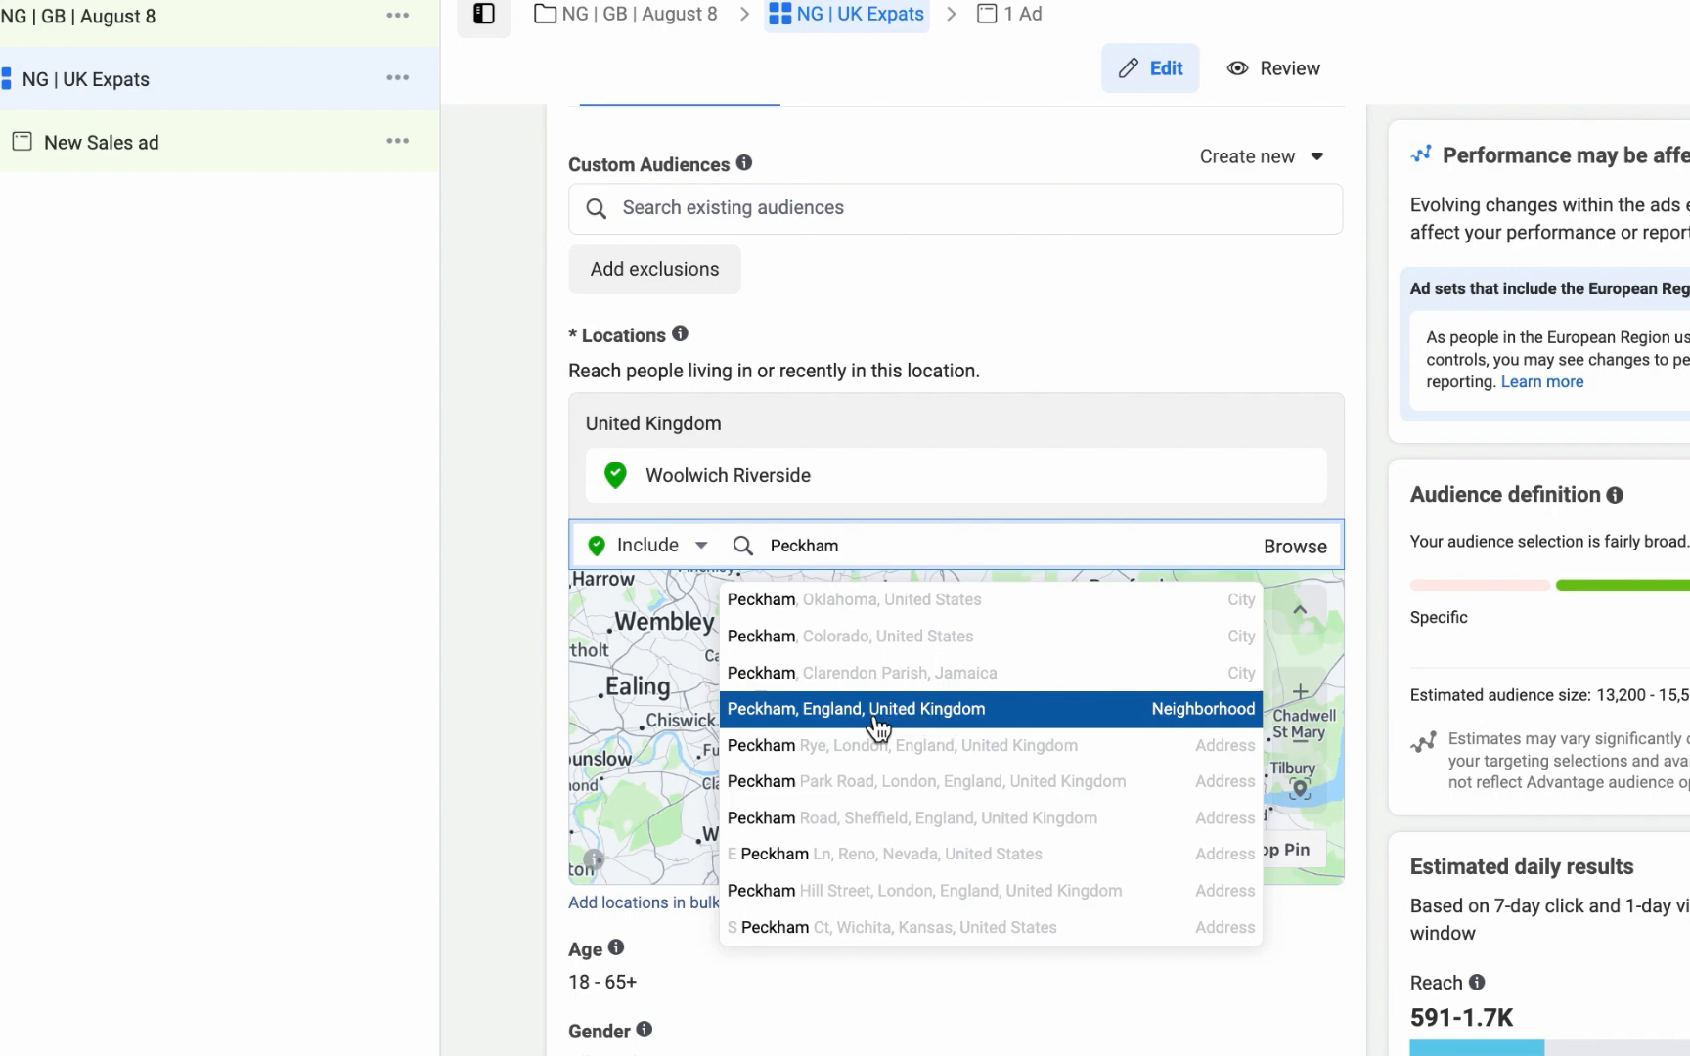
{"action": "left_click", "coordinate": [783, 719]}
Include the cities of Manchester, England and Birmingham, England in the audience's locations.
{"action": "type", "text": "Manchester"}
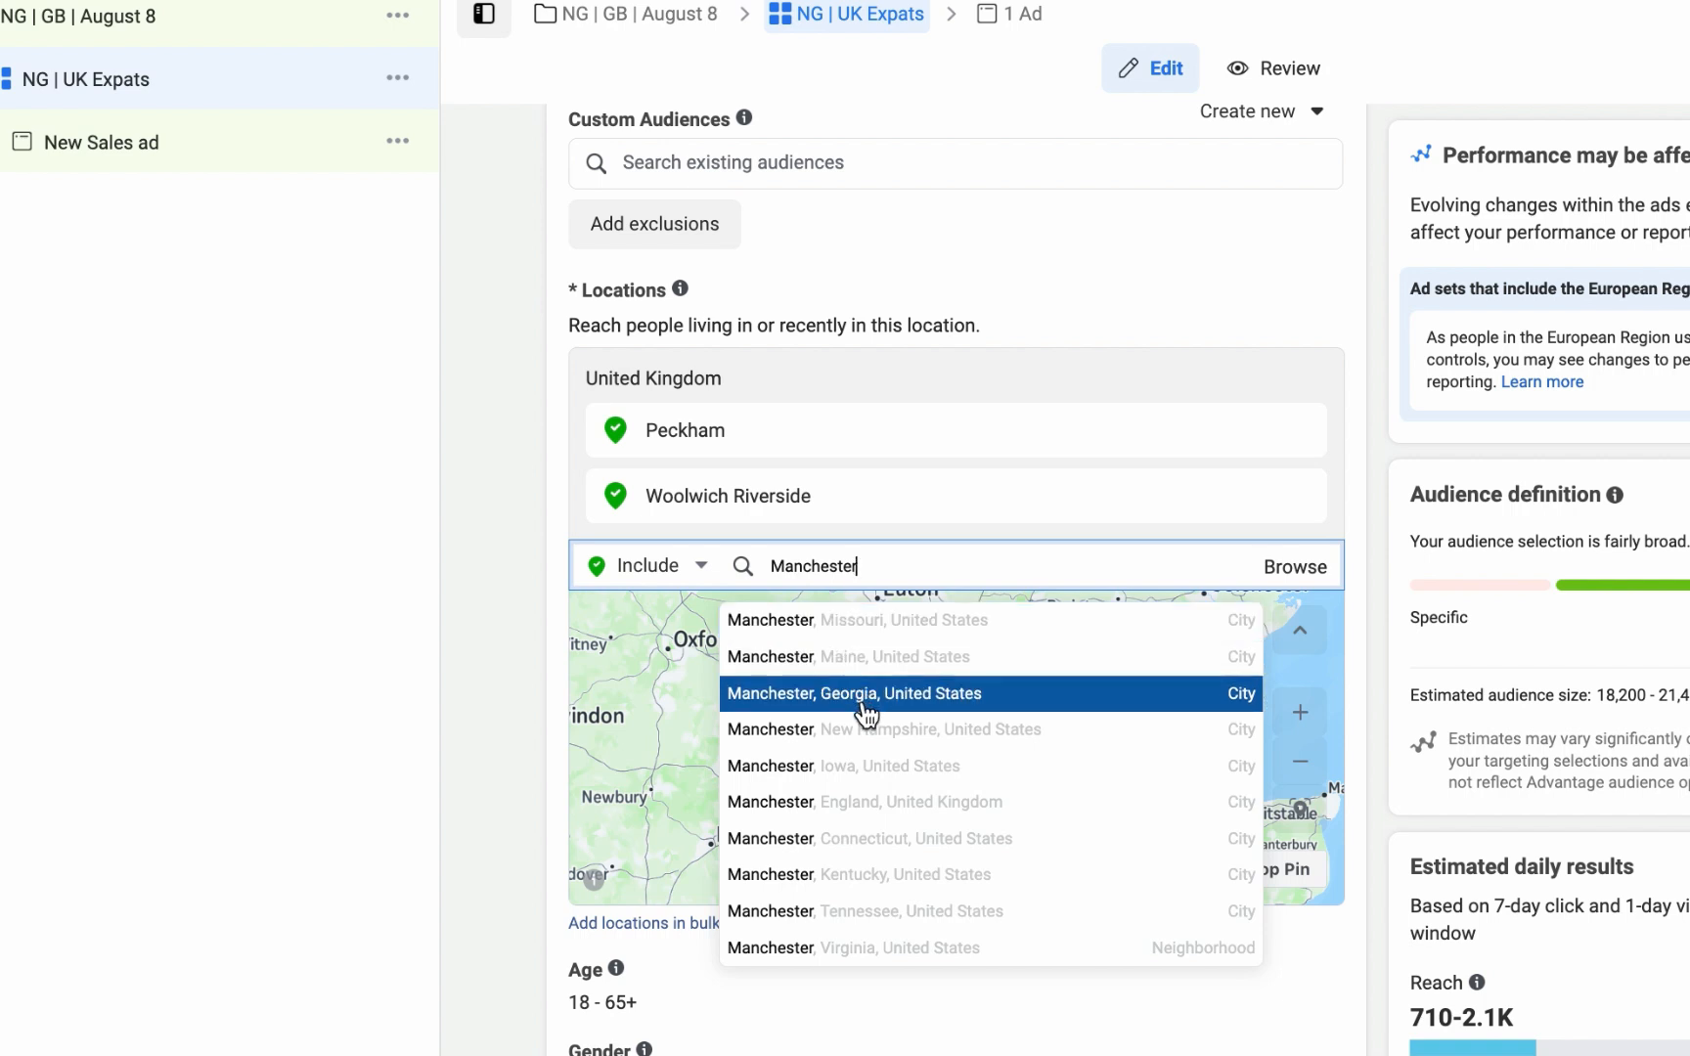
{"action": "left_click", "coordinate": [961, 816]}
{"action": "type", "text": "Birmingham"}
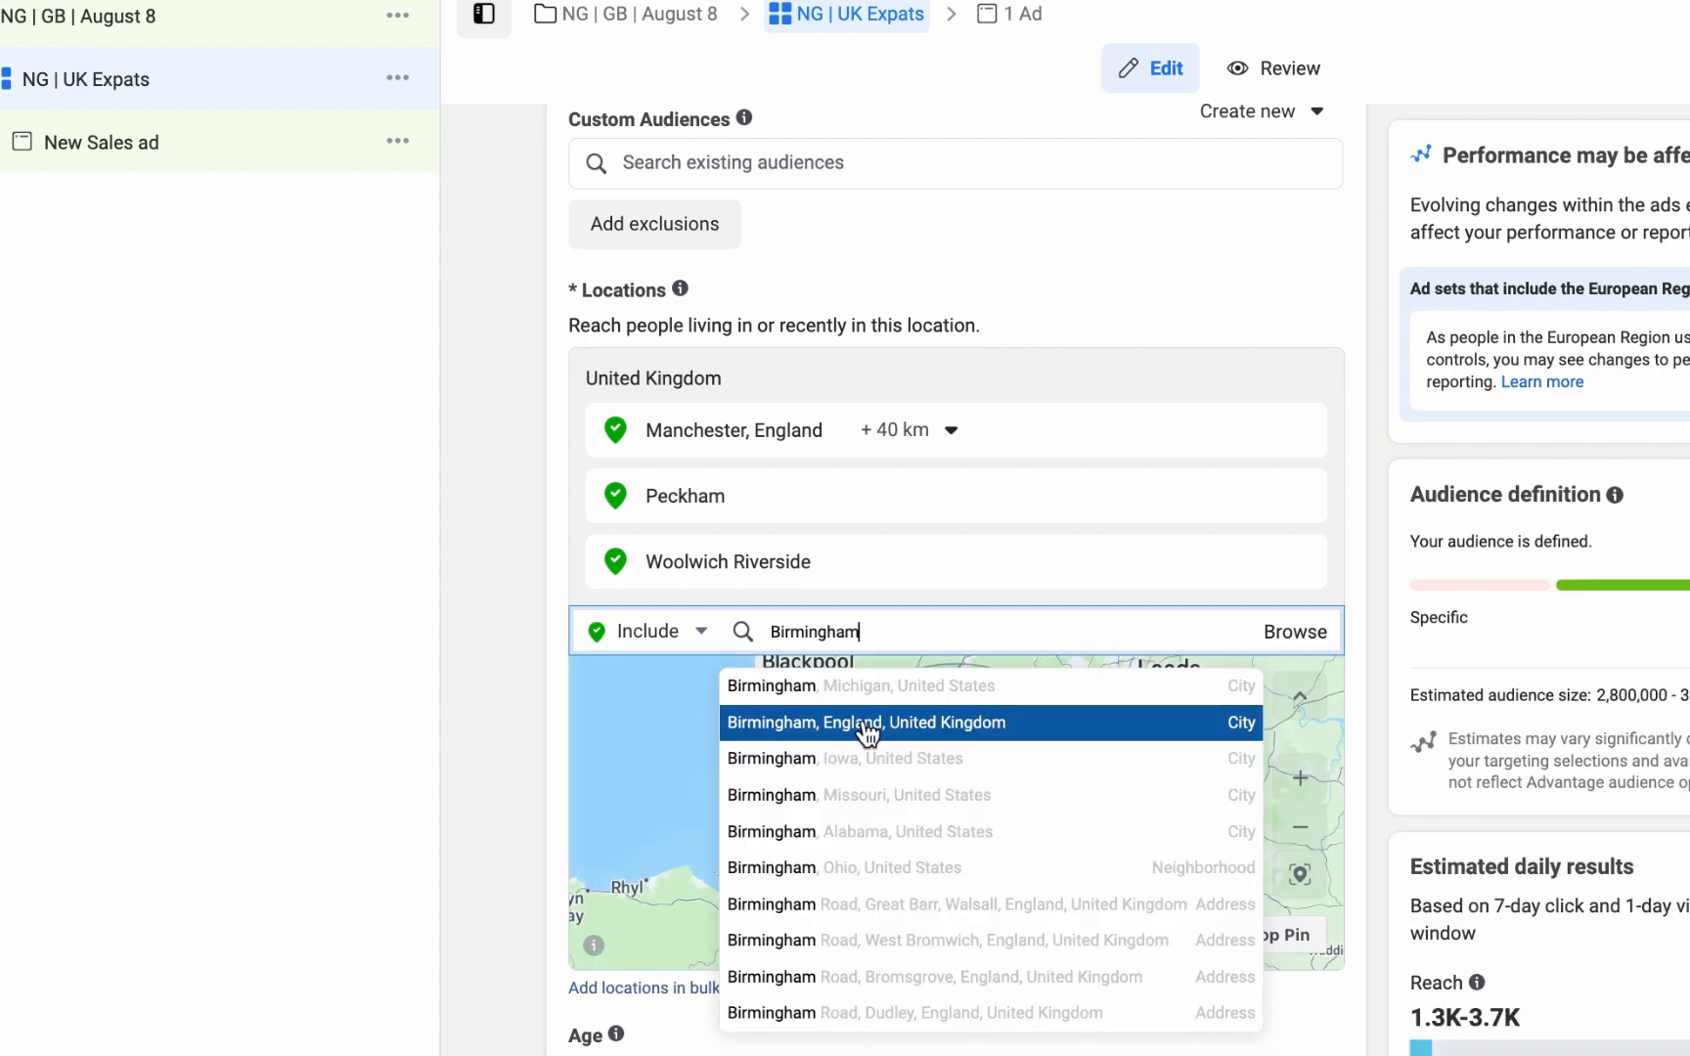
{"action": "left_click", "coordinate": [865, 722]}
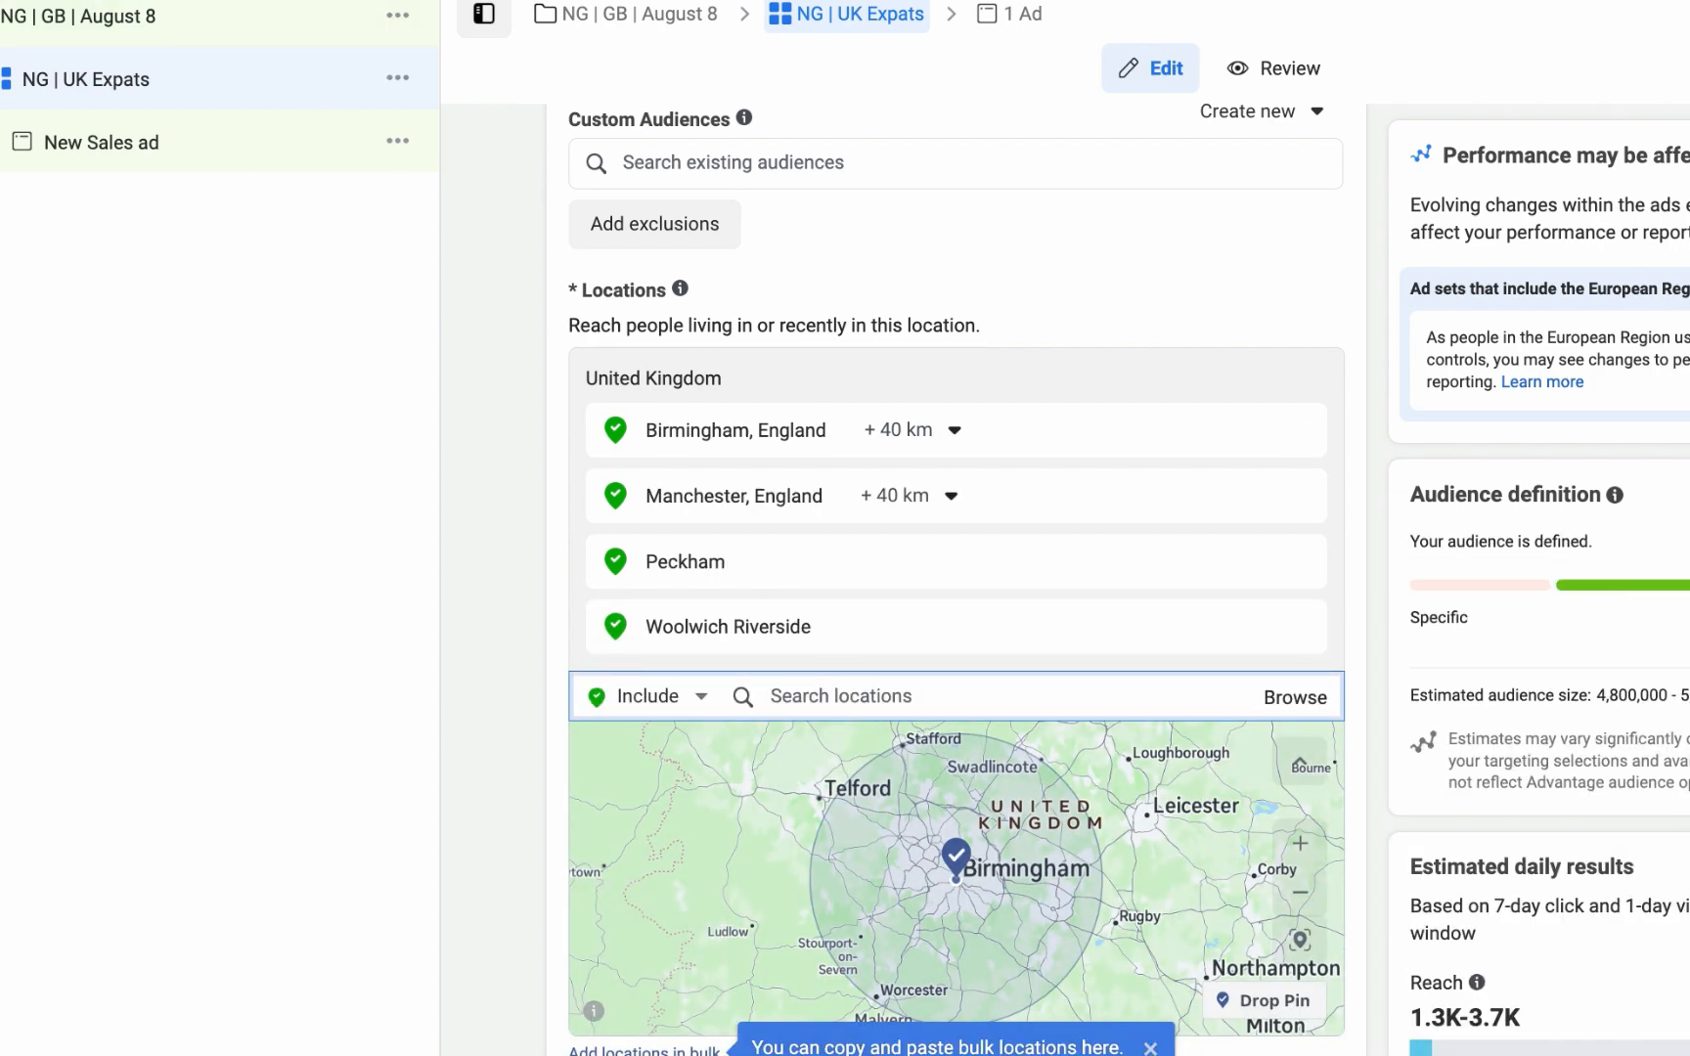
Copy Leeds from the Perplexity answer's areas outside London and include the city of Leeds, England in the ad set's locations.
{"action": "key", "text": "ctrl+Tab"}
{"action": "scroll", "coordinate": [664, 551], "scroll_direction": "down", "scroll_amount": 3}
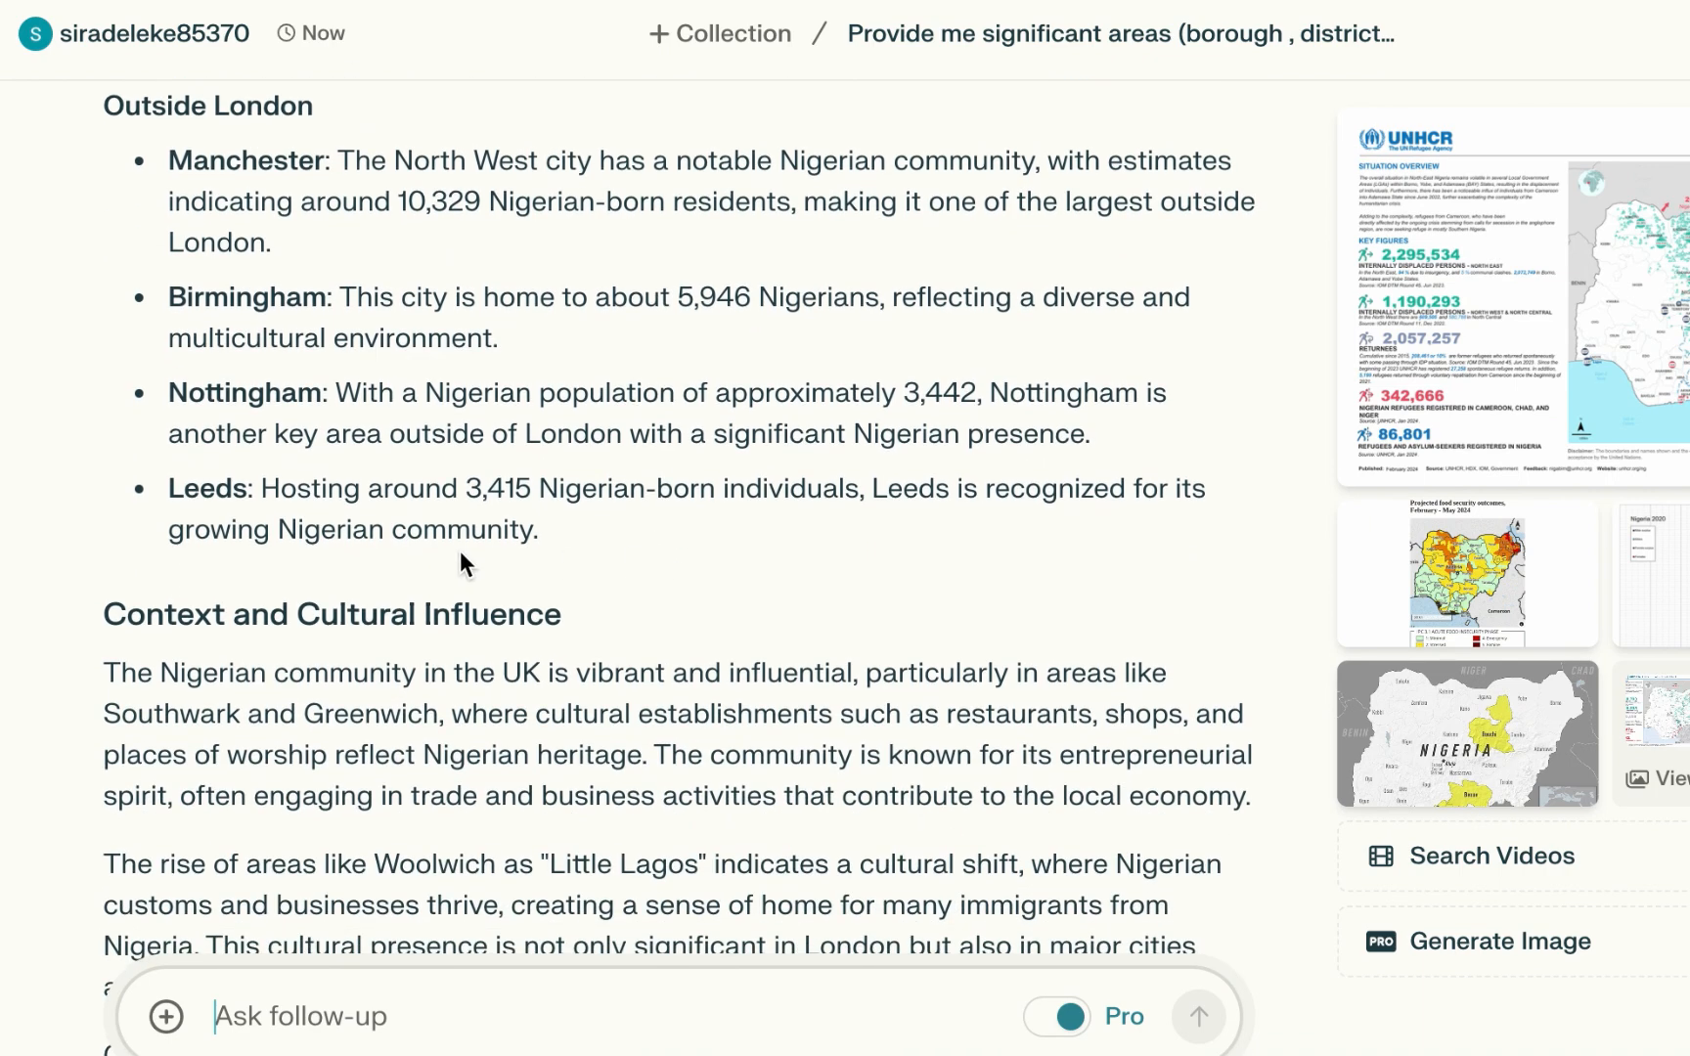
{"action": "double_click", "coordinate": [217, 486]}
{"action": "key", "text": "ctrl+c"}
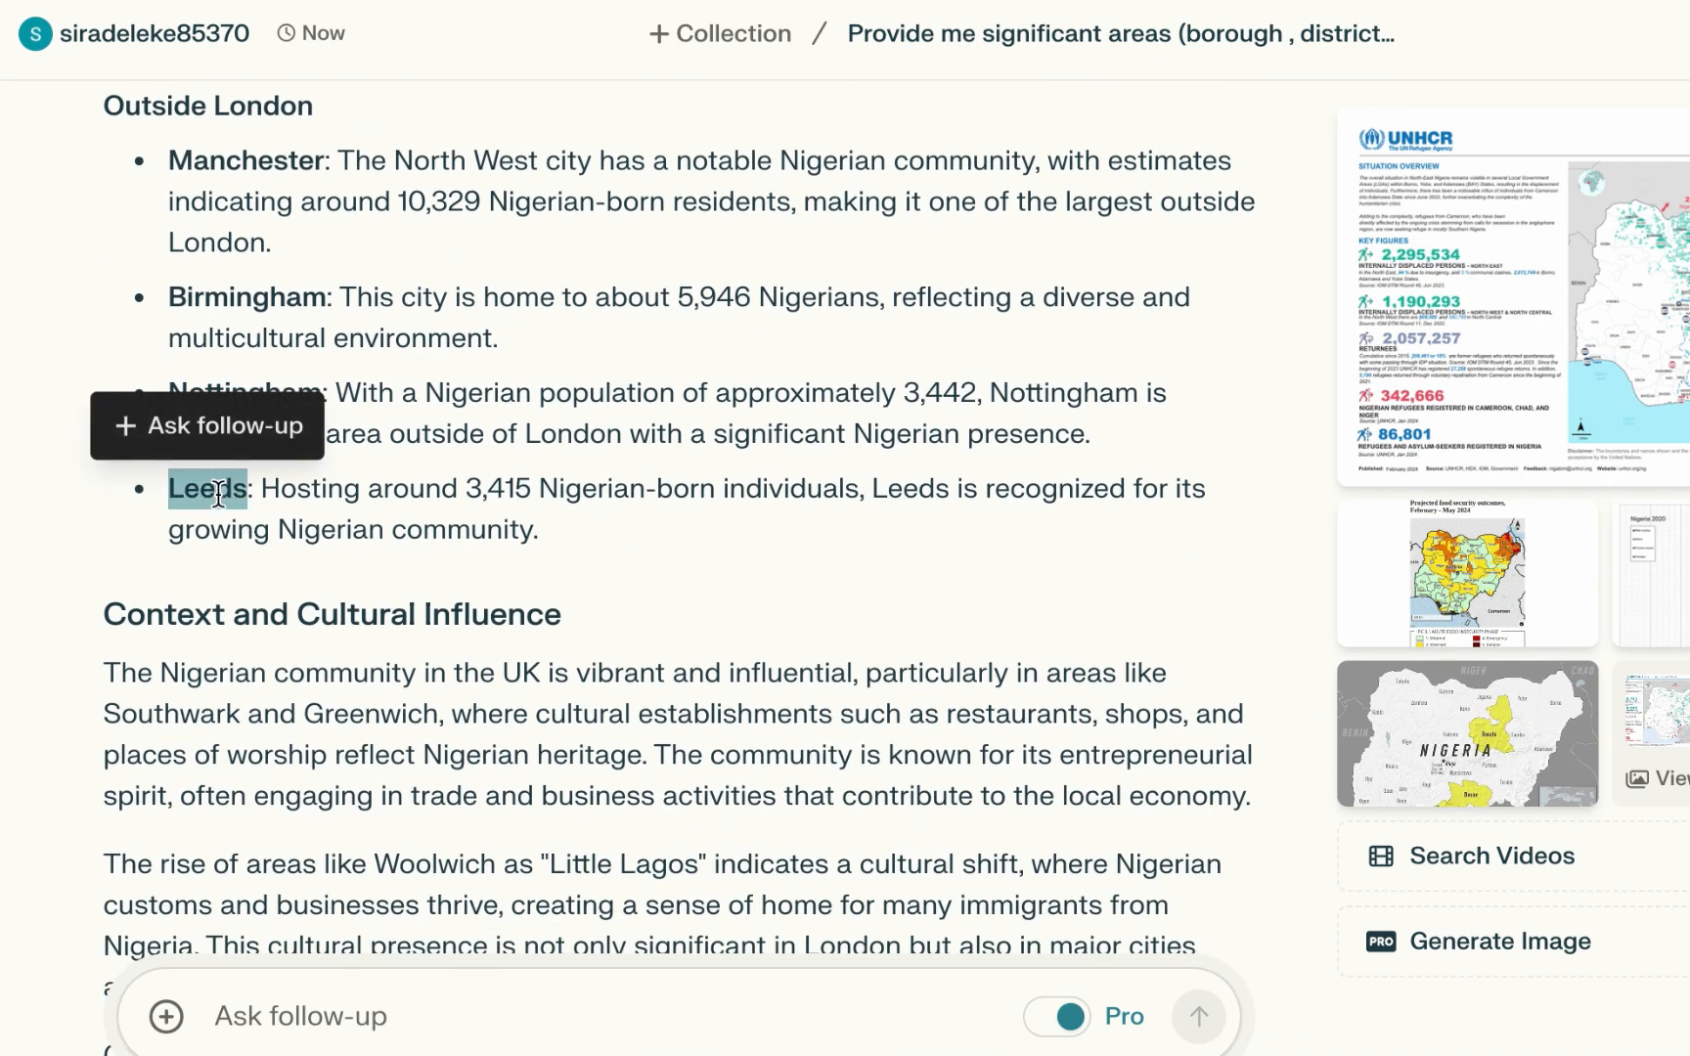
{"action": "scroll", "coordinate": [539, 577], "scroll_direction": "down", "scroll_amount": 8}
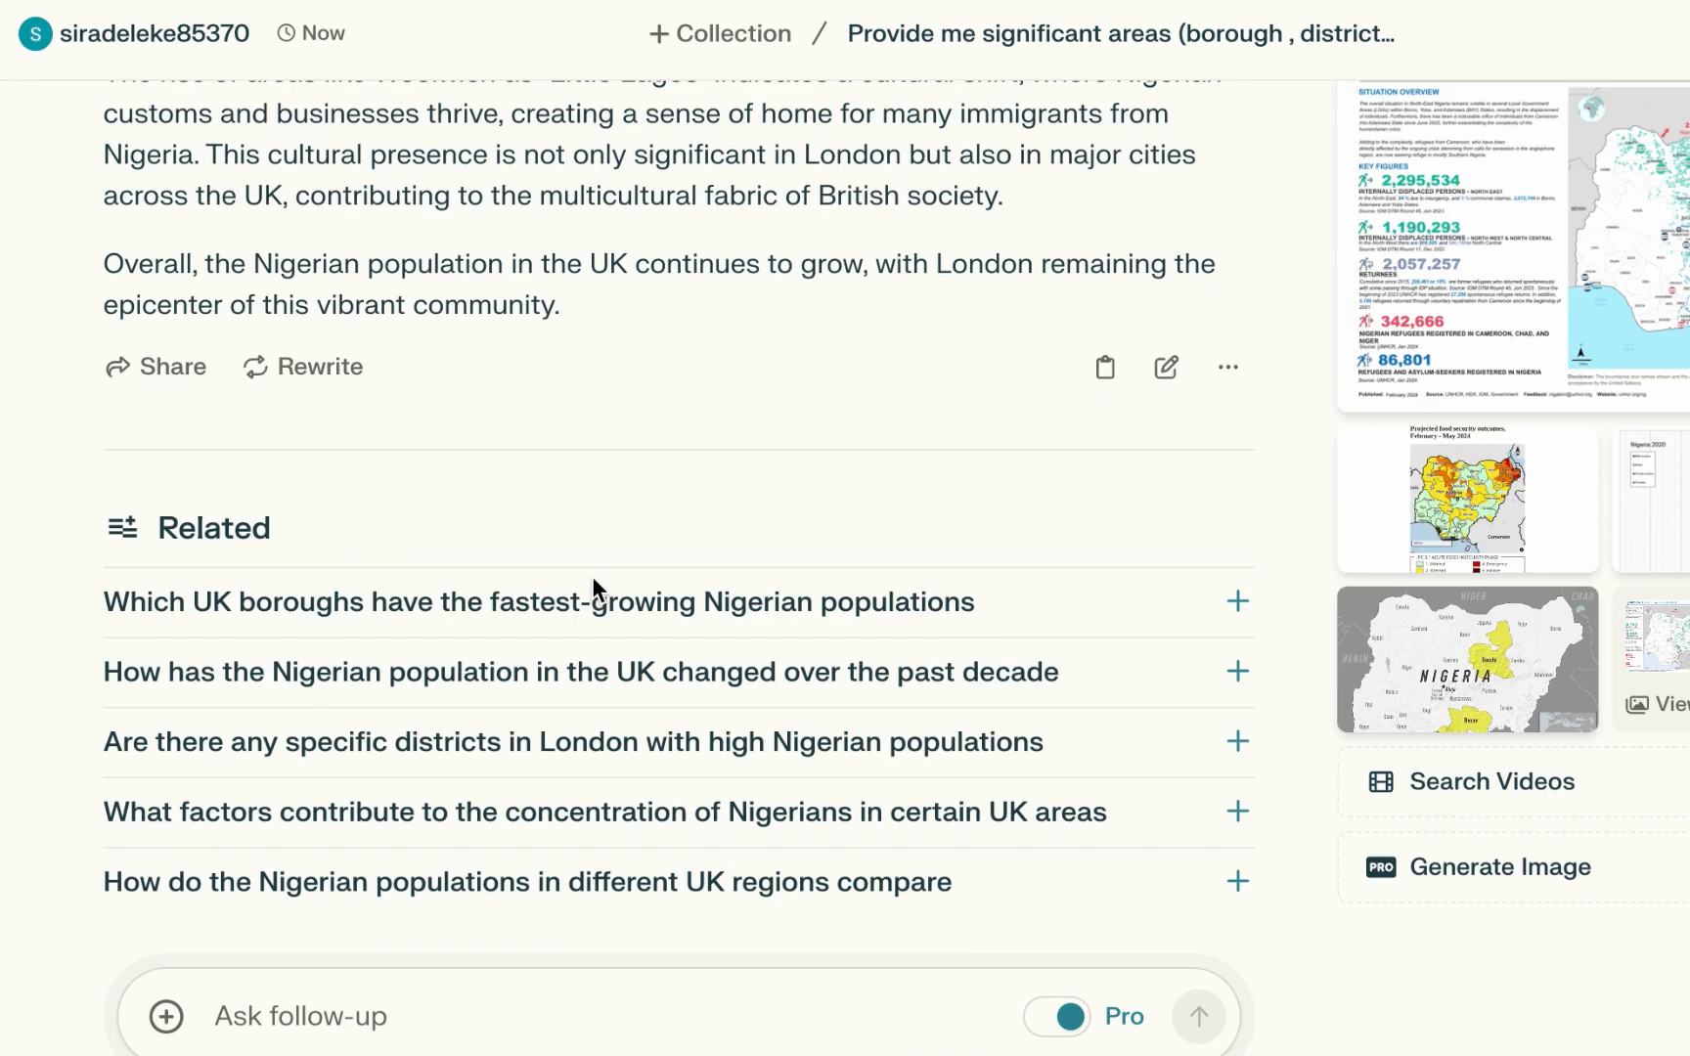
{"action": "scroll", "coordinate": [592, 576], "scroll_direction": "up", "scroll_amount": 10}
{"action": "key", "text": "ctrl+Tab"}
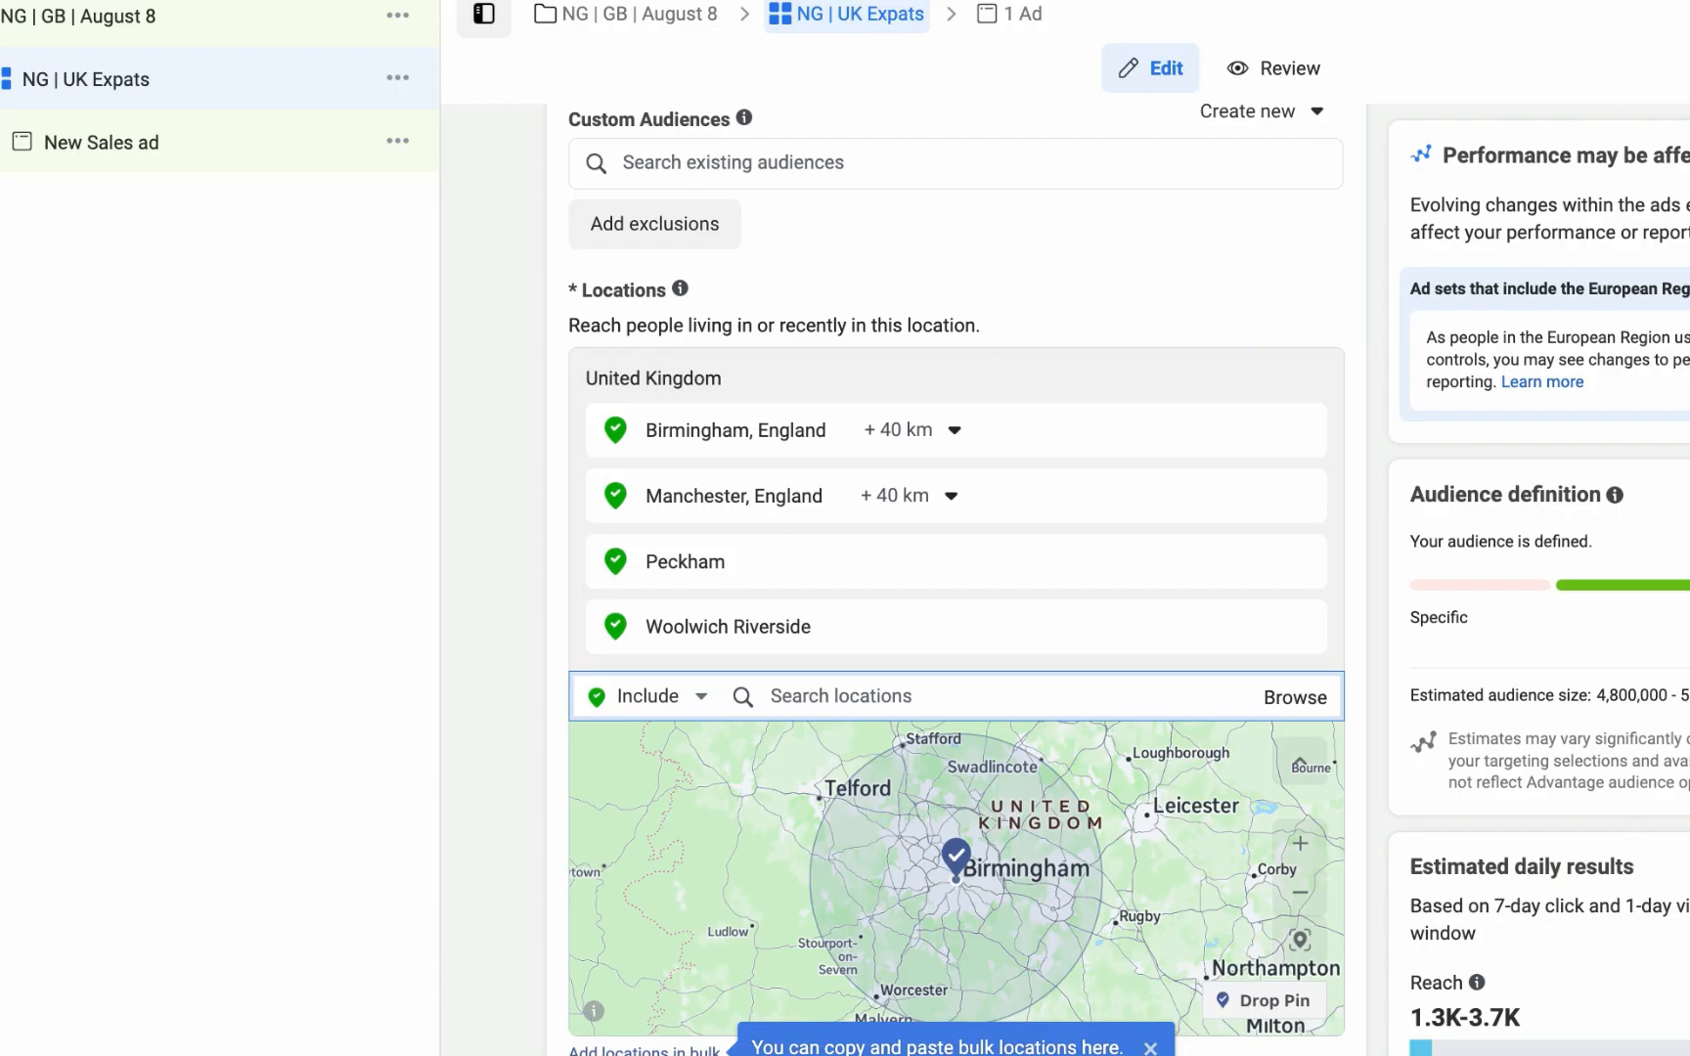
{"action": "key", "text": "ctrl+v"}
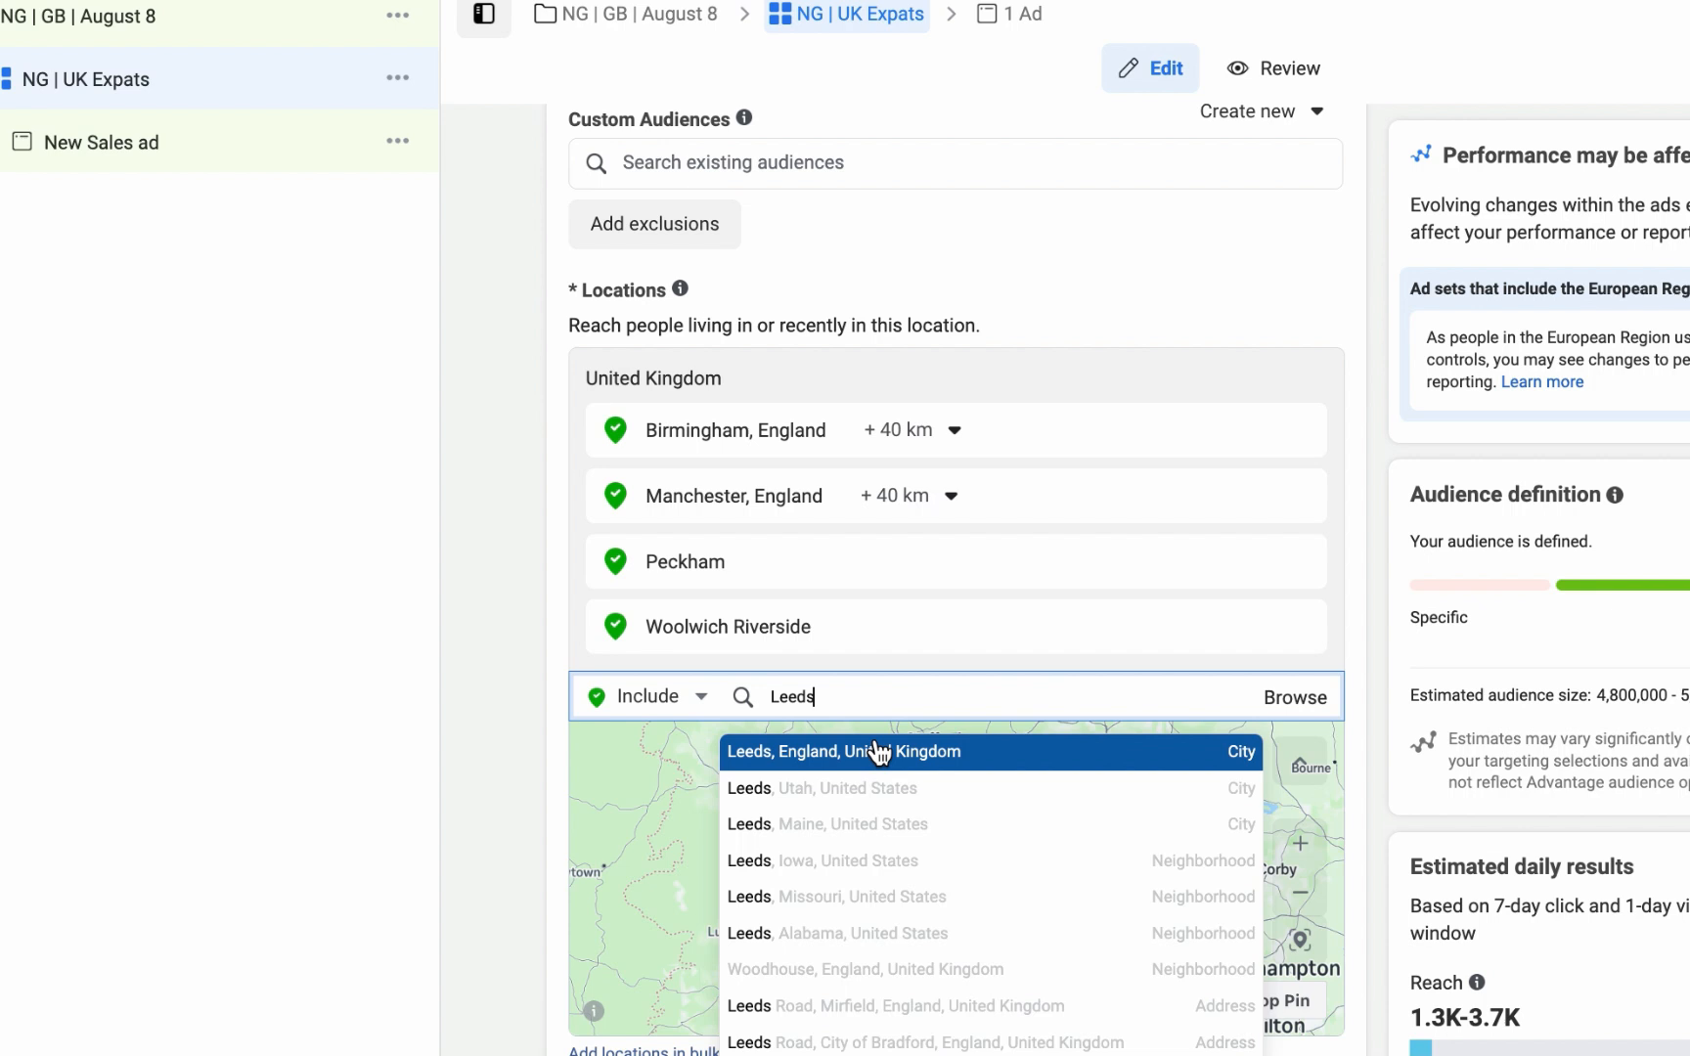
{"action": "left_click", "coordinate": [948, 755]}
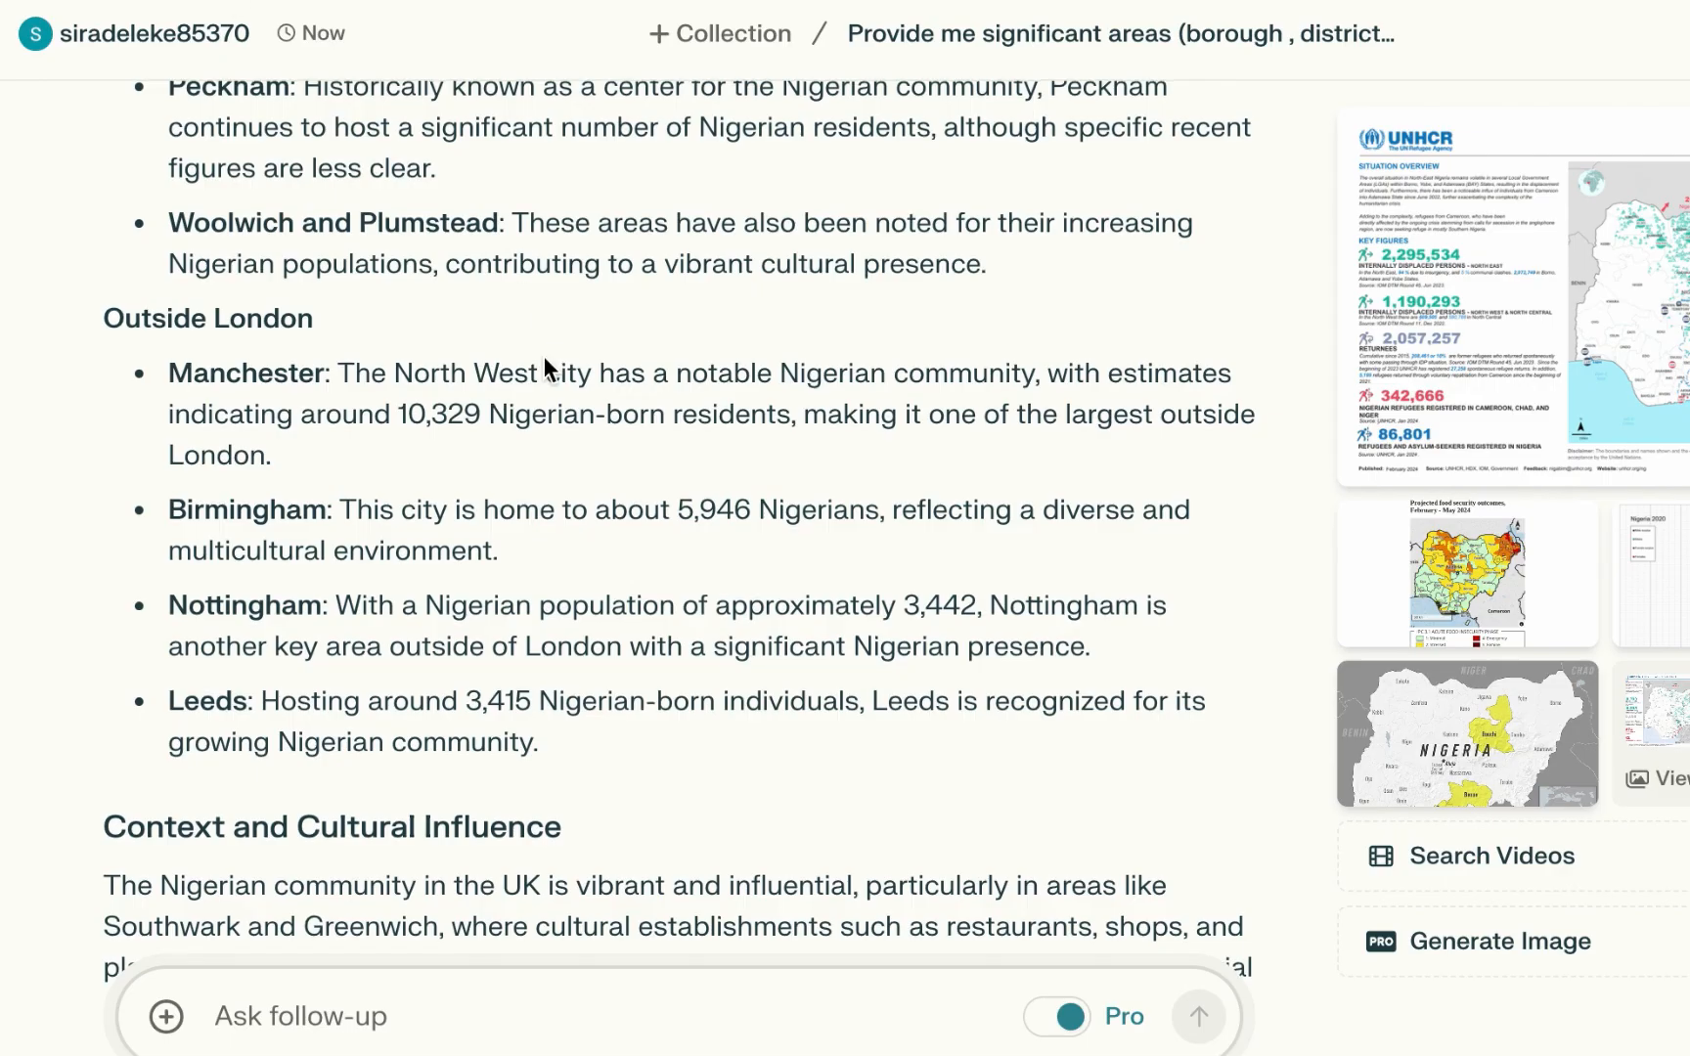
Return to the start of the Perplexity thread and copy the question about UK areas with the most Nigeria populations in 2024.
{"action": "scroll", "coordinate": [544, 369], "scroll_direction": "up", "scroll_amount": 10}
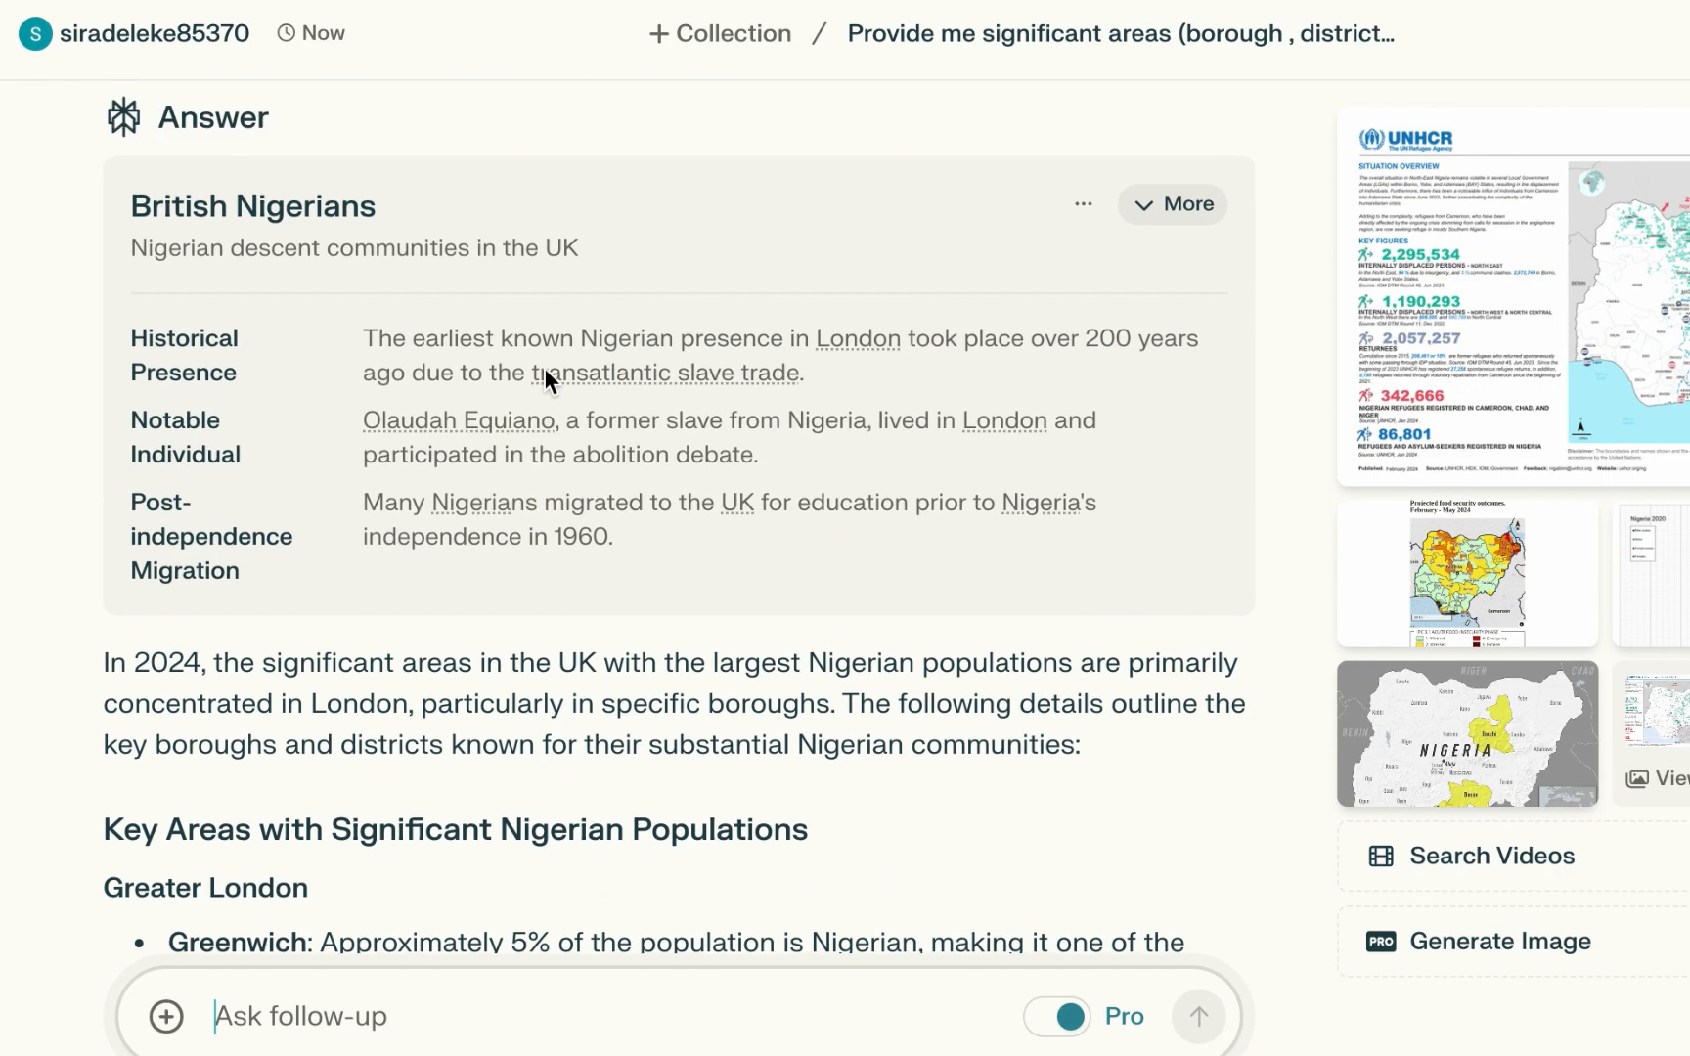
{"action": "scroll", "coordinate": [543, 369], "scroll_direction": "up", "scroll_amount": 3}
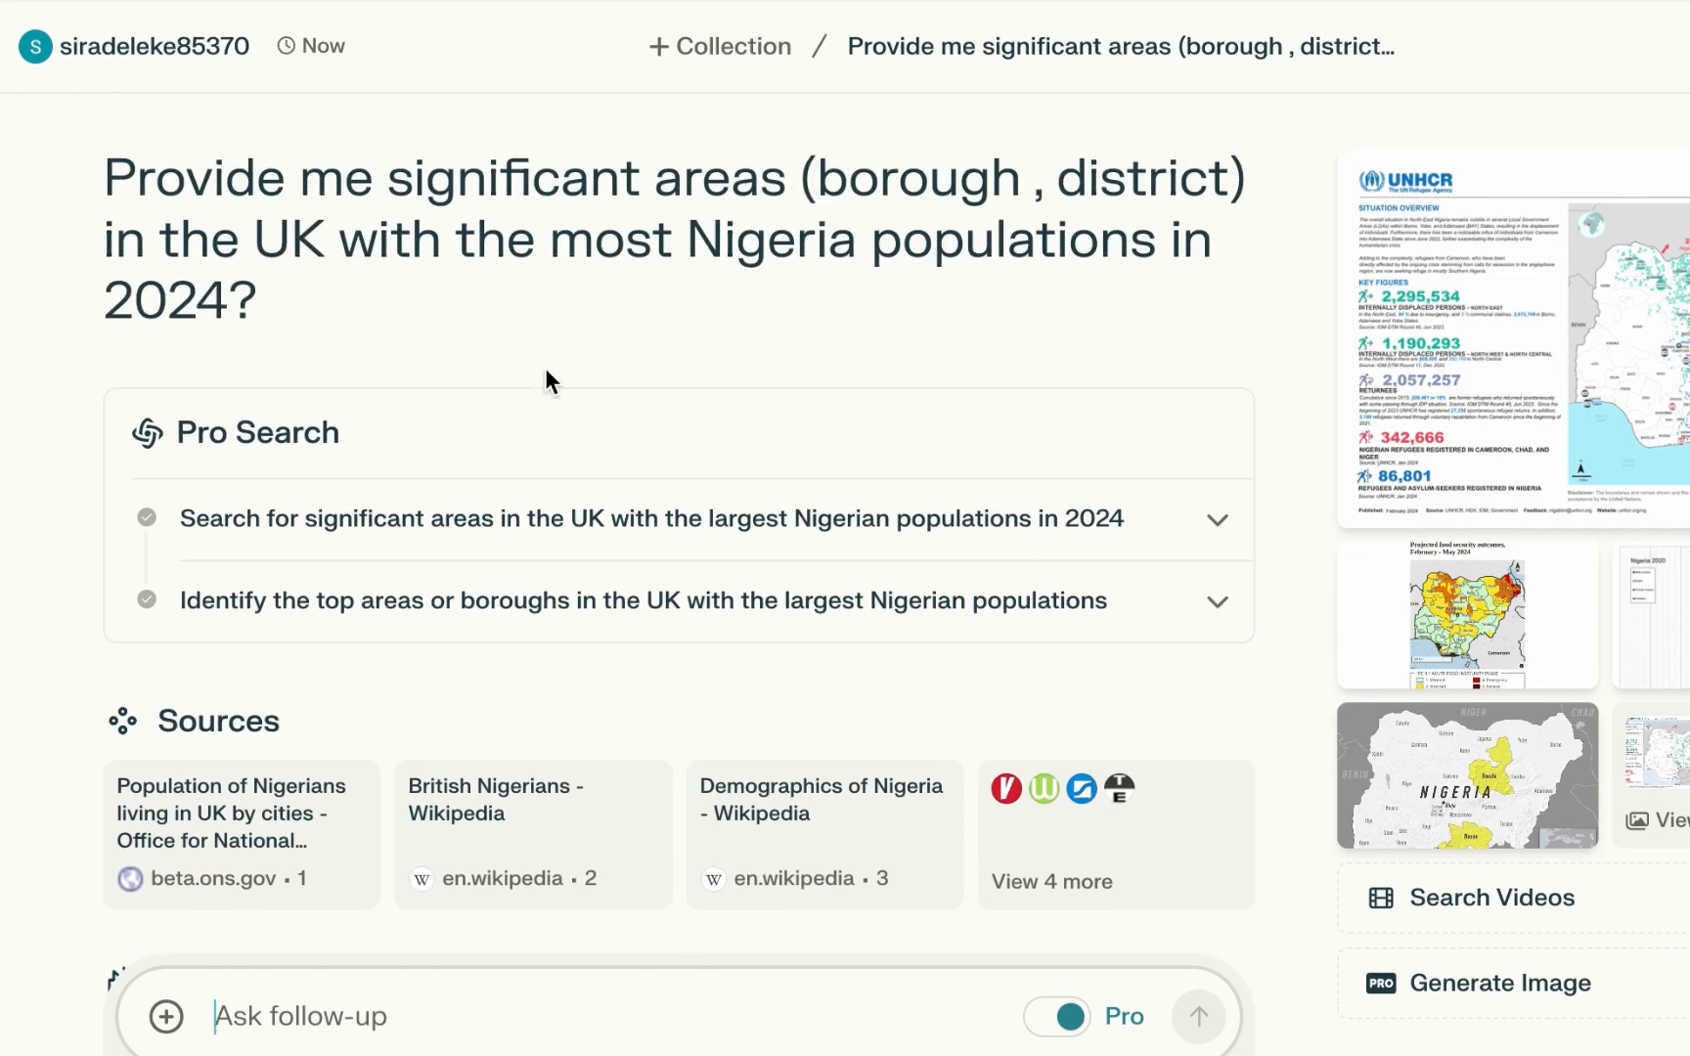
{"action": "triple_click", "coordinate": [459, 192]}
{"action": "key", "text": "super+c"}
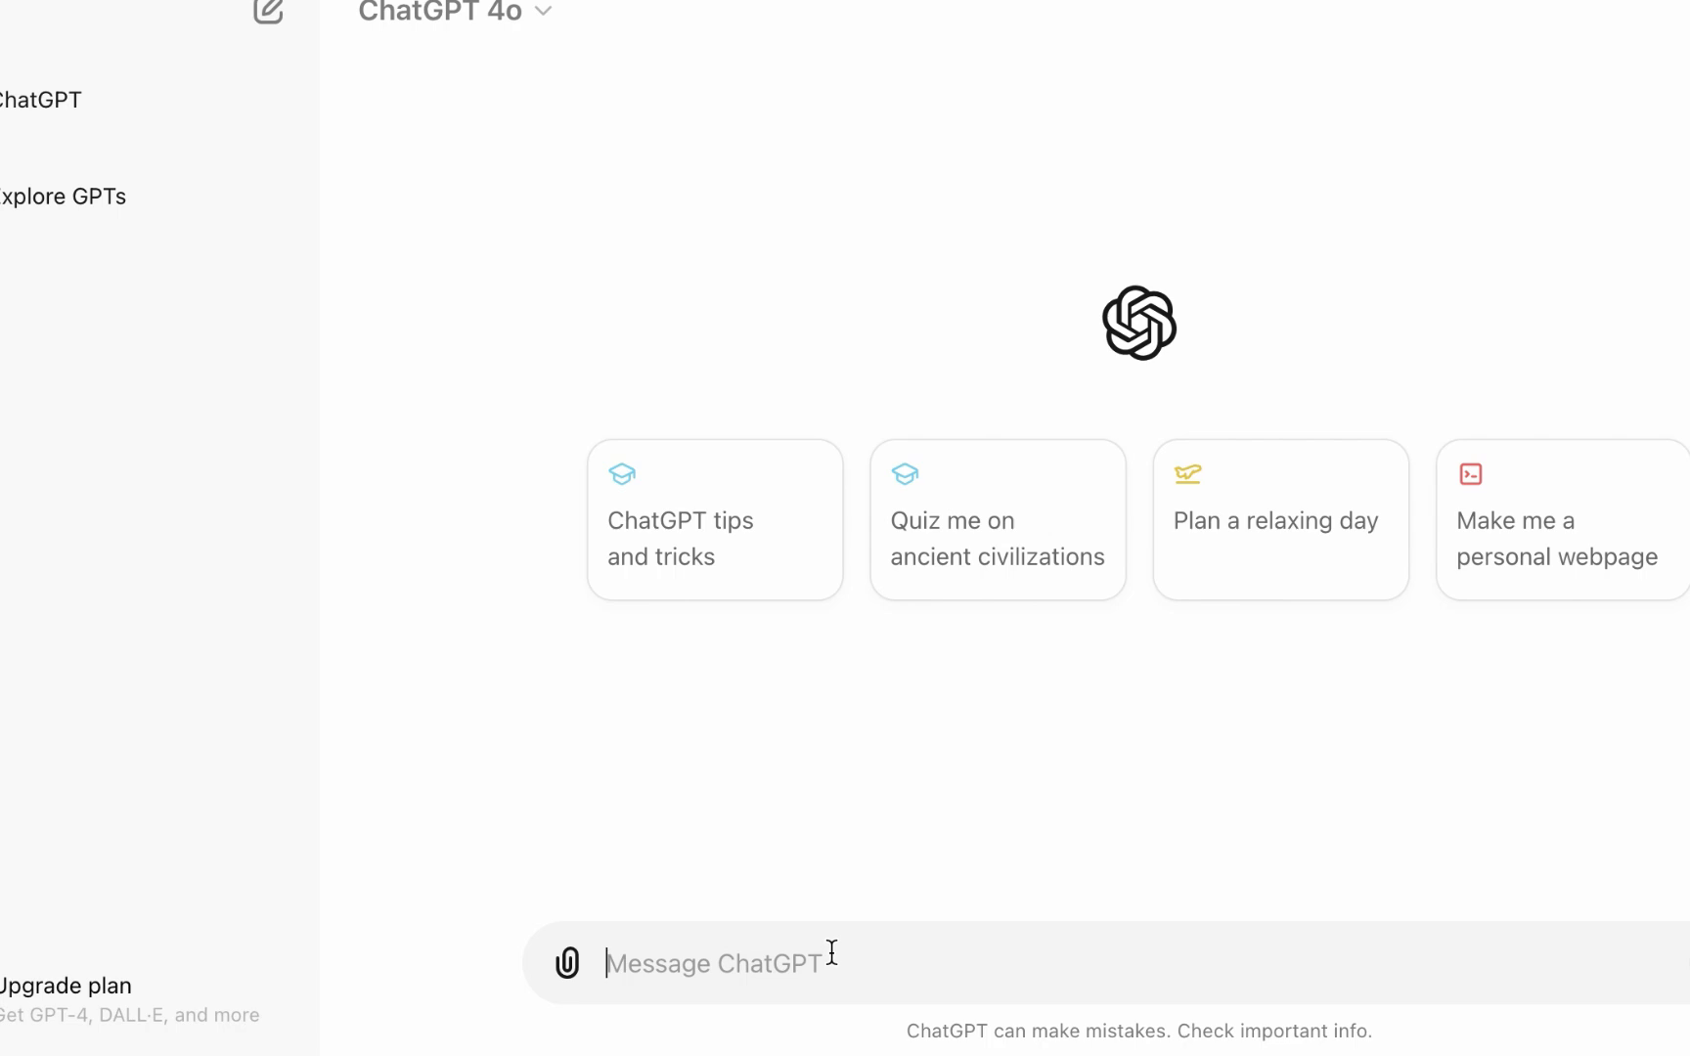
Submit a ChatGPT prompt asking it to browse the internet and provide the significant UK areas, reusing the copied question.
{"action": "type", "text": "b"}
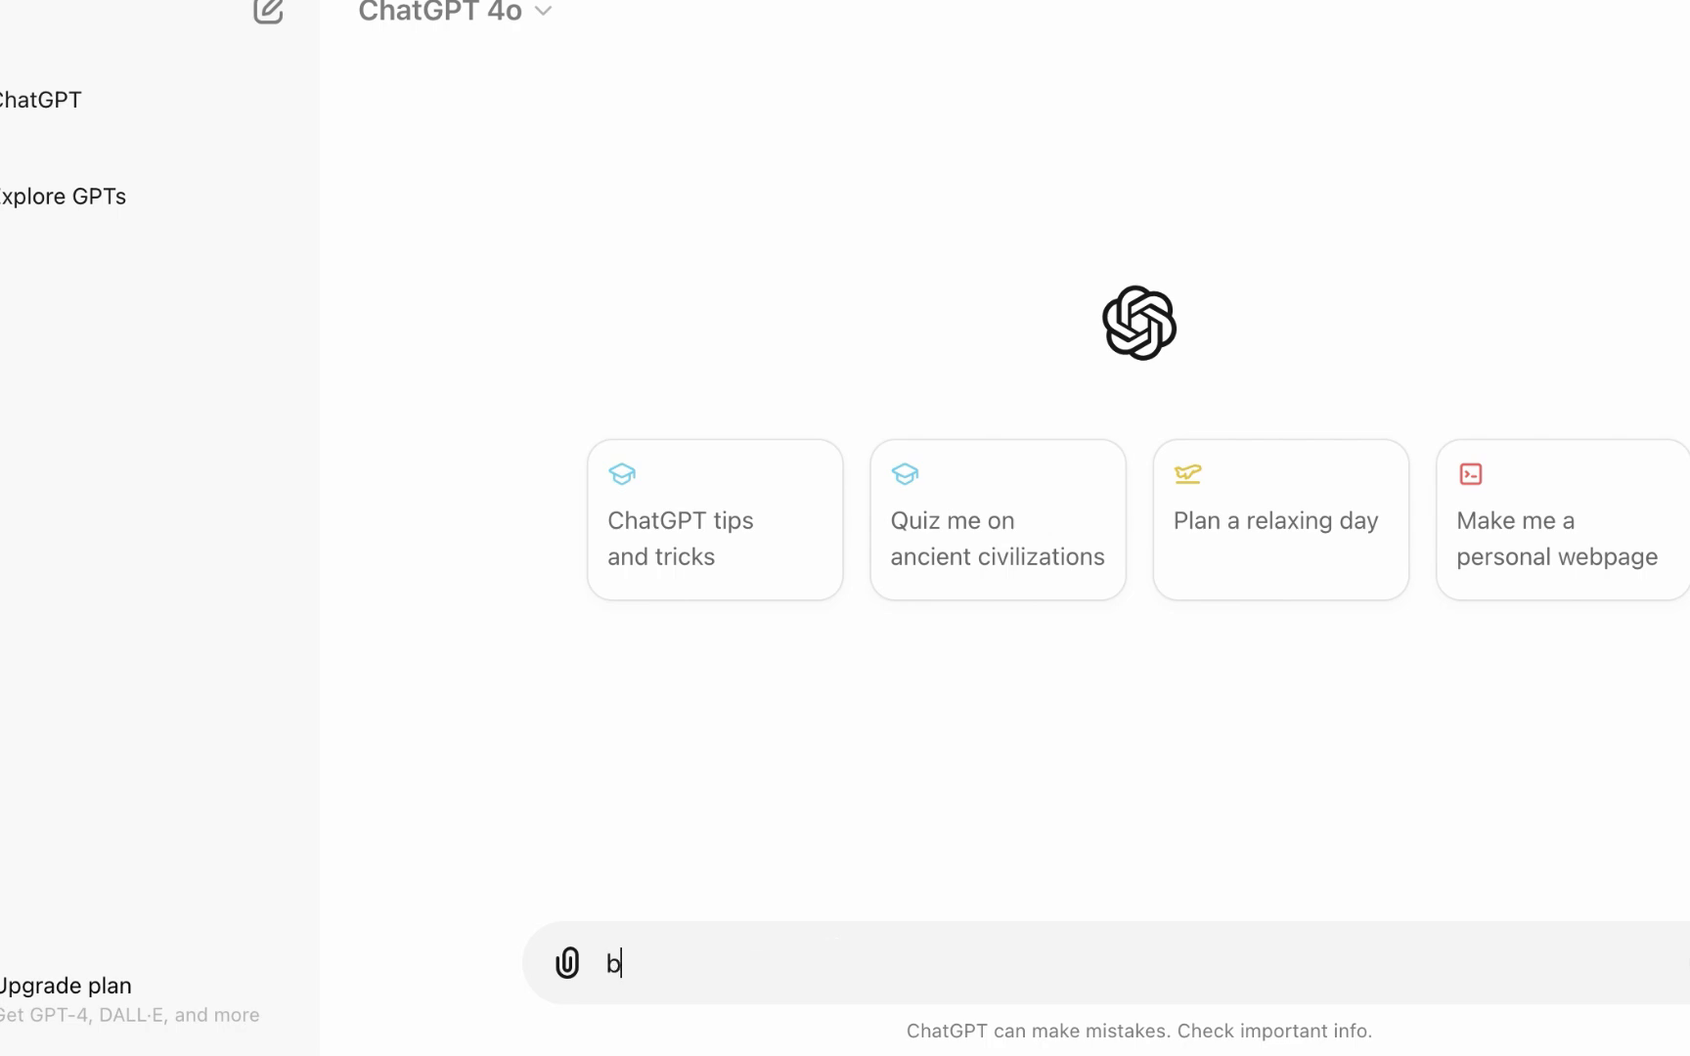
{"action": "type", "text": "rowss"}
{"action": "type", "text": " the internet"}
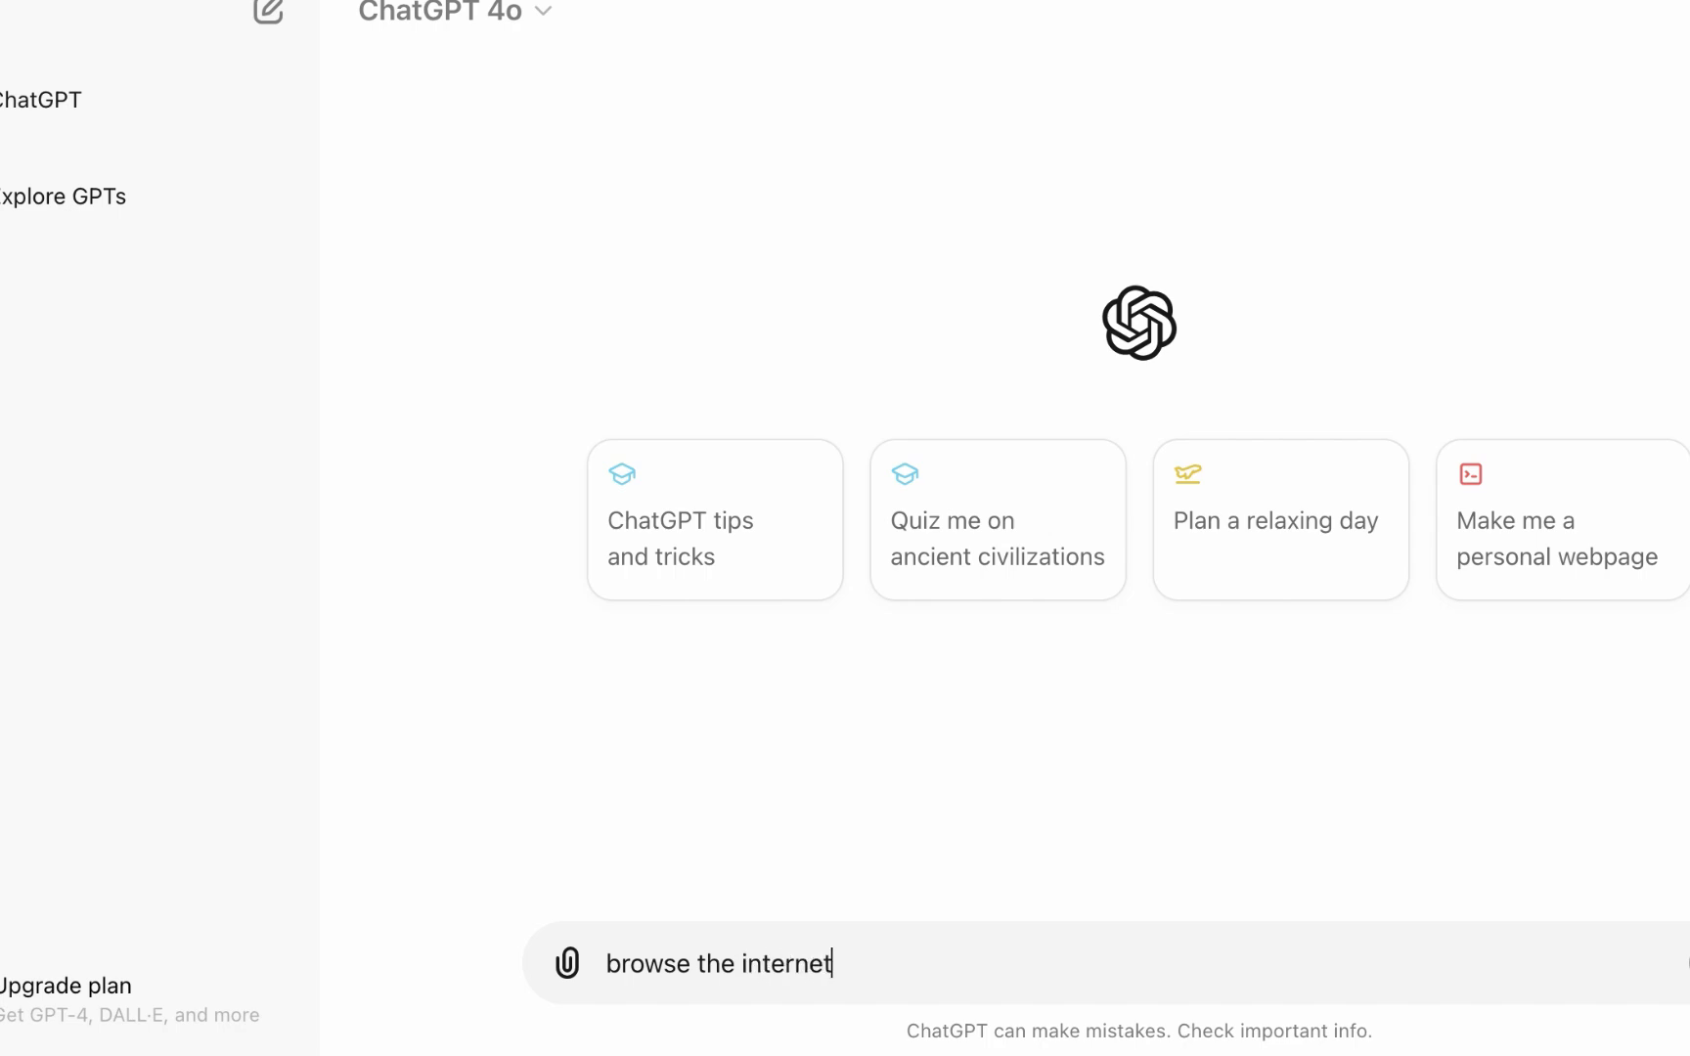
{"action": "key", "text": "super+v"}
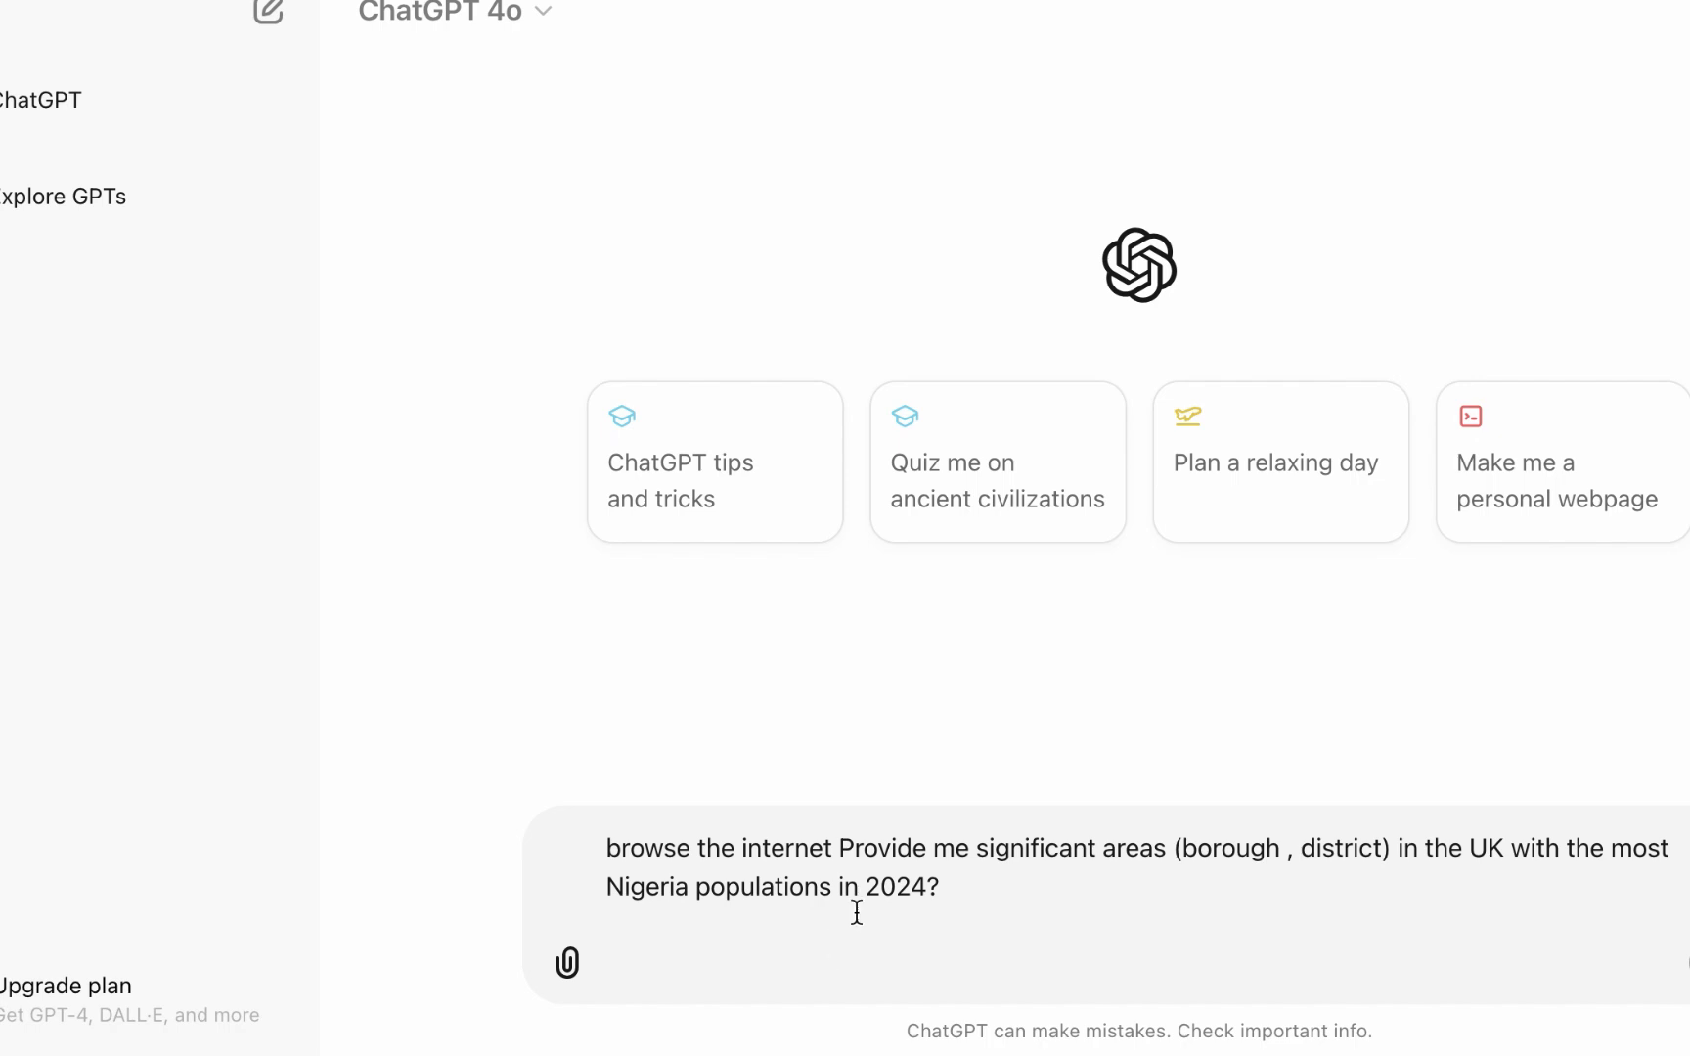
{"action": "type", "text": "an"}
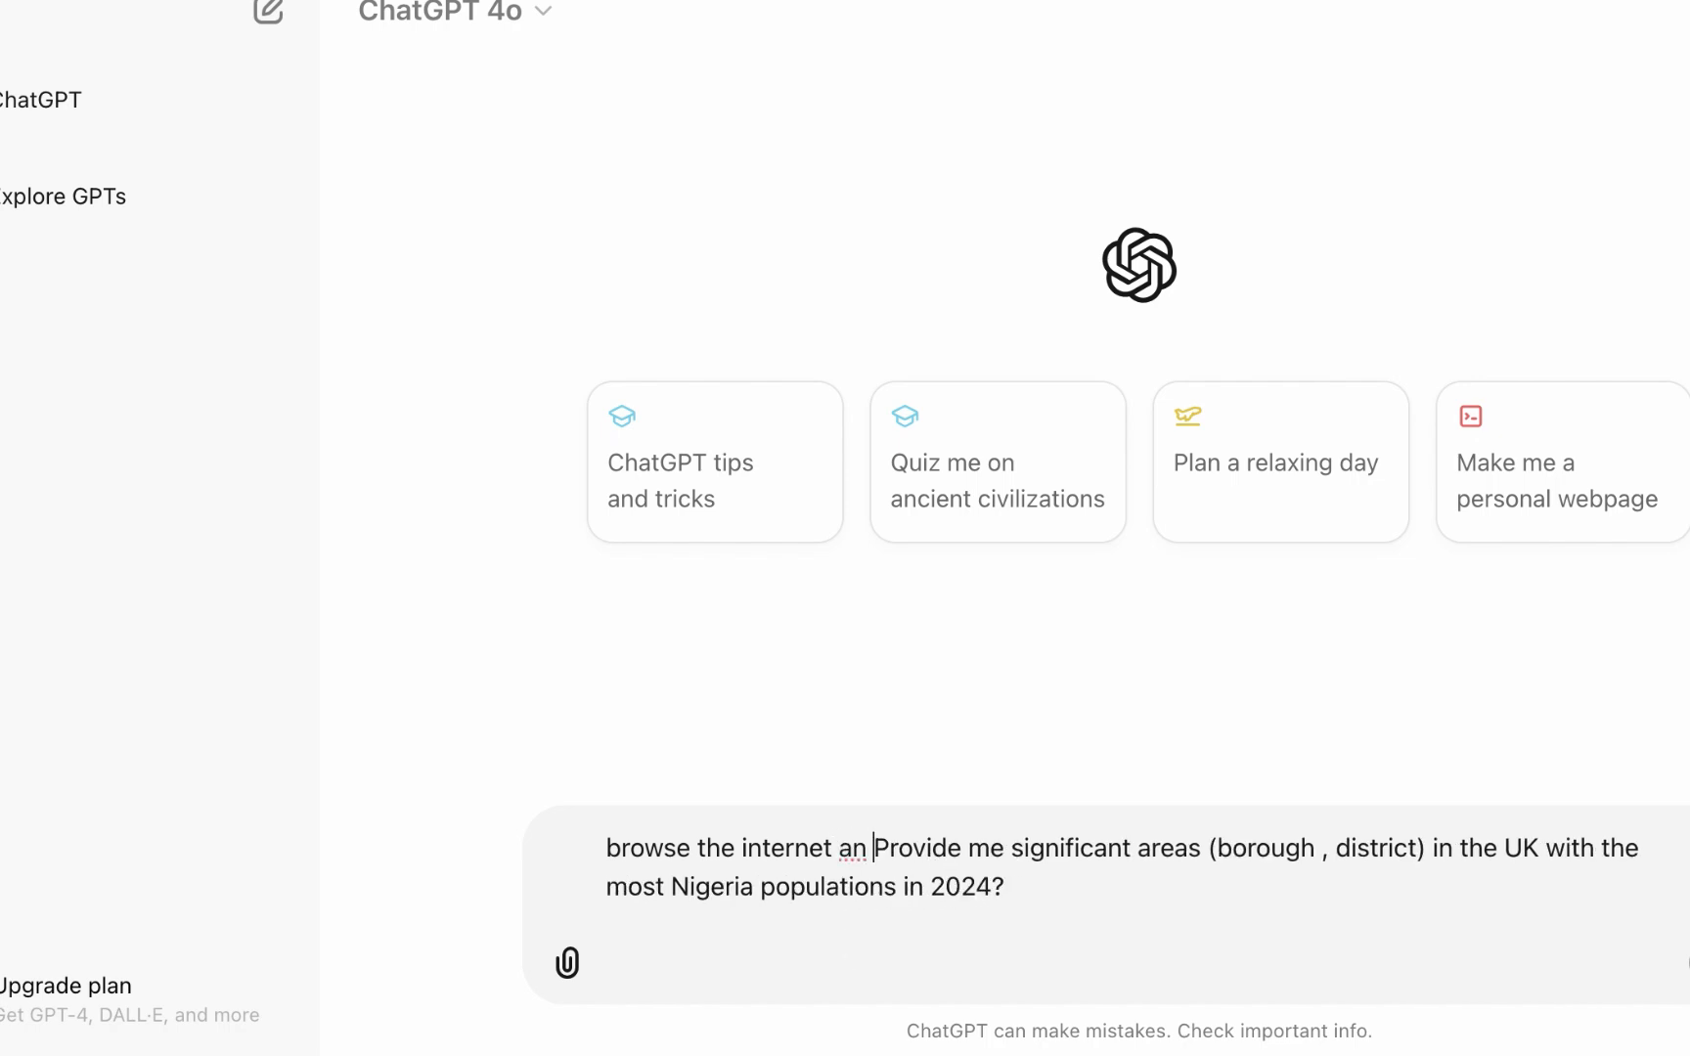
{"action": "key", "text": "Right"}
{"action": "key", "text": "Right"}
{"action": "key", "text": "Right"}
{"action": "key", "text": "Right"}
{"action": "key", "text": "Return"}
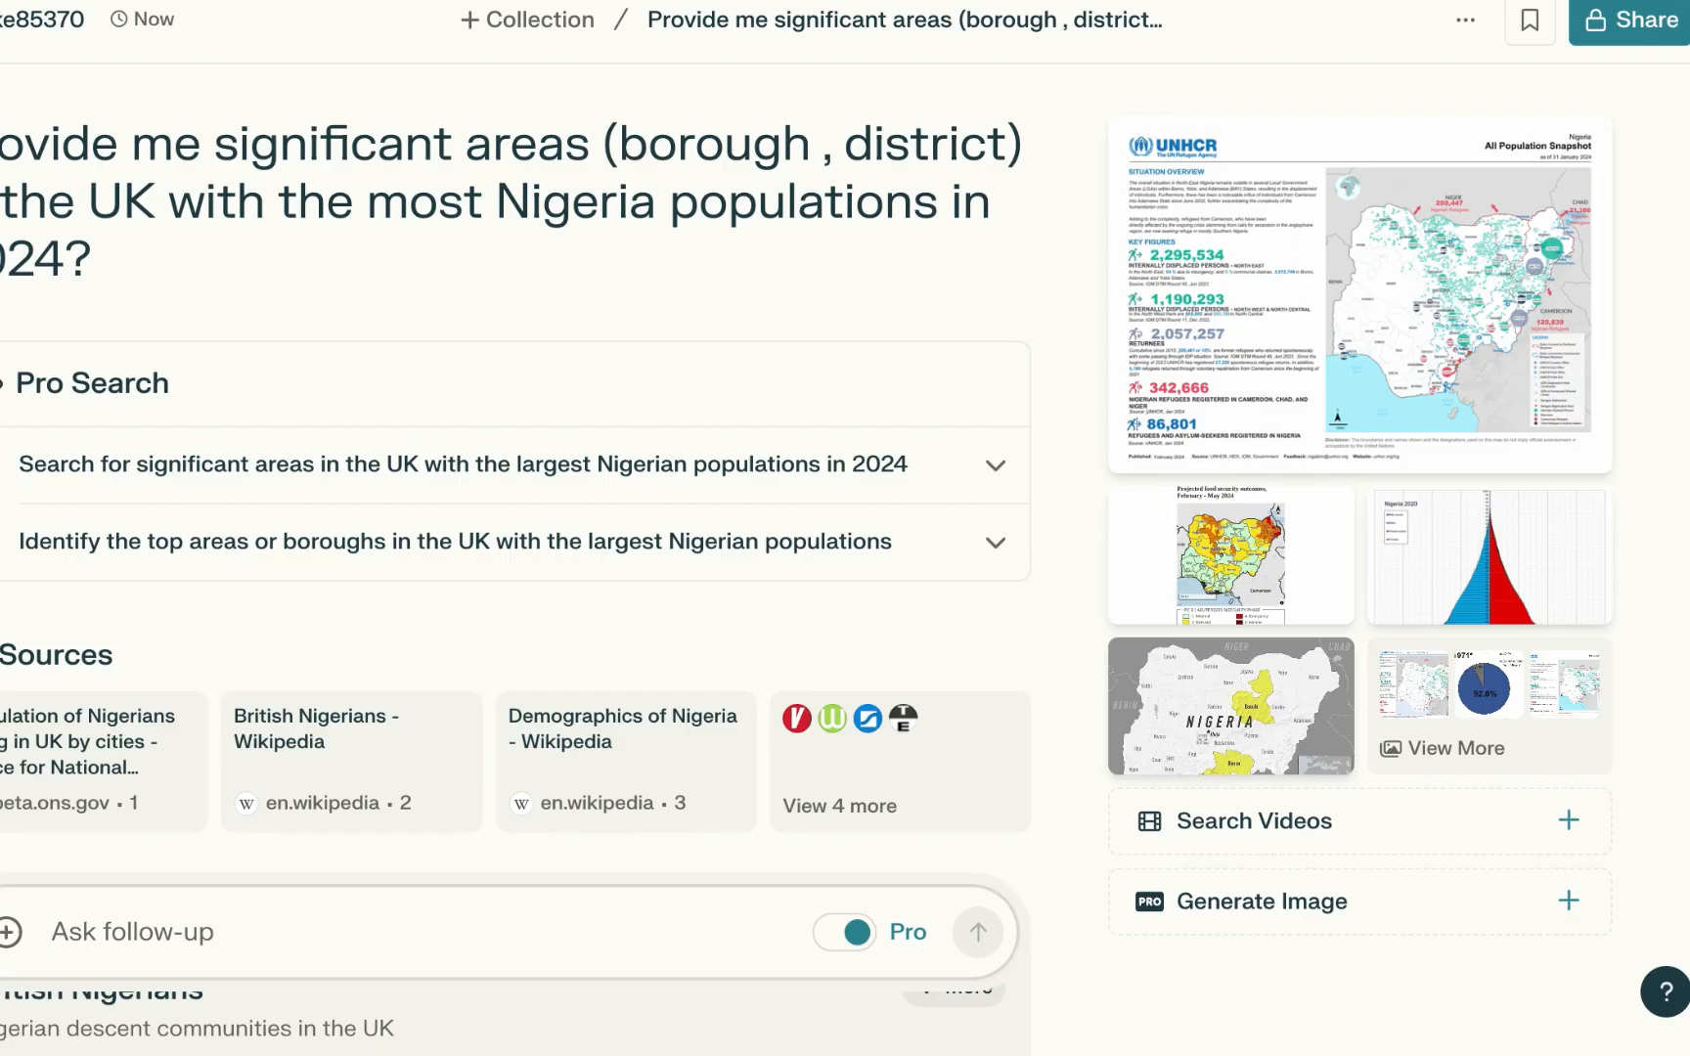
Include the county of Greater Manchester, England in the ad set's locations and remove the Manchester, England city entry.
{"action": "scroll", "coordinate": [149, 342], "scroll_direction": "down", "scroll_amount": 10}
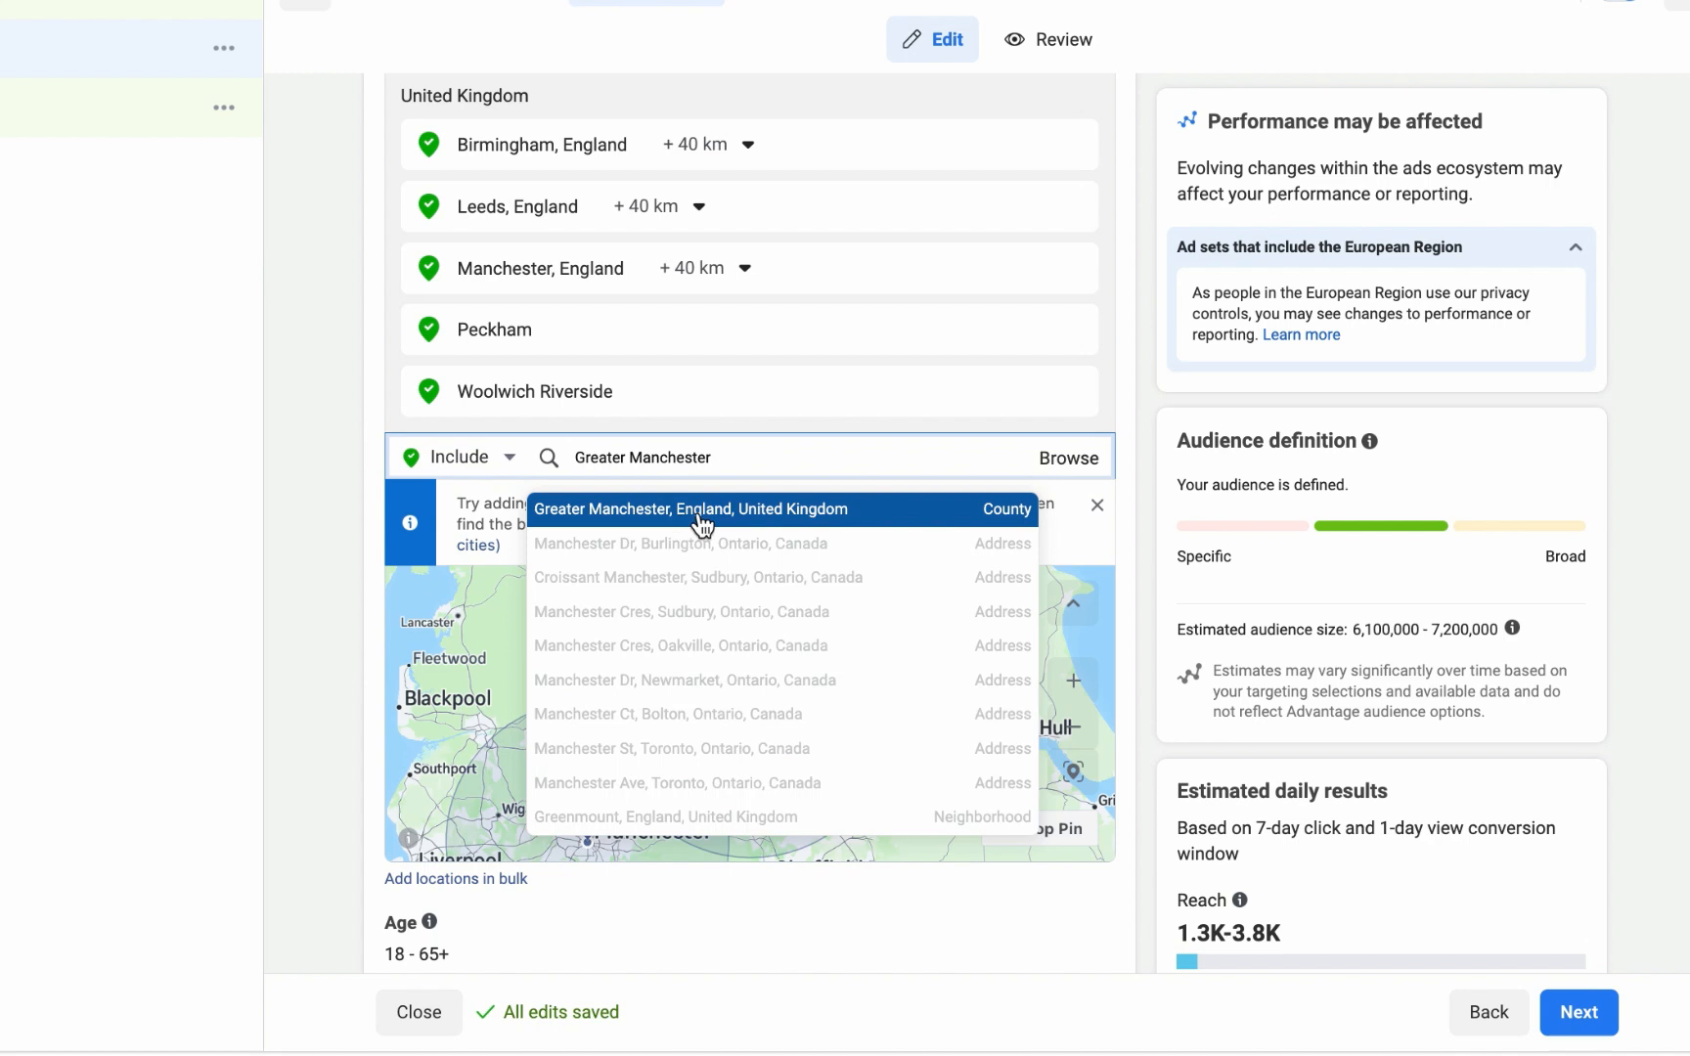
{"action": "left_click", "coordinate": [804, 510]}
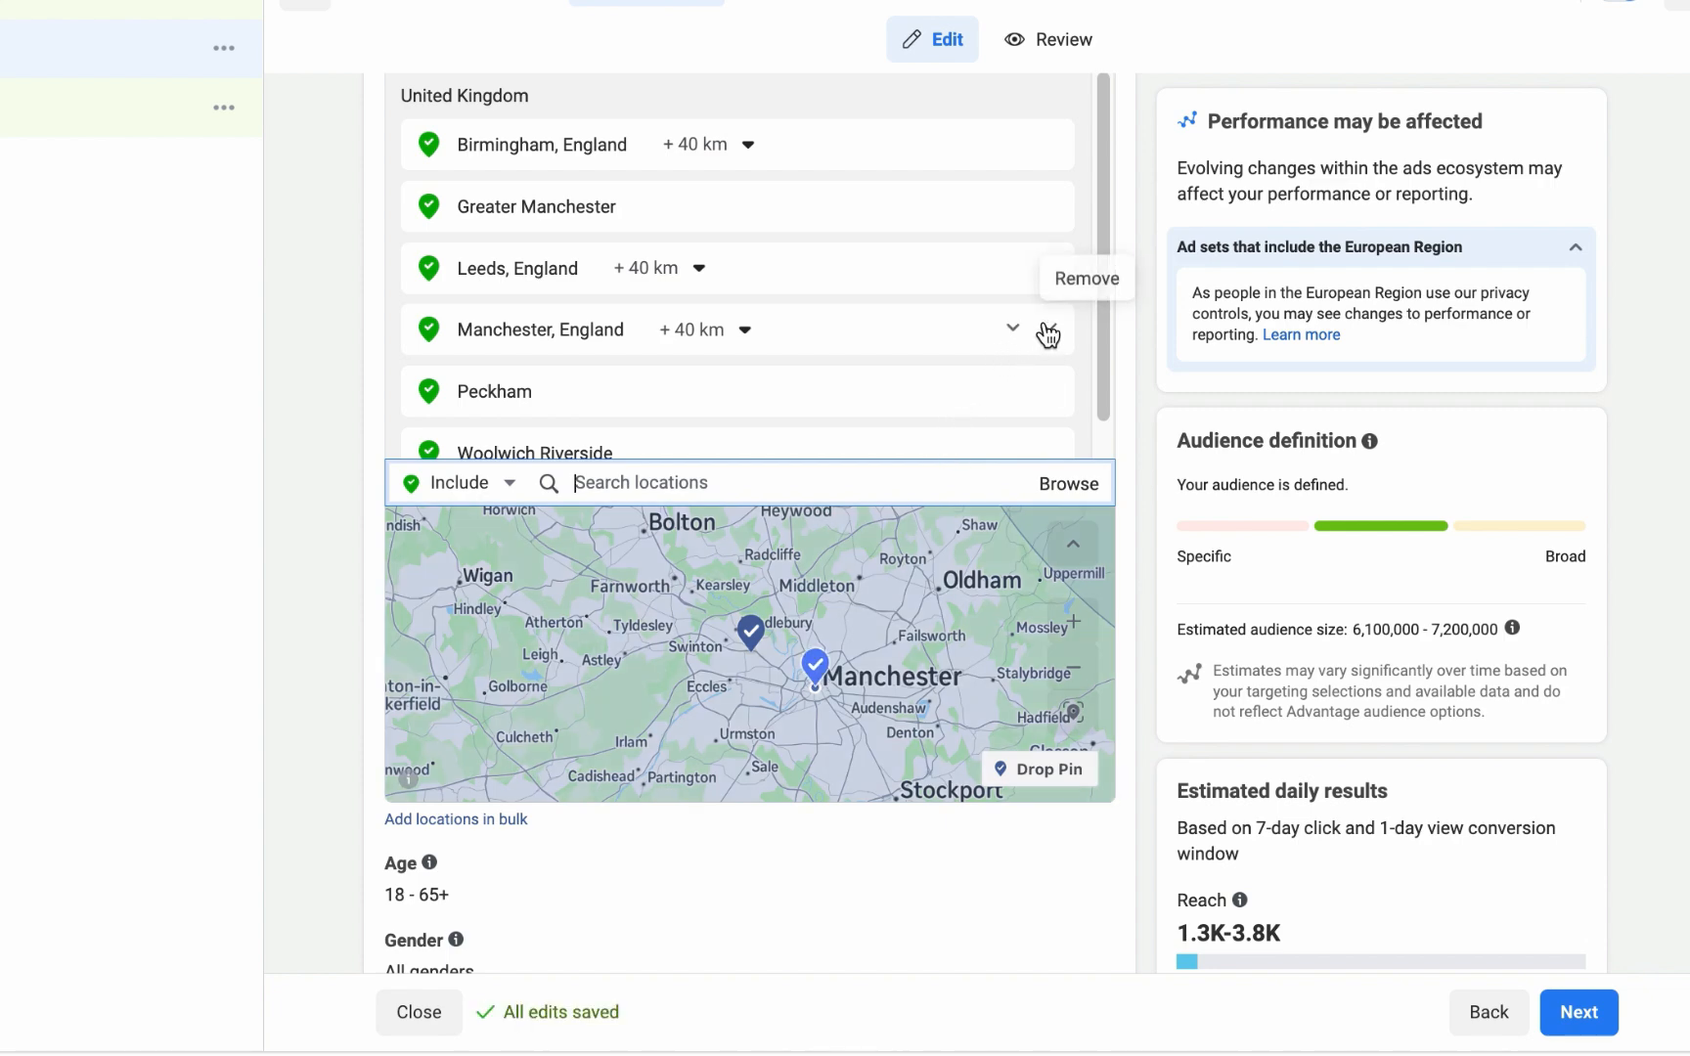
{"action": "left_click", "coordinate": [1049, 331]}
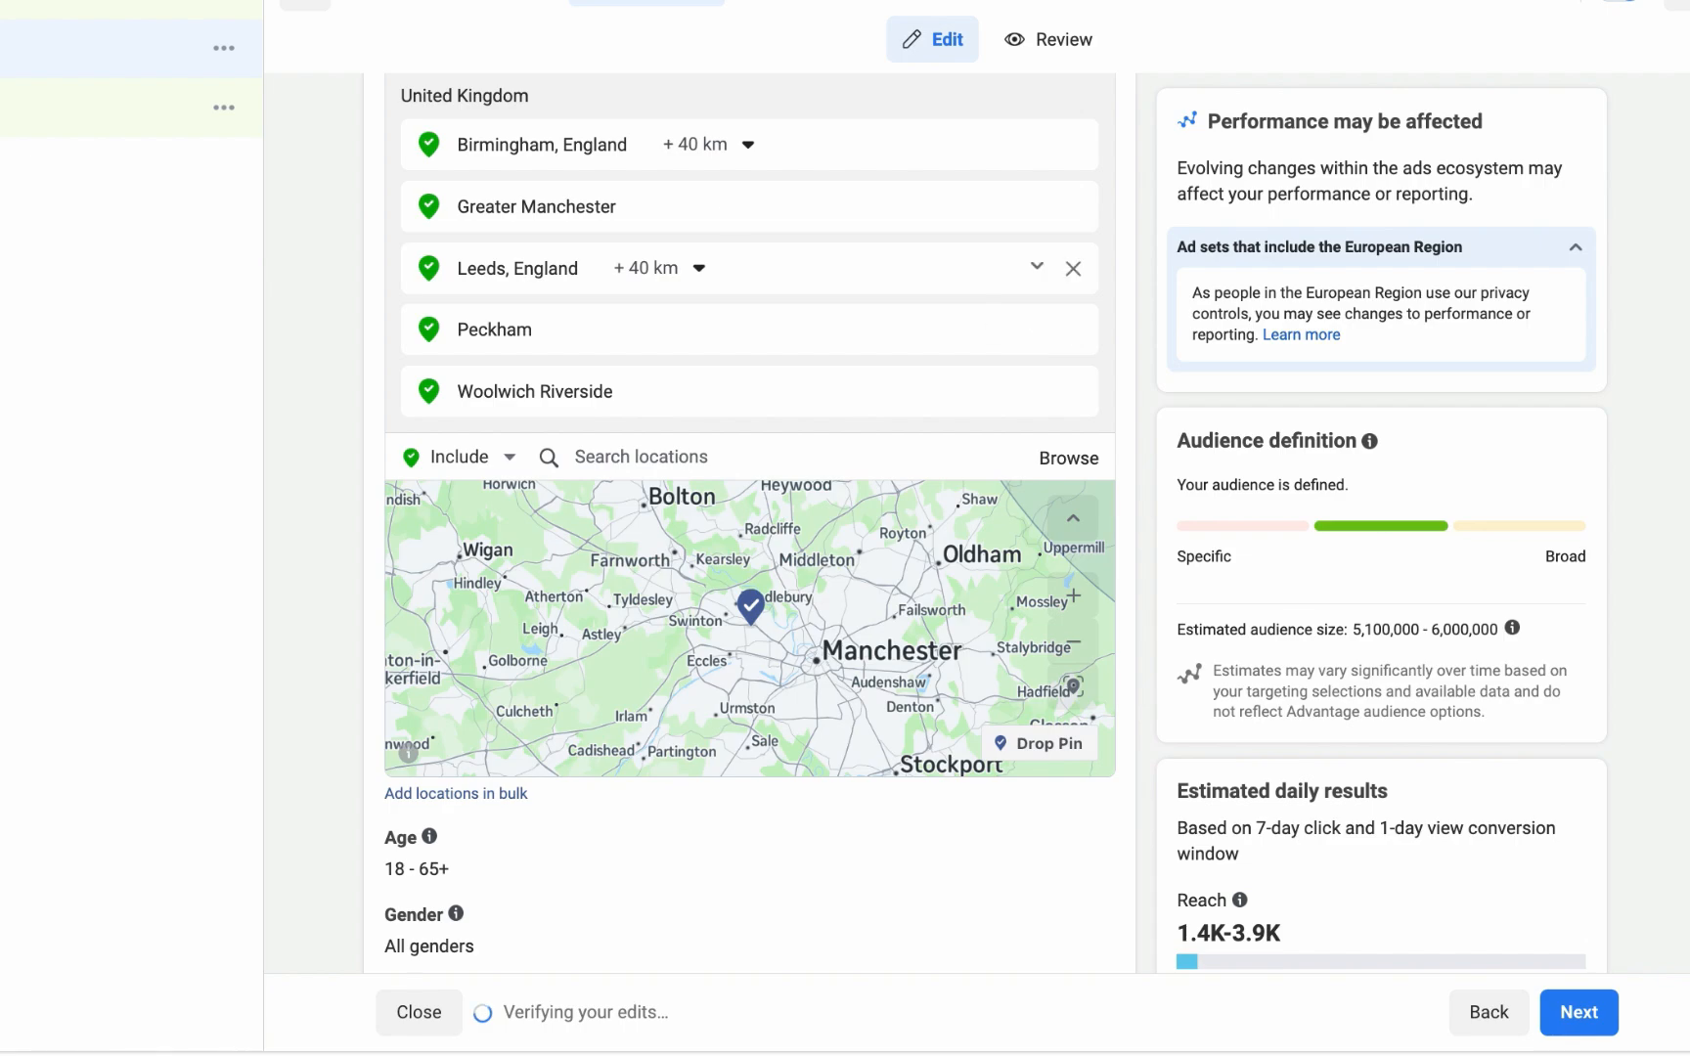
Compare the ChatGPT and Perplexity area lists, copy Coventry from ChatGPT's answer, and include Coventry, England in the ad set's locations.
{"action": "key", "text": "super+Tab"}
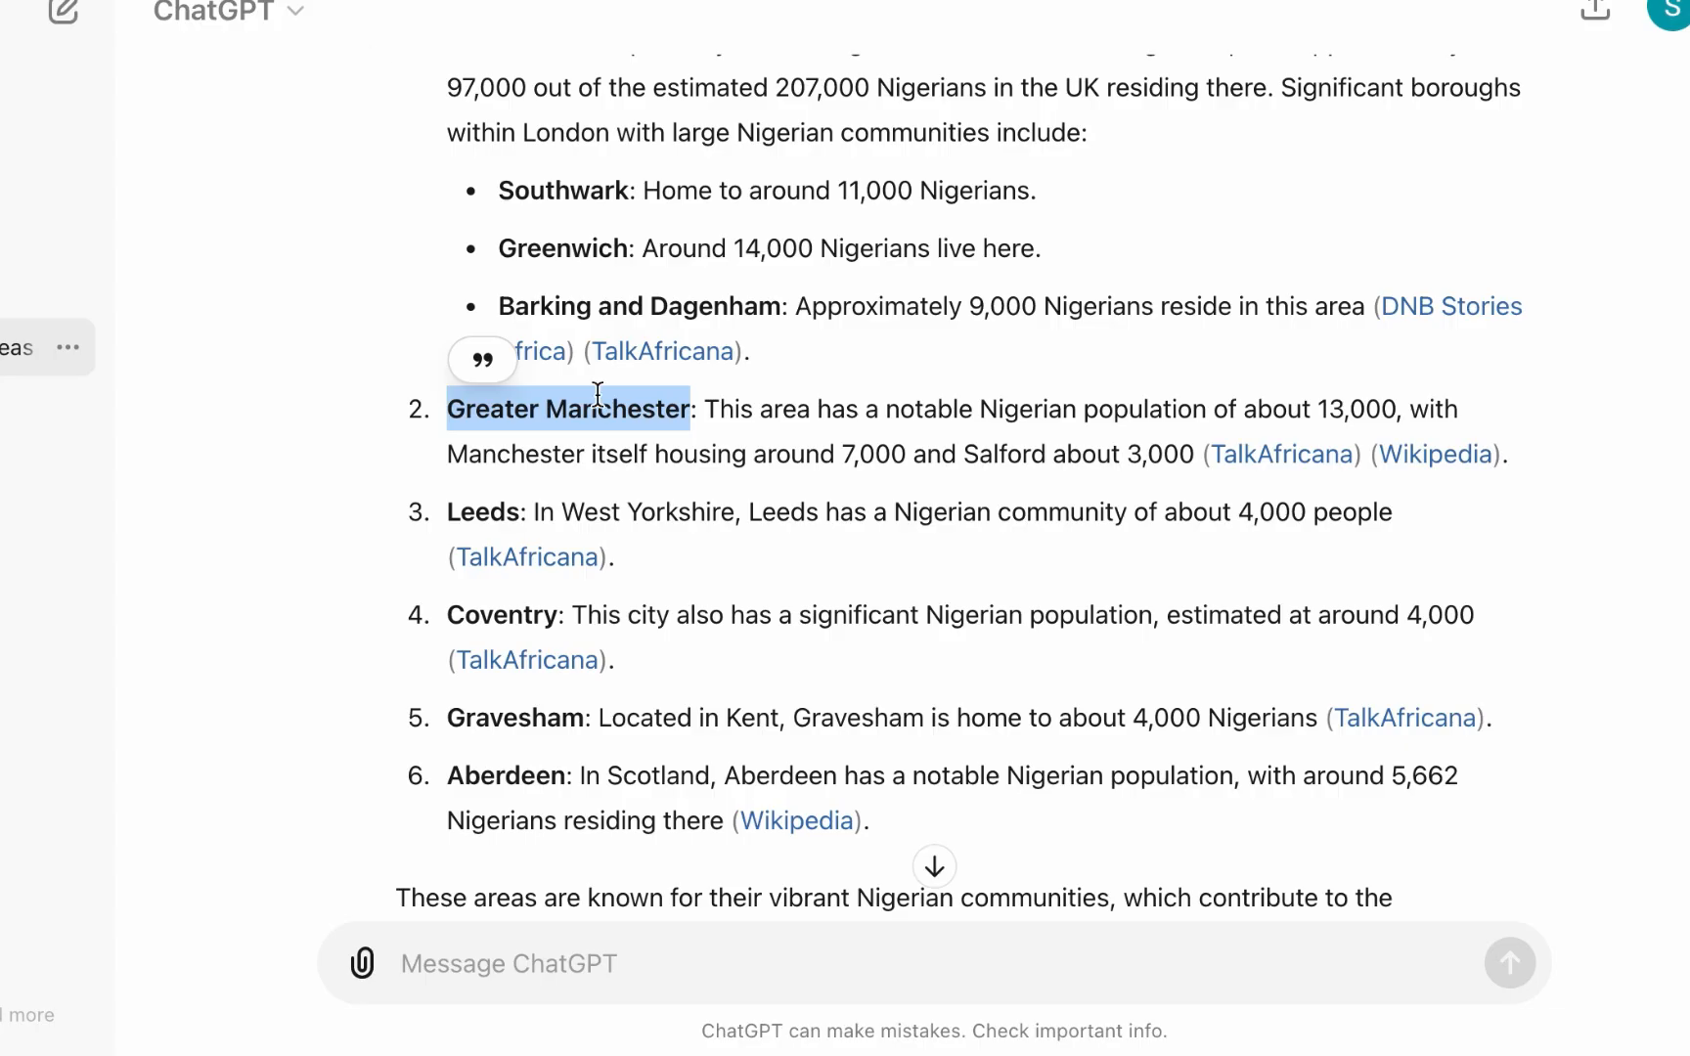
{"action": "left_click", "coordinate": [657, 459]}
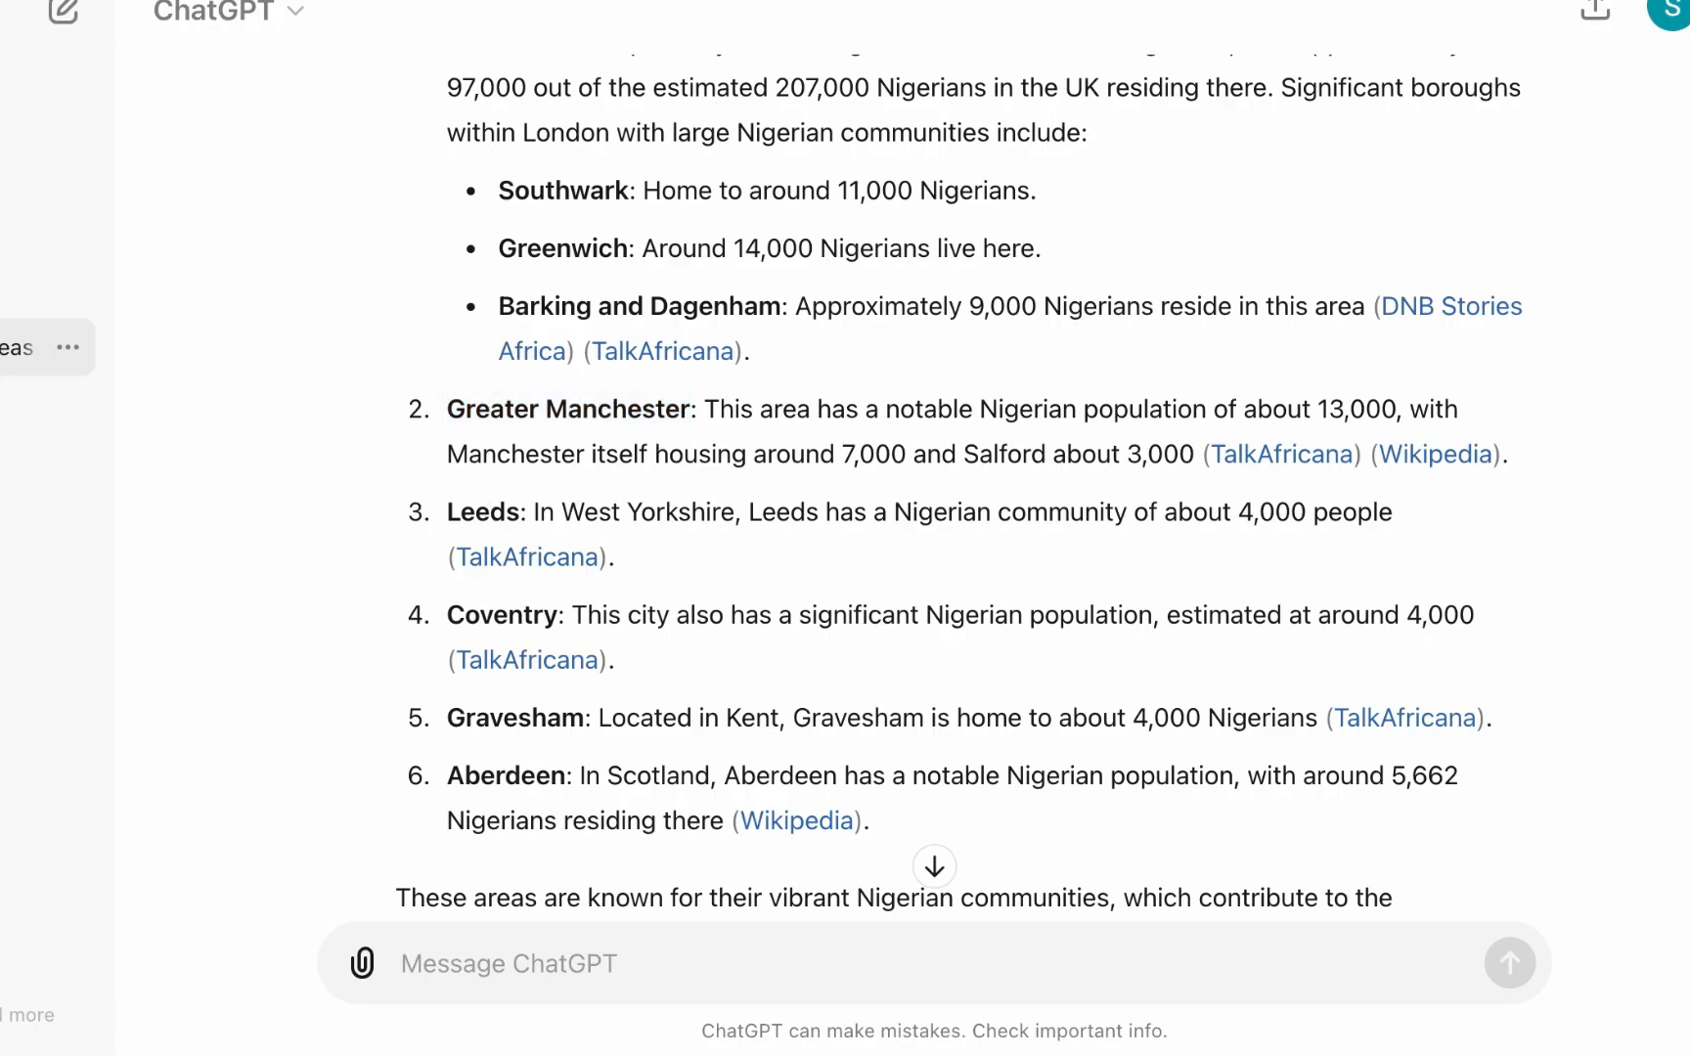
{"action": "key", "text": "super+Tab"}
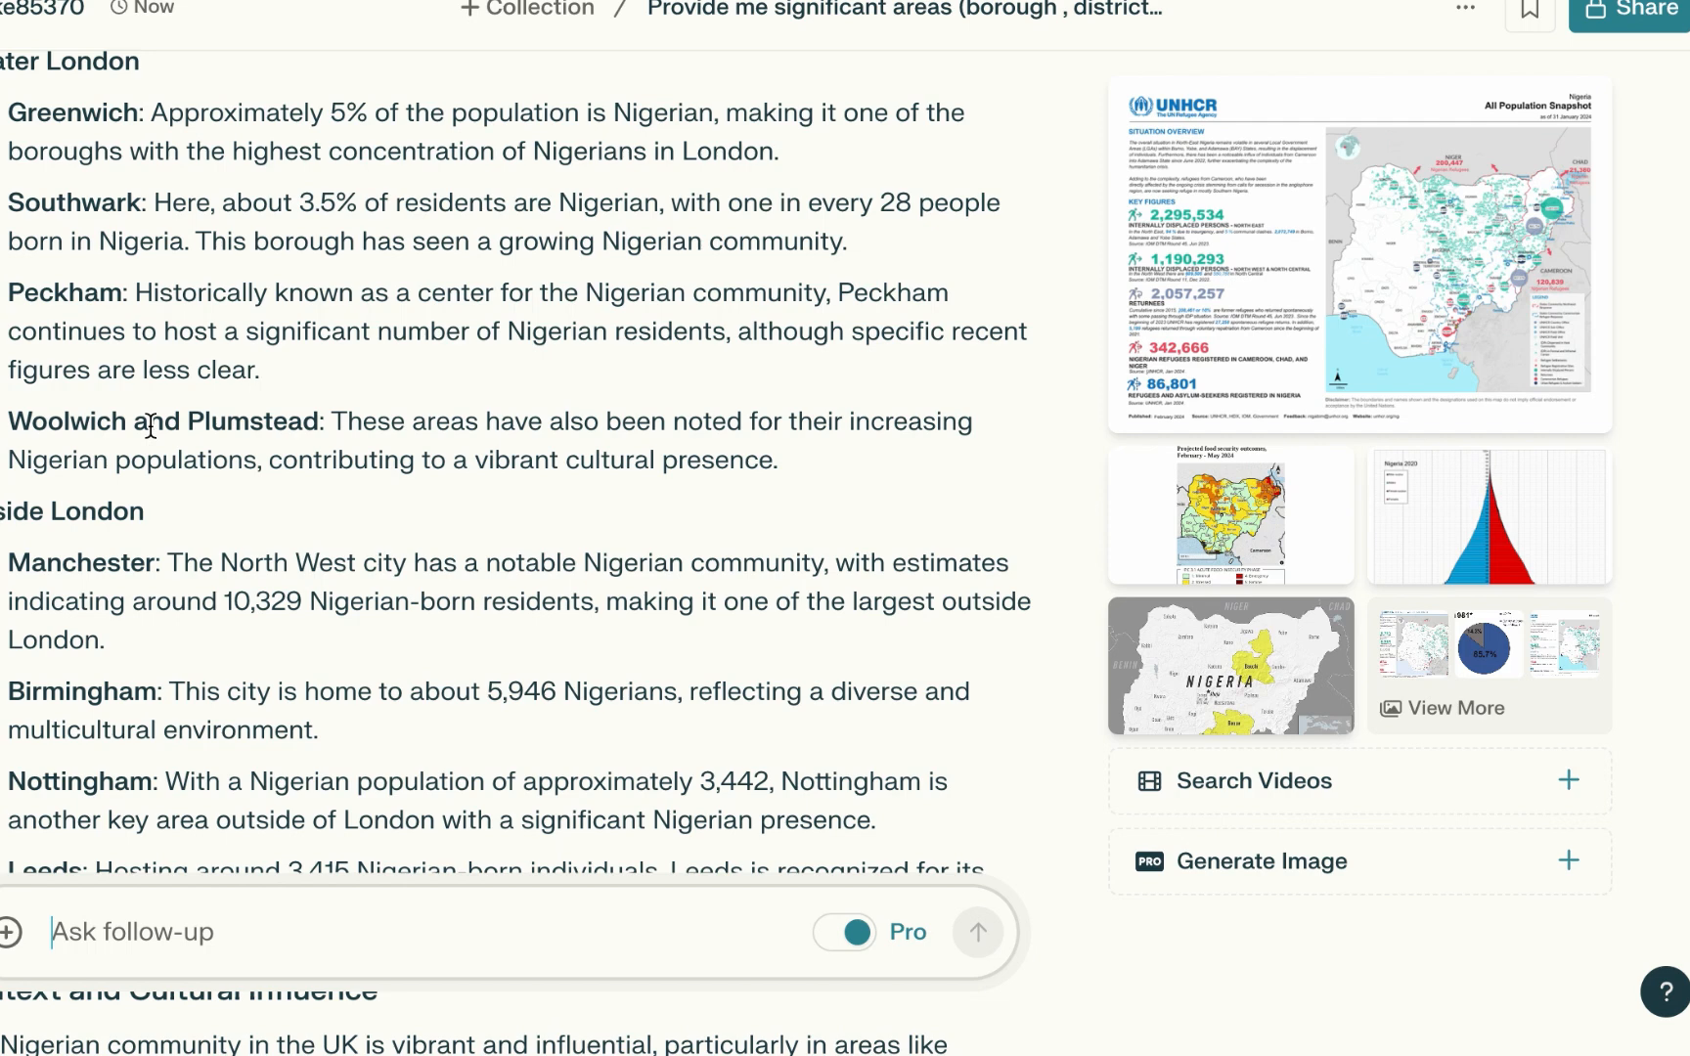
{"action": "scroll", "coordinate": [314, 382], "scroll_direction": "down", "scroll_amount": 3}
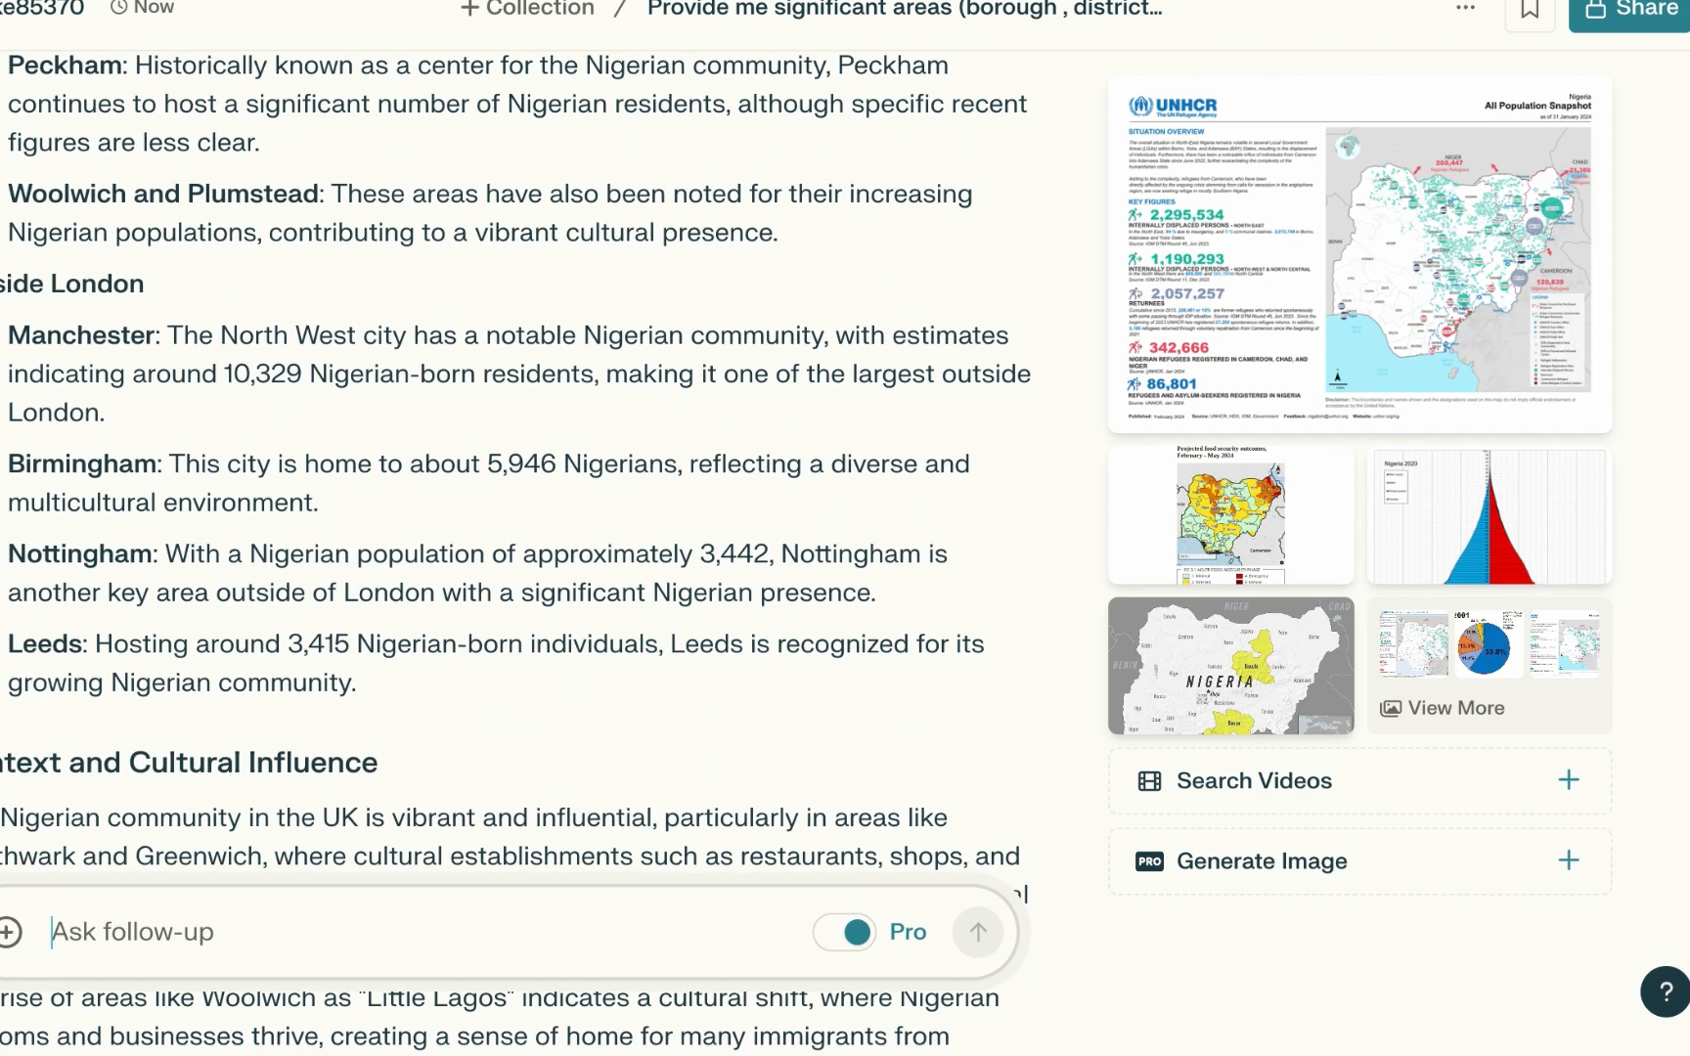
{"action": "key", "text": "super+Tab"}
{"action": "scroll", "coordinate": [463, 483], "scroll_direction": "down", "scroll_amount": 2}
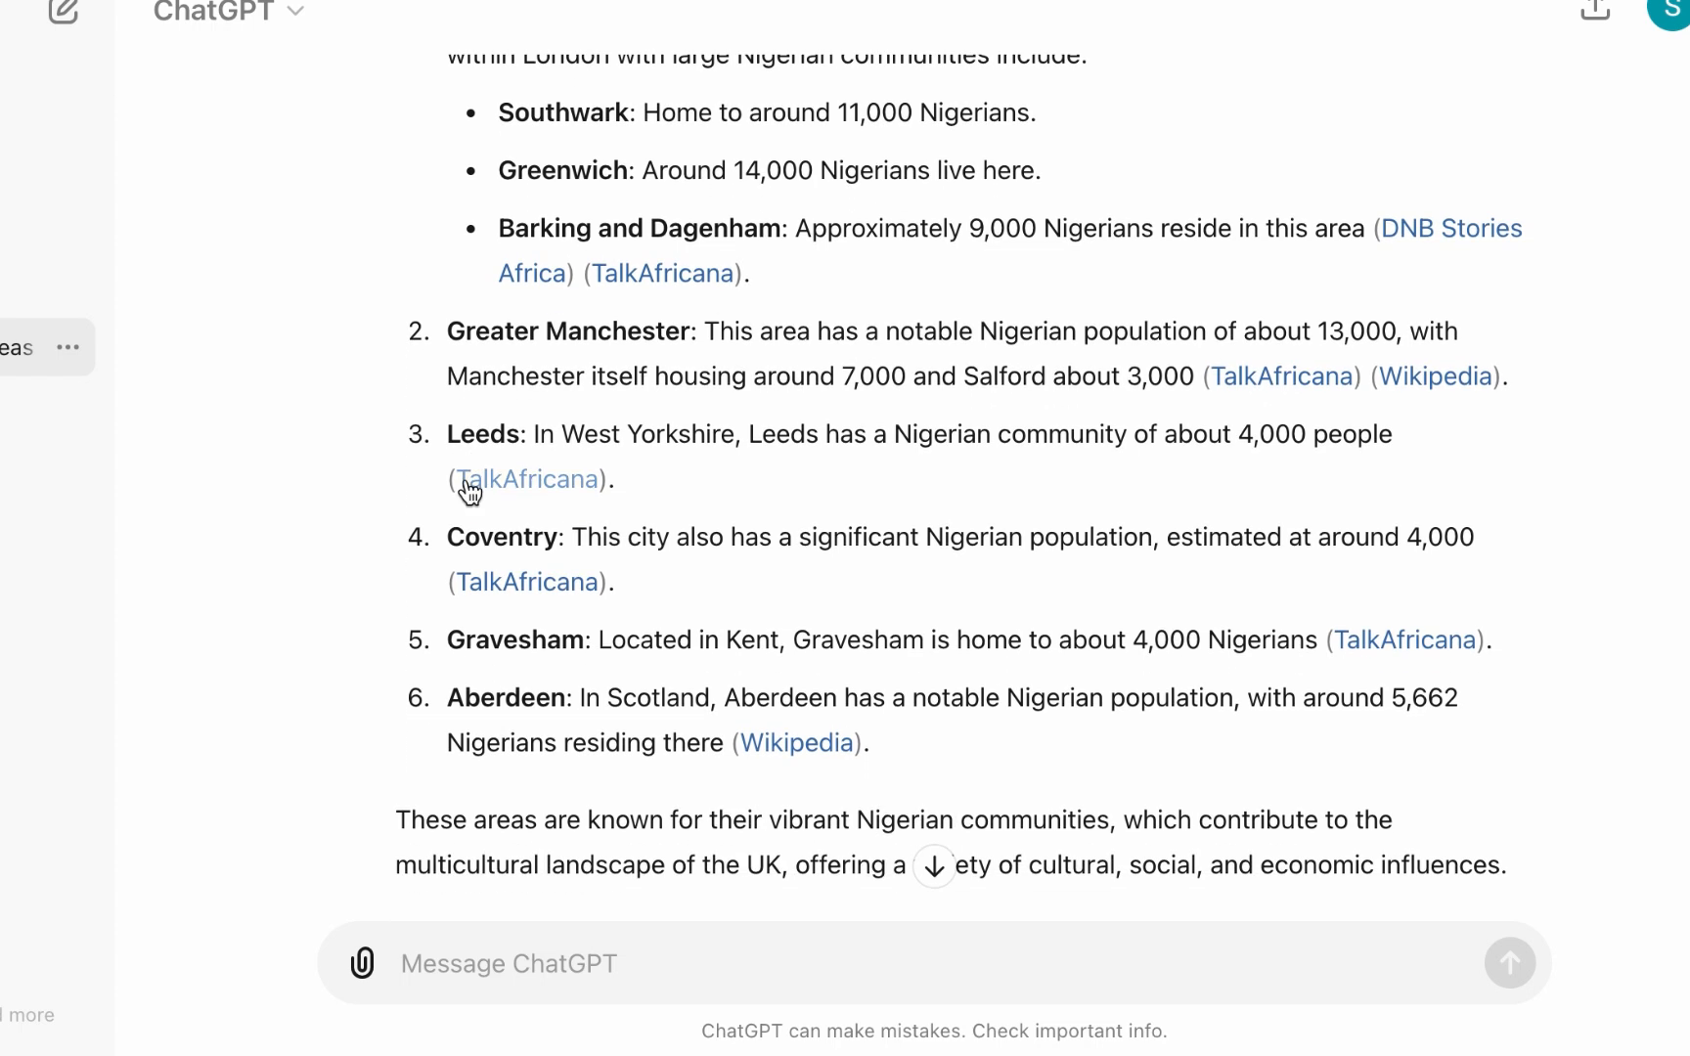
{"action": "double_click", "coordinate": [480, 531]}
{"action": "key", "text": "ctrl+c"}
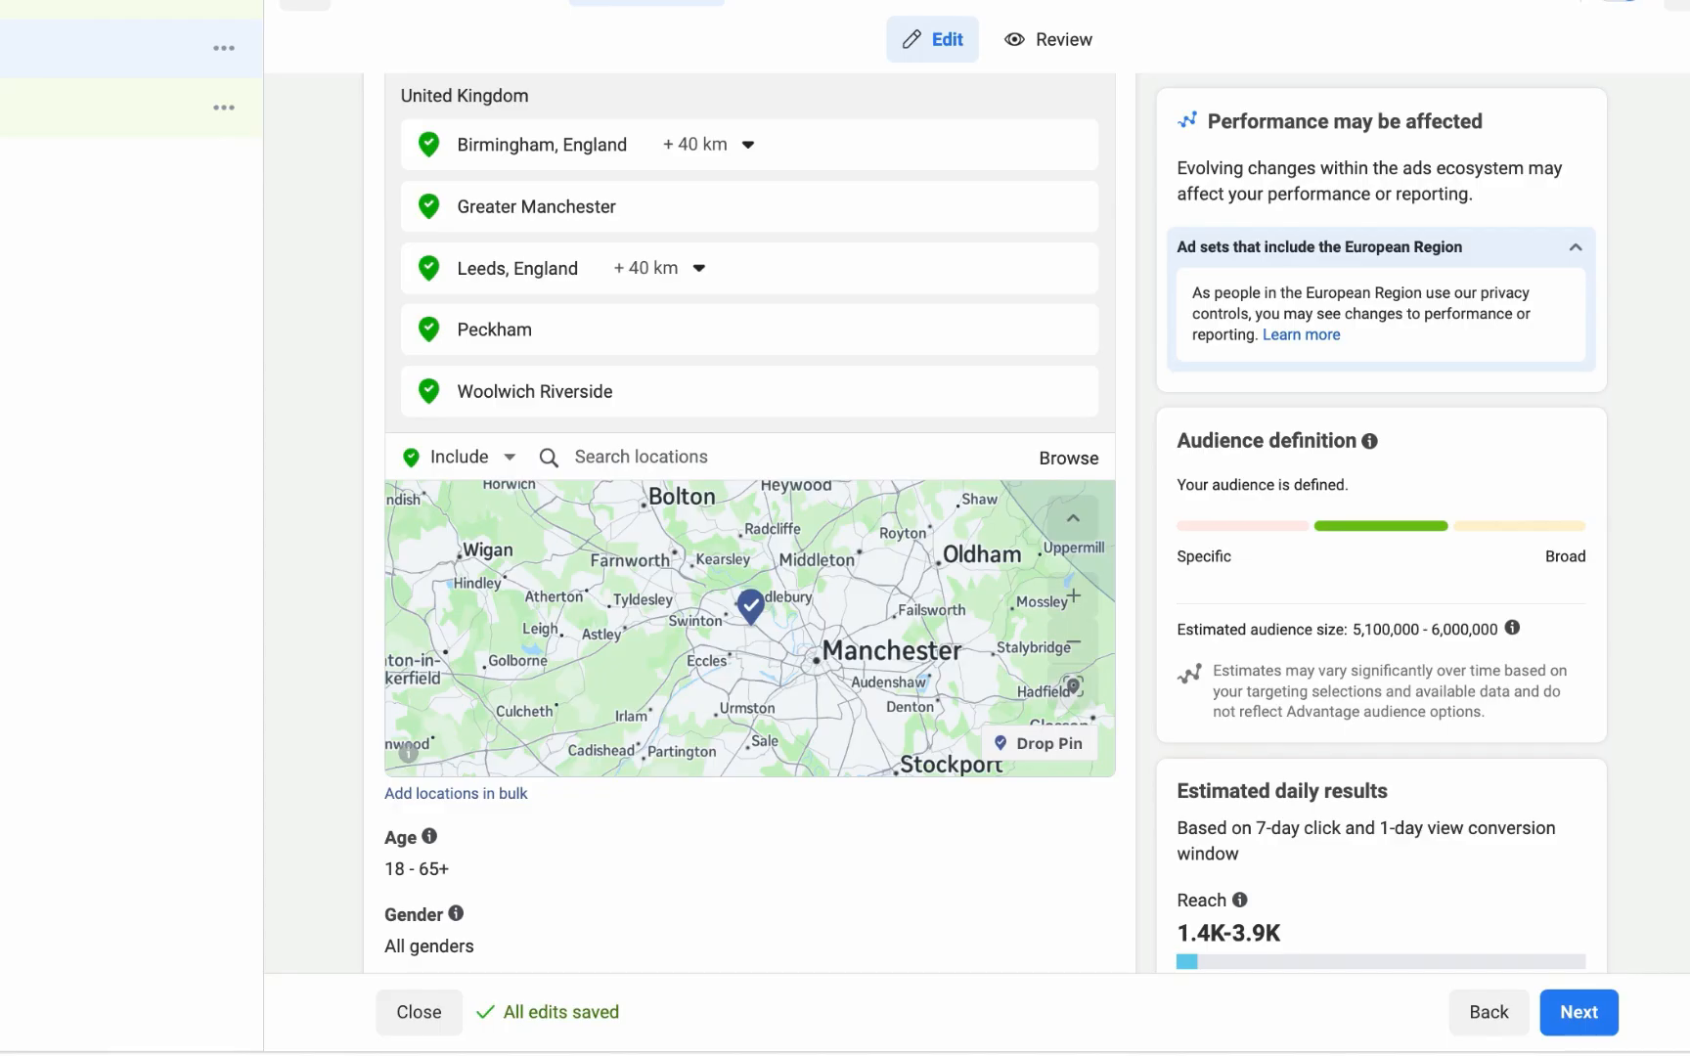
{"action": "left_click", "coordinate": [608, 445]}
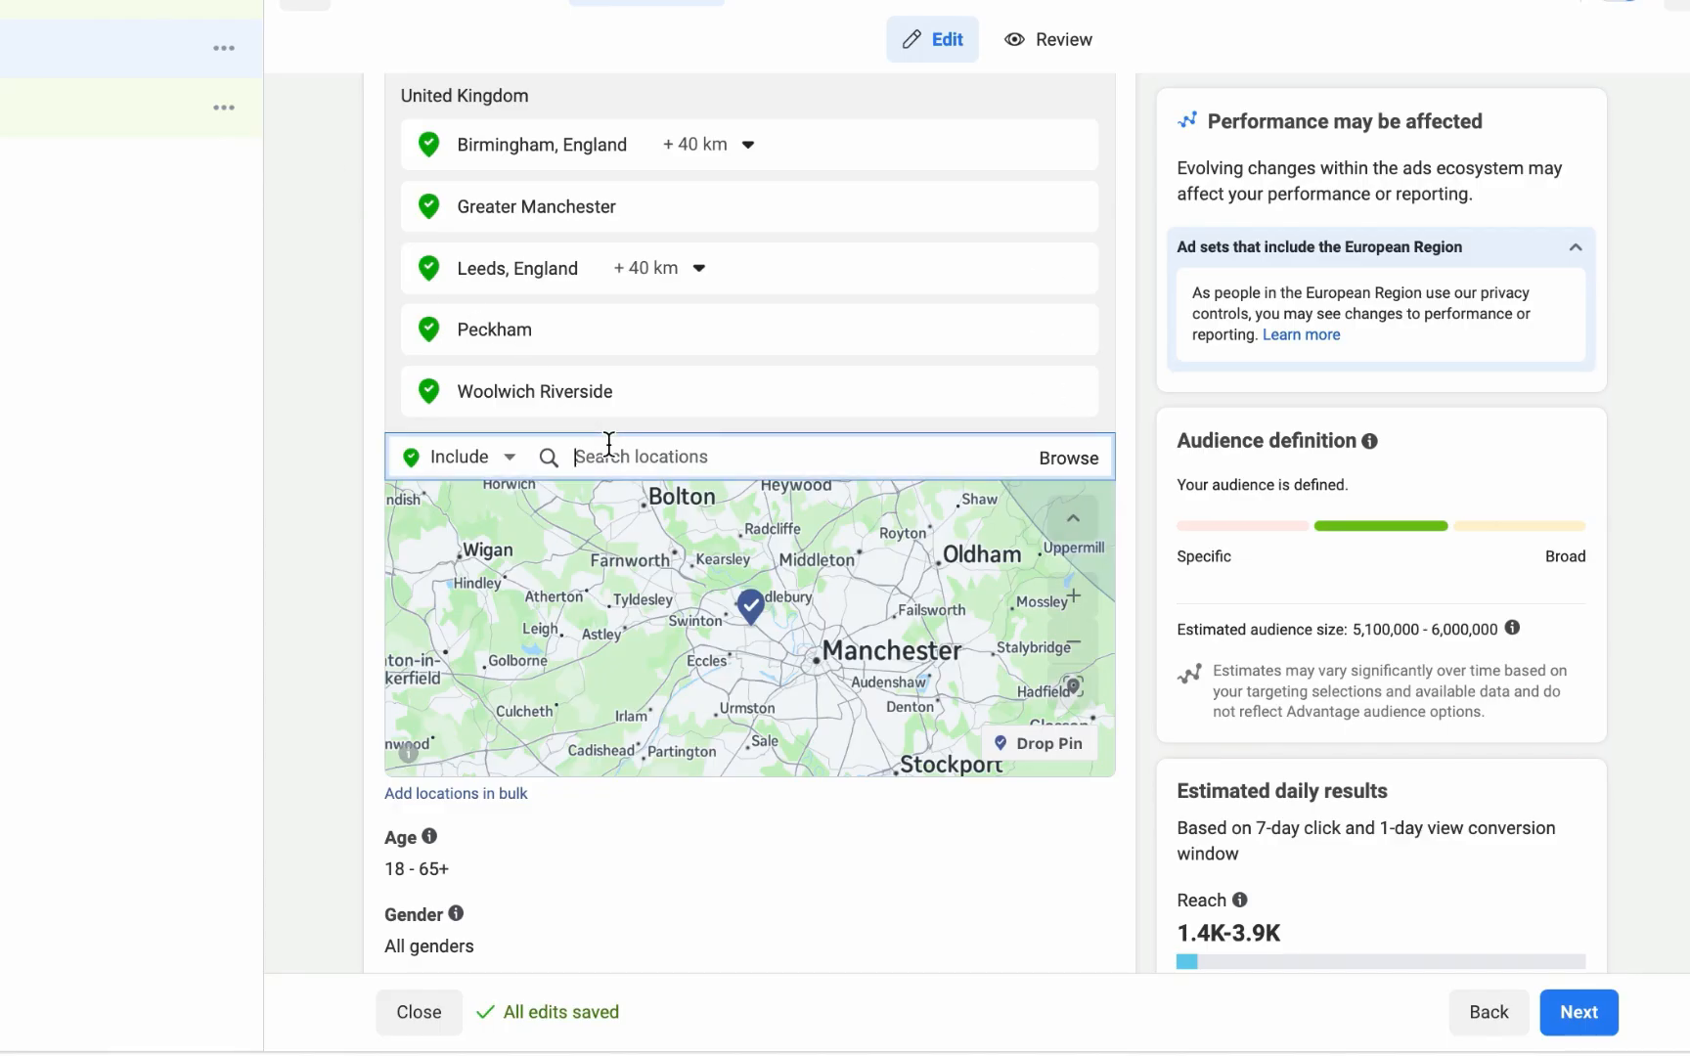
{"action": "key", "text": "ctrl+v"}
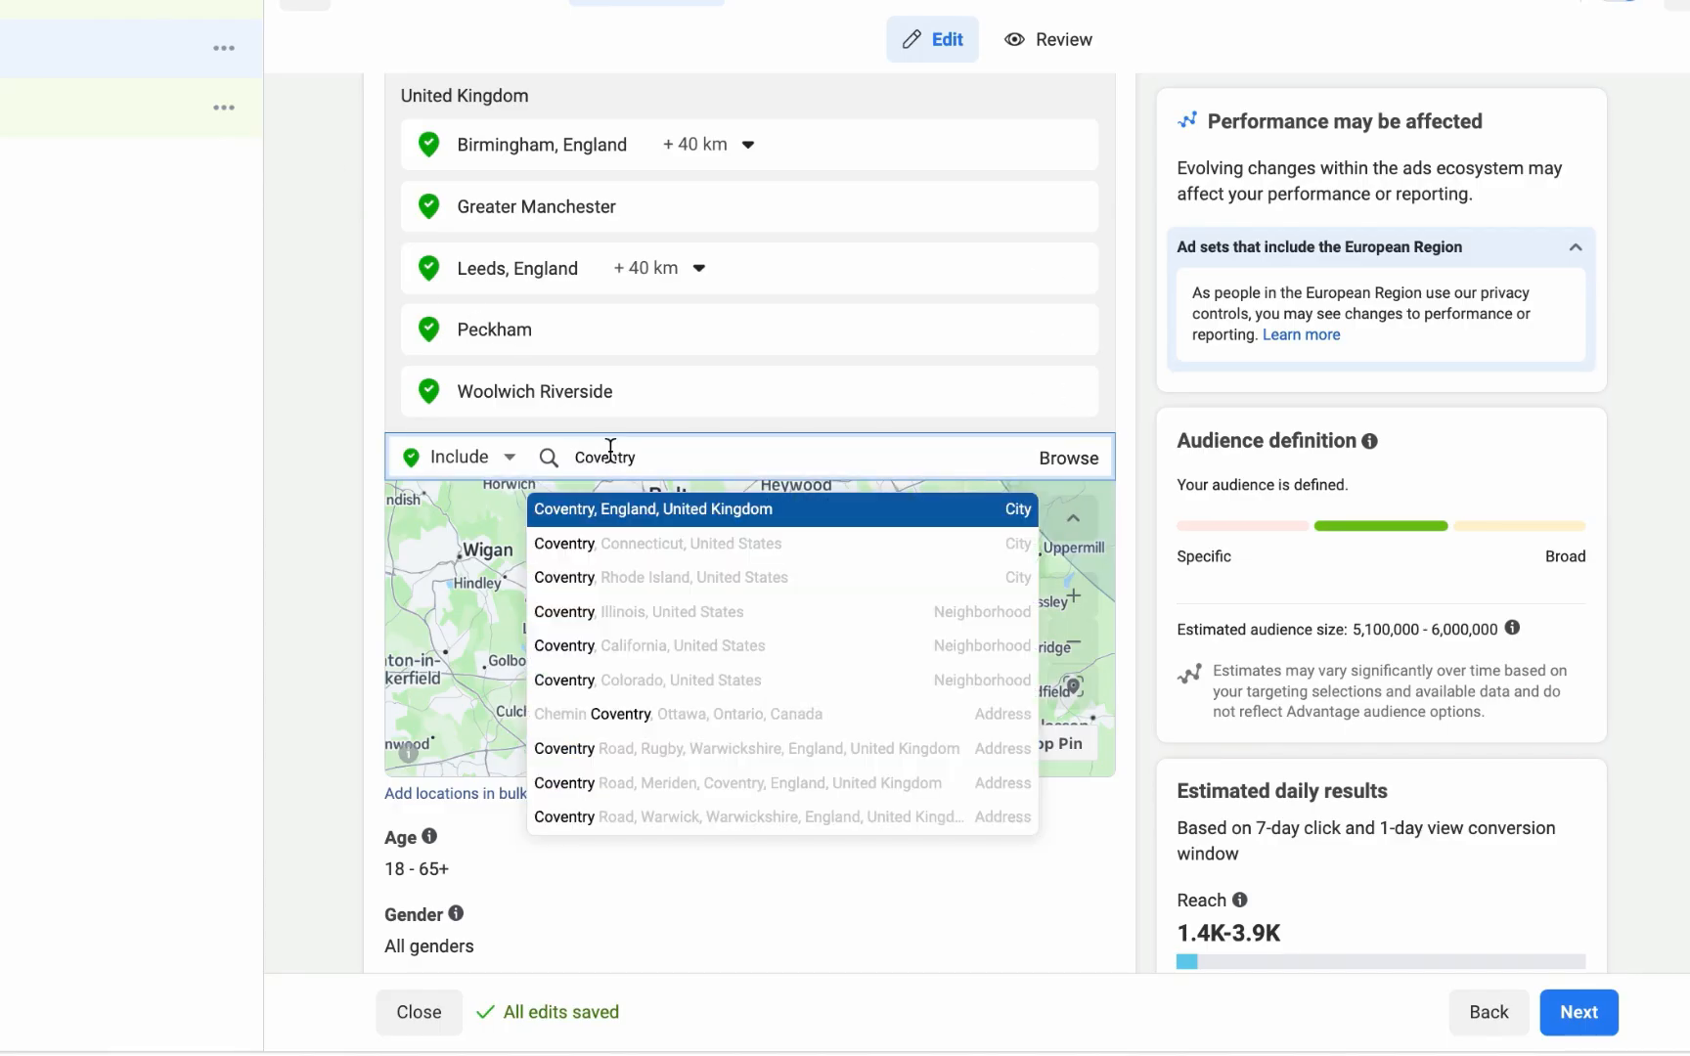
{"action": "left_click", "coordinate": [631, 511]}
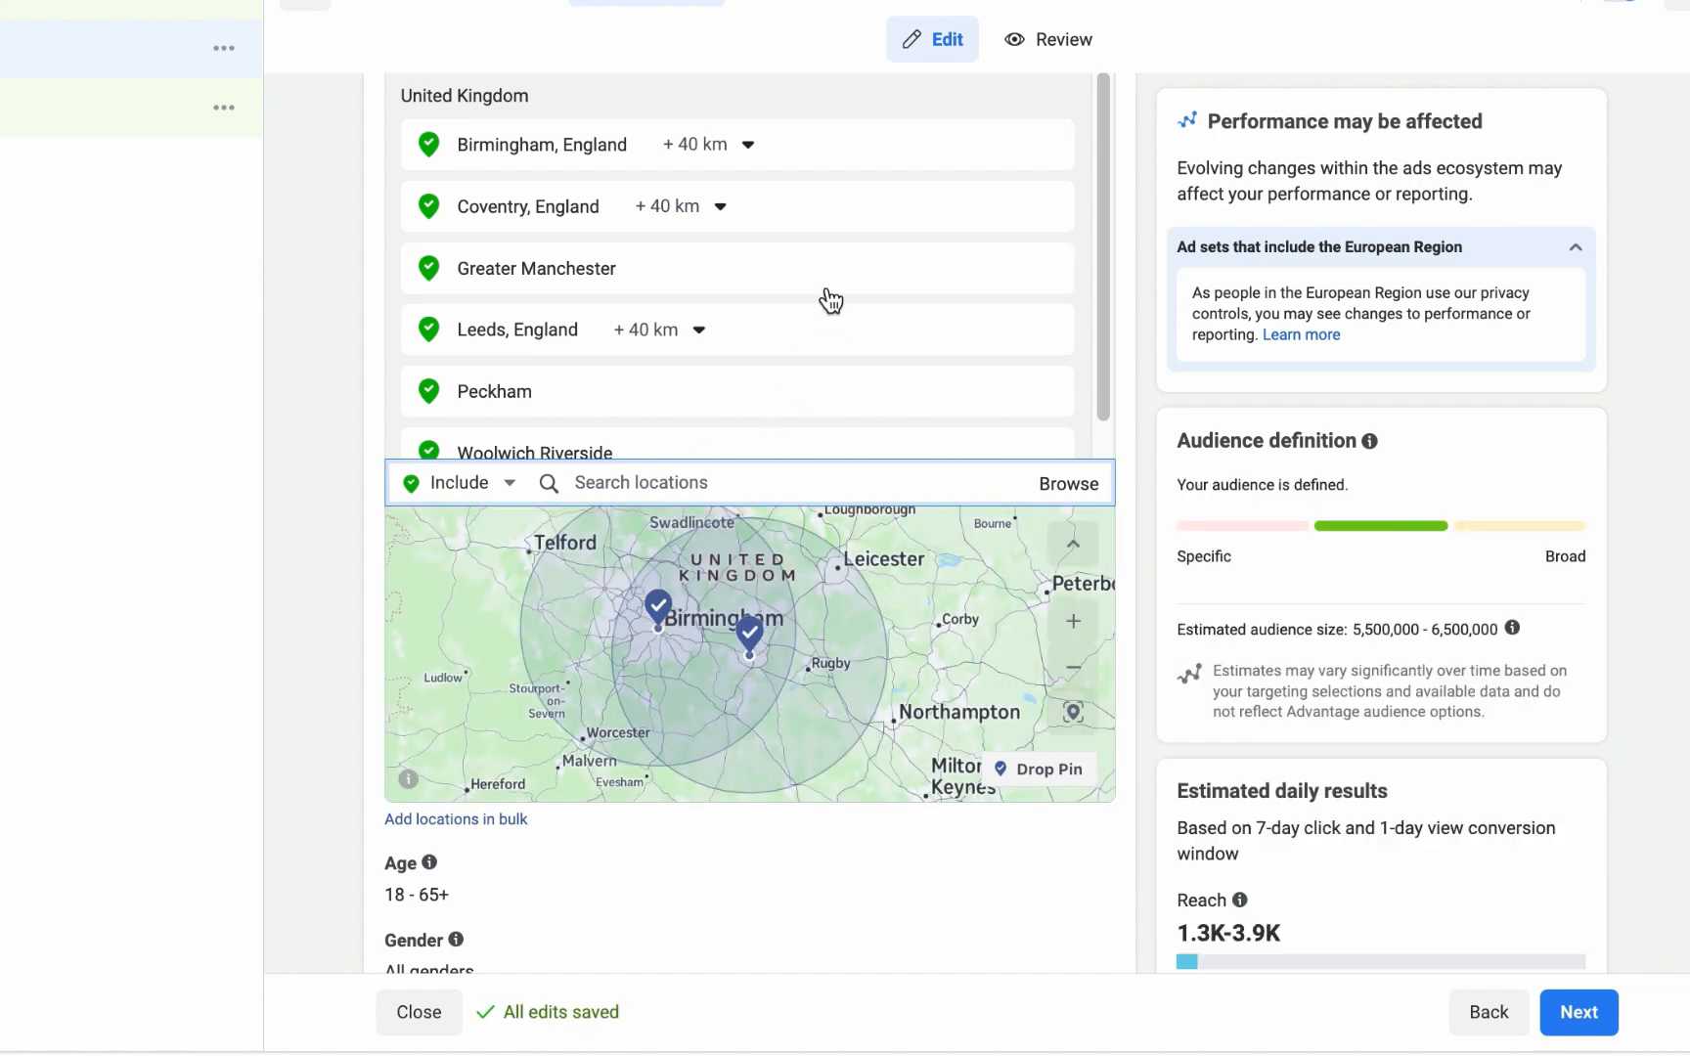
Review the ad set's included locations, remaining audience settings, audience definition, estimated daily results and placements.
{"action": "scroll", "coordinate": [880, 284], "scroll_direction": "down", "scroll_amount": 1}
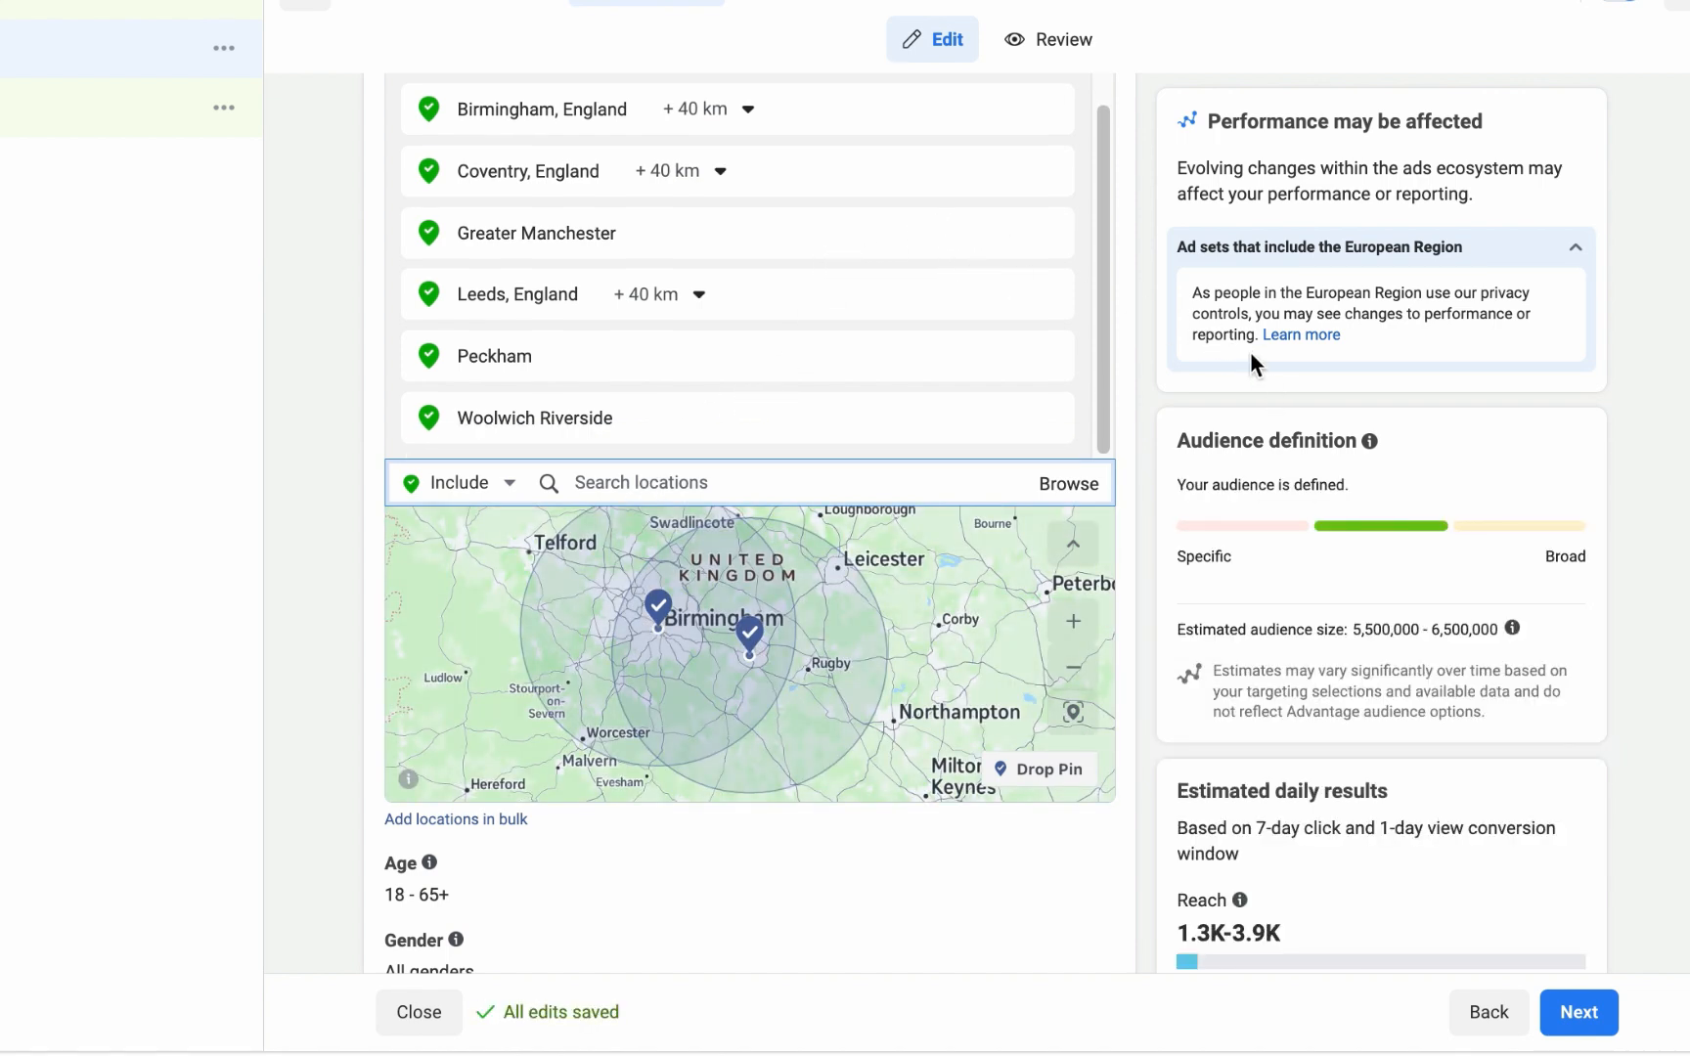
{"action": "scroll", "coordinate": [1268, 367], "scroll_direction": "down", "scroll_amount": 1}
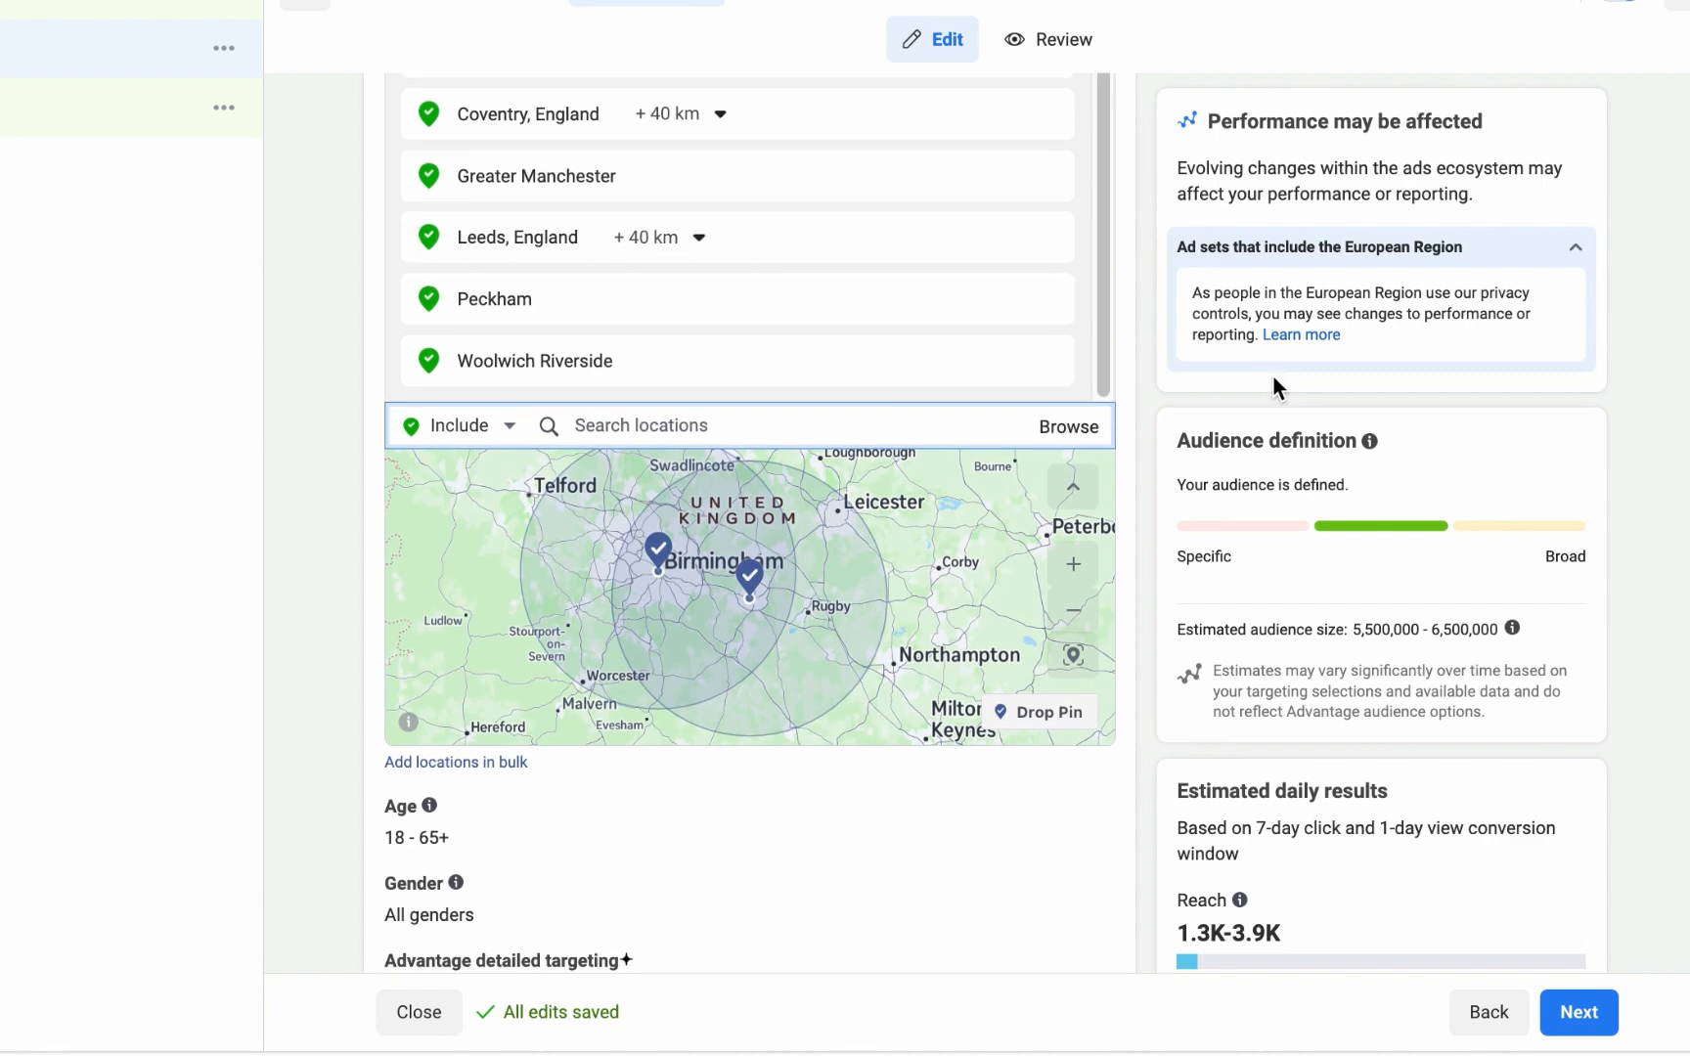
{"action": "scroll", "coordinate": [1272, 370], "scroll_direction": "down", "scroll_amount": 1}
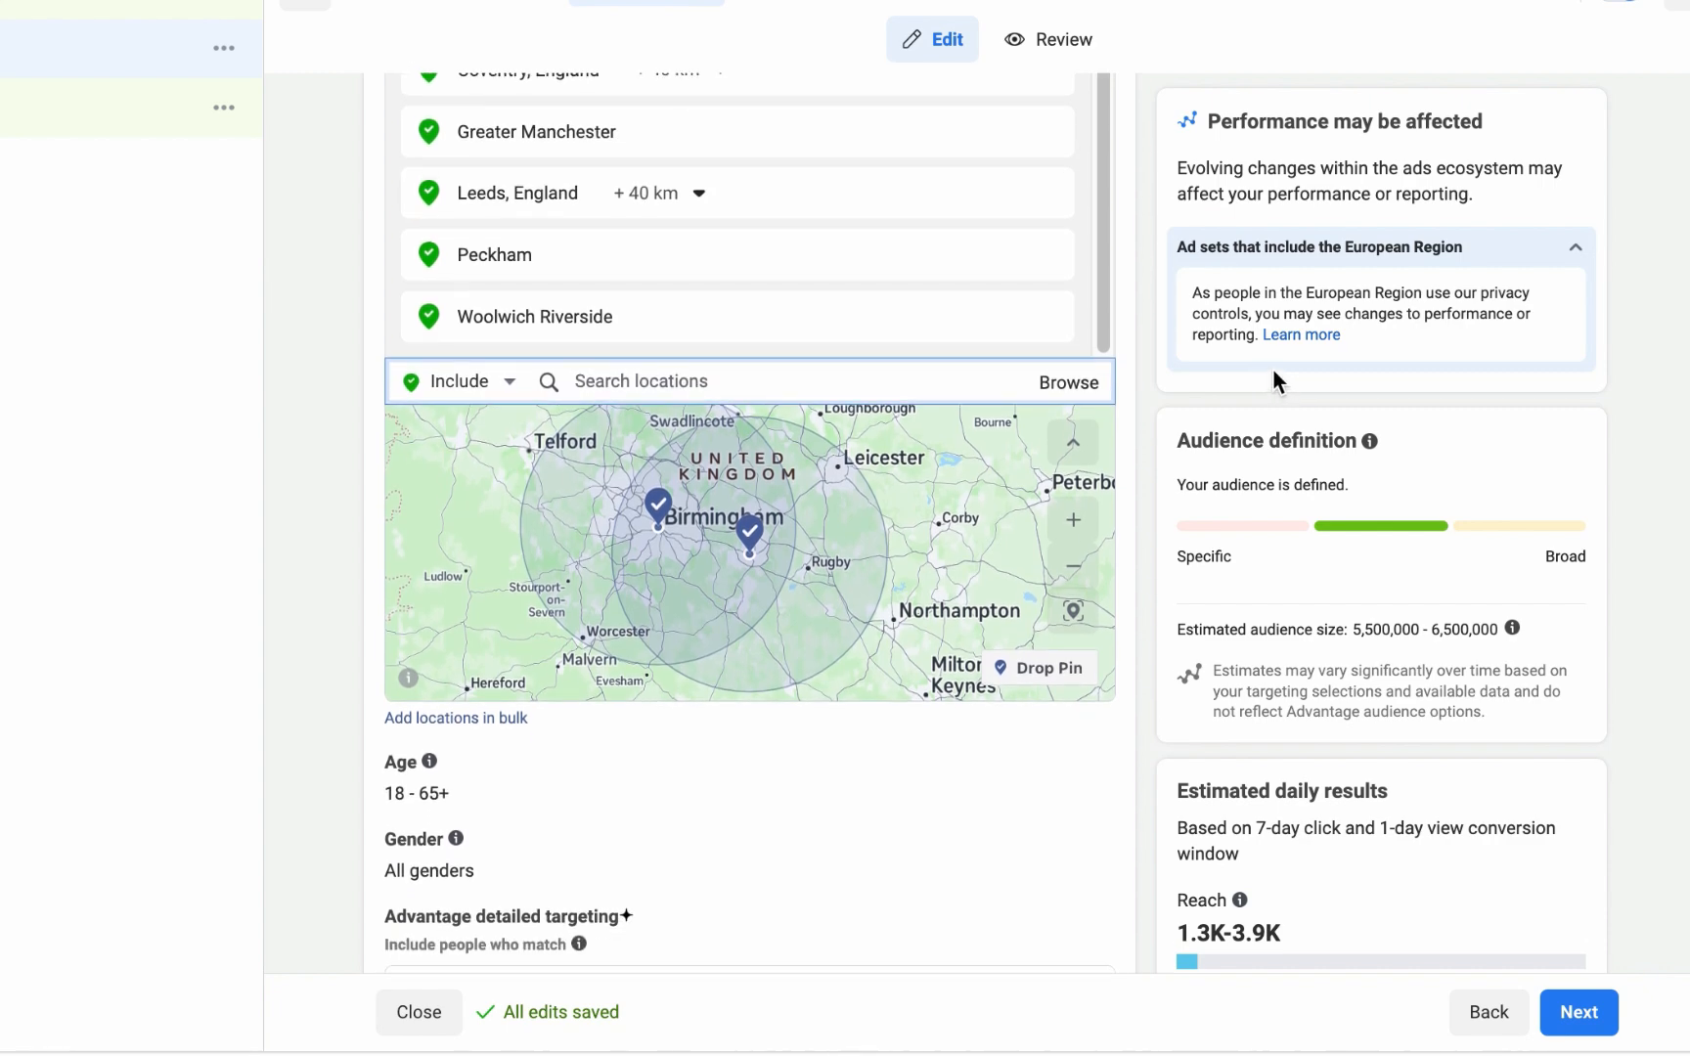
{"action": "scroll", "coordinate": [1281, 374], "scroll_direction": "down", "scroll_amount": 1}
{"action": "scroll", "coordinate": [1293, 381], "scroll_direction": "down", "scroll_amount": 1}
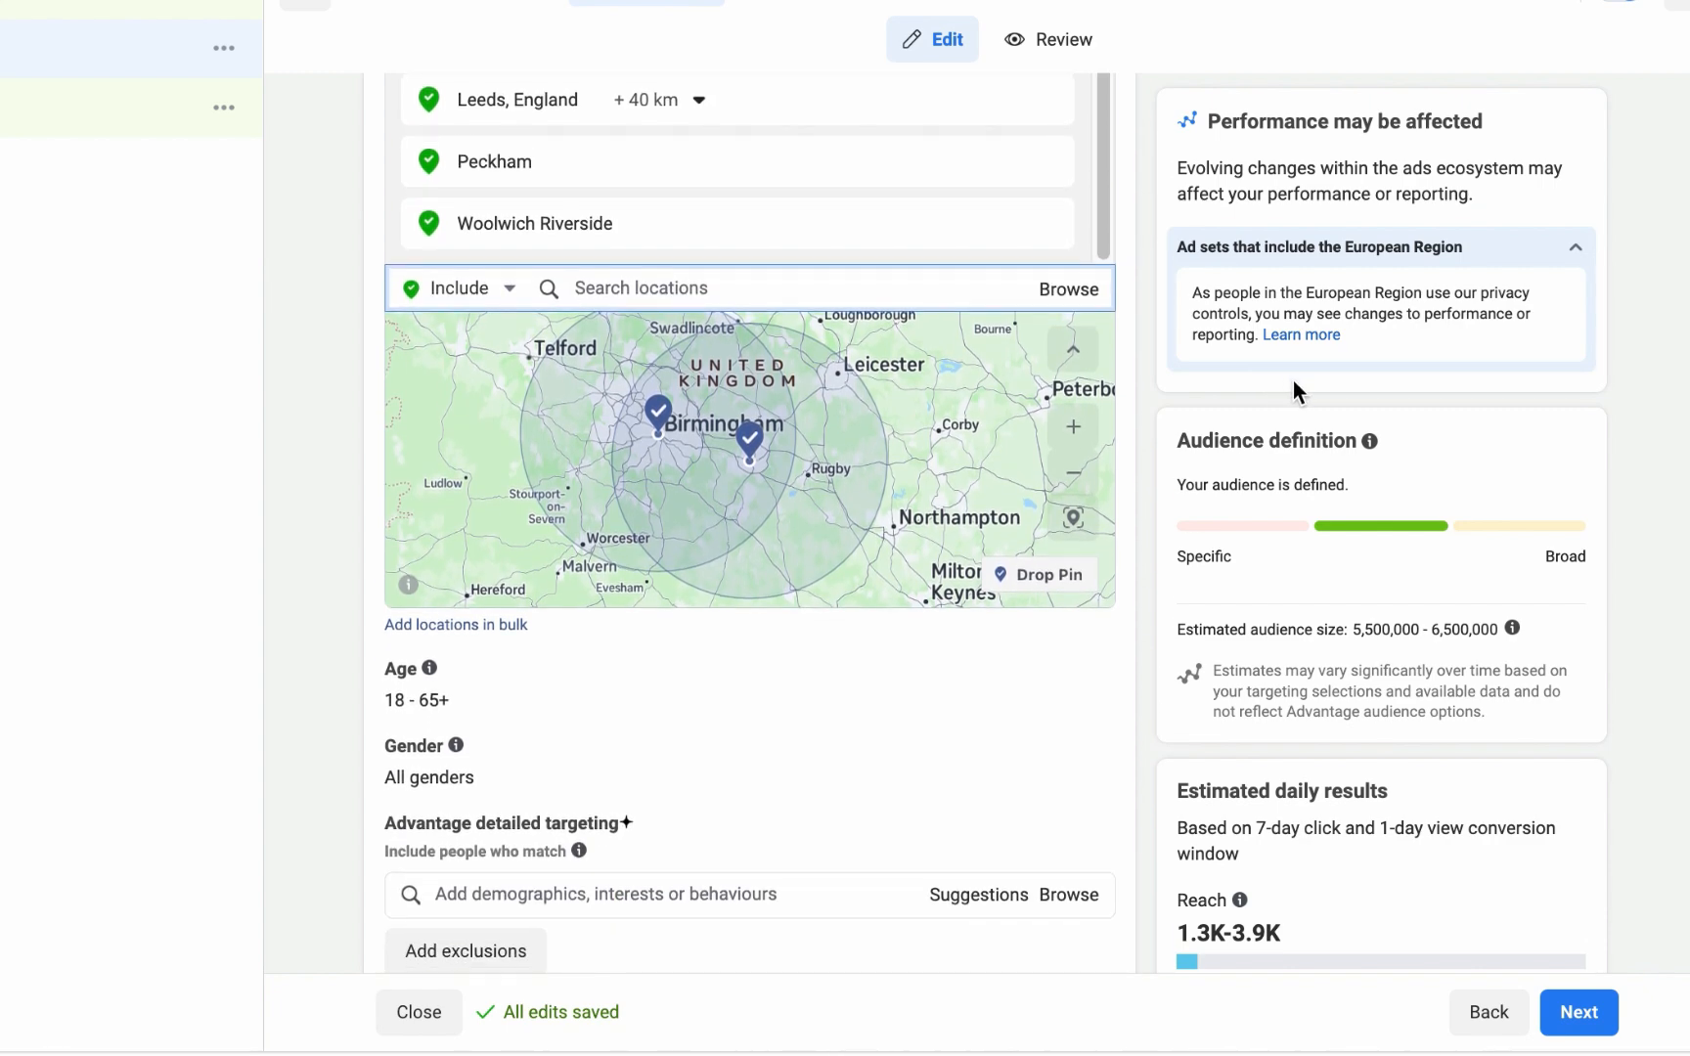
{"action": "scroll", "coordinate": [1293, 380], "scroll_direction": "down", "scroll_amount": 2}
{"action": "scroll", "coordinate": [1293, 381], "scroll_direction": "down", "scroll_amount": 4}
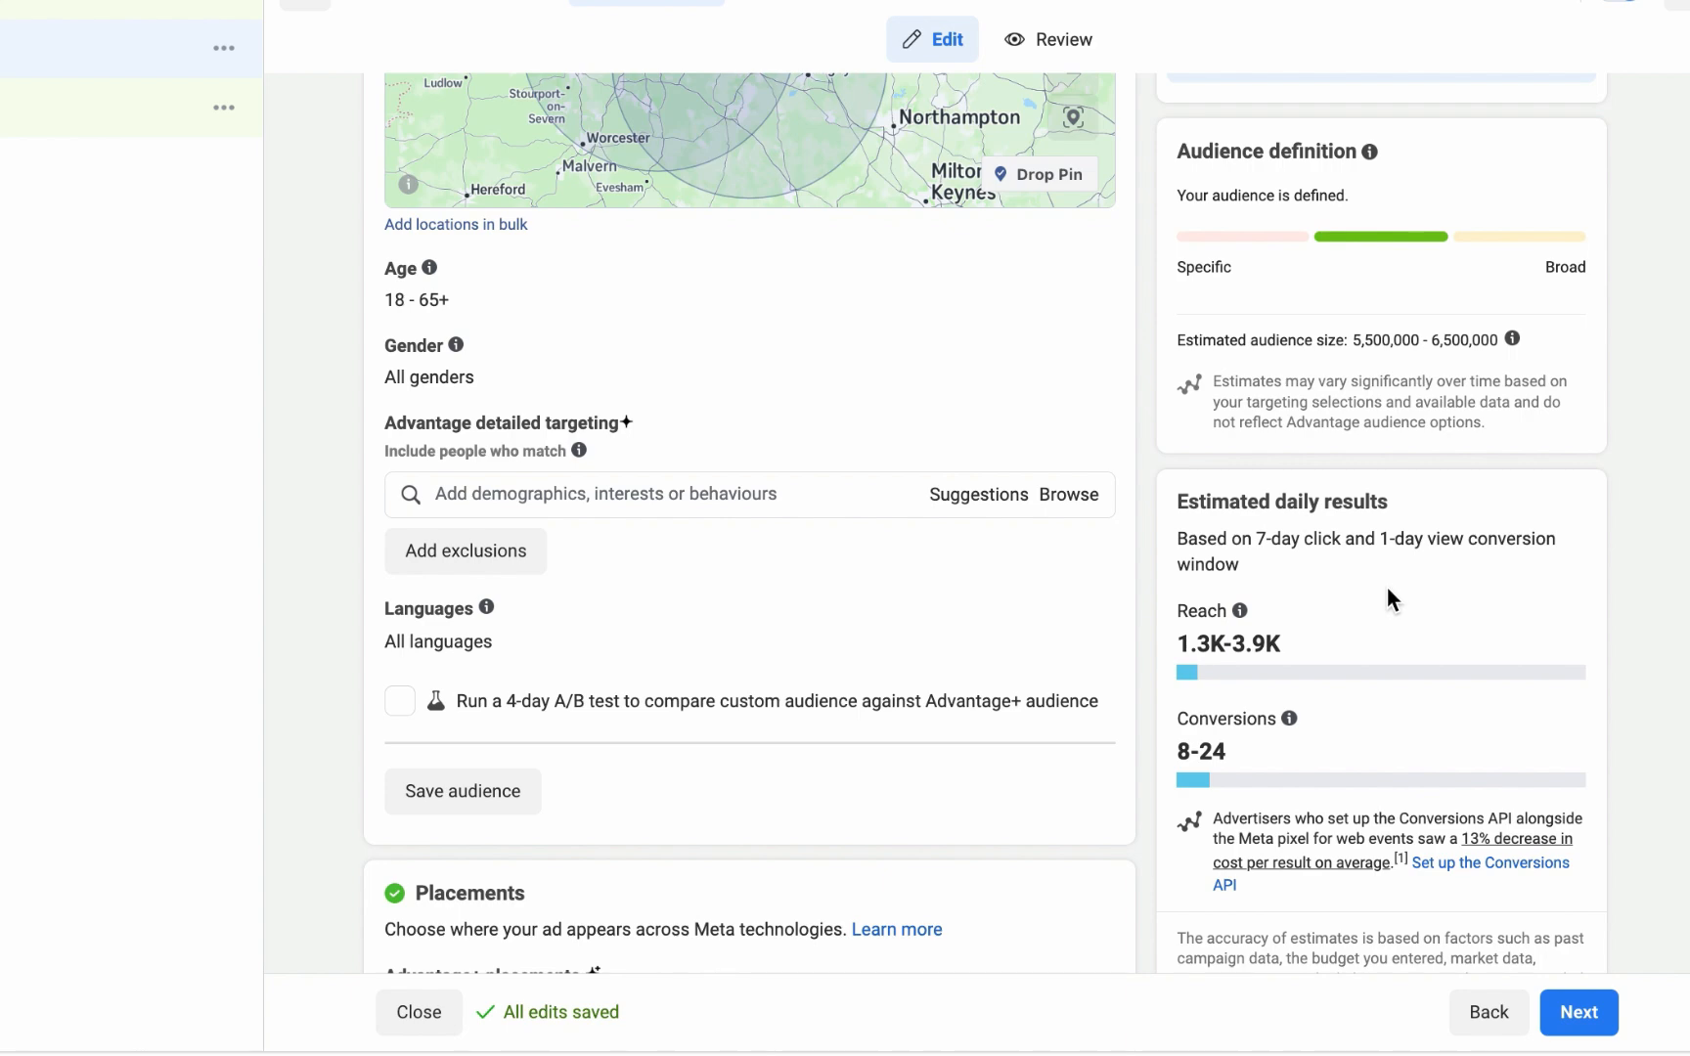
{"action": "scroll", "coordinate": [1387, 577], "scroll_direction": "down", "scroll_amount": 3}
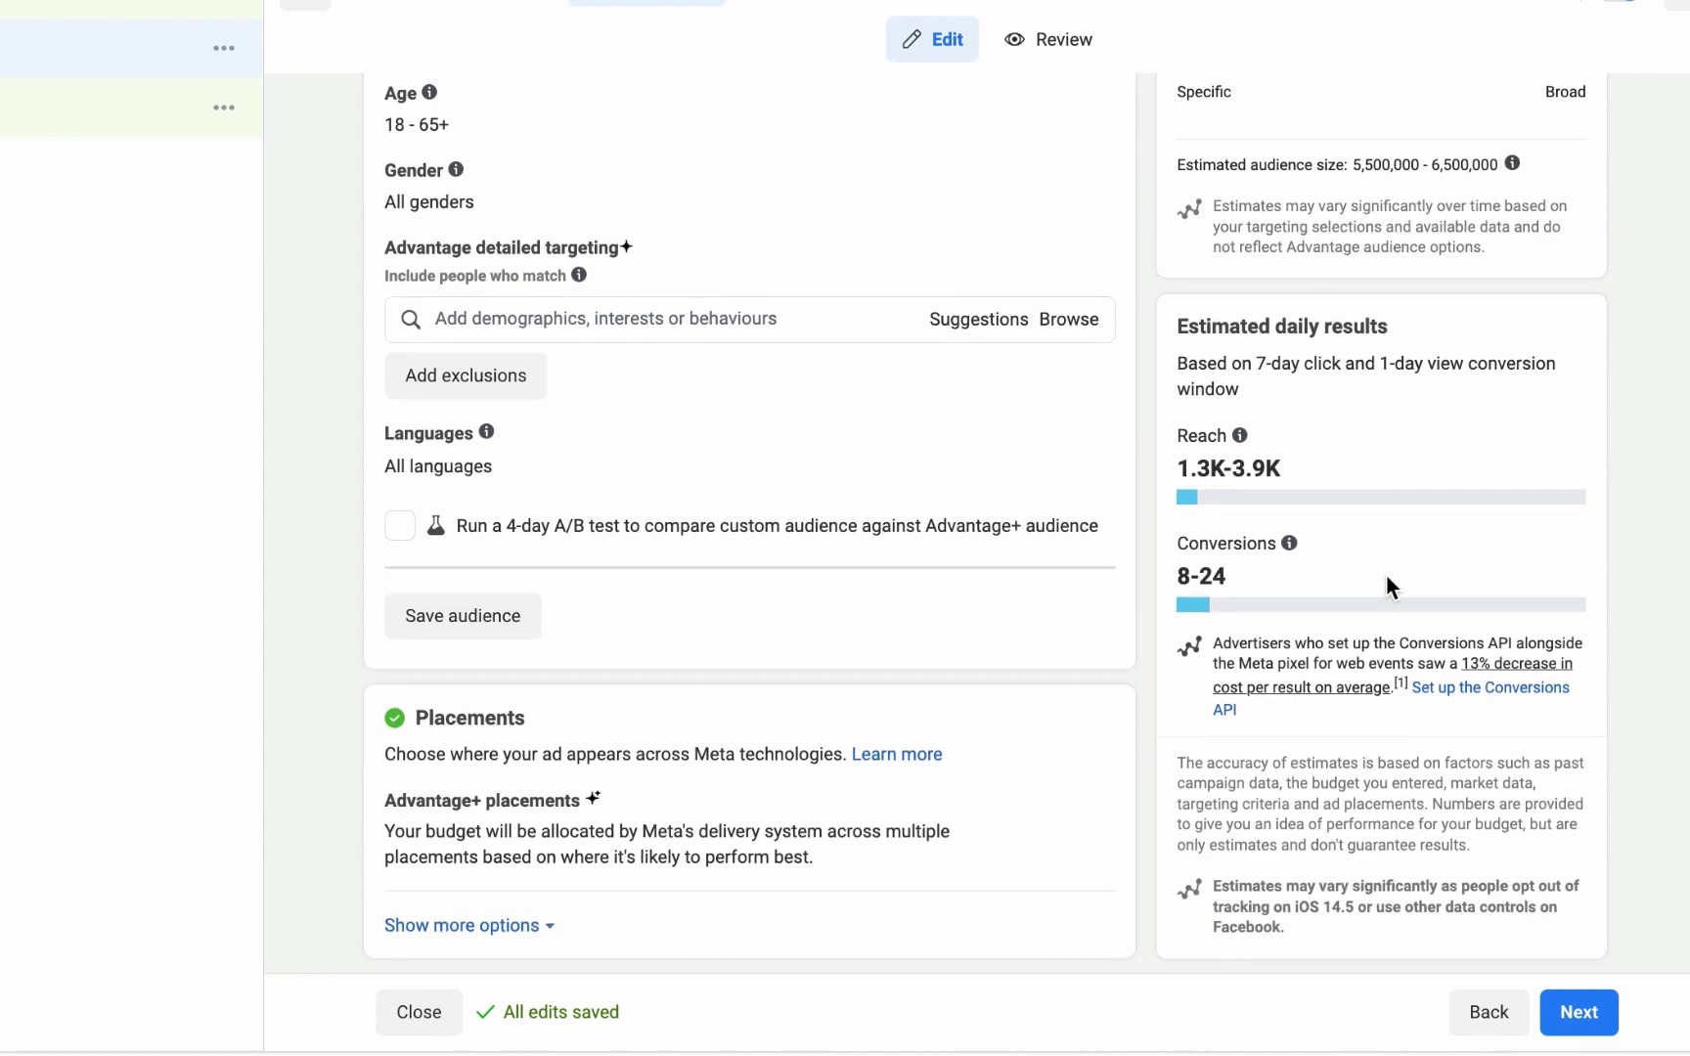
Set the minimum age of the ad set's audience to 45.
{"action": "scroll", "coordinate": [1387, 577], "scroll_direction": "up", "scroll_amount": 5}
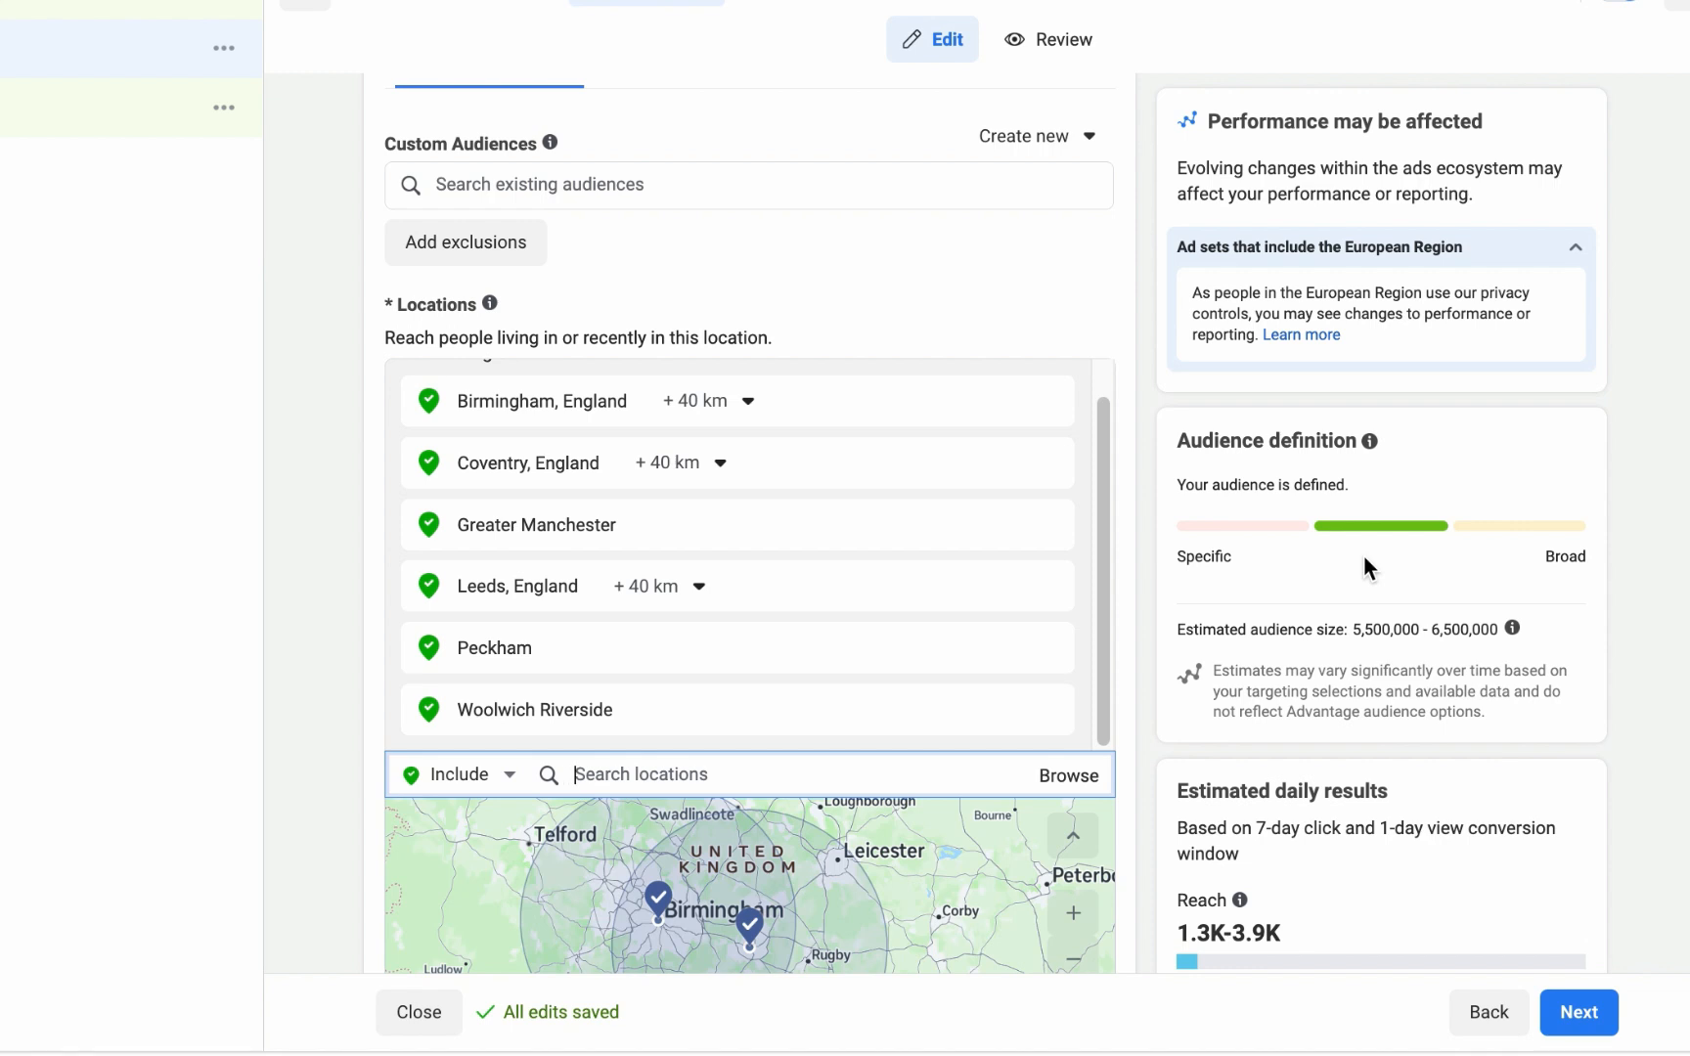
{"action": "scroll", "coordinate": [1364, 557], "scroll_direction": "down", "scroll_amount": 3}
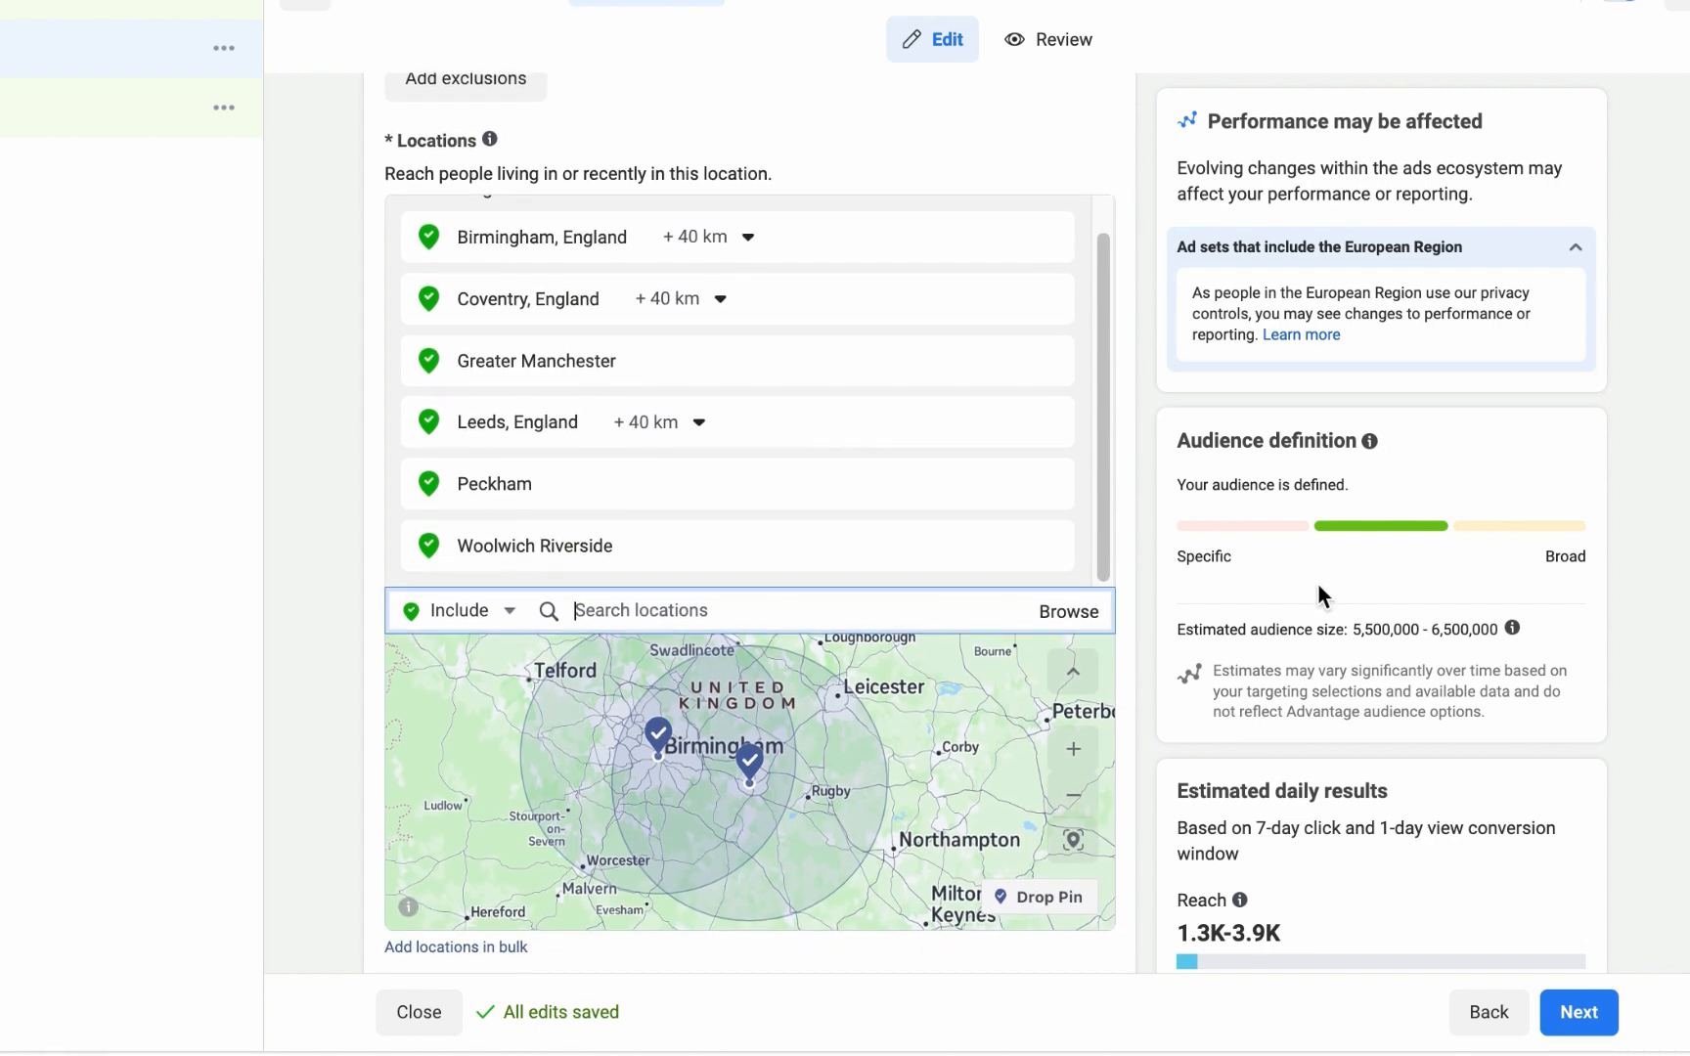
{"action": "scroll", "coordinate": [1318, 582], "scroll_direction": "down", "scroll_amount": 1}
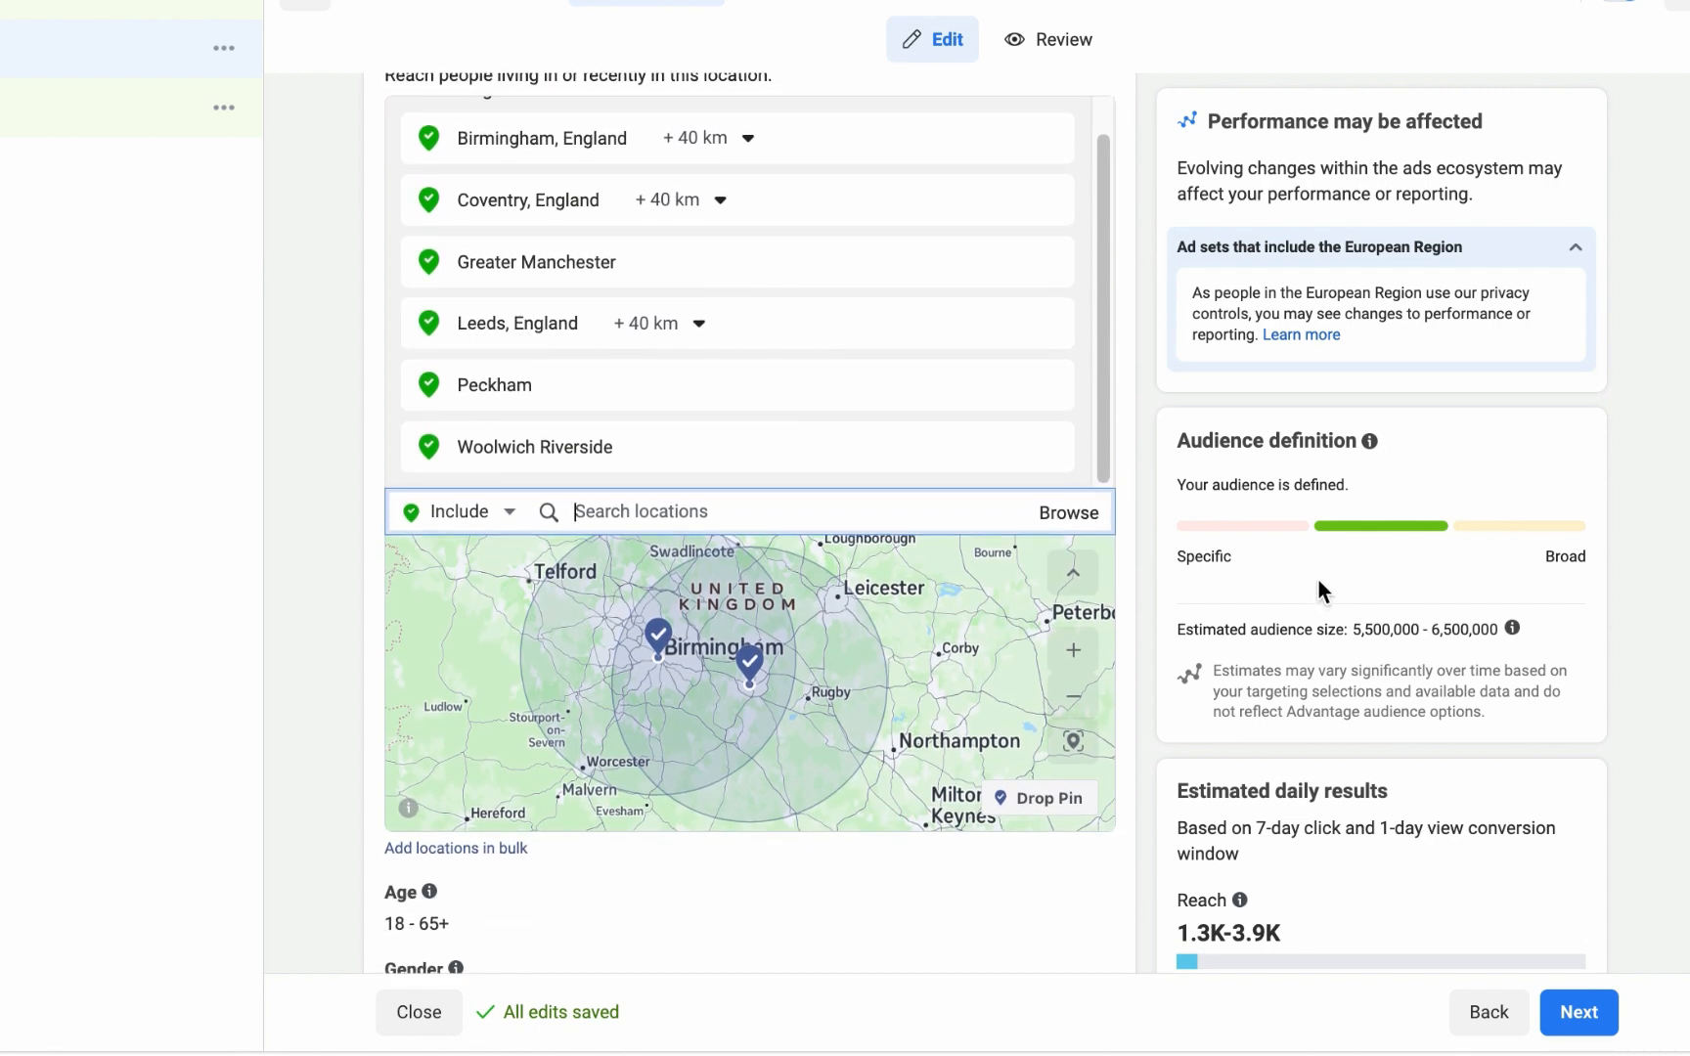
{"action": "scroll", "coordinate": [1317, 584], "scroll_direction": "down", "scroll_amount": 5}
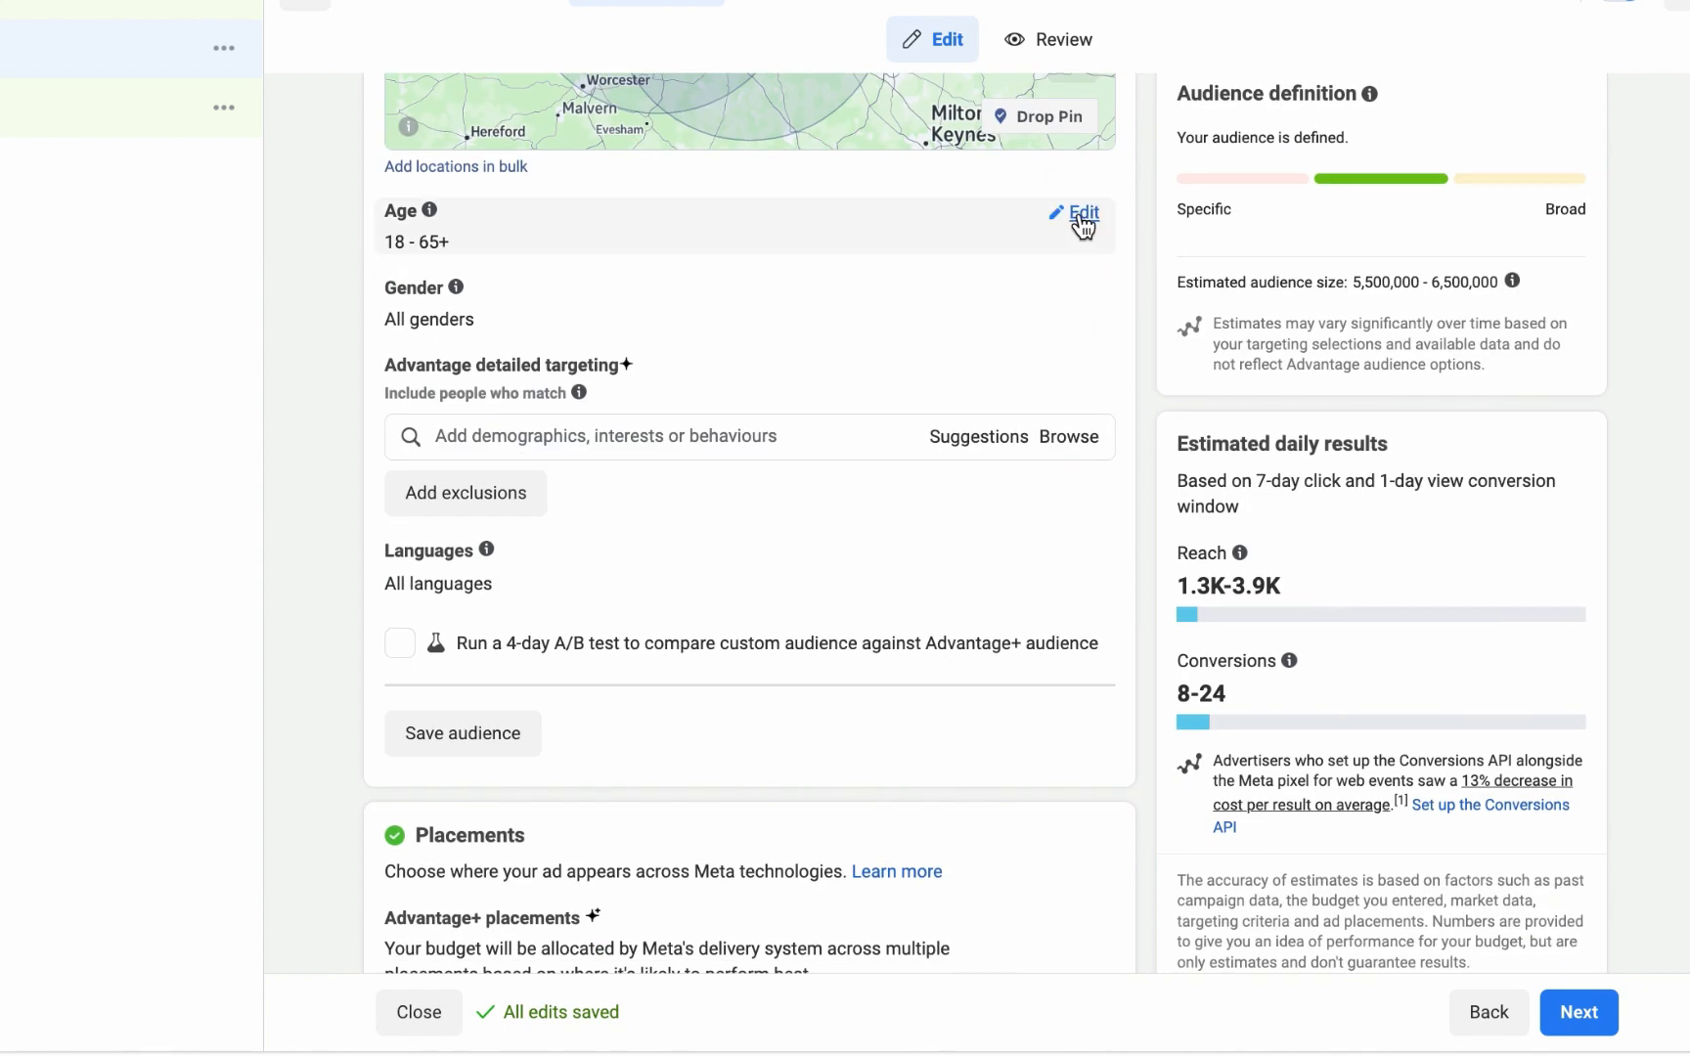
{"action": "left_click", "coordinate": [1079, 216]}
{"action": "left_click", "coordinate": [484, 256]}
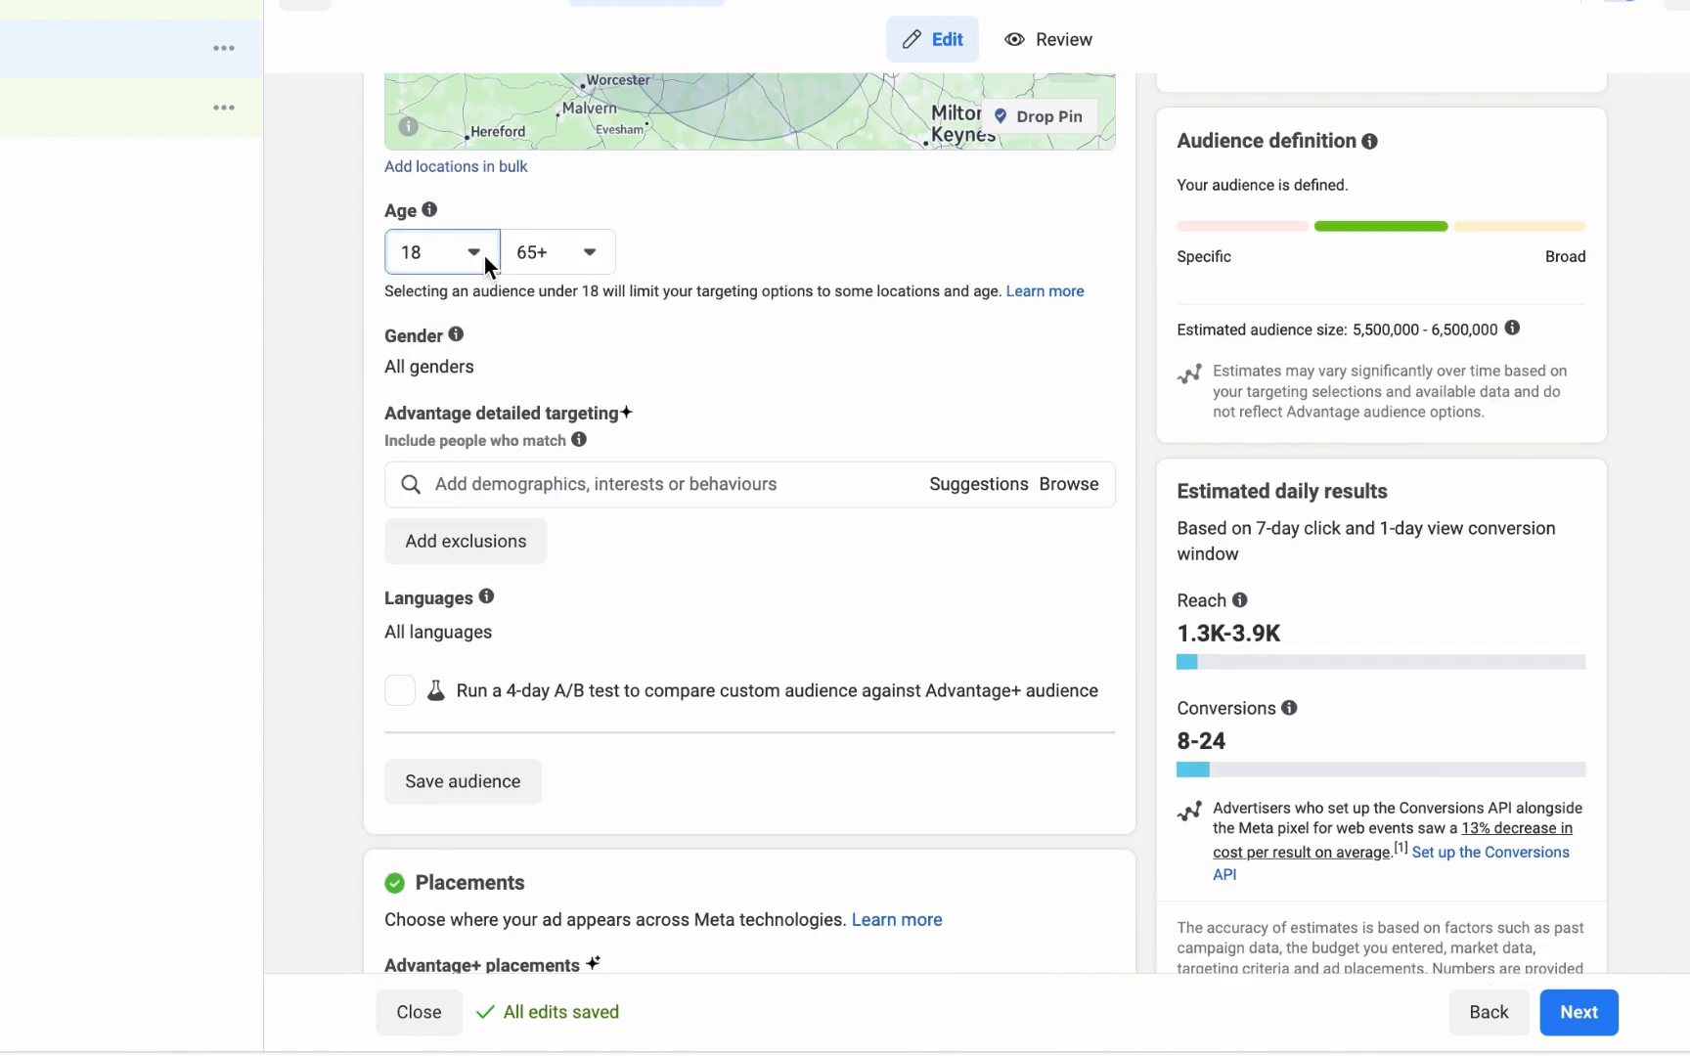
{"action": "scroll", "coordinate": [518, 536], "scroll_direction": "down", "scroll_amount": 4}
{"action": "scroll", "coordinate": [519, 531], "scroll_direction": "up", "scroll_amount": 3}
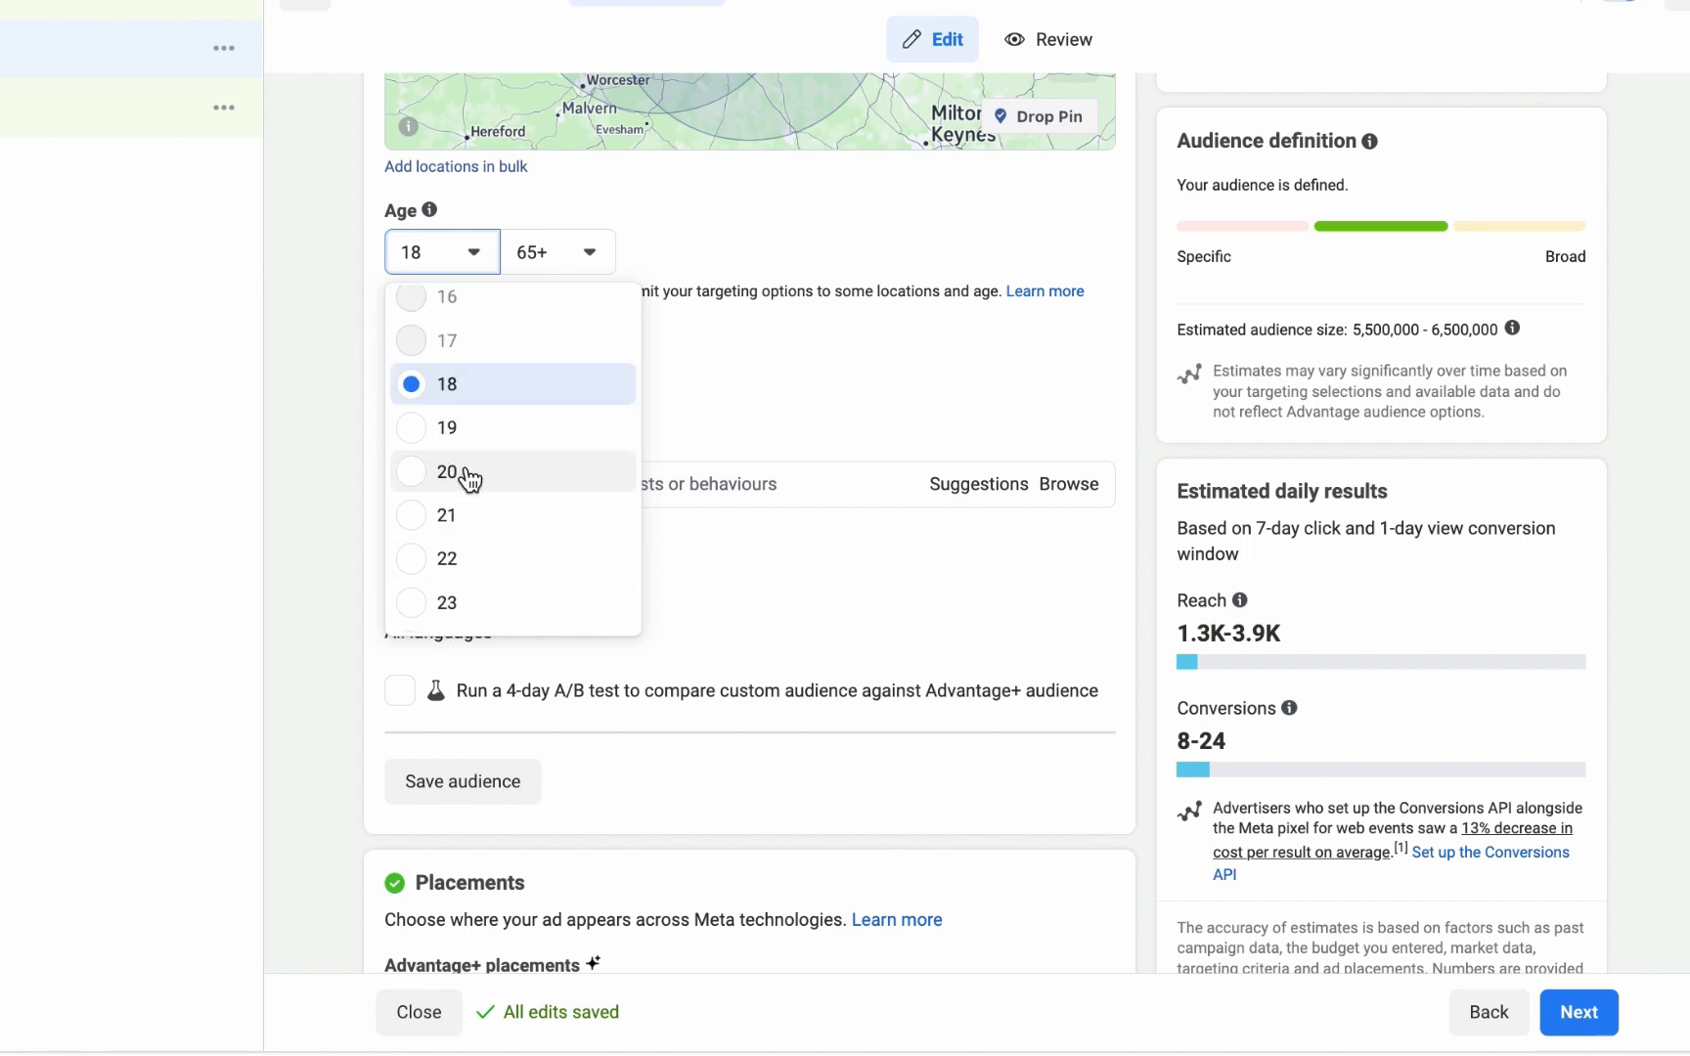
{"action": "scroll", "coordinate": [467, 479], "scroll_direction": "down", "scroll_amount": 3}
{"action": "scroll", "coordinate": [467, 480], "scroll_direction": "down", "scroll_amount": 6}
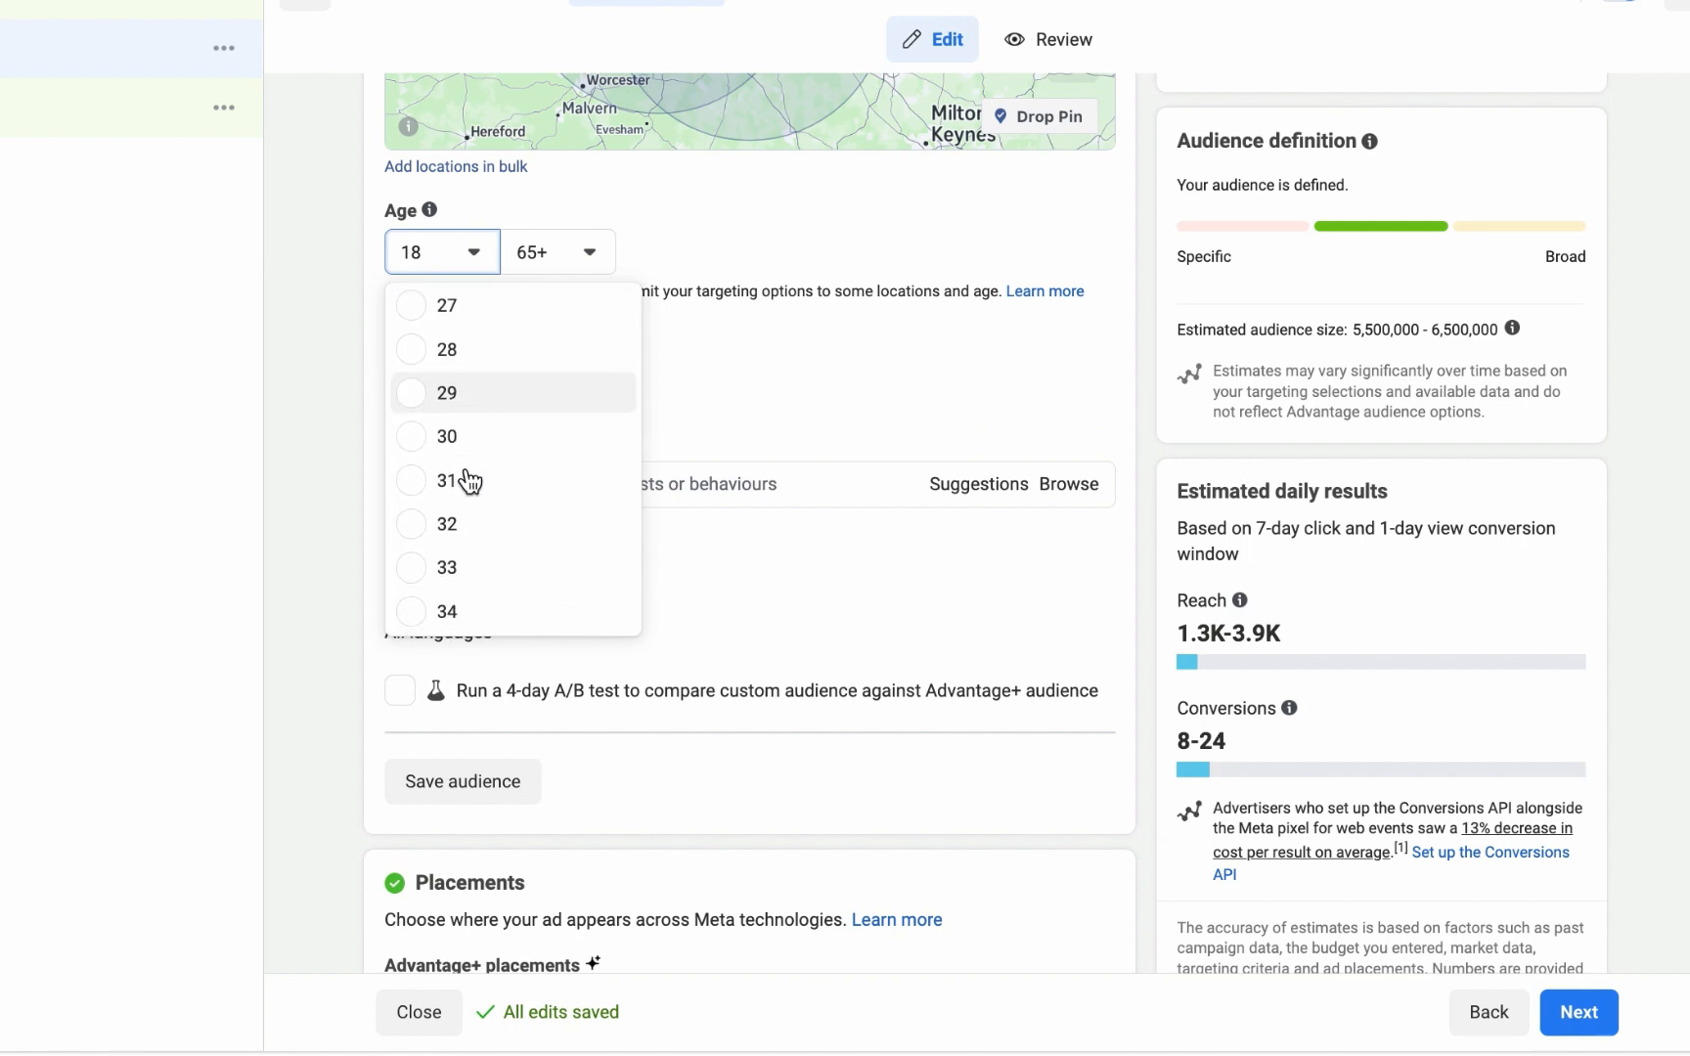
{"action": "scroll", "coordinate": [470, 480], "scroll_direction": "down", "scroll_amount": 2}
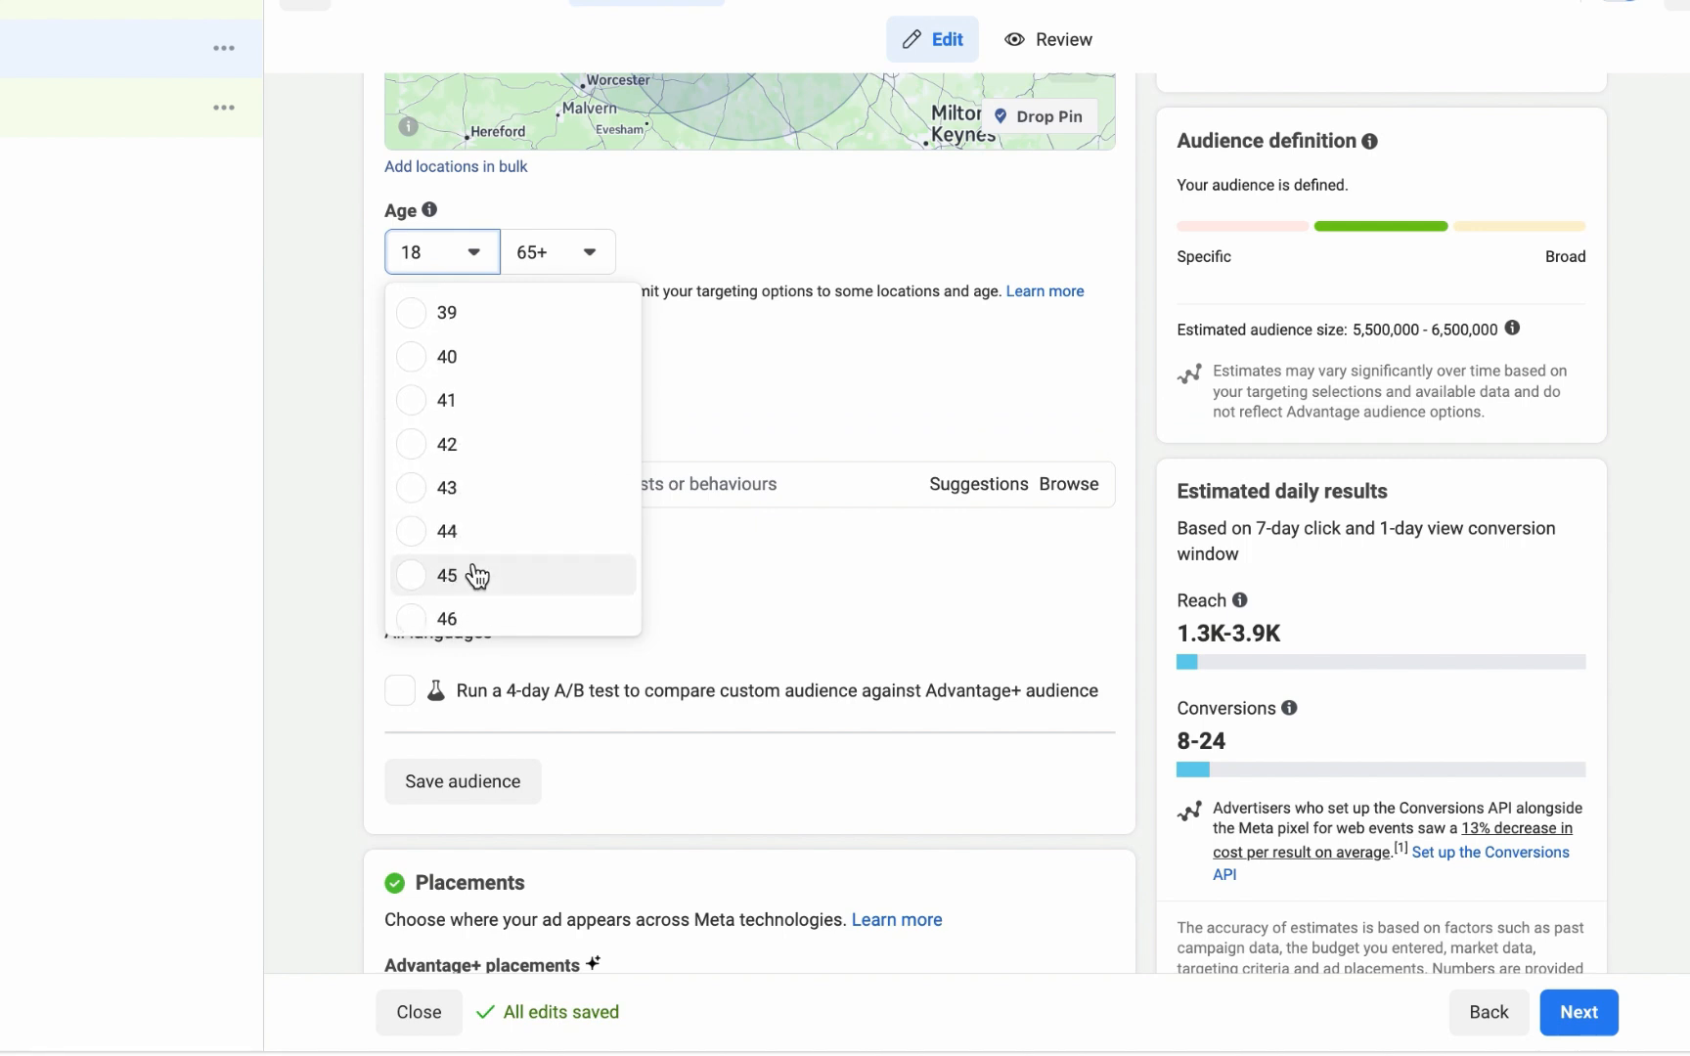
{"action": "left_click", "coordinate": [476, 575]}
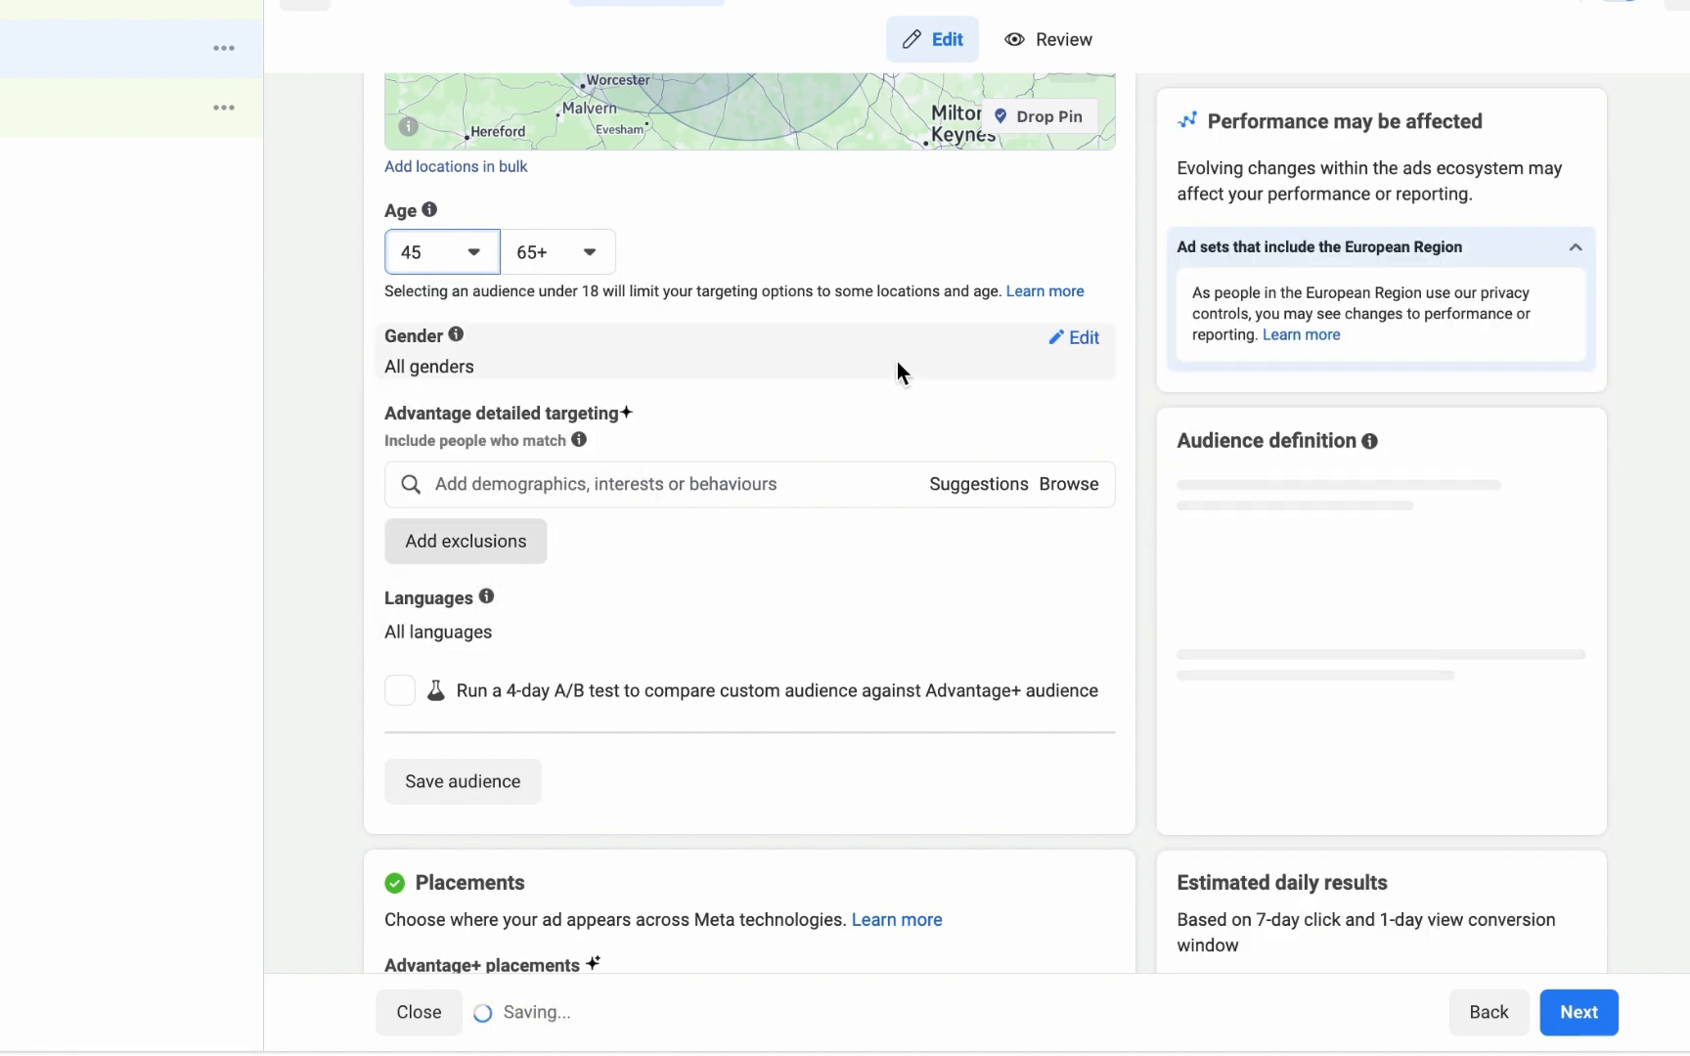
Switch the ad set to manual placements and restrict its devices to mobile by excluding desktop.
{"action": "scroll", "coordinate": [897, 361], "scroll_direction": "down", "scroll_amount": 3}
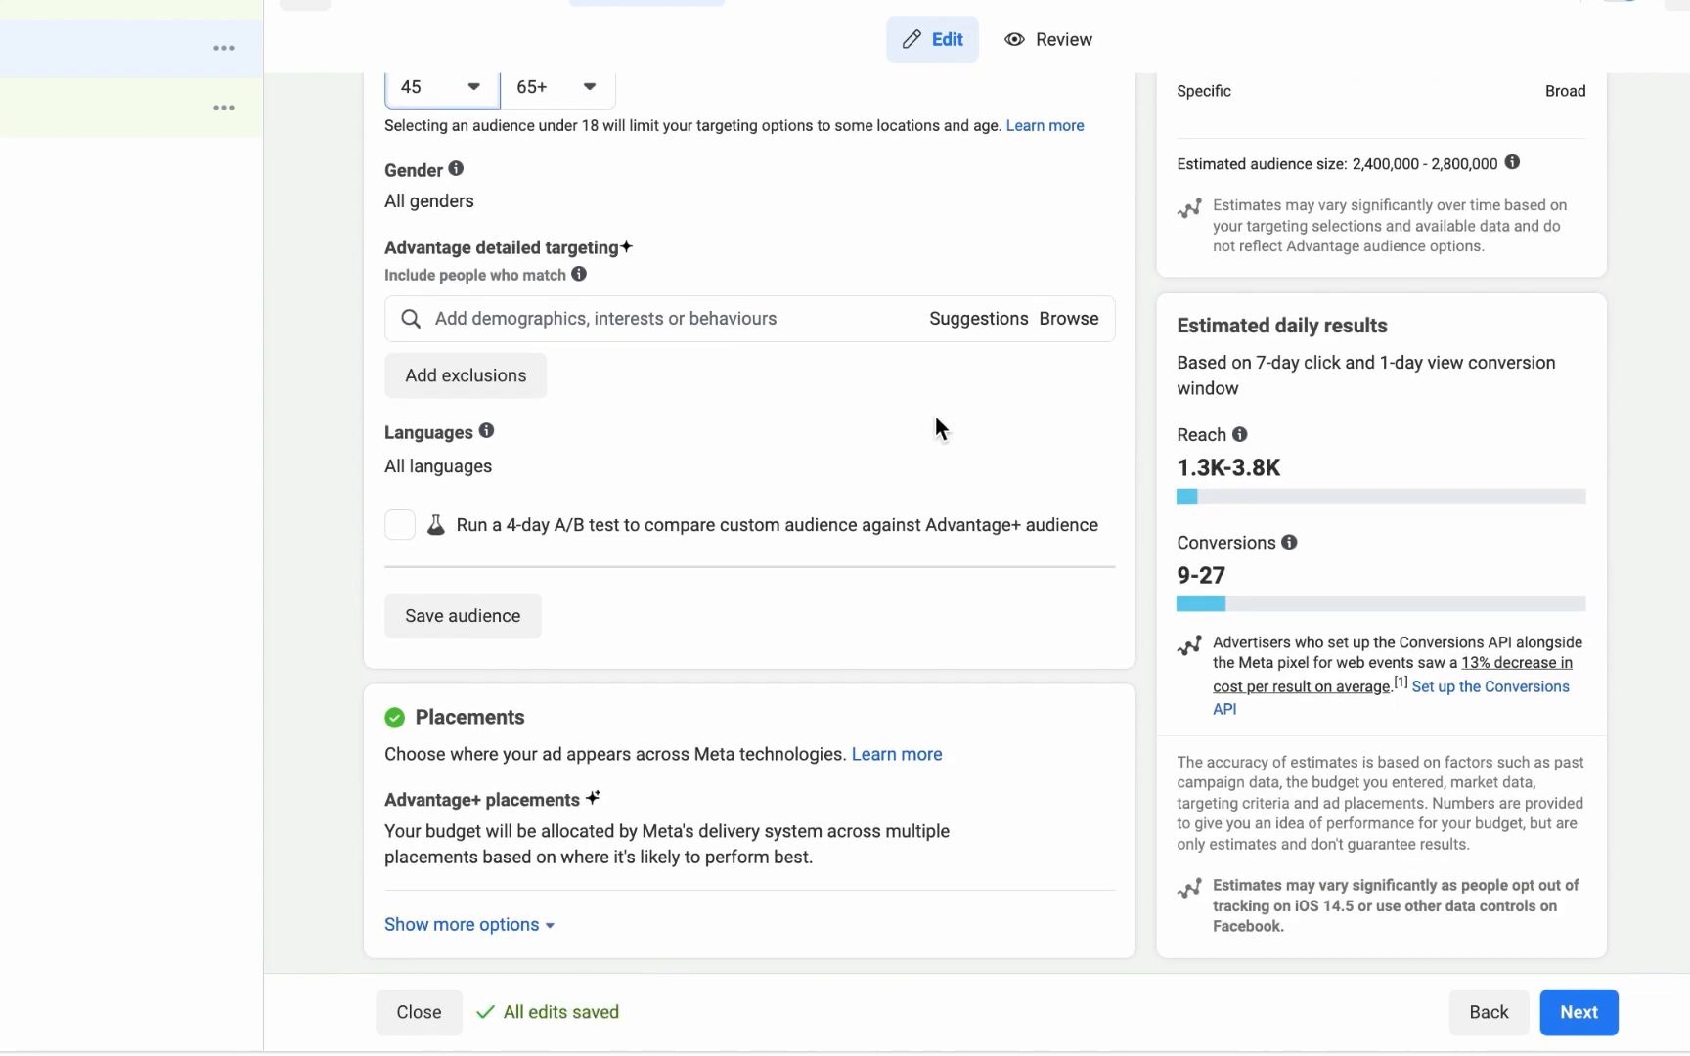
{"action": "left_click", "coordinate": [478, 812]}
{"action": "left_click", "coordinate": [482, 820]}
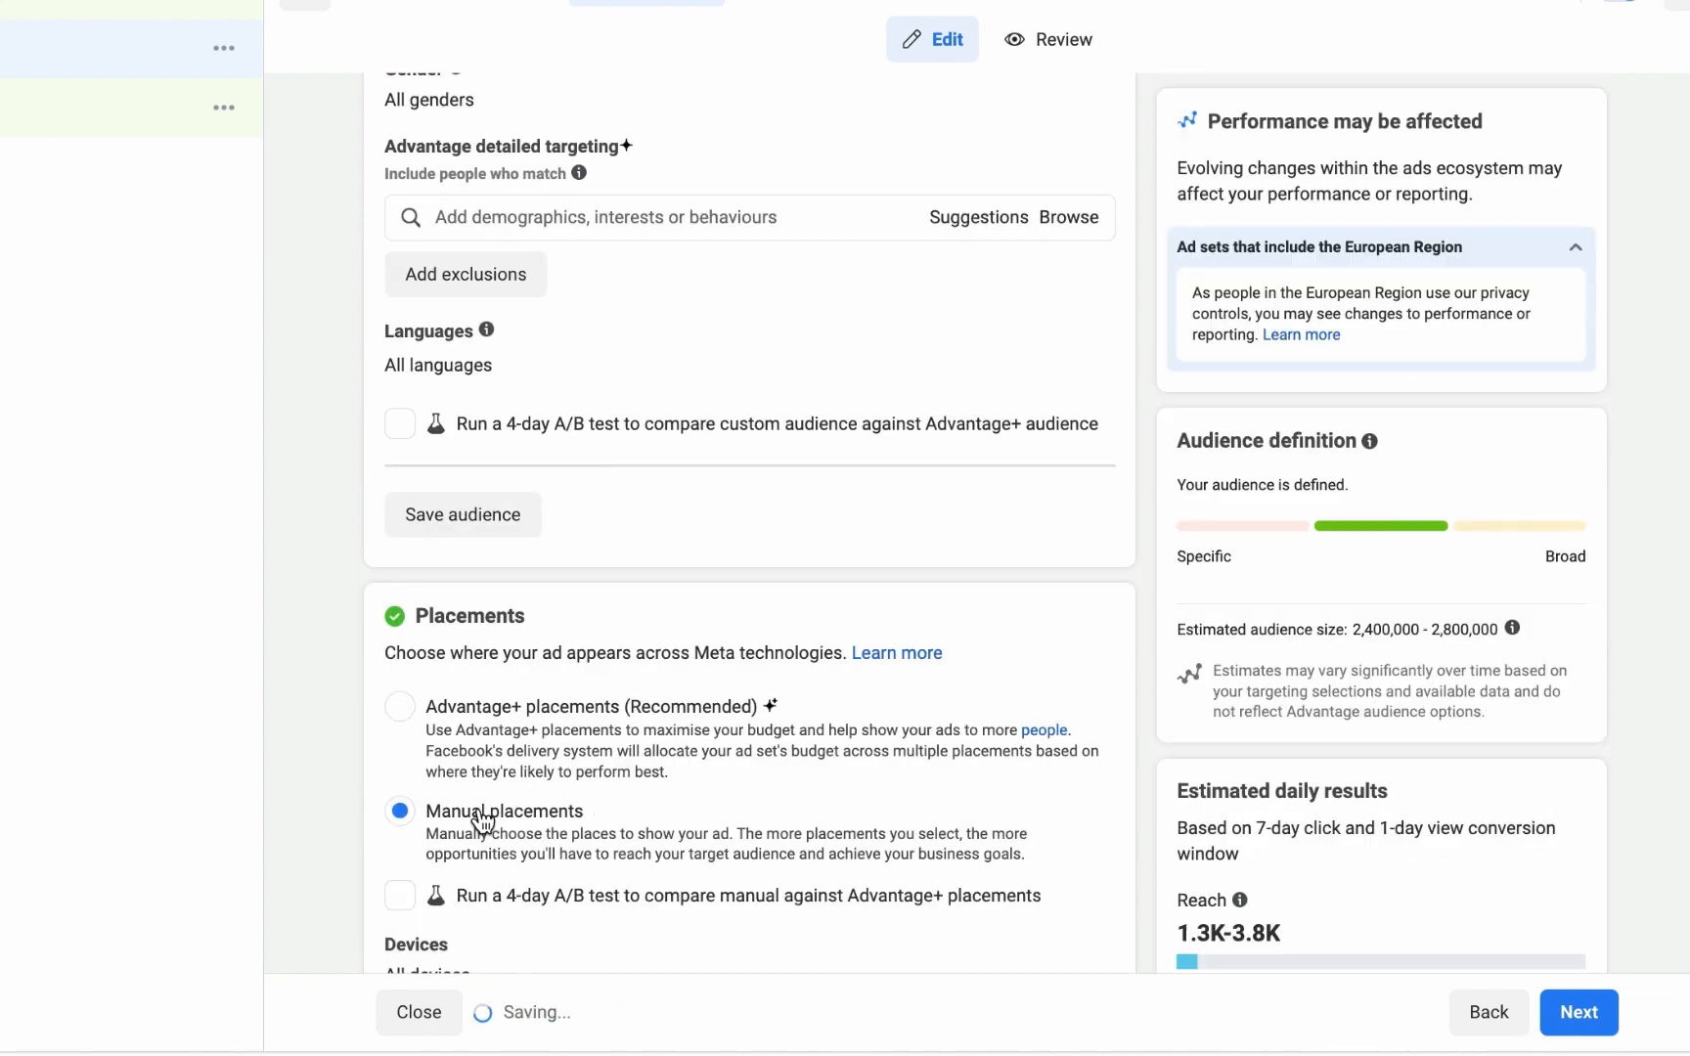
{"action": "scroll", "coordinate": [744, 724], "scroll_direction": "down", "scroll_amount": 6}
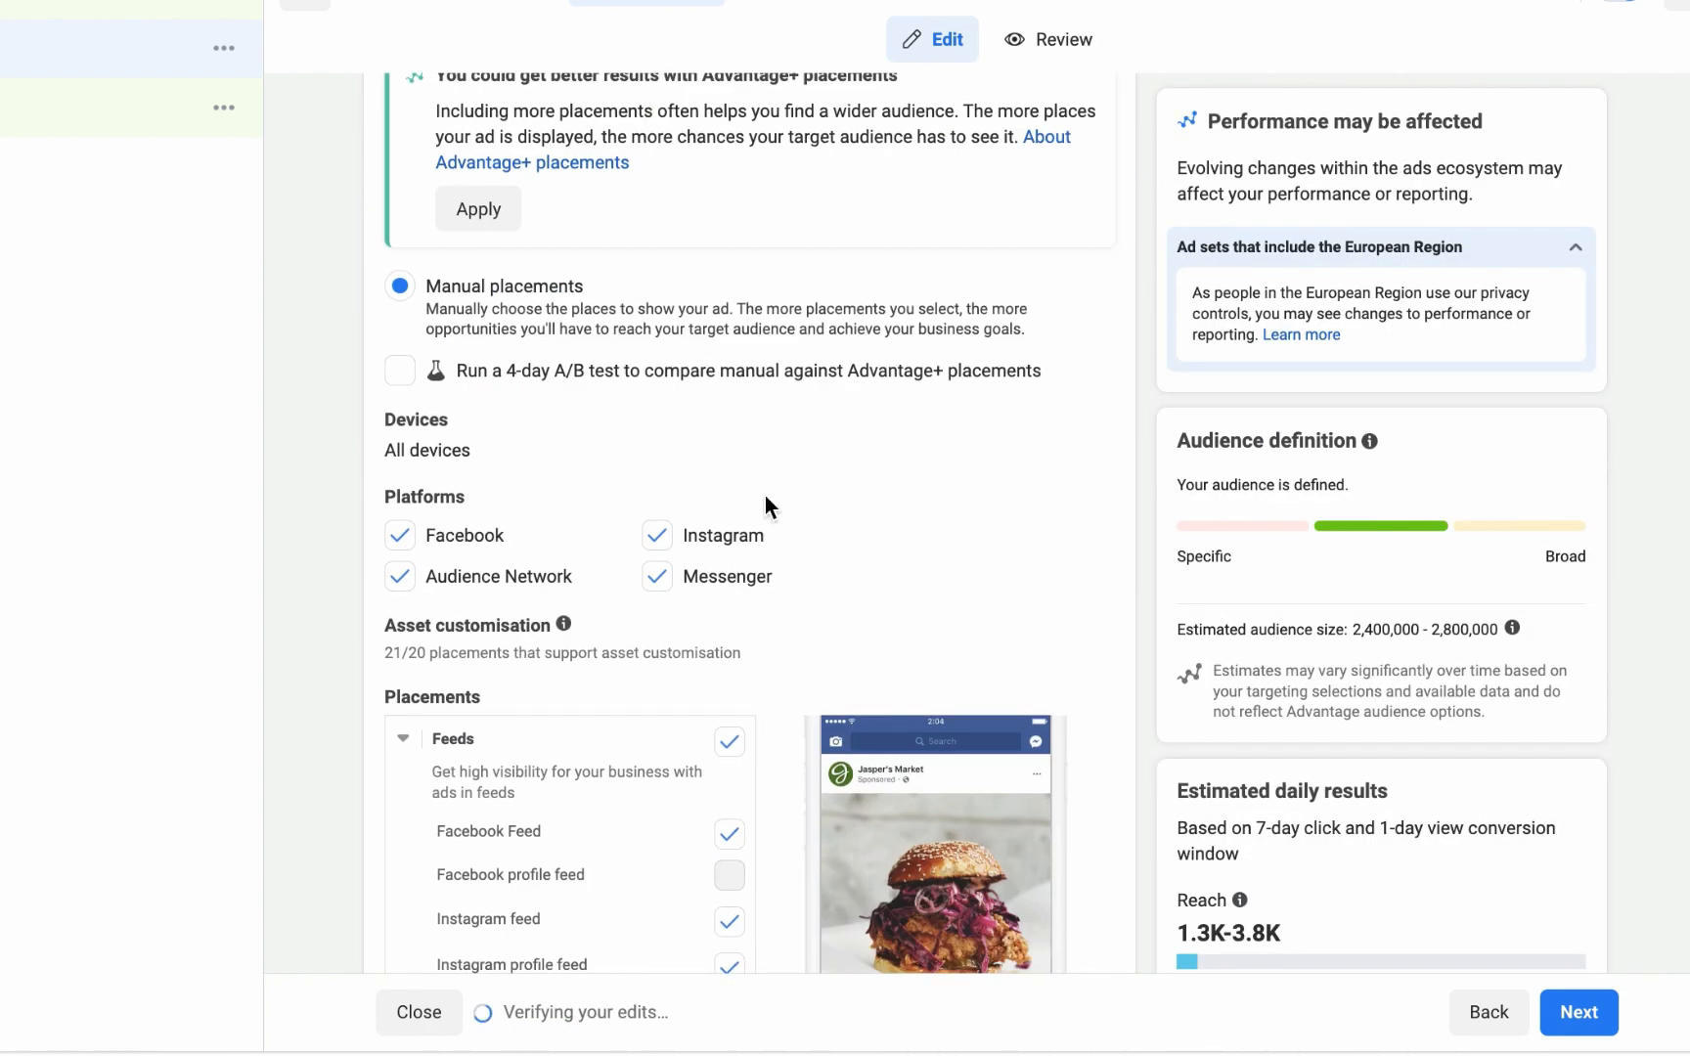
{"action": "left_click", "coordinate": [1084, 422]}
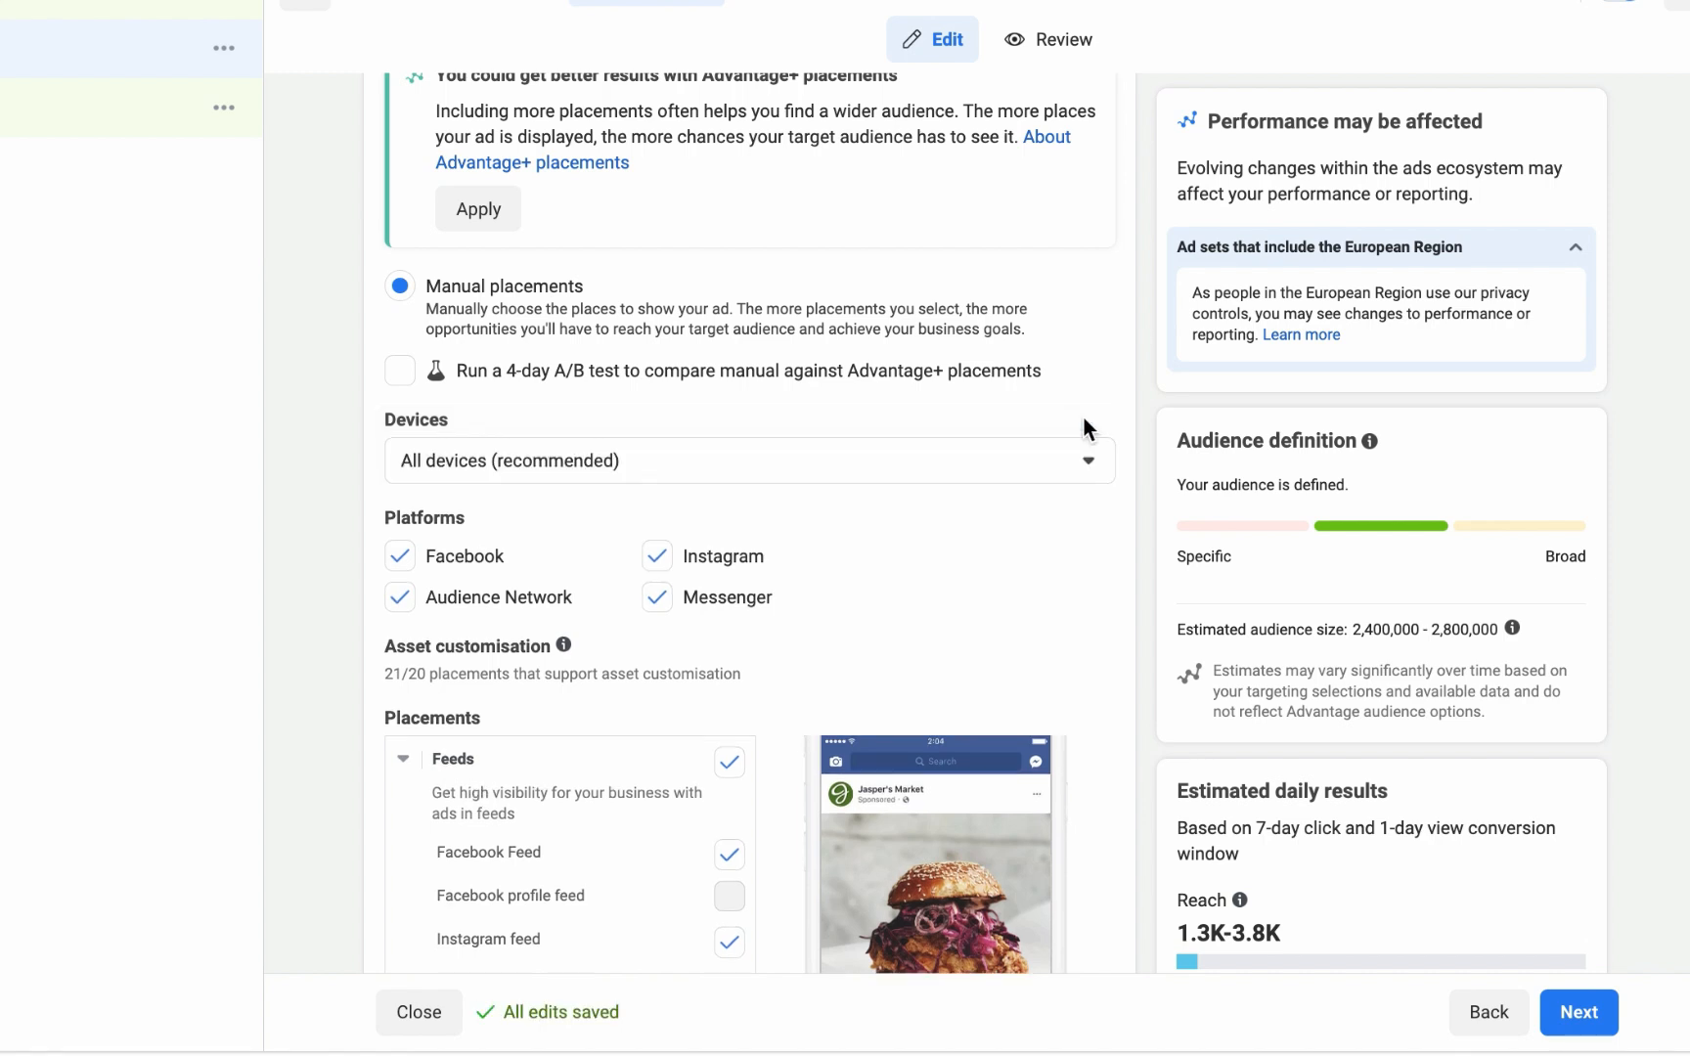
{"action": "left_click", "coordinate": [1017, 458]}
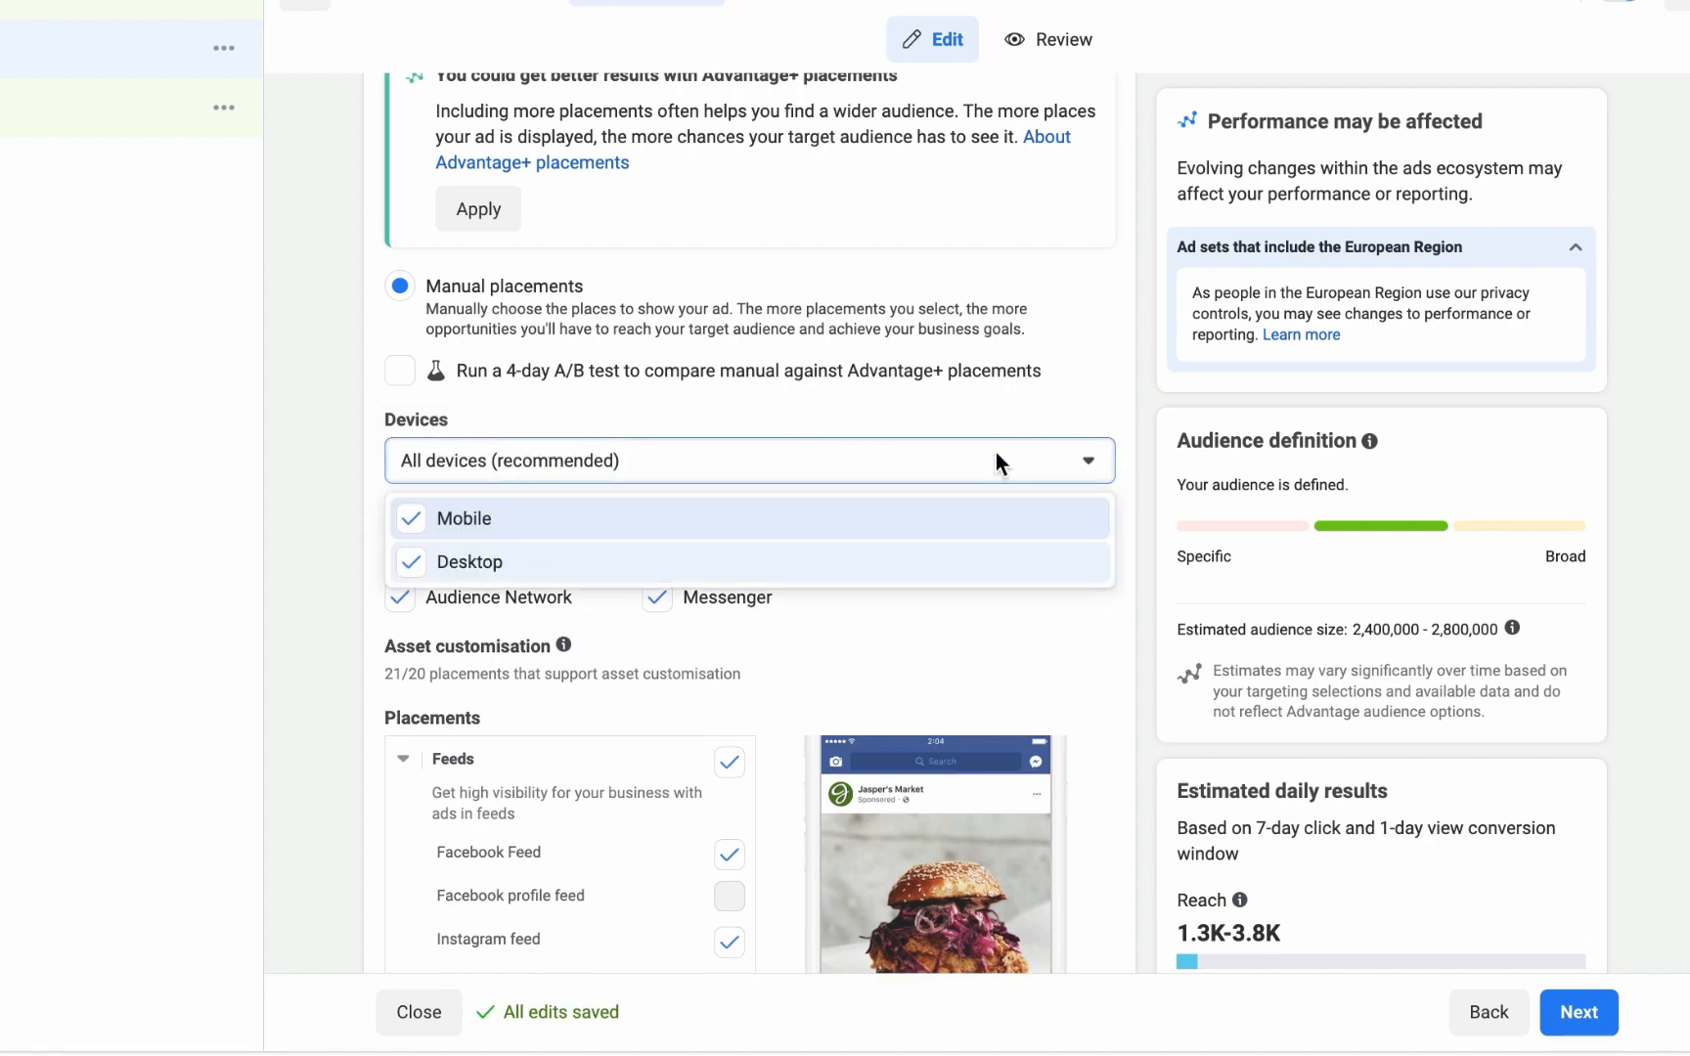
{"action": "left_click", "coordinate": [412, 561]}
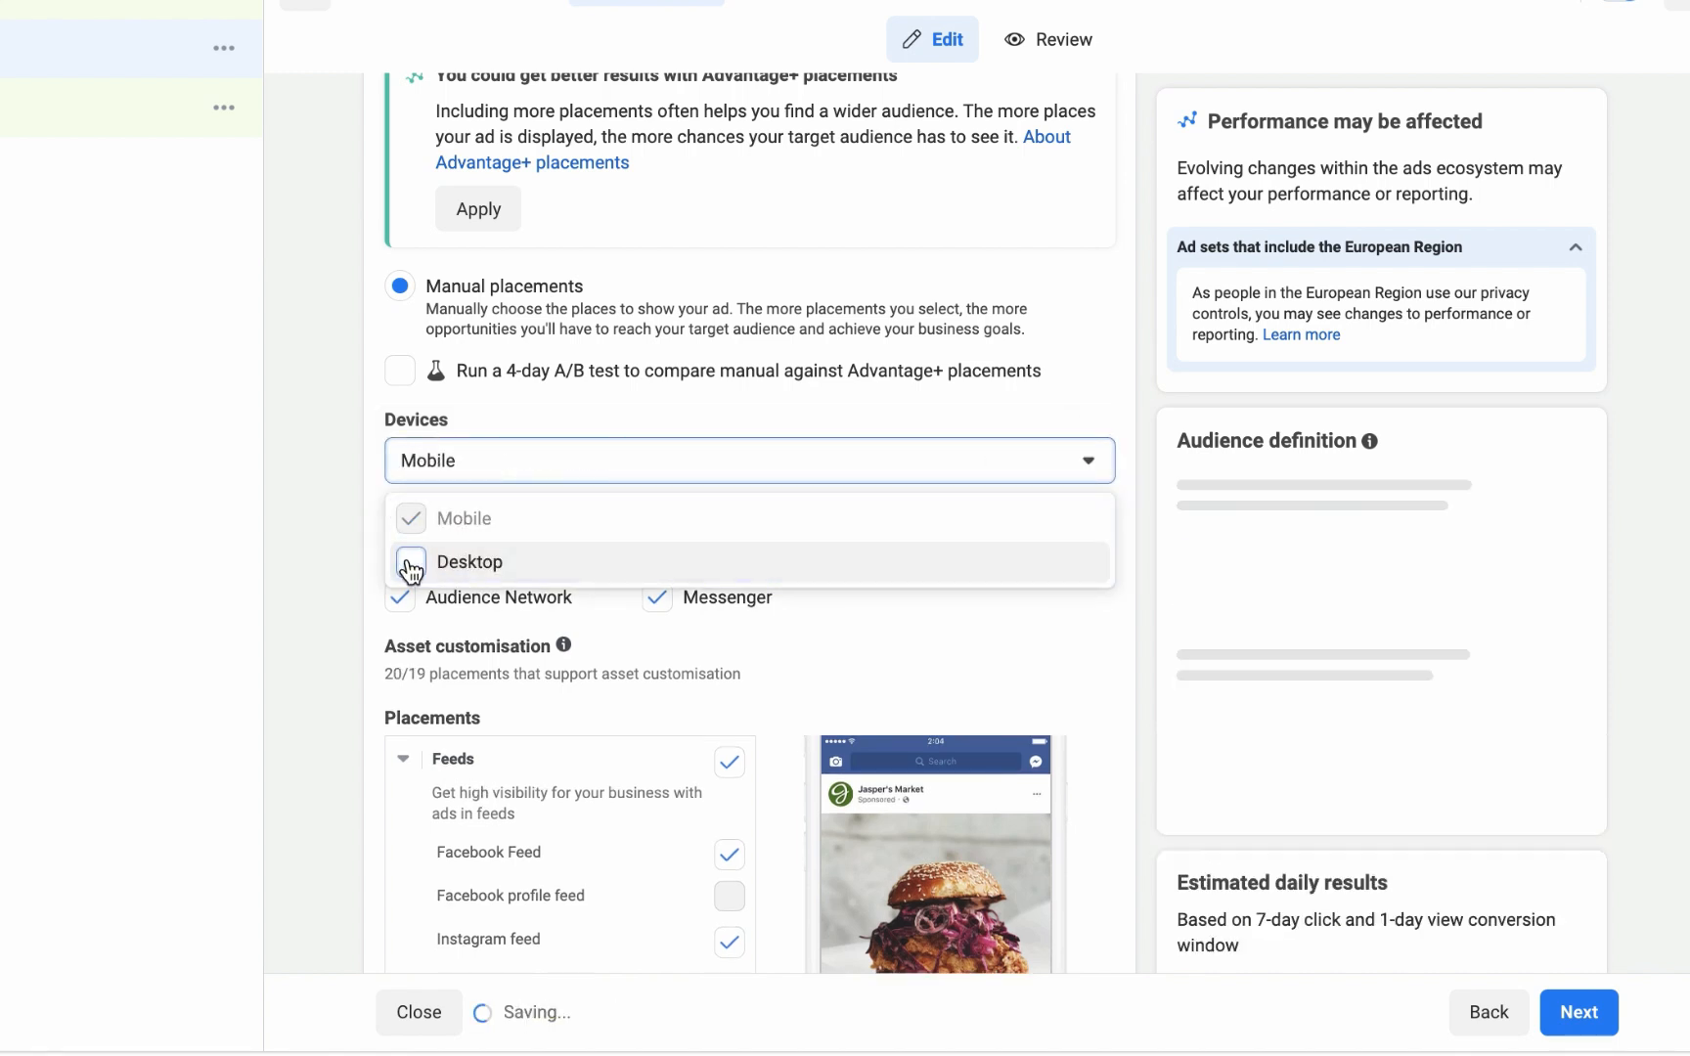
{"action": "left_click", "coordinate": [374, 555]}
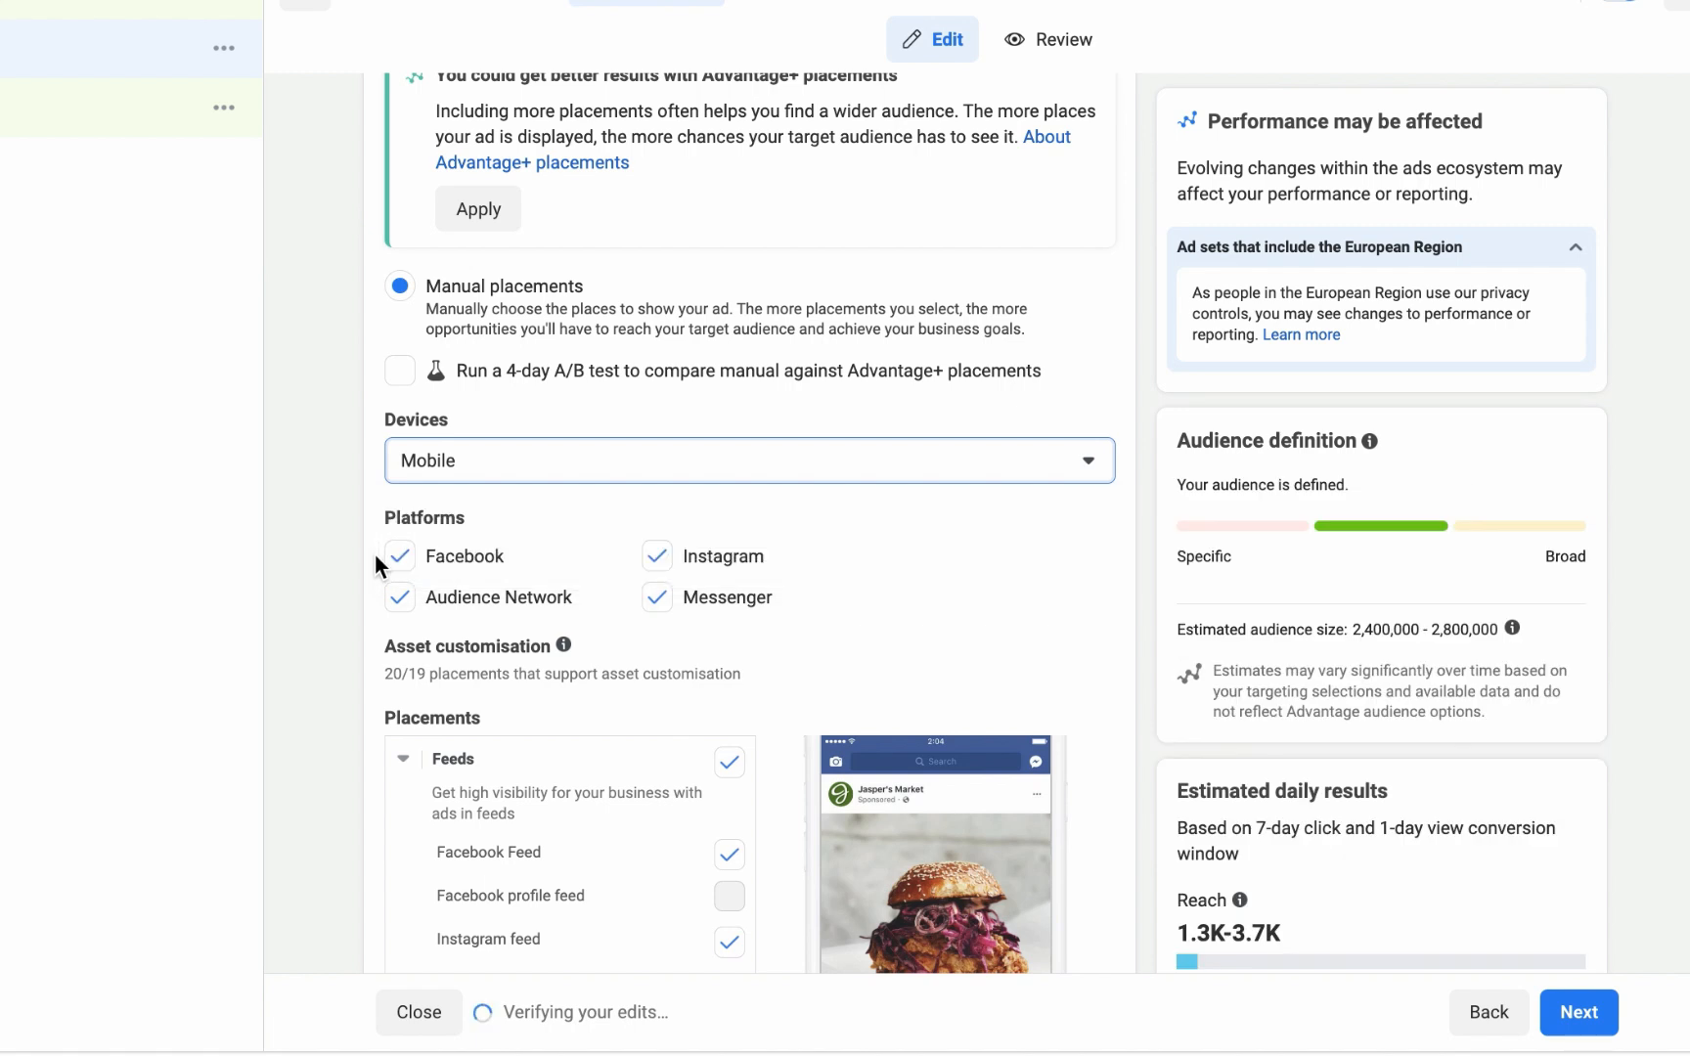
Exclude Audience Network, Messenger and Instagram from the ad set's platforms, keeping only Facebook.
{"action": "left_click", "coordinate": [400, 599]}
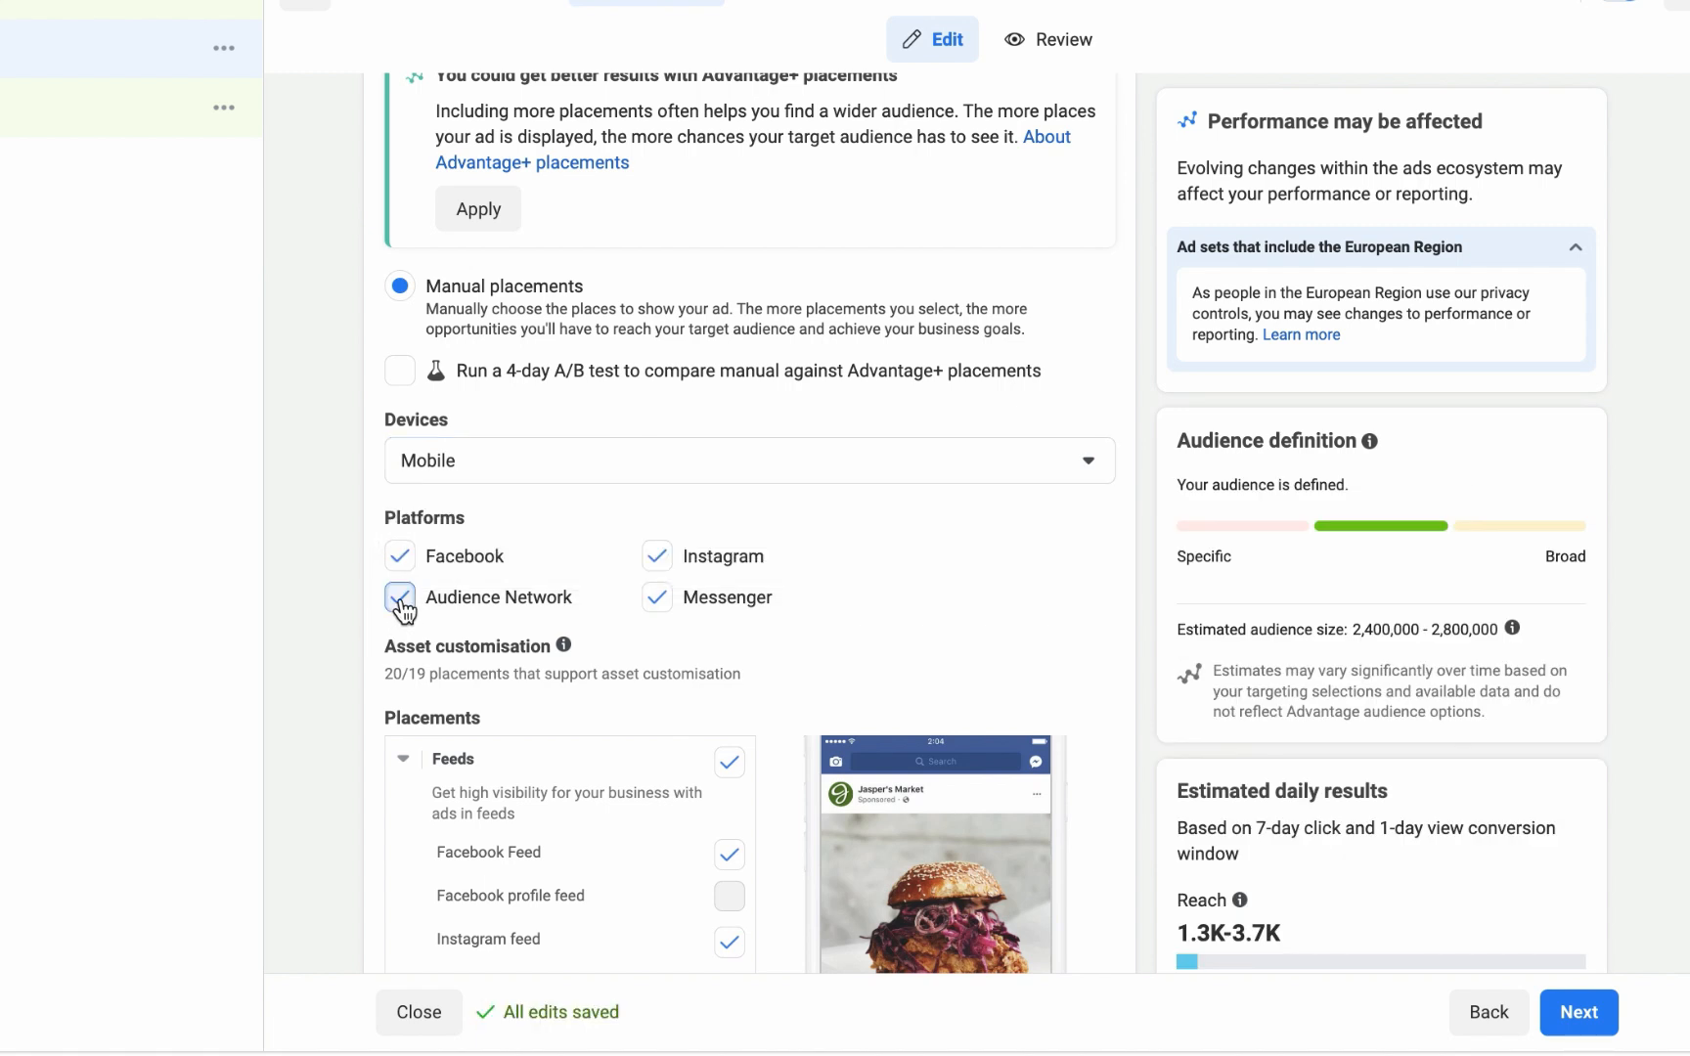
{"action": "left_click", "coordinate": [657, 598]}
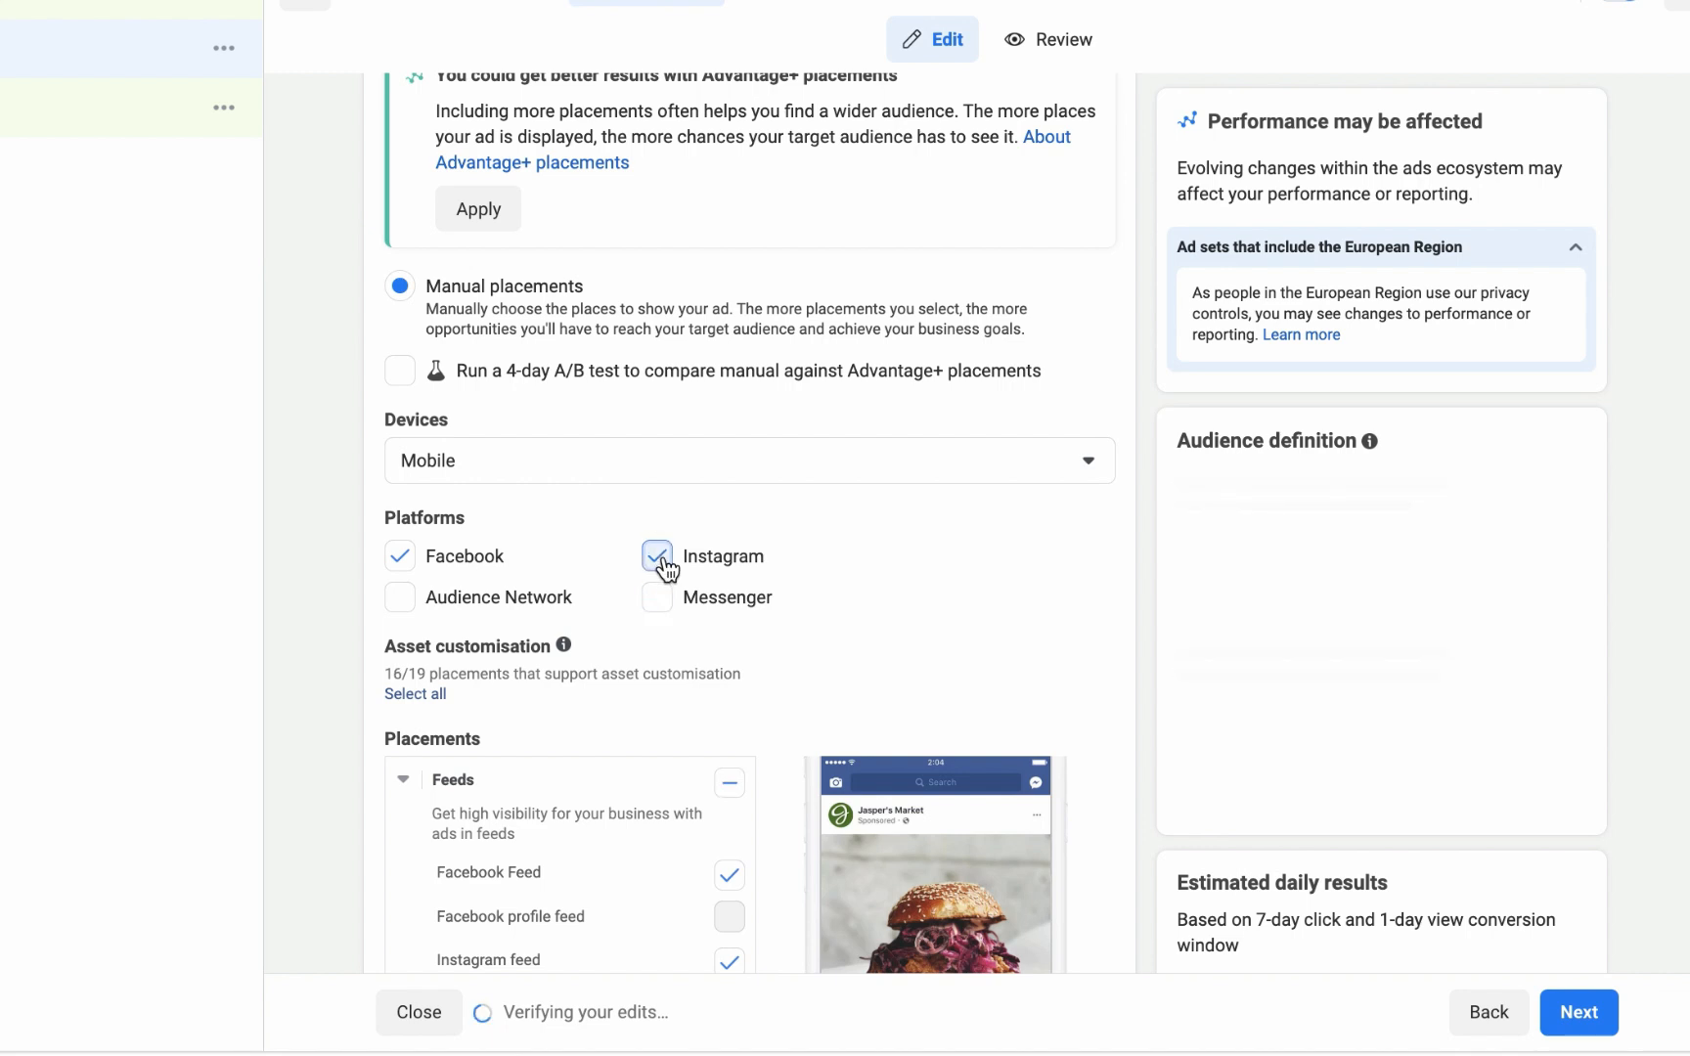
{"action": "left_click", "coordinate": [662, 564]}
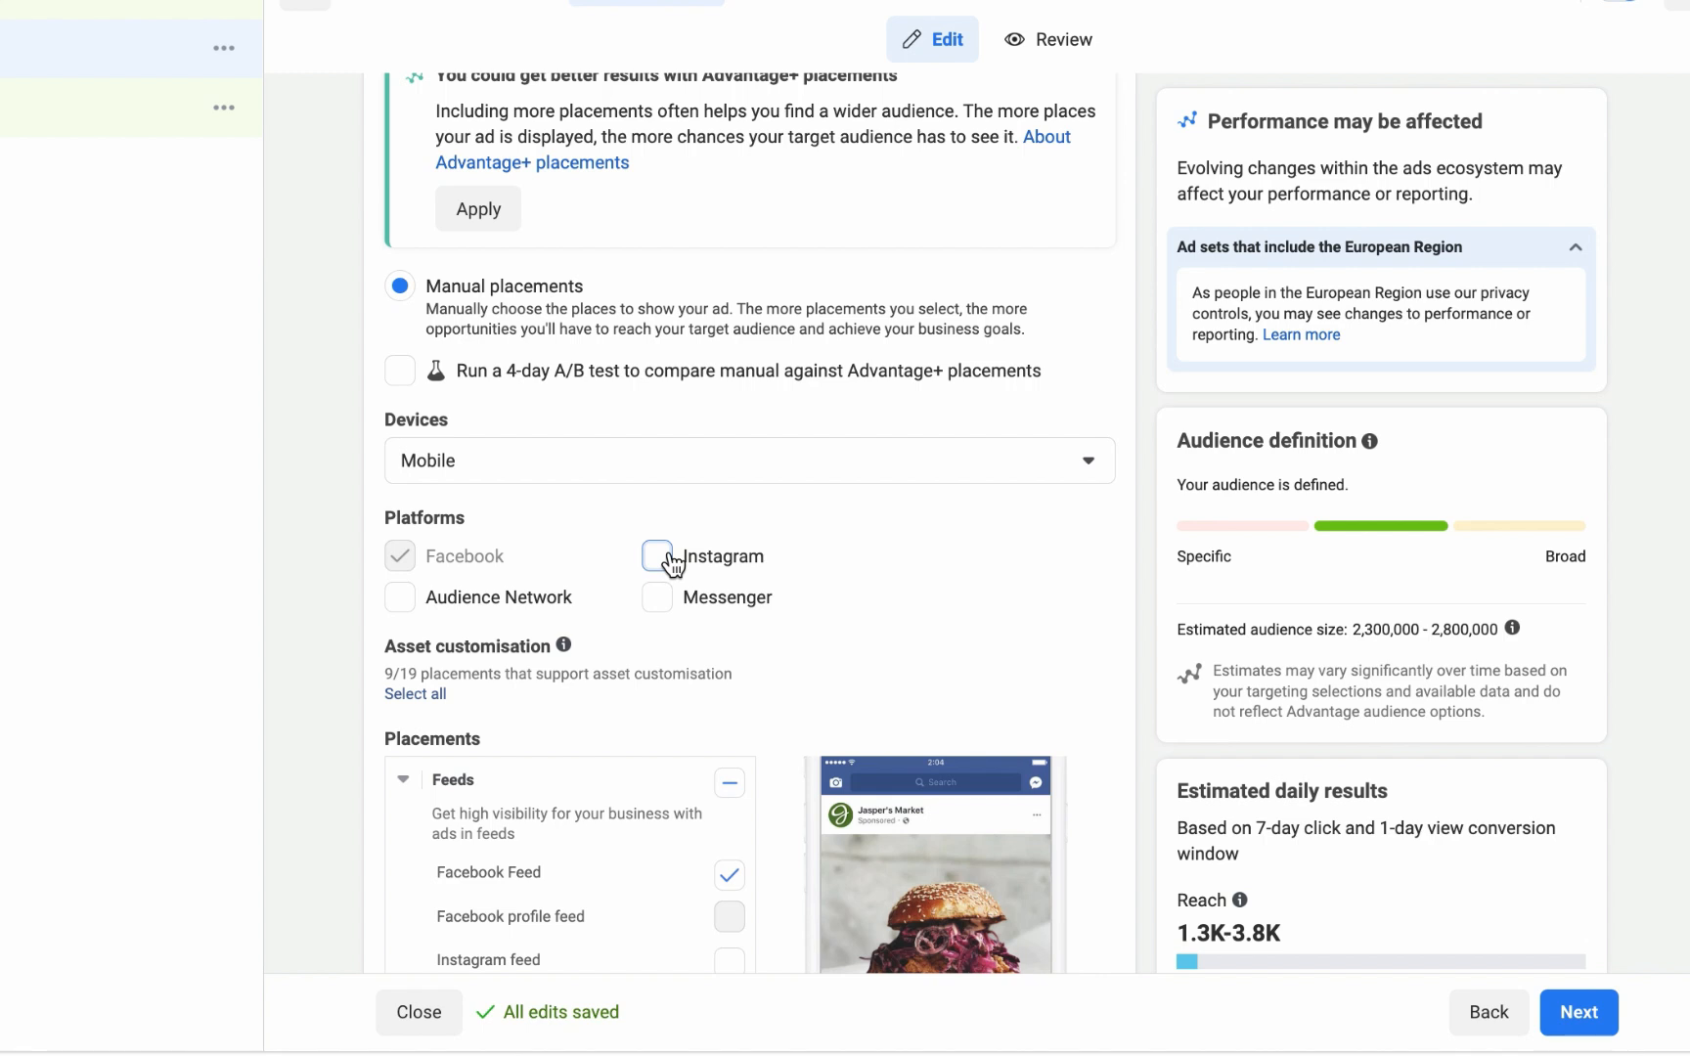
Exclude Facebook Marketplace, Facebook video feeds and Facebook Business Explore from the Feeds placements, keeping Facebook Feed.
{"action": "scroll", "coordinate": [889, 582], "scroll_direction": "down", "scroll_amount": 3}
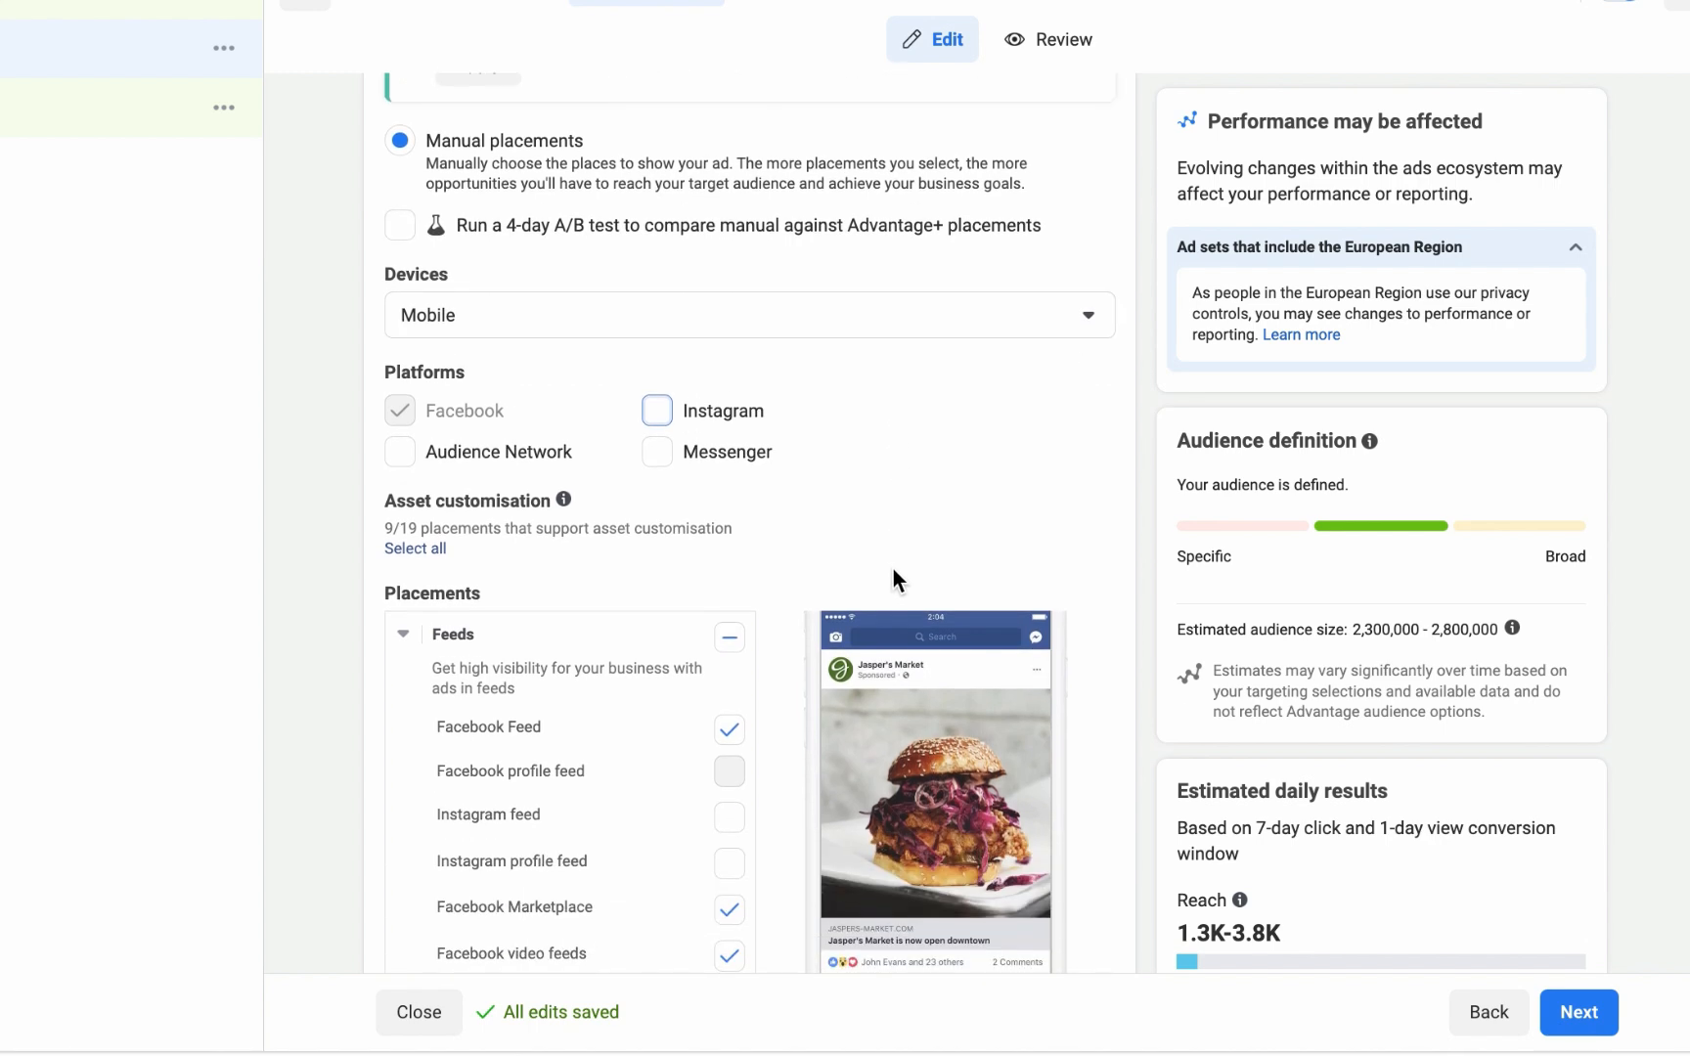
{"action": "scroll", "coordinate": [788, 555], "scroll_direction": "down", "scroll_amount": 4}
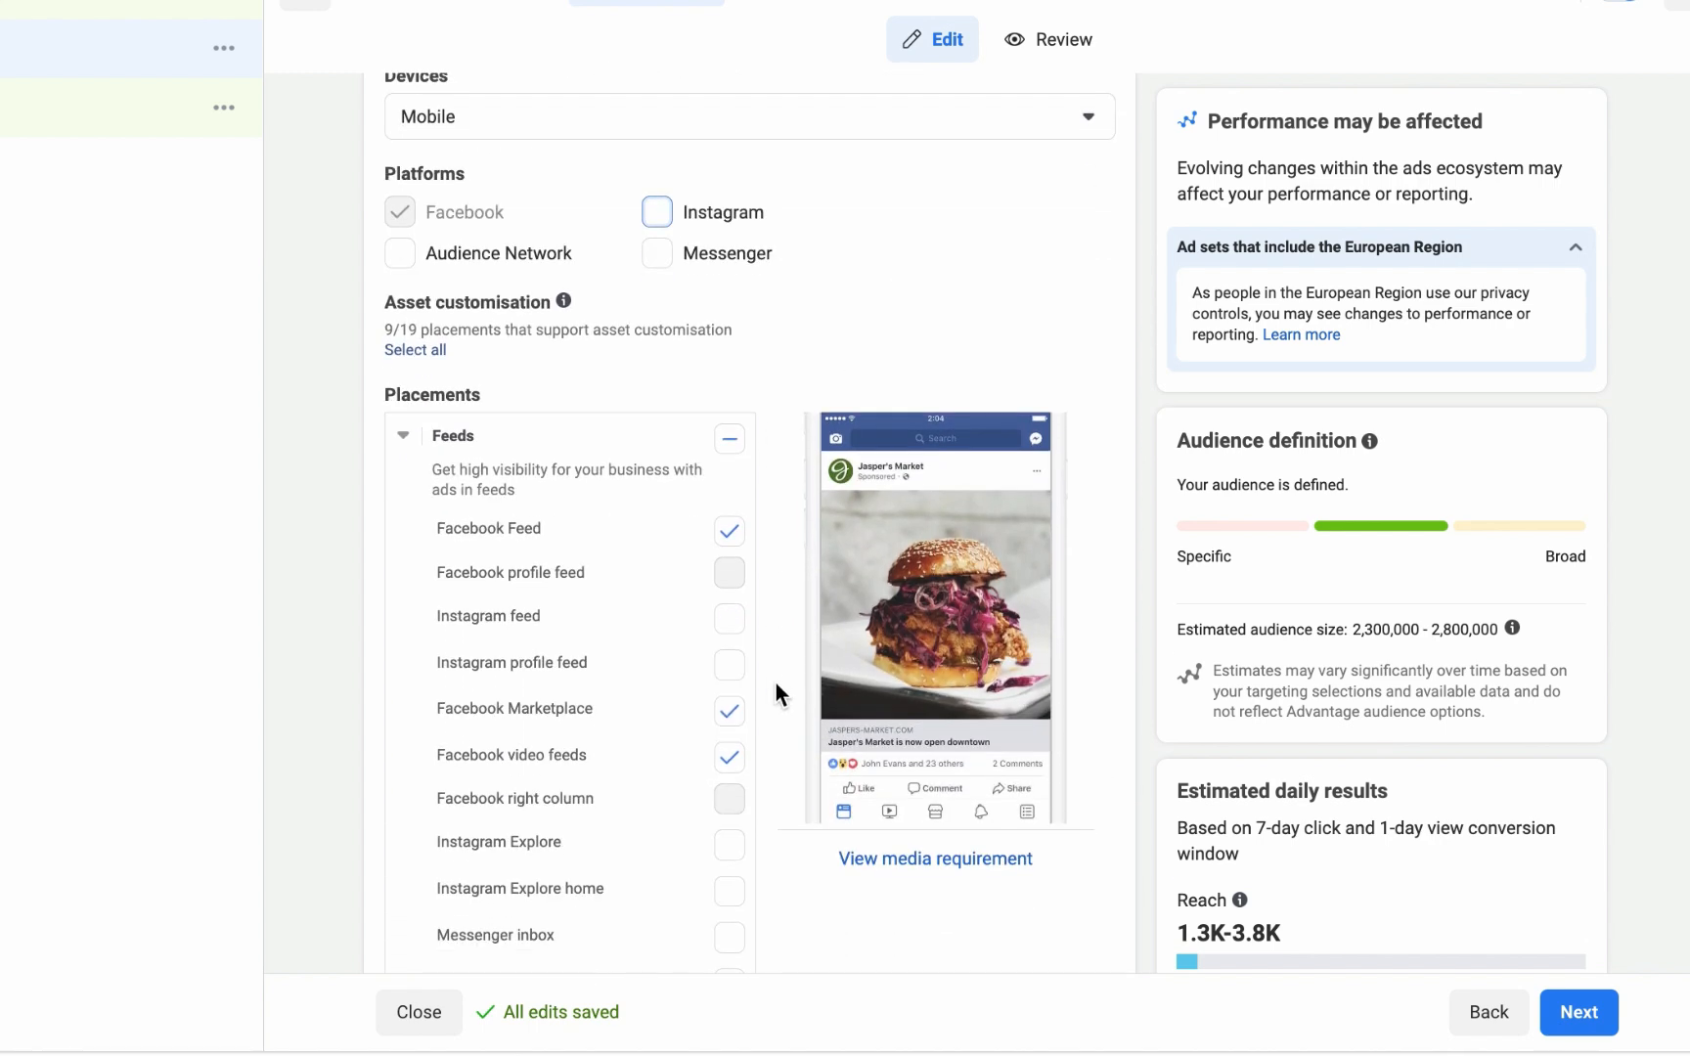
{"action": "left_click", "coordinate": [730, 713]}
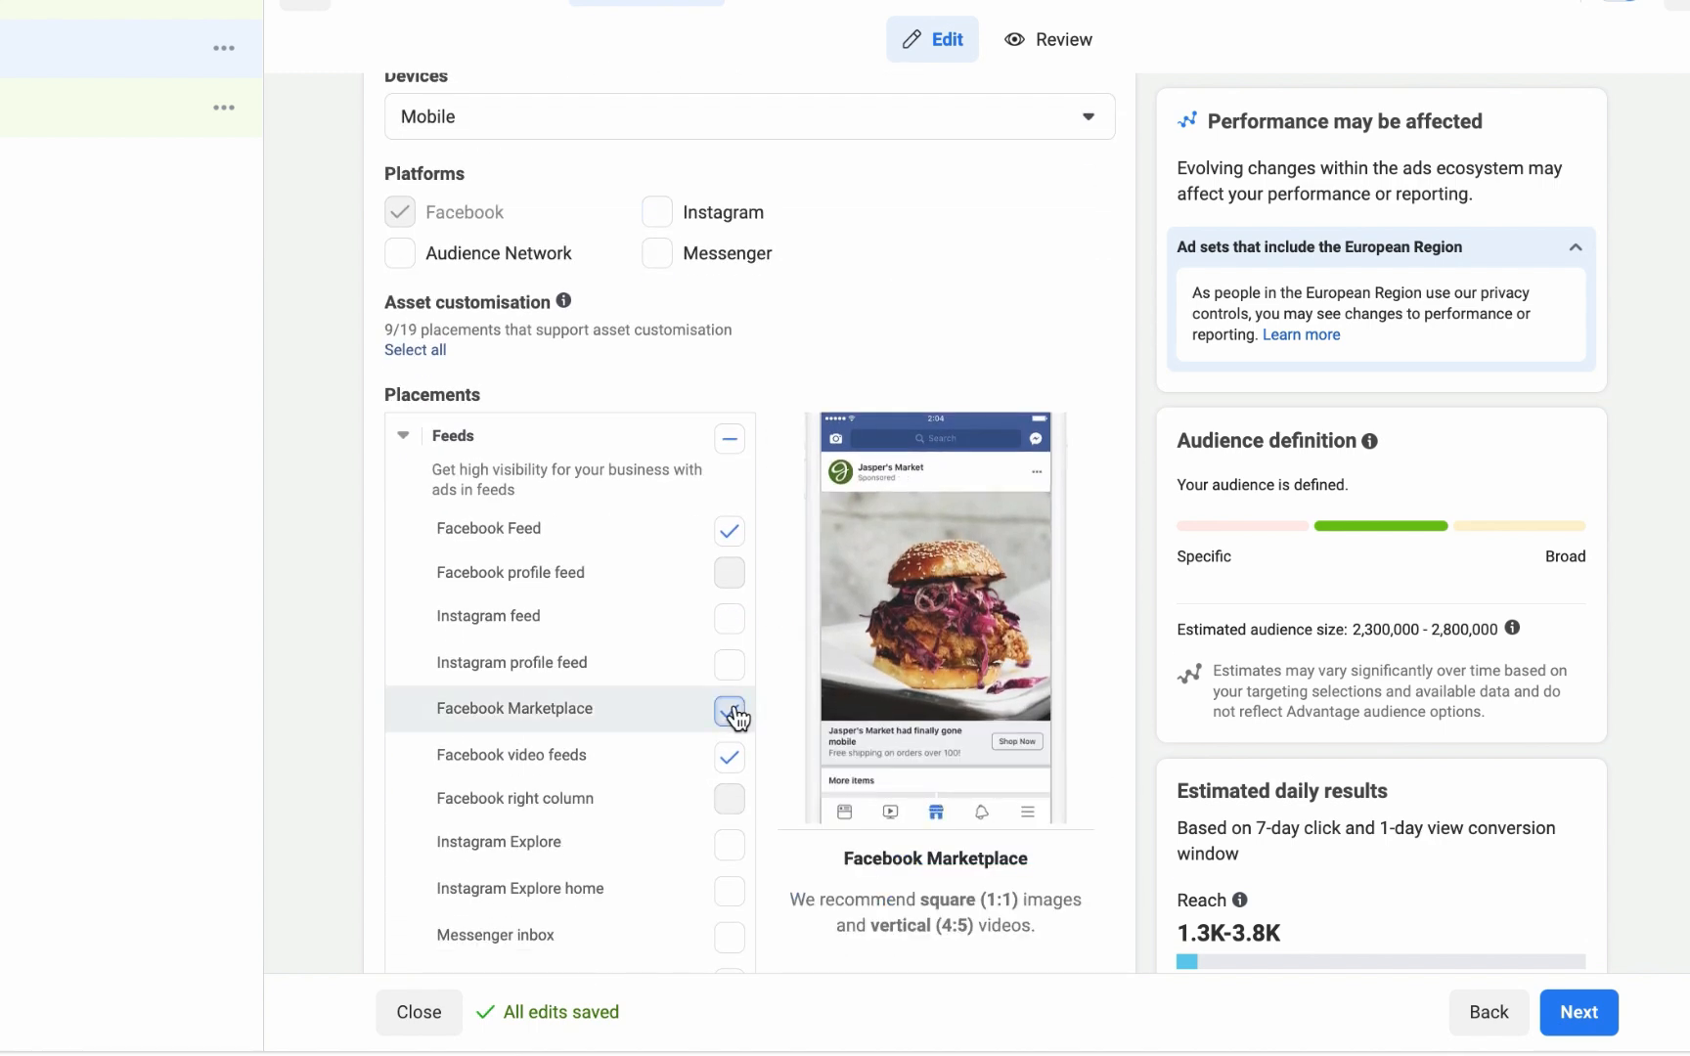
{"action": "left_click", "coordinate": [737, 773]}
{"action": "left_click", "coordinate": [738, 772]}
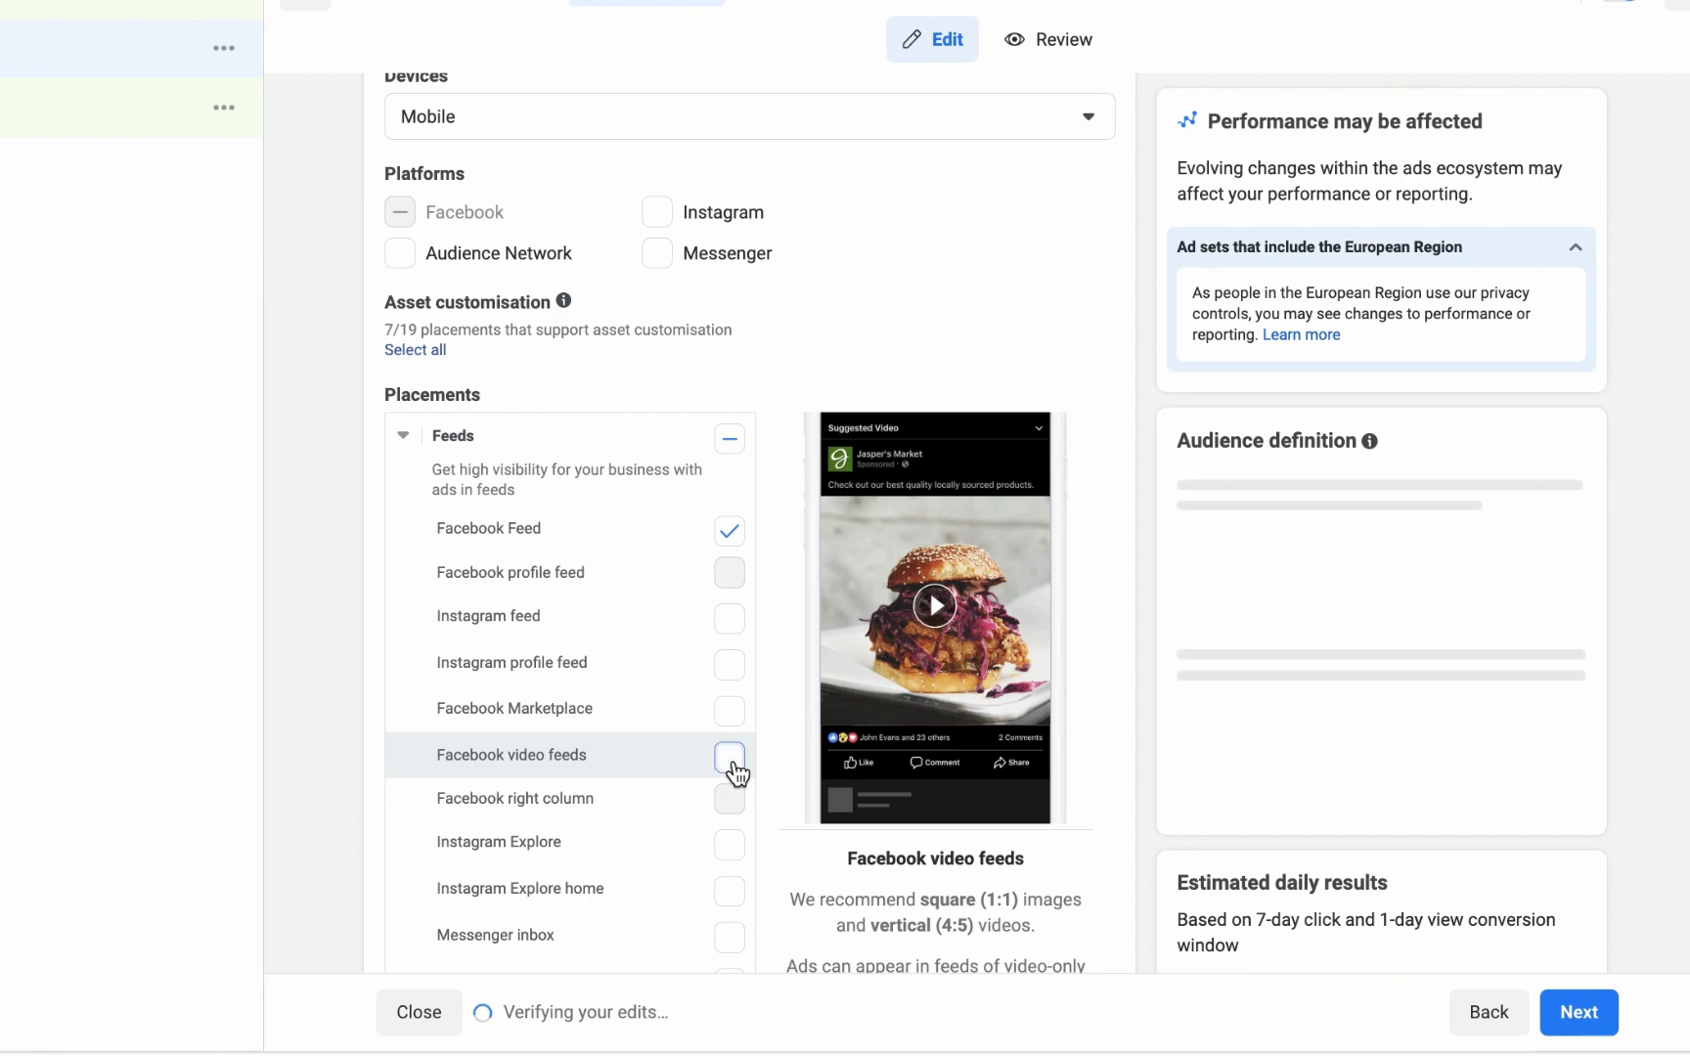
{"action": "scroll", "coordinate": [735, 774], "scroll_direction": "down", "scroll_amount": 5}
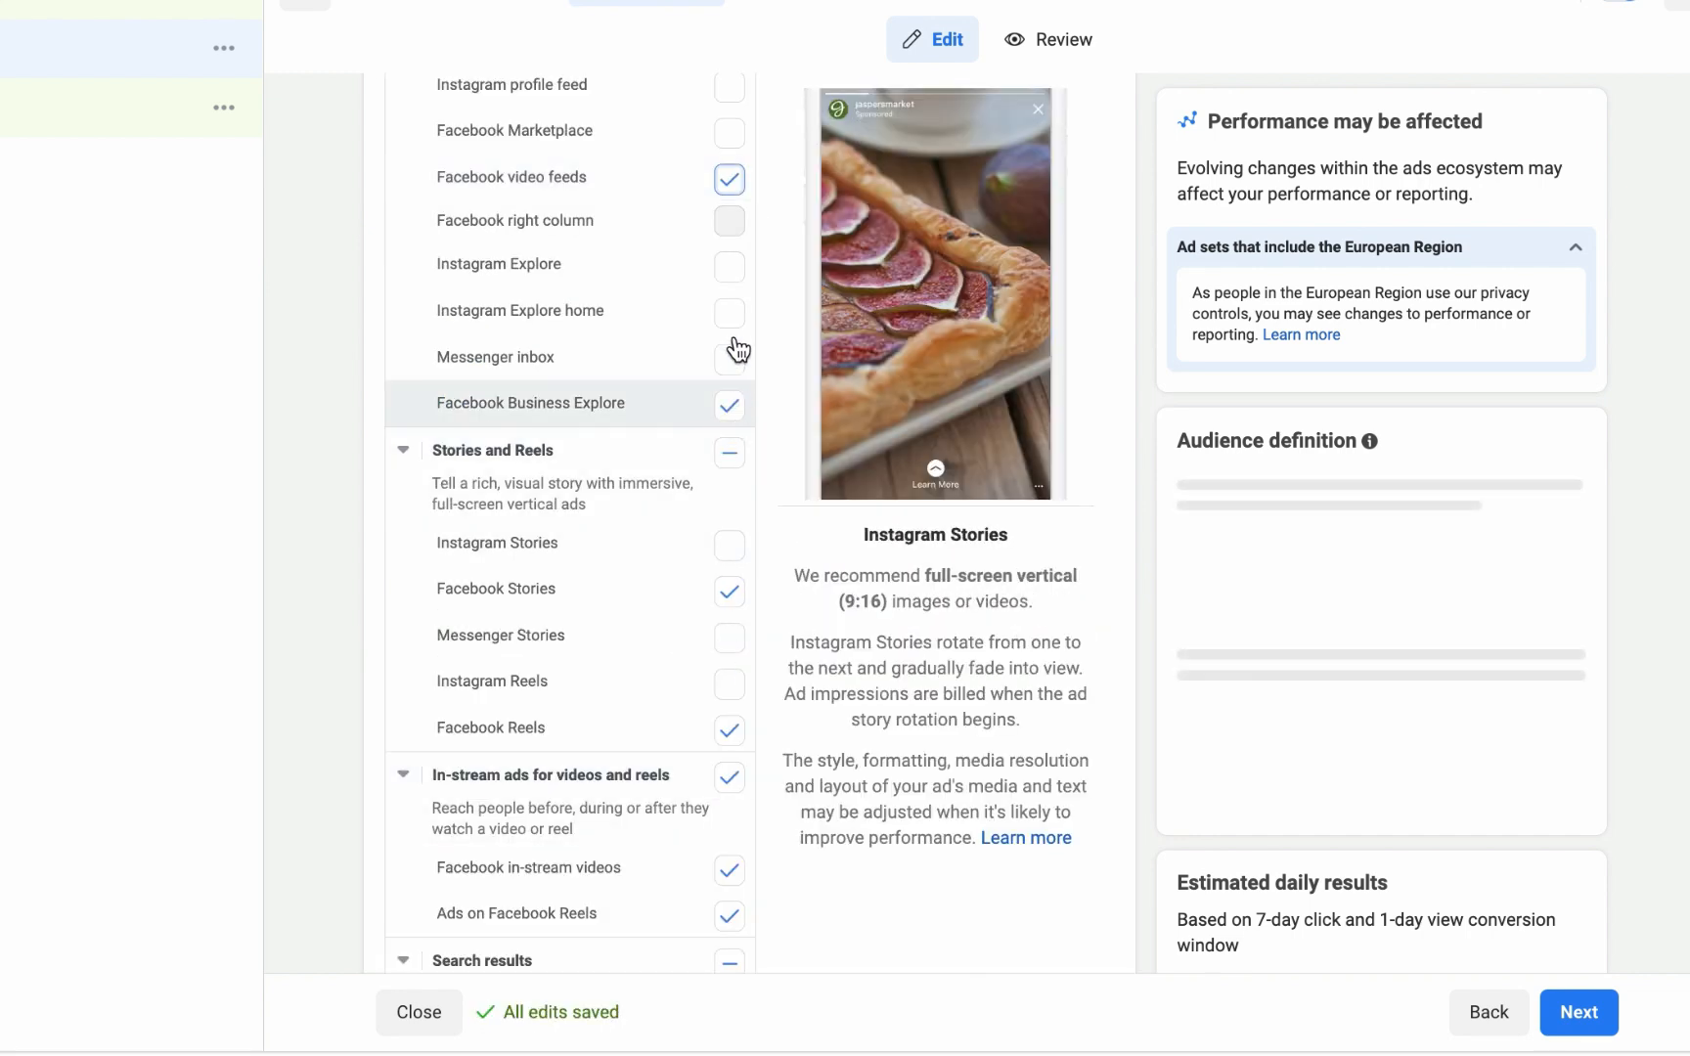
{"action": "left_click", "coordinate": [732, 184]}
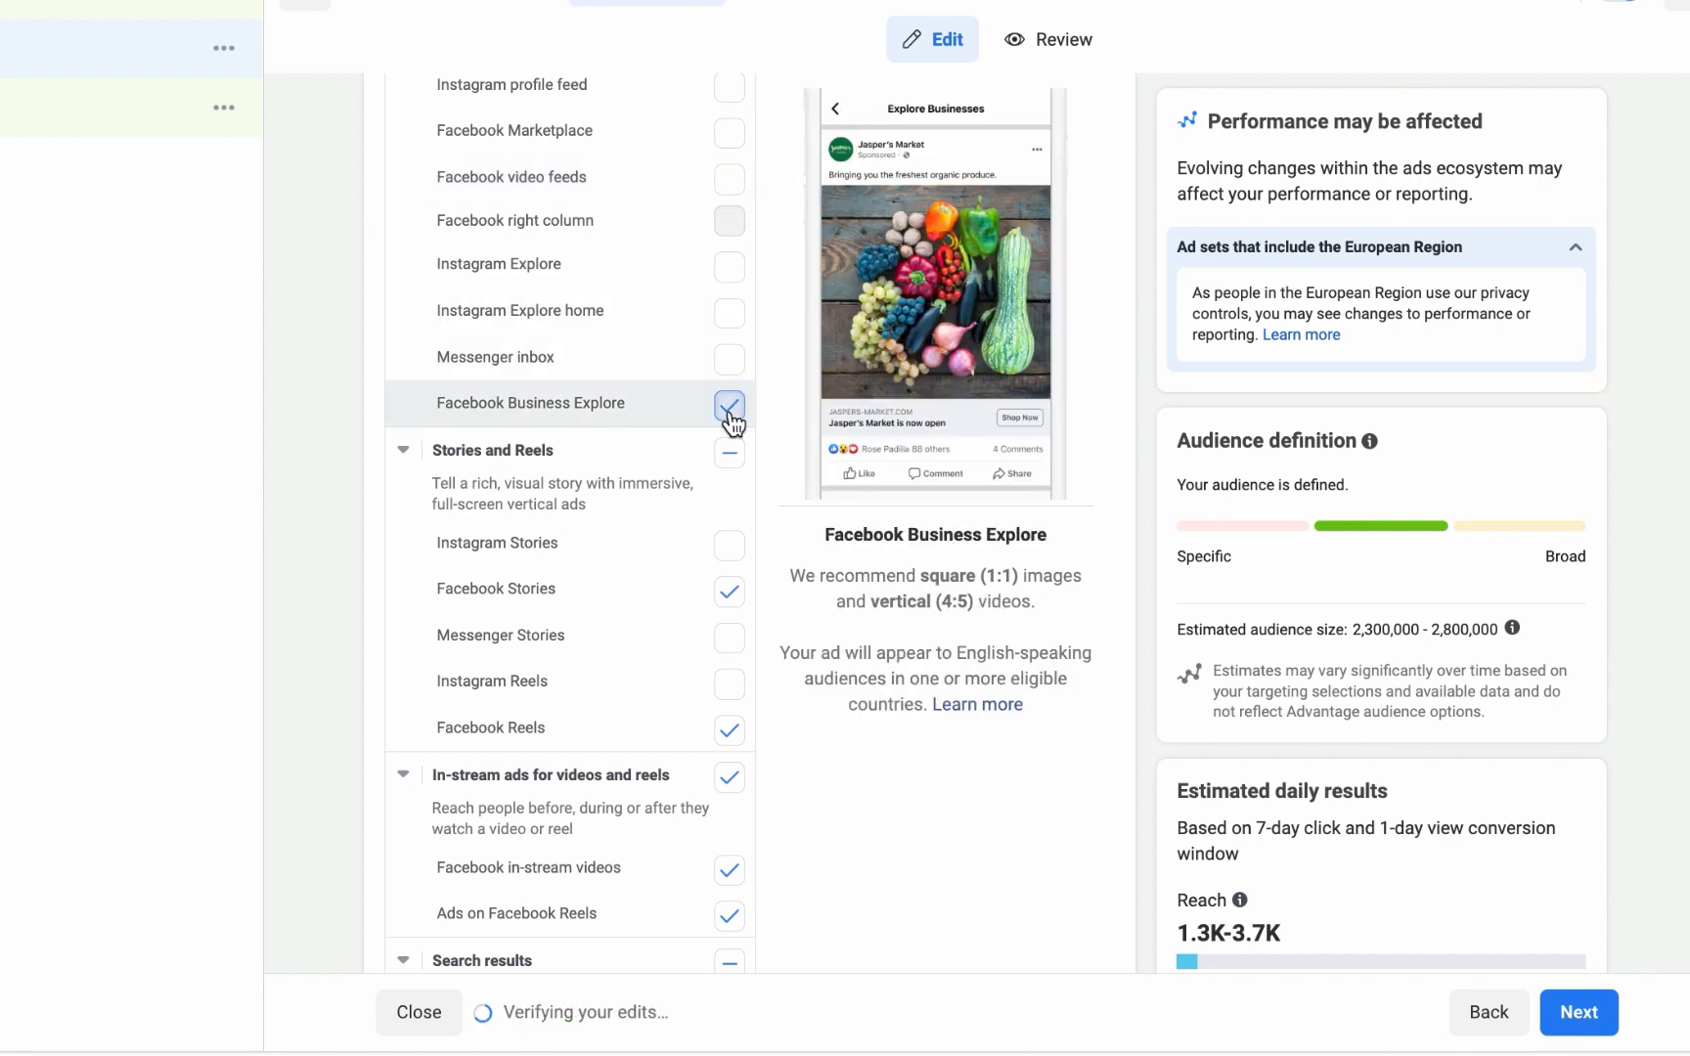
{"action": "left_click", "coordinate": [730, 407]}
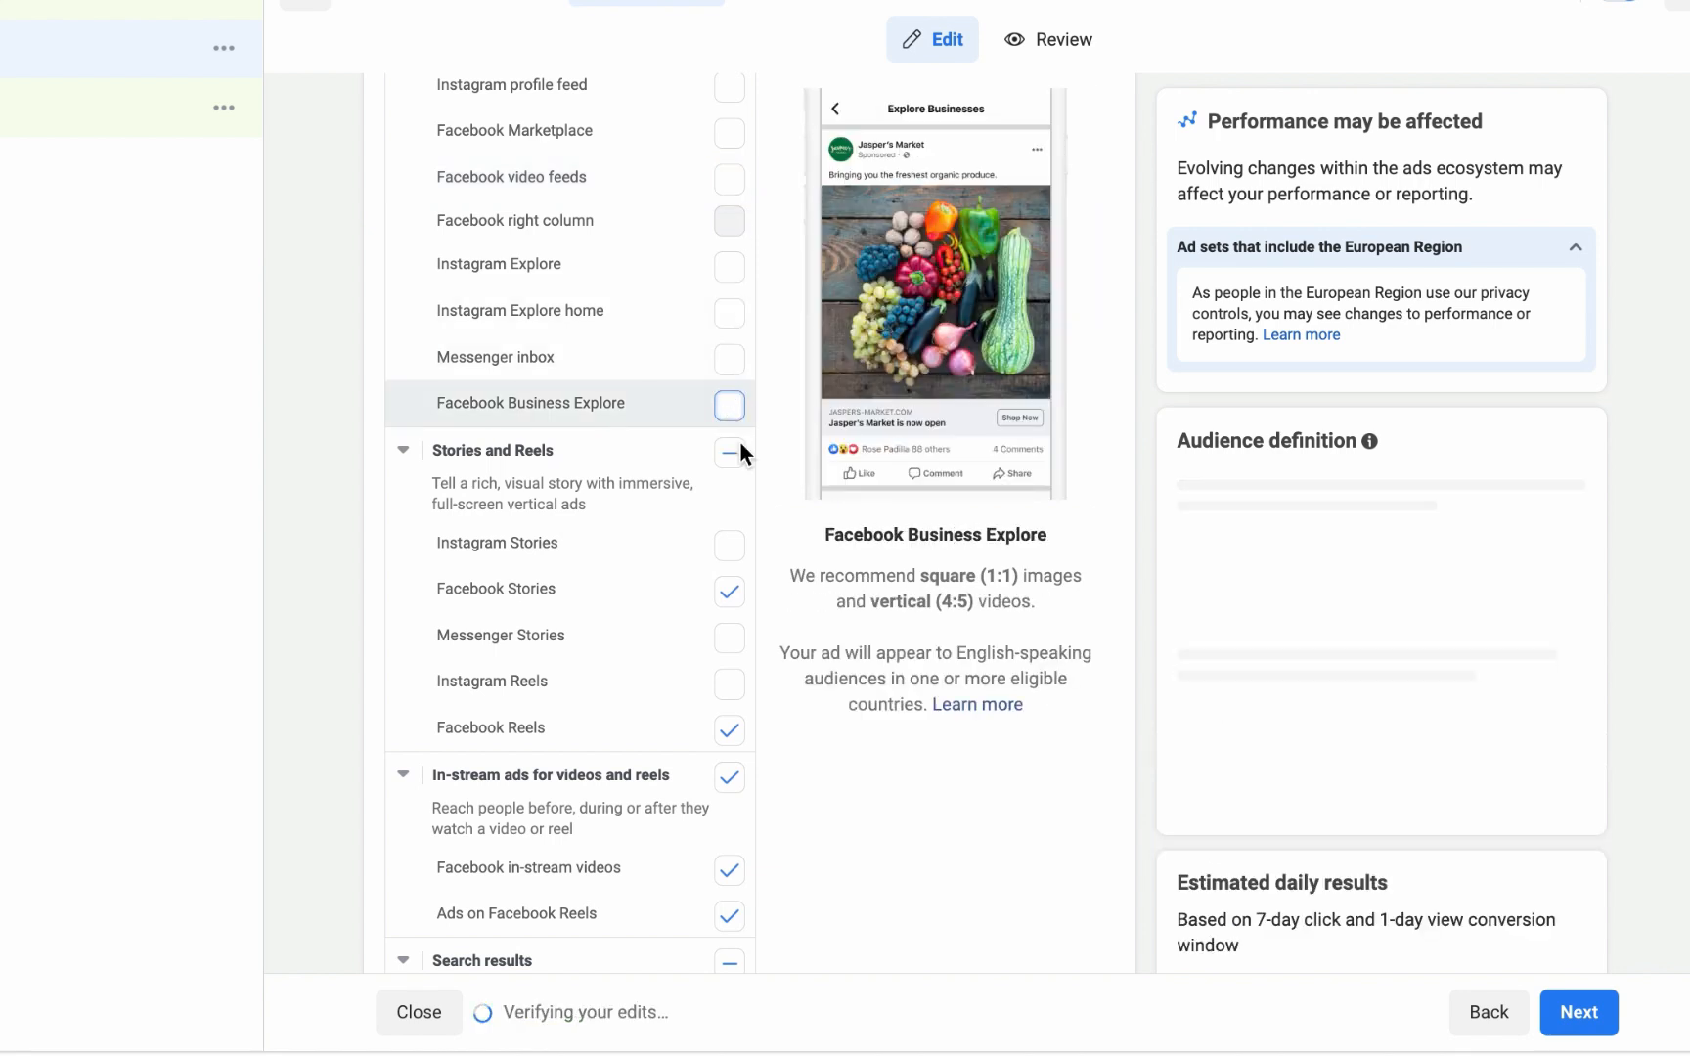
Exclude all placements in the Stories and Reels, In-stream ads for videos and reels, and Search results groups.
{"action": "left_click", "coordinate": [730, 454]}
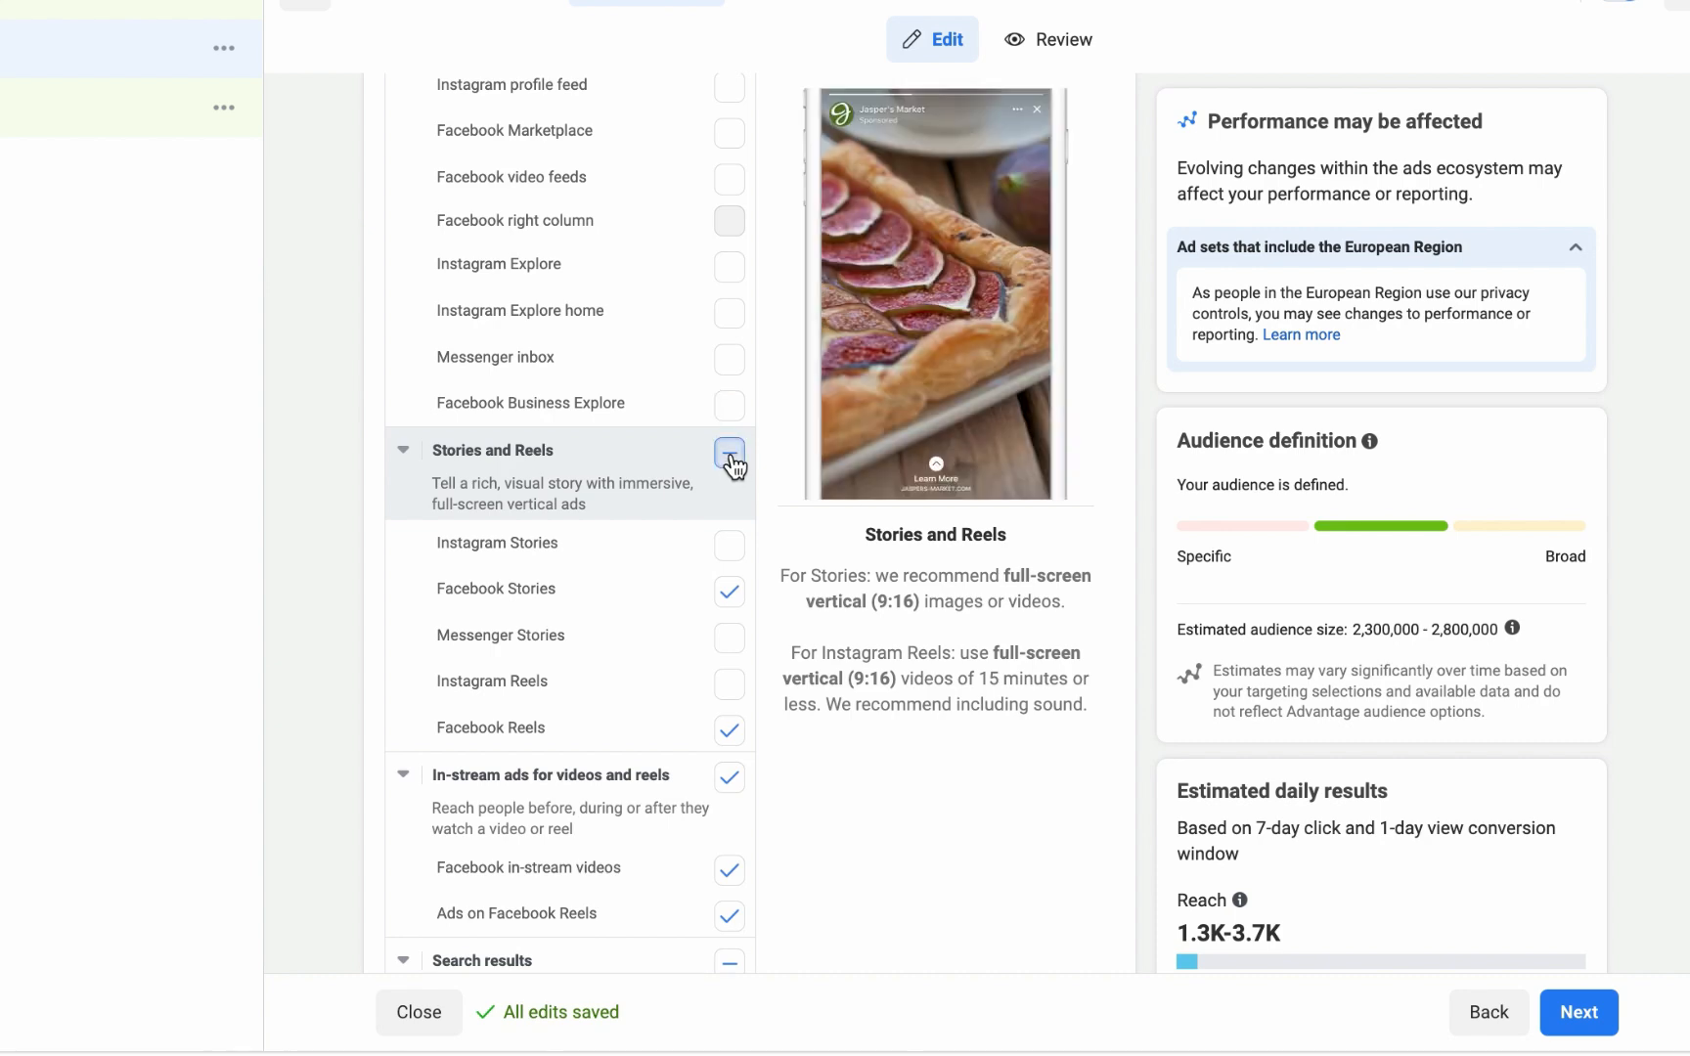
{"action": "left_click", "coordinate": [731, 456]}
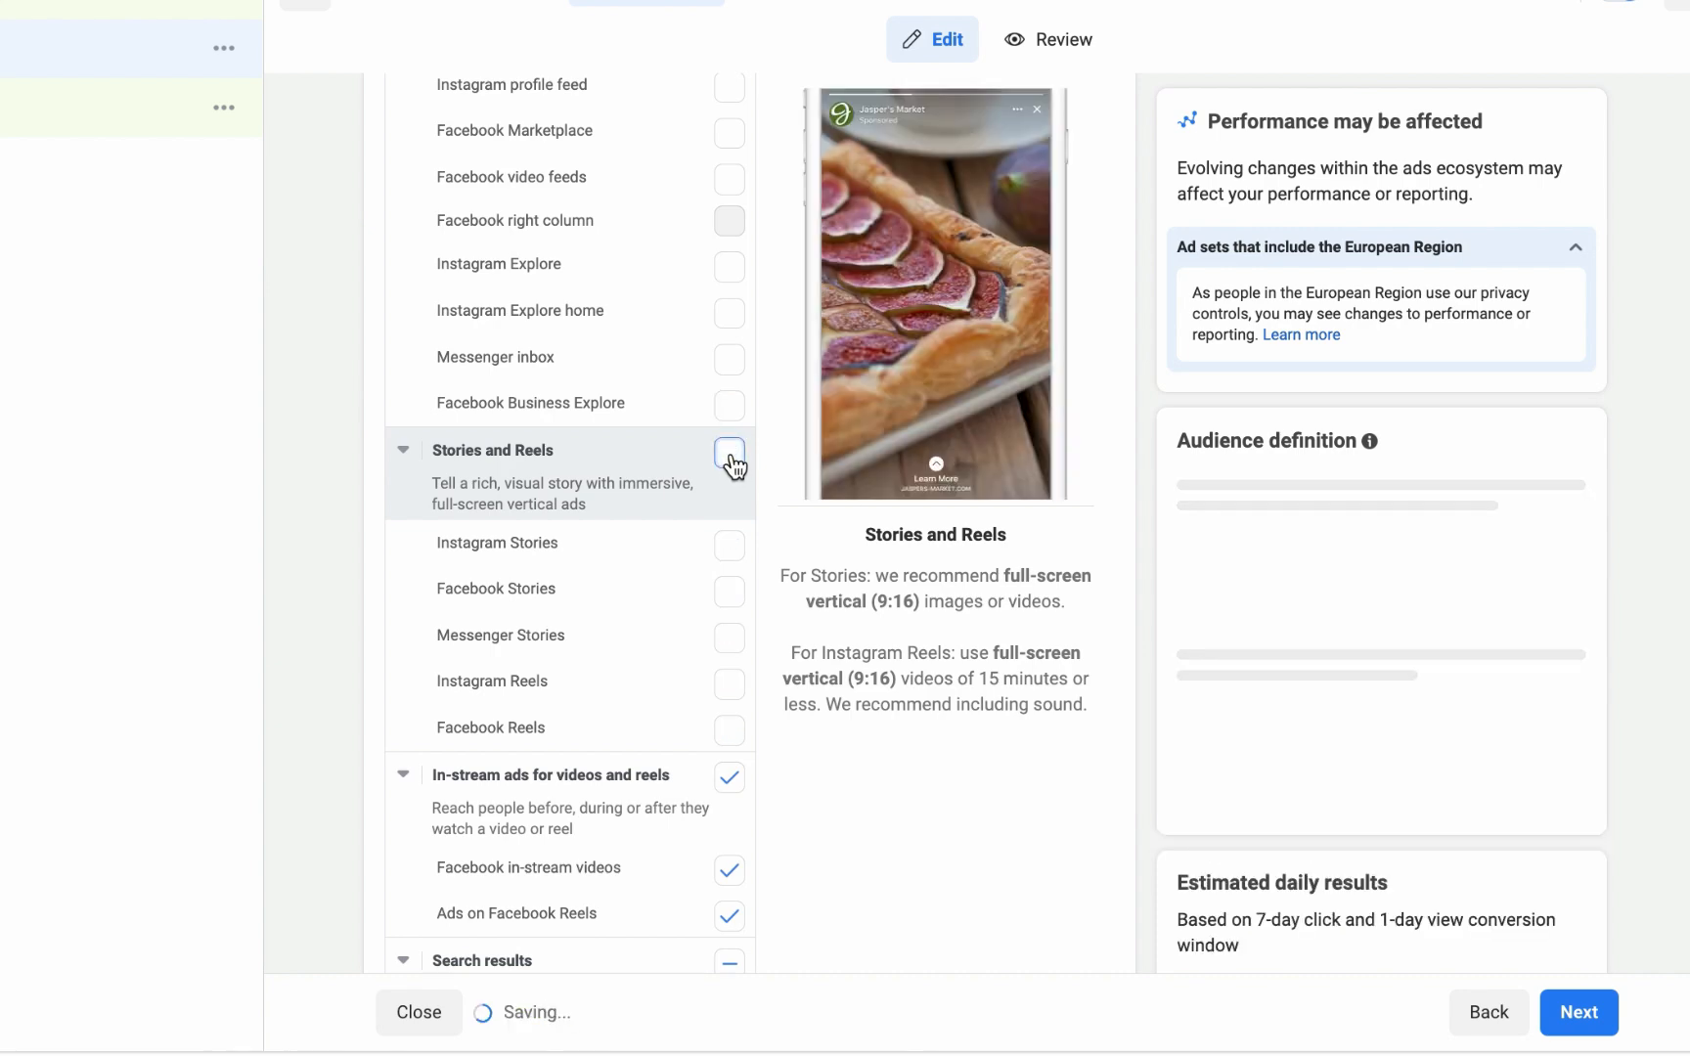
{"action": "scroll", "coordinate": [743, 550], "scroll_direction": "down", "scroll_amount": 3}
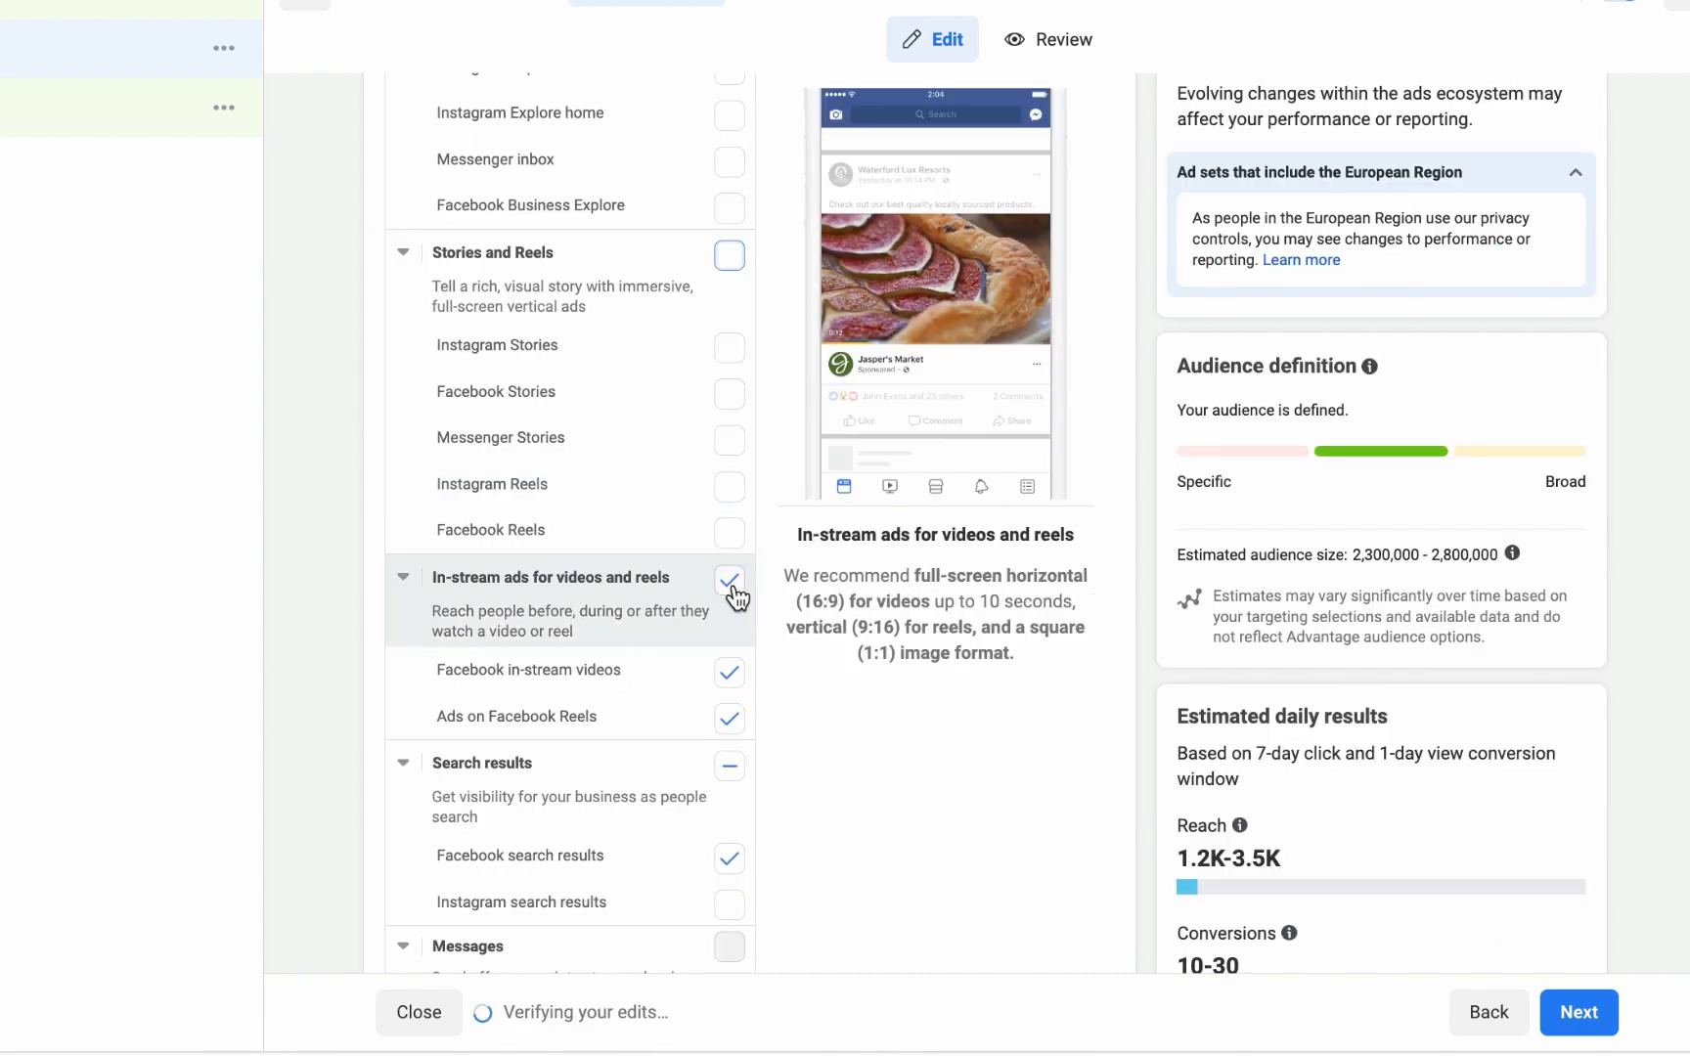
{"action": "left_click", "coordinate": [734, 586]}
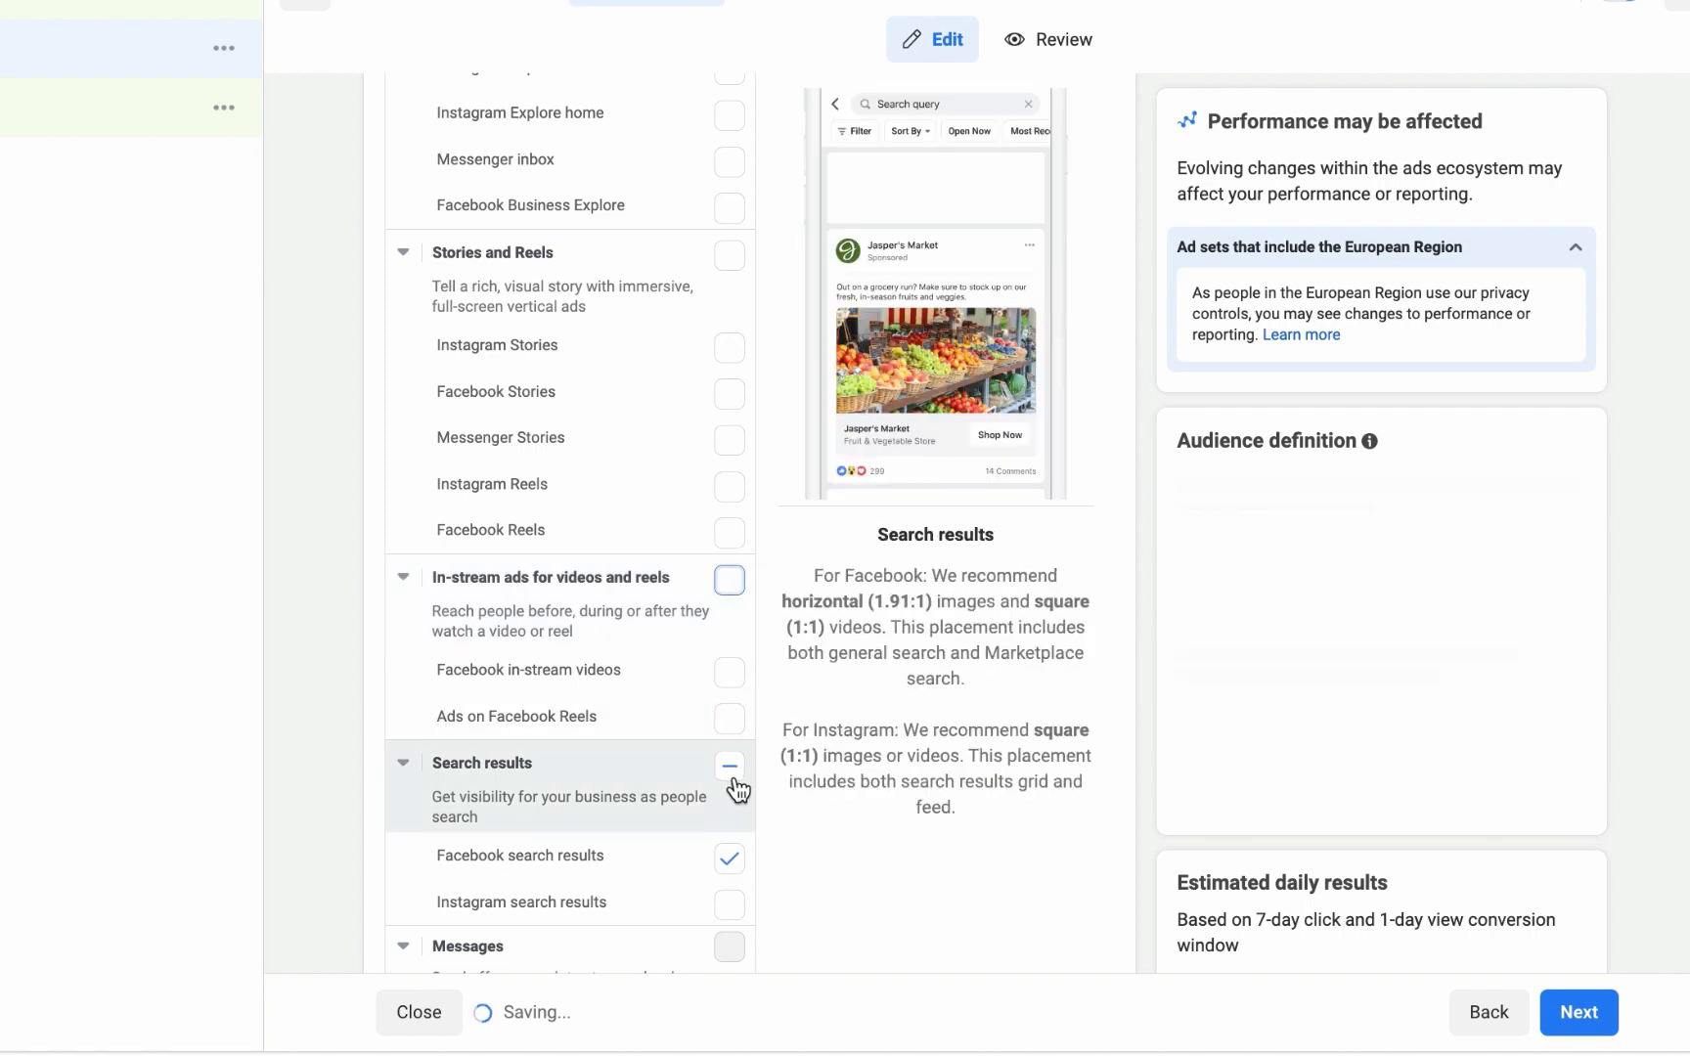
{"action": "left_click", "coordinate": [730, 767]}
{"action": "left_click", "coordinate": [730, 767]}
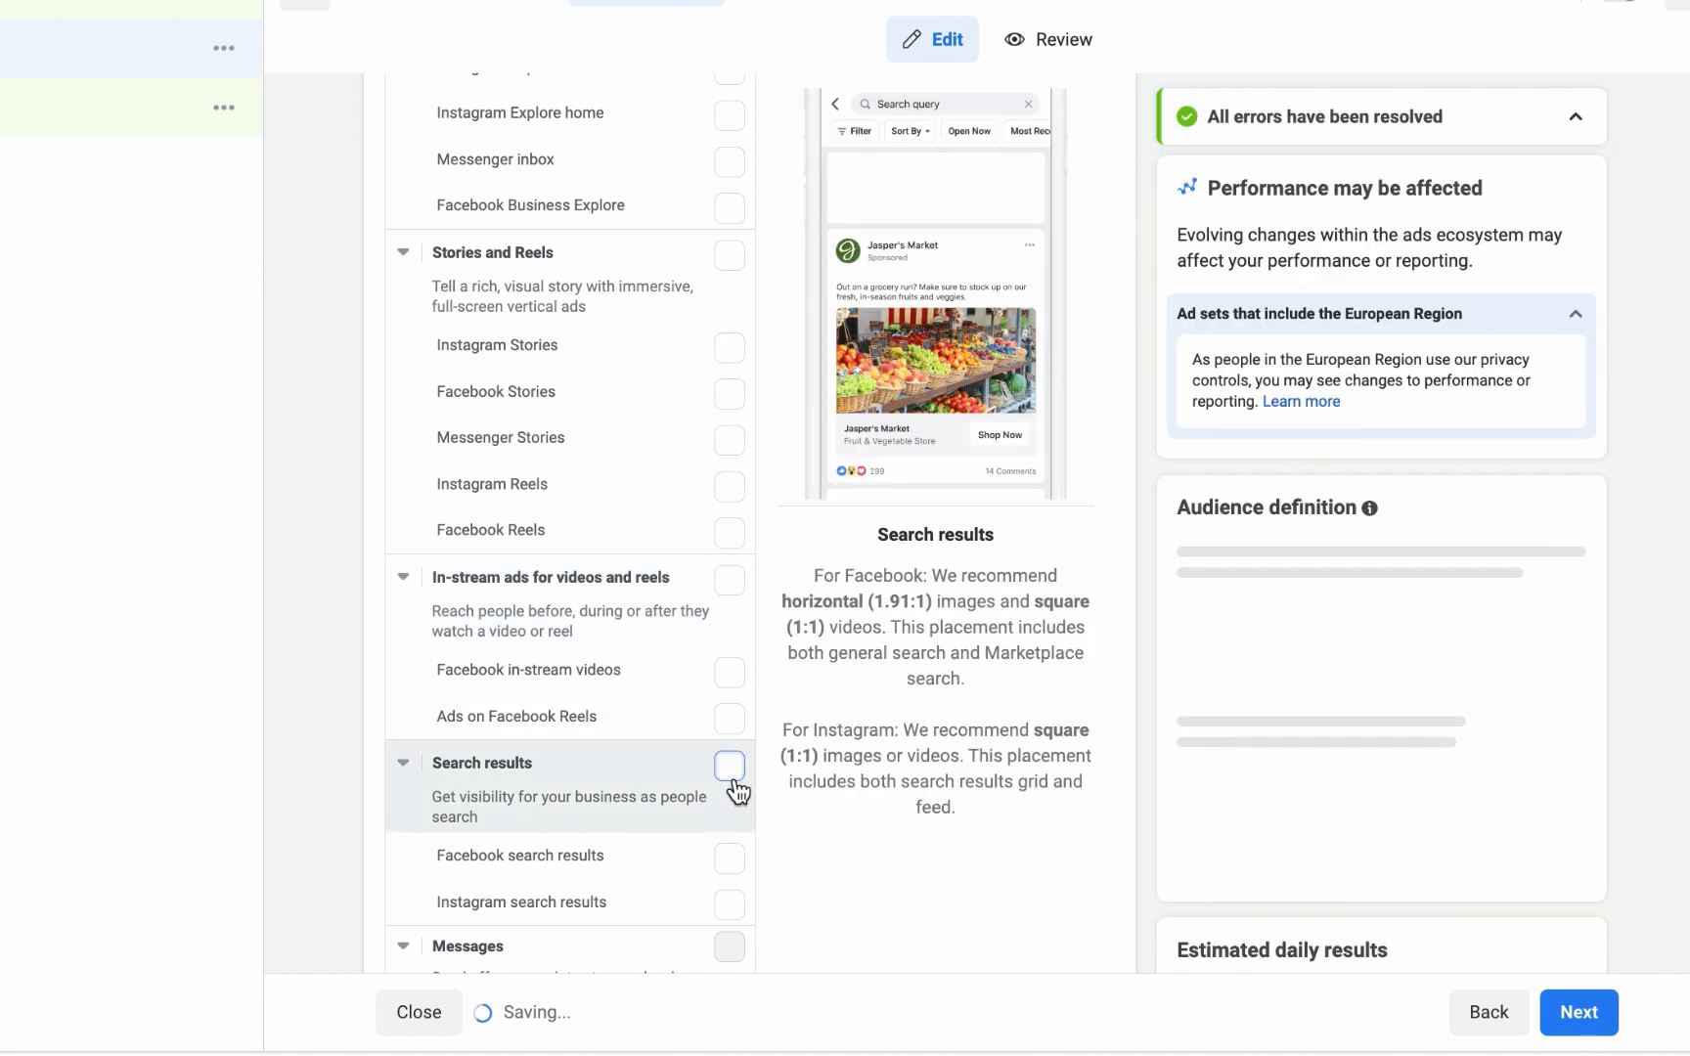
Review the full placement selection, the manual placement settings and the ad set's estimated audience size.
{"action": "scroll", "coordinate": [738, 790], "scroll_direction": "down", "scroll_amount": 4}
{"action": "scroll", "coordinate": [736, 789], "scroll_direction": "up", "scroll_amount": 3}
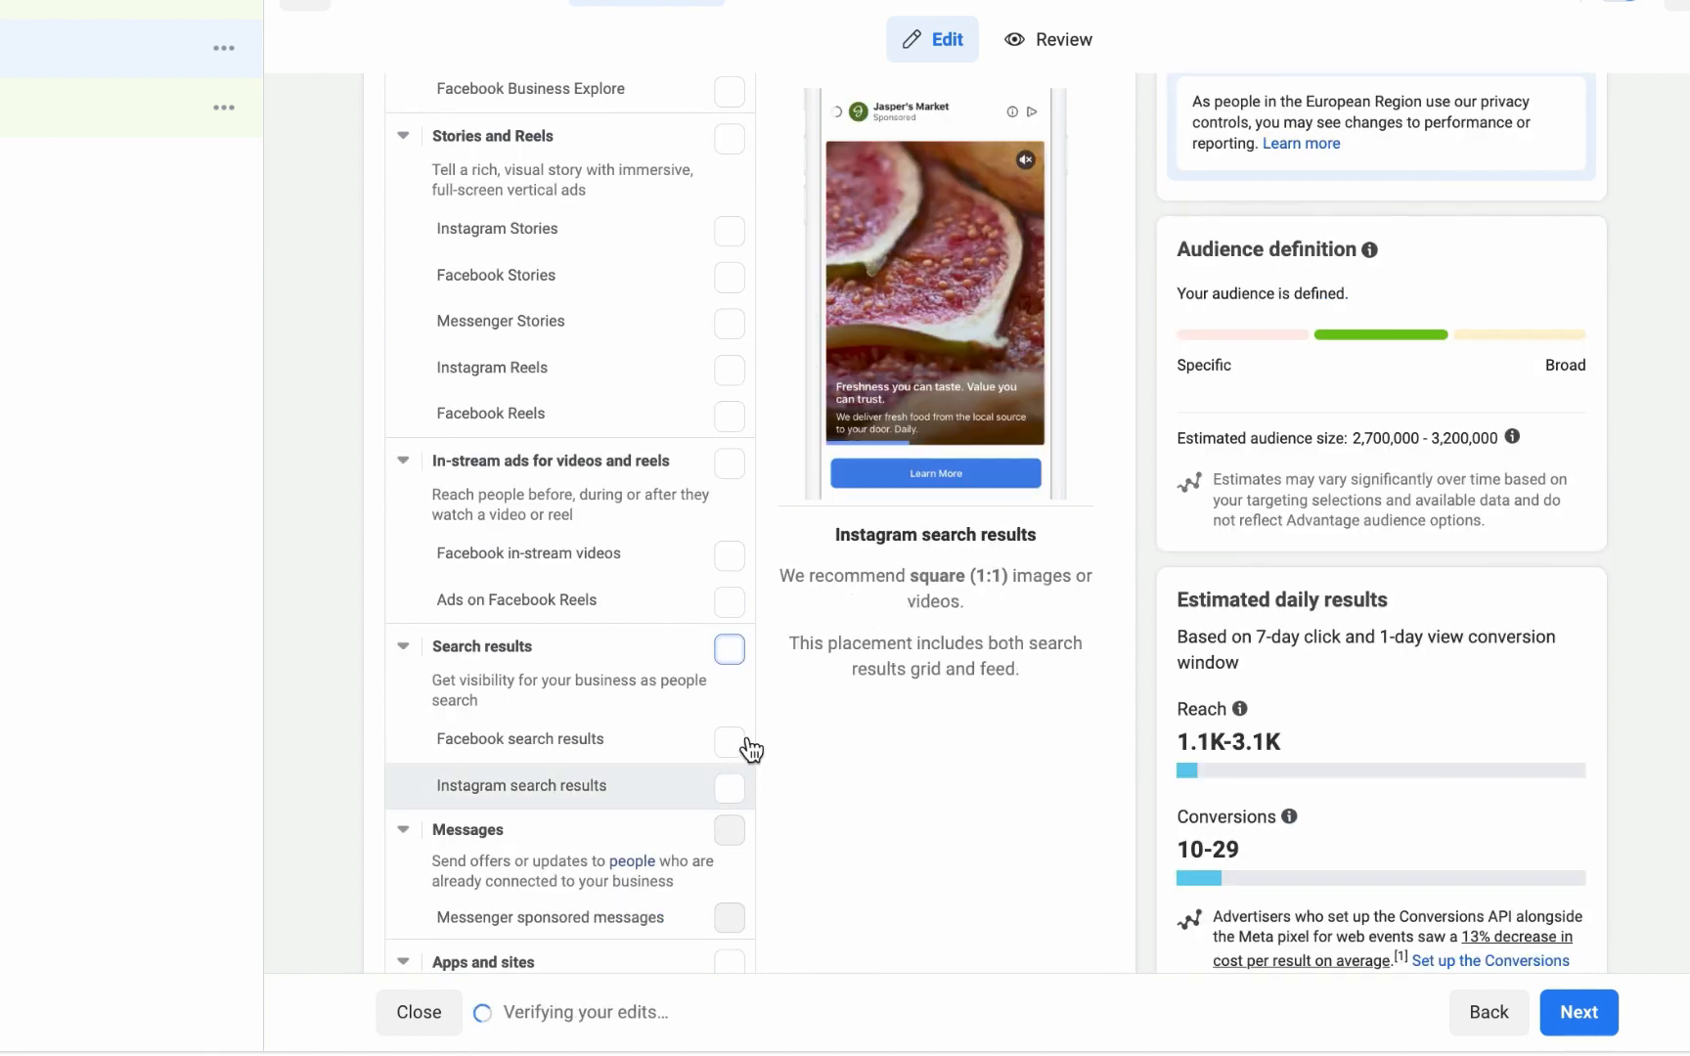
{"action": "scroll", "coordinate": [748, 748], "scroll_direction": "up", "scroll_amount": 5}
{"action": "scroll", "coordinate": [787, 677], "scroll_direction": "up", "scroll_amount": 5}
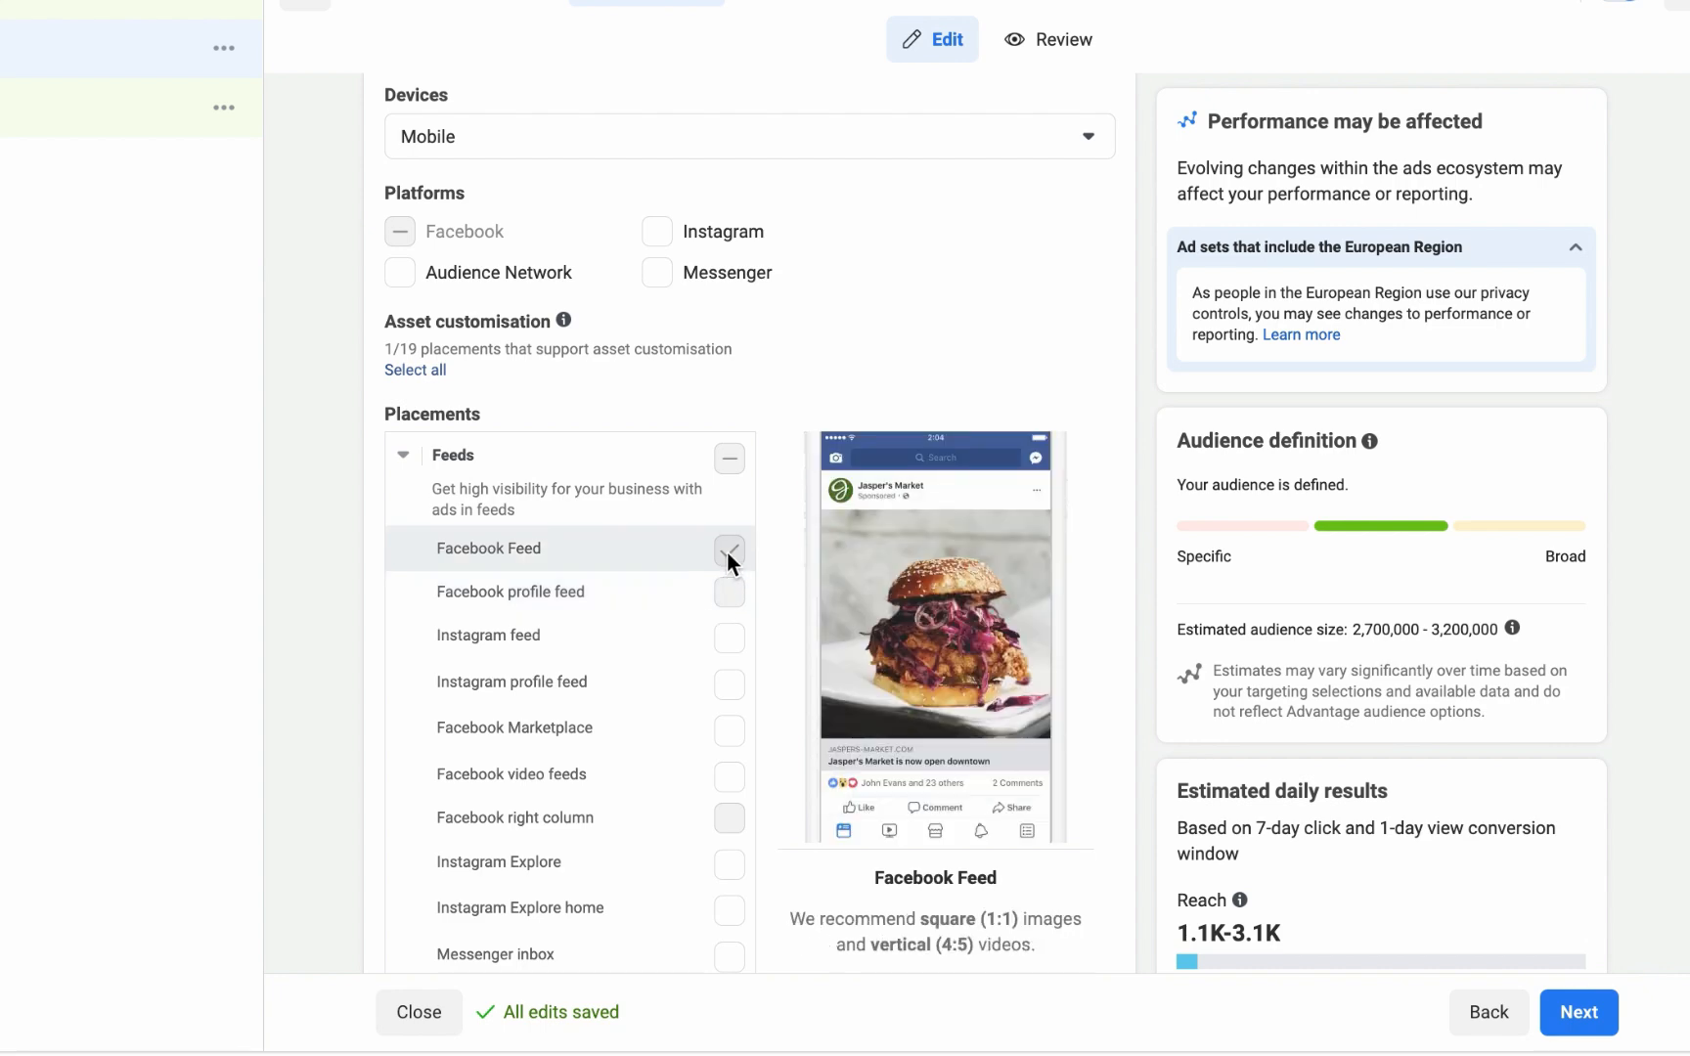
{"action": "scroll", "coordinate": [753, 546], "scroll_direction": "up", "scroll_amount": 8}
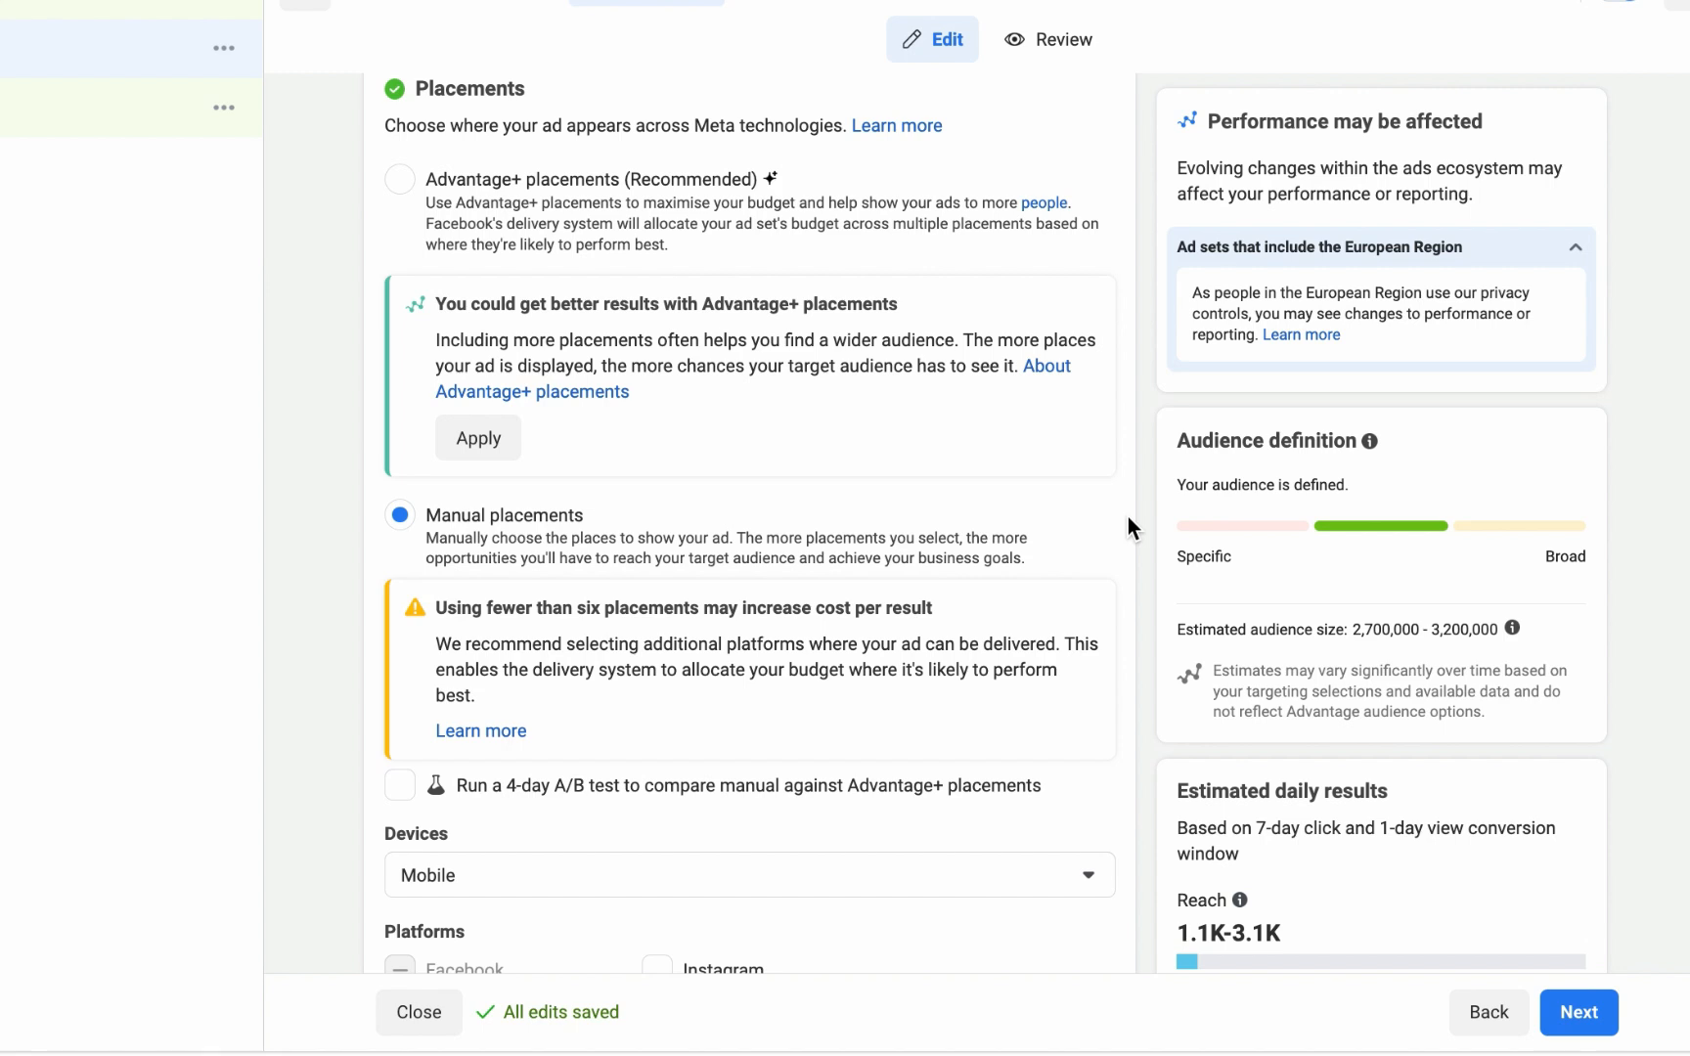
{"action": "scroll", "coordinate": [1342, 645], "scroll_direction": "down", "scroll_amount": 1}
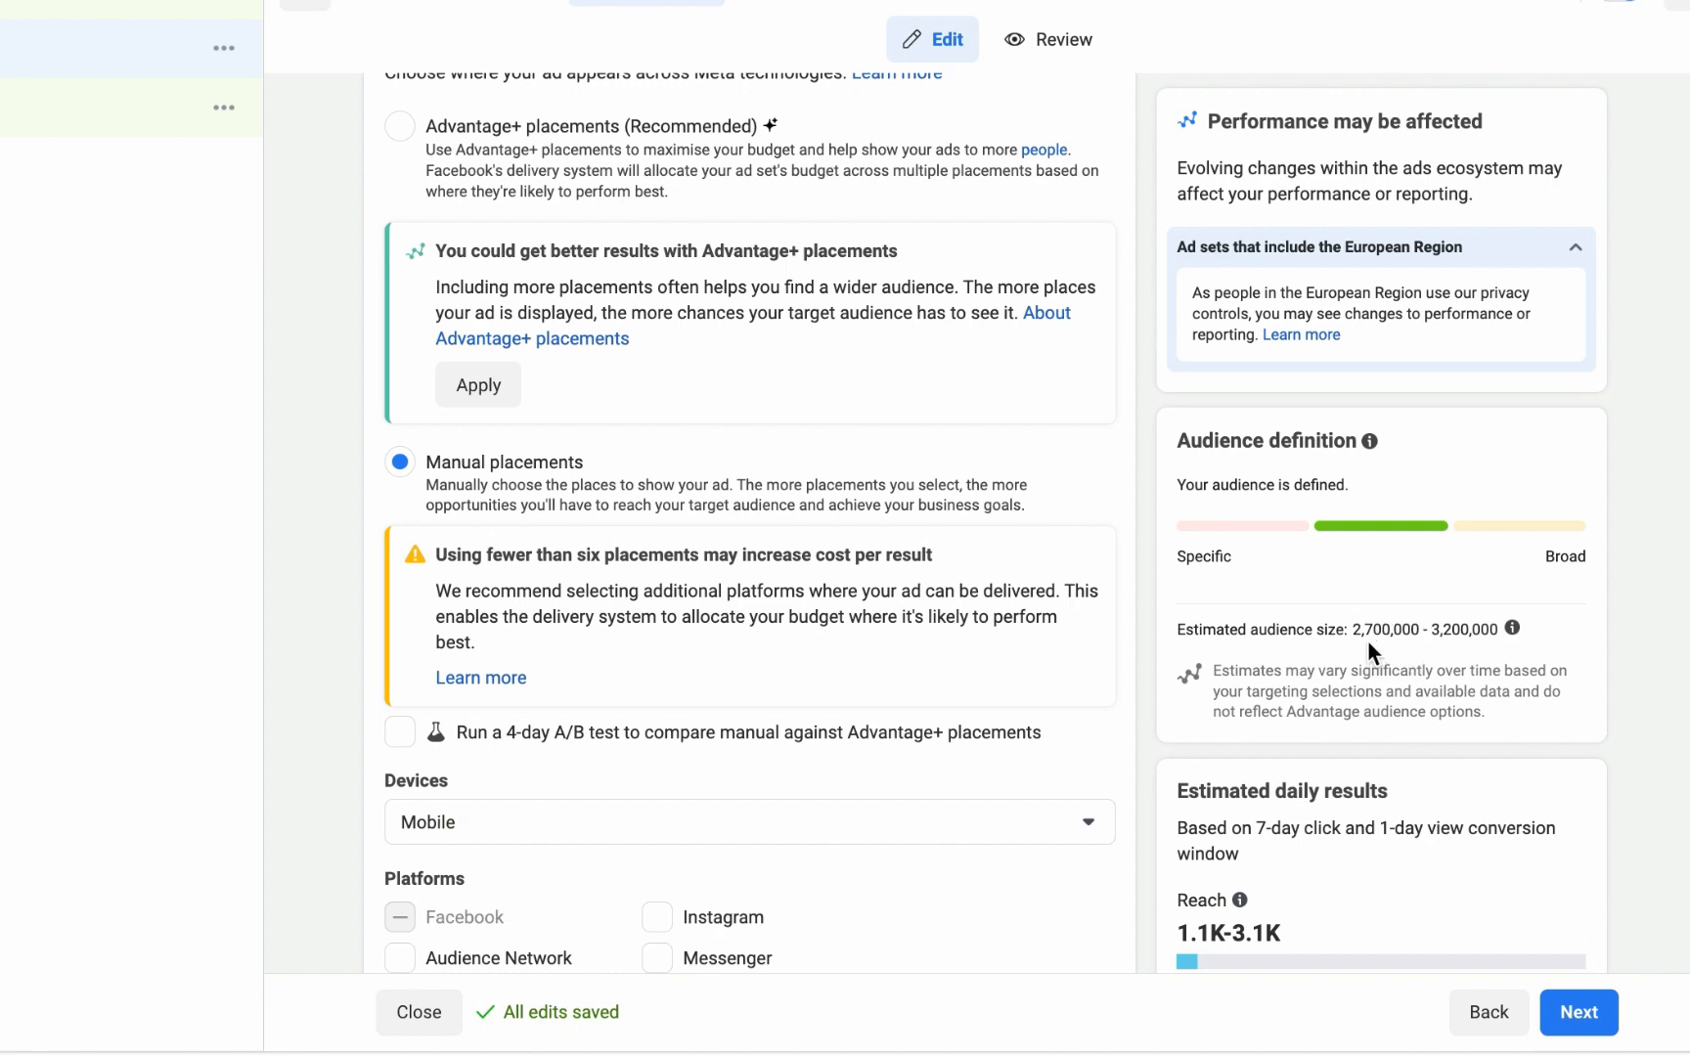
Review the ad set's placements, locations, age range and detailed targeting settings against its audience definition.
{"action": "scroll", "coordinate": [1118, 713], "scroll_direction": "down", "scroll_amount": 5}
{"action": "scroll", "coordinate": [1110, 704], "scroll_direction": "down", "scroll_amount": 10}
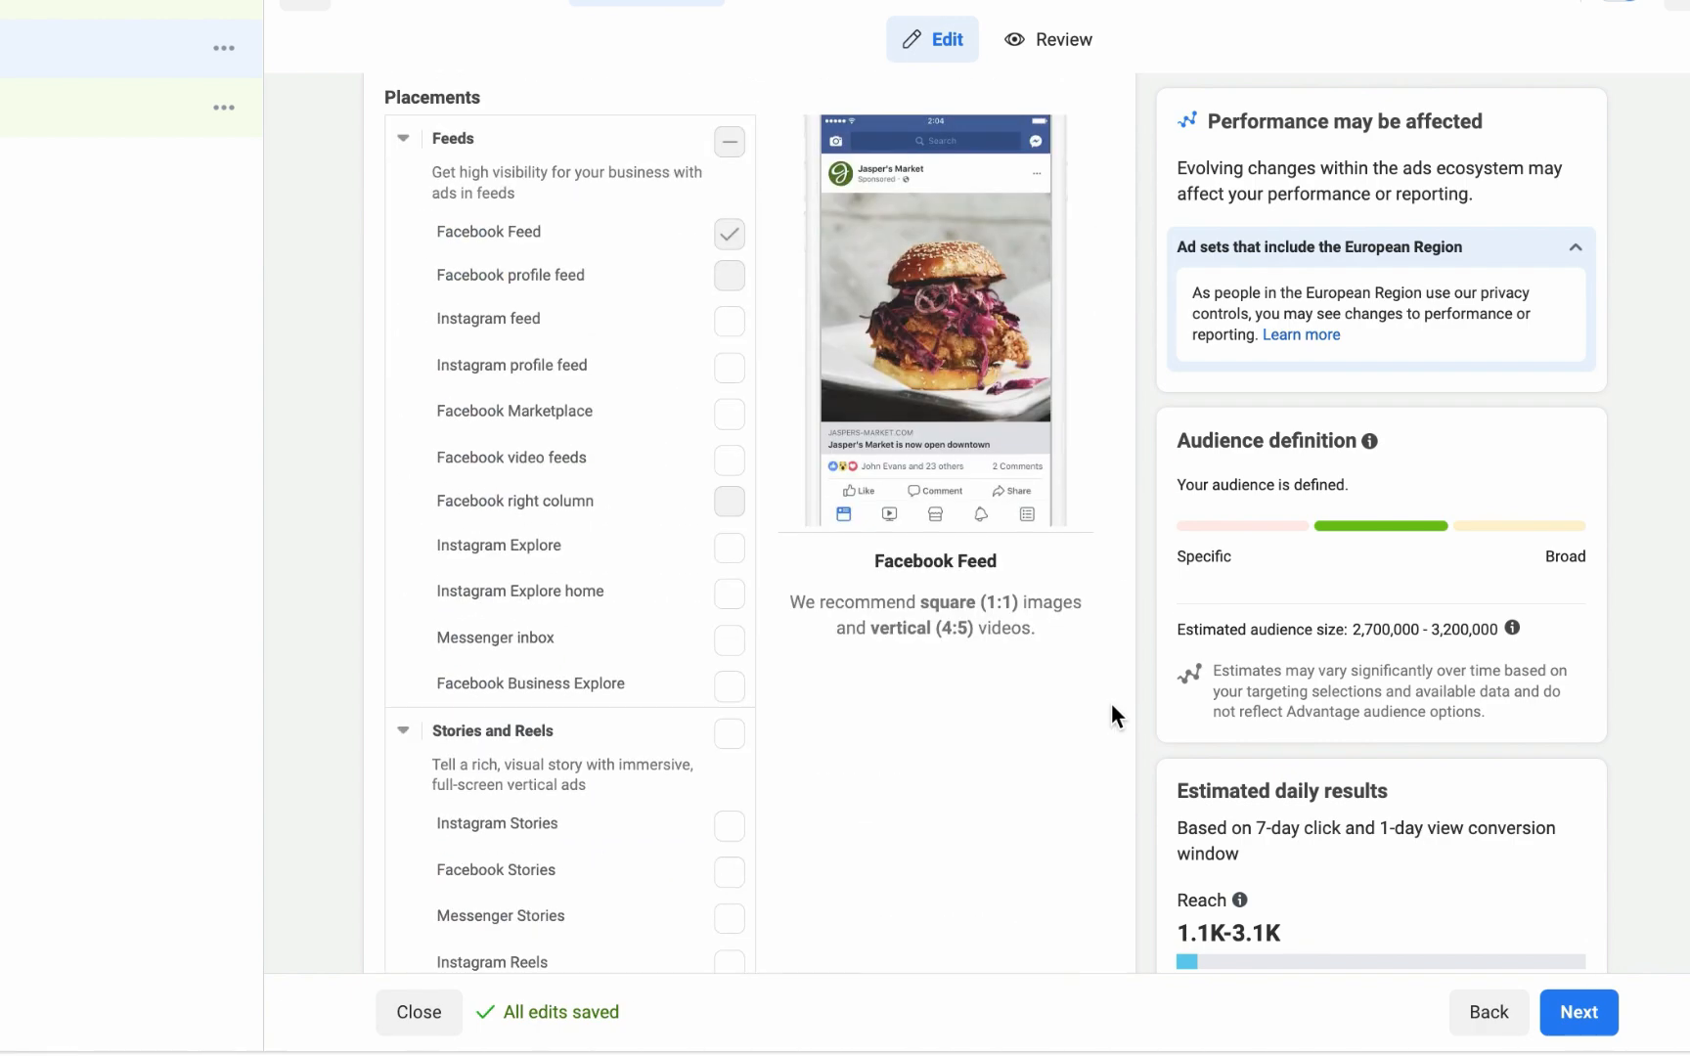
{"action": "scroll", "coordinate": [1110, 704], "scroll_direction": "up", "scroll_amount": 15}
{"action": "scroll", "coordinate": [1110, 704], "scroll_direction": "up", "scroll_amount": 10}
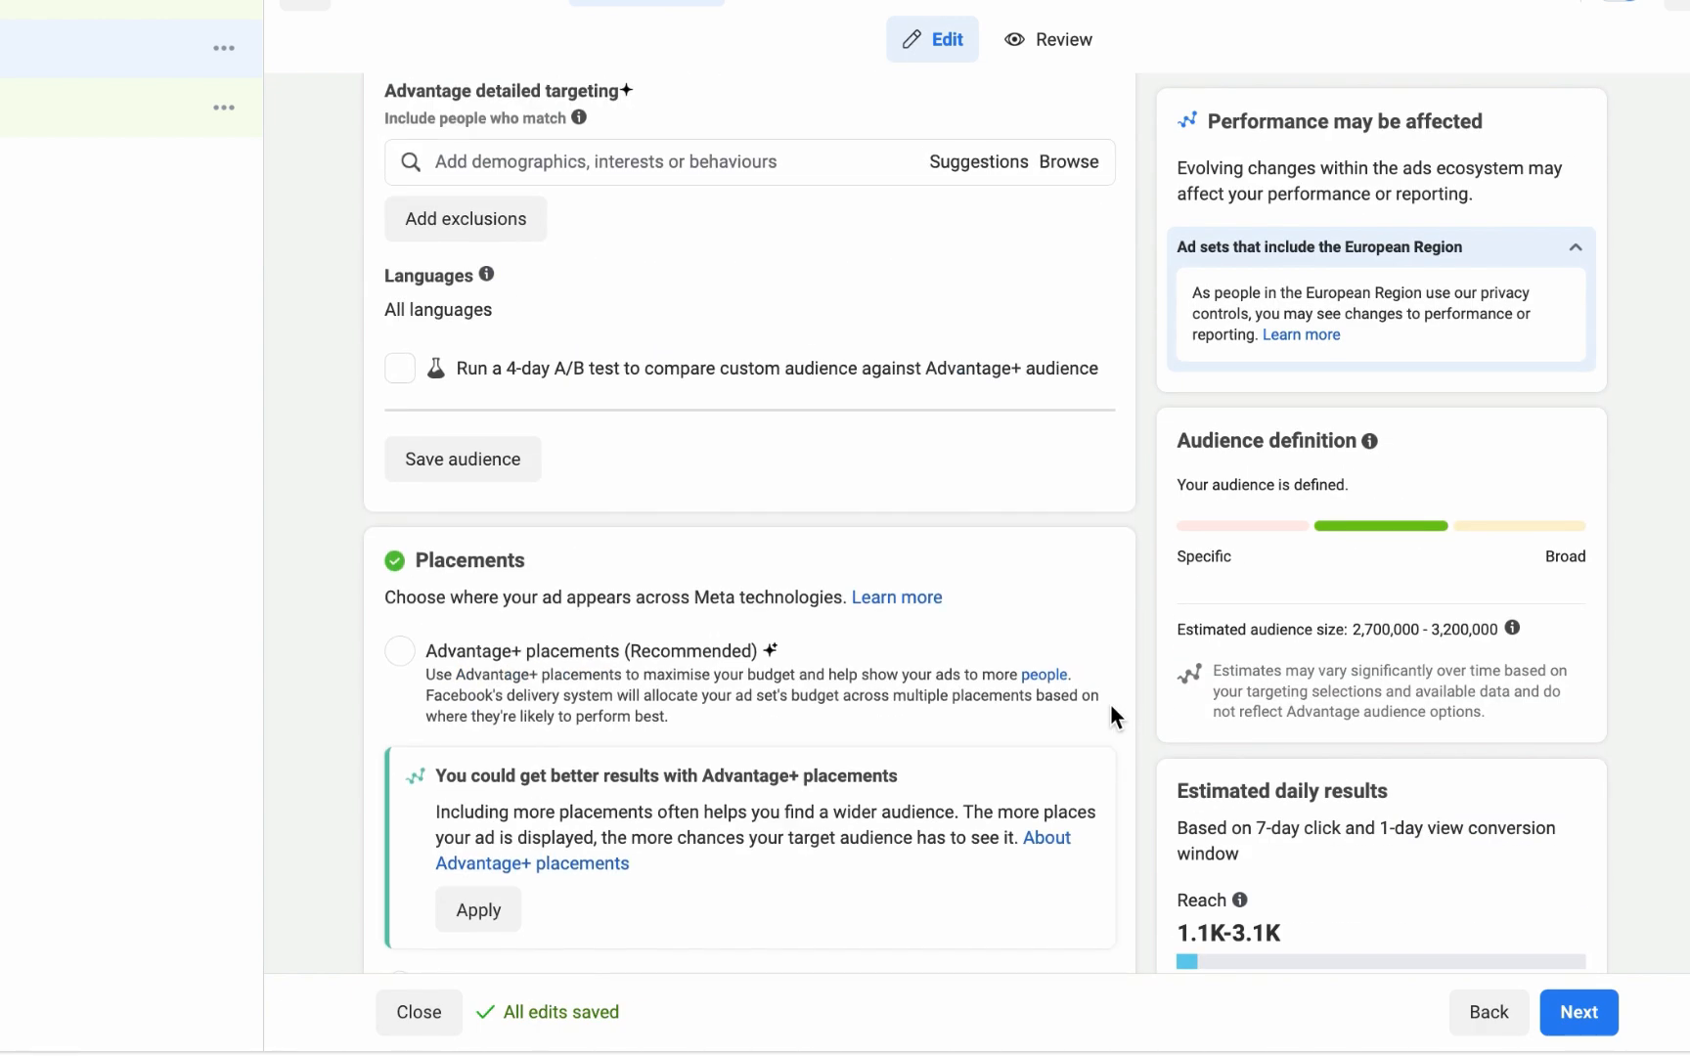
{"action": "scroll", "coordinate": [1110, 708], "scroll_direction": "up", "scroll_amount": 7}
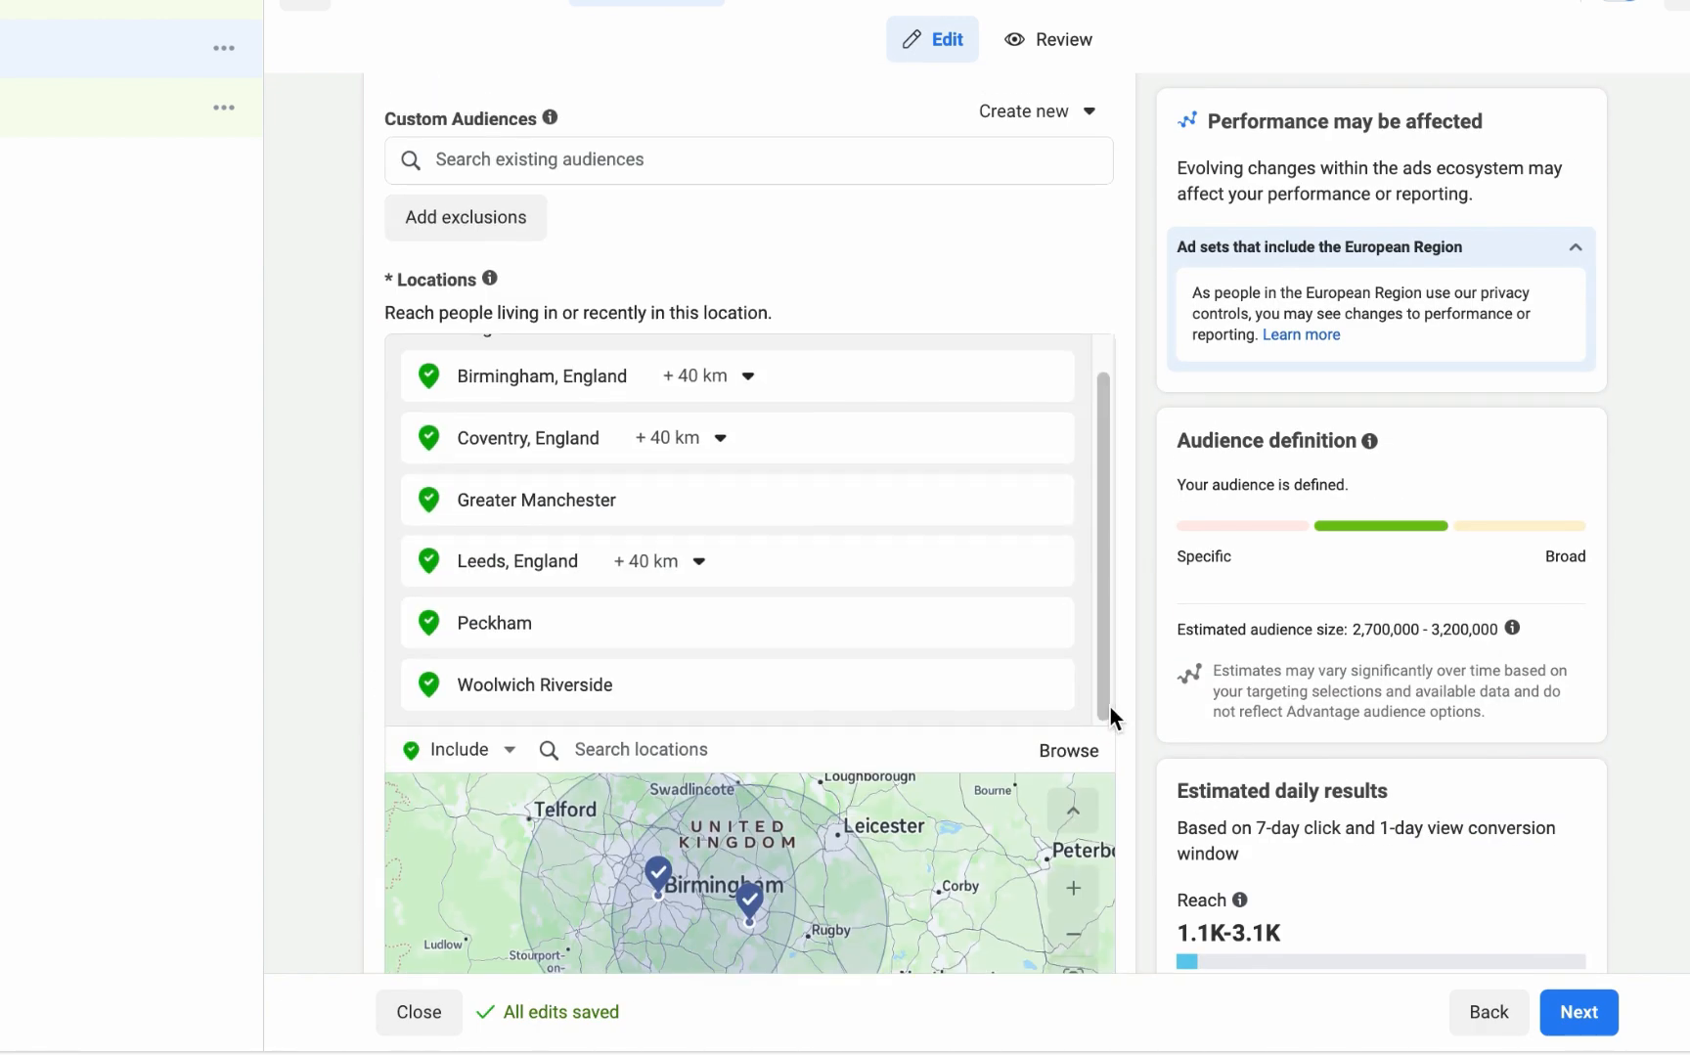
{"action": "scroll", "coordinate": [1110, 708], "scroll_direction": "up", "scroll_amount": 4}
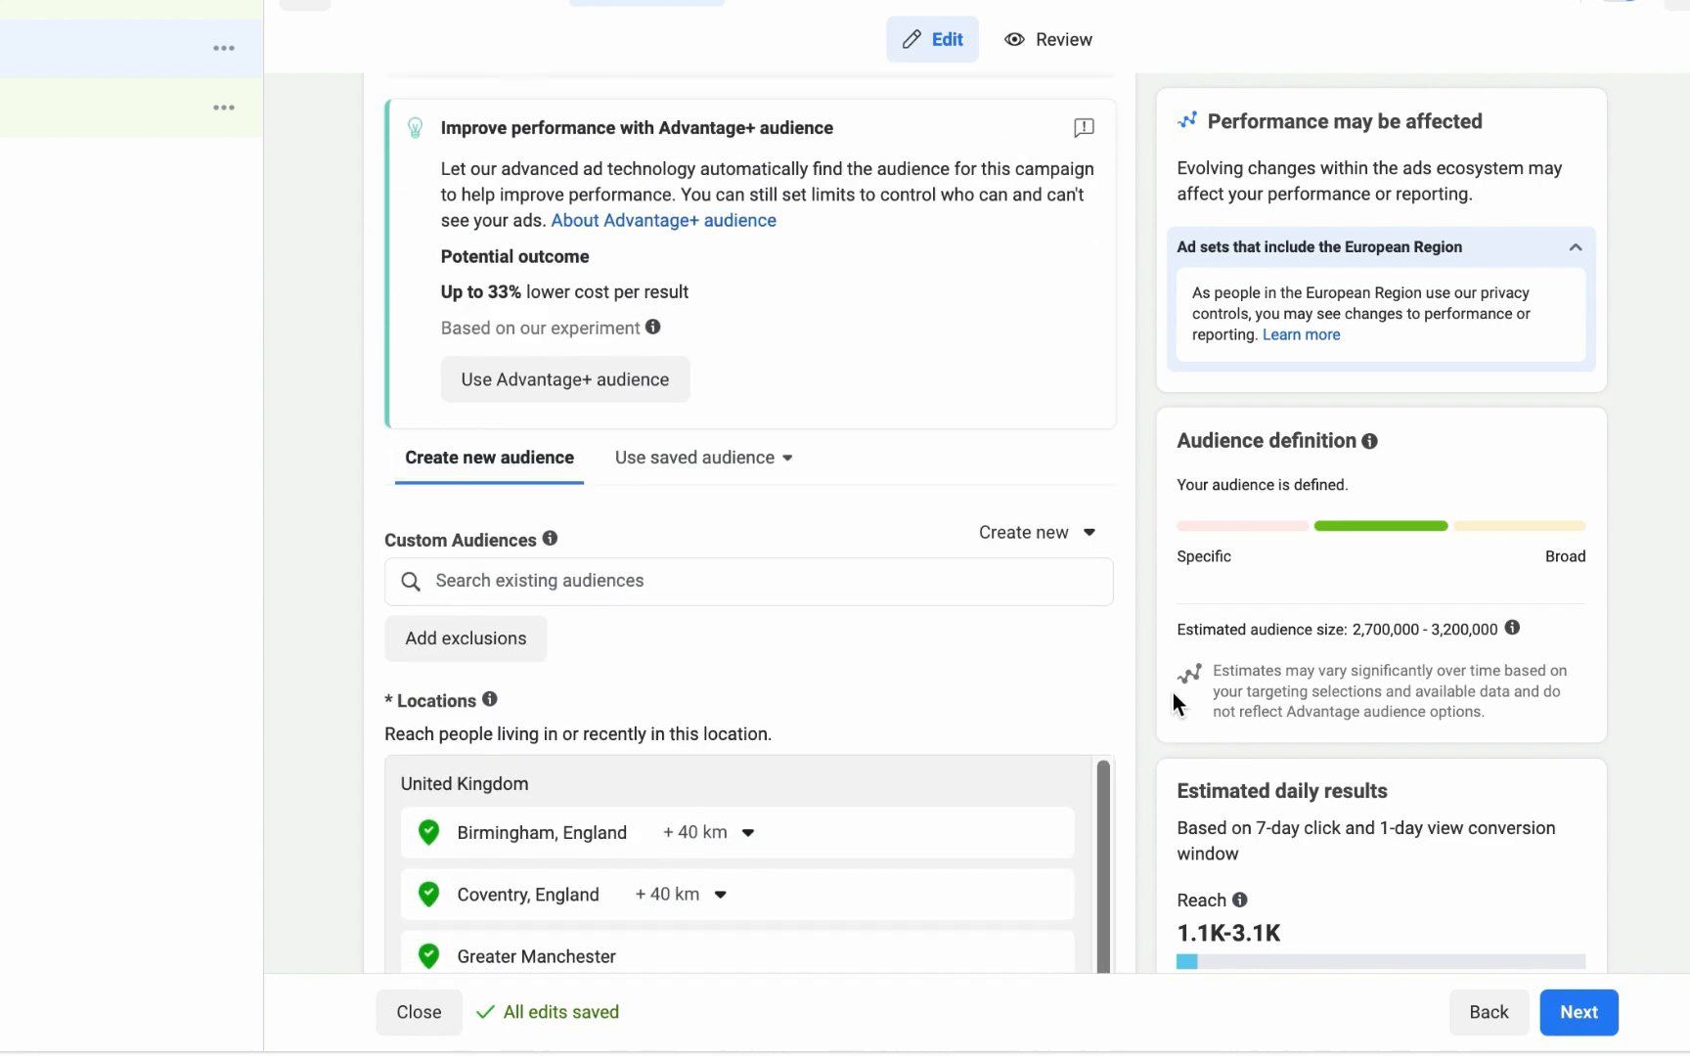
{"action": "scroll", "coordinate": [1177, 702], "scroll_direction": "down", "scroll_amount": 17}
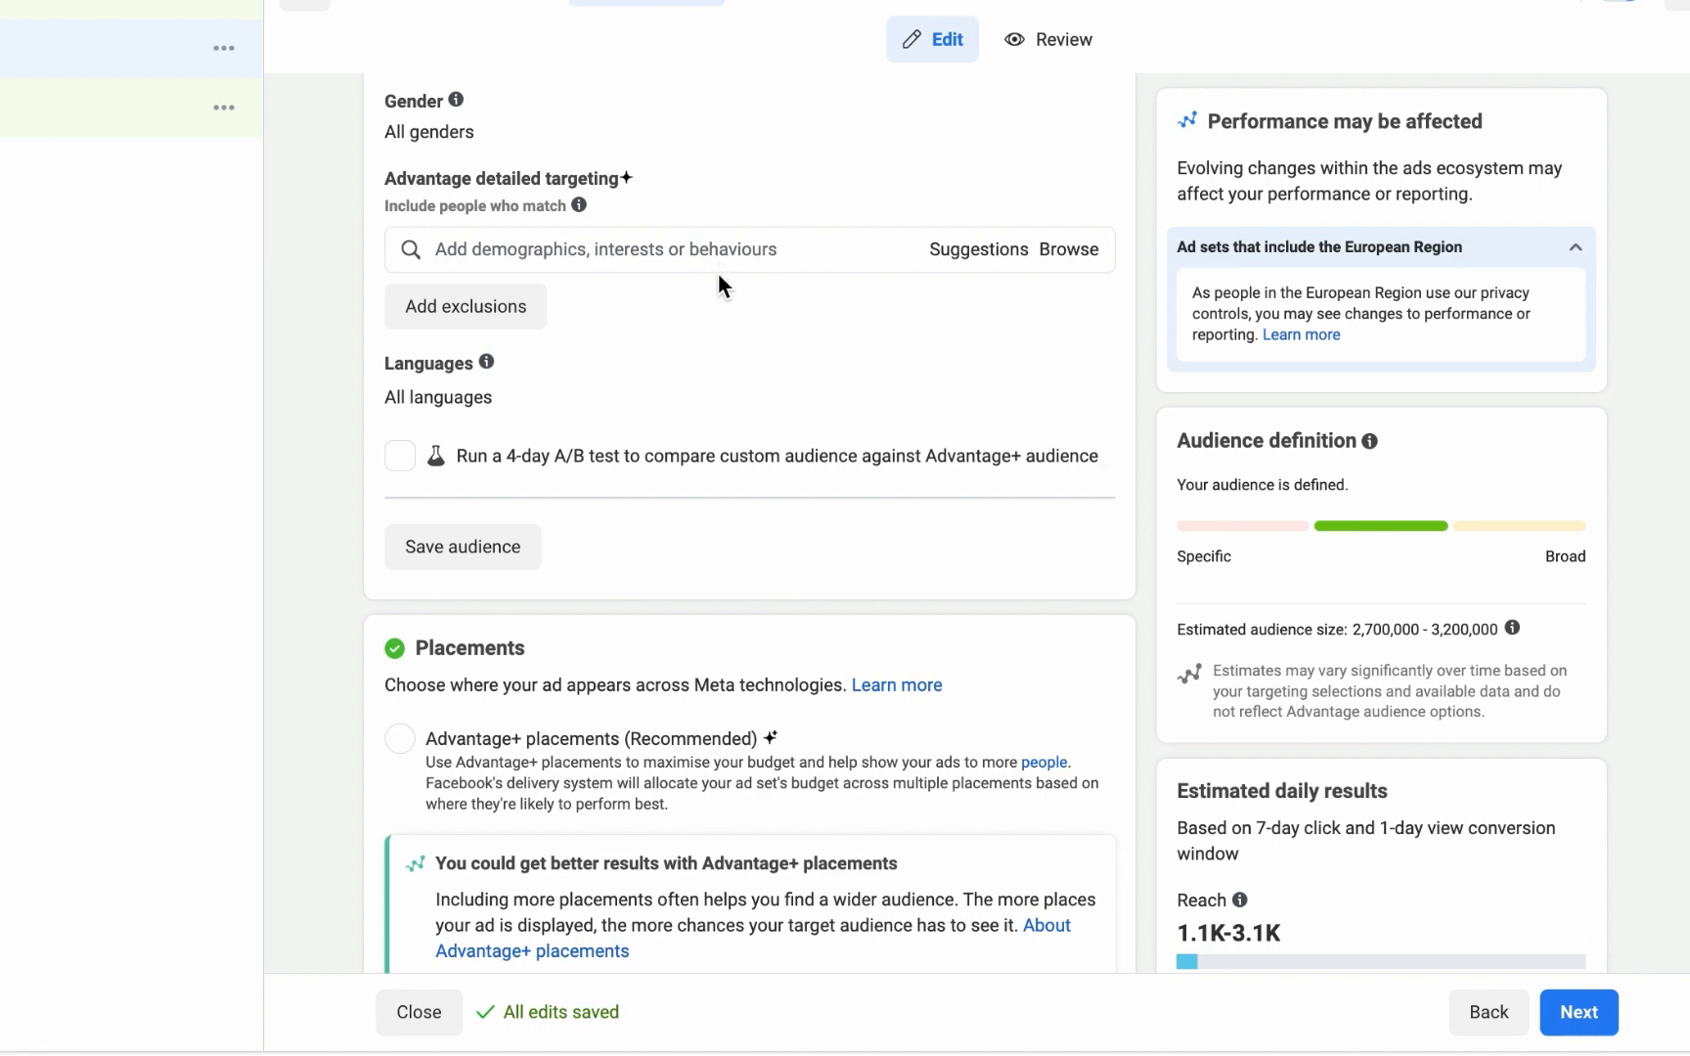
{"action": "scroll", "coordinate": [1140, 233], "scroll_direction": "up", "scroll_amount": 10}
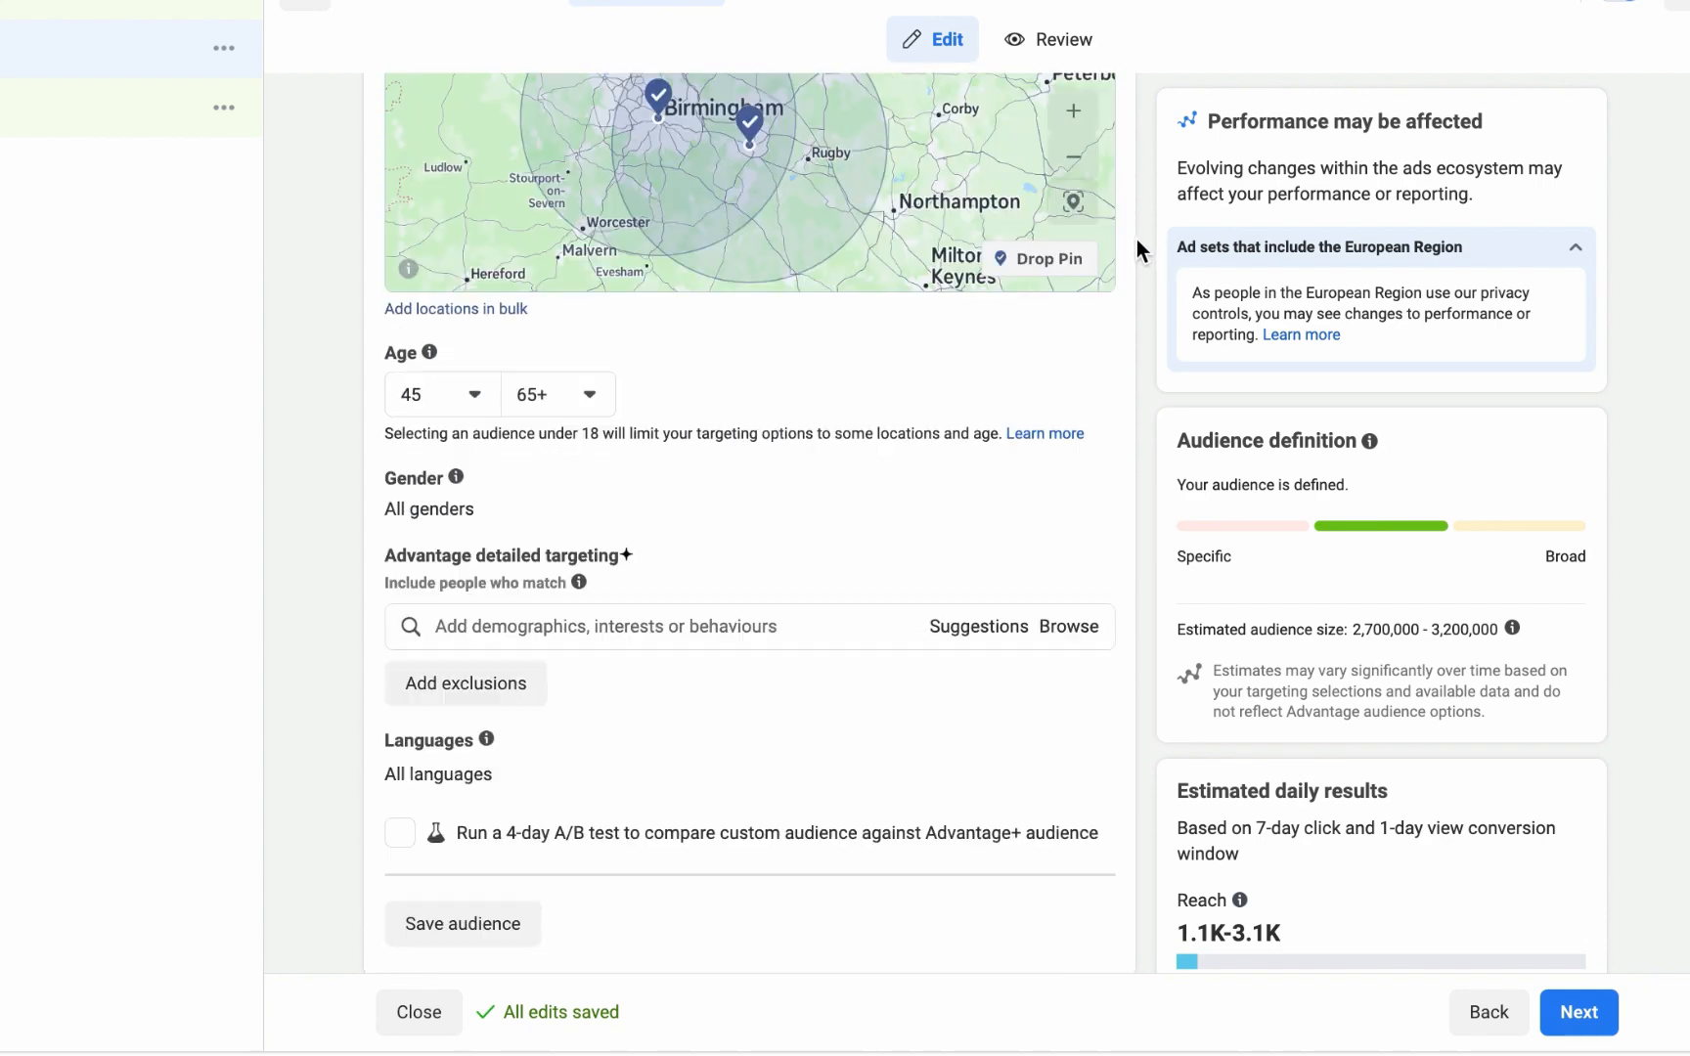
{"action": "scroll", "coordinate": [1135, 244], "scroll_direction": "up", "scroll_amount": 2}
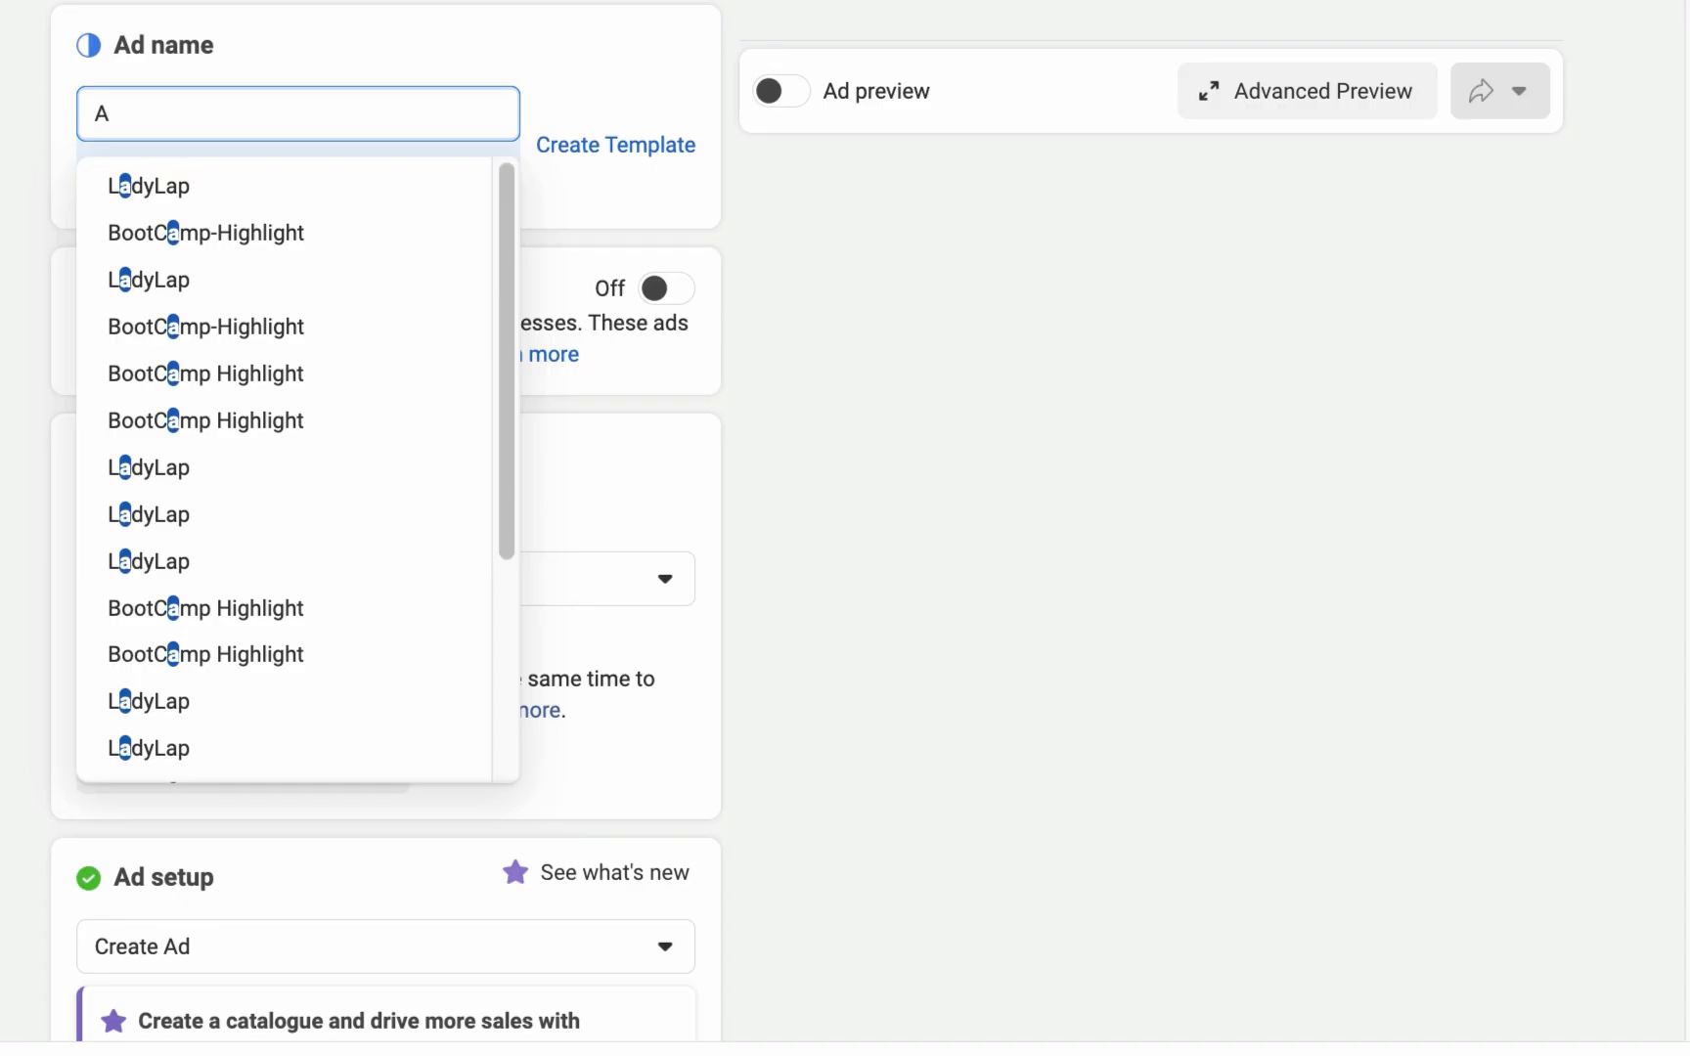
Name the ad "Ad 1" and dismiss the floating pop-up beside the ad form.
{"action": "type", "text": "d 1"}
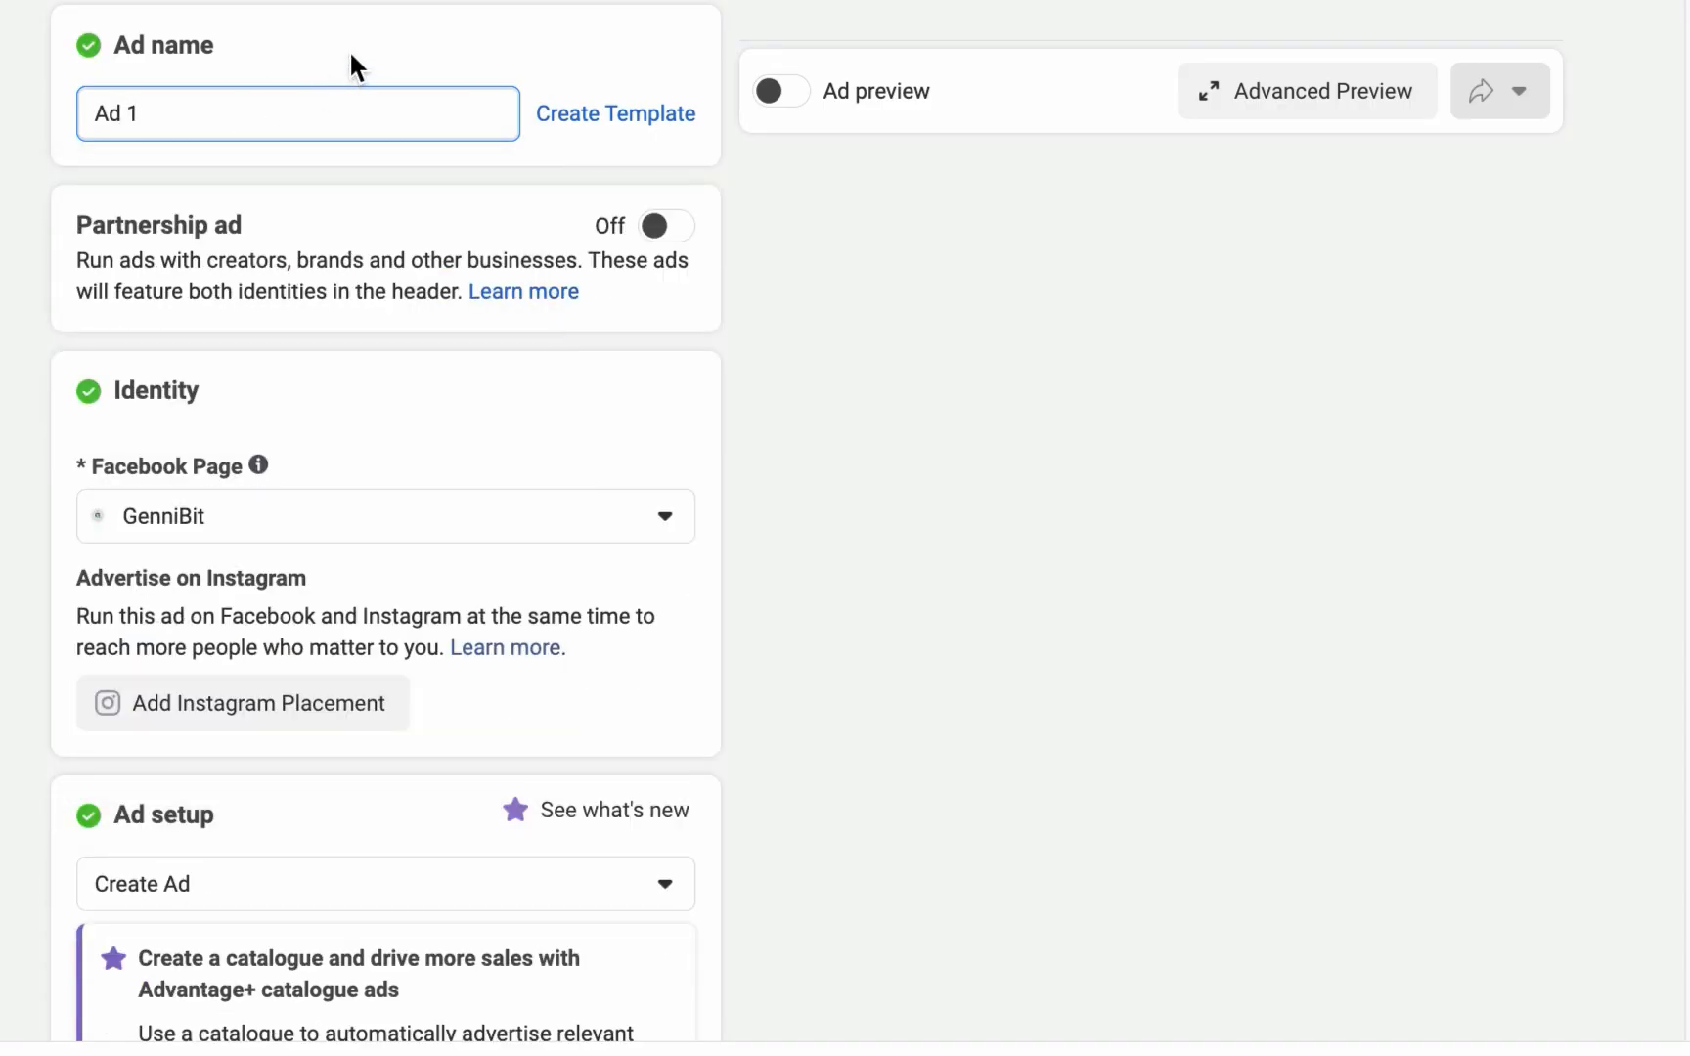
{"action": "left_click", "coordinate": [361, 66]}
{"action": "scroll", "coordinate": [499, 406], "scroll_direction": "down", "scroll_amount": 2}
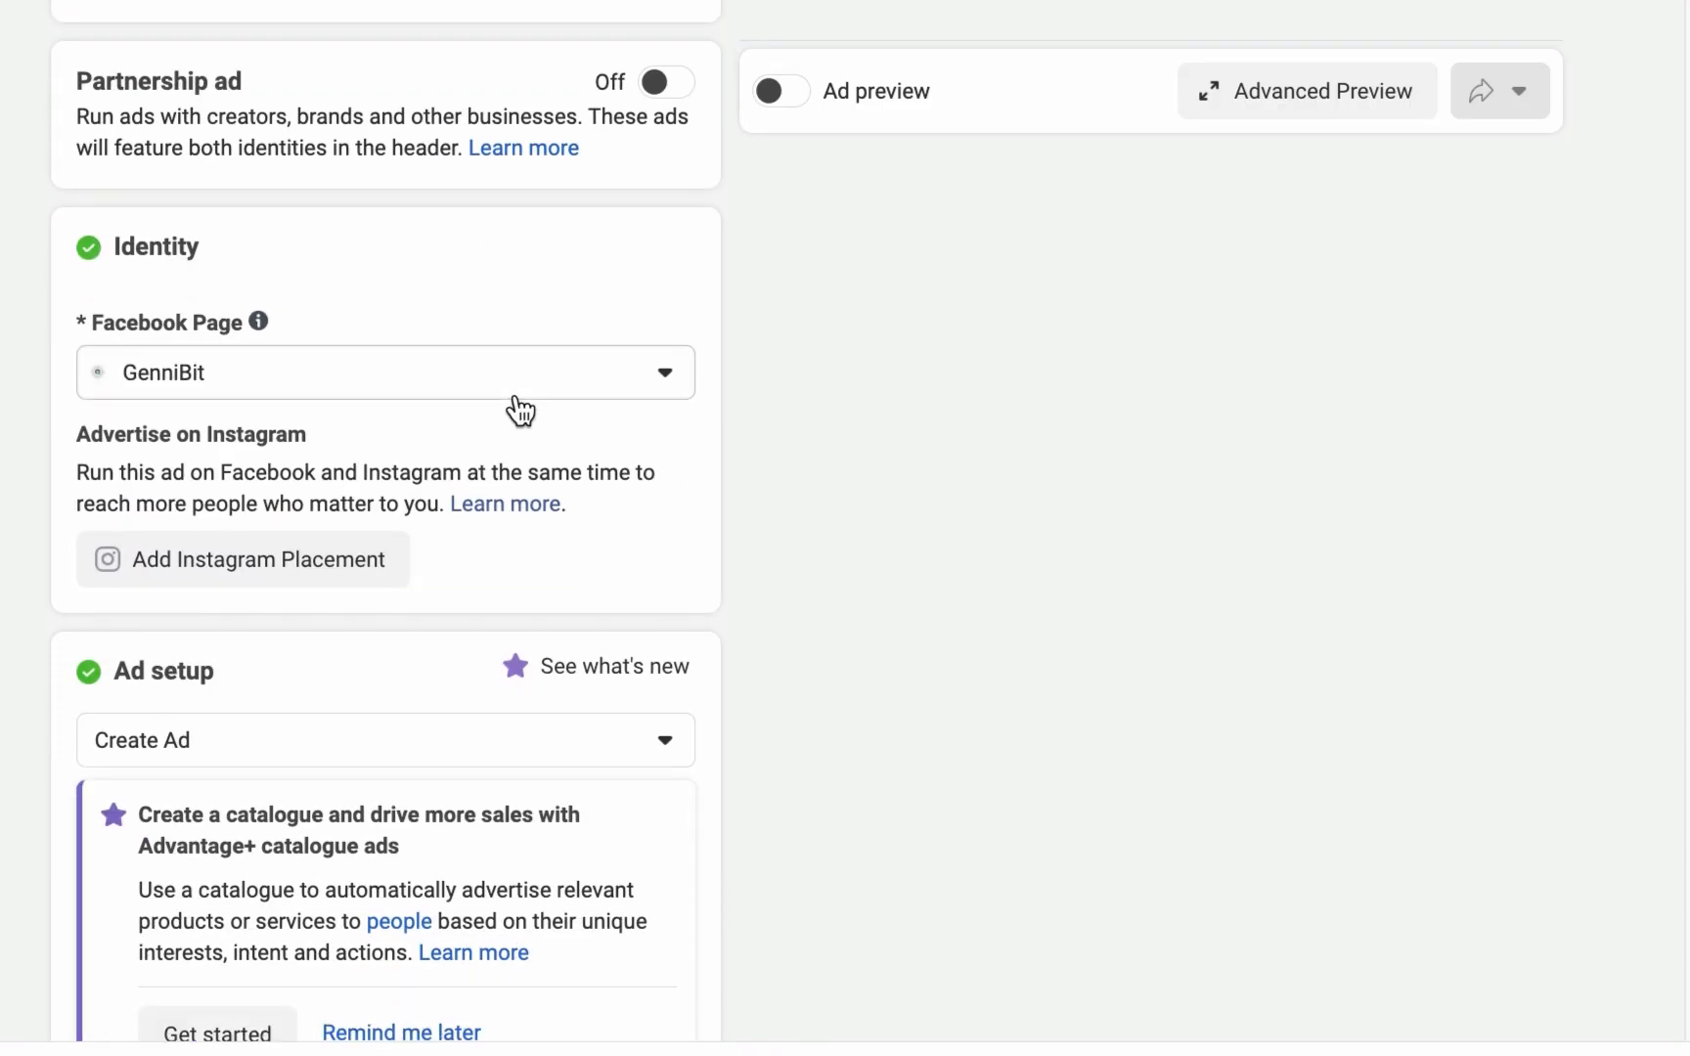
{"action": "scroll", "coordinate": [518, 415], "scroll_direction": "down", "scroll_amount": 4}
{"action": "scroll", "coordinate": [458, 469], "scroll_direction": "down", "scroll_amount": 8}
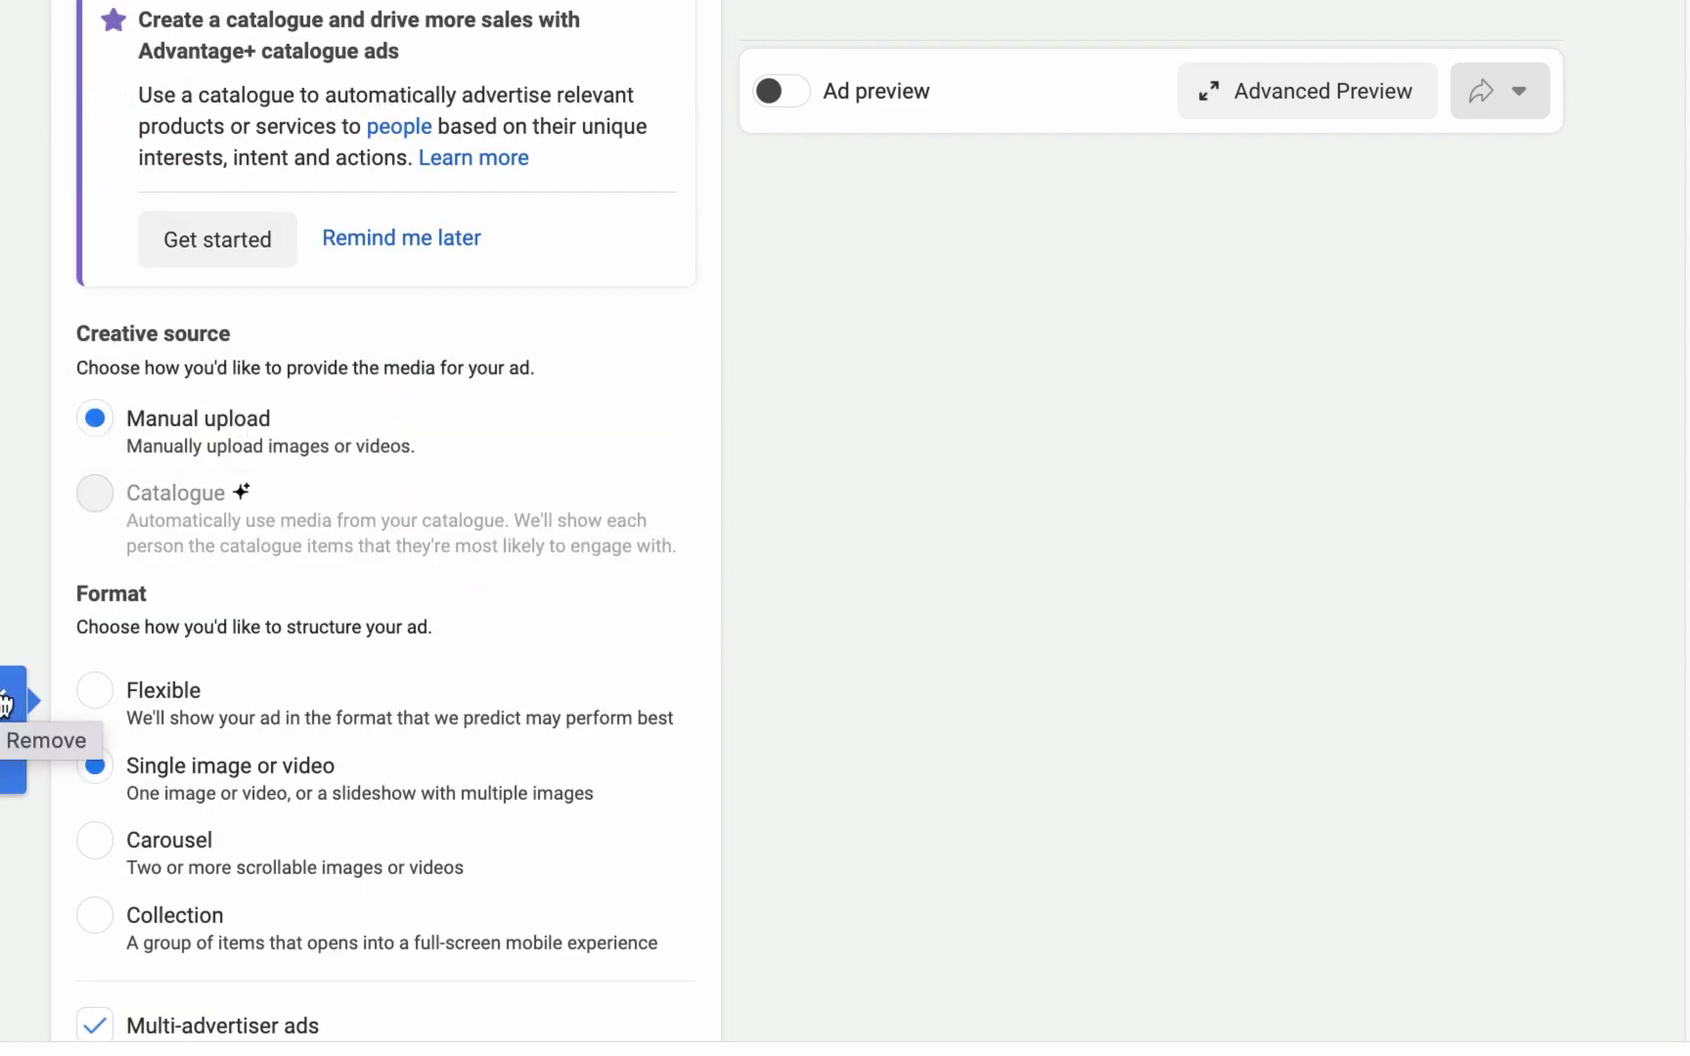
{"action": "left_click", "coordinate": [6, 706]}
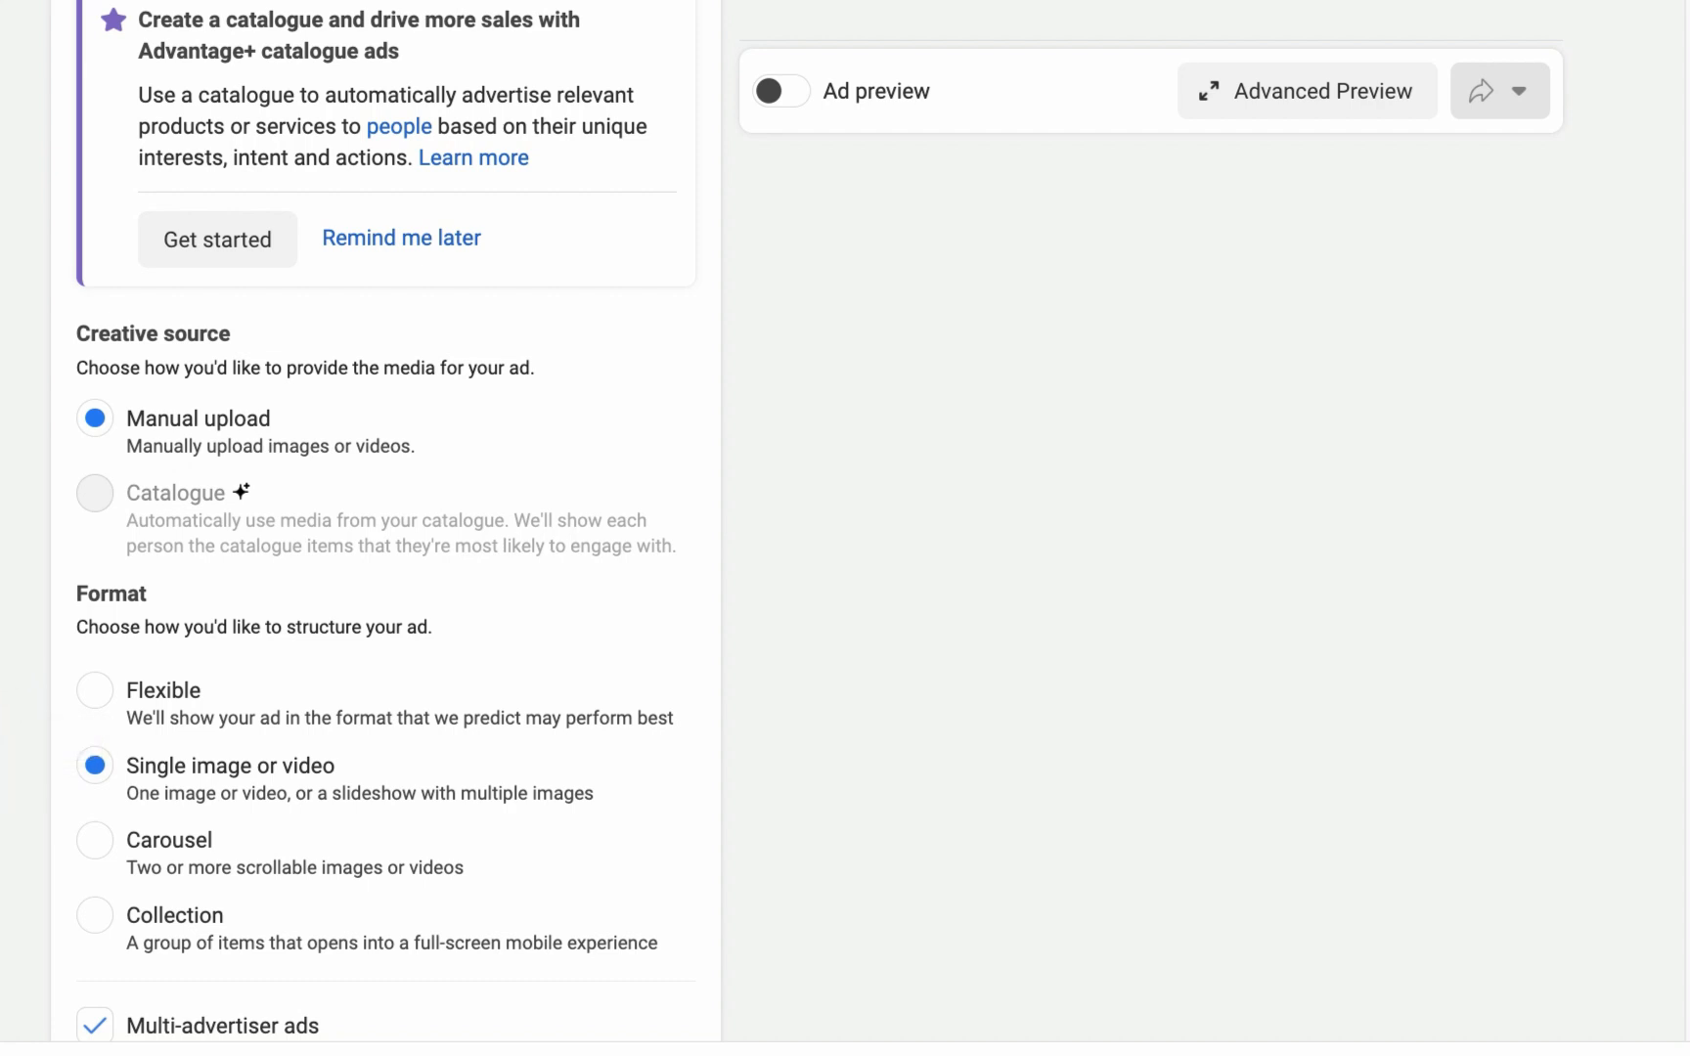
Turn off Multi-advertiser ads in the ad setup, keeping Manual upload and the Single image or video format.
{"action": "scroll", "coordinate": [256, 304], "scroll_direction": "up", "scroll_amount": 5}
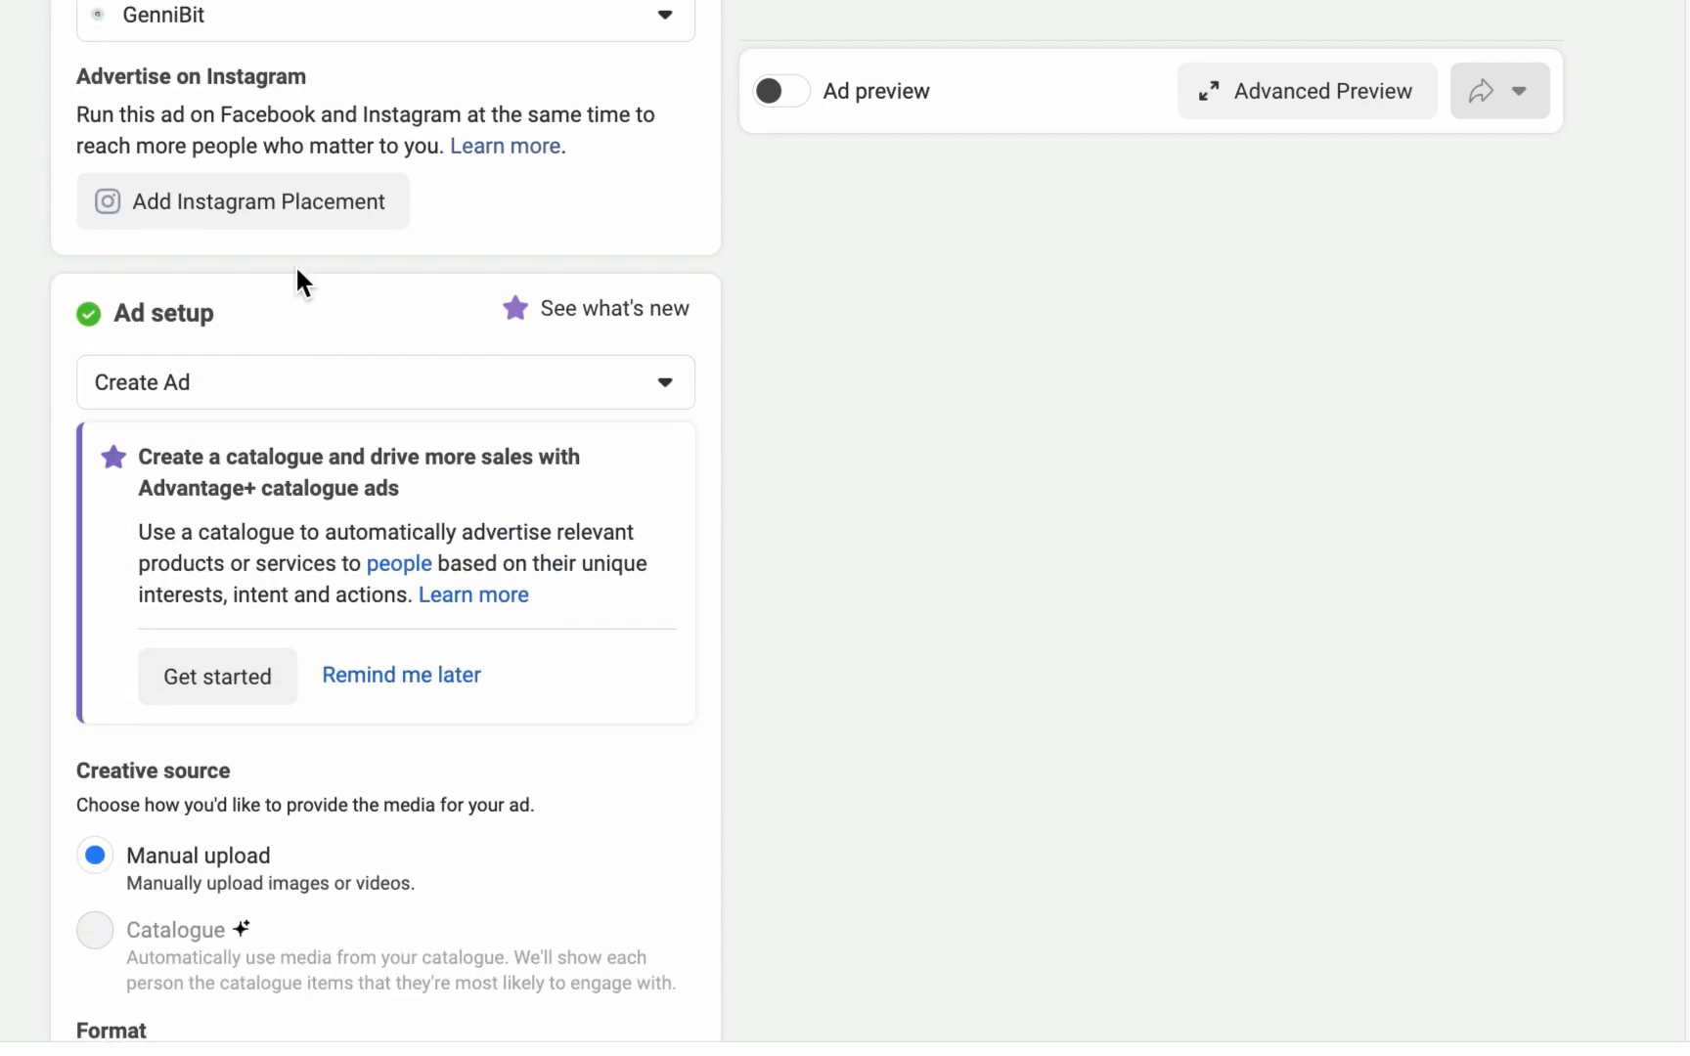
{"action": "scroll", "coordinate": [296, 264], "scroll_direction": "down", "scroll_amount": 5}
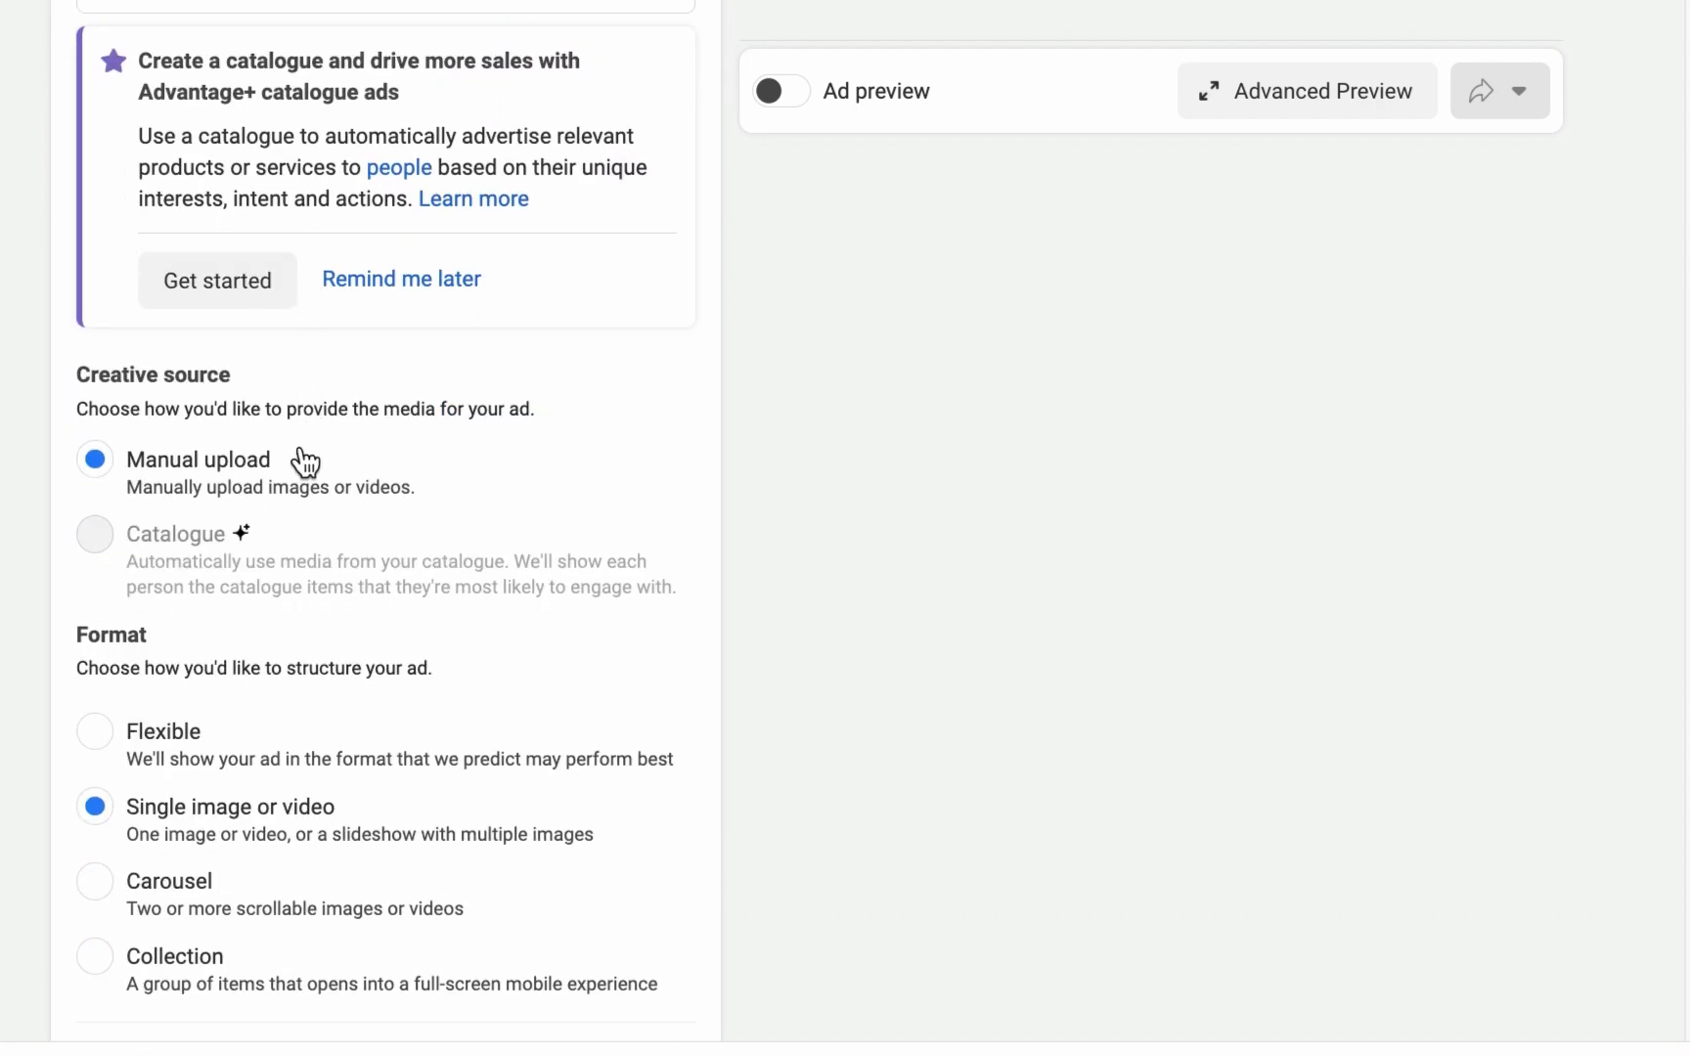
{"action": "scroll", "coordinate": [303, 484], "scroll_direction": "down", "scroll_amount": 3}
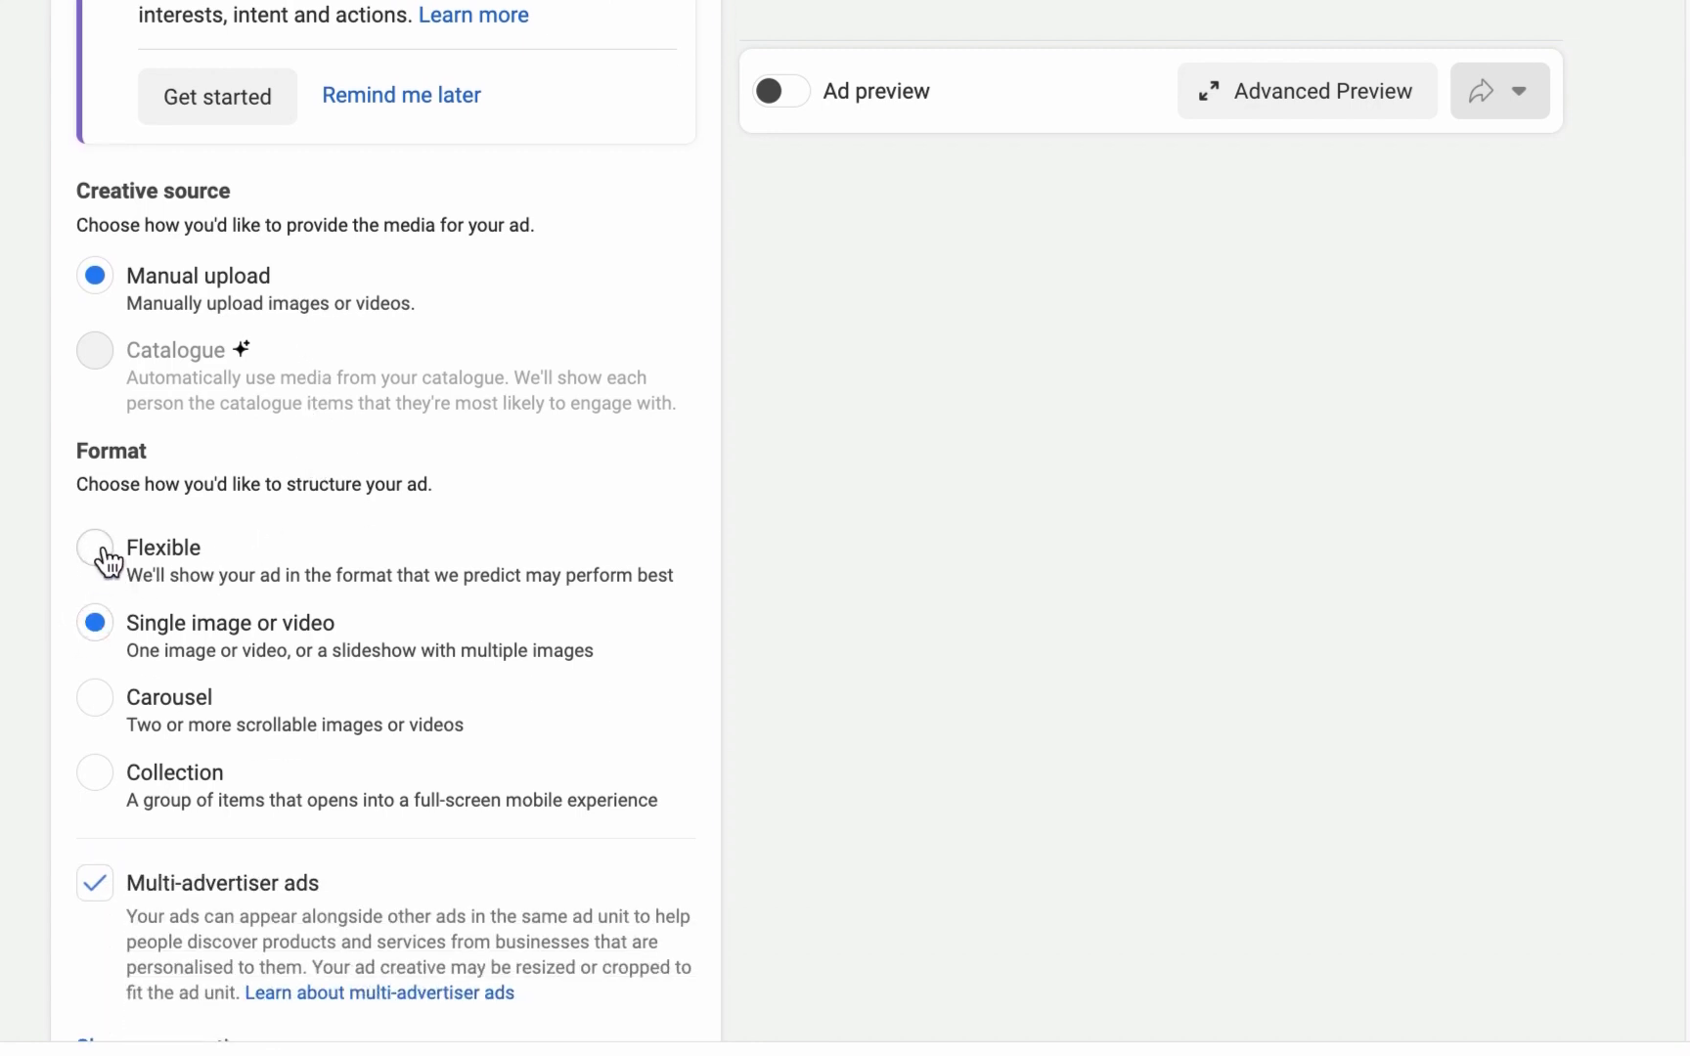
{"action": "scroll", "coordinate": [128, 513], "scroll_direction": "down", "scroll_amount": 2}
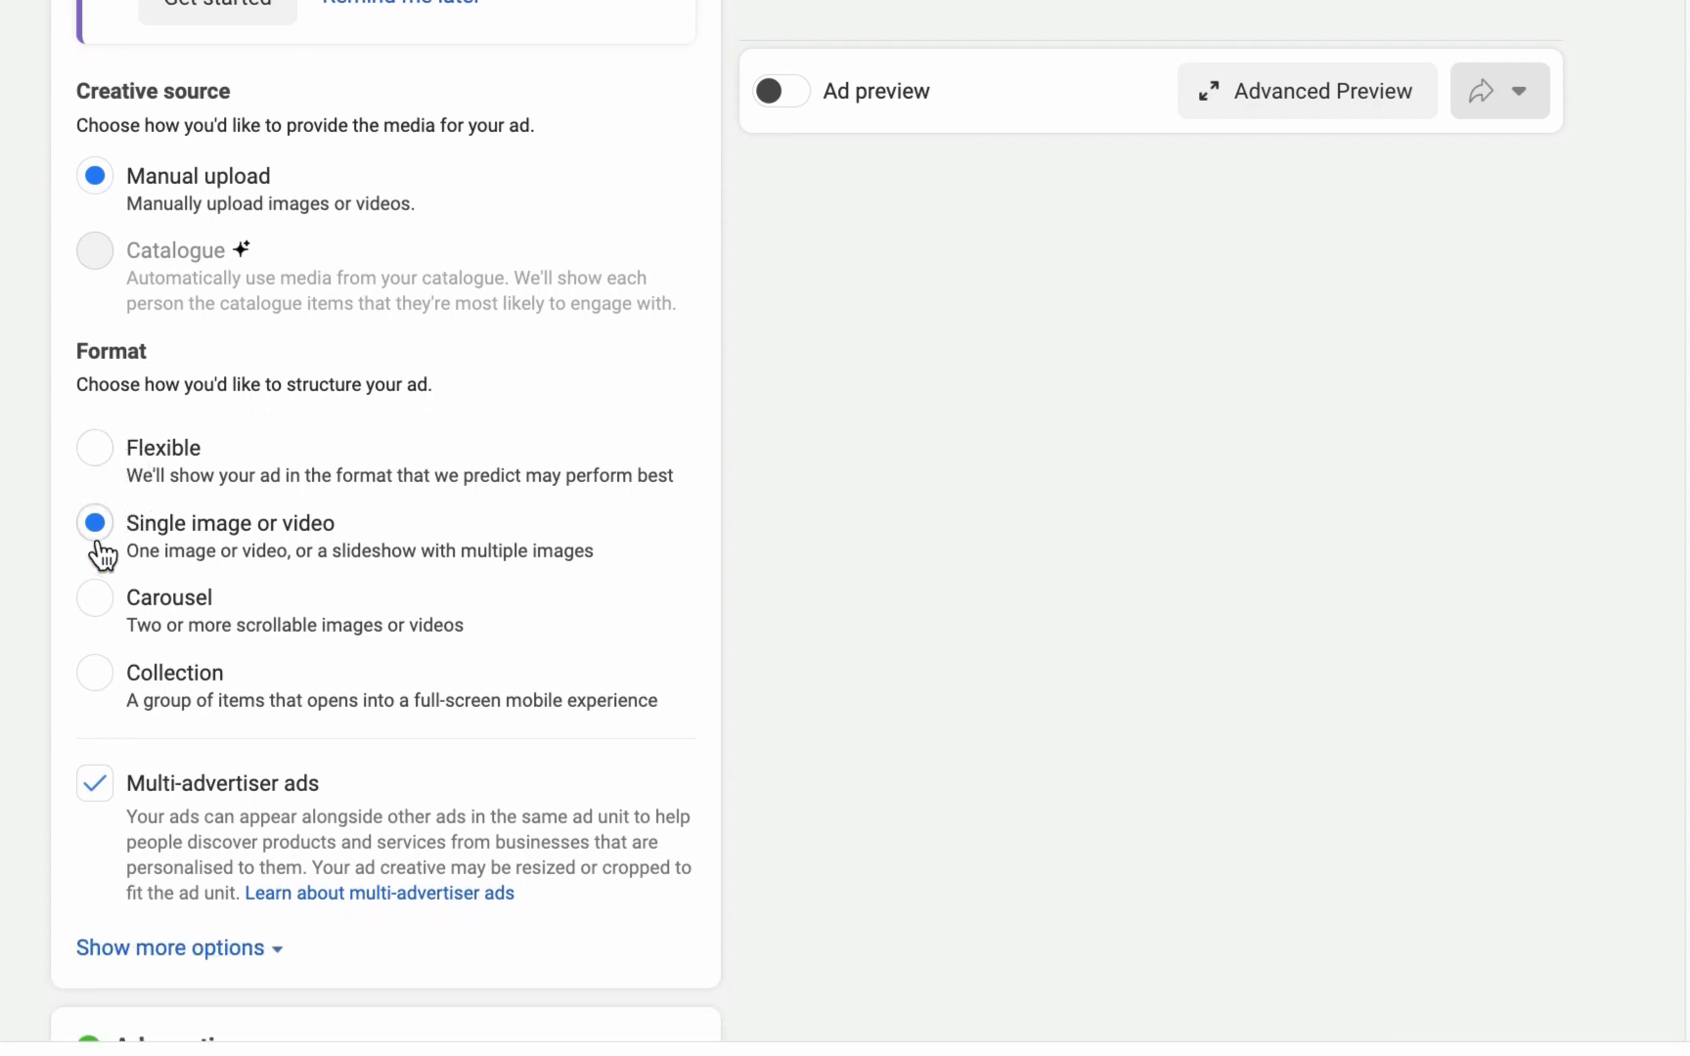
{"action": "scroll", "coordinate": [145, 546], "scroll_direction": "down", "scroll_amount": 1}
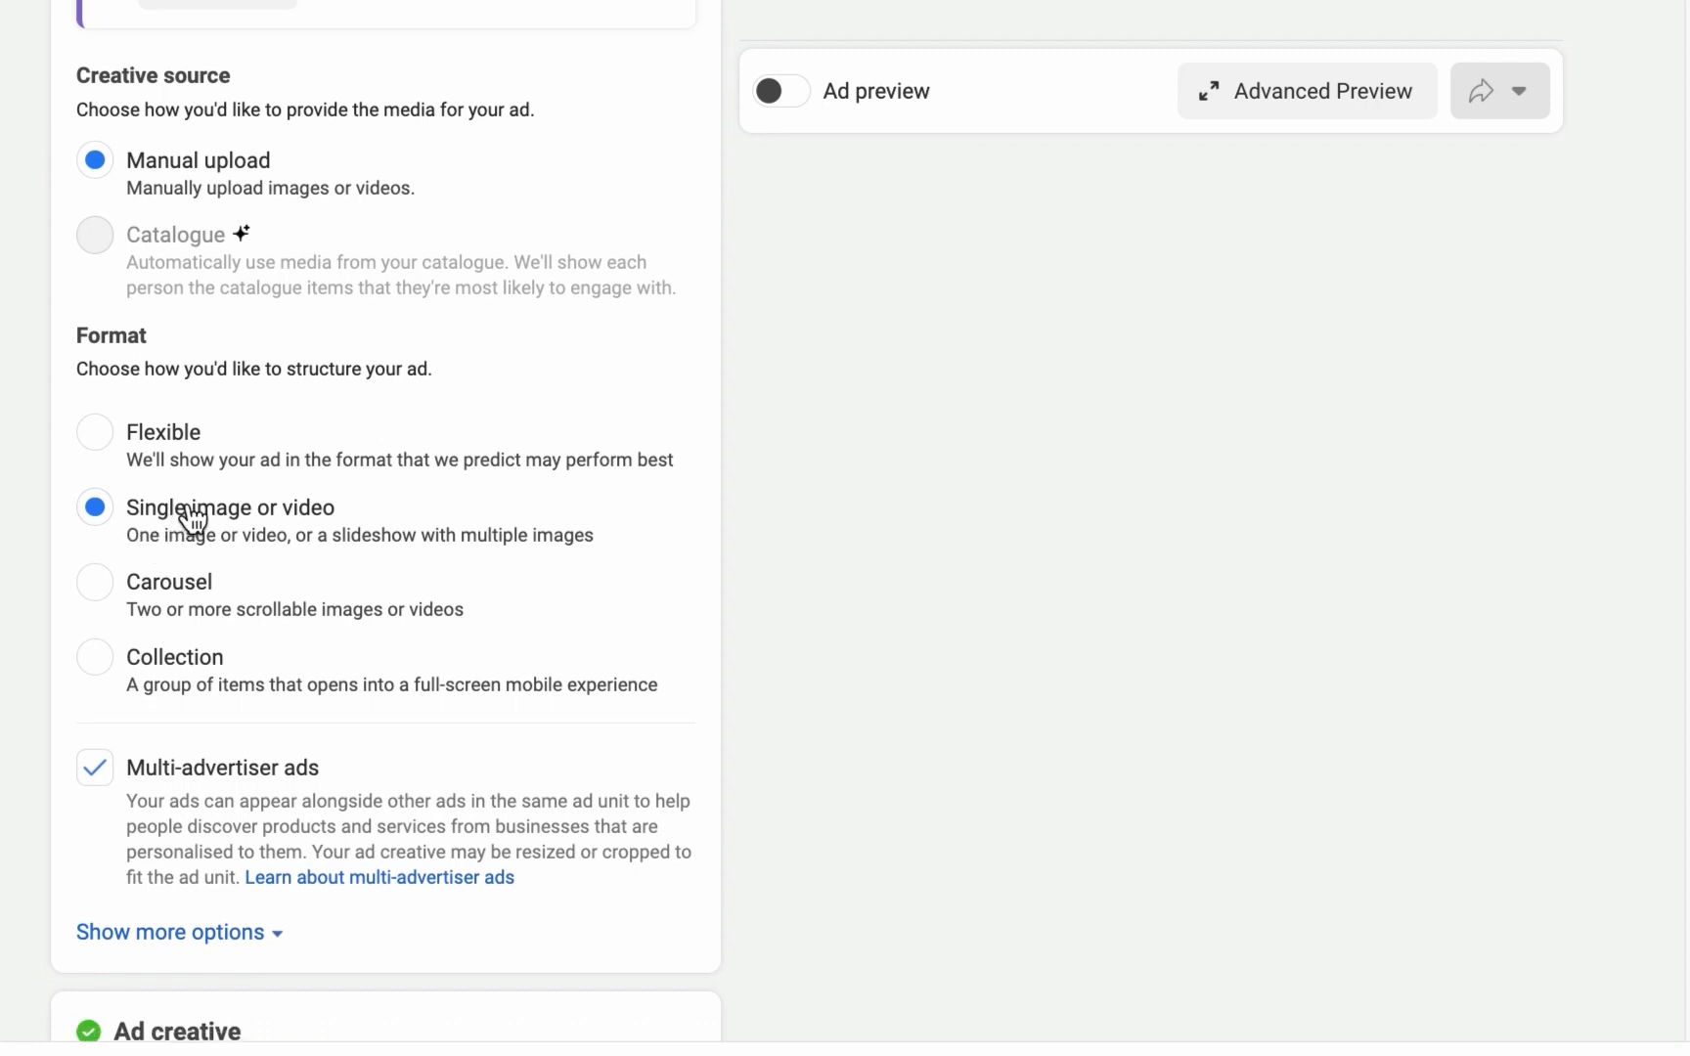
{"action": "scroll", "coordinate": [163, 548], "scroll_direction": "down", "scroll_amount": 3}
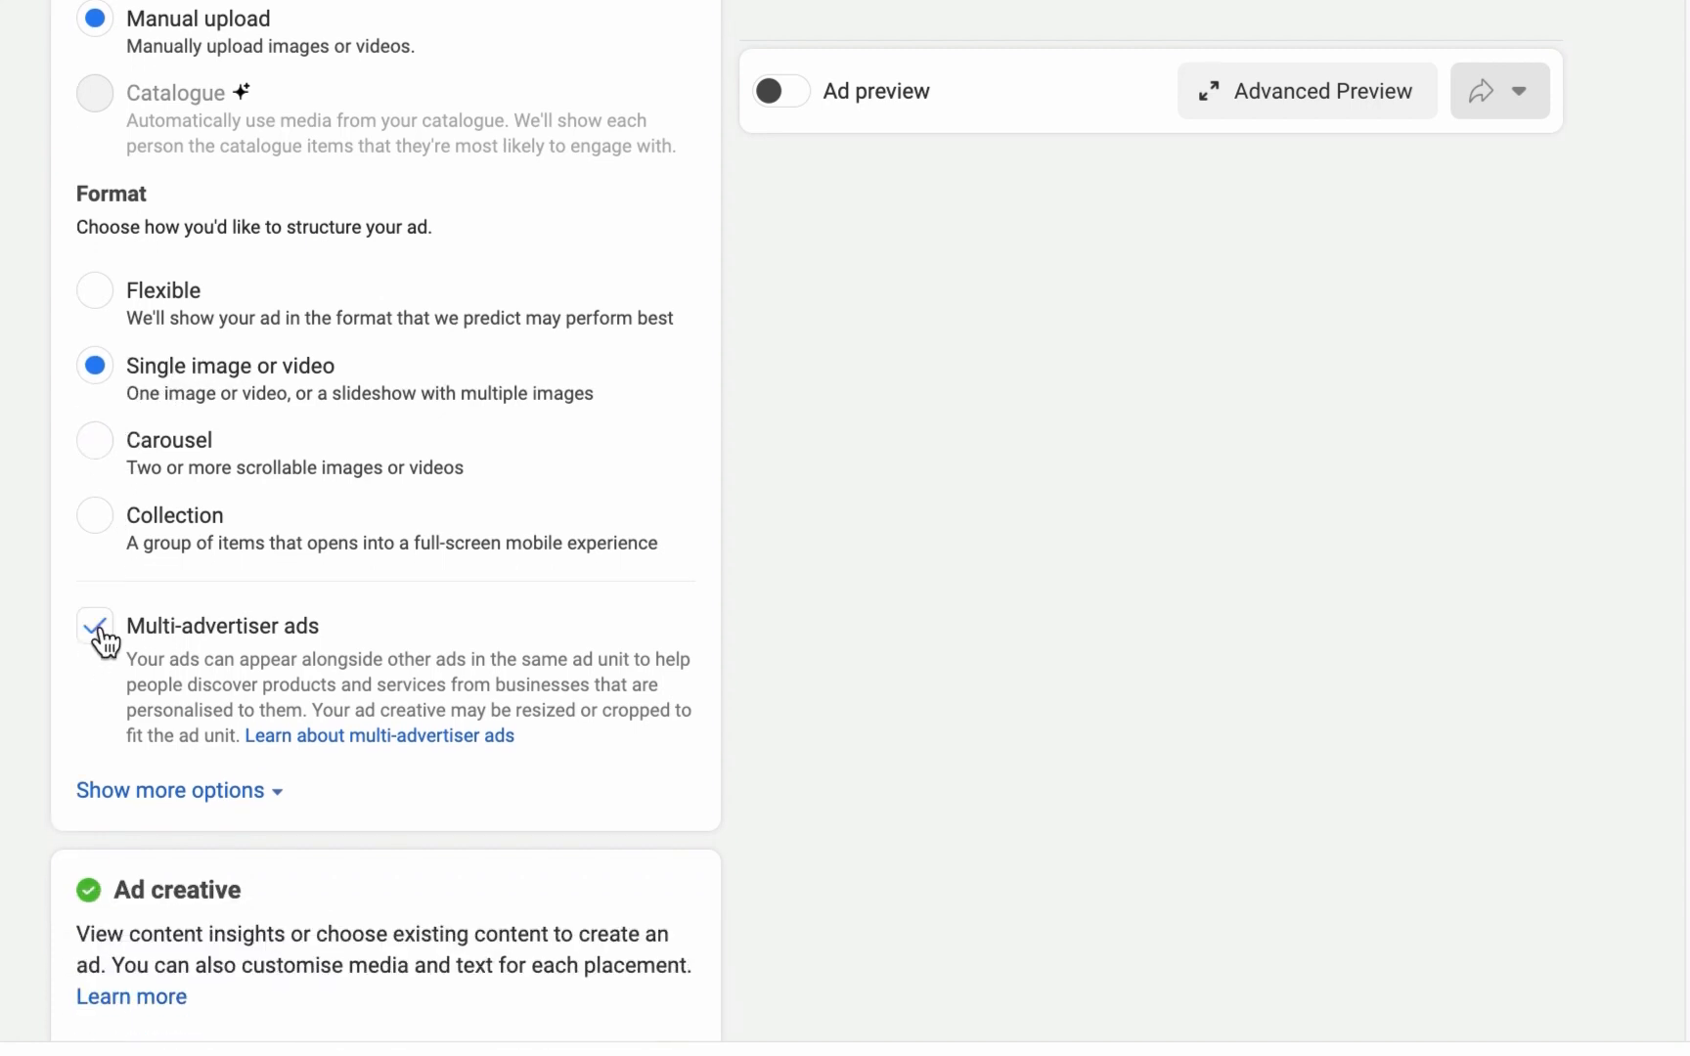
{"action": "left_click", "coordinate": [95, 626]}
Add the account image gen DAB 3.png as the ad's media, keeping the Original crop for Feeds.
{"action": "scroll", "coordinate": [109, 641], "scroll_direction": "down", "scroll_amount": 4}
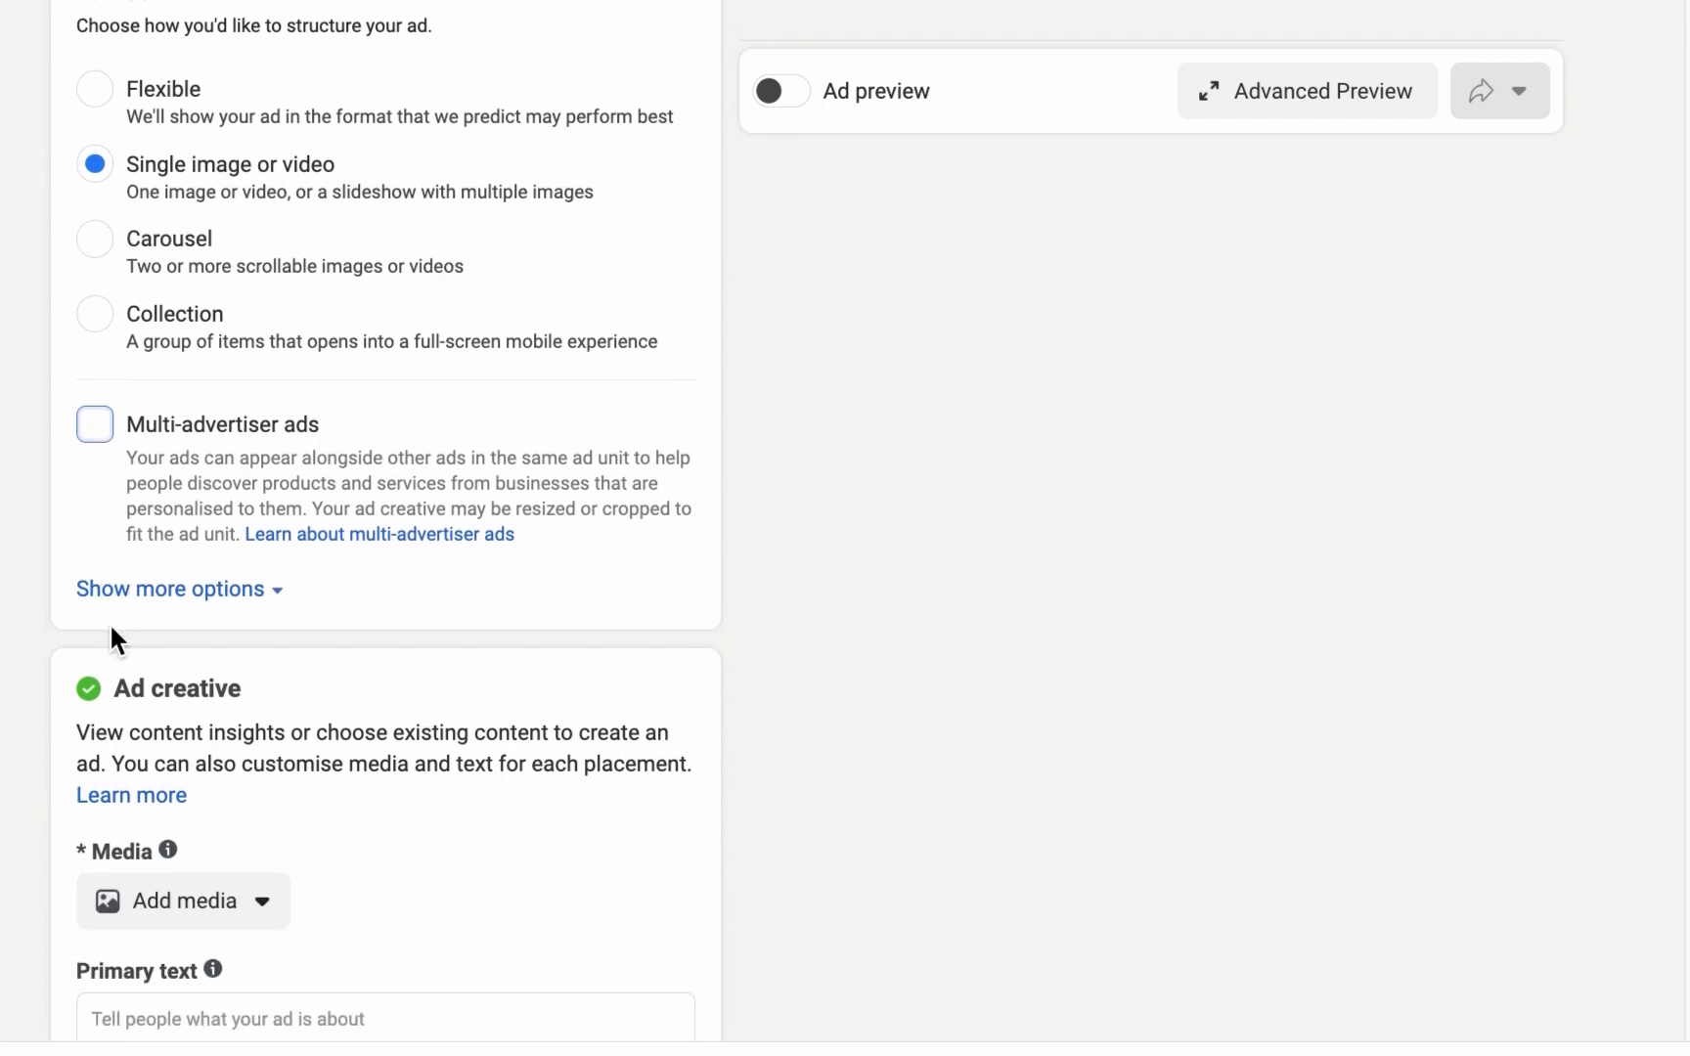
{"action": "scroll", "coordinate": [116, 641], "scroll_direction": "down", "scroll_amount": 5}
{"action": "left_click", "coordinate": [166, 675]}
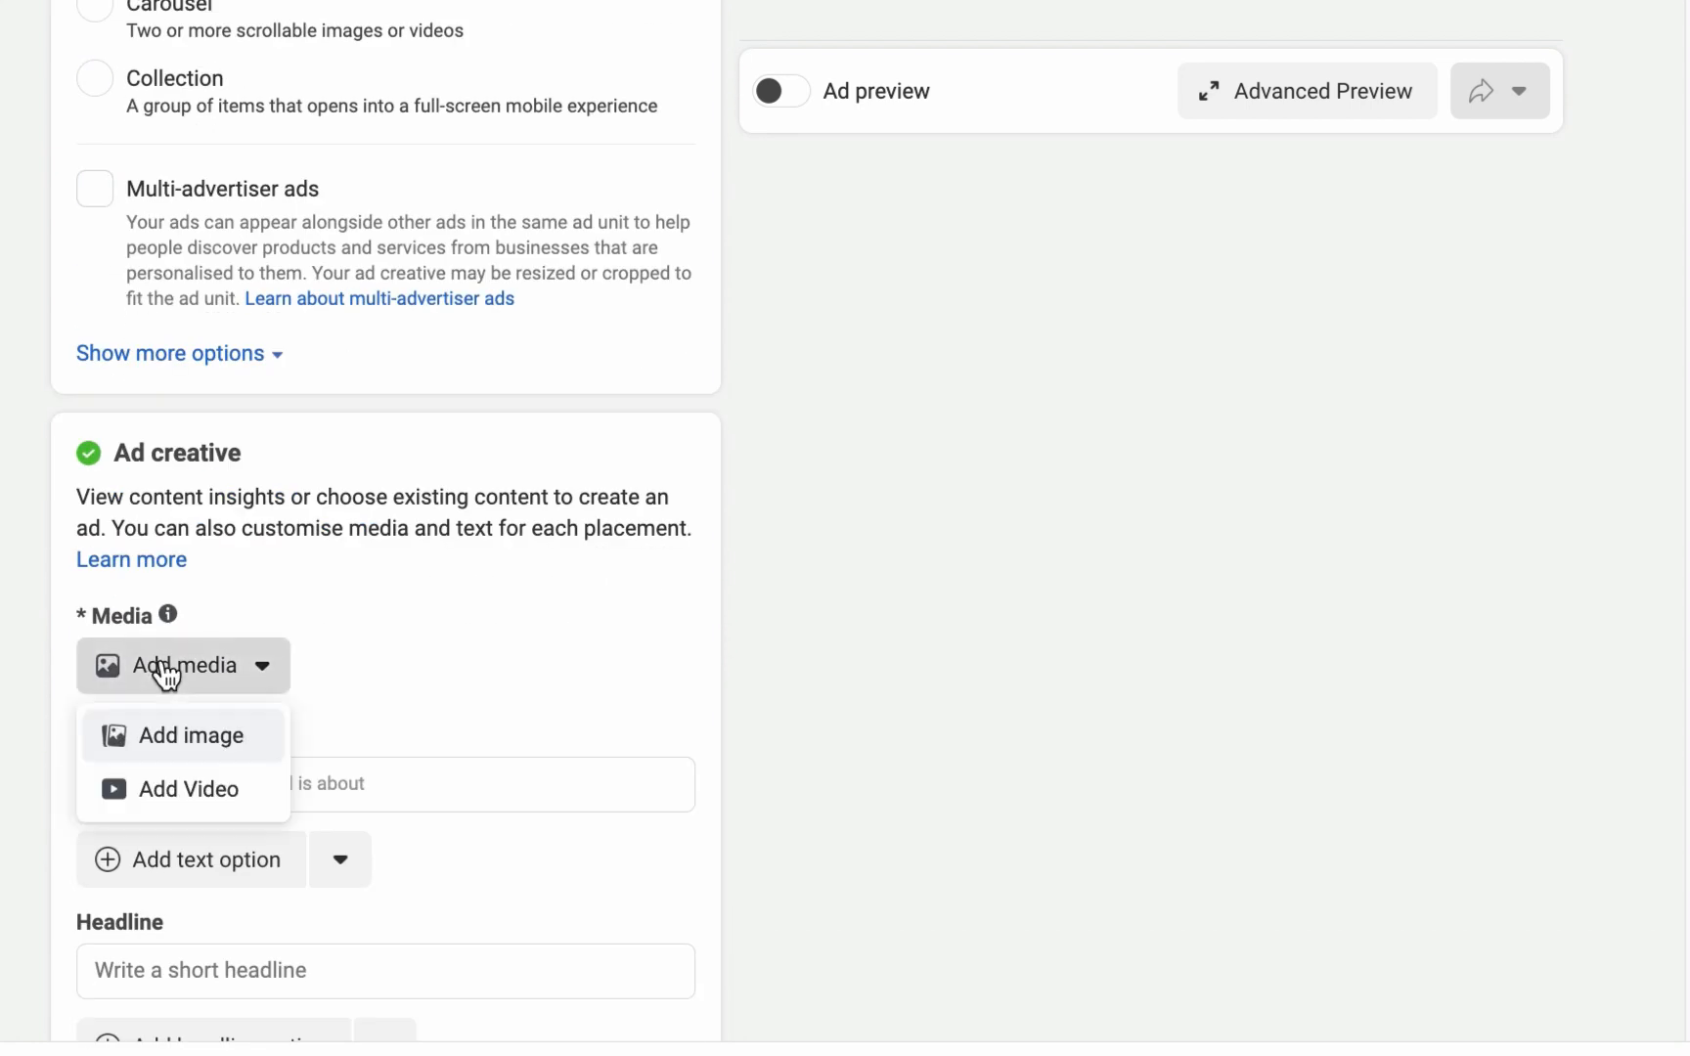
{"action": "left_click", "coordinate": [179, 738]}
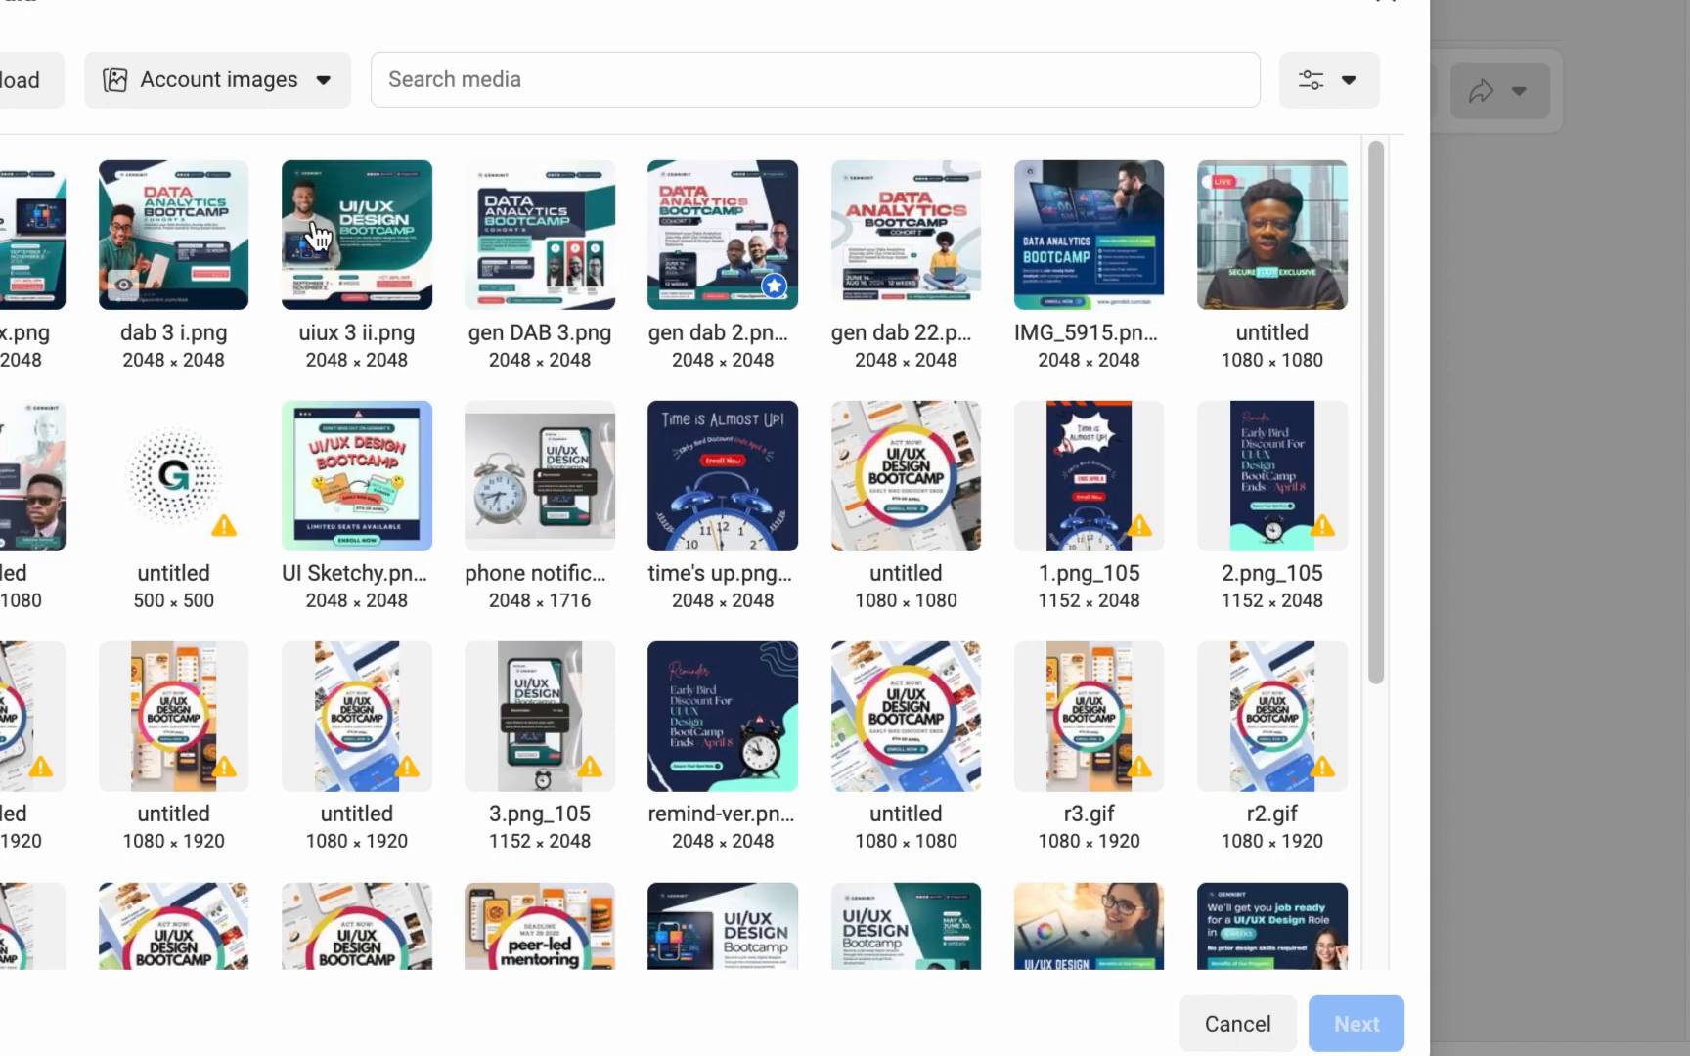
{"action": "left_click", "coordinate": [518, 235]}
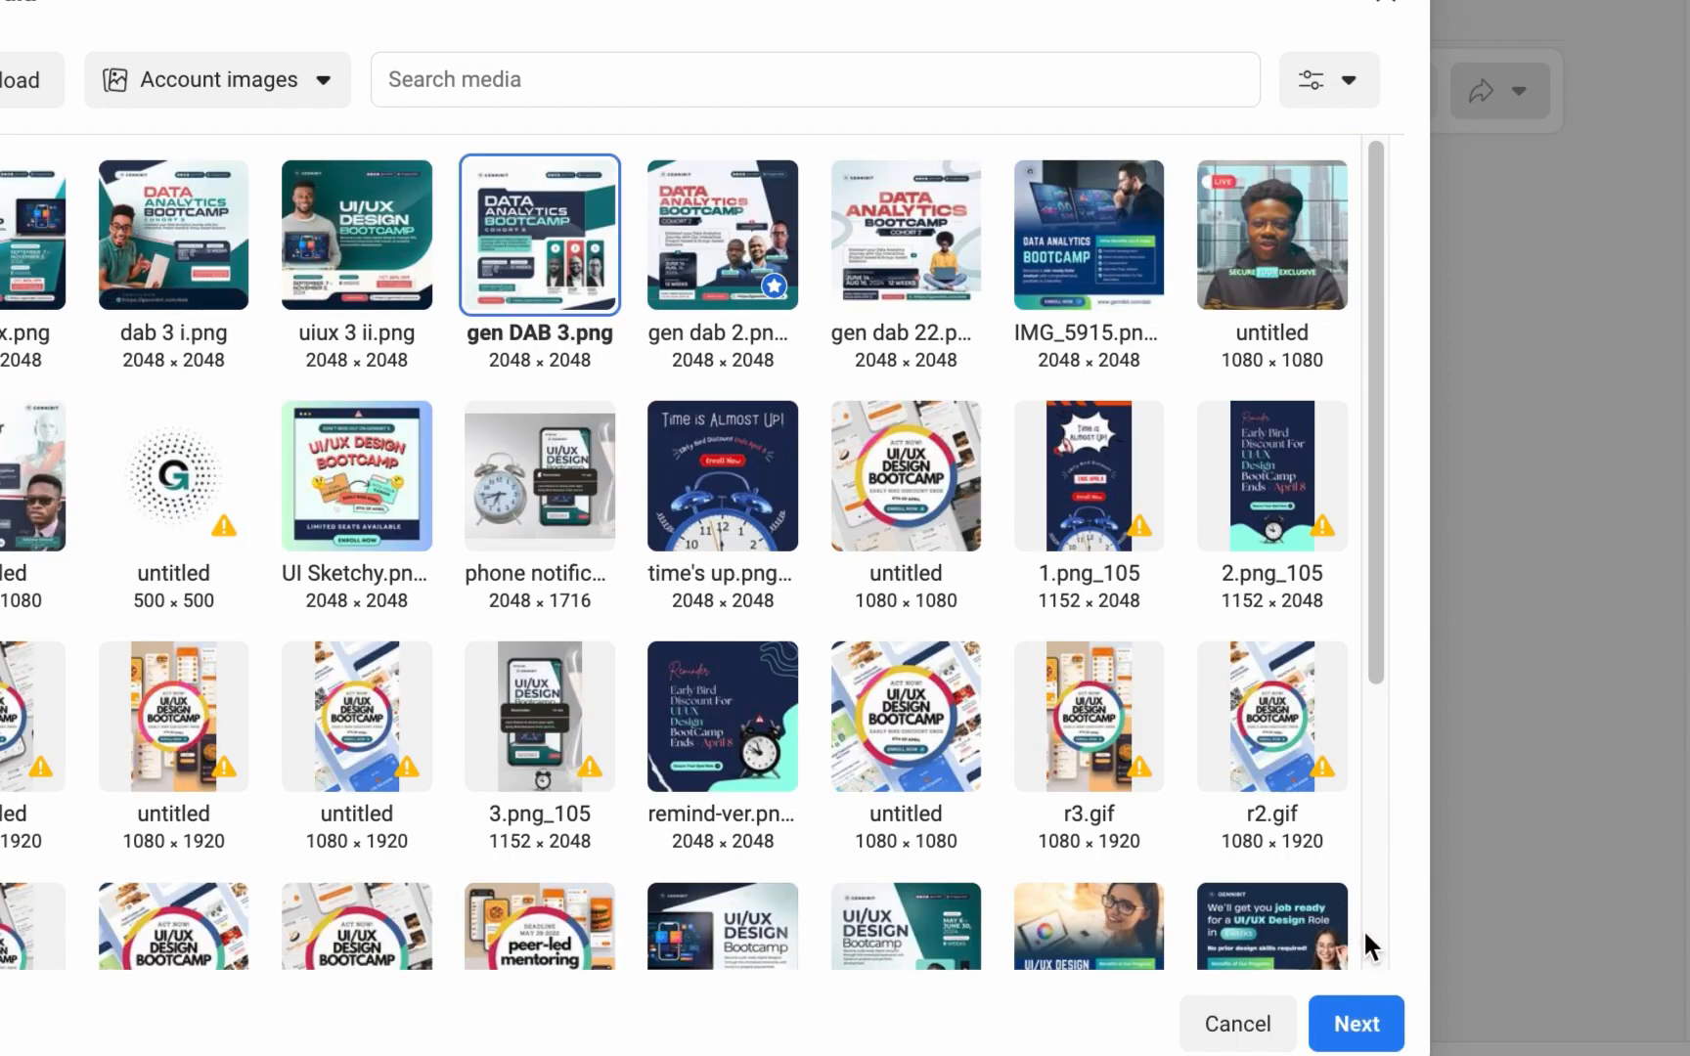
{"action": "left_click", "coordinate": [1369, 1025]}
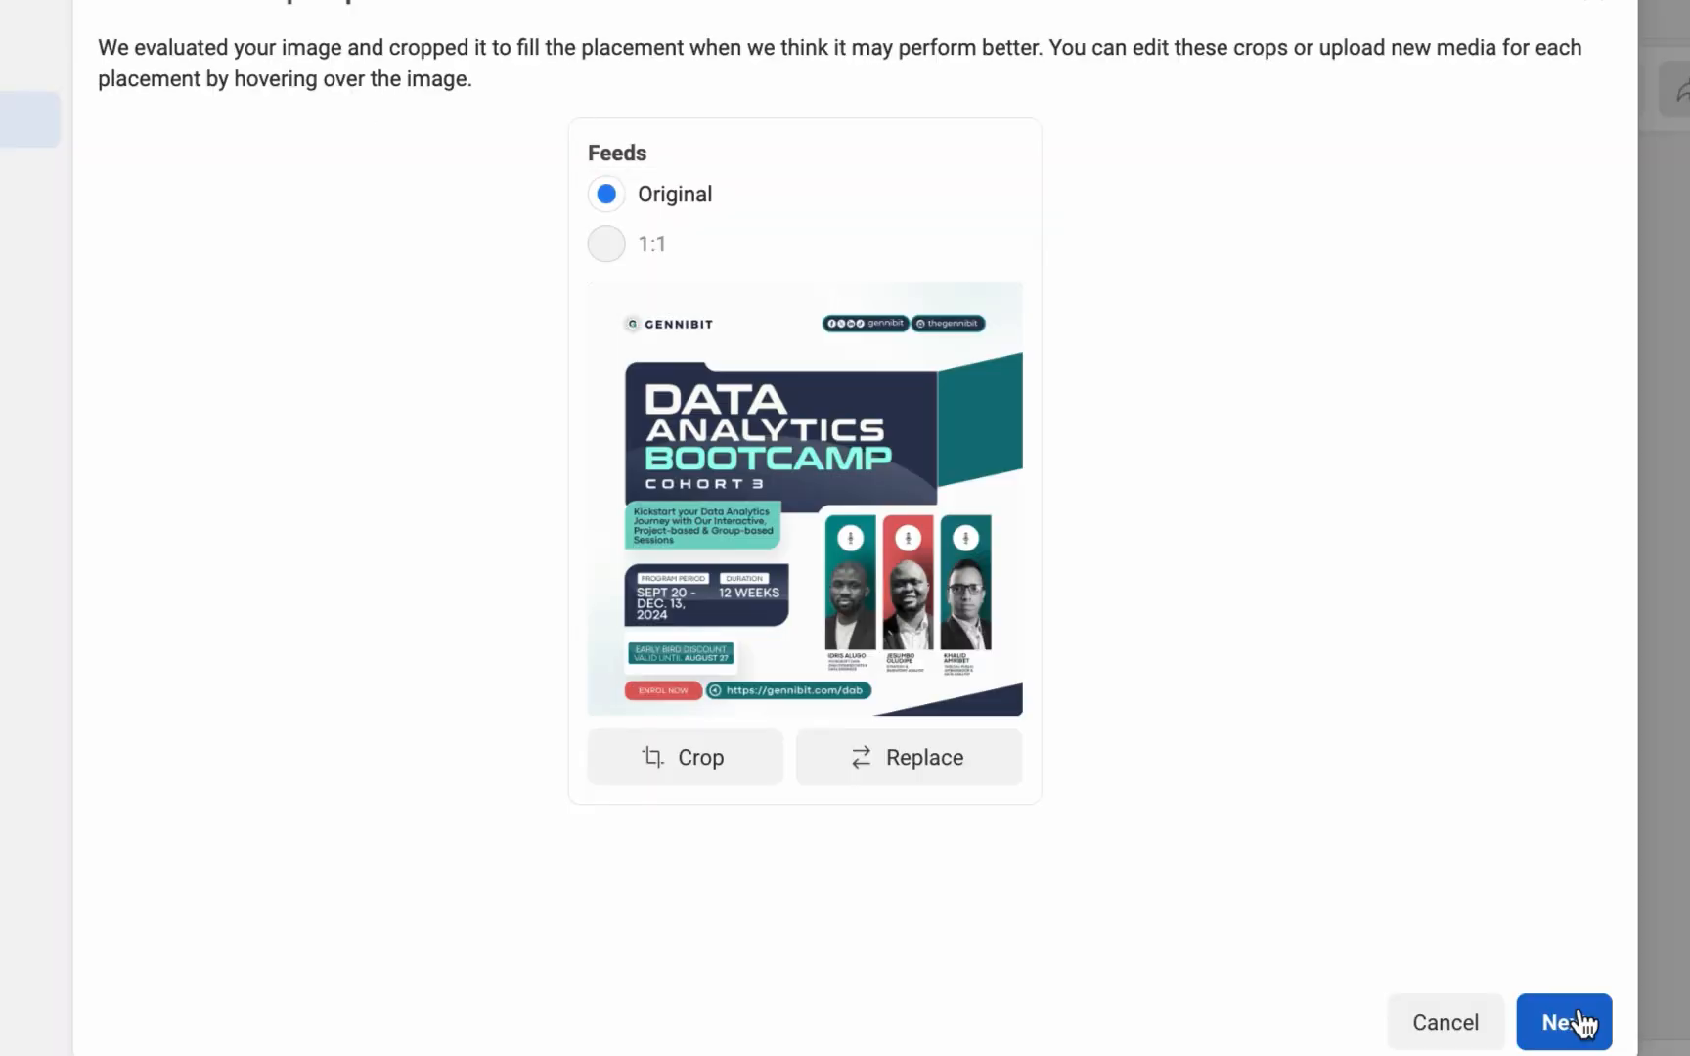
{"action": "left_click", "coordinate": [1565, 1023]}
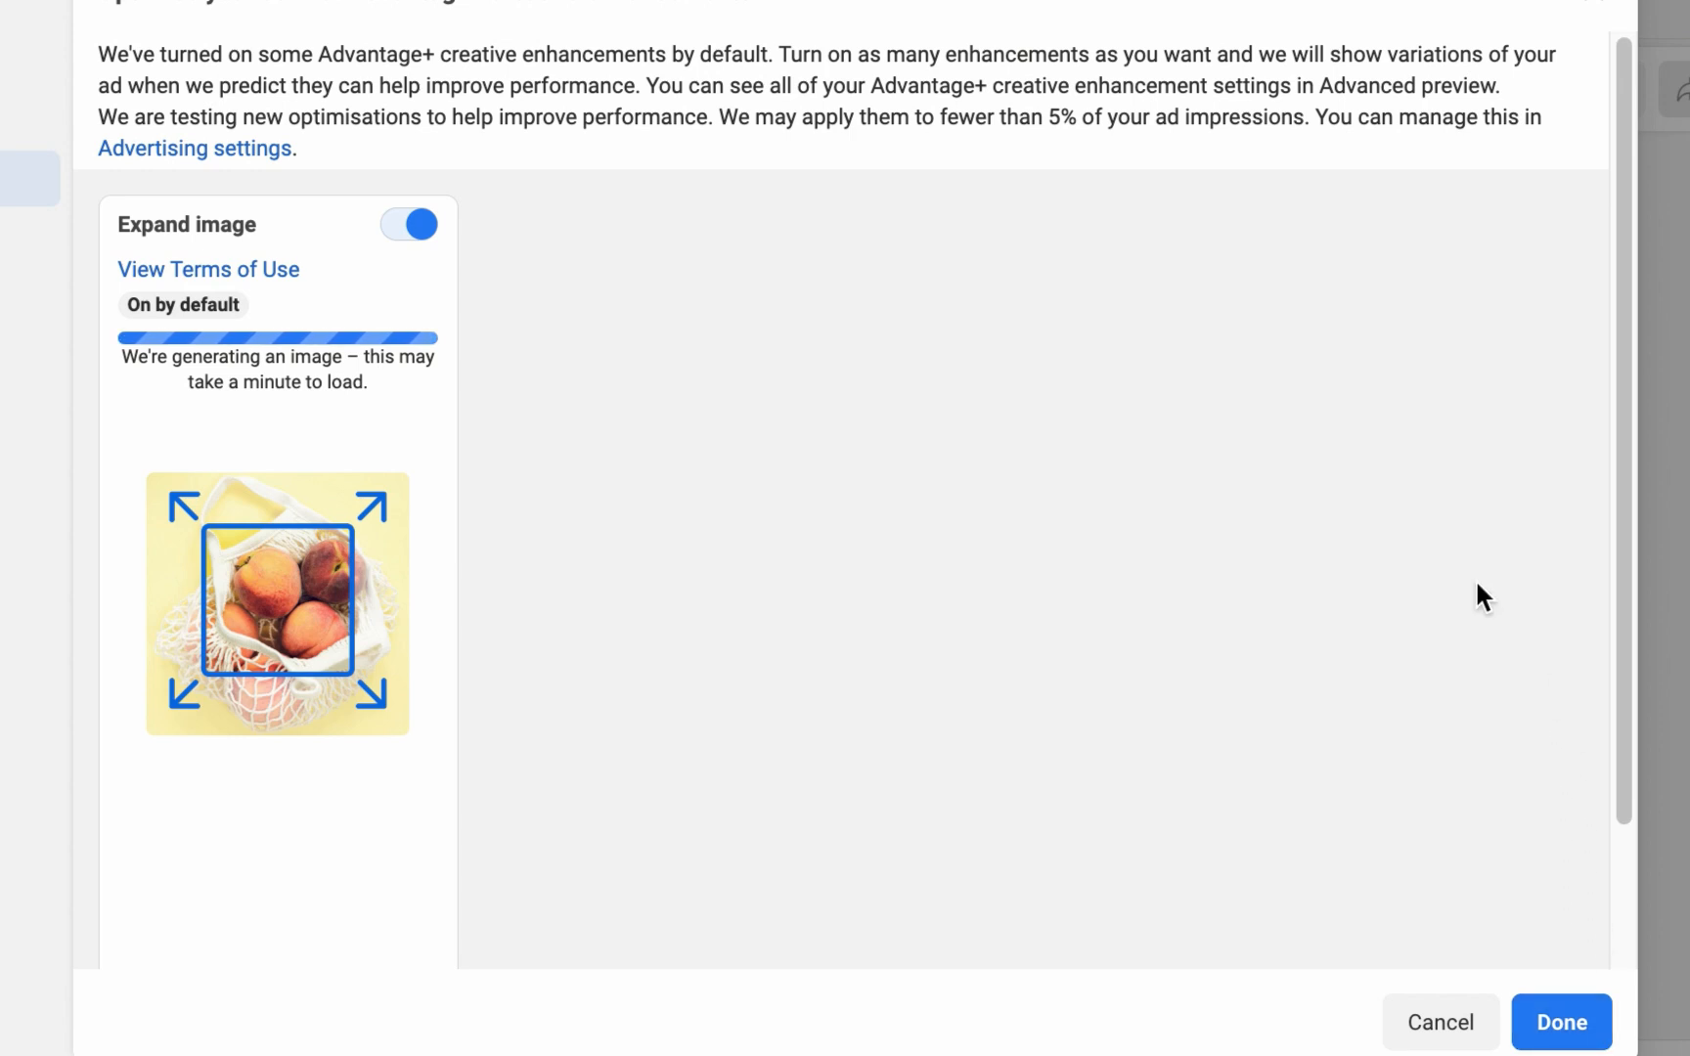
Try to turn off the Expand image enhancement, giving "Does not align with brand" as the reason.
{"action": "scroll", "coordinate": [1477, 596], "scroll_direction": "down", "scroll_amount": 2}
{"action": "scroll", "coordinate": [1474, 599], "scroll_direction": "up", "scroll_amount": 2}
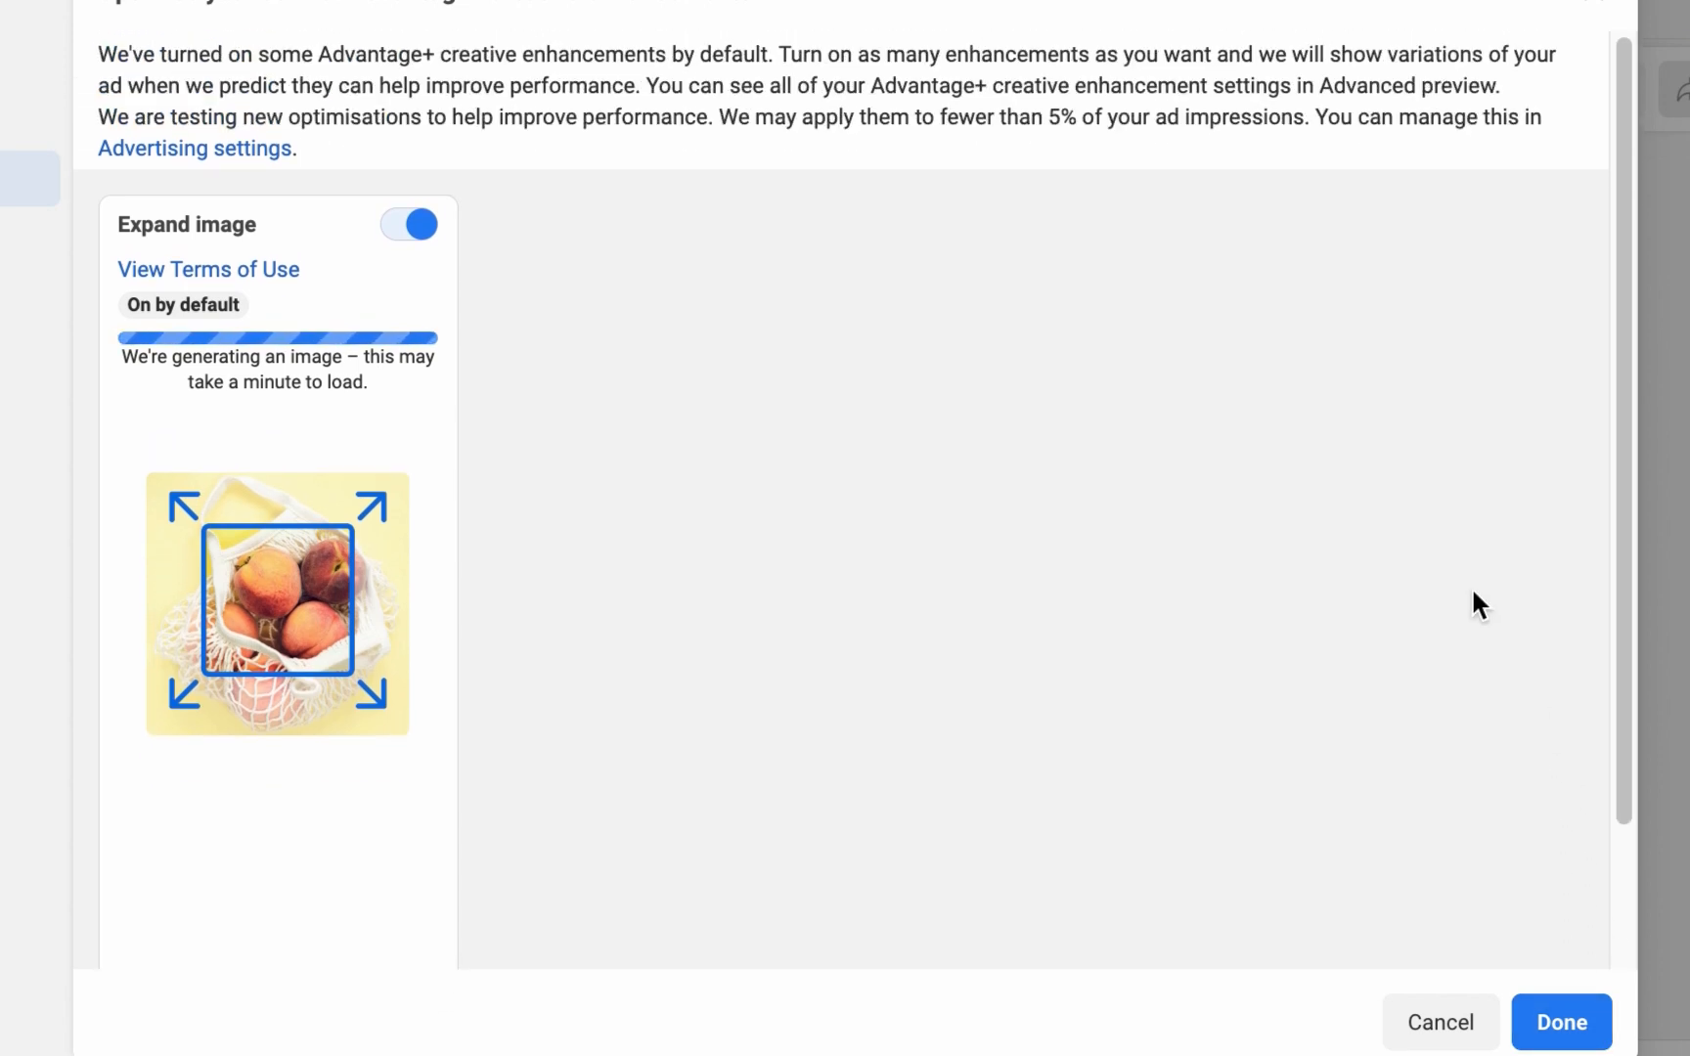
{"action": "scroll", "coordinate": [1471, 604], "scroll_direction": "down", "scroll_amount": 2}
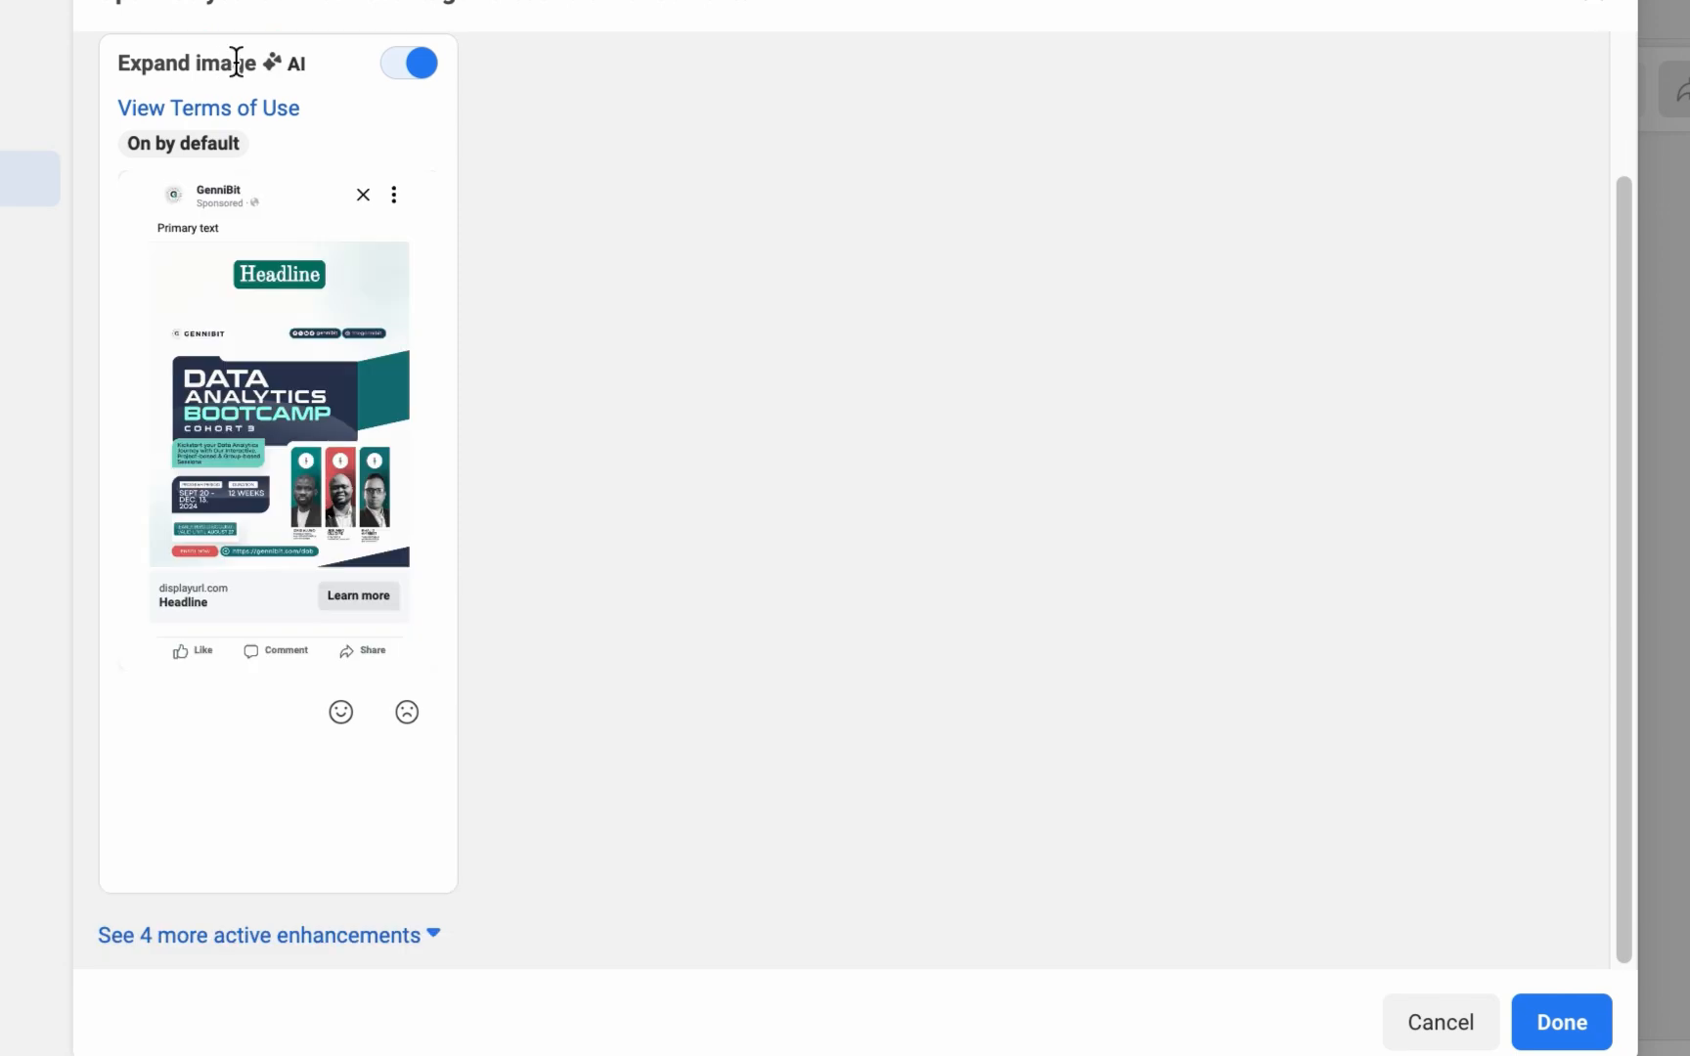
{"action": "mouse_move", "coordinate": [266, 63]}
{"action": "left_click", "coordinate": [417, 50]}
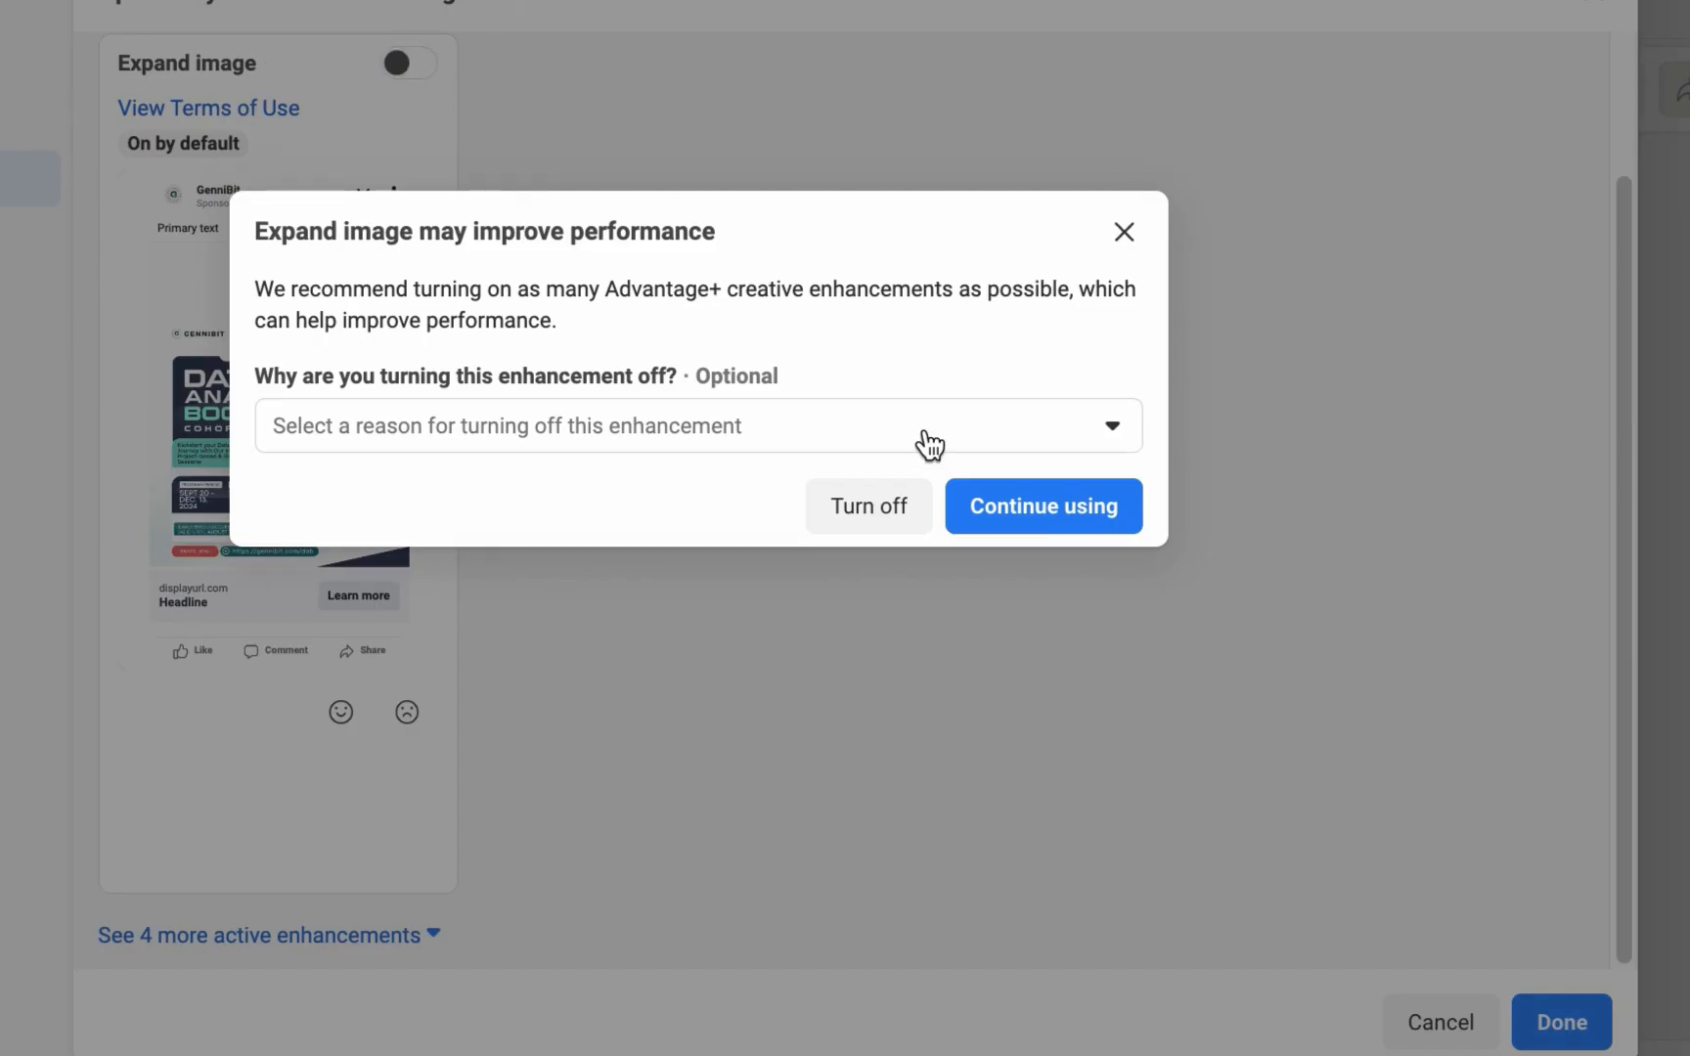
{"action": "left_click", "coordinate": [1047, 443]}
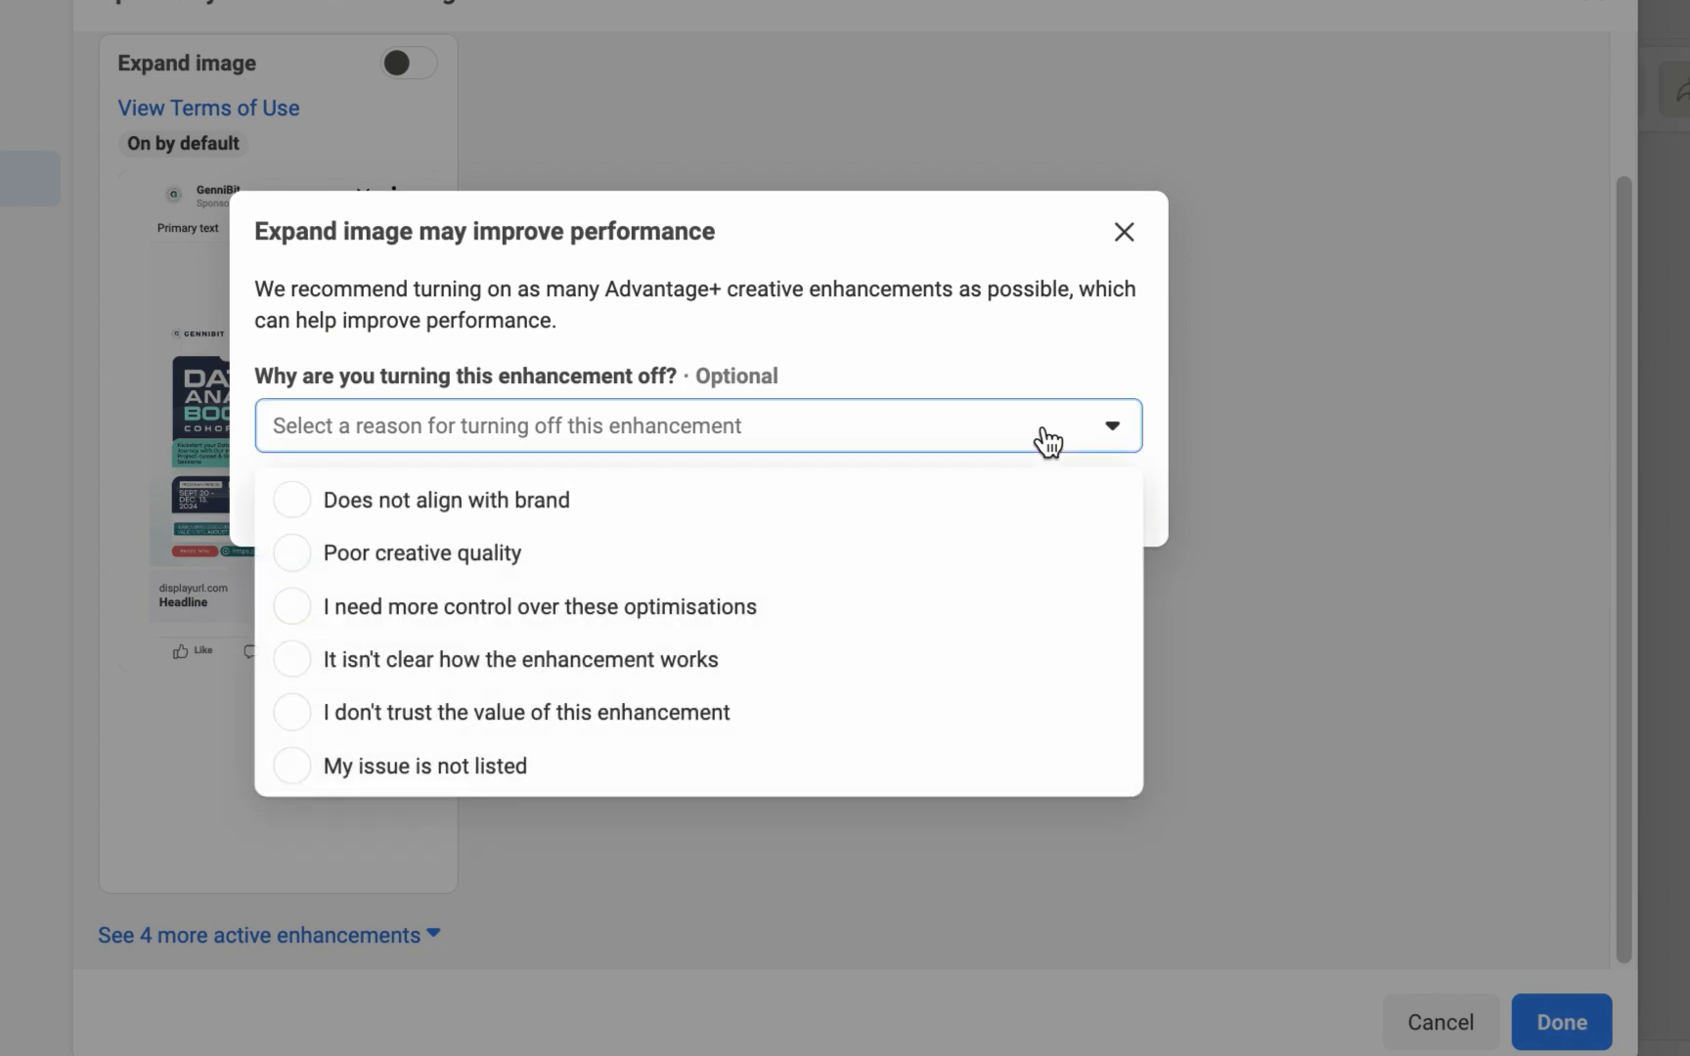
{"action": "left_click", "coordinate": [960, 499]}
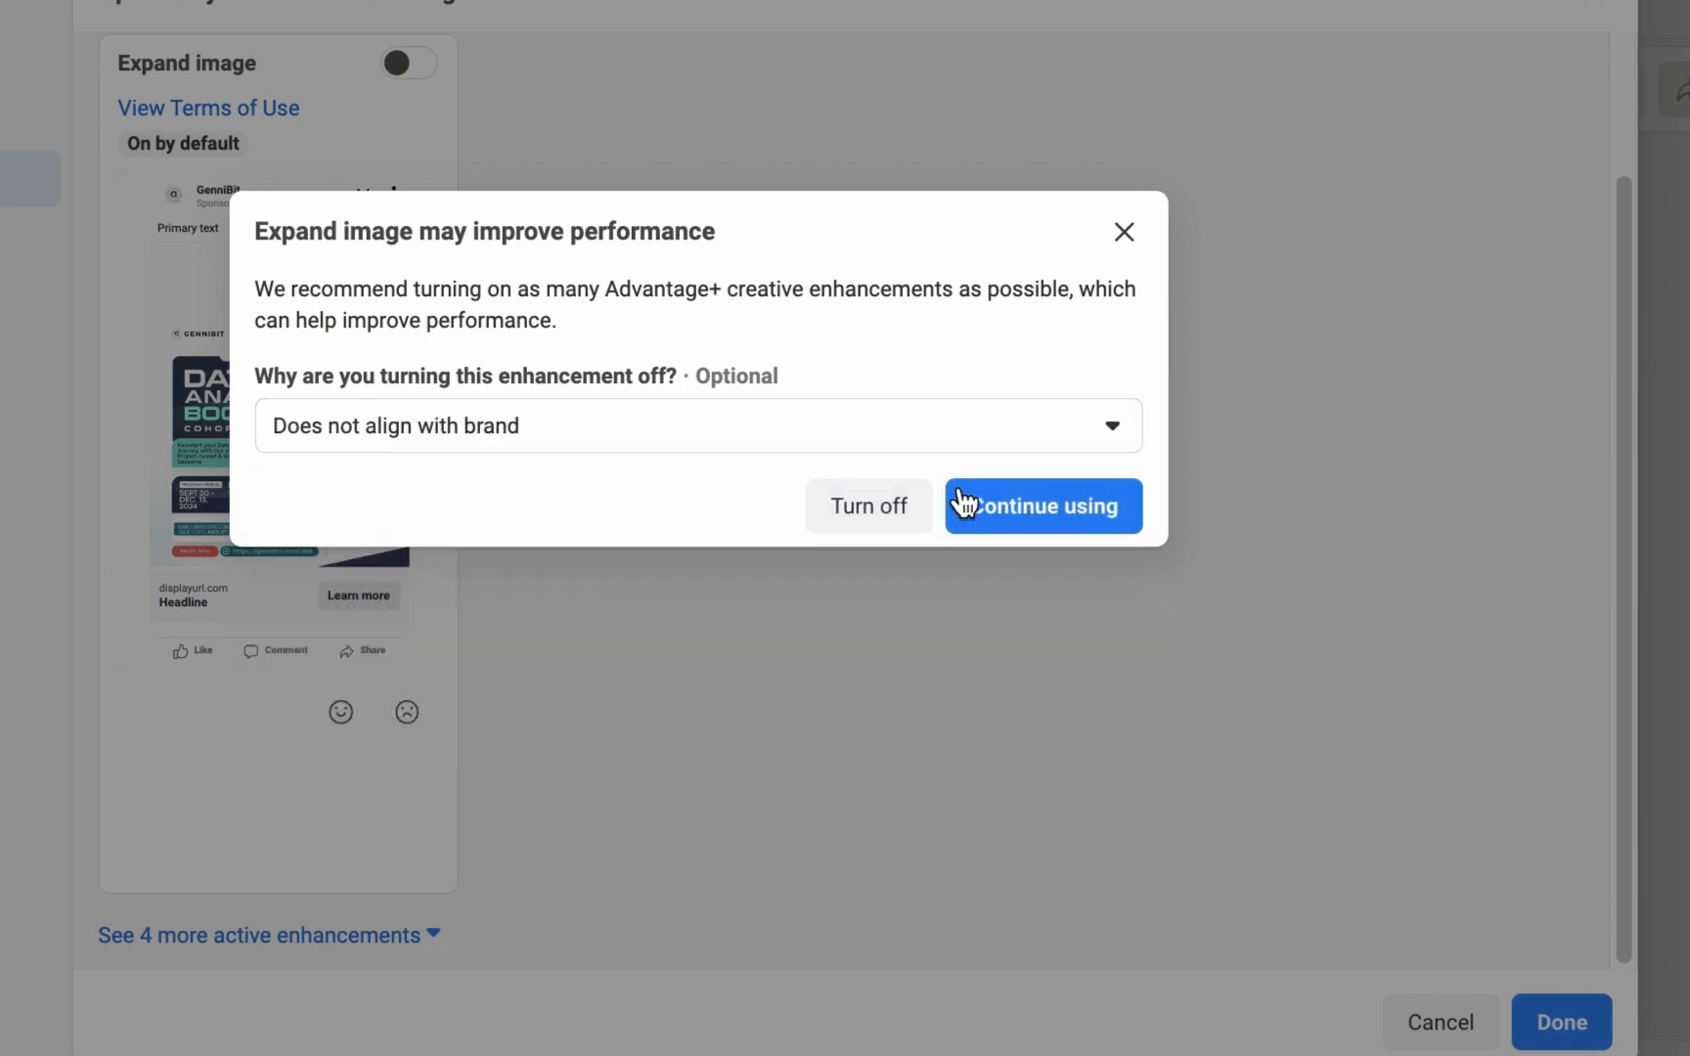
{"action": "left_click", "coordinate": [1057, 516]}
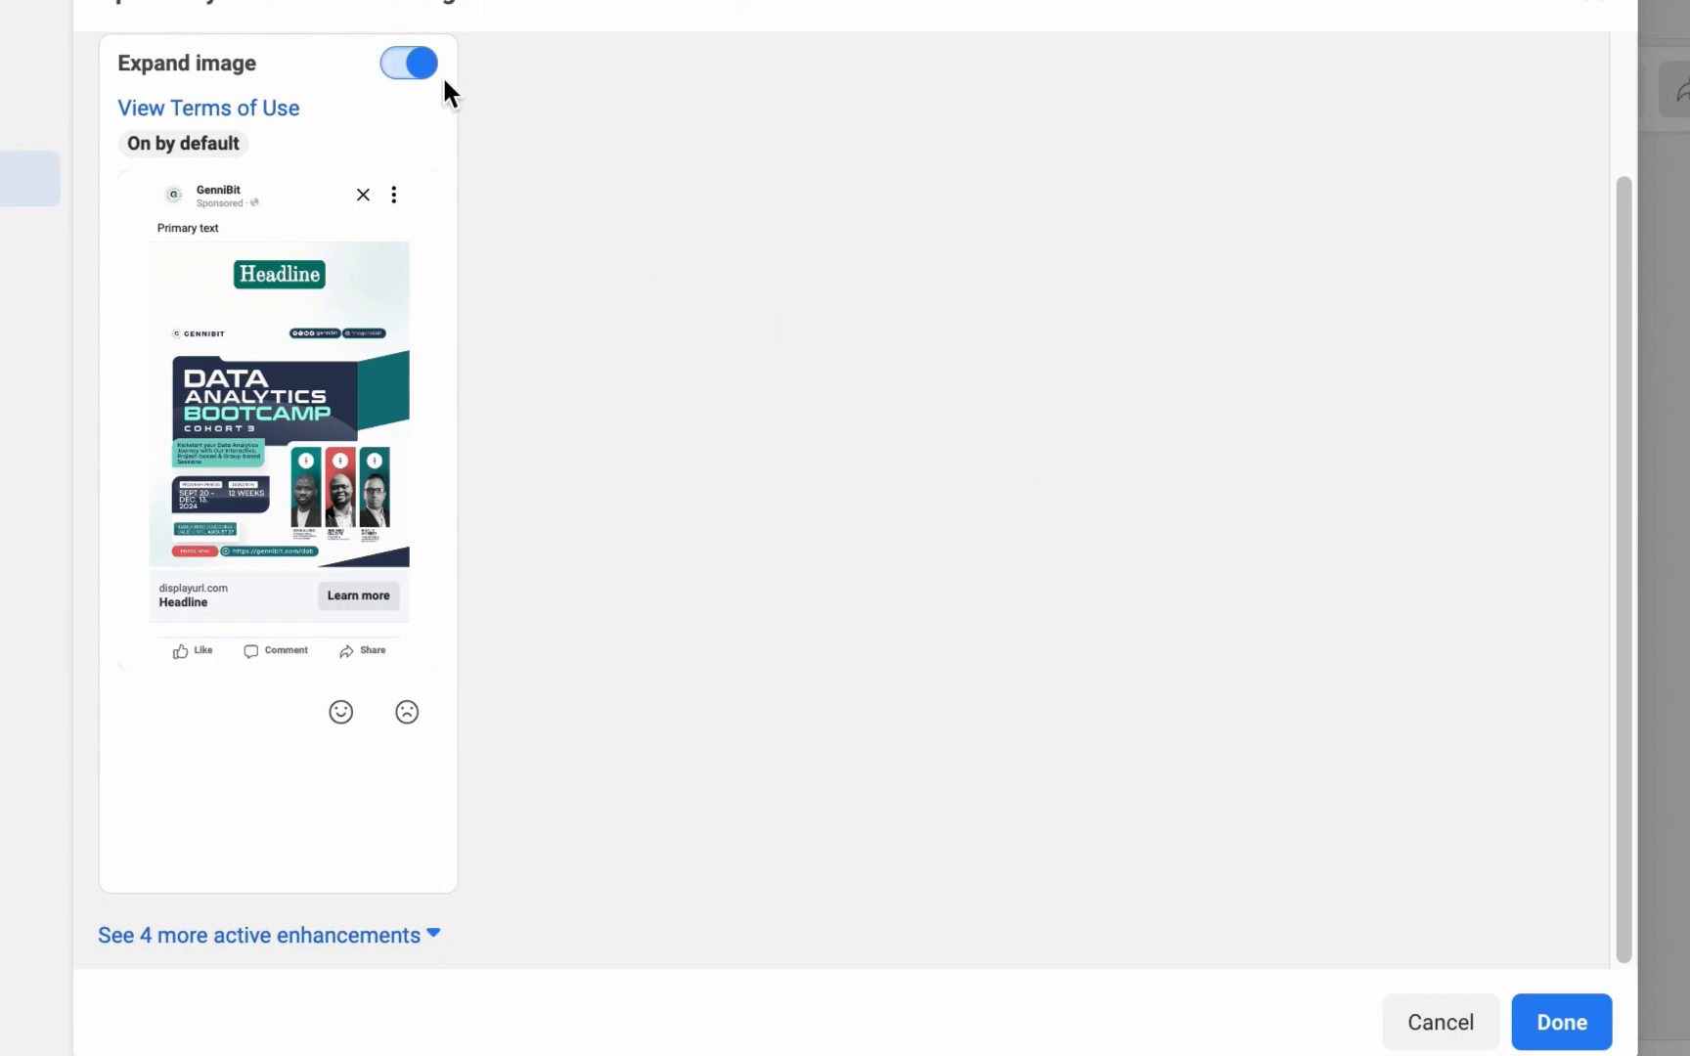
Turn off the Expand image, Image template, Visual touch-ups, Text improvements and brightness adjustment enhancements, and finish the media setup.
{"action": "left_click", "coordinate": [415, 66]}
{"action": "left_click", "coordinate": [421, 937]}
{"action": "scroll", "coordinate": [514, 870], "scroll_direction": "down", "scroll_amount": 9}
{"action": "scroll", "coordinate": [528, 844], "scroll_direction": "up", "scroll_amount": 2}
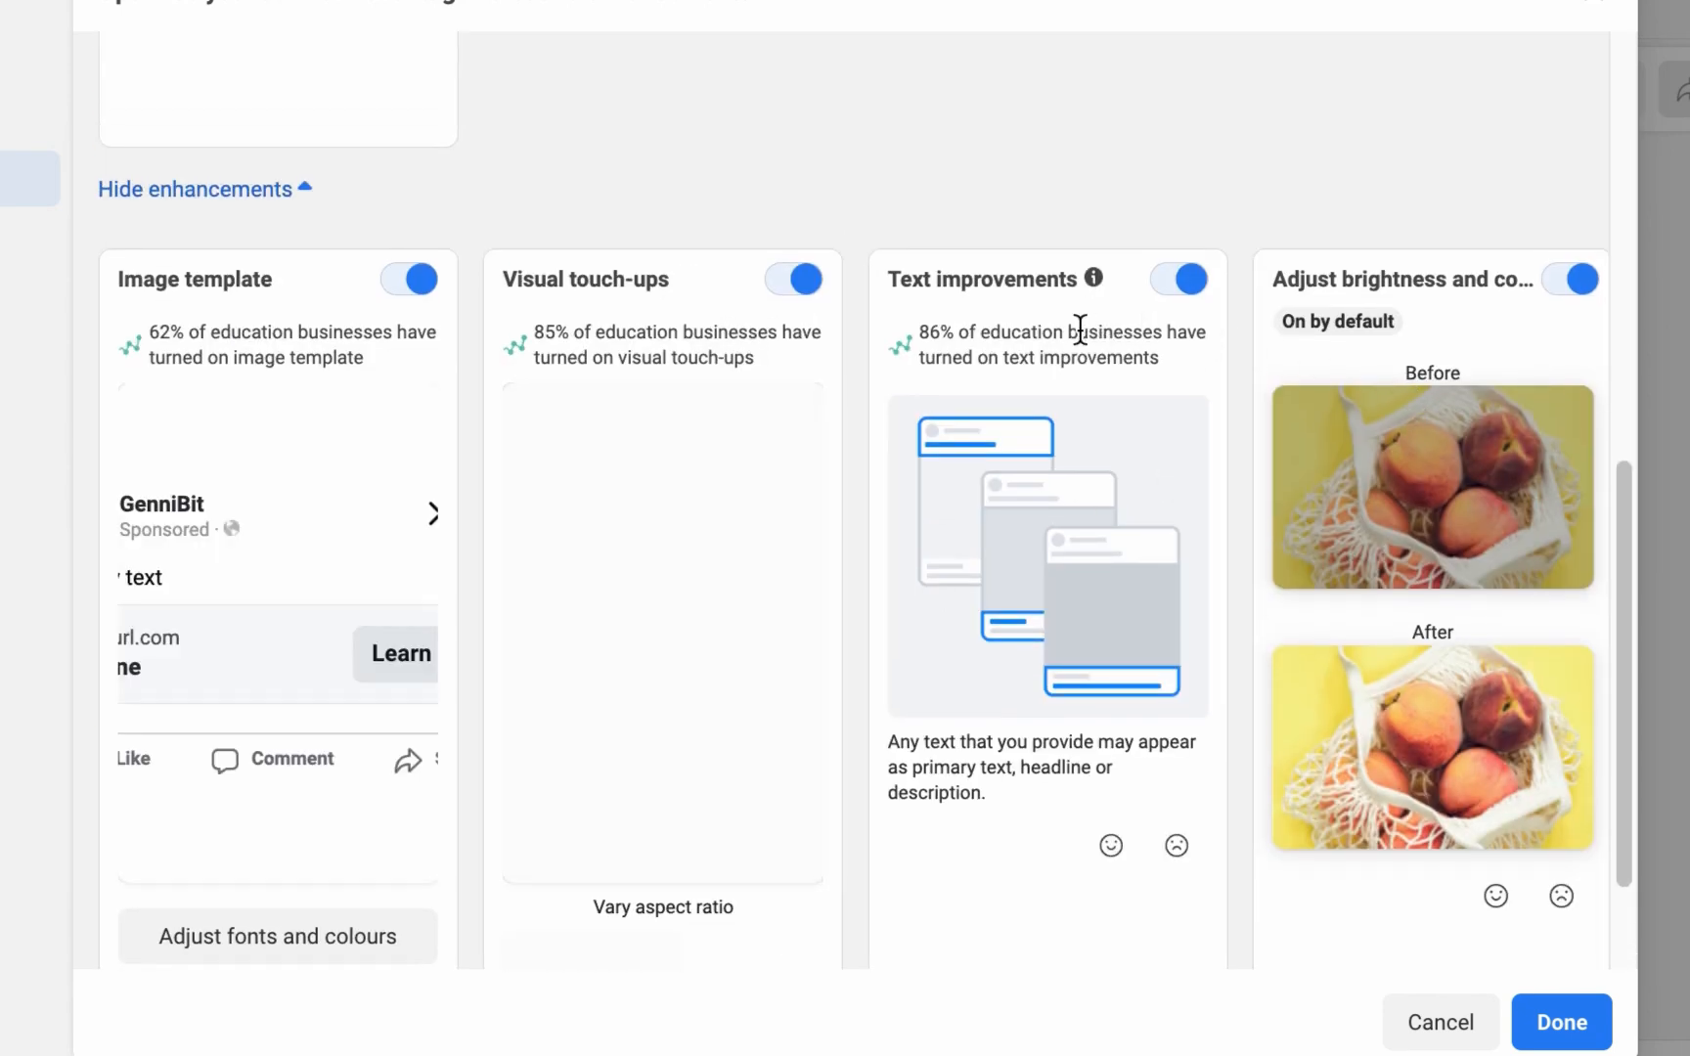
{"action": "left_click", "coordinate": [409, 283]}
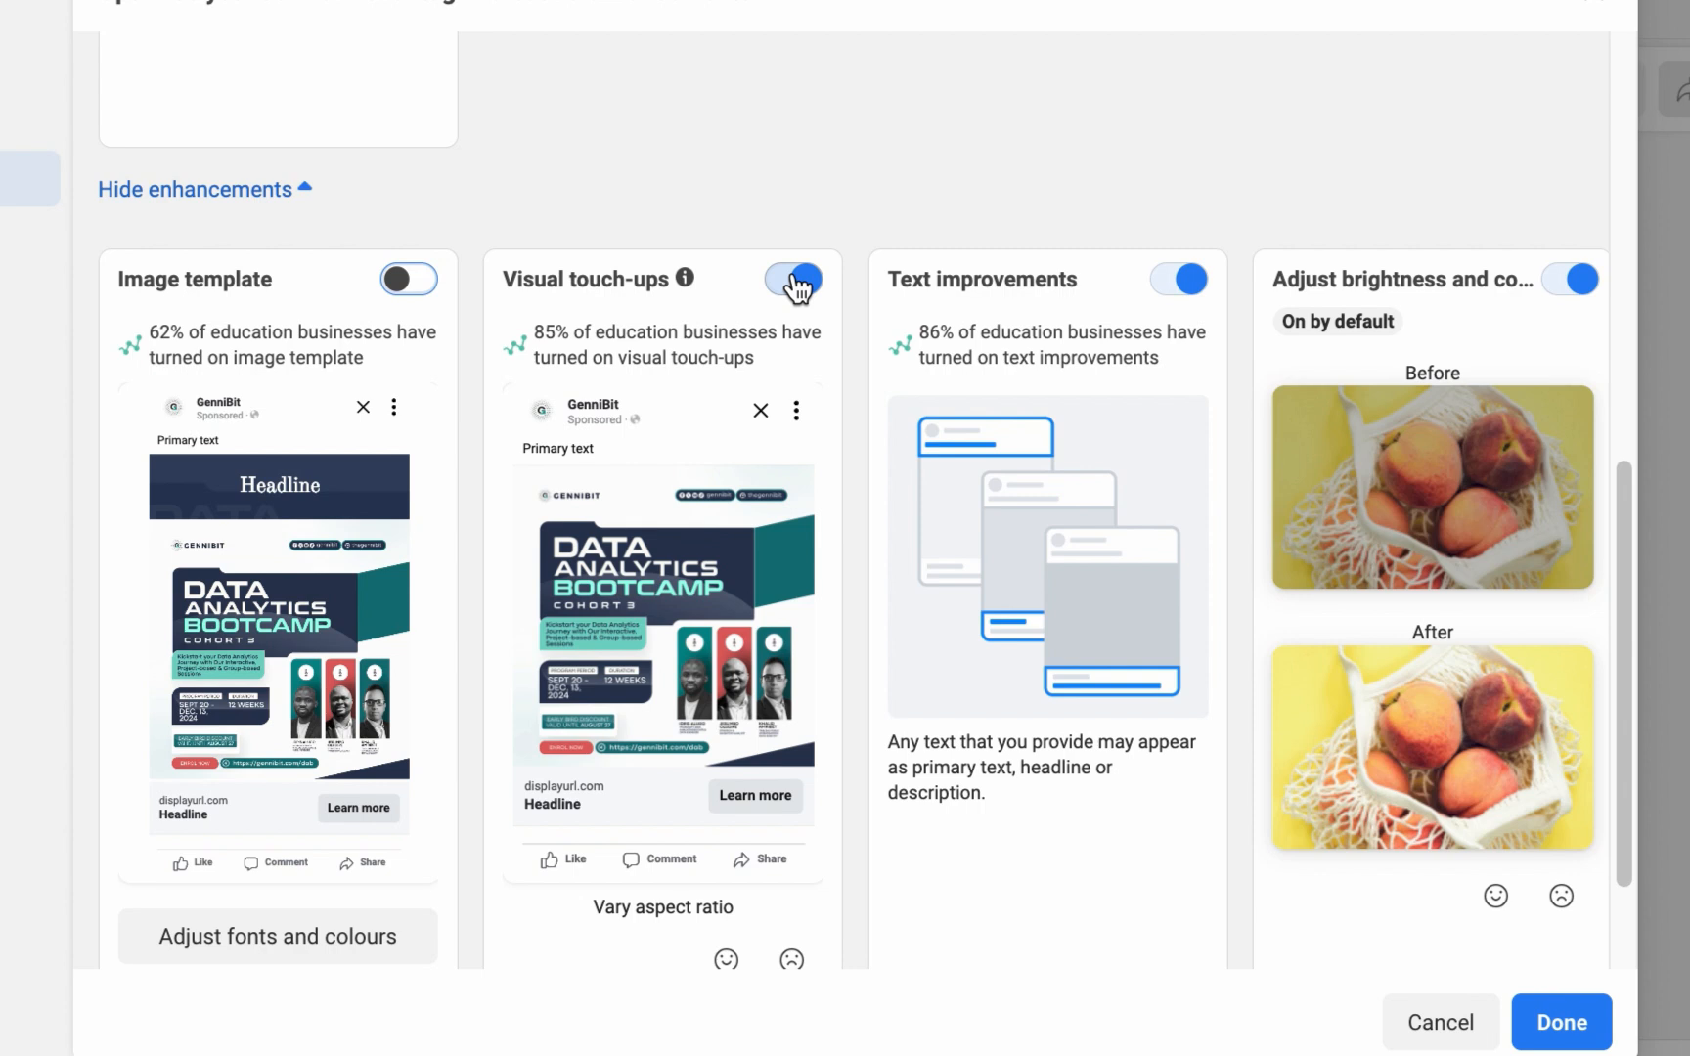
{"action": "left_click", "coordinate": [797, 283]}
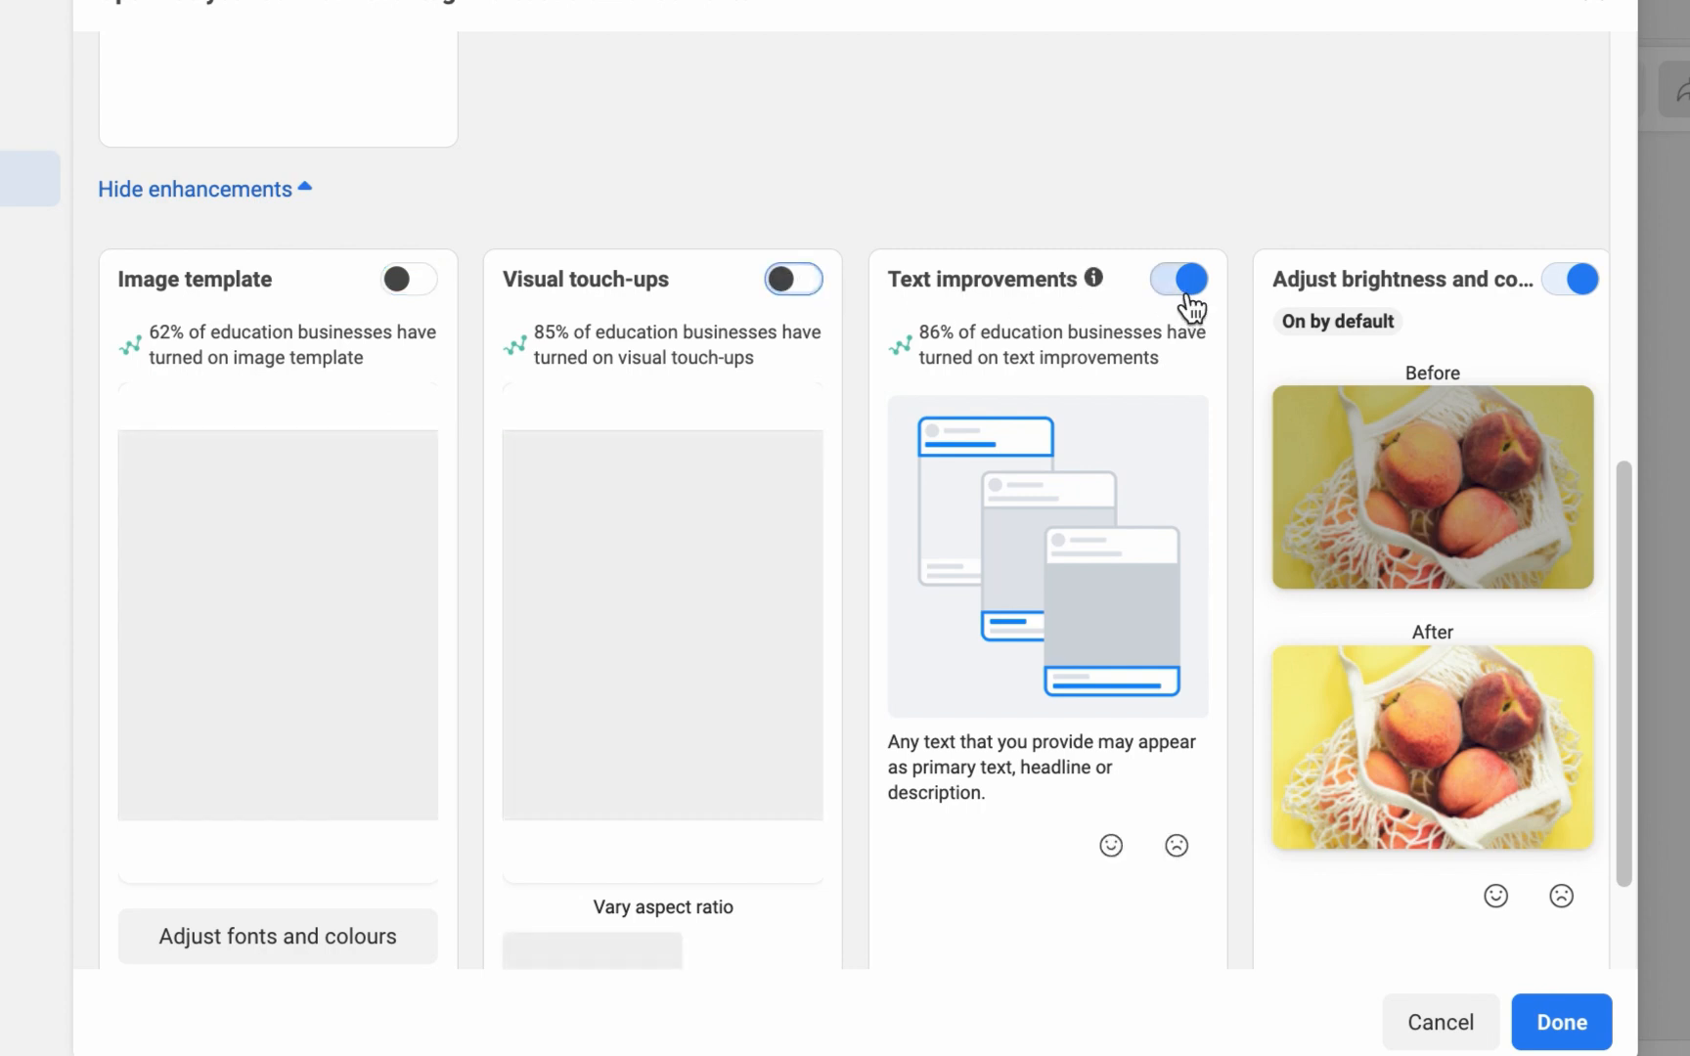
{"action": "left_click", "coordinate": [1187, 294]}
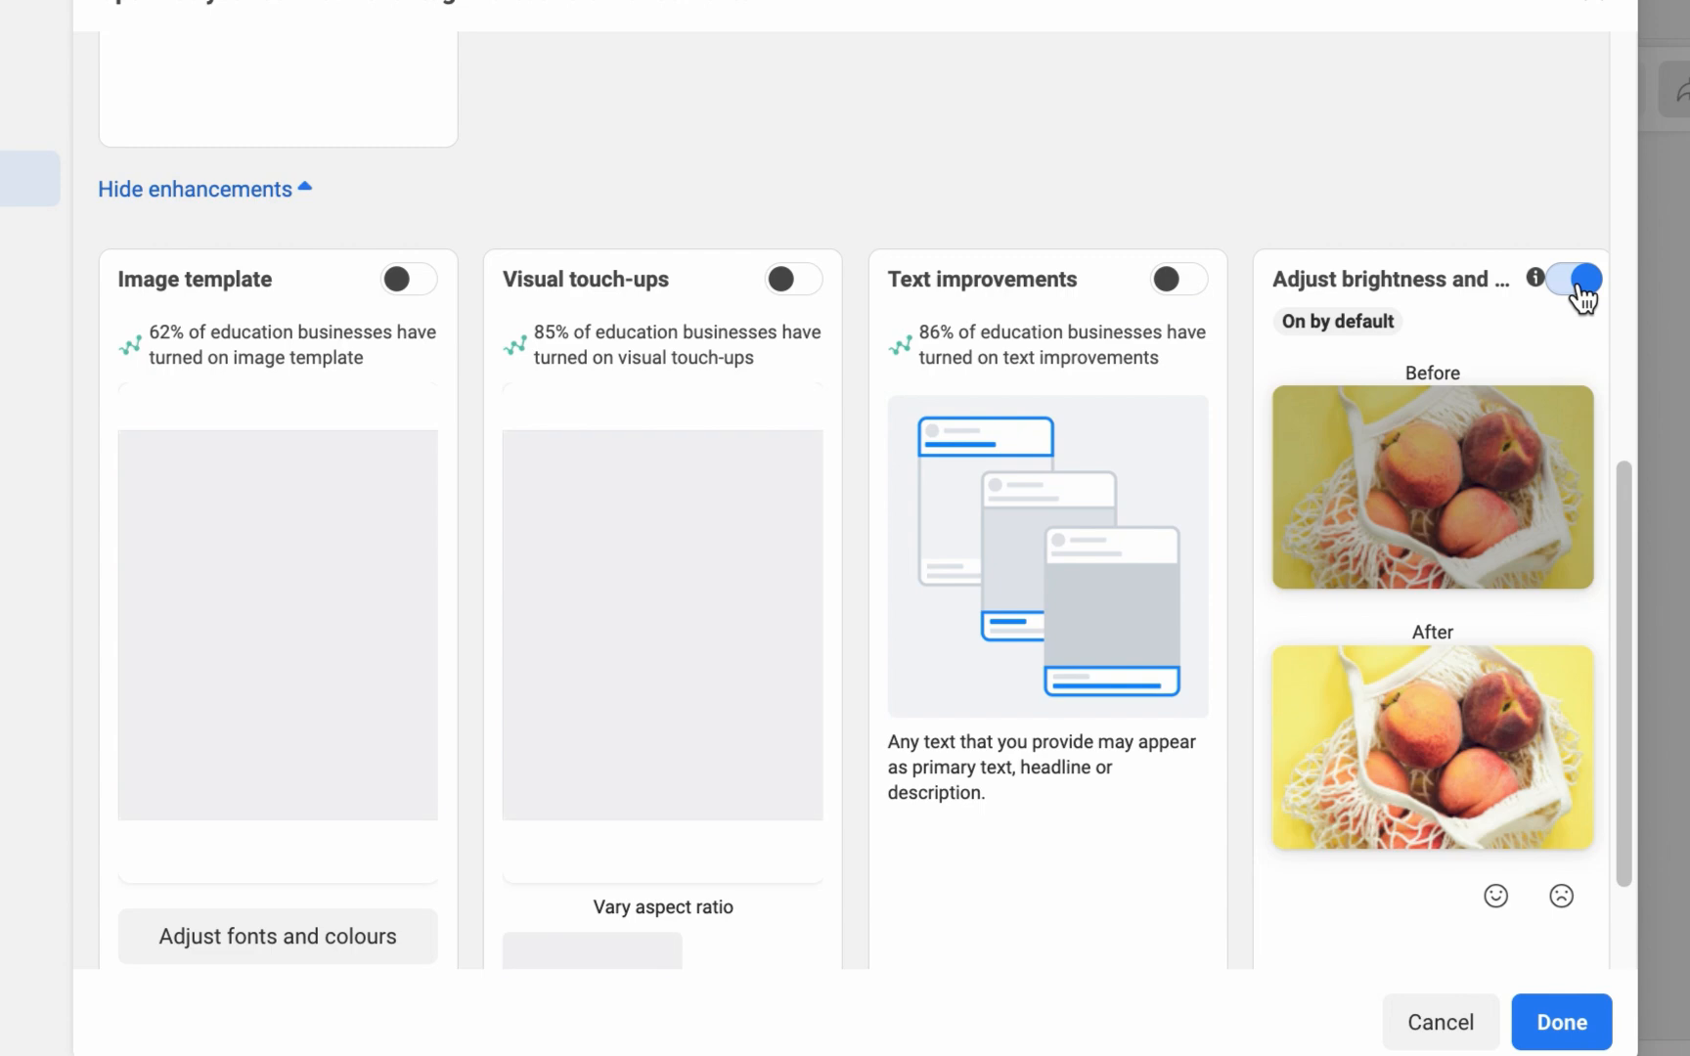
{"action": "left_click", "coordinate": [1581, 289]}
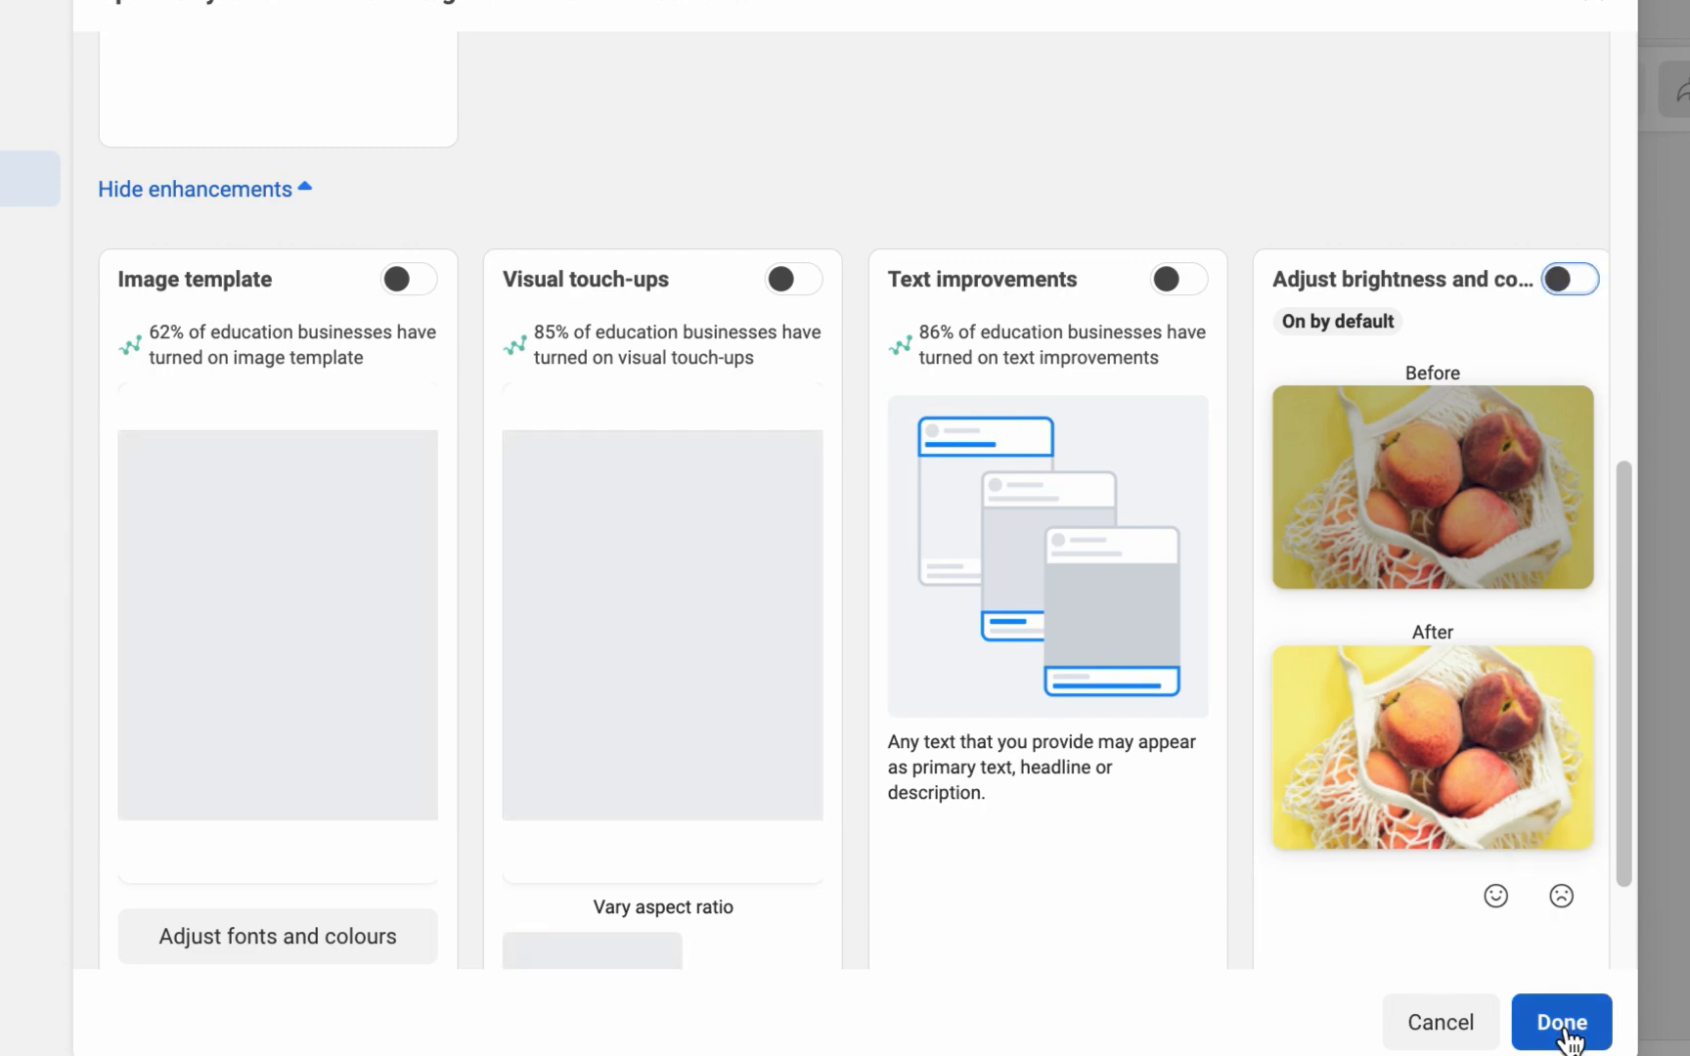
{"action": "left_click", "coordinate": [1560, 1025]}
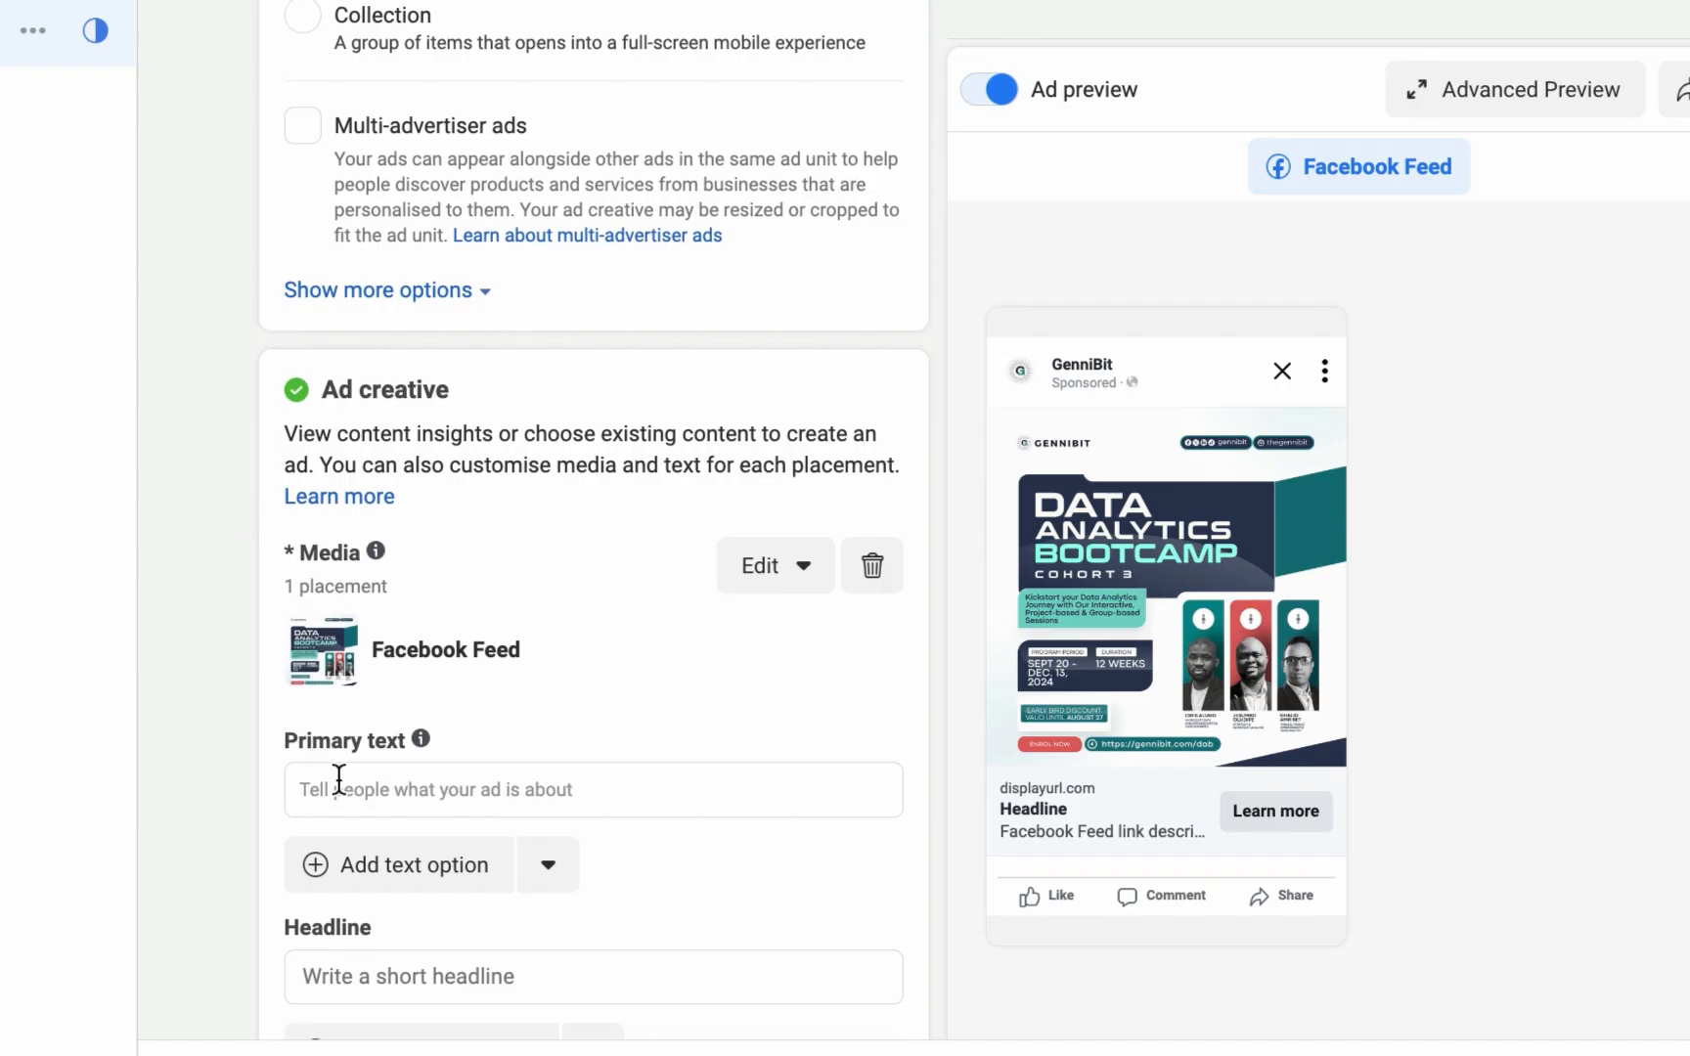
Fill the ad's primary text with the copied bootcamp copy addressed to Nigerians living in the UK, and remove the extra blank line below its opening.
{"action": "left_click", "coordinate": [350, 791]}
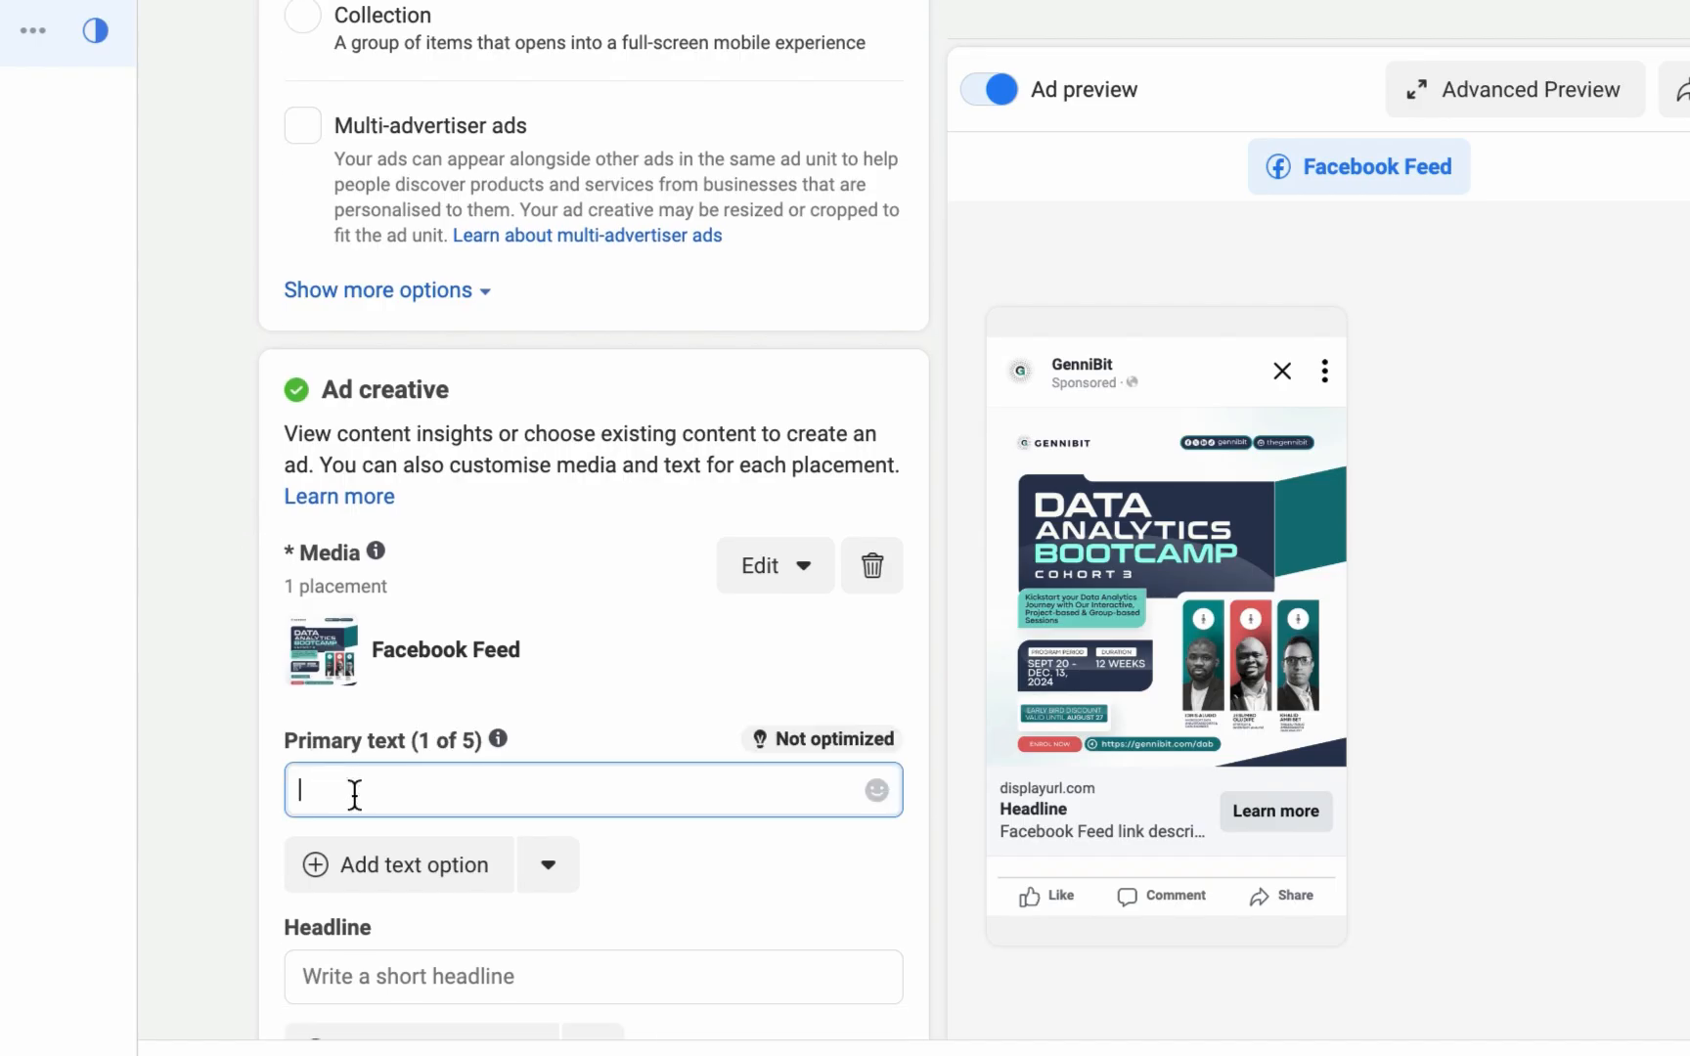
{"action": "key", "text": "ctrl+v"}
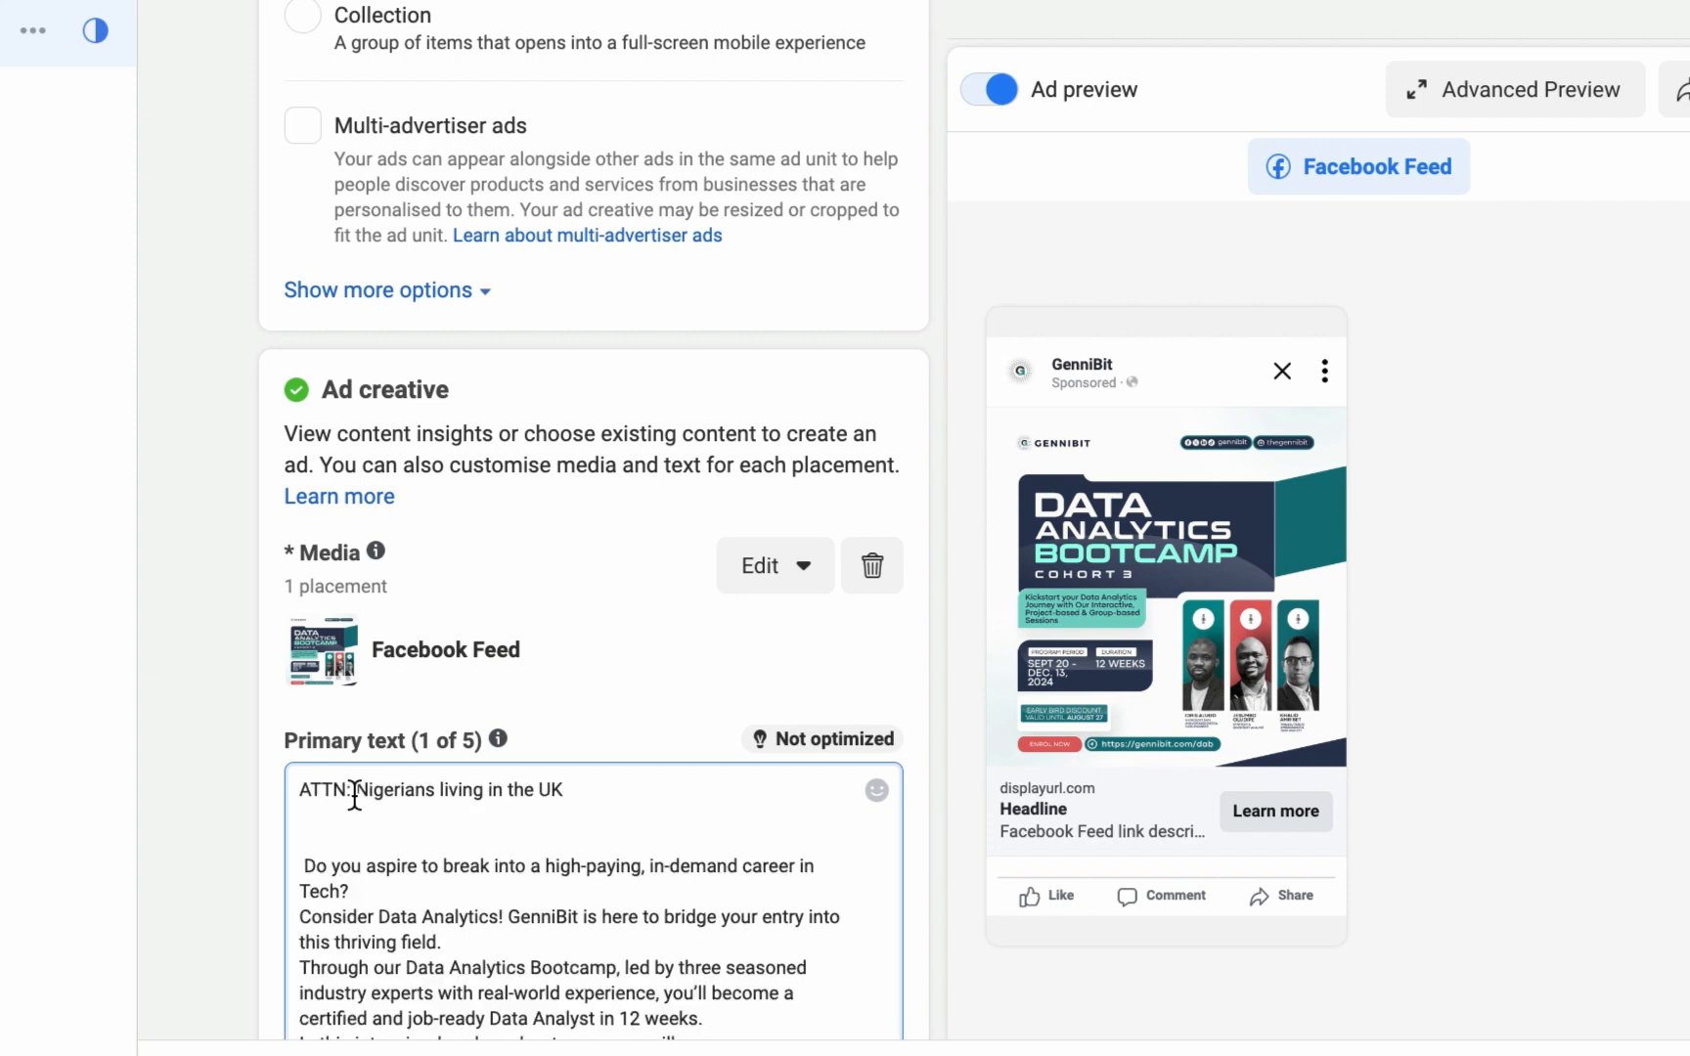
{"action": "scroll", "coordinate": [437, 792], "scroll_direction": "down", "scroll_amount": 1}
{"action": "left_click", "coordinate": [434, 813]}
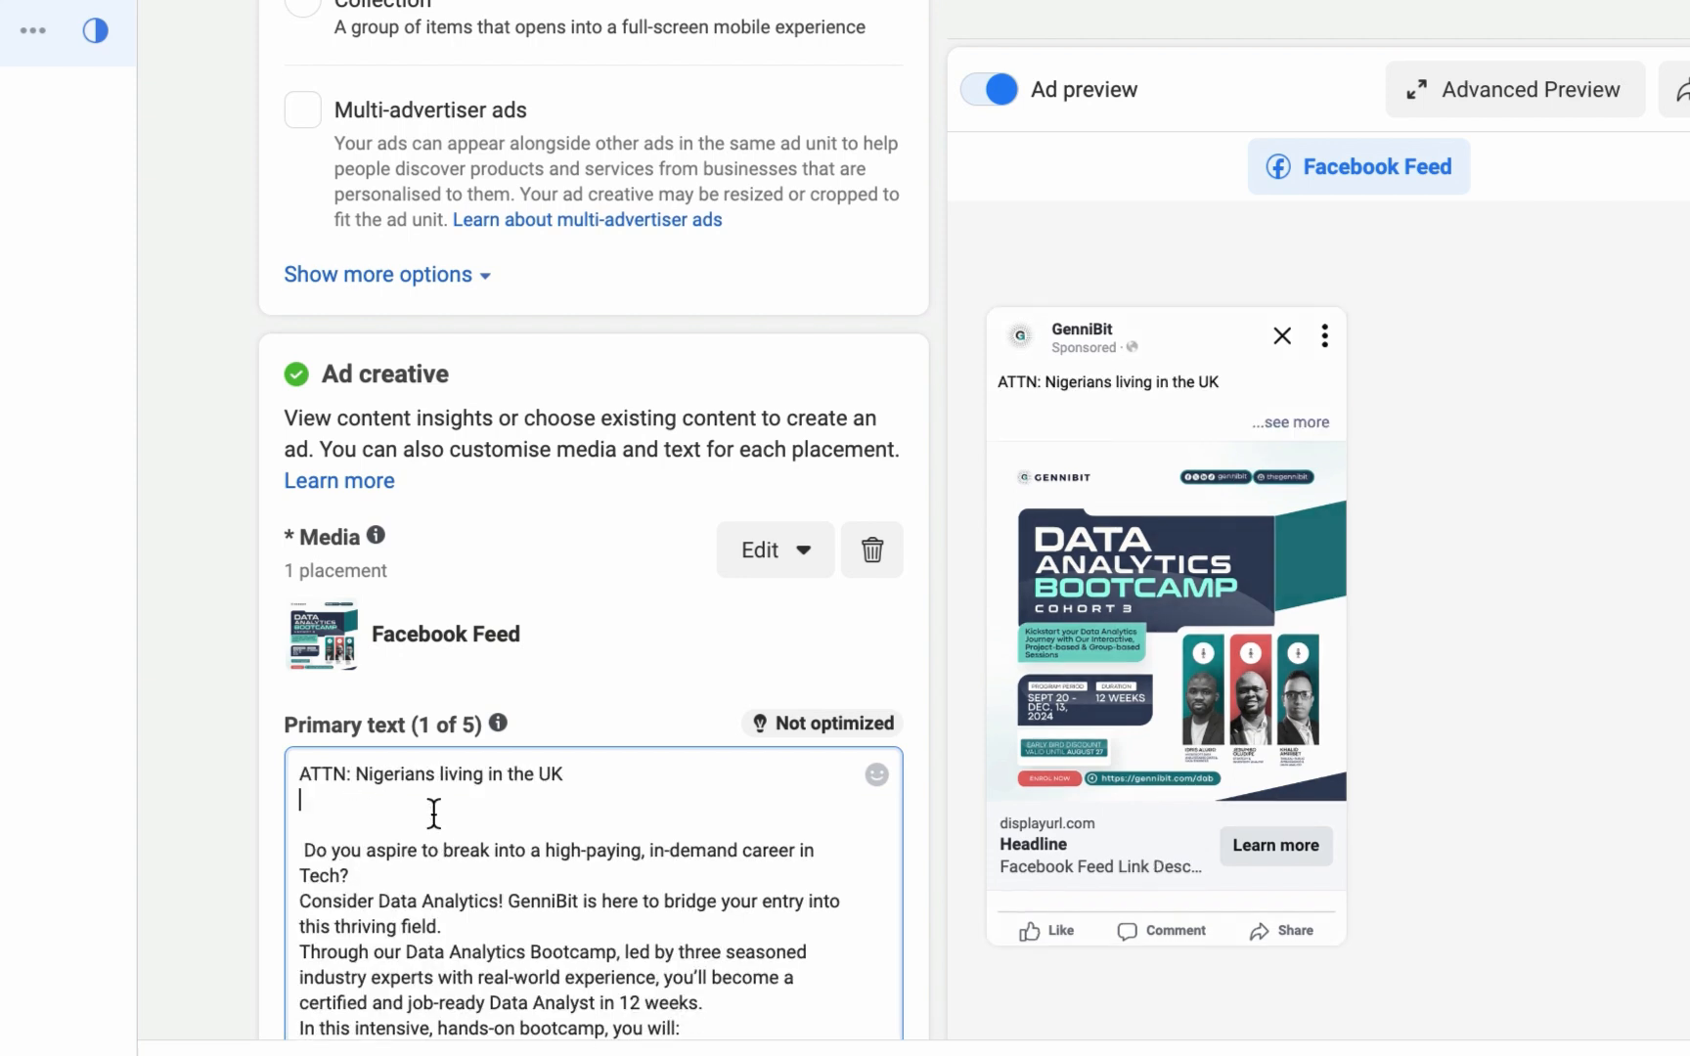
{"action": "key", "text": "BackSpace"}
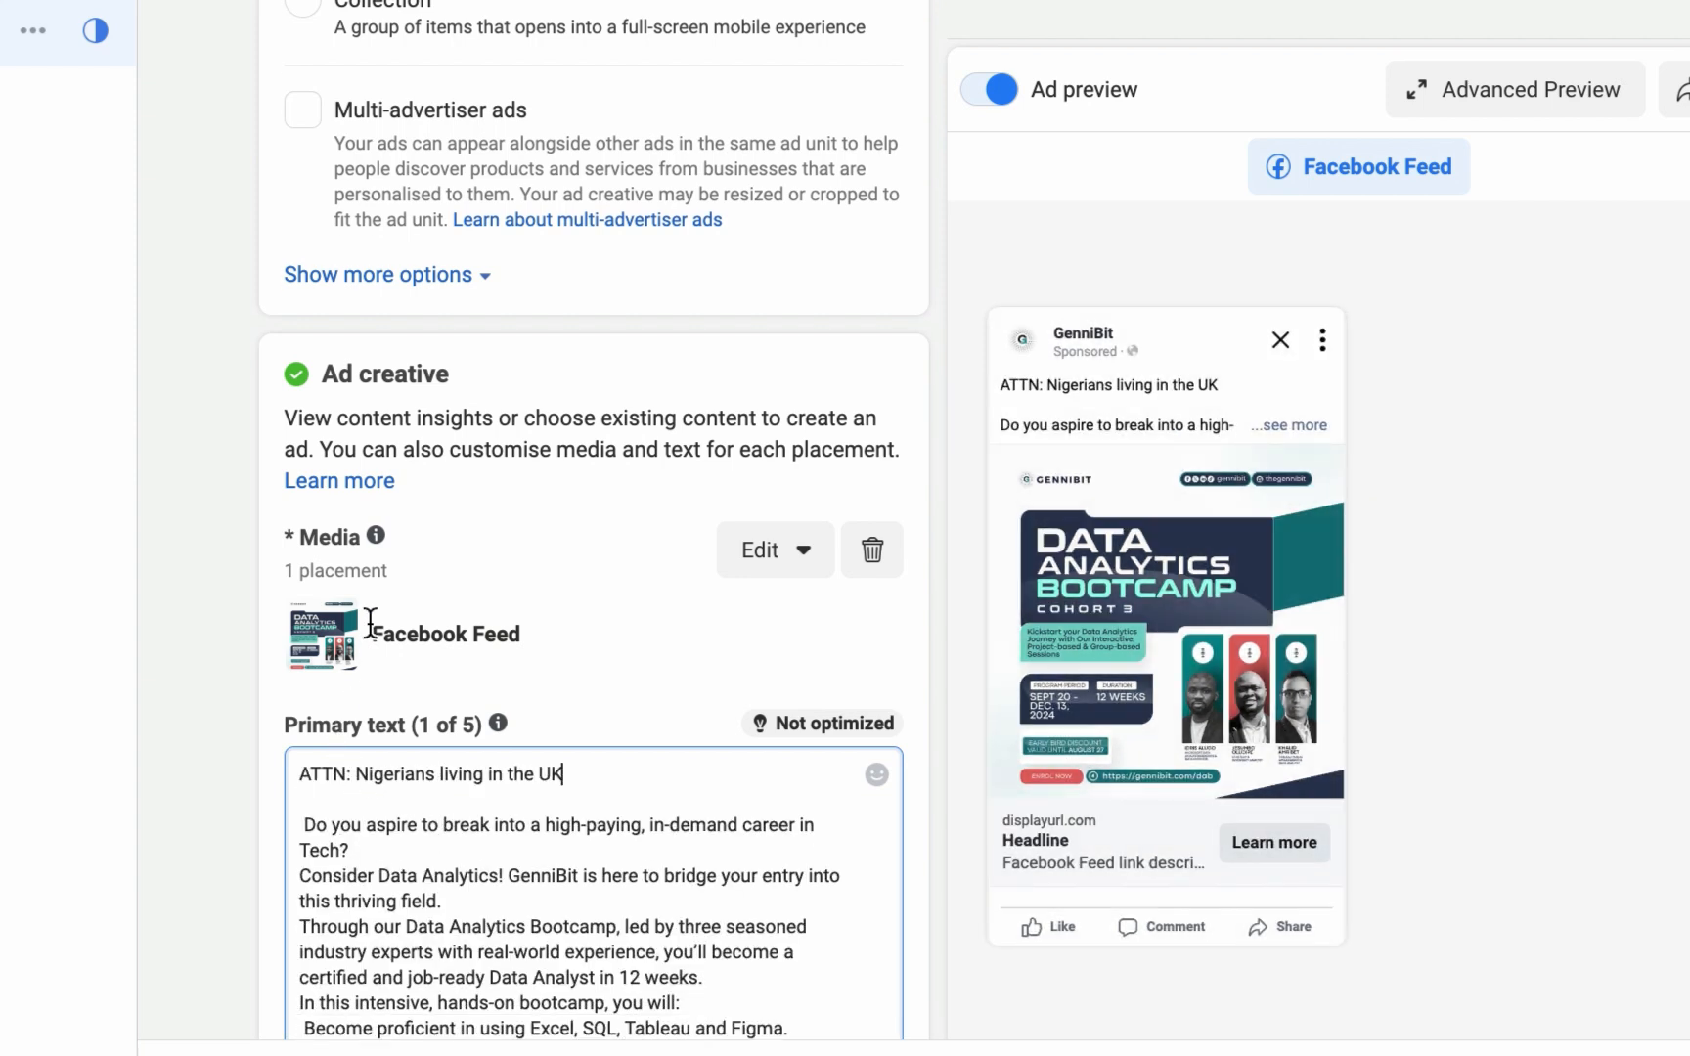
Format the primary text with blank lines between paragraphs, 🤔 before the opening question, ✅ before each benefit and 👉 before the link.
{"action": "scroll", "coordinate": [686, 578], "scroll_direction": "down", "scroll_amount": 6}
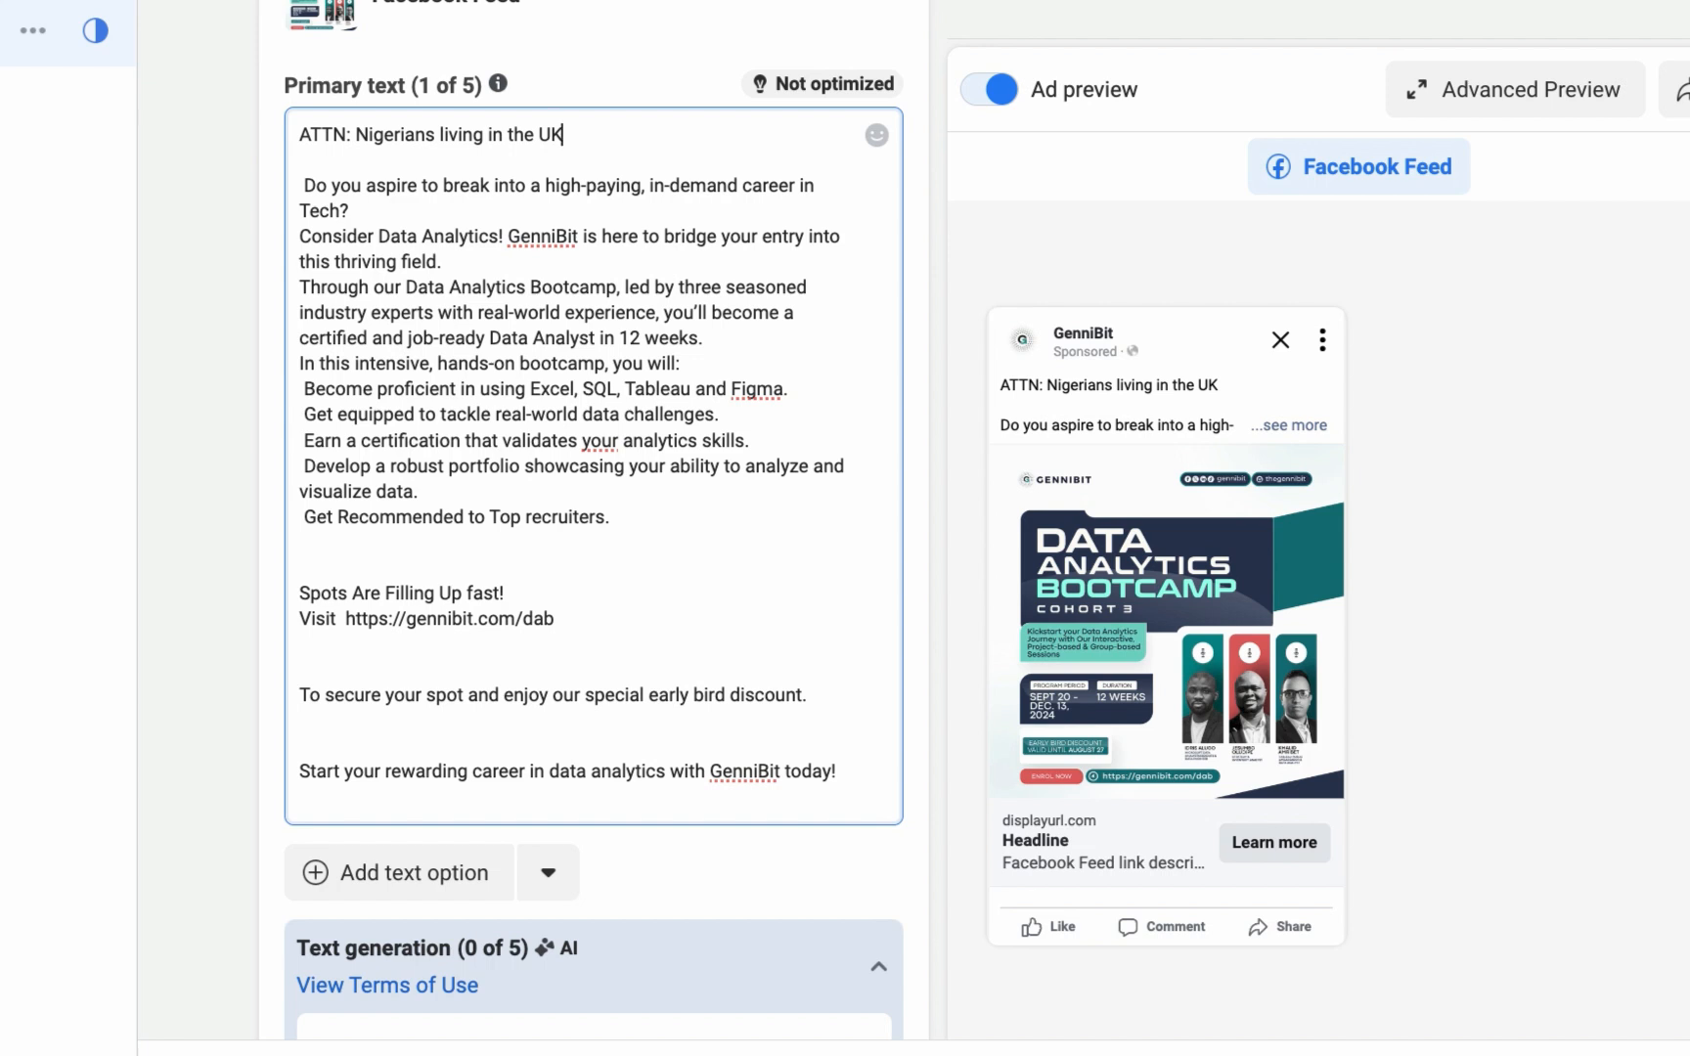
{"action": "left_click", "coordinate": [499, 223]}
{"action": "key", "text": "Return"}
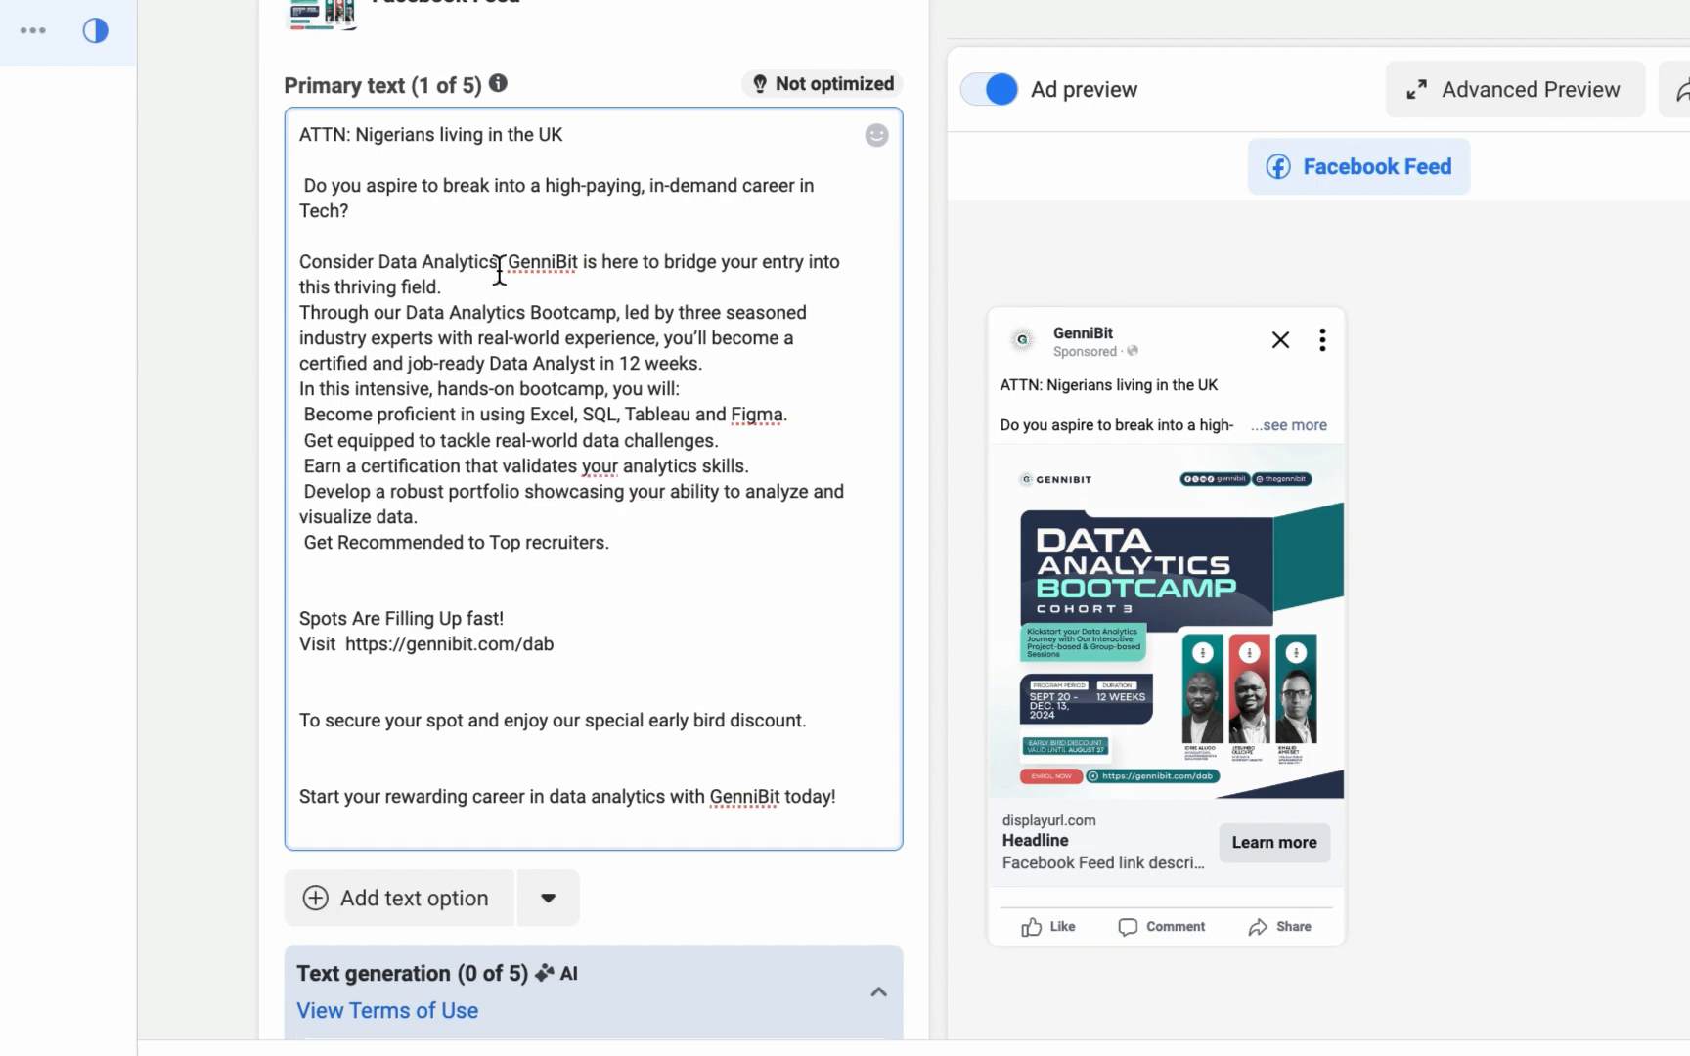
{"action": "left_click", "coordinate": [913, 819]}
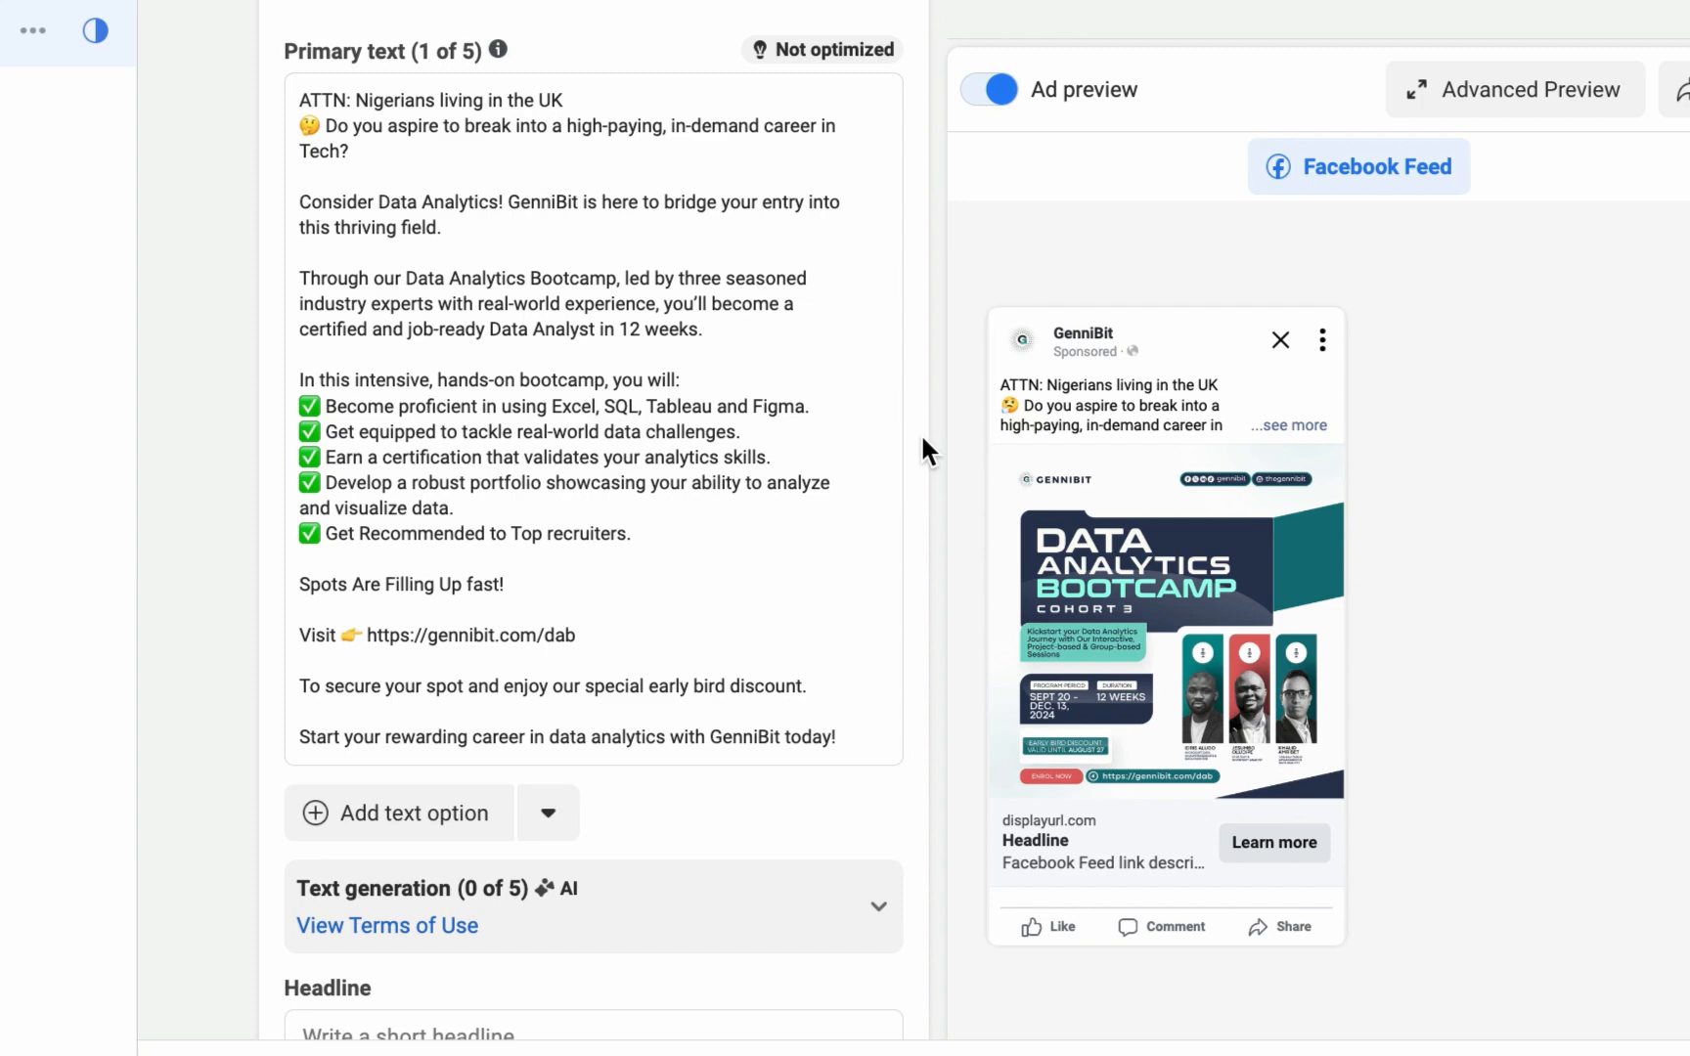
Examine the AI-generated primary text variations without selecting any.
{"action": "scroll", "coordinate": [894, 426], "scroll_direction": "down", "scroll_amount": 2}
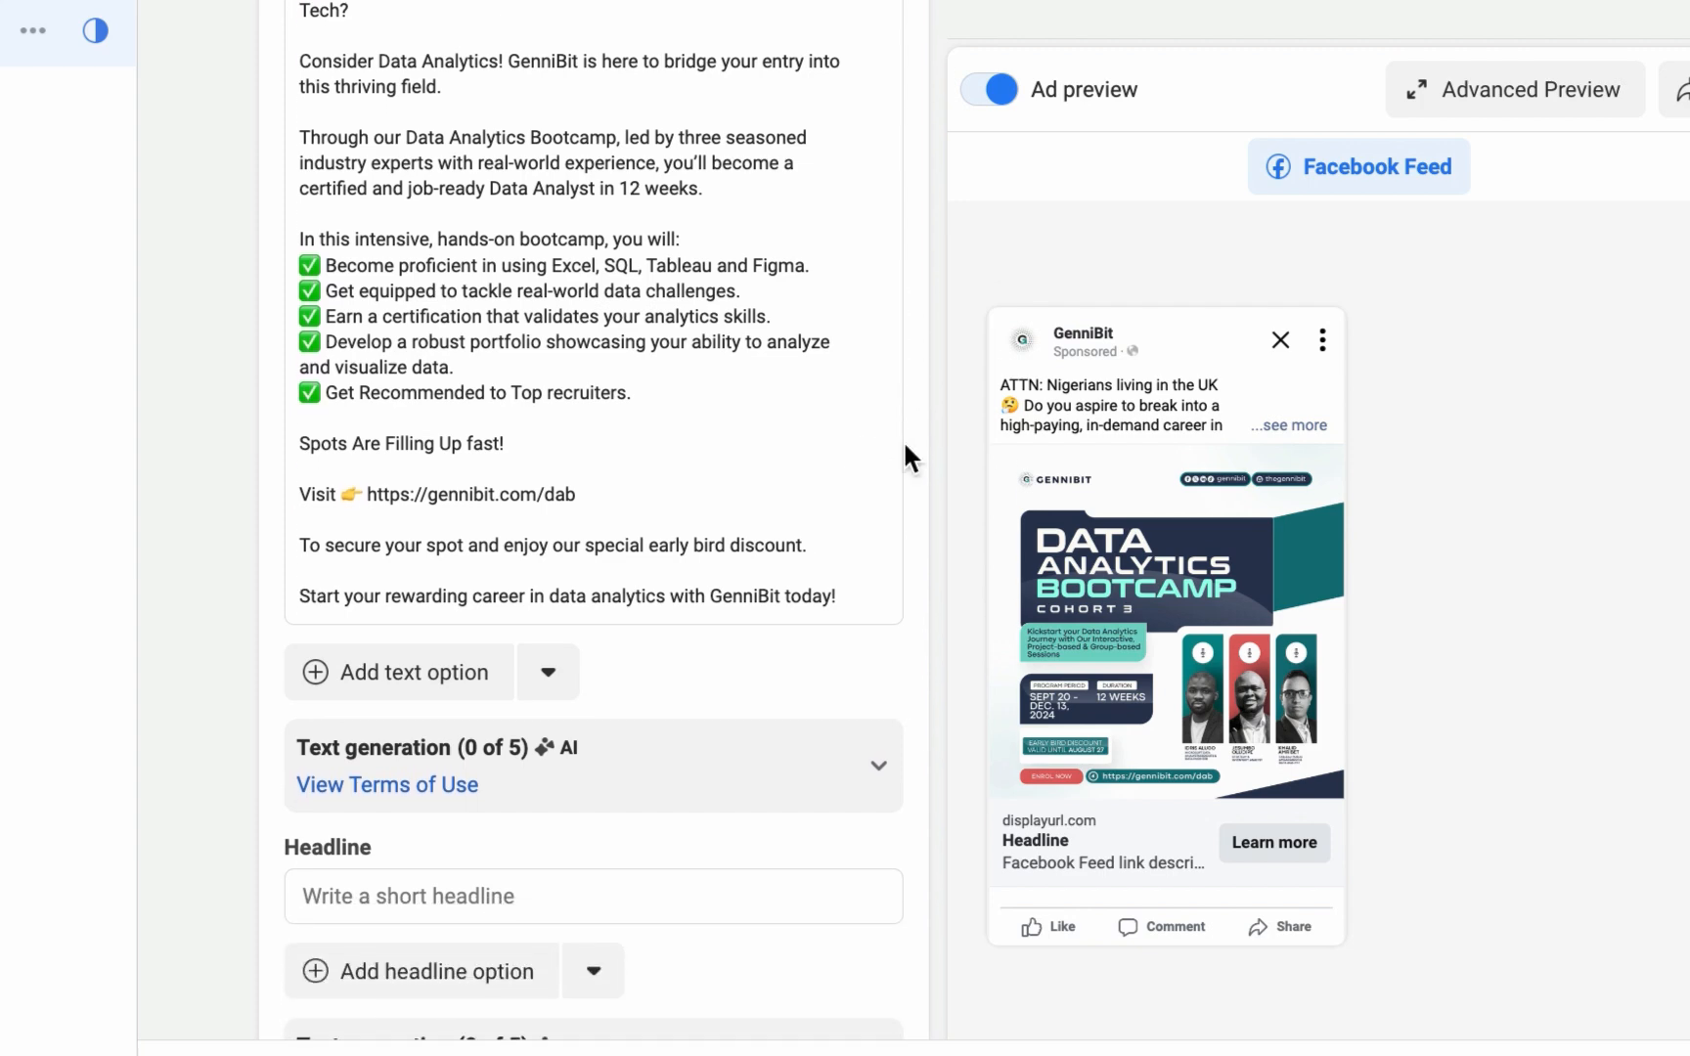
{"action": "scroll", "coordinate": [886, 606], "scroll_direction": "down", "scroll_amount": 7}
{"action": "scroll", "coordinate": [812, 392], "scroll_direction": "up", "scroll_amount": 3}
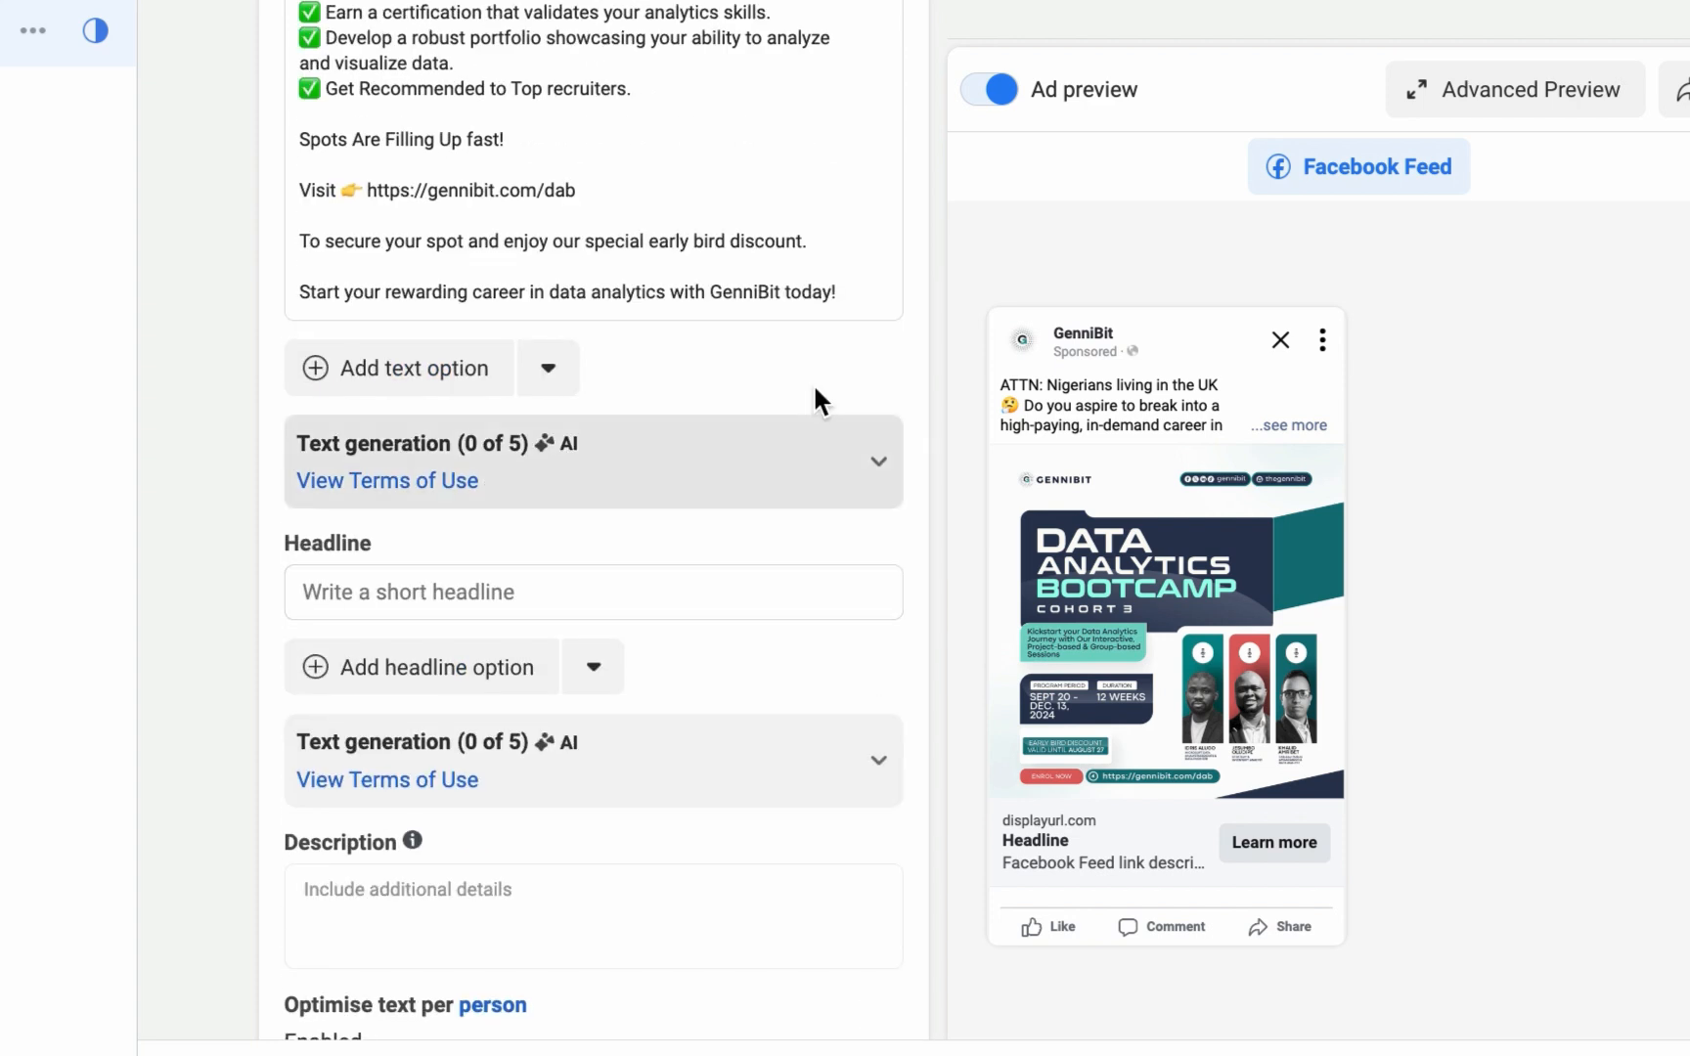
{"action": "scroll", "coordinate": [819, 390], "scroll_direction": "up", "scroll_amount": 1}
{"action": "scroll", "coordinate": [822, 391], "scroll_direction": "down", "scroll_amount": 2}
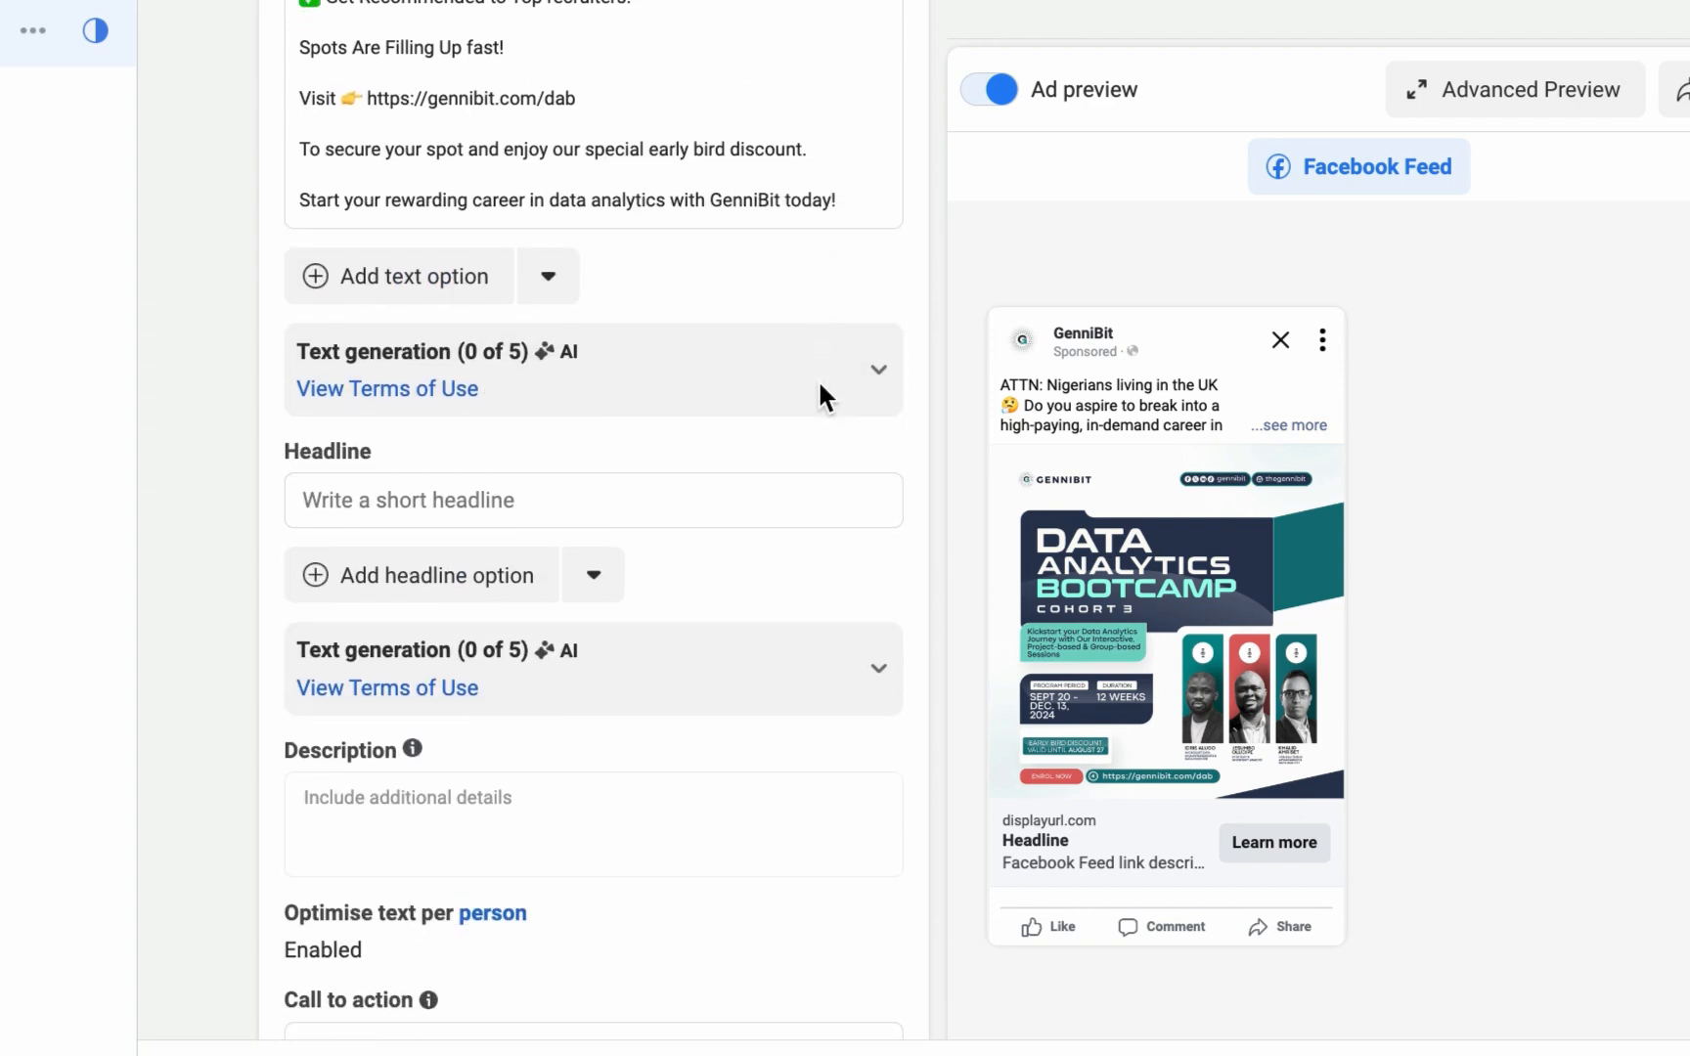
{"action": "left_click", "coordinate": [898, 375]}
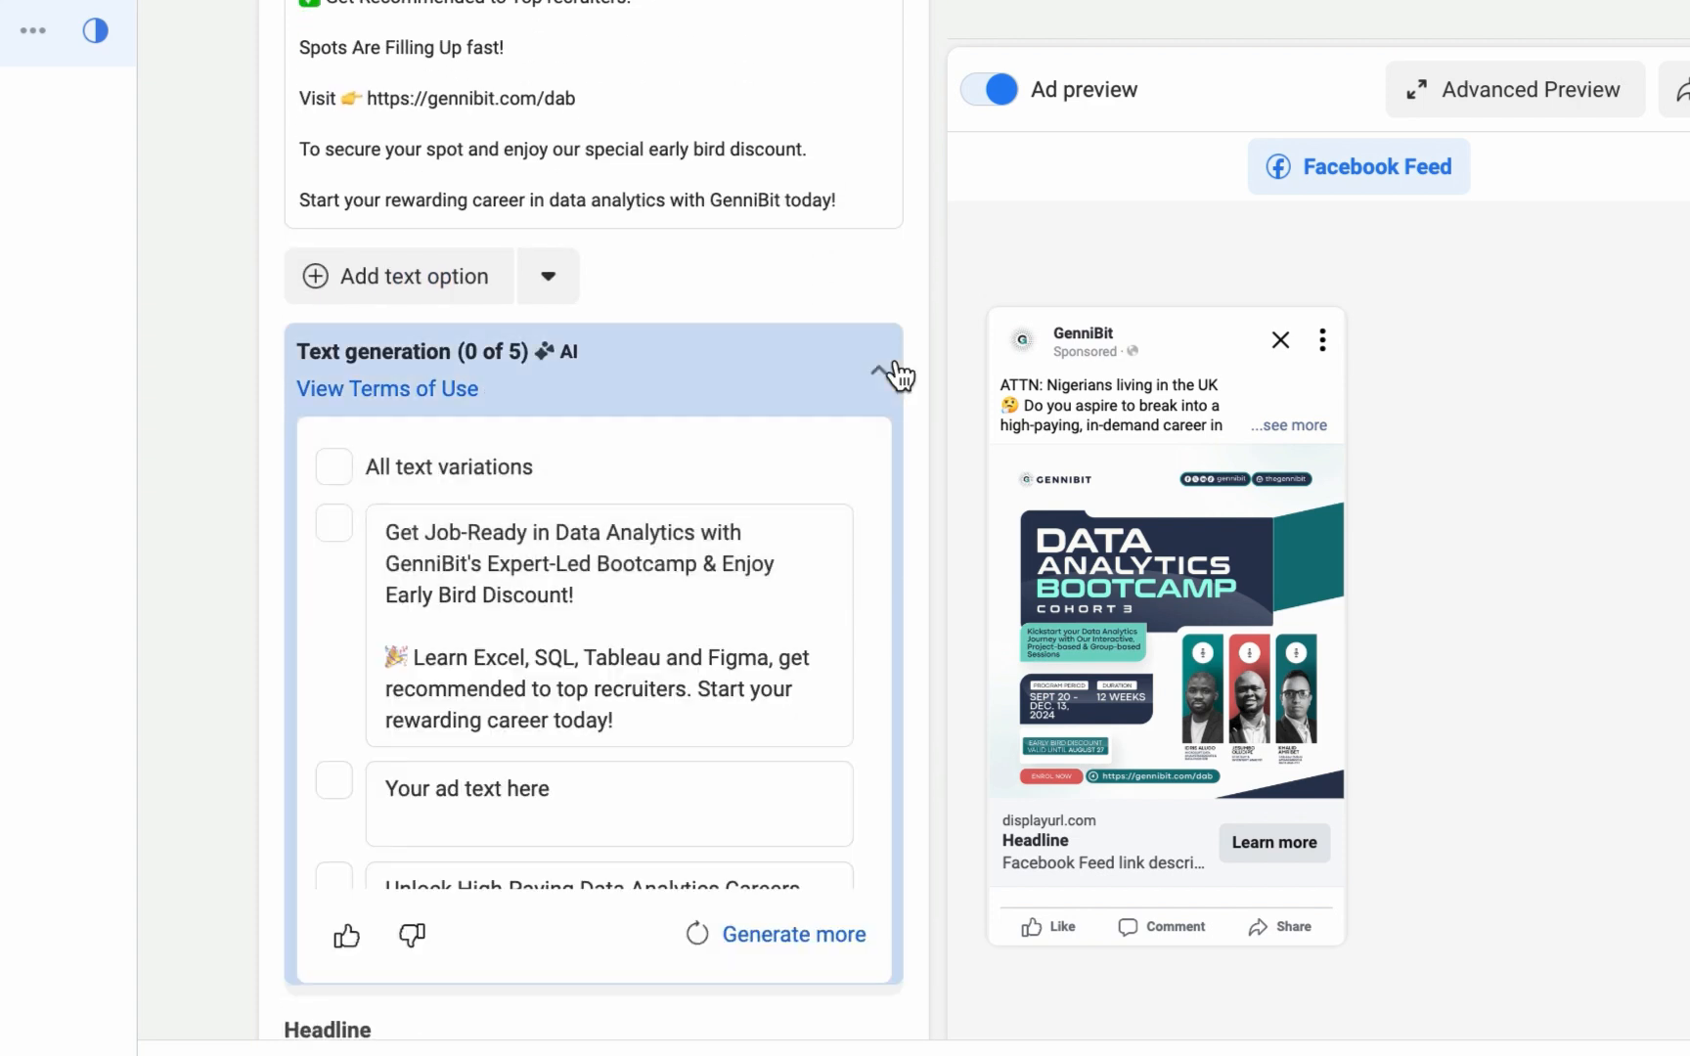
{"action": "scroll", "coordinate": [783, 924], "scroll_direction": "down", "scroll_amount": 1}
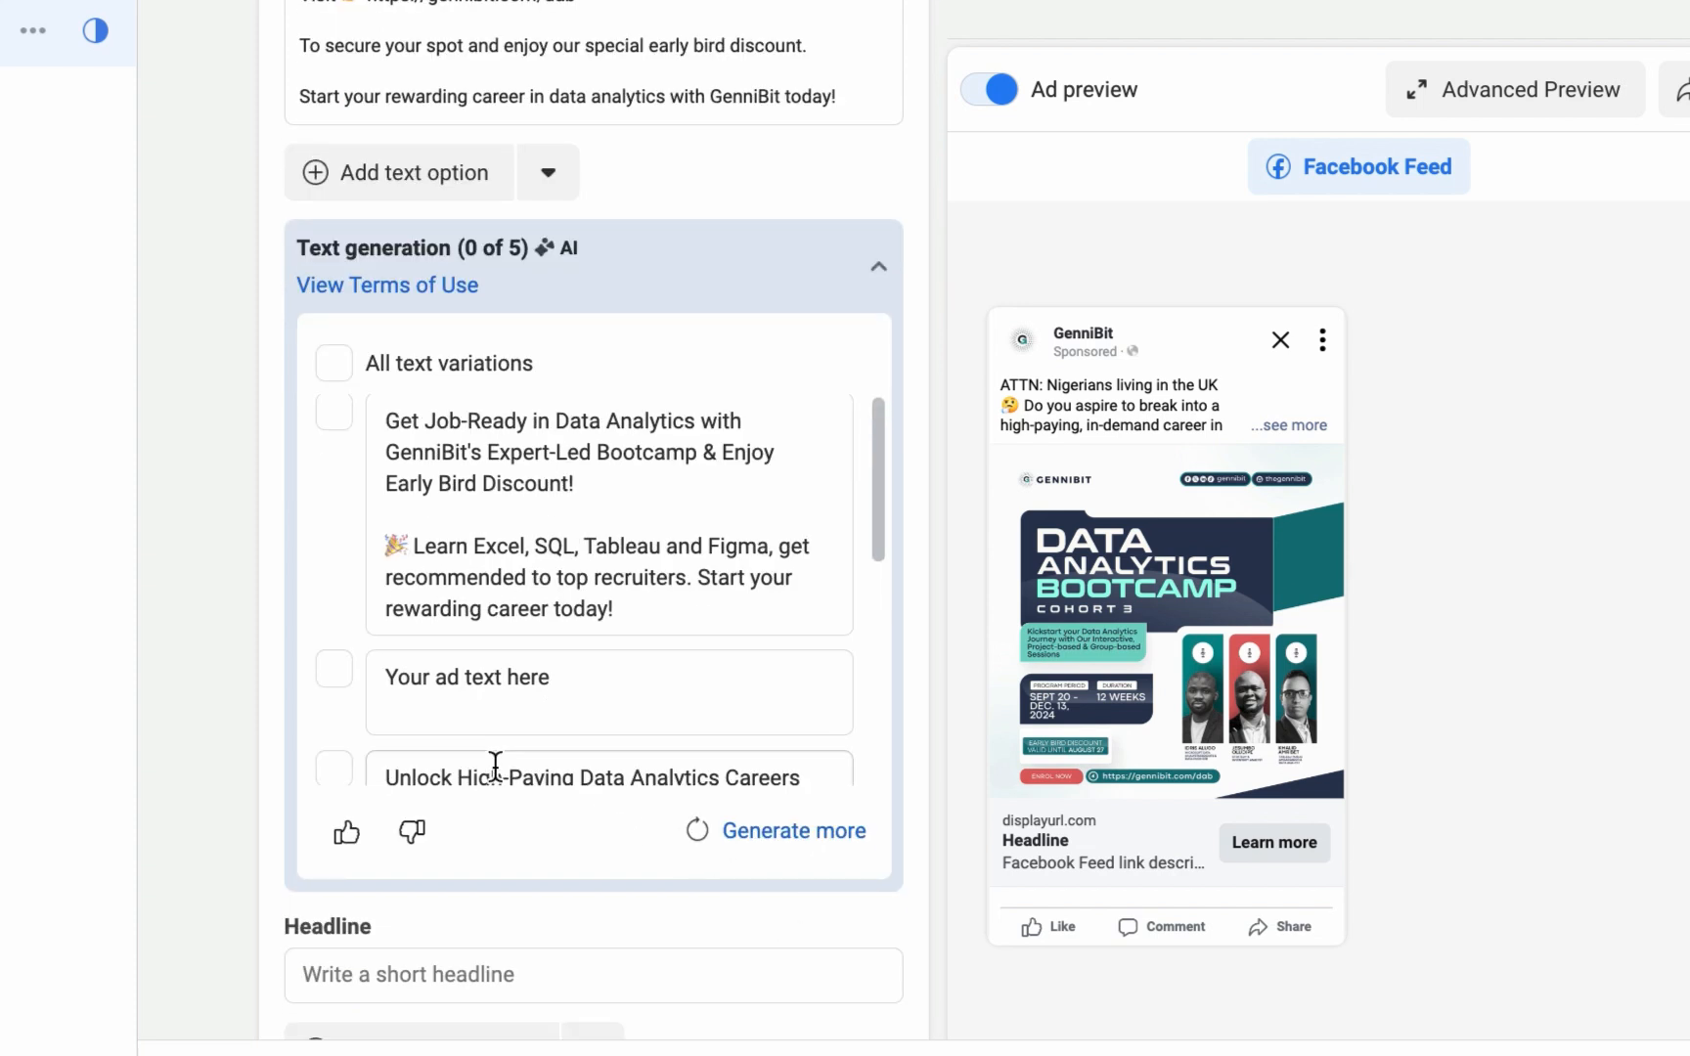
{"action": "scroll", "coordinate": [502, 665], "scroll_direction": "down", "scroll_amount": 3}
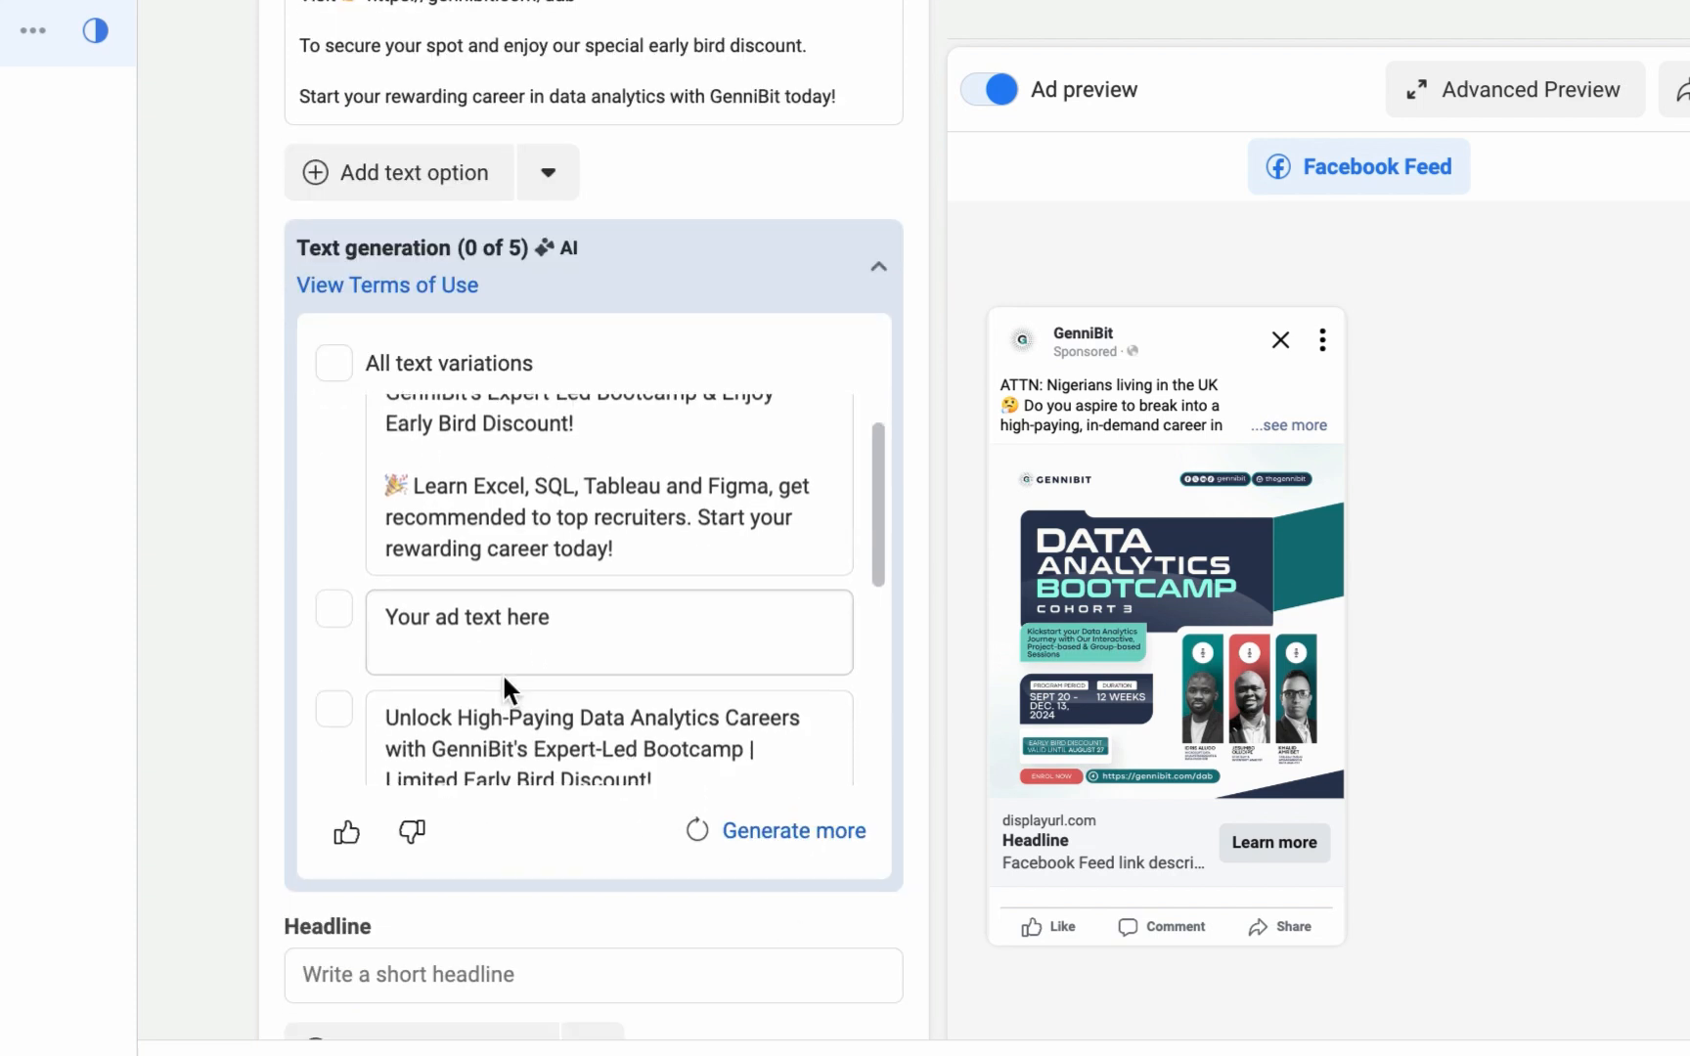
{"action": "scroll", "coordinate": [507, 675], "scroll_direction": "down", "scroll_amount": 4}
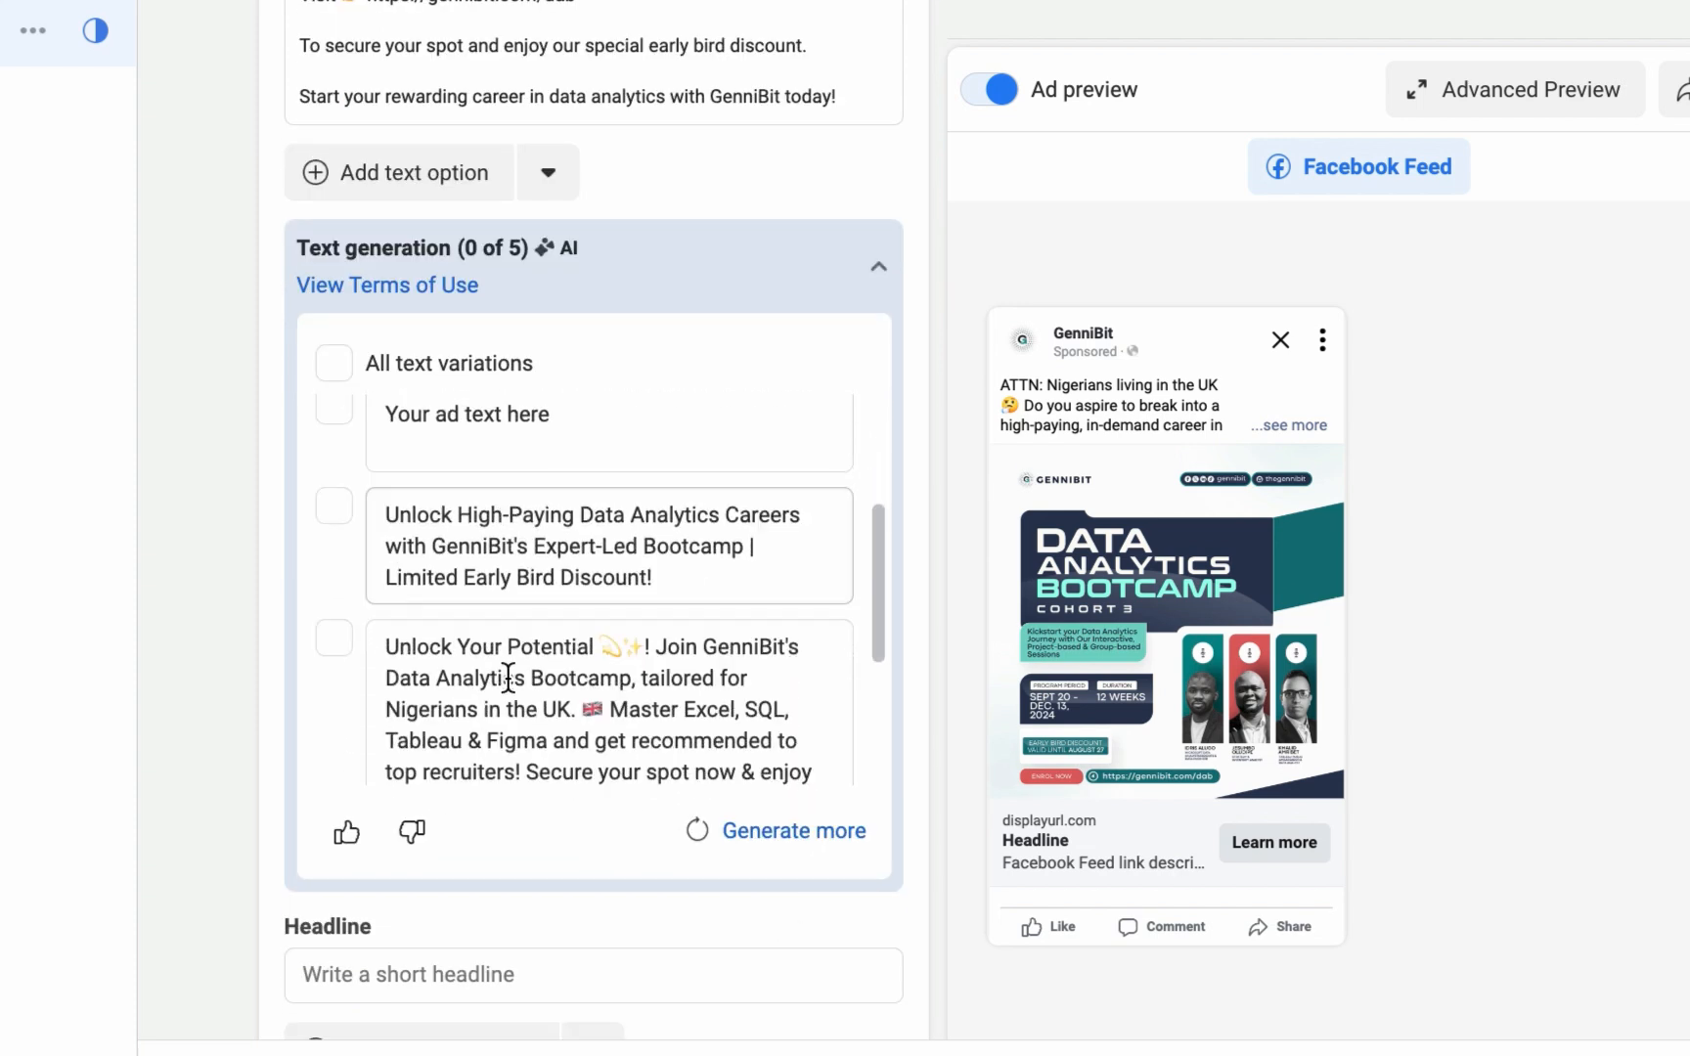
{"action": "scroll", "coordinate": [508, 678], "scroll_direction": "down", "scroll_amount": 4}
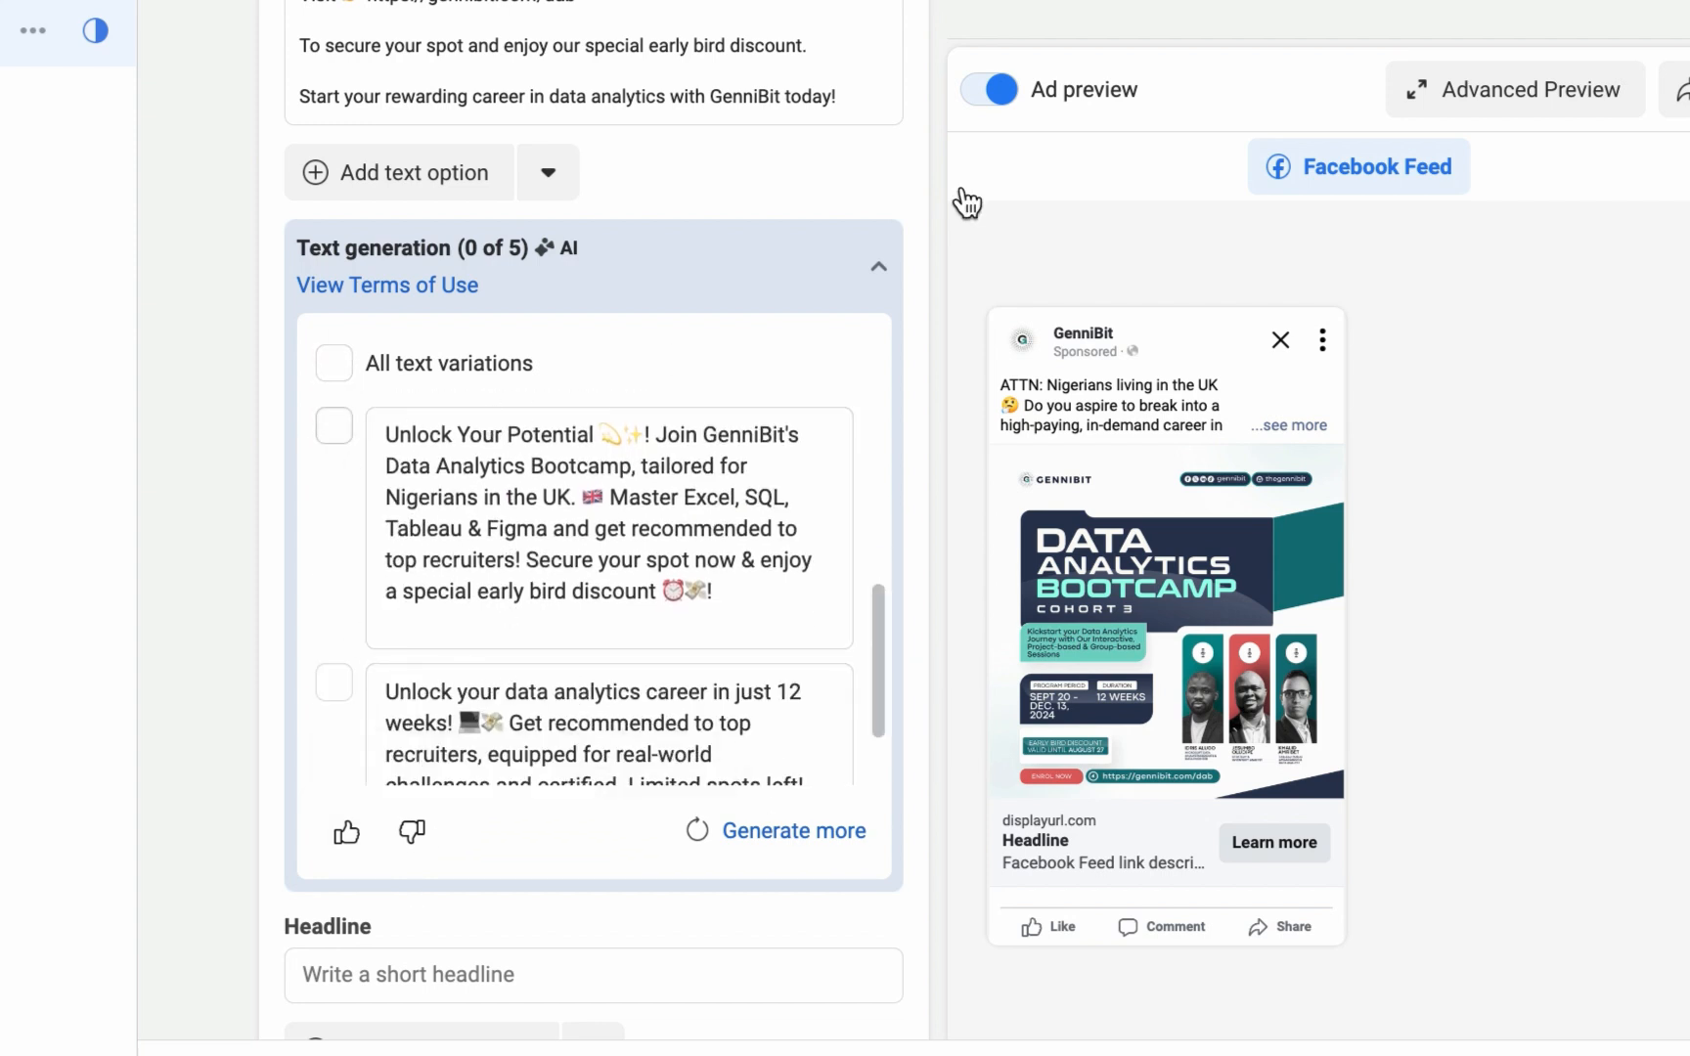
{"action": "left_click", "coordinate": [873, 275]}
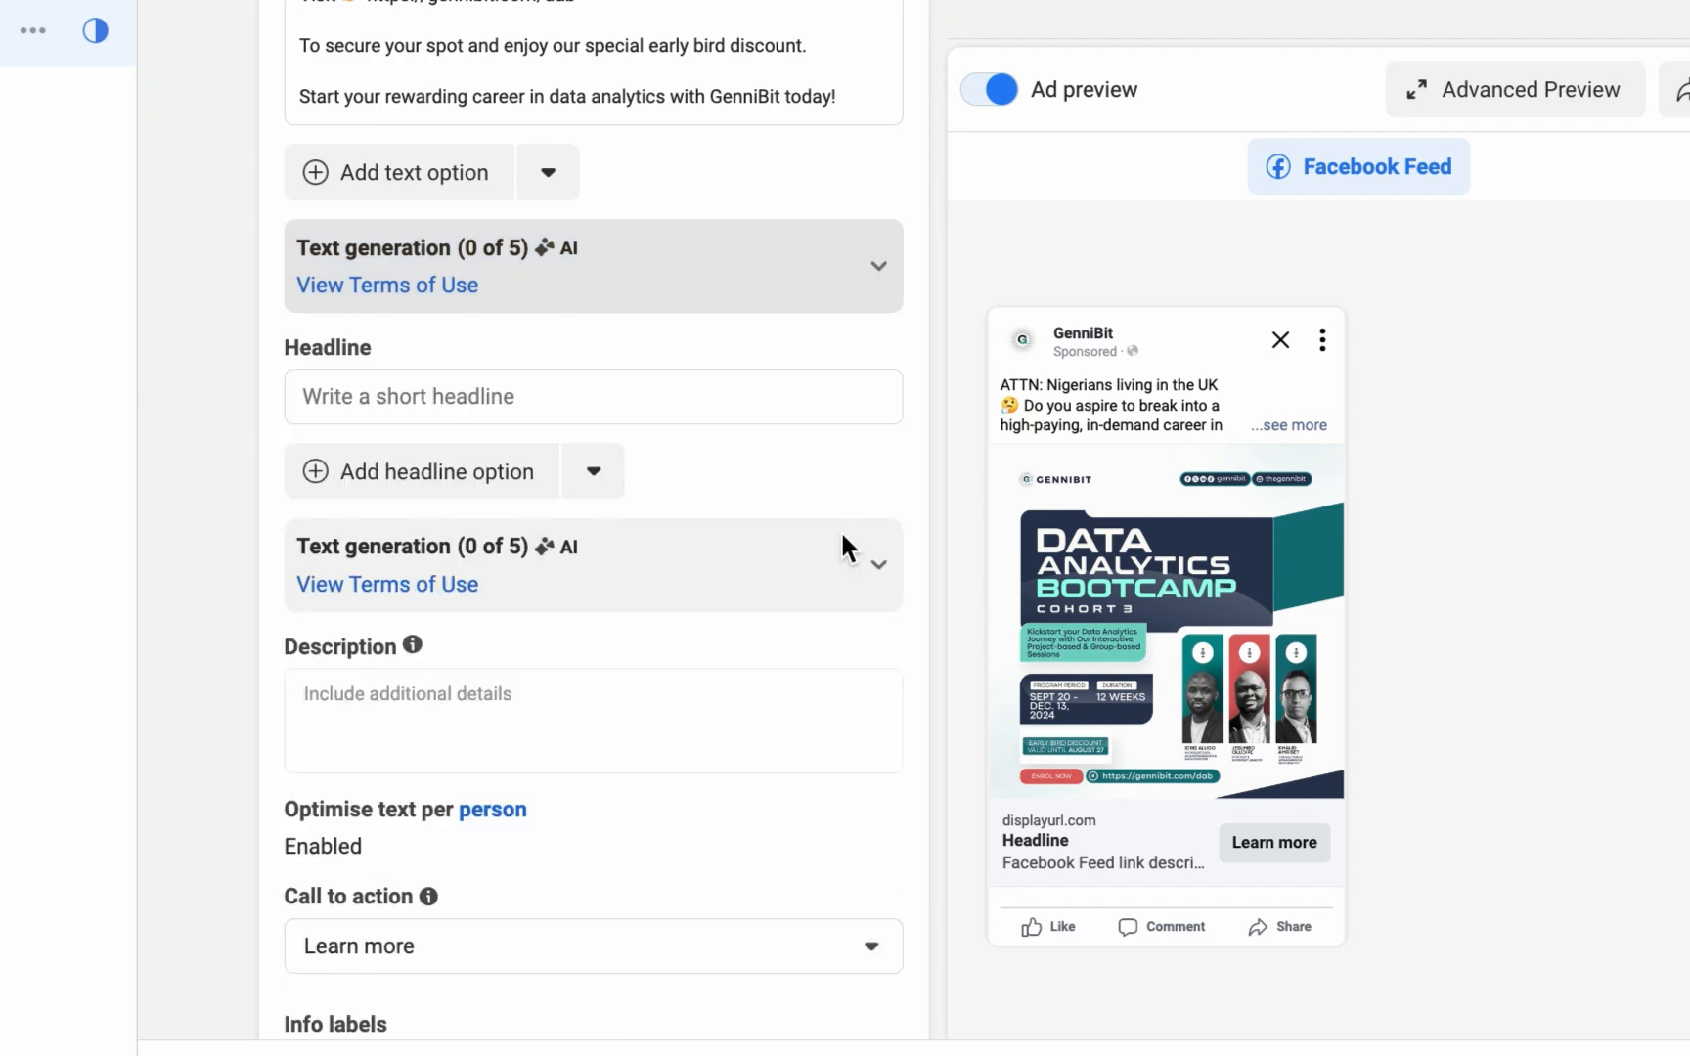
Set the ad headline to "Become a Job-ready Data Analyst in Just 12 Weeks".
{"action": "scroll", "coordinate": [837, 553], "scroll_direction": "down", "scroll_amount": 1}
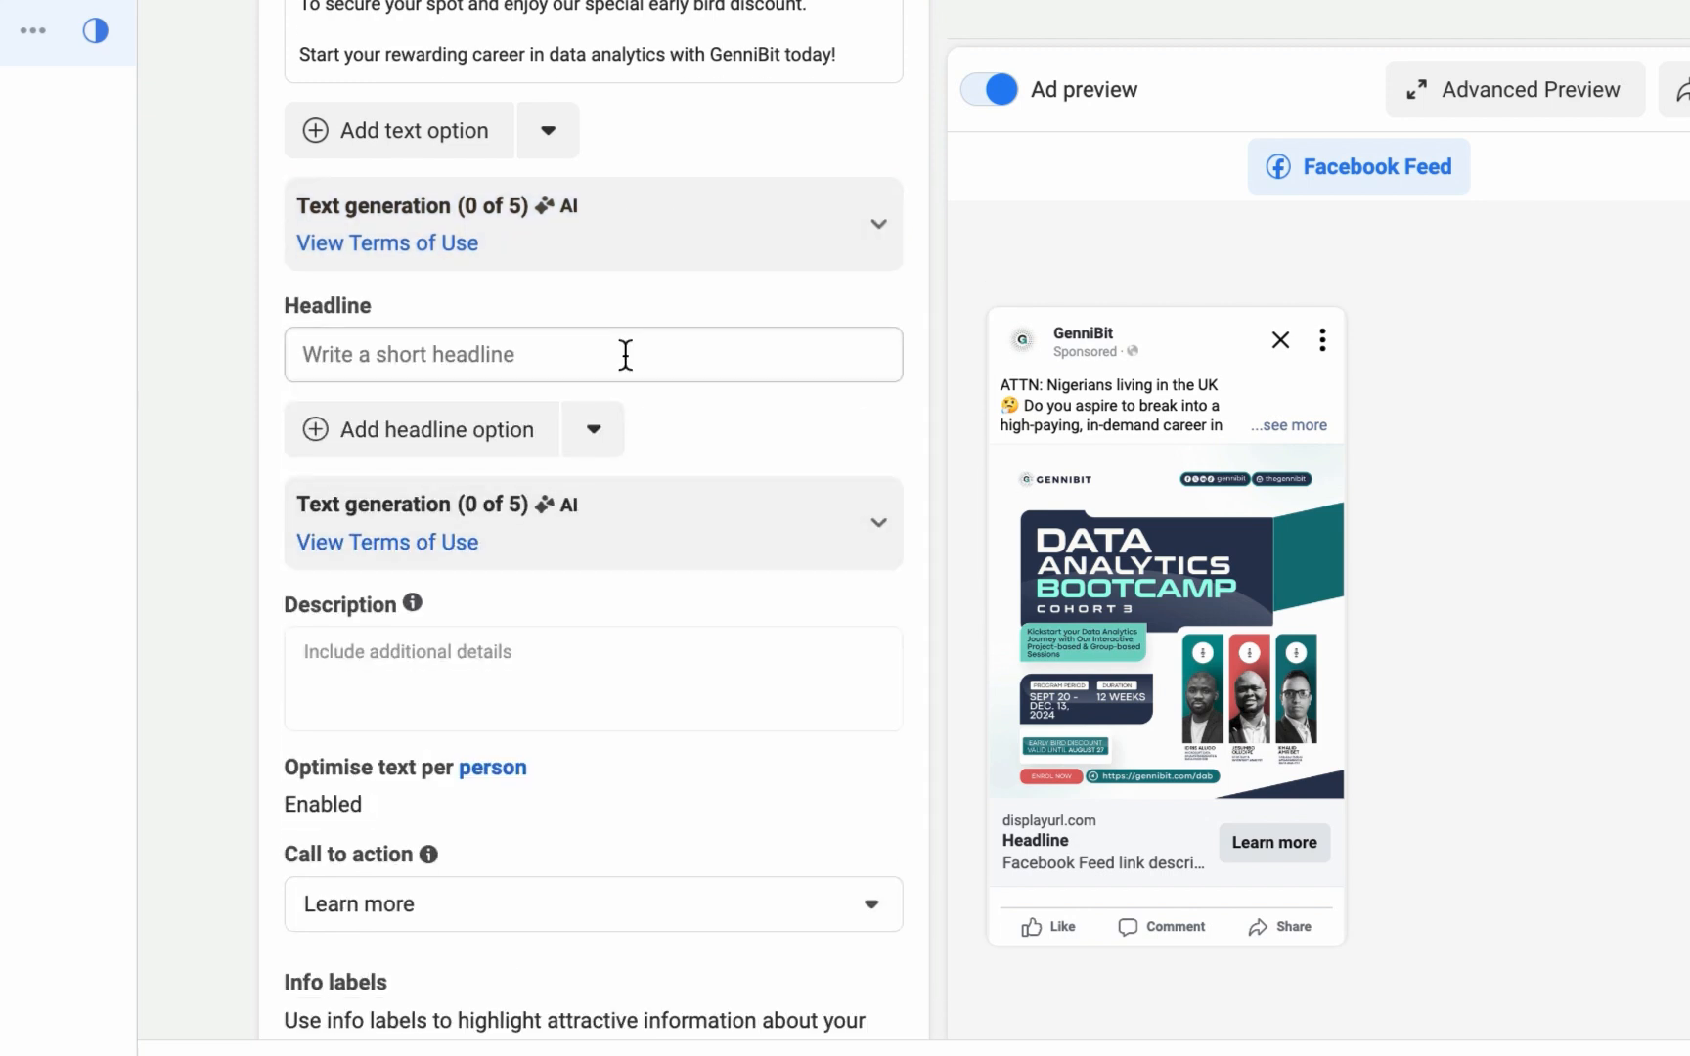
{"action": "left_click", "coordinate": [626, 354]}
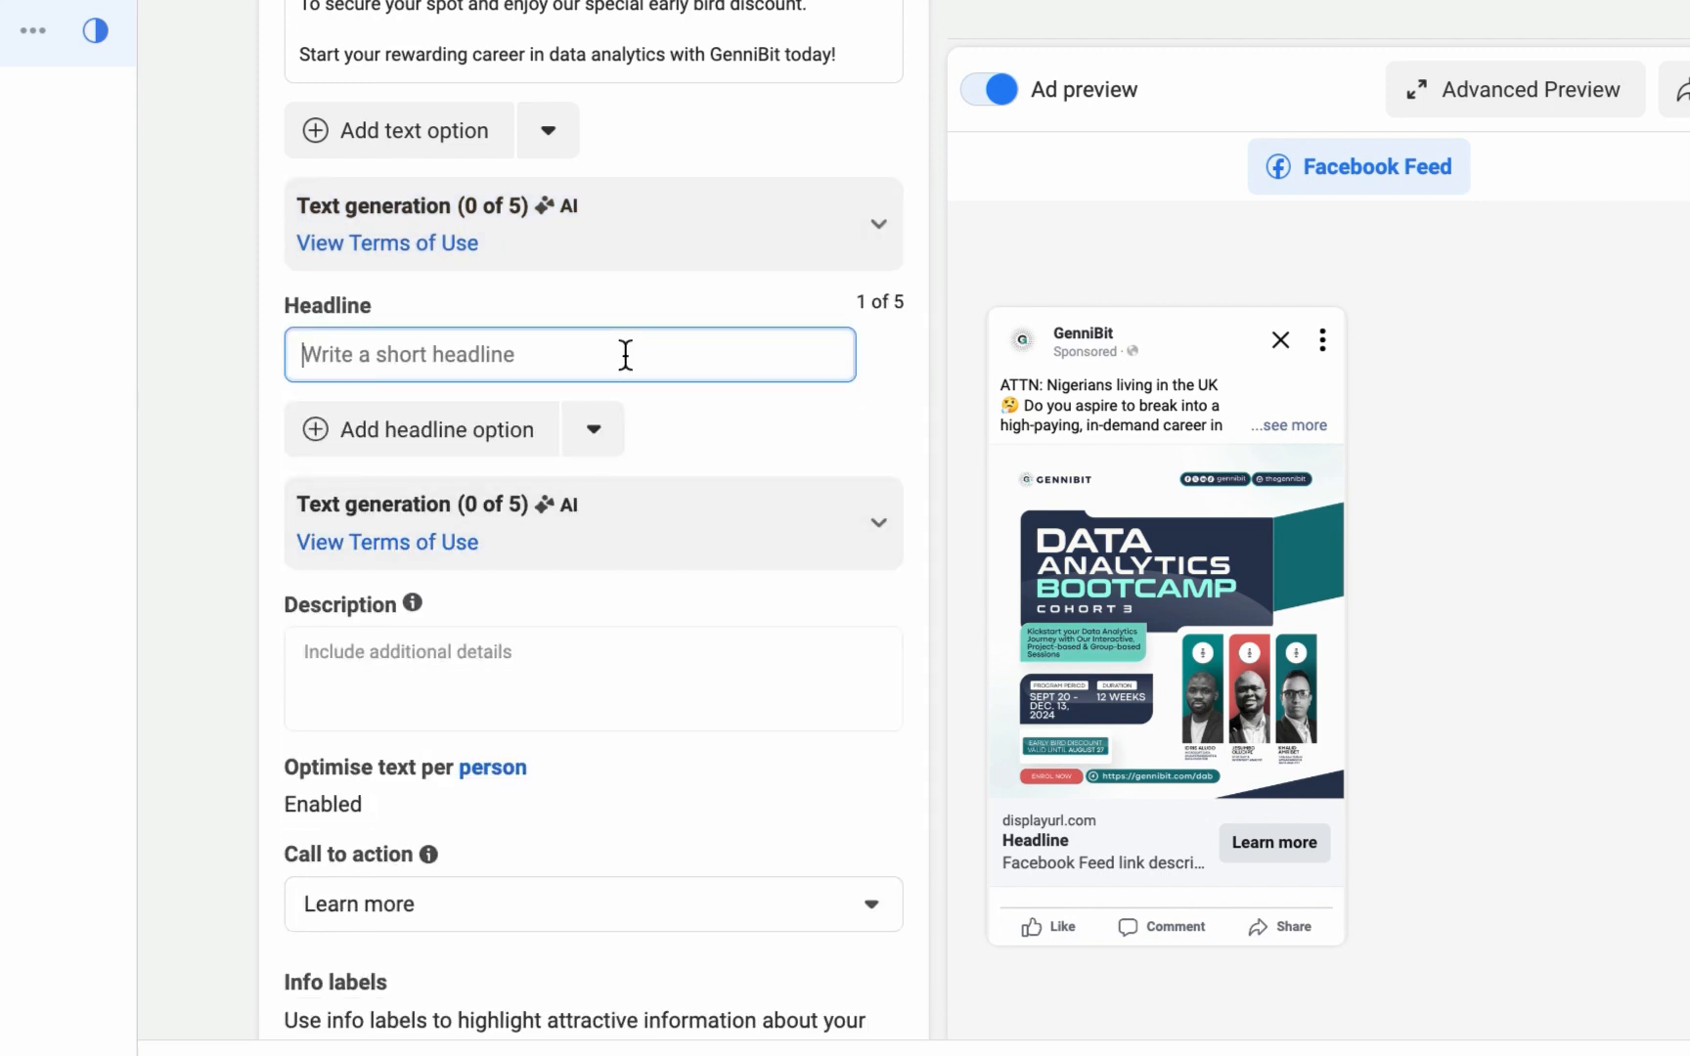
{"action": "type", "text": "Become a Job-ready Data Analyst in Just 12 Weeks"}
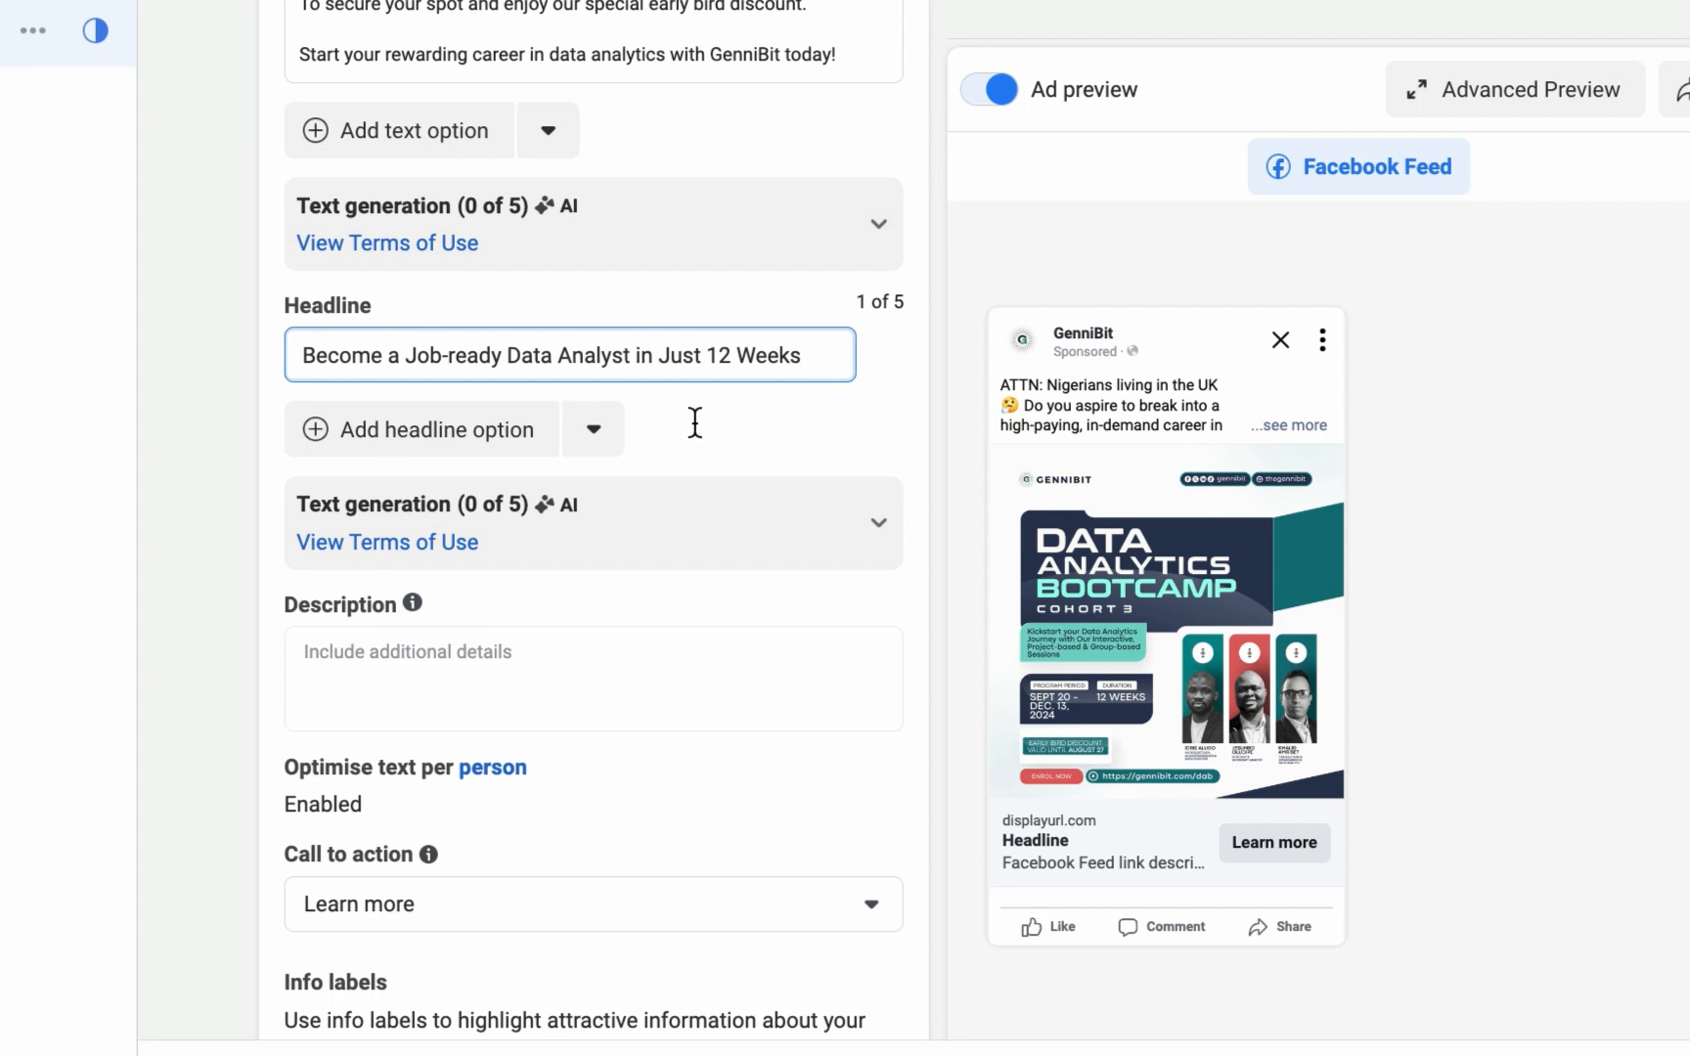
{"action": "left_click", "coordinate": [715, 462]}
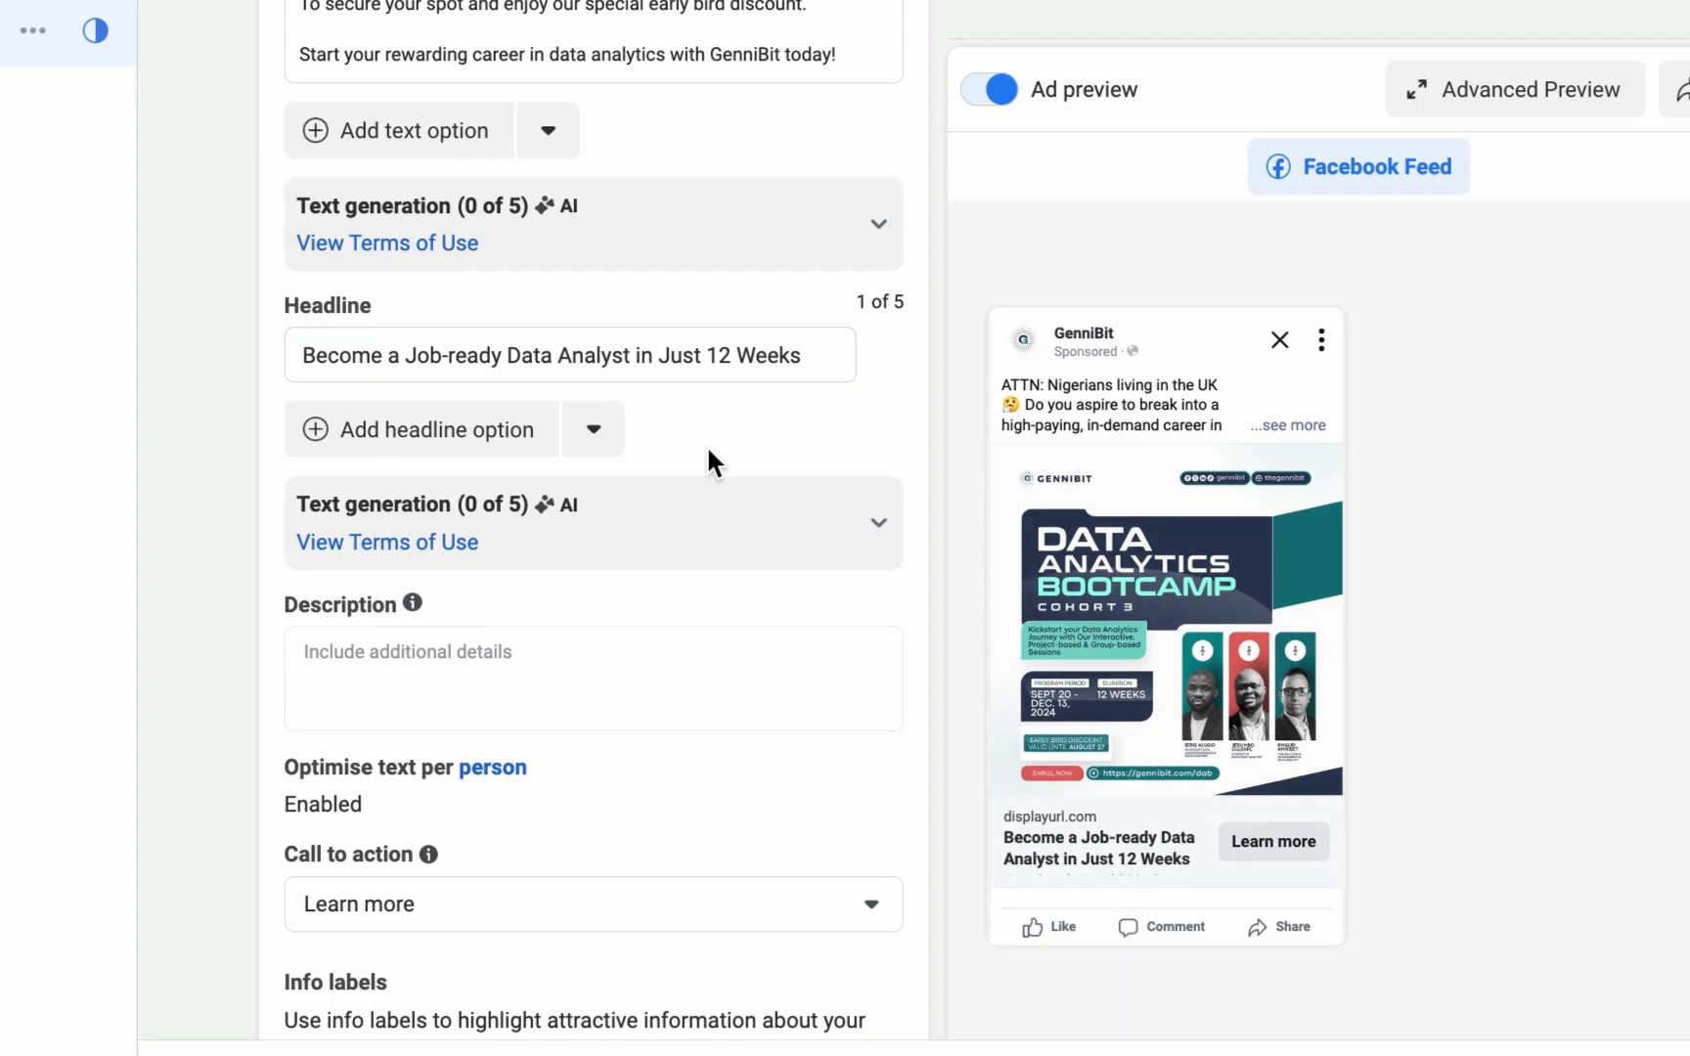
{"action": "scroll", "coordinate": [921, 404], "scroll_direction": "down", "scroll_amount": 2}
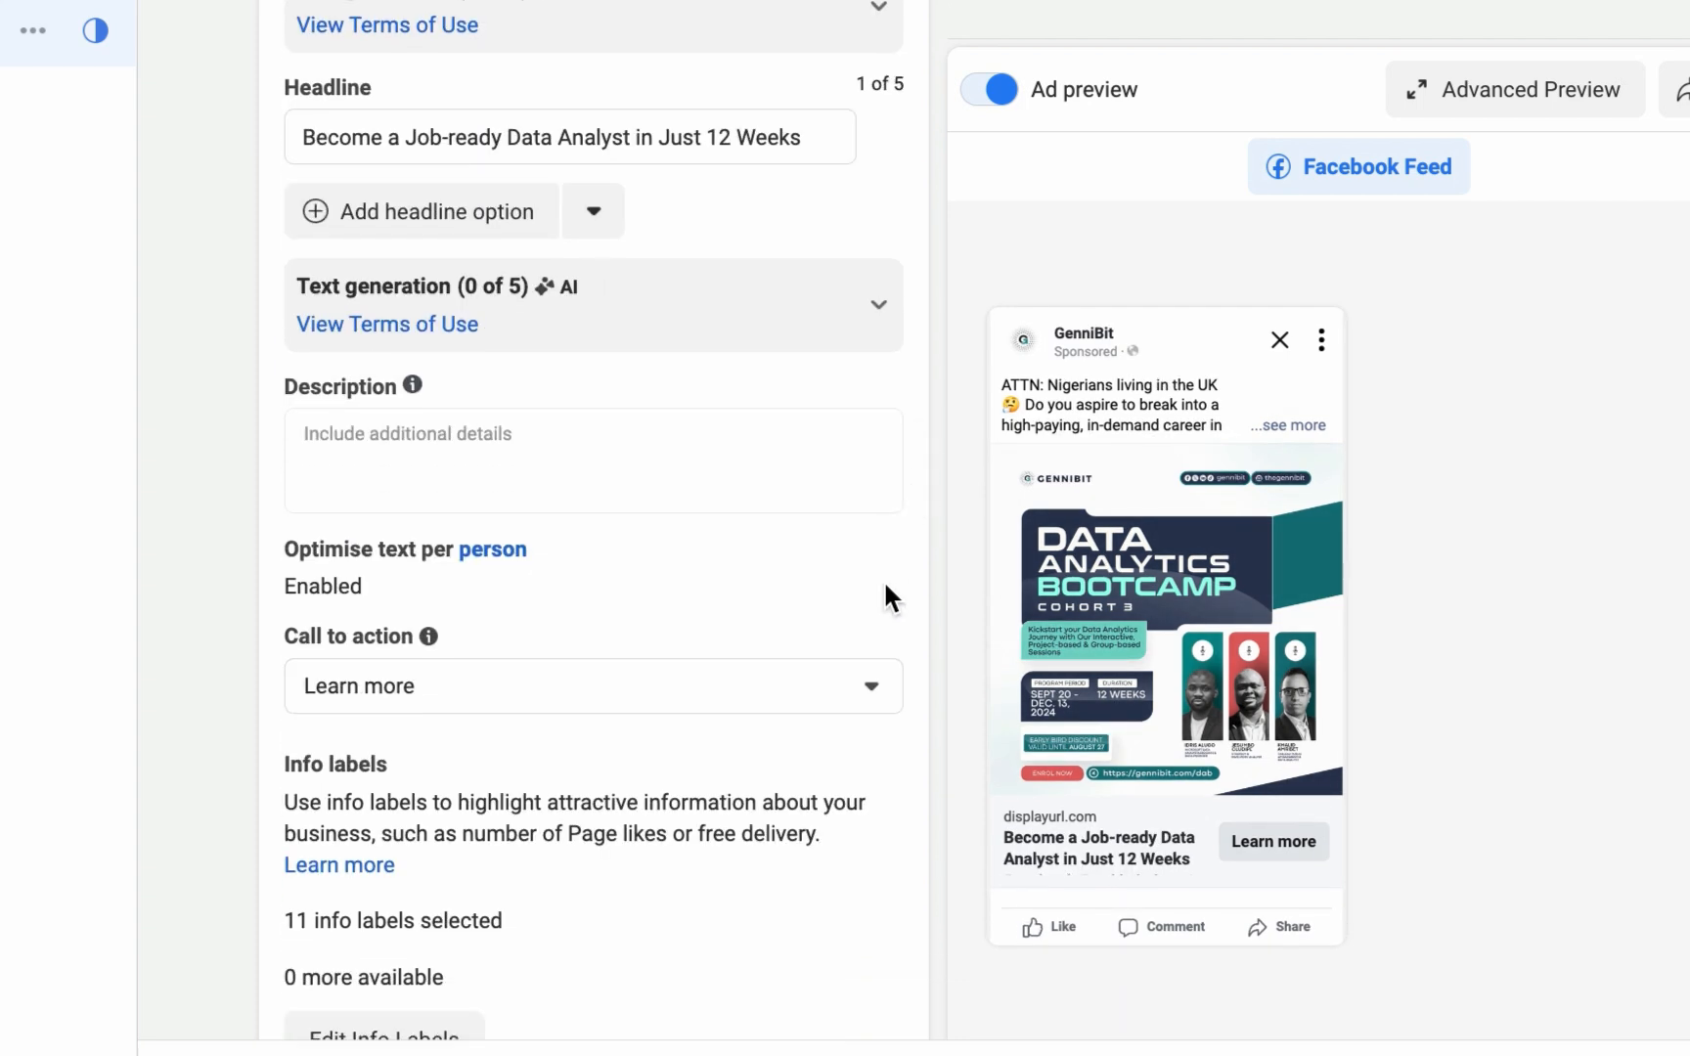
{"action": "scroll", "coordinate": [883, 580], "scroll_direction": "down", "scroll_amount": 1}
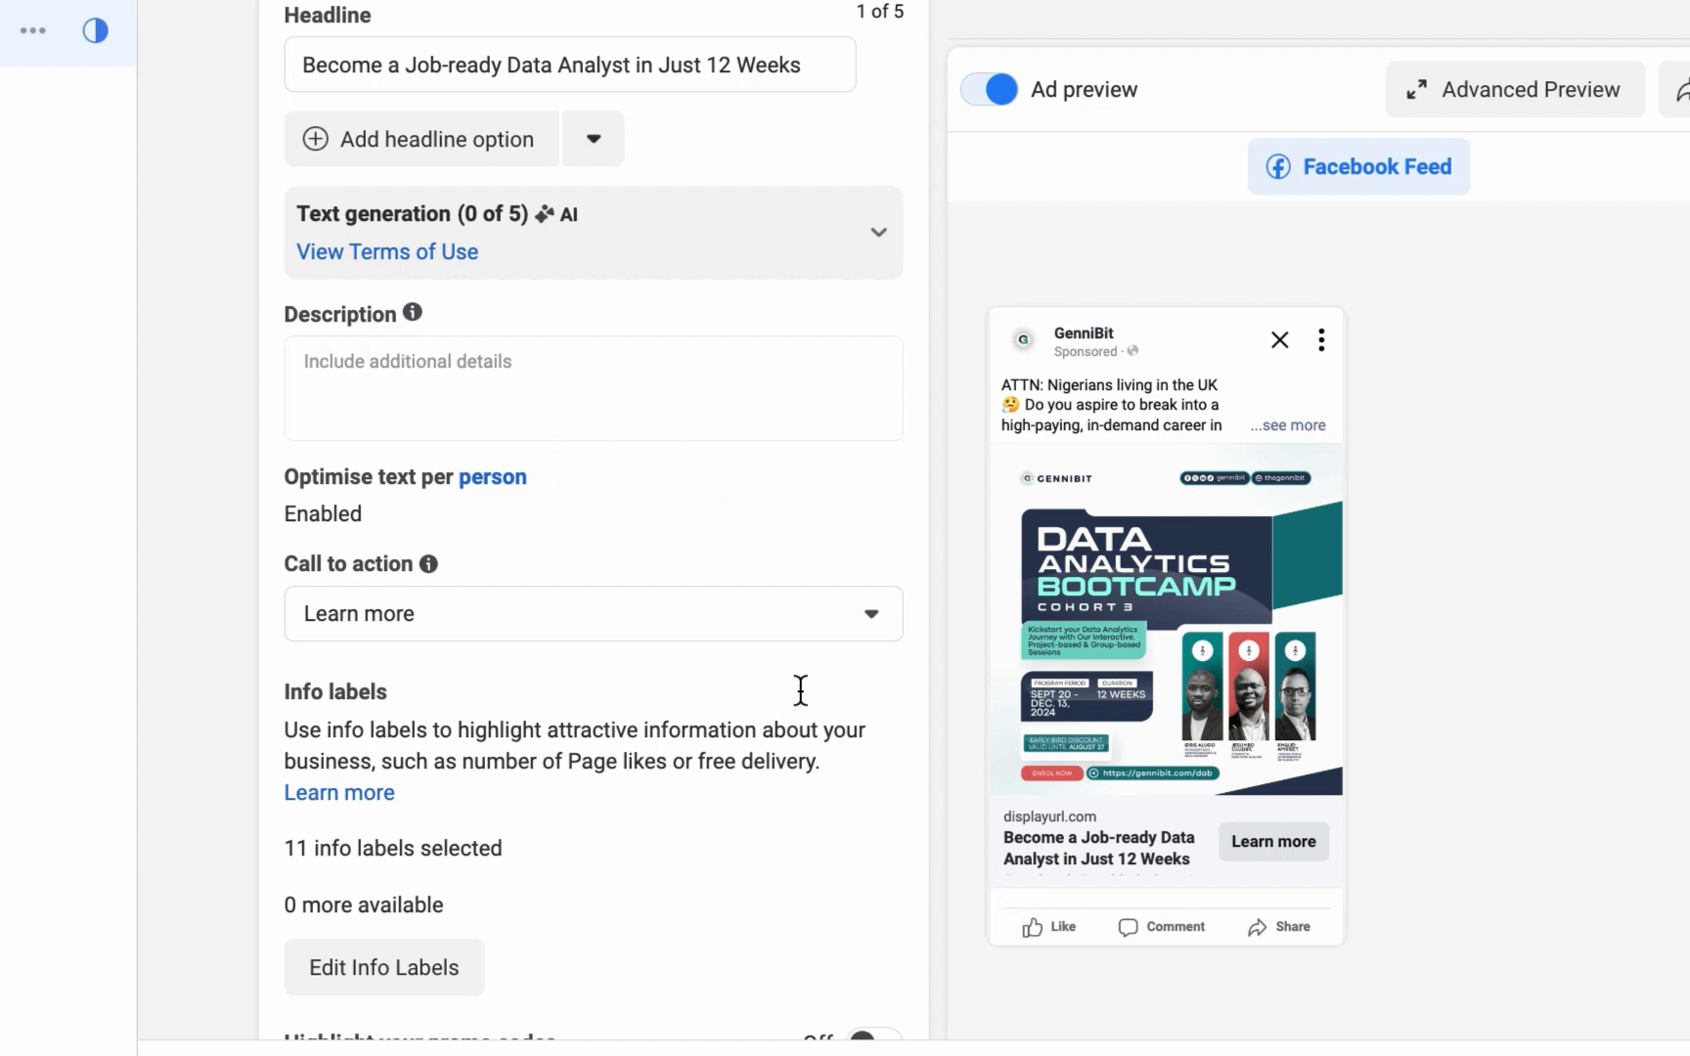
{"action": "scroll", "coordinate": [510, 448], "scroll_direction": "up", "scroll_amount": 10}
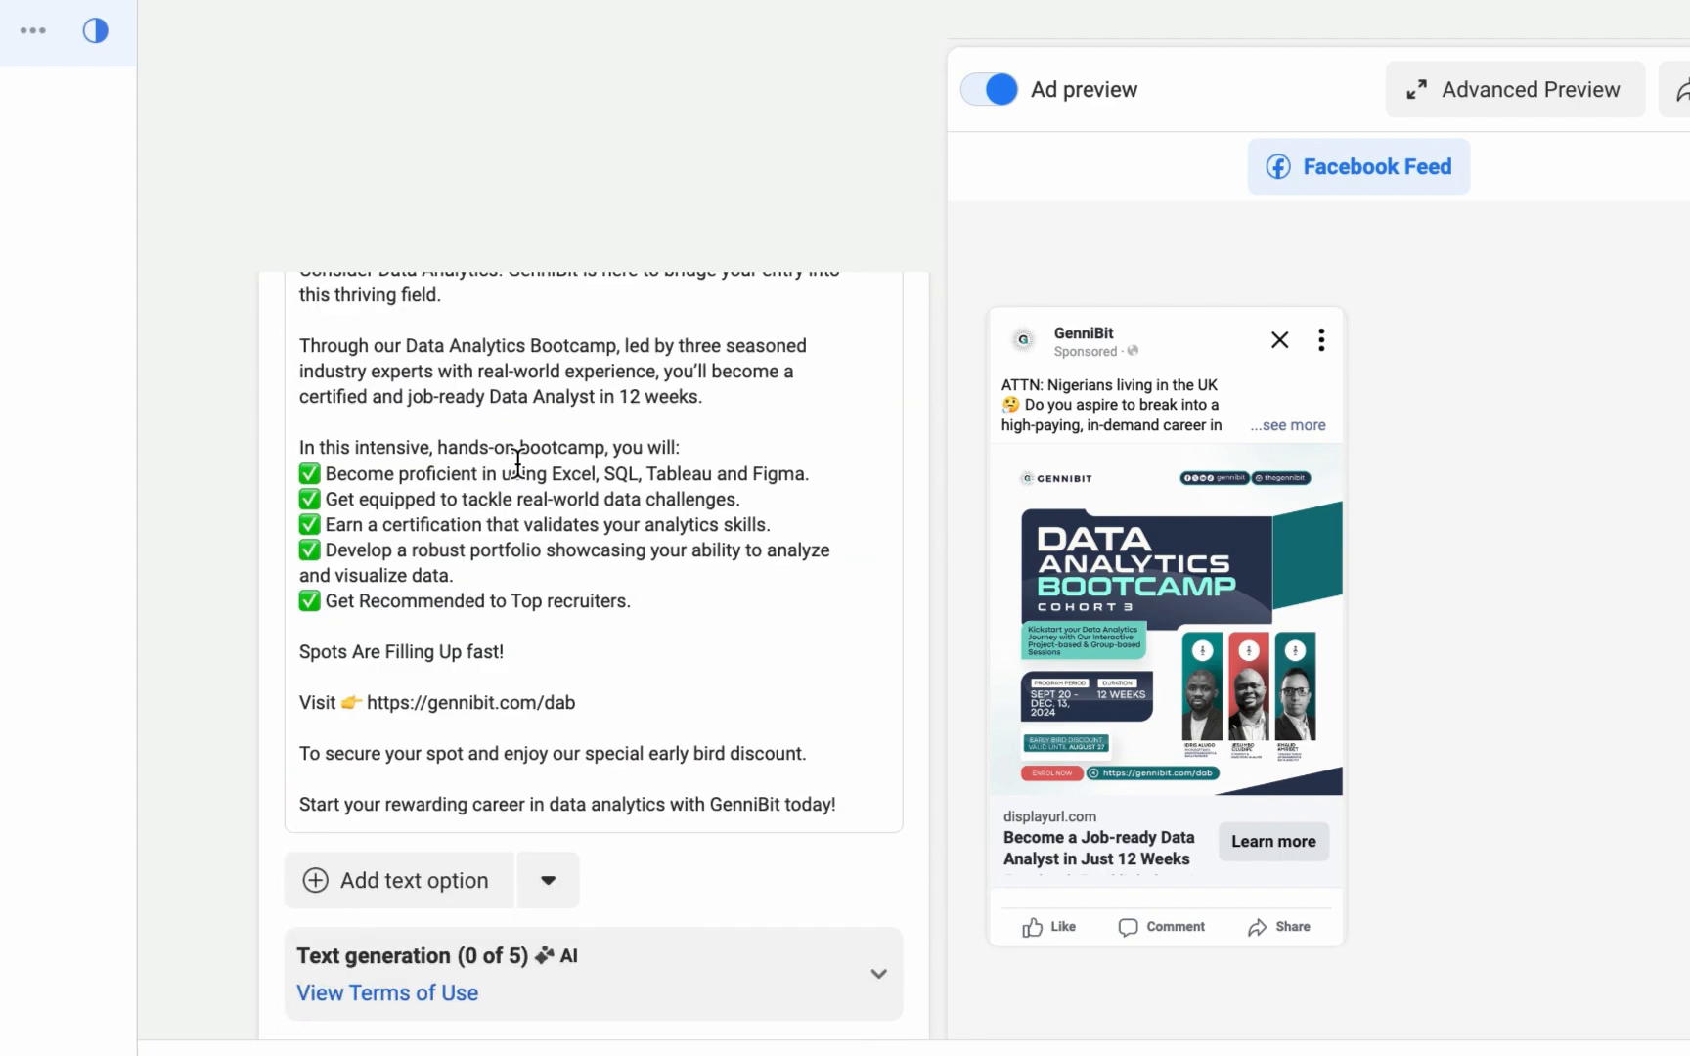
{"action": "left_click_drag", "start_coordinate": [368, 684], "coordinate": [615, 679]}
{"action": "key", "text": "super+c"}
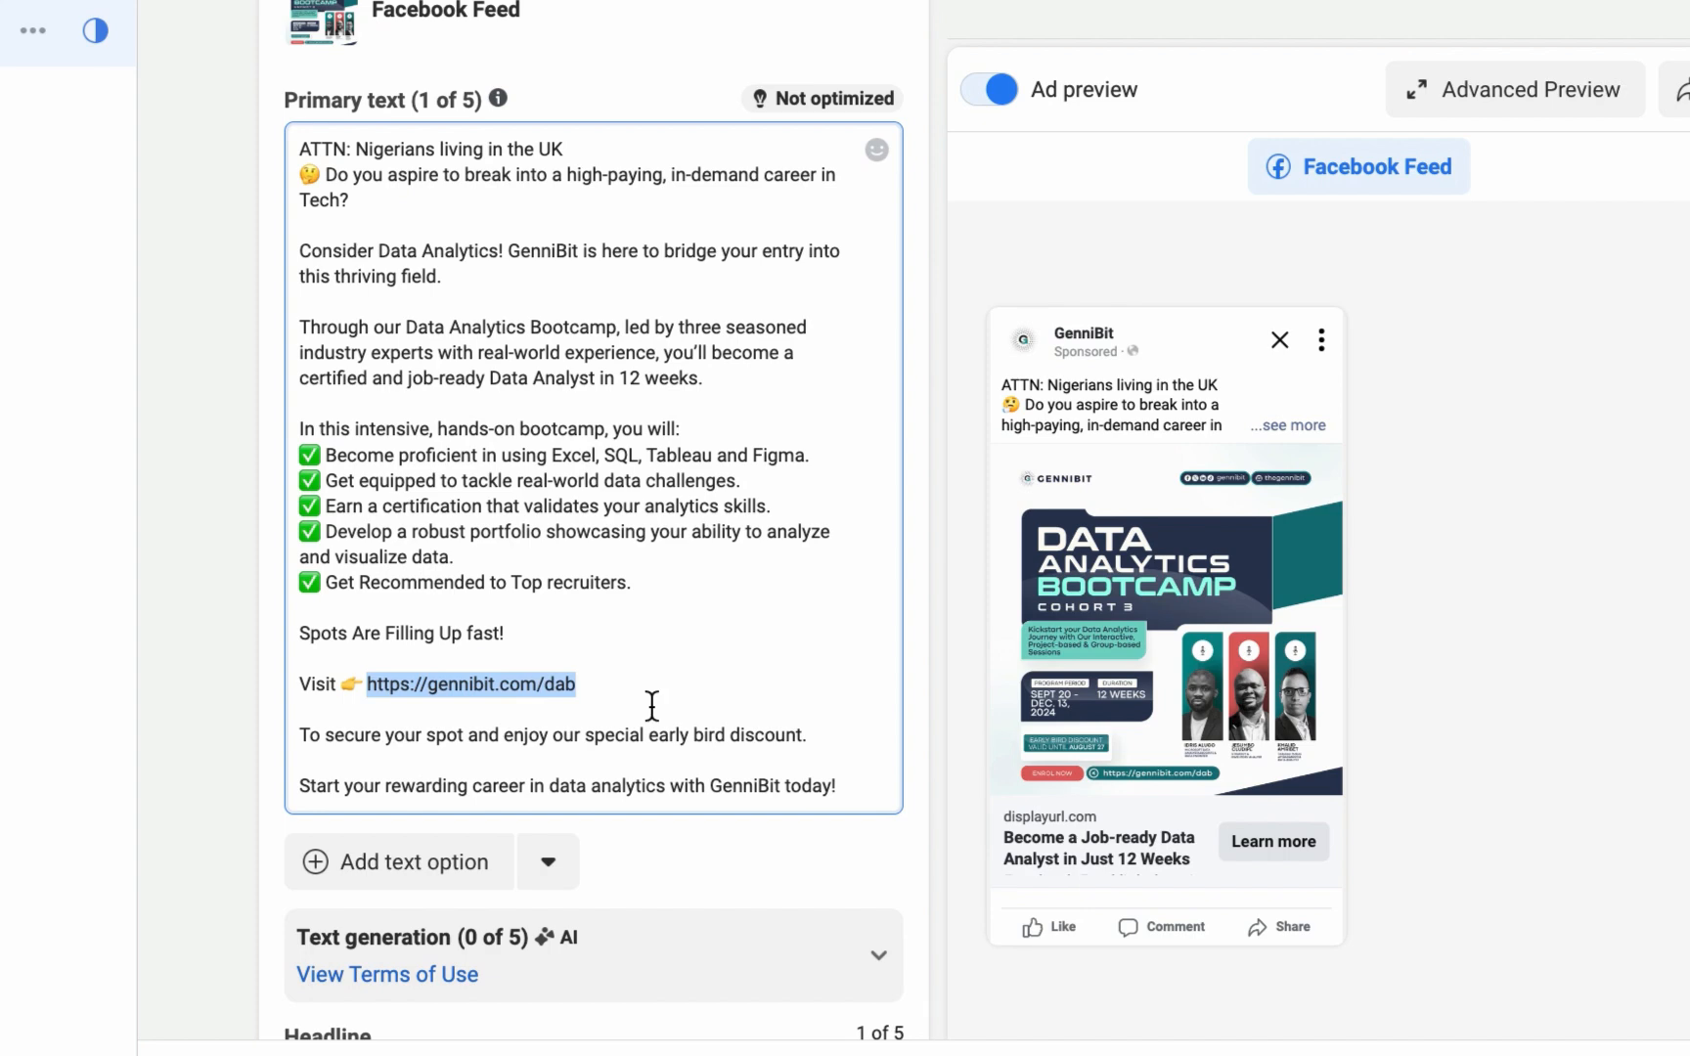
{"action": "left_click", "coordinate": [912, 714]}
{"action": "scroll", "coordinate": [912, 712], "scroll_direction": "down", "scroll_amount": 10}
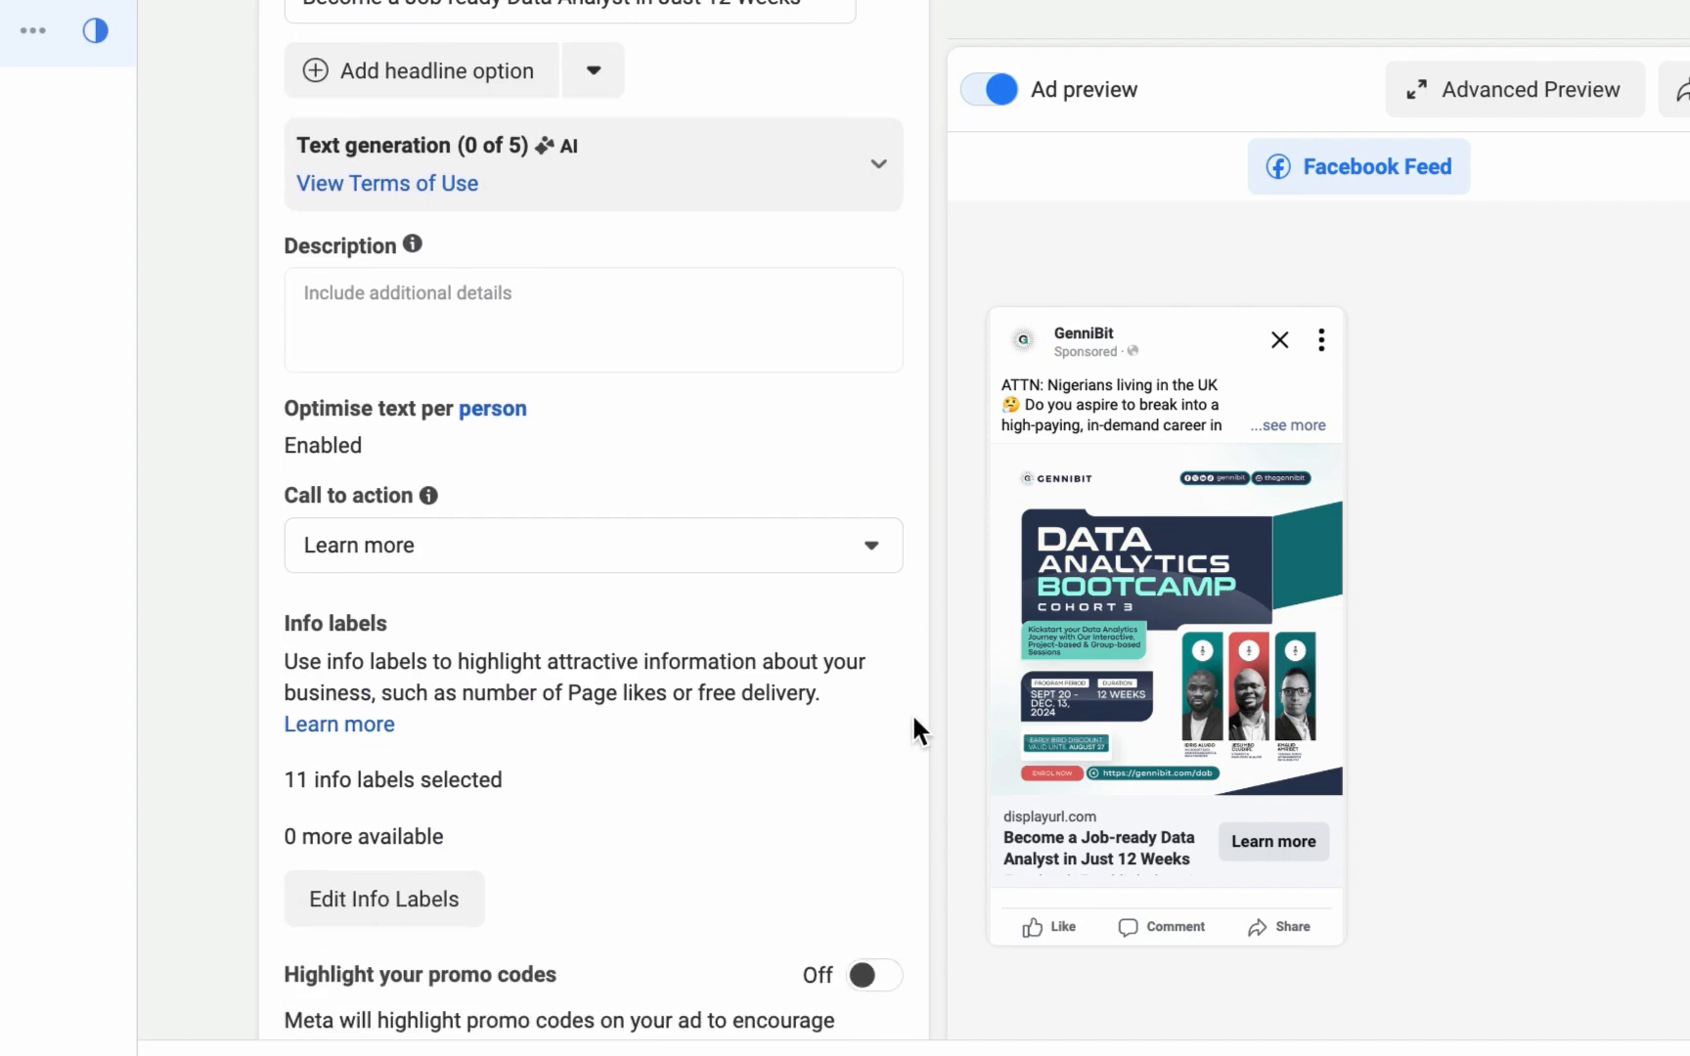
{"action": "scroll", "coordinate": [665, 733], "scroll_direction": "up", "scroll_amount": 4}
{"action": "scroll", "coordinate": [668, 724], "scroll_direction": "up", "scroll_amount": 4}
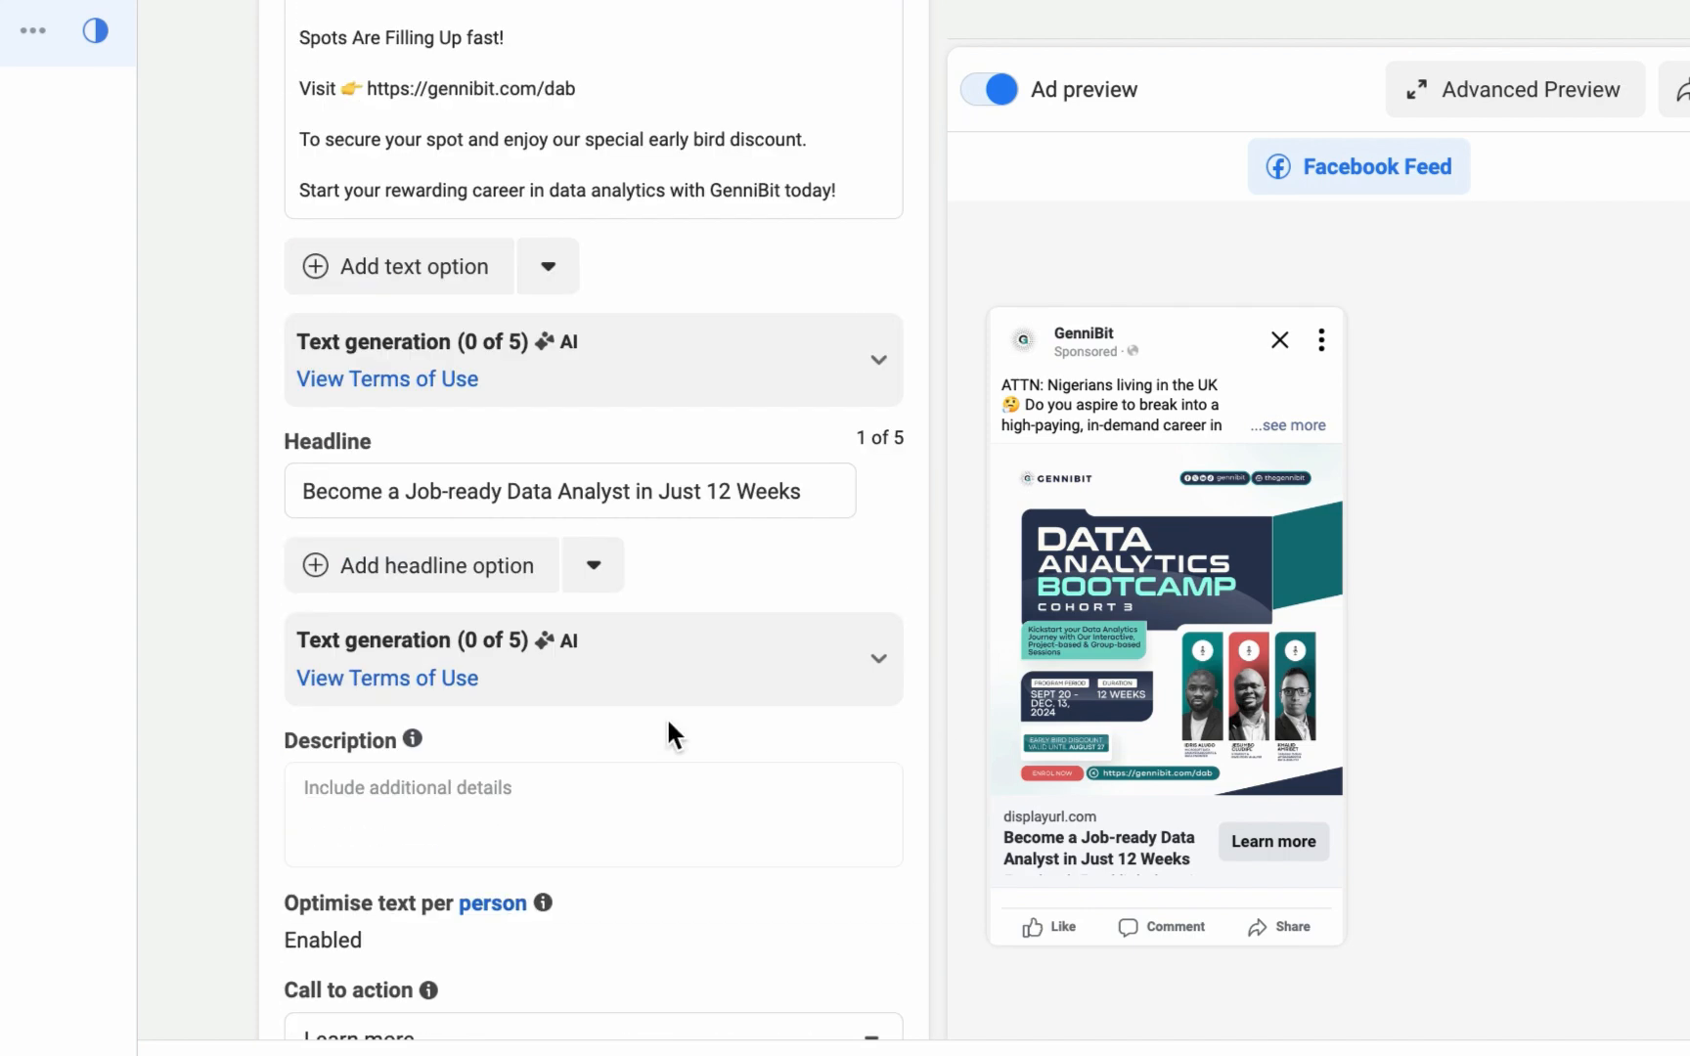
{"action": "scroll", "coordinate": [668, 719], "scroll_direction": "down", "scroll_amount": 7}
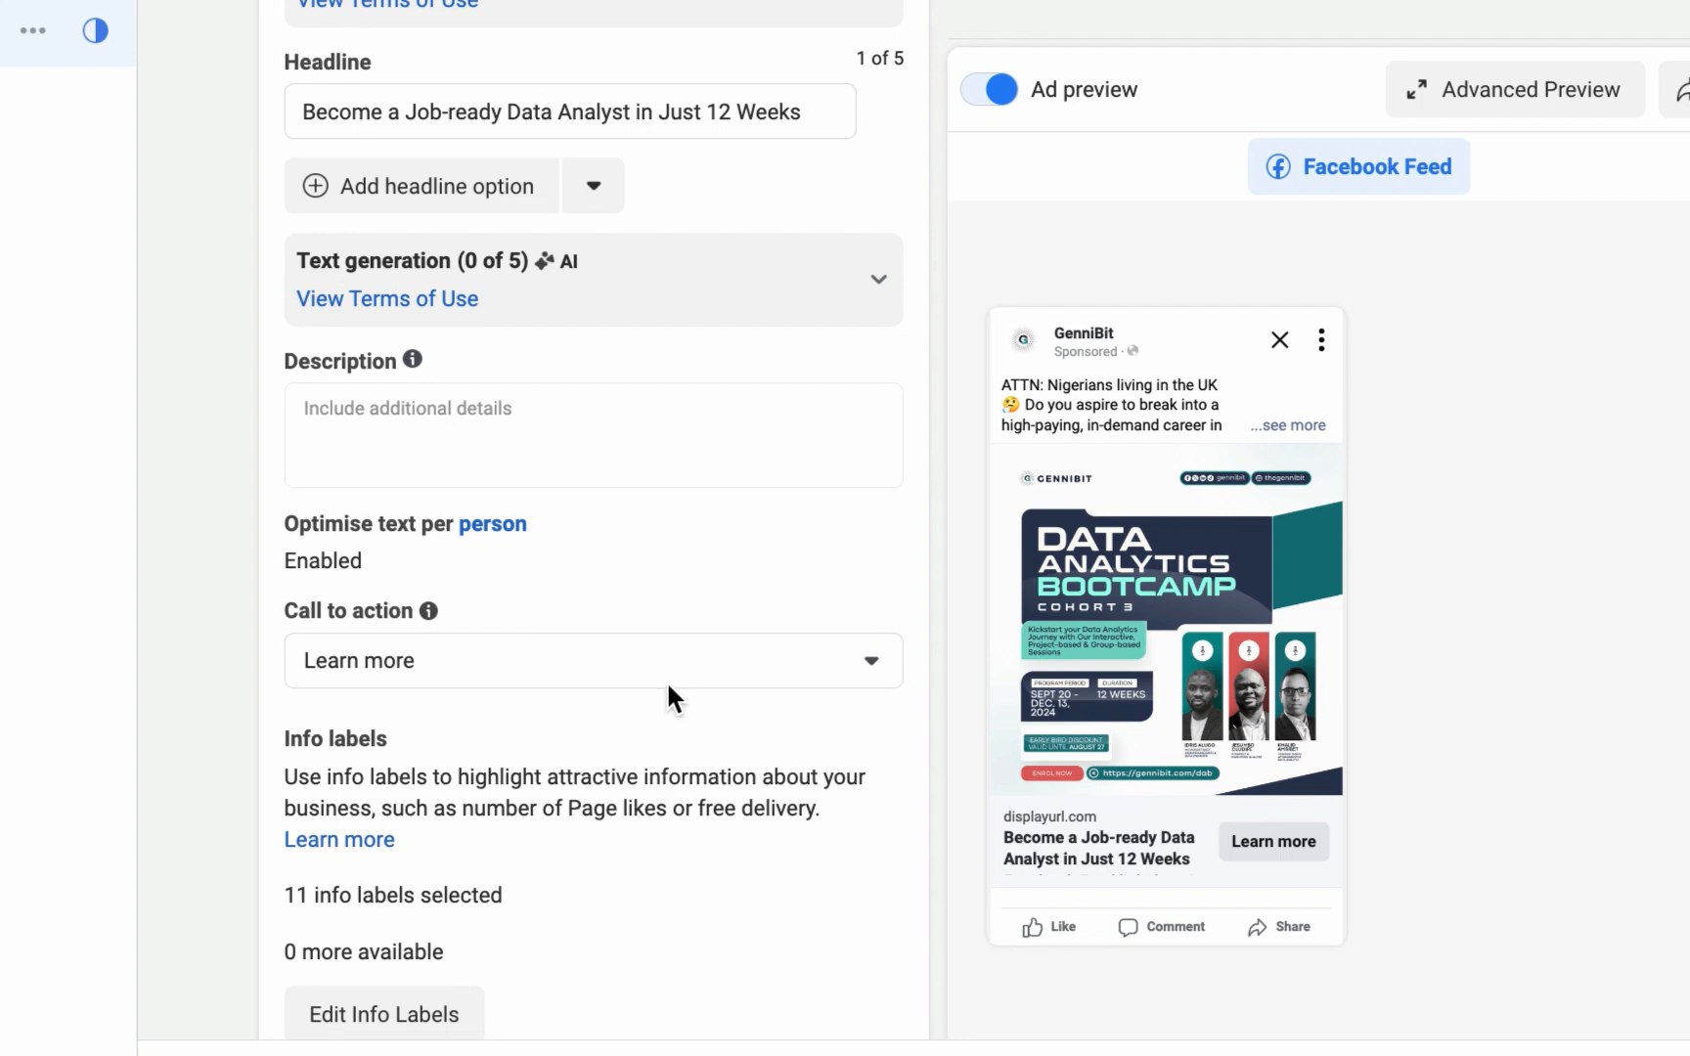
{"action": "scroll", "coordinate": [665, 685], "scroll_direction": "down", "scroll_amount": 10}
{"action": "left_click", "coordinate": [596, 504]}
{"action": "key", "text": "super+v"}
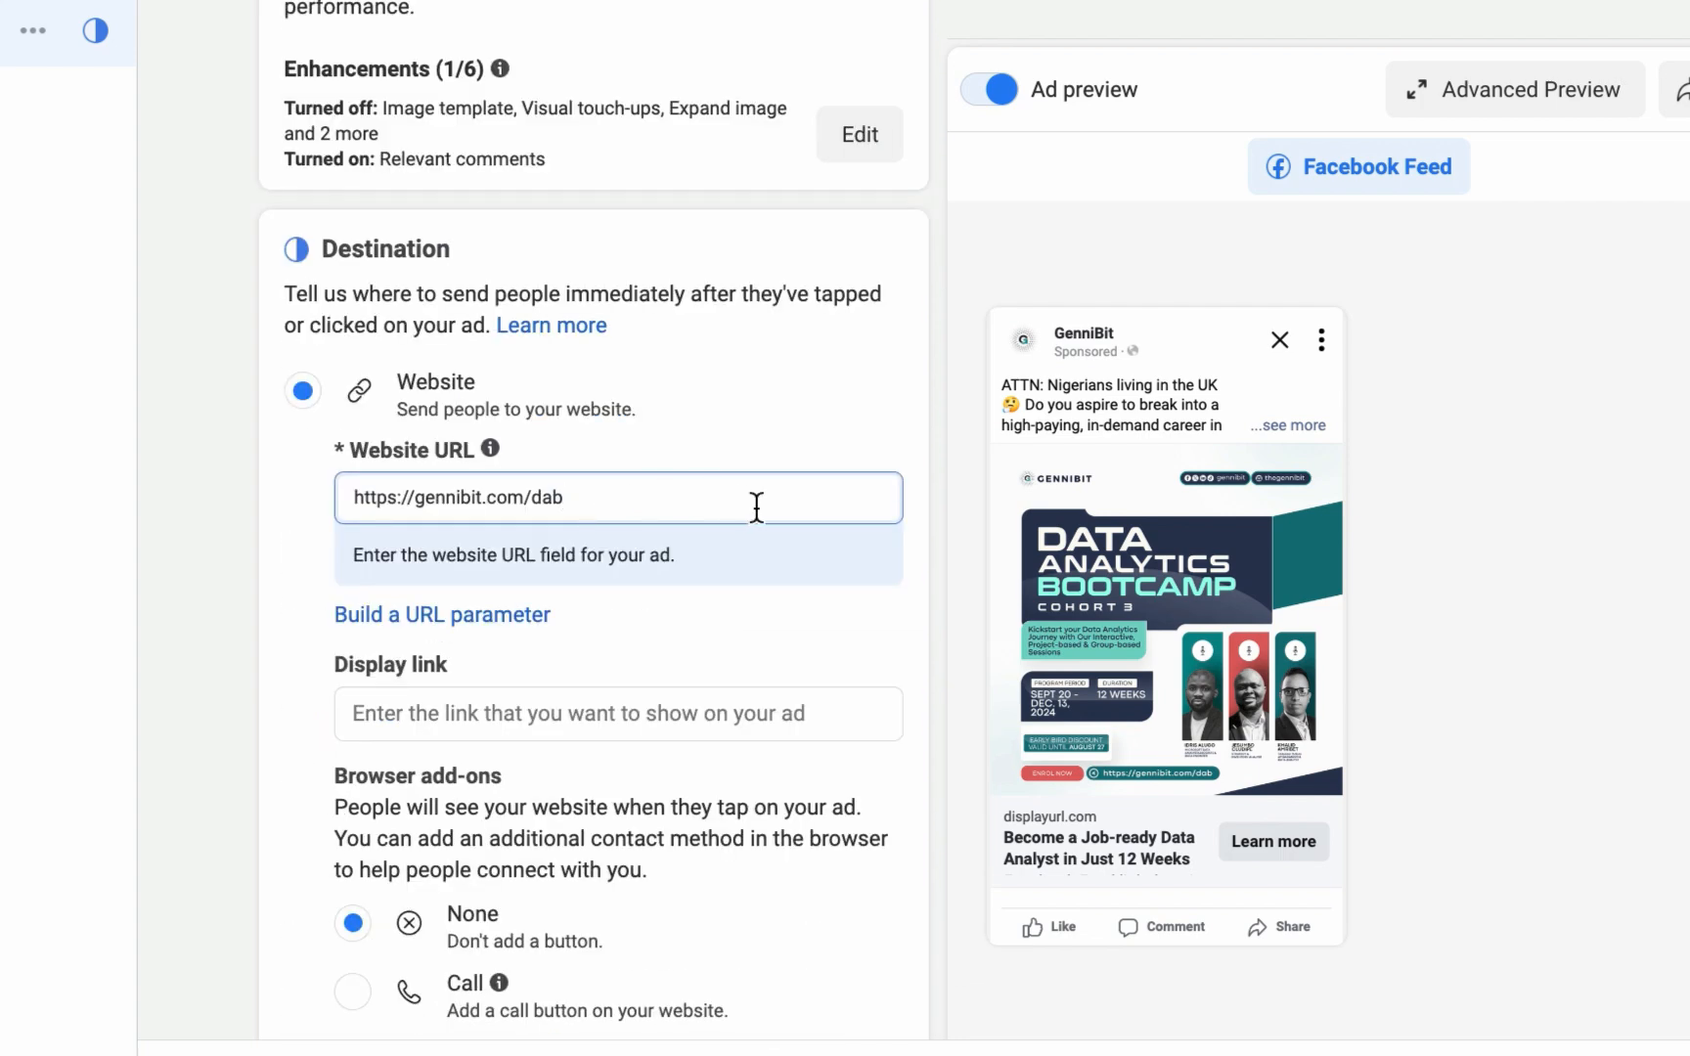
Change the ad's call to action to Sign up.
{"action": "scroll", "coordinate": [320, 649], "scroll_direction": "up", "scroll_amount": 10}
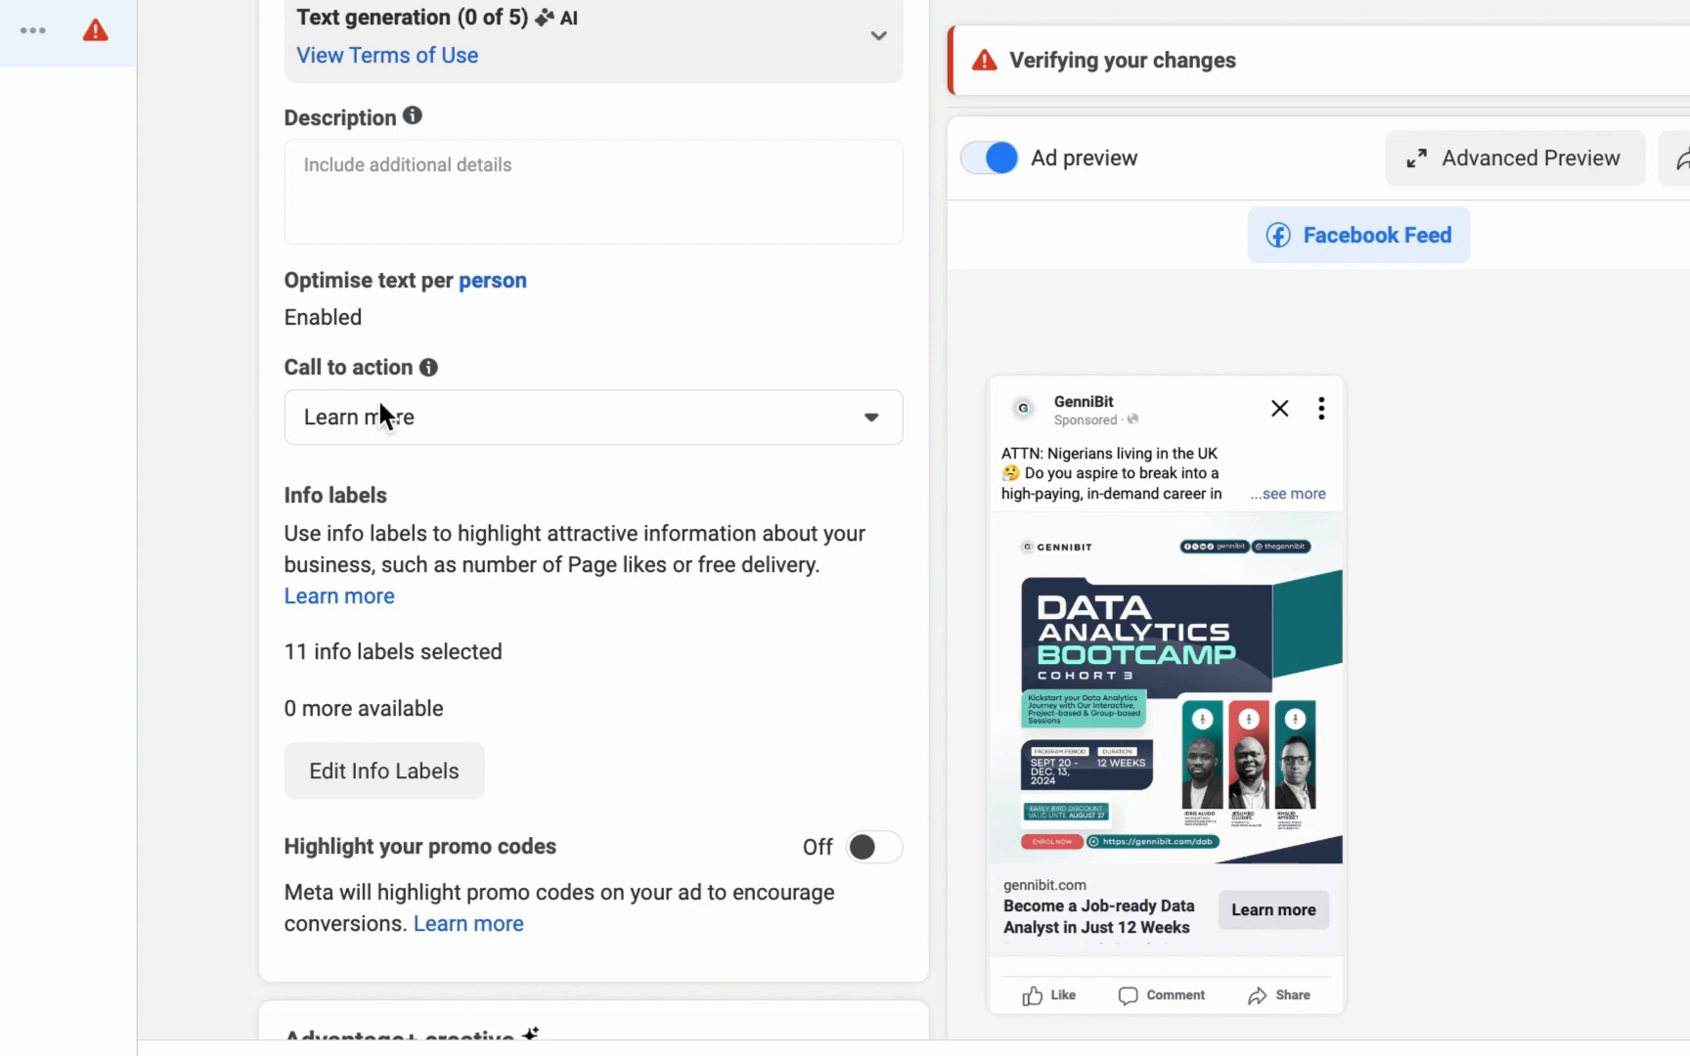
{"action": "left_click", "coordinate": [381, 410]}
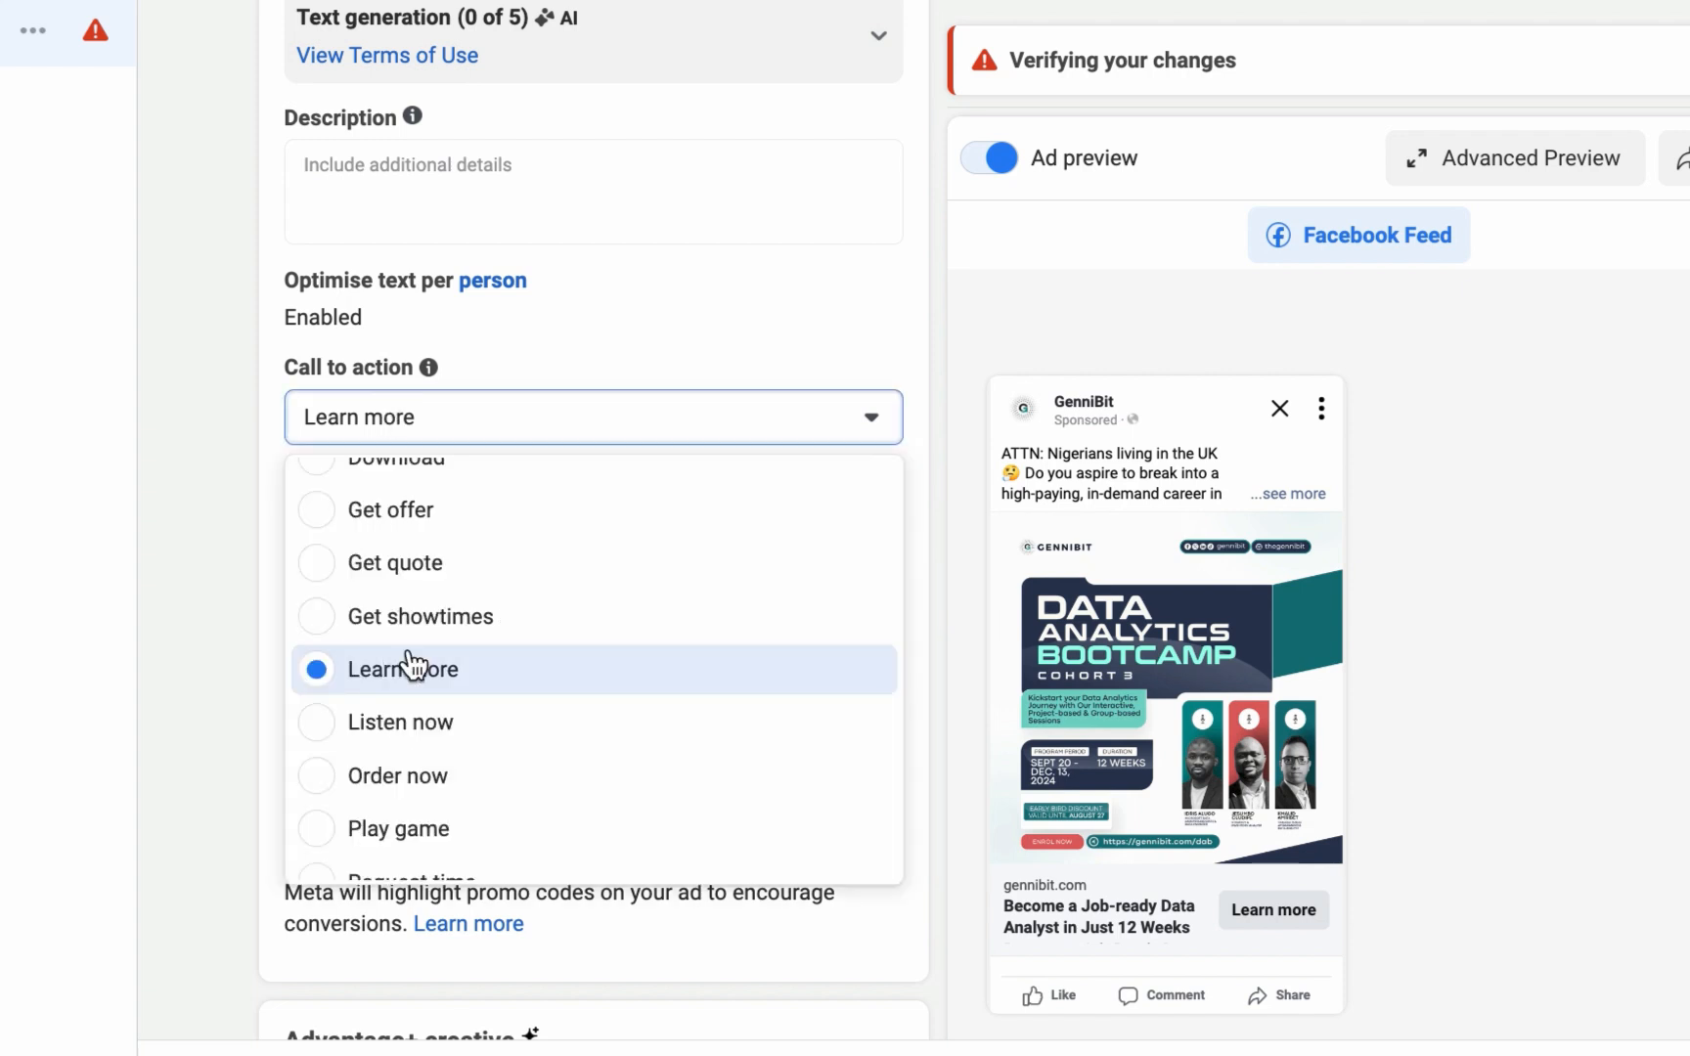
{"action": "scroll", "coordinate": [411, 722], "scroll_direction": "up", "scroll_amount": 5}
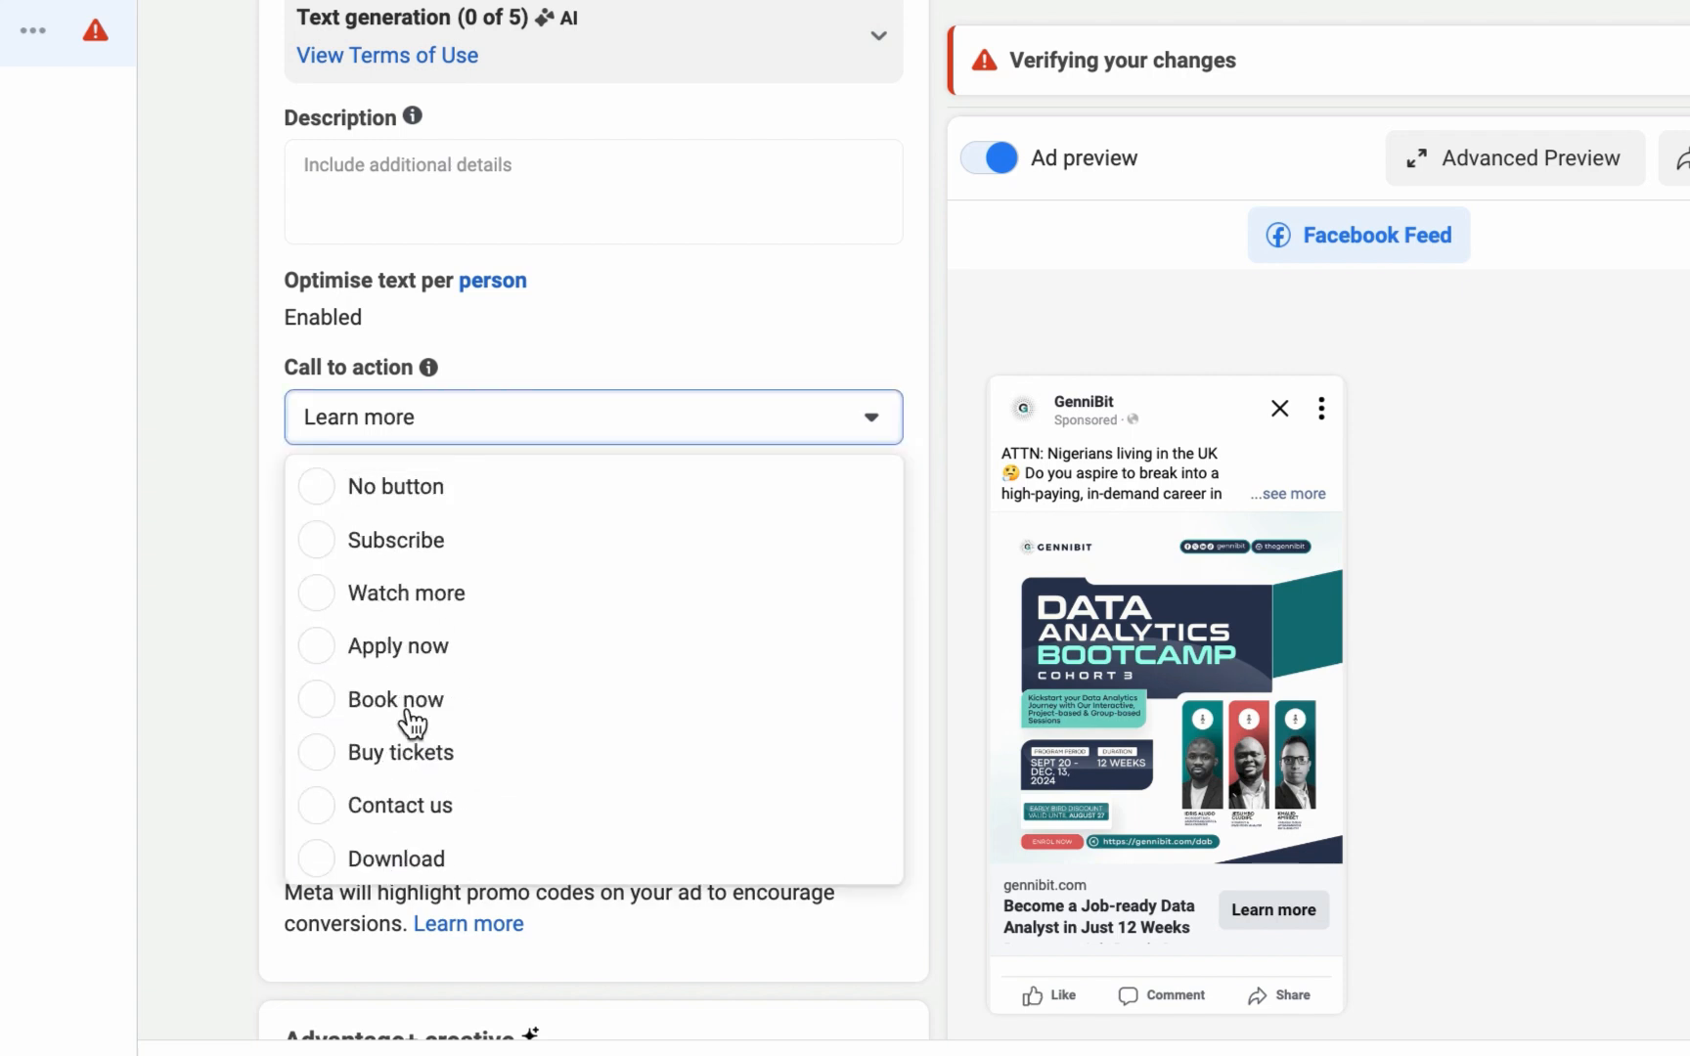
{"action": "scroll", "coordinate": [411, 722], "scroll_direction": "down", "scroll_amount": 5}
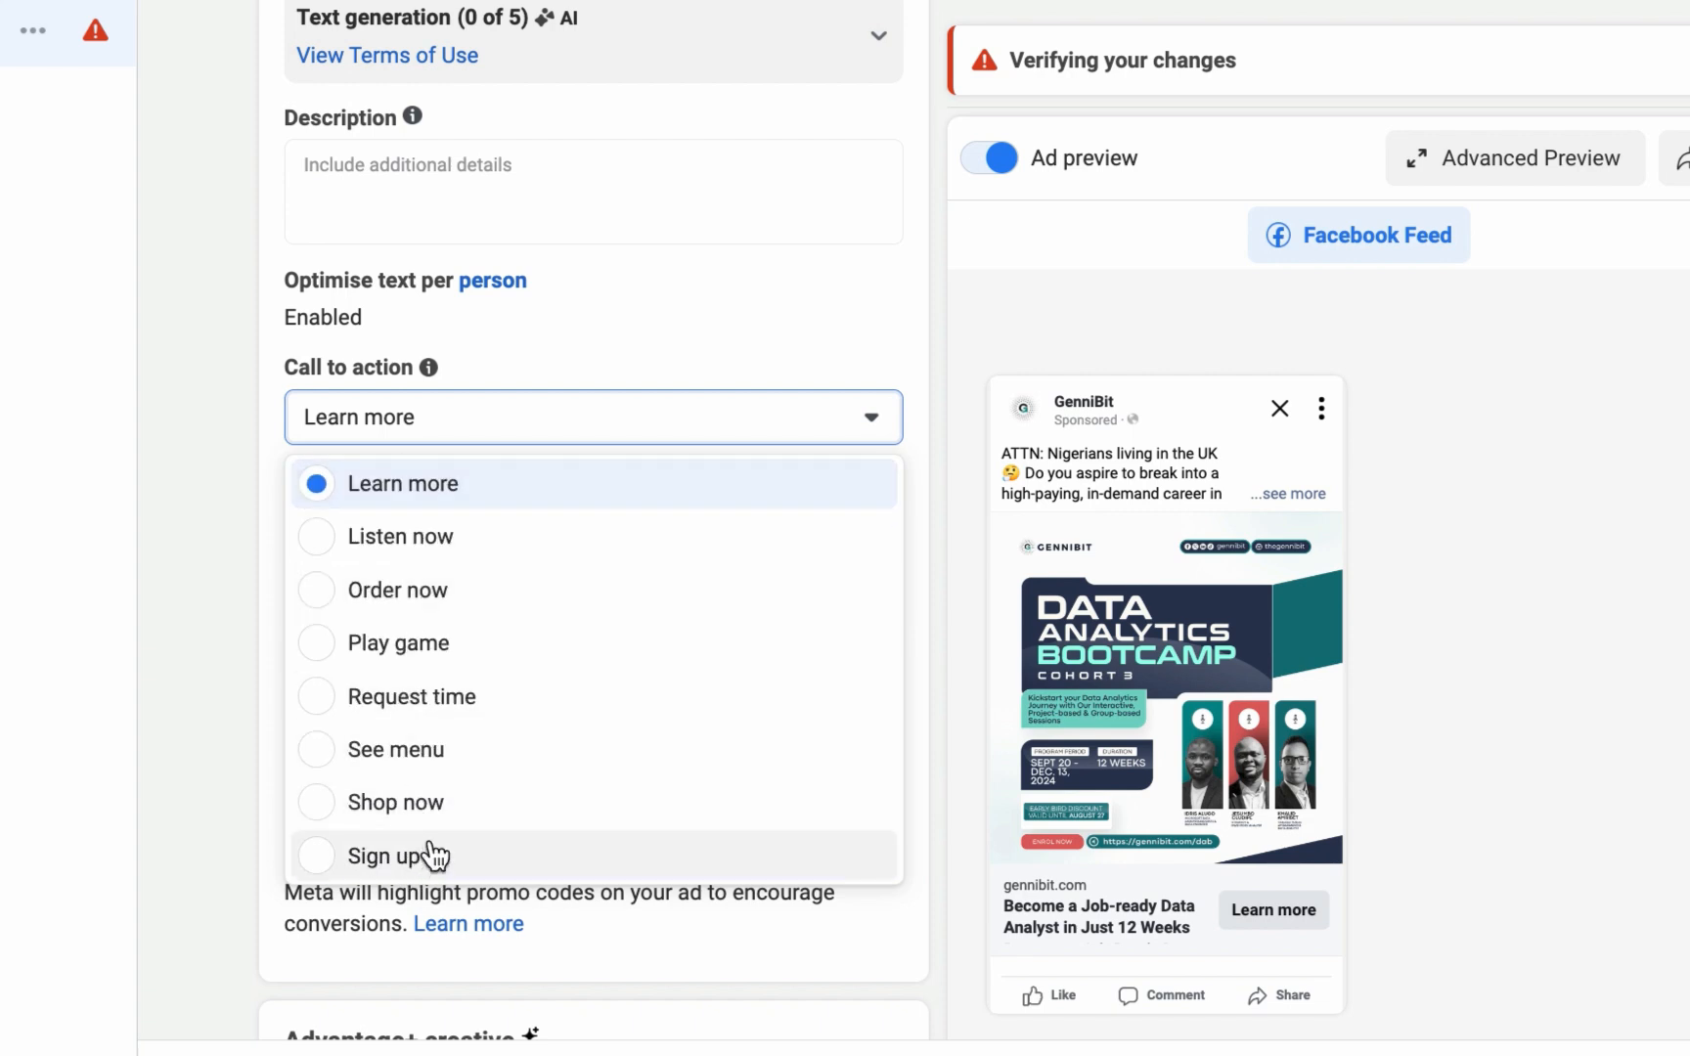
{"action": "left_click", "coordinate": [431, 856]}
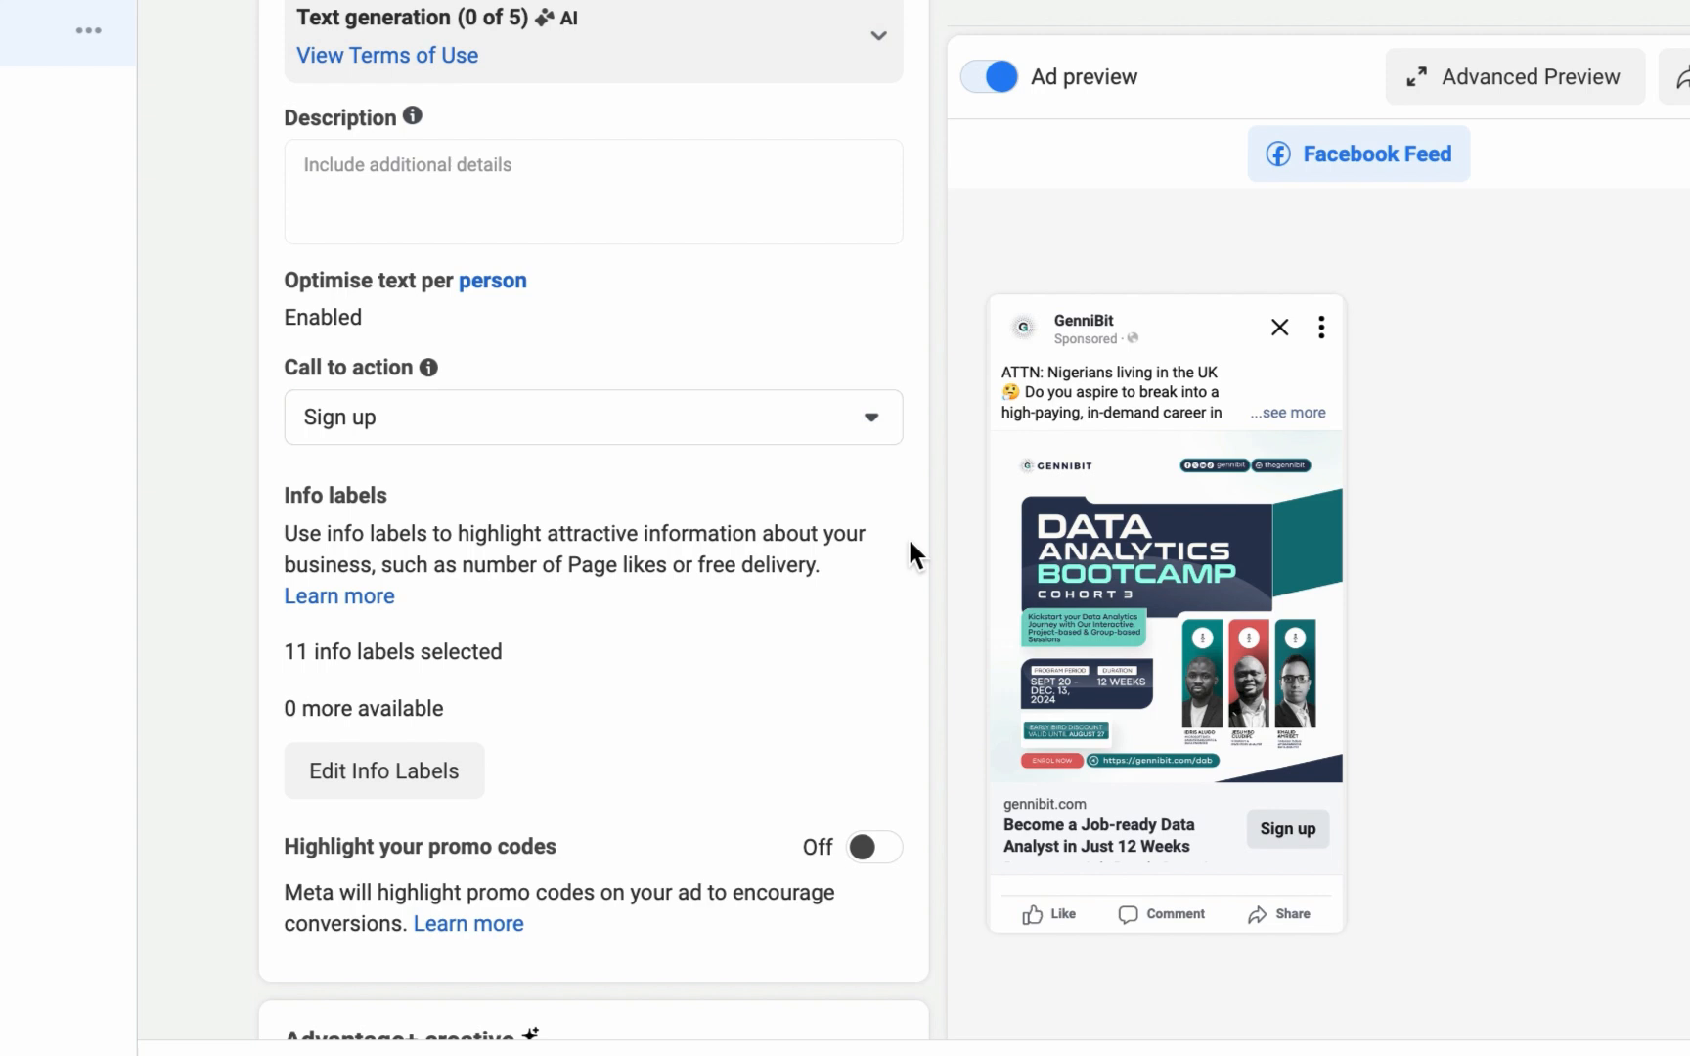
{"action": "scroll", "coordinate": [909, 550], "scroll_direction": "down", "scroll_amount": 3}
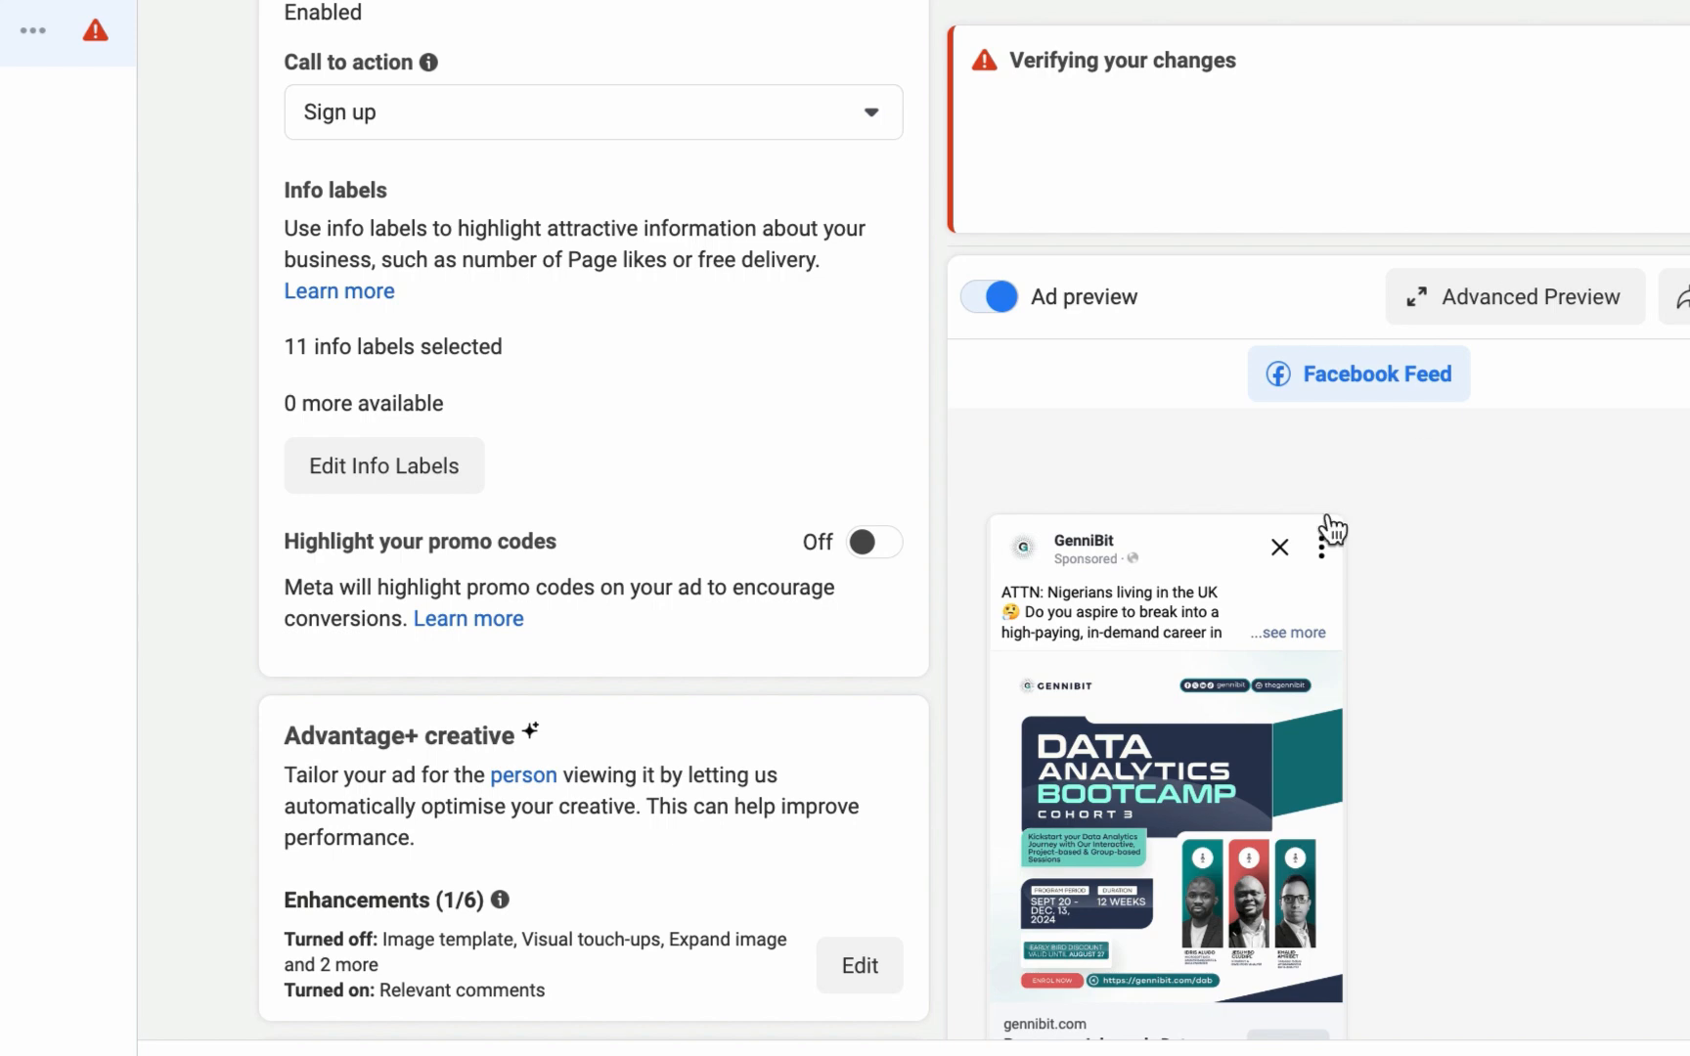
{"action": "scroll", "coordinate": [1095, 705], "scroll_direction": "down", "scroll_amount": 4}
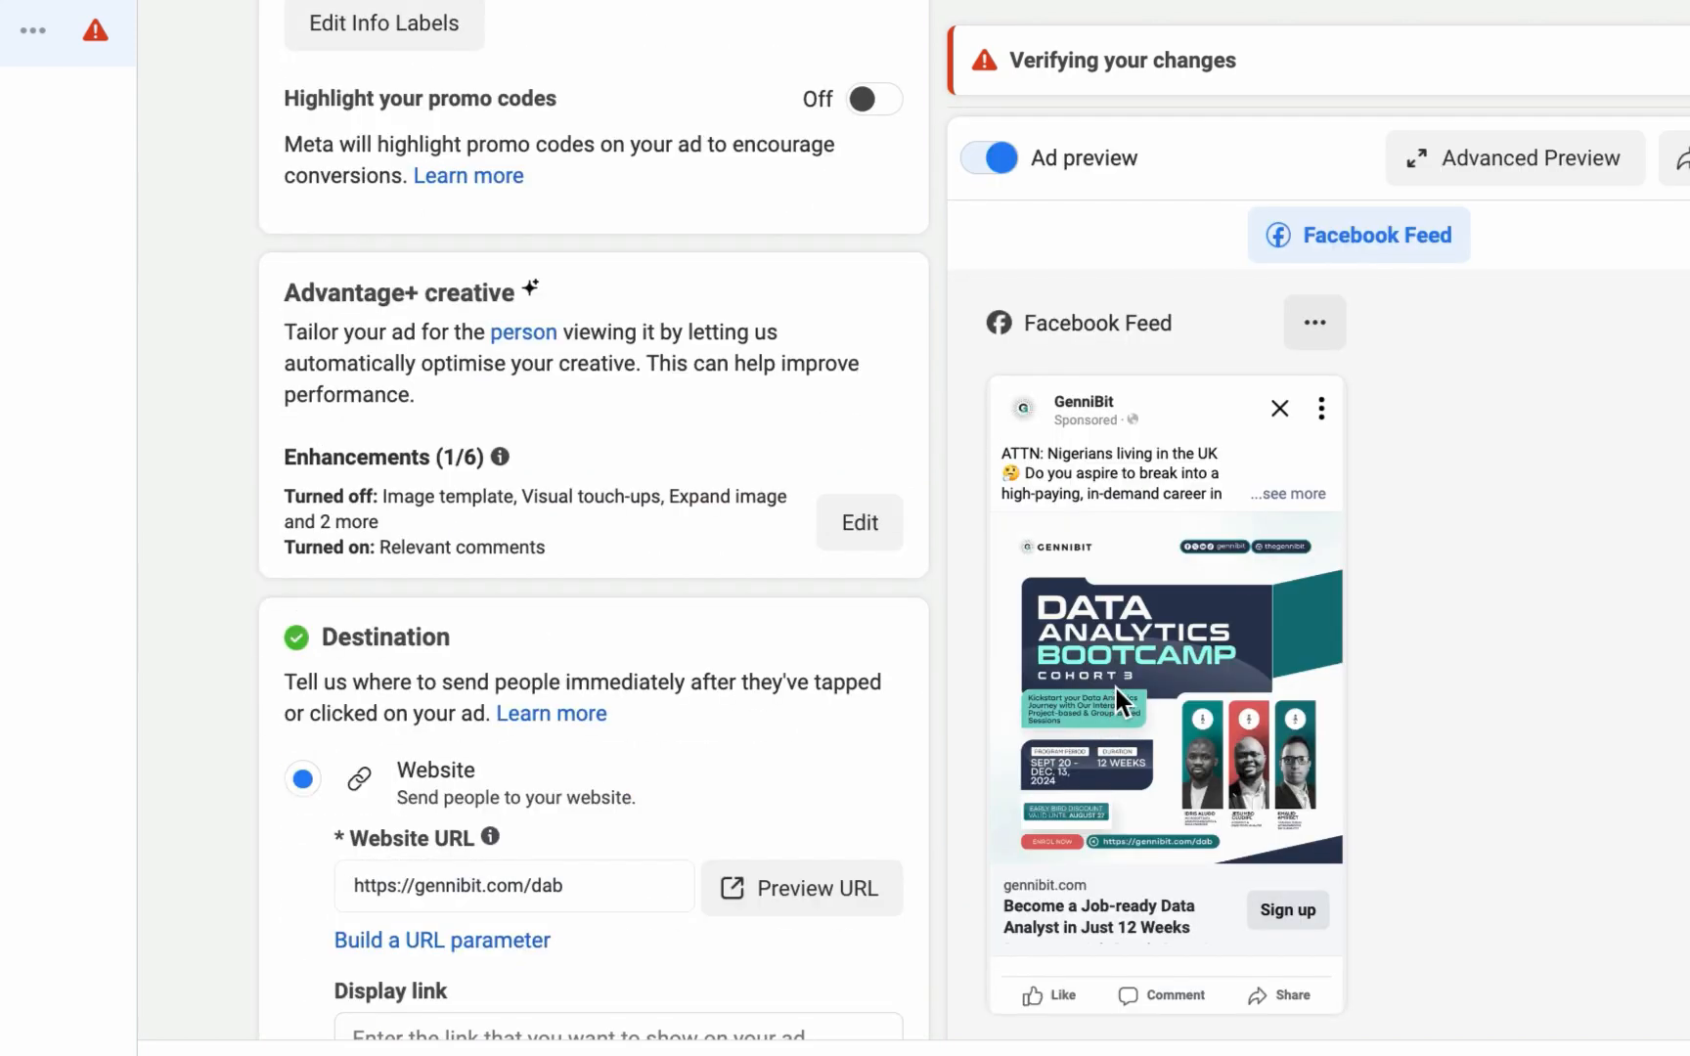
Examine the enlarged Mobile Feed preview of the ad with its primary text fully expanded, and close the preview.
{"action": "left_click", "coordinate": [1315, 325]}
{"action": "left_click", "coordinate": [1354, 401]}
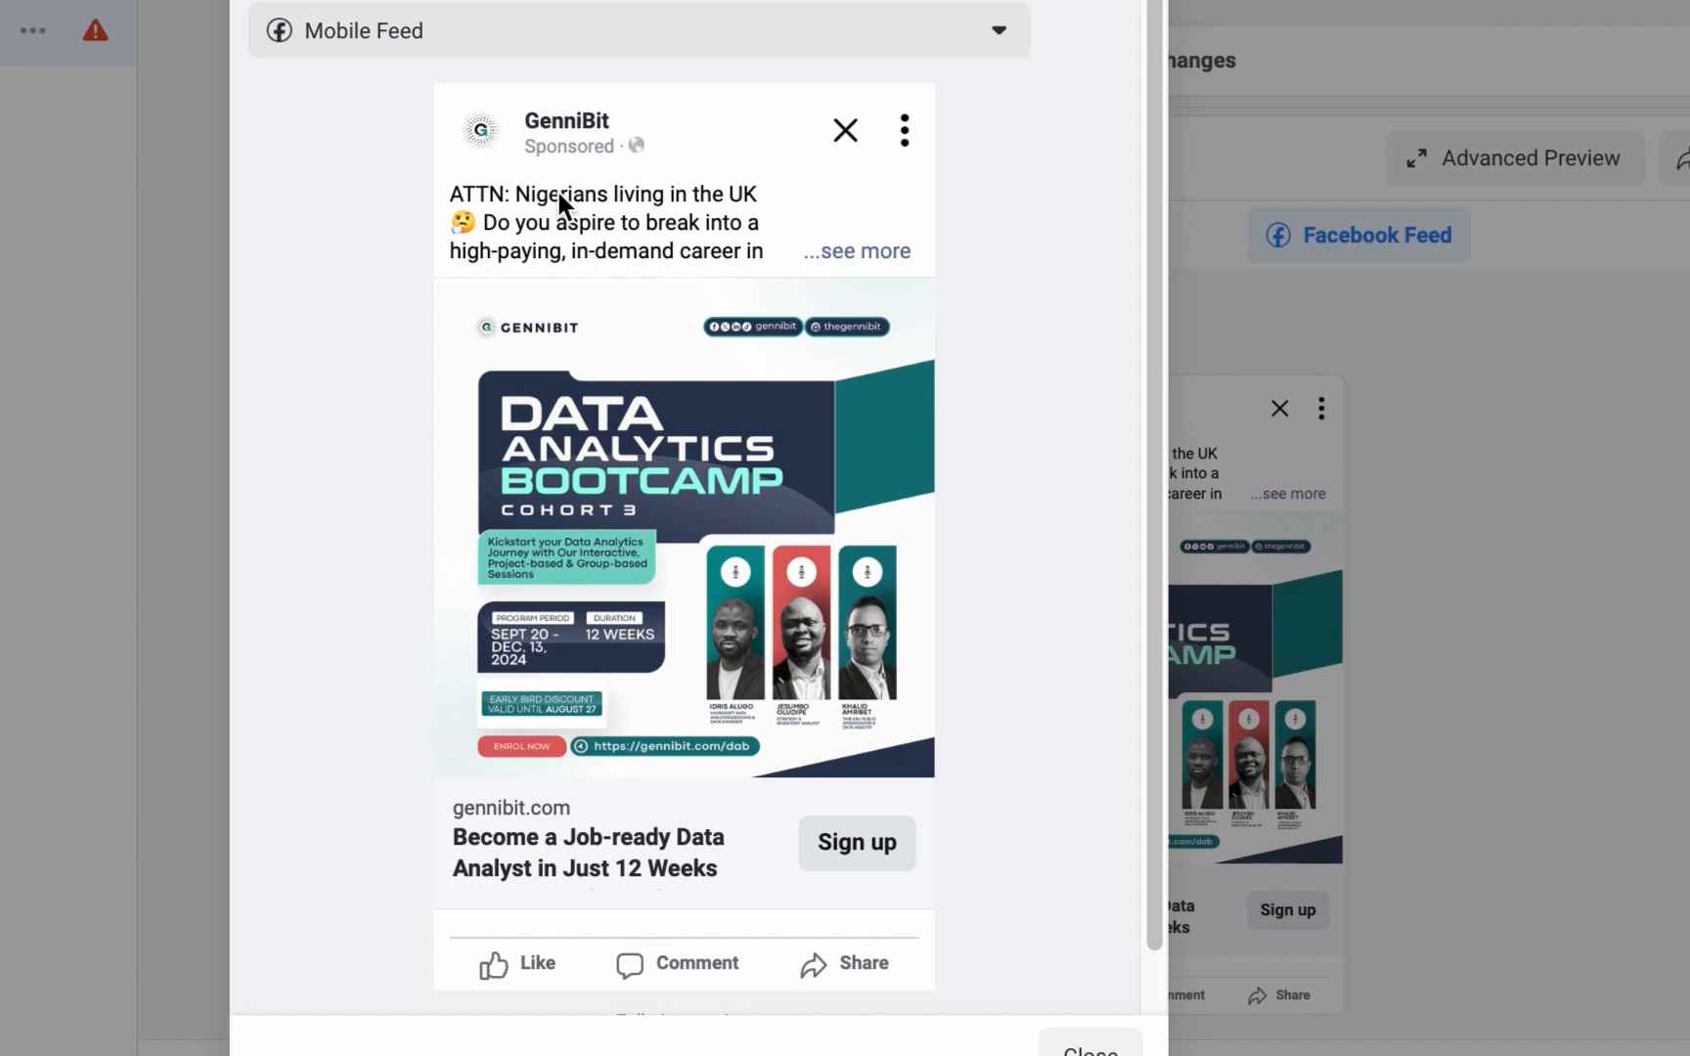
{"action": "left_click", "coordinate": [833, 252]}
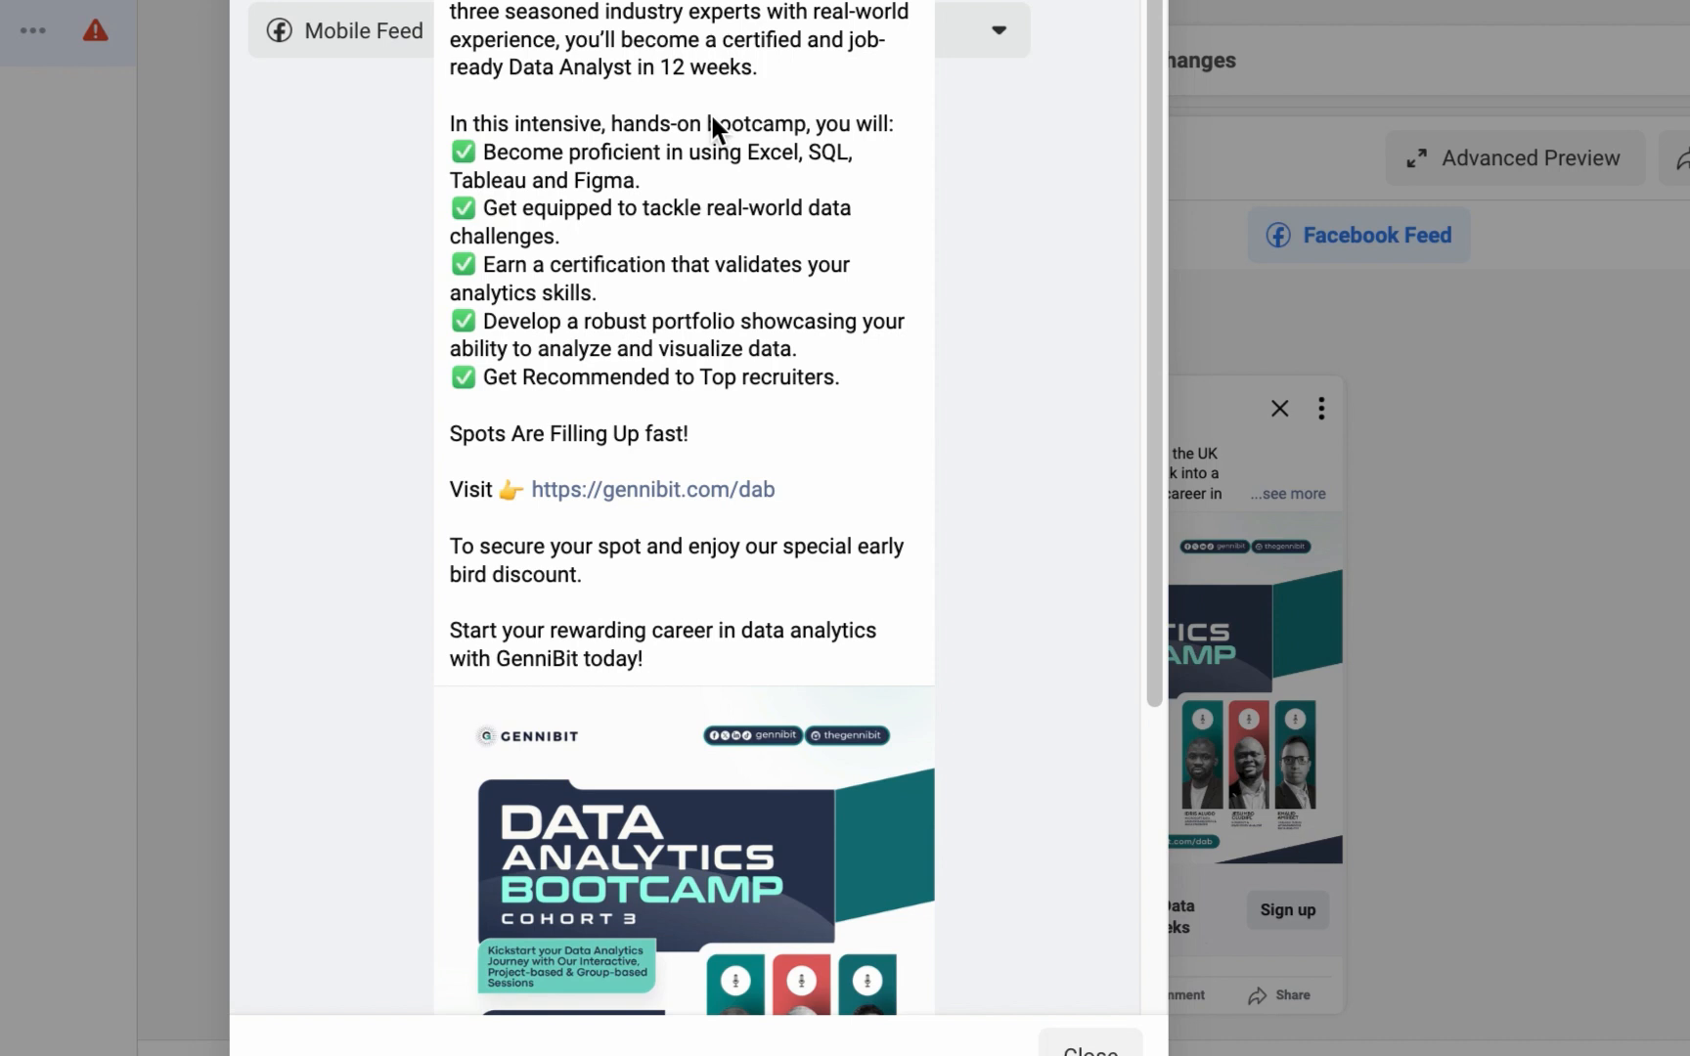
{"action": "scroll", "coordinate": [755, 240], "scroll_direction": "down", "scroll_amount": 4}
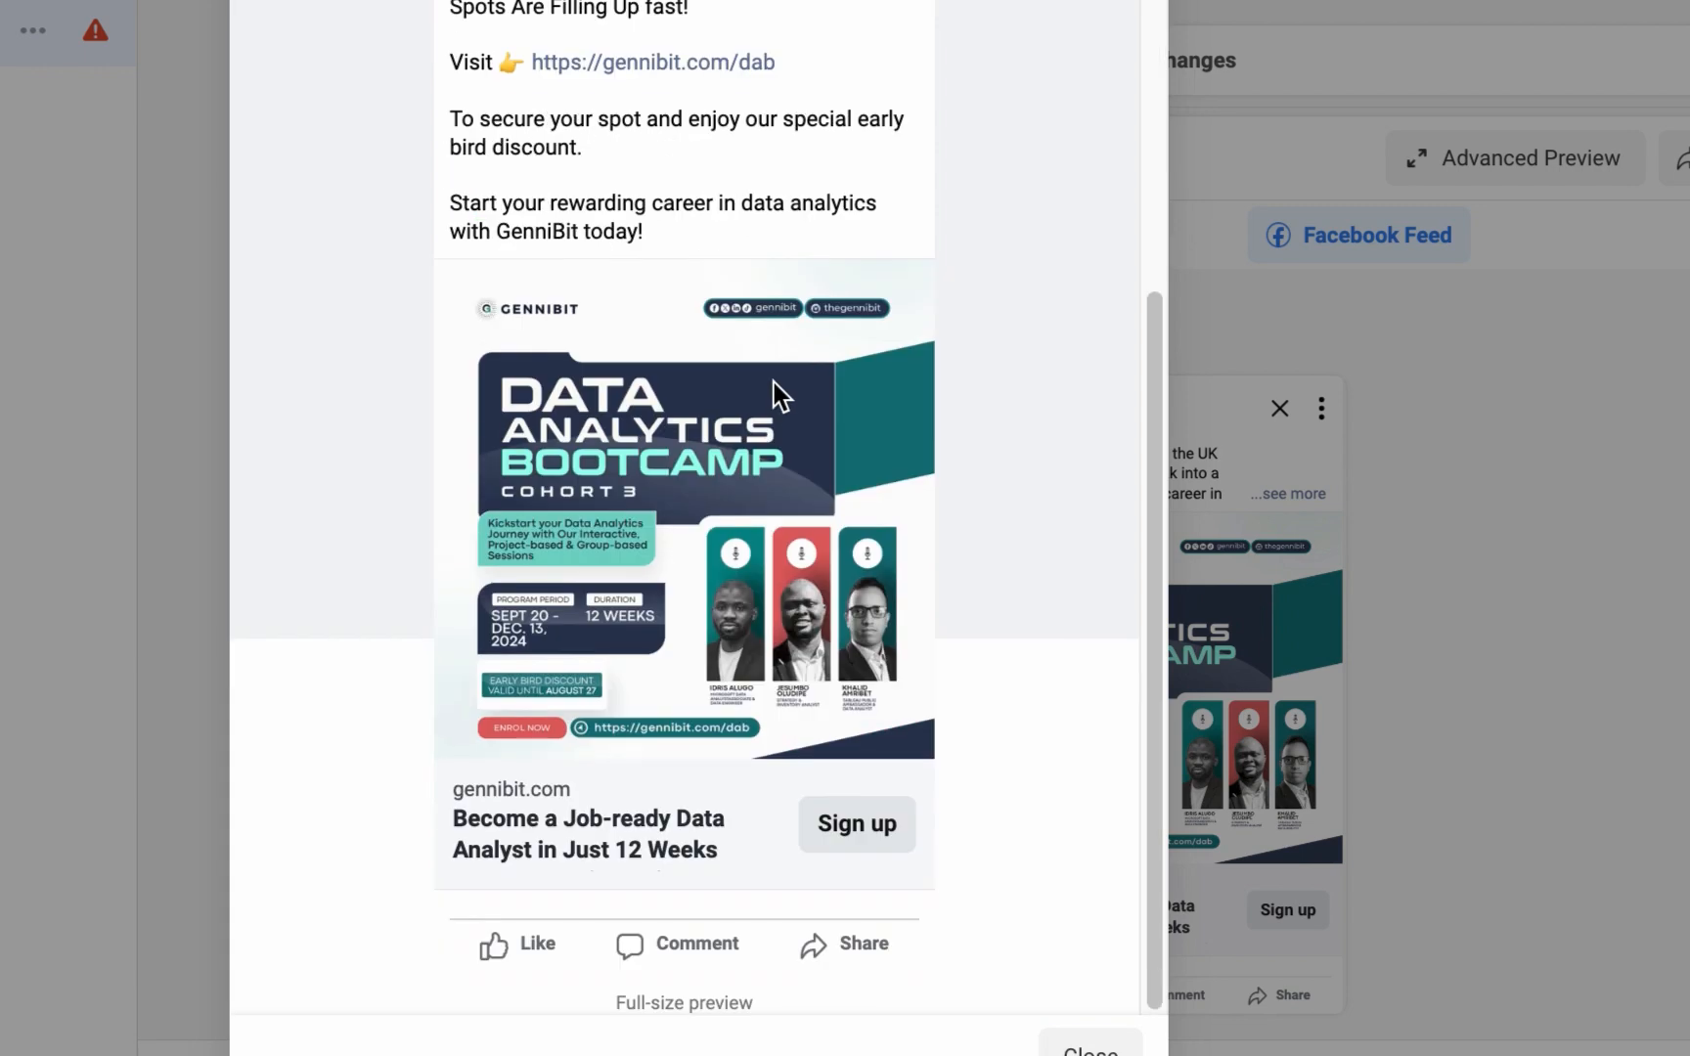
{"action": "scroll", "coordinate": [918, 342], "scroll_direction": "up", "scroll_amount": 4}
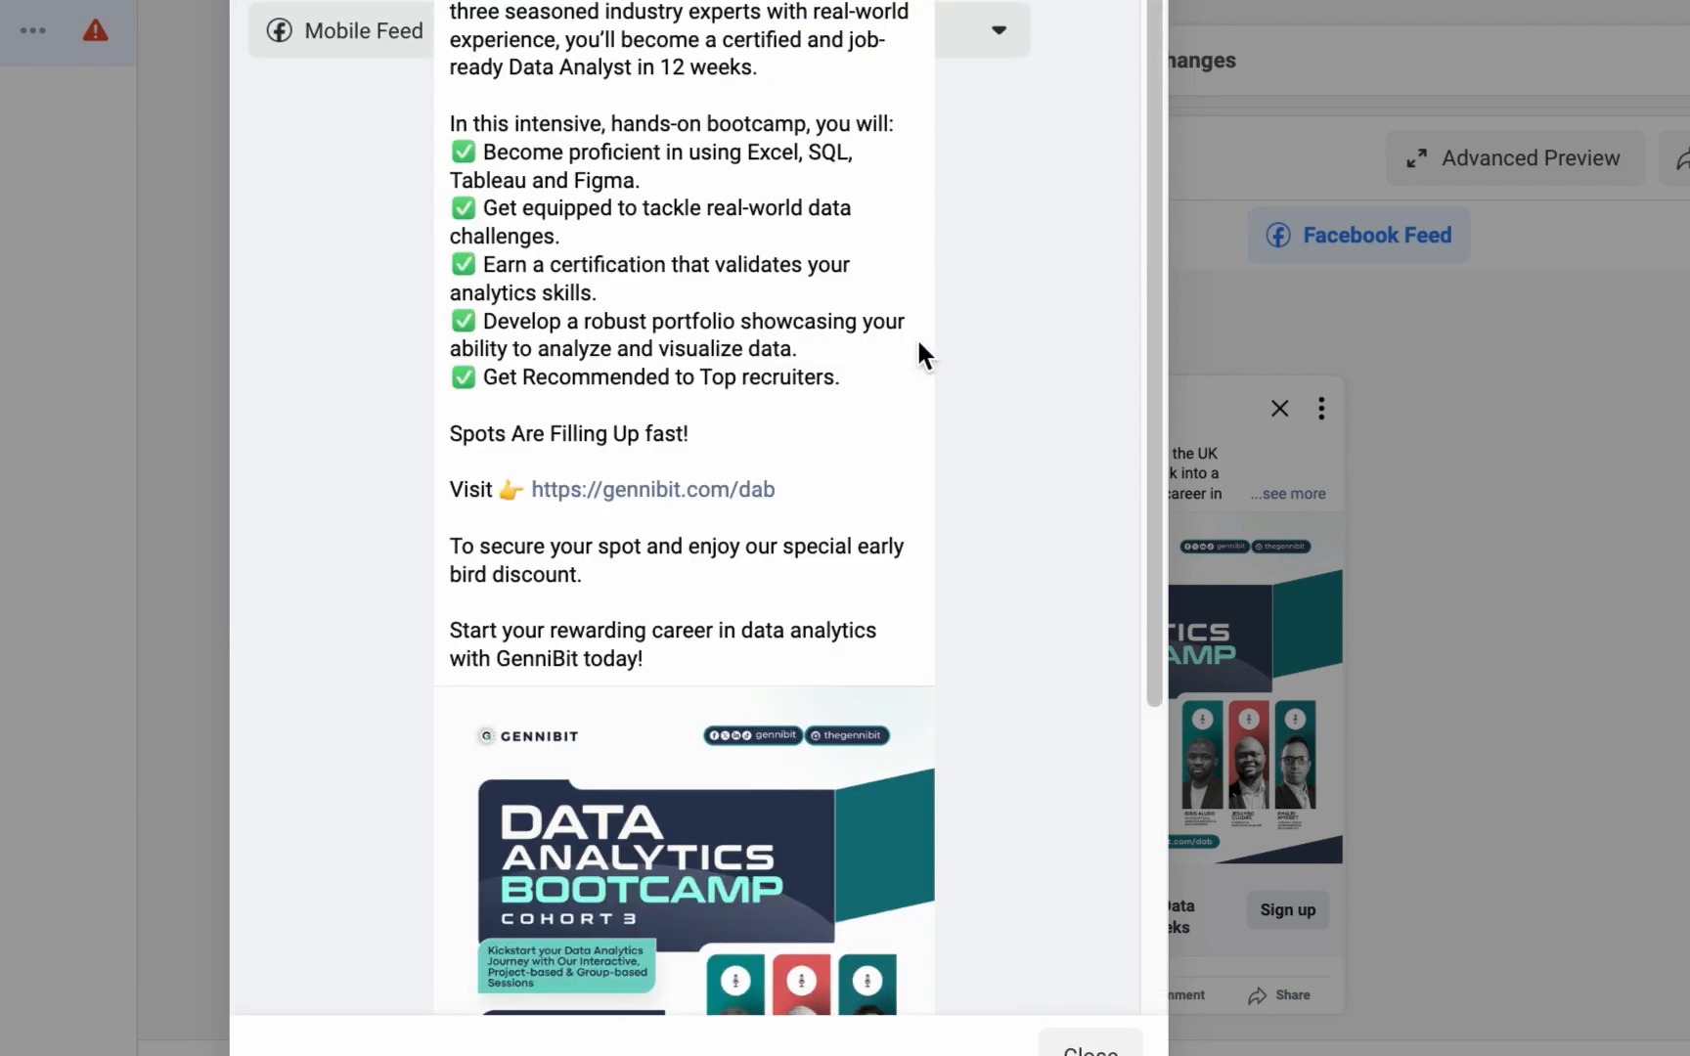
{"action": "scroll", "coordinate": [990, 244], "scroll_direction": "down", "scroll_amount": 3}
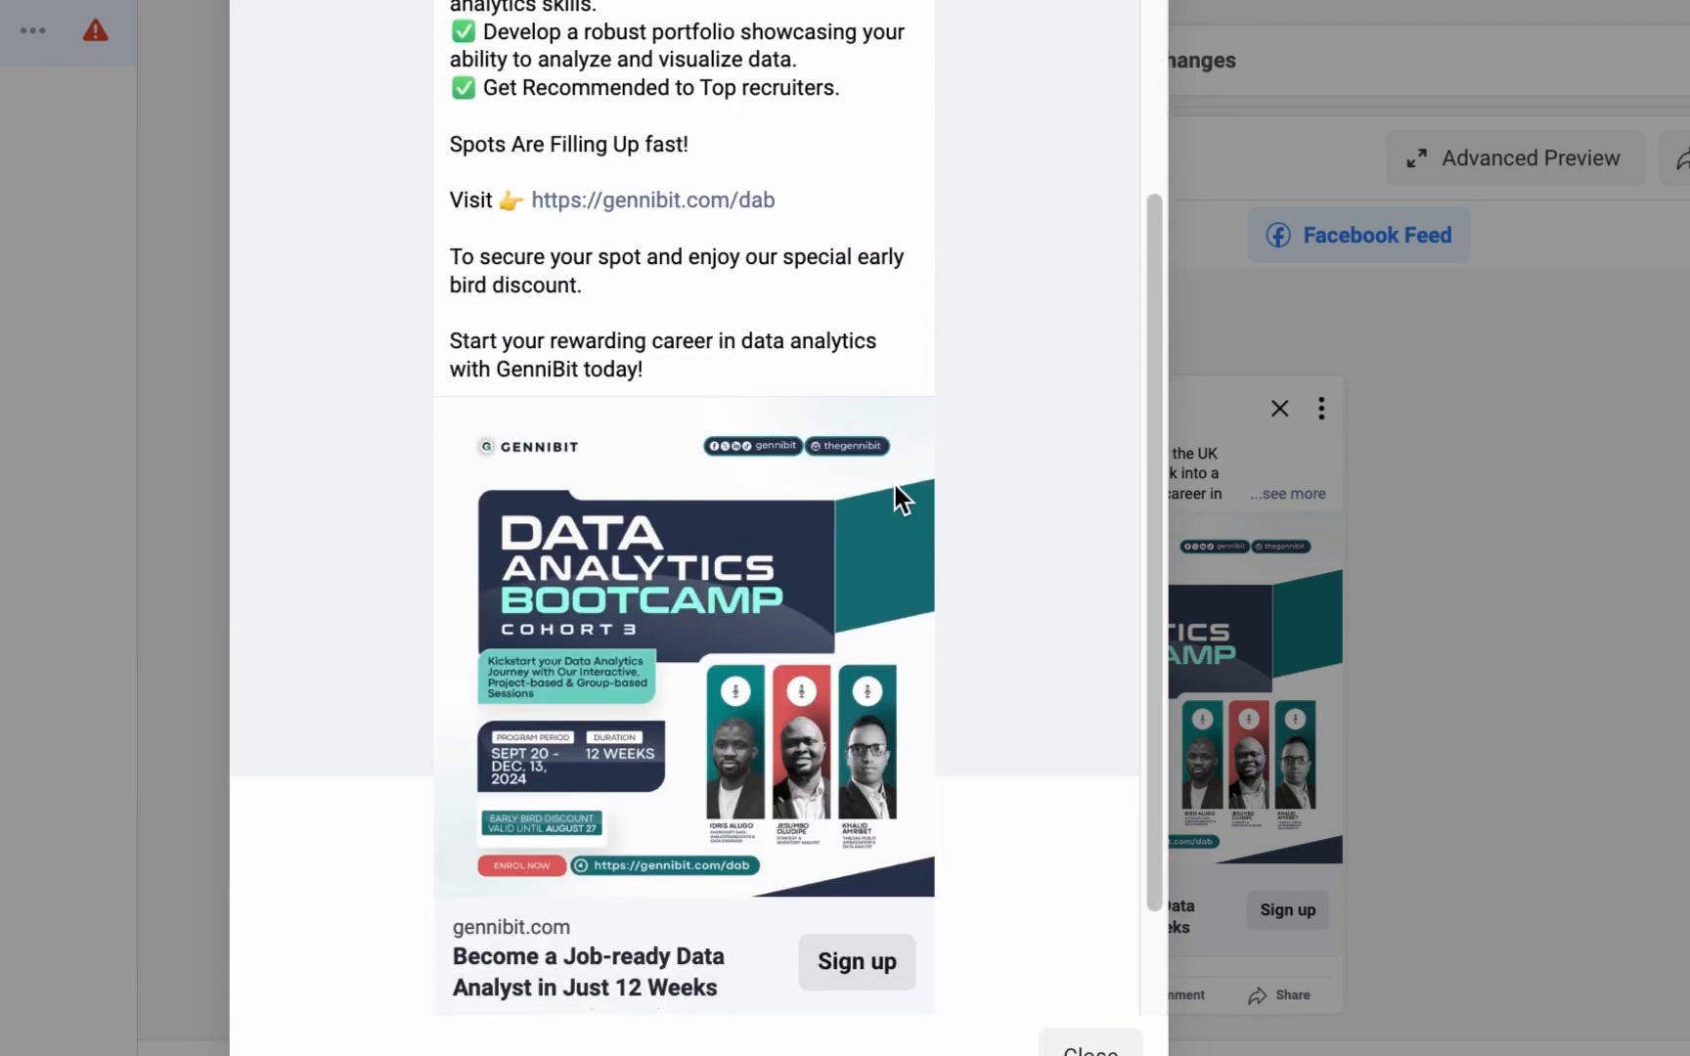
{"action": "scroll", "coordinate": [895, 494], "scroll_direction": "down", "scroll_amount": 2}
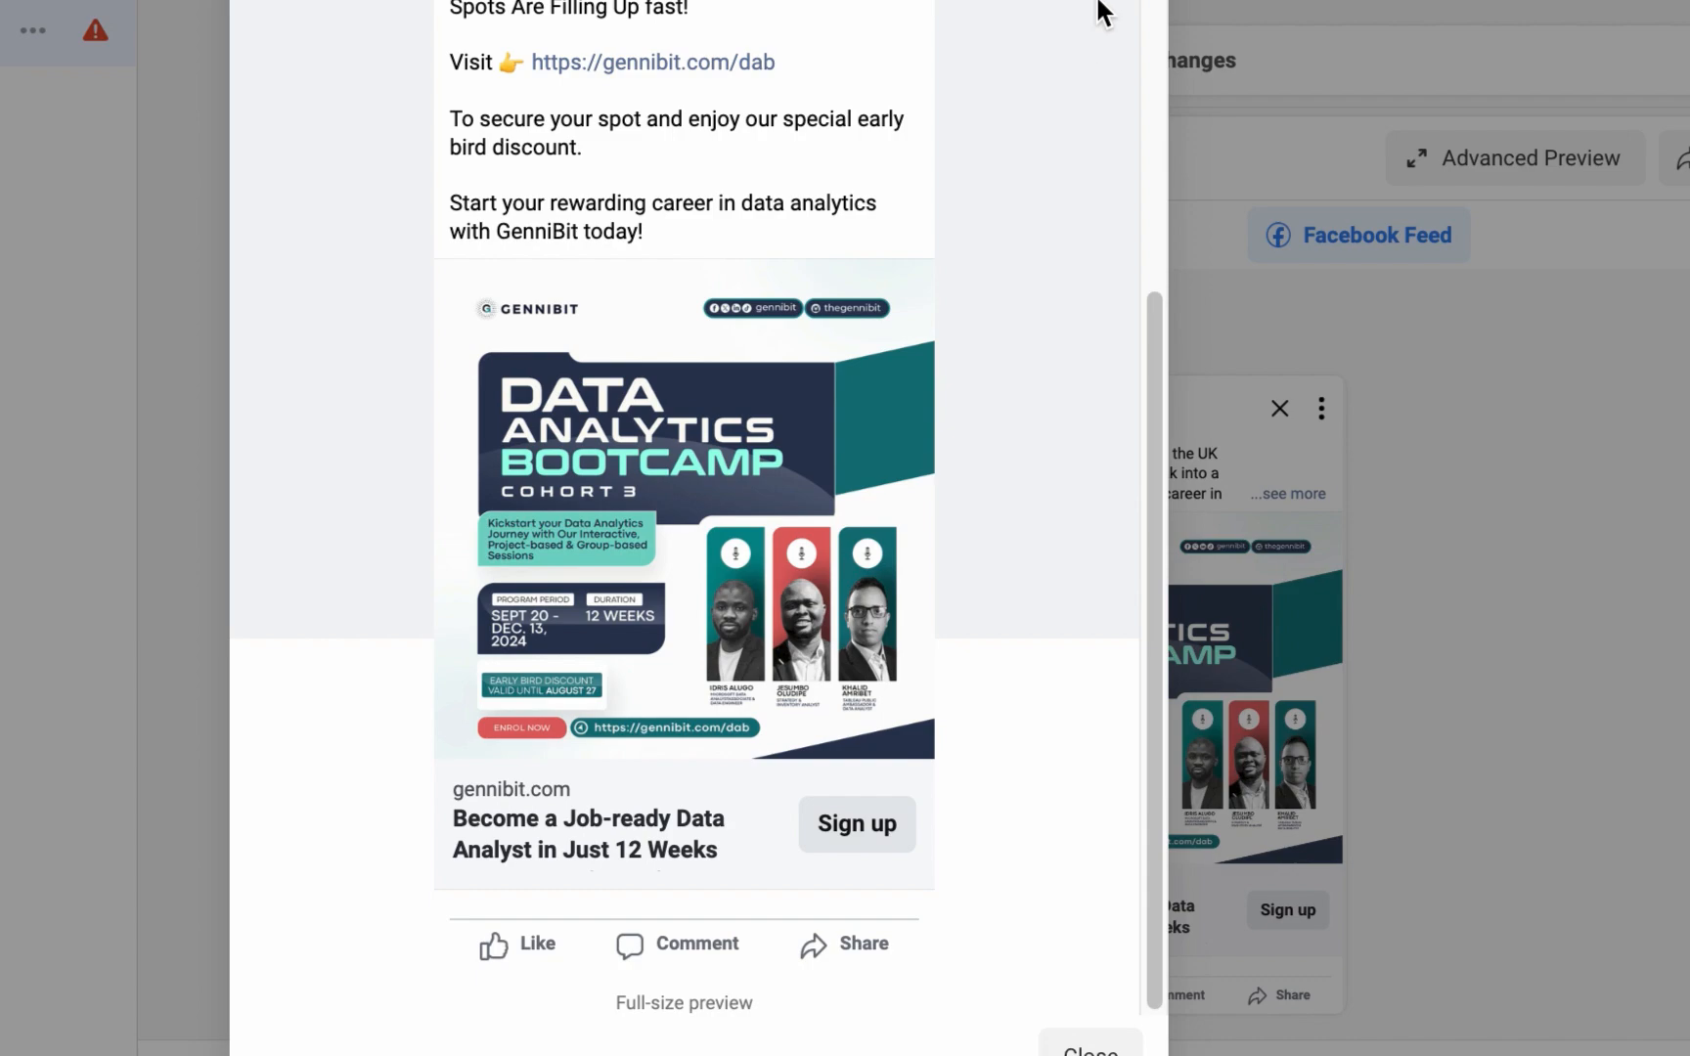
{"action": "key", "text": "Escape"}
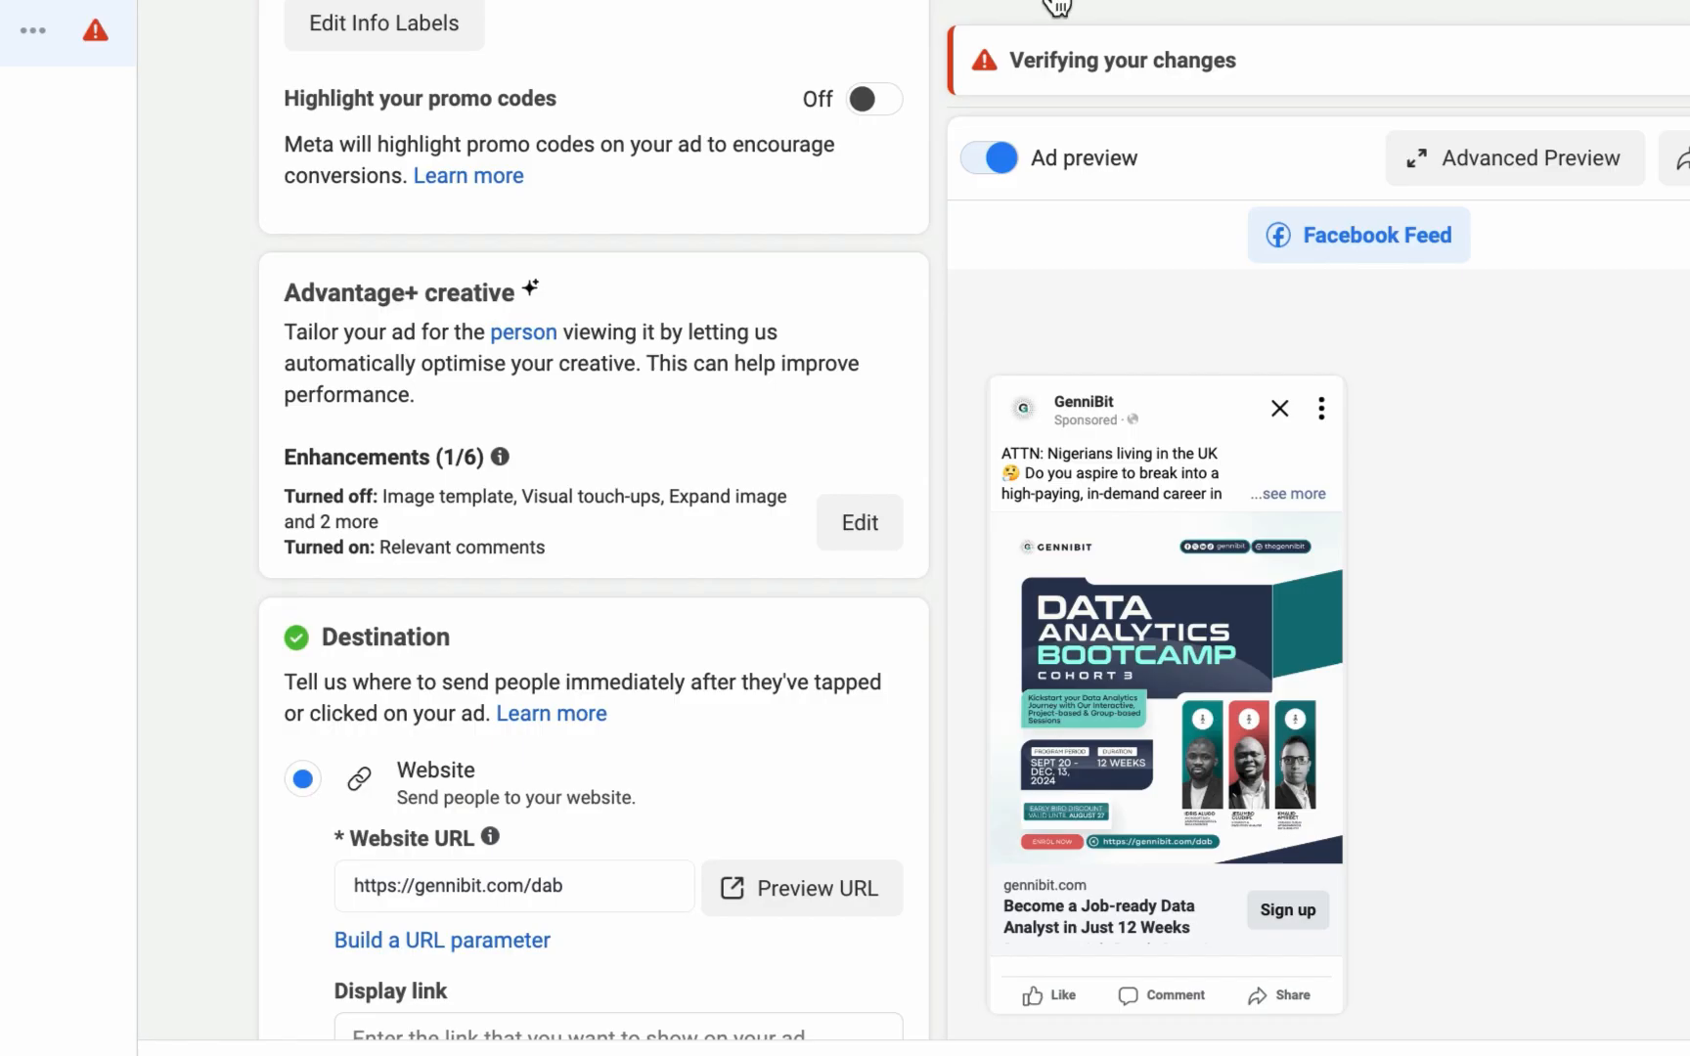
Review the remaining ad settings from Destination through Tracking, and check the actions offered for this ad.
{"action": "scroll", "coordinate": [880, 342], "scroll_direction": "down", "scroll_amount": 3}
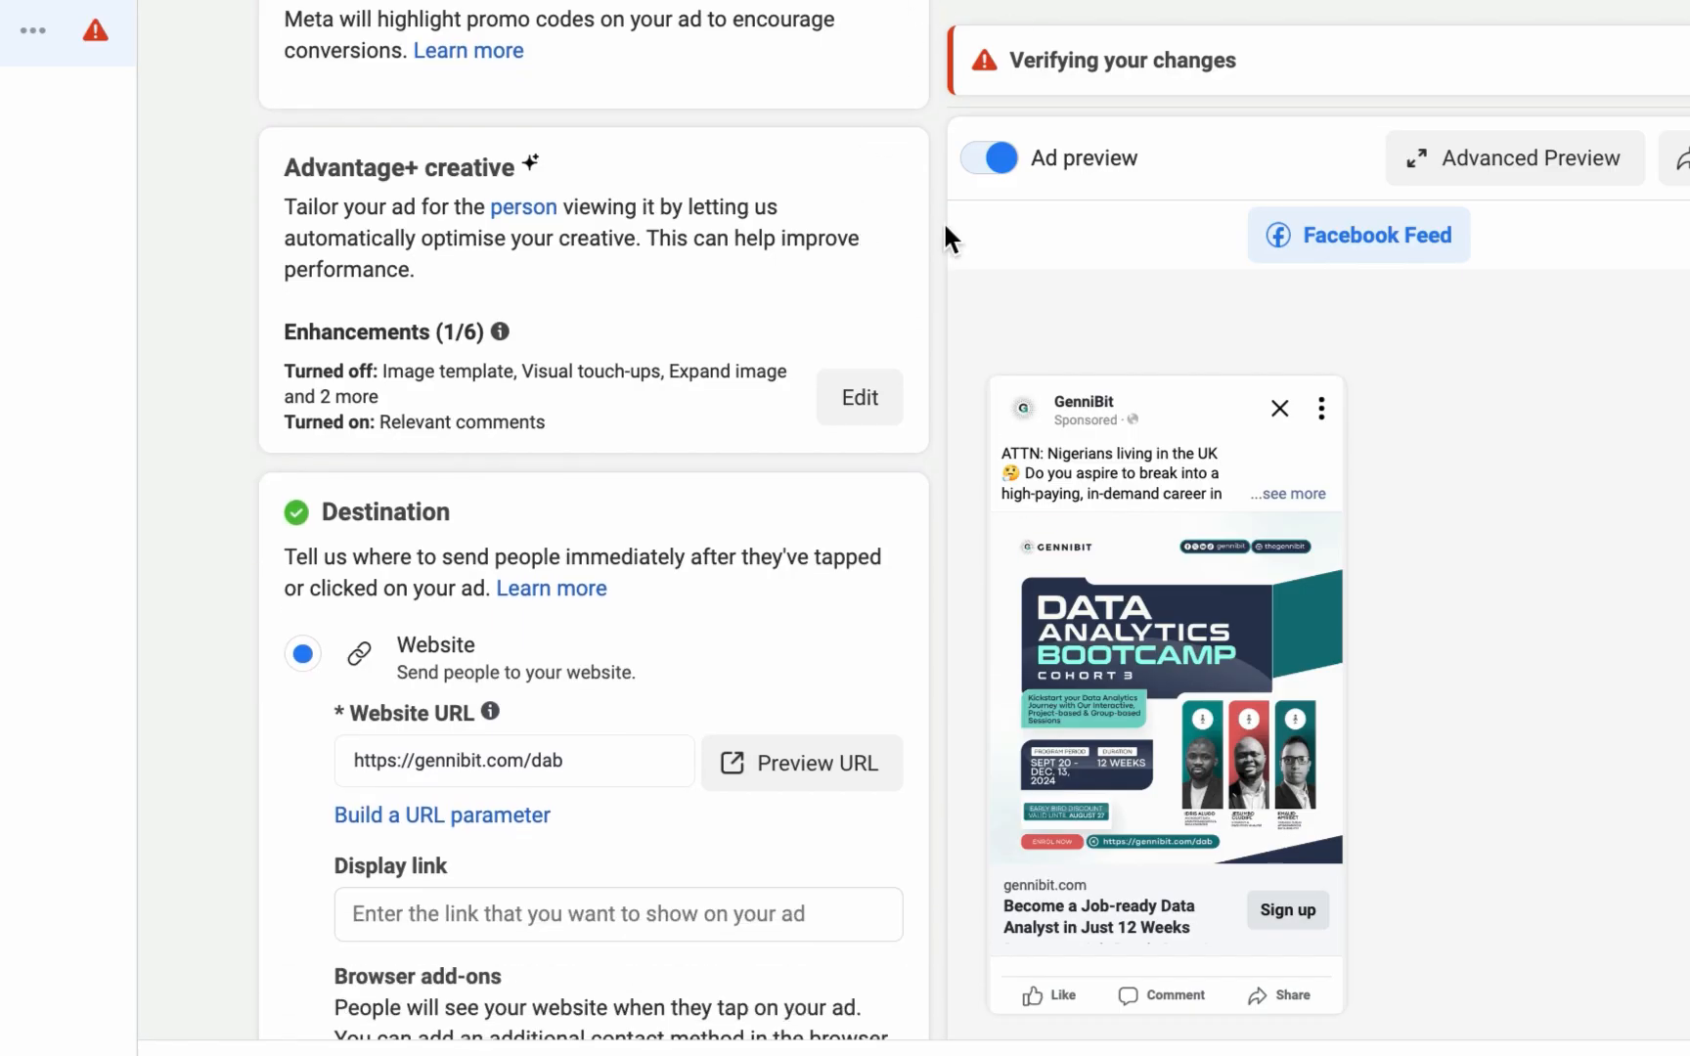
{"action": "scroll", "coordinate": [943, 220], "scroll_direction": "down", "scroll_amount": 5}
{"action": "scroll", "coordinate": [940, 225], "scroll_direction": "down", "scroll_amount": 10}
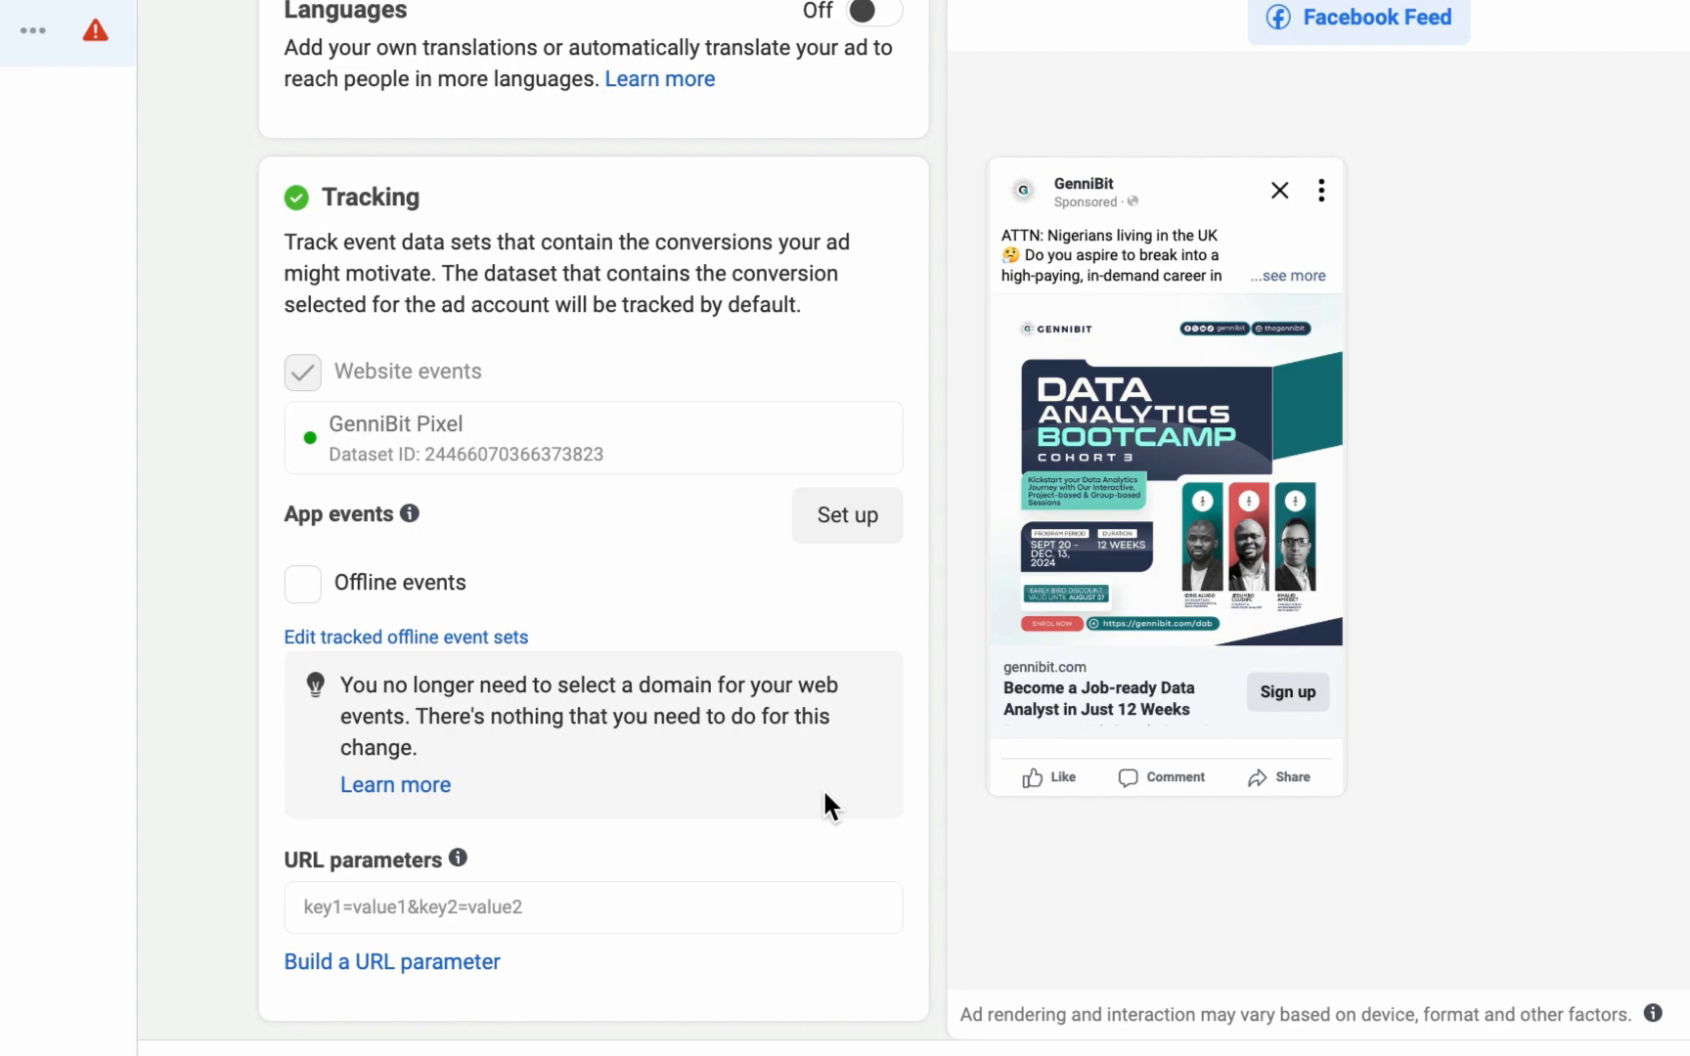
{"action": "scroll", "coordinate": [823, 788], "scroll_direction": "up", "scroll_amount": 6}
{"action": "scroll", "coordinate": [824, 795], "scroll_direction": "up", "scroll_amount": 10}
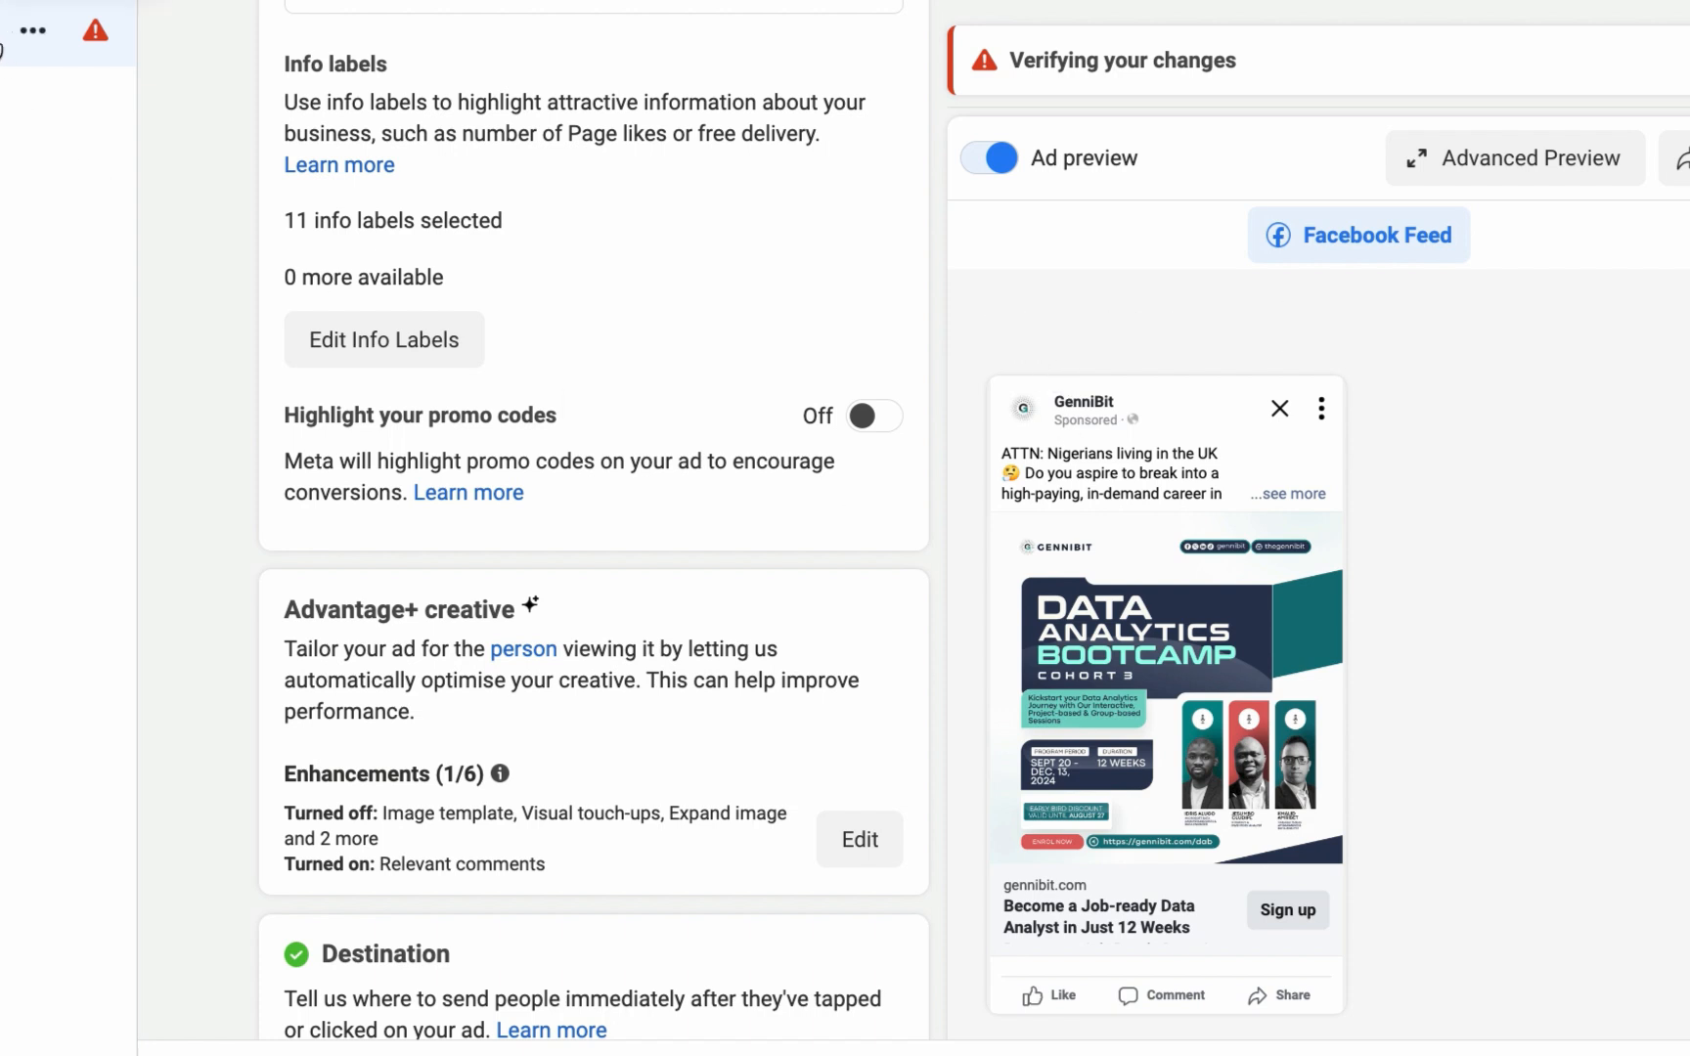
{"action": "left_click", "coordinate": [28, 39]}
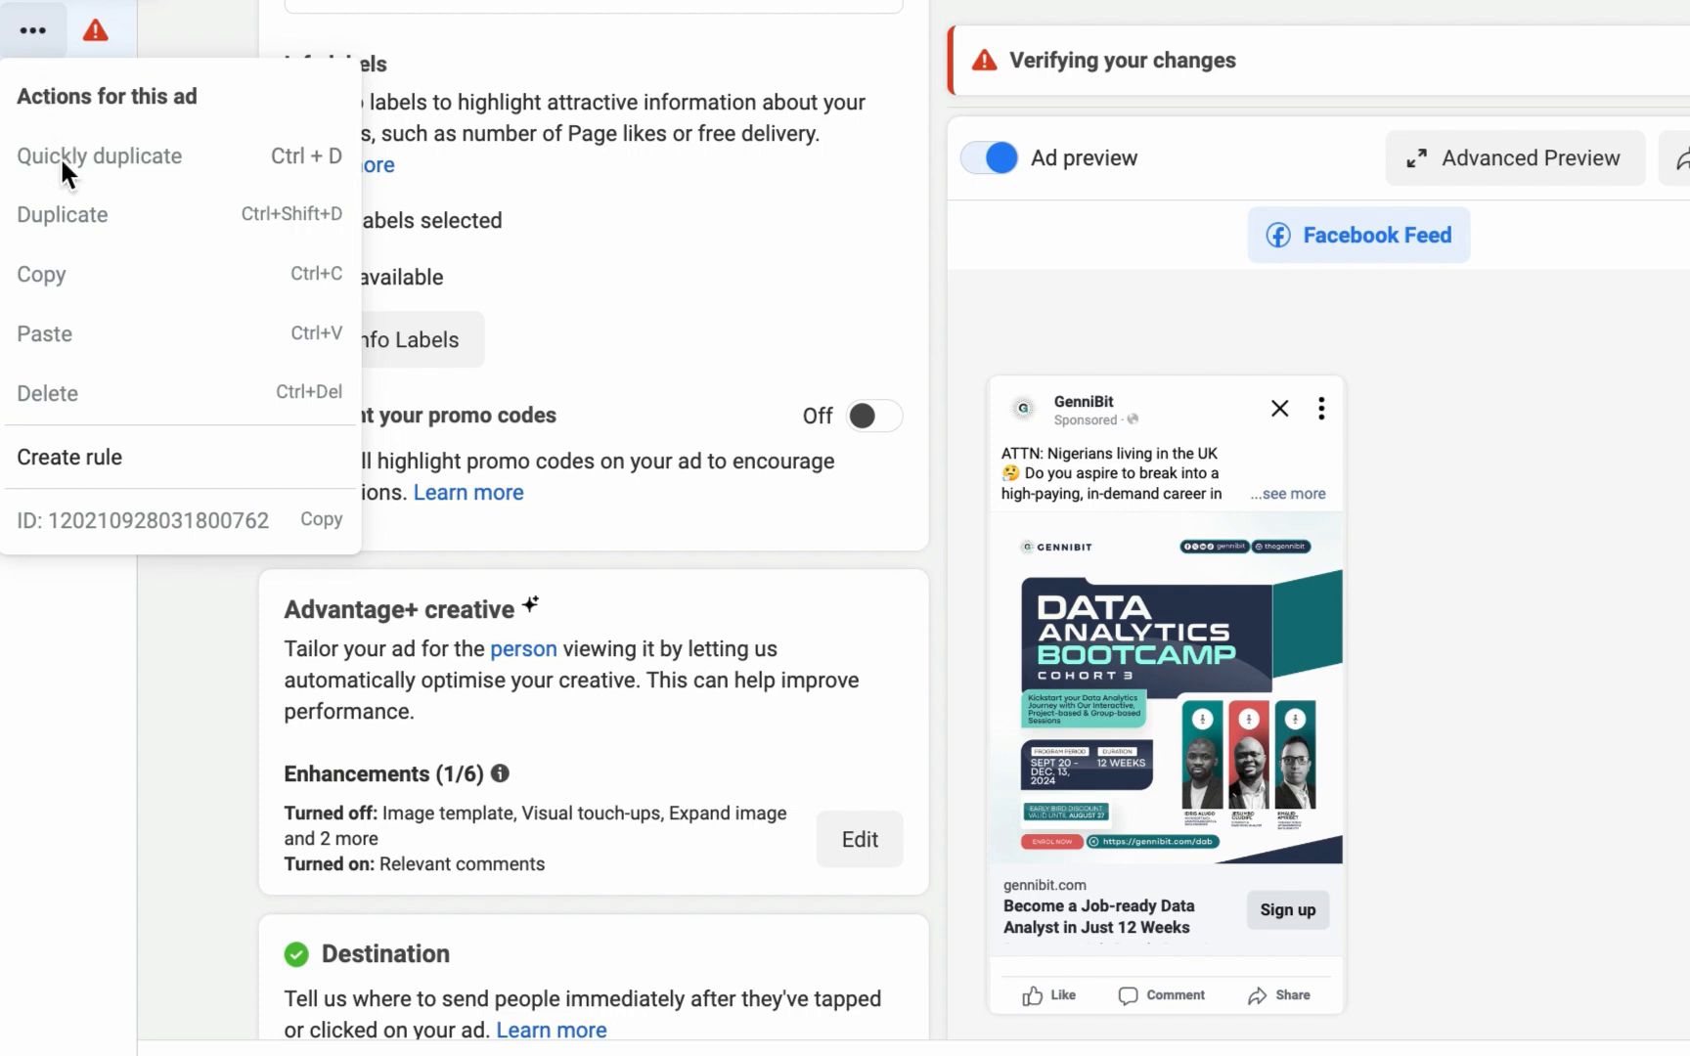
{"action": "key", "text": "Escape"}
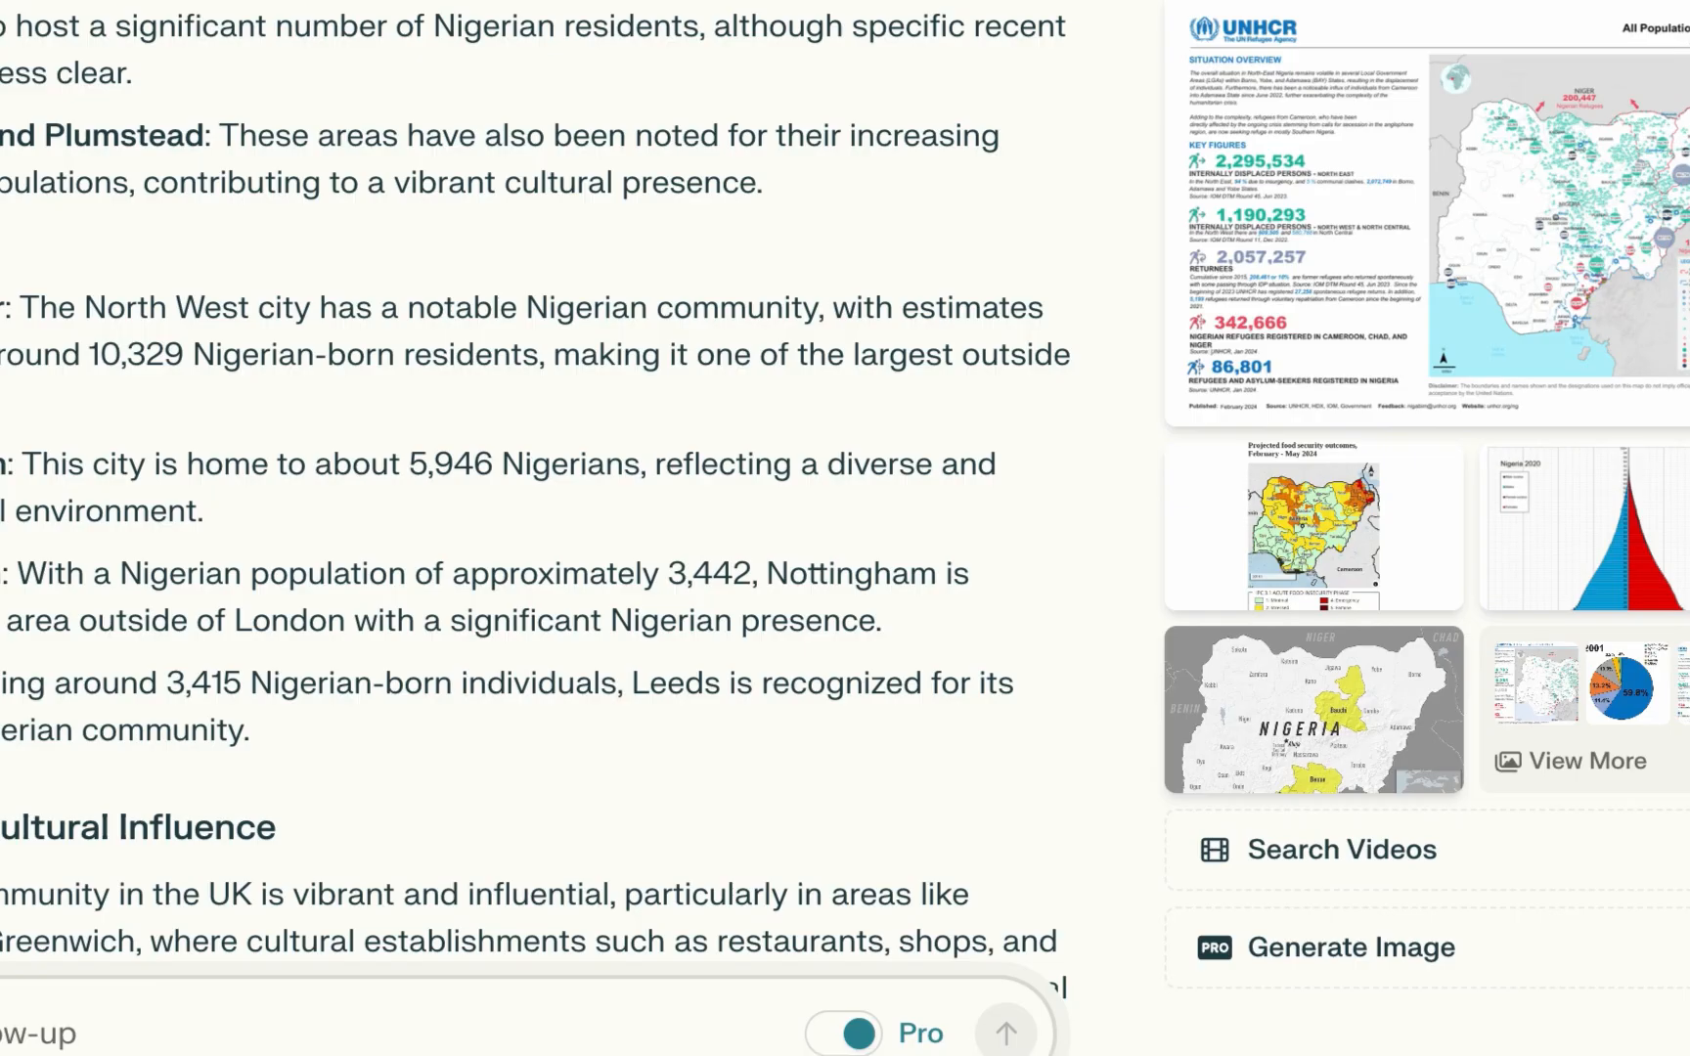
Switch to Perplexity and copy the existing question about UK areas with the most Nigeria populations into the follow-up prompt.
{"action": "scroll", "coordinate": [236, 389], "scroll_direction": "up", "scroll_amount": 15}
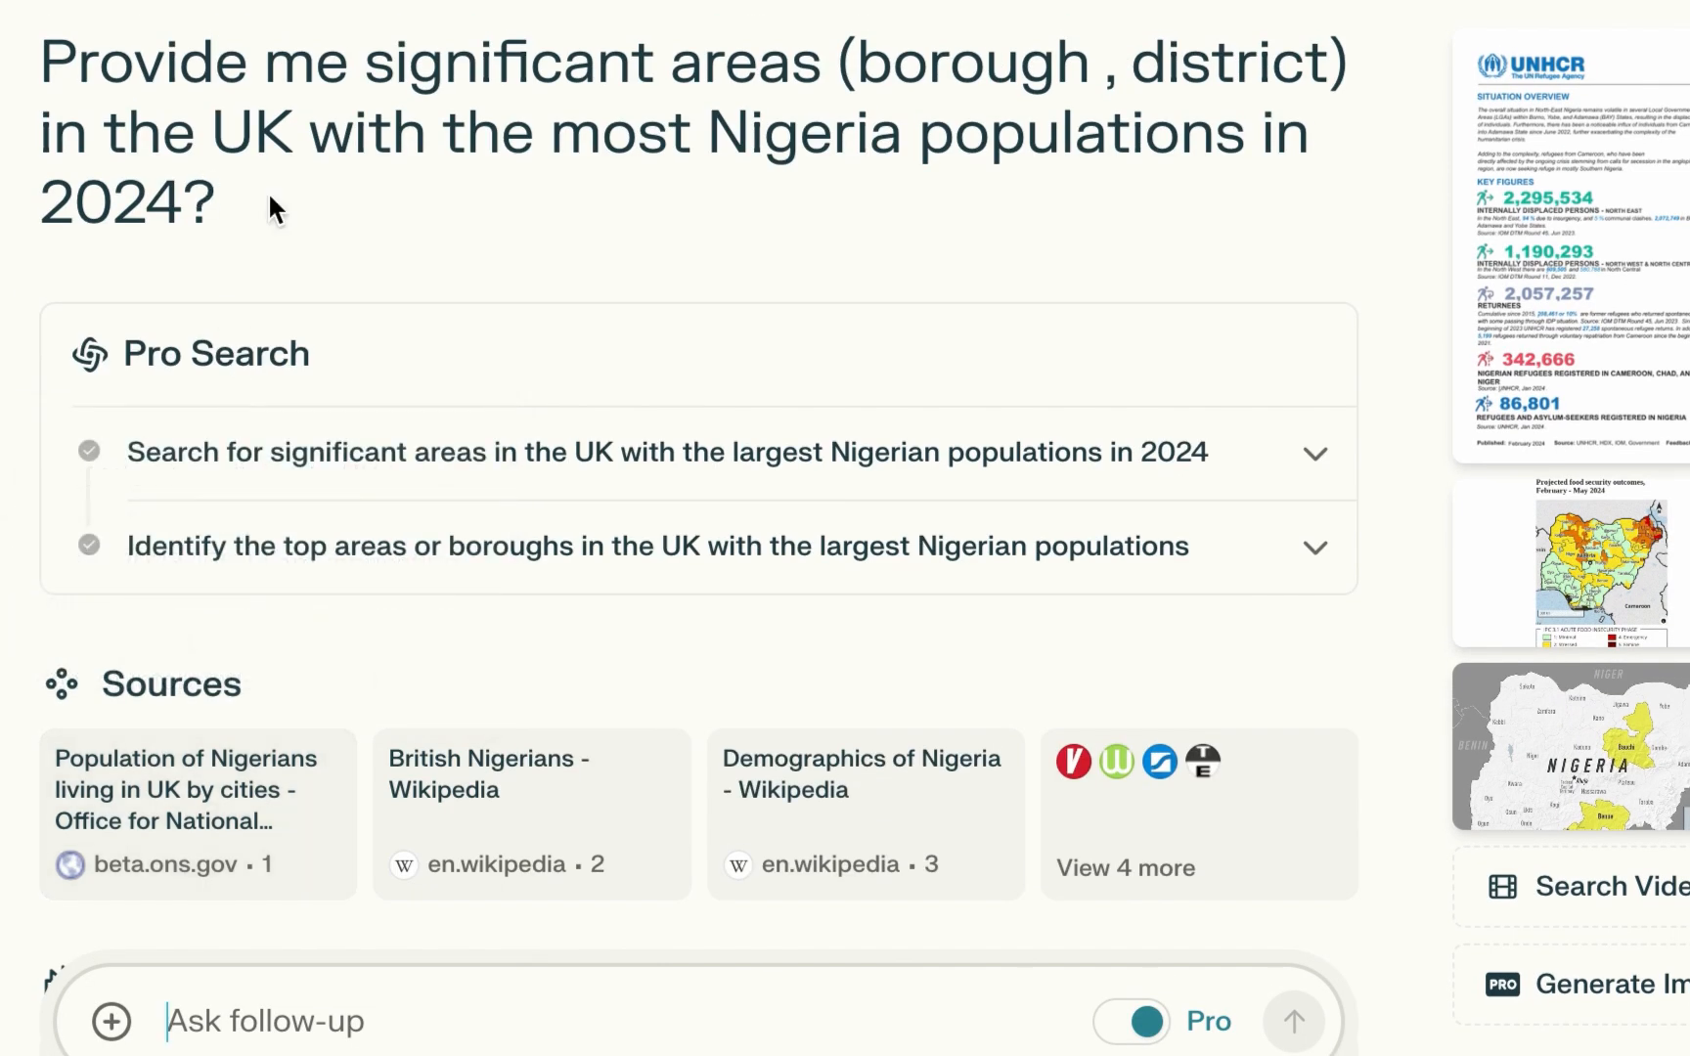
{"action": "left_click_drag", "start_coordinate": [268, 190], "coordinate": [42, 56]}
{"action": "key", "text": "ctrl+c"}
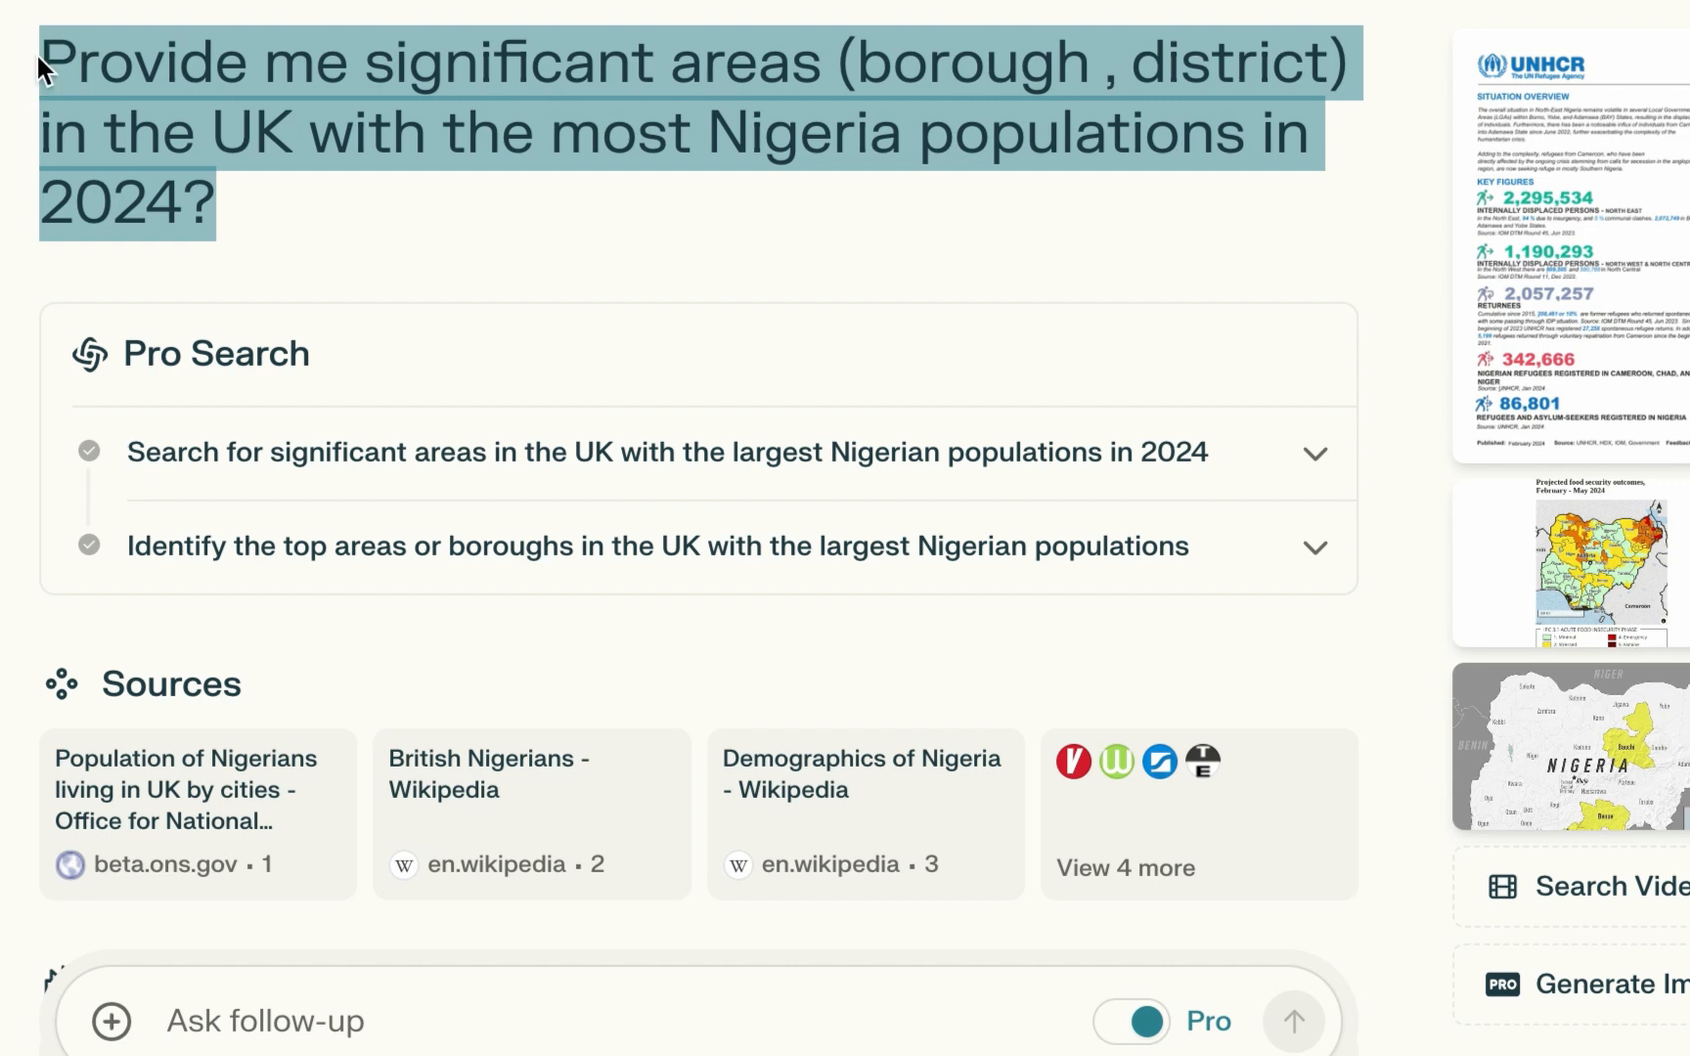
{"action": "left_click", "coordinate": [215, 1008]}
{"action": "key", "text": "ctrl+v"}
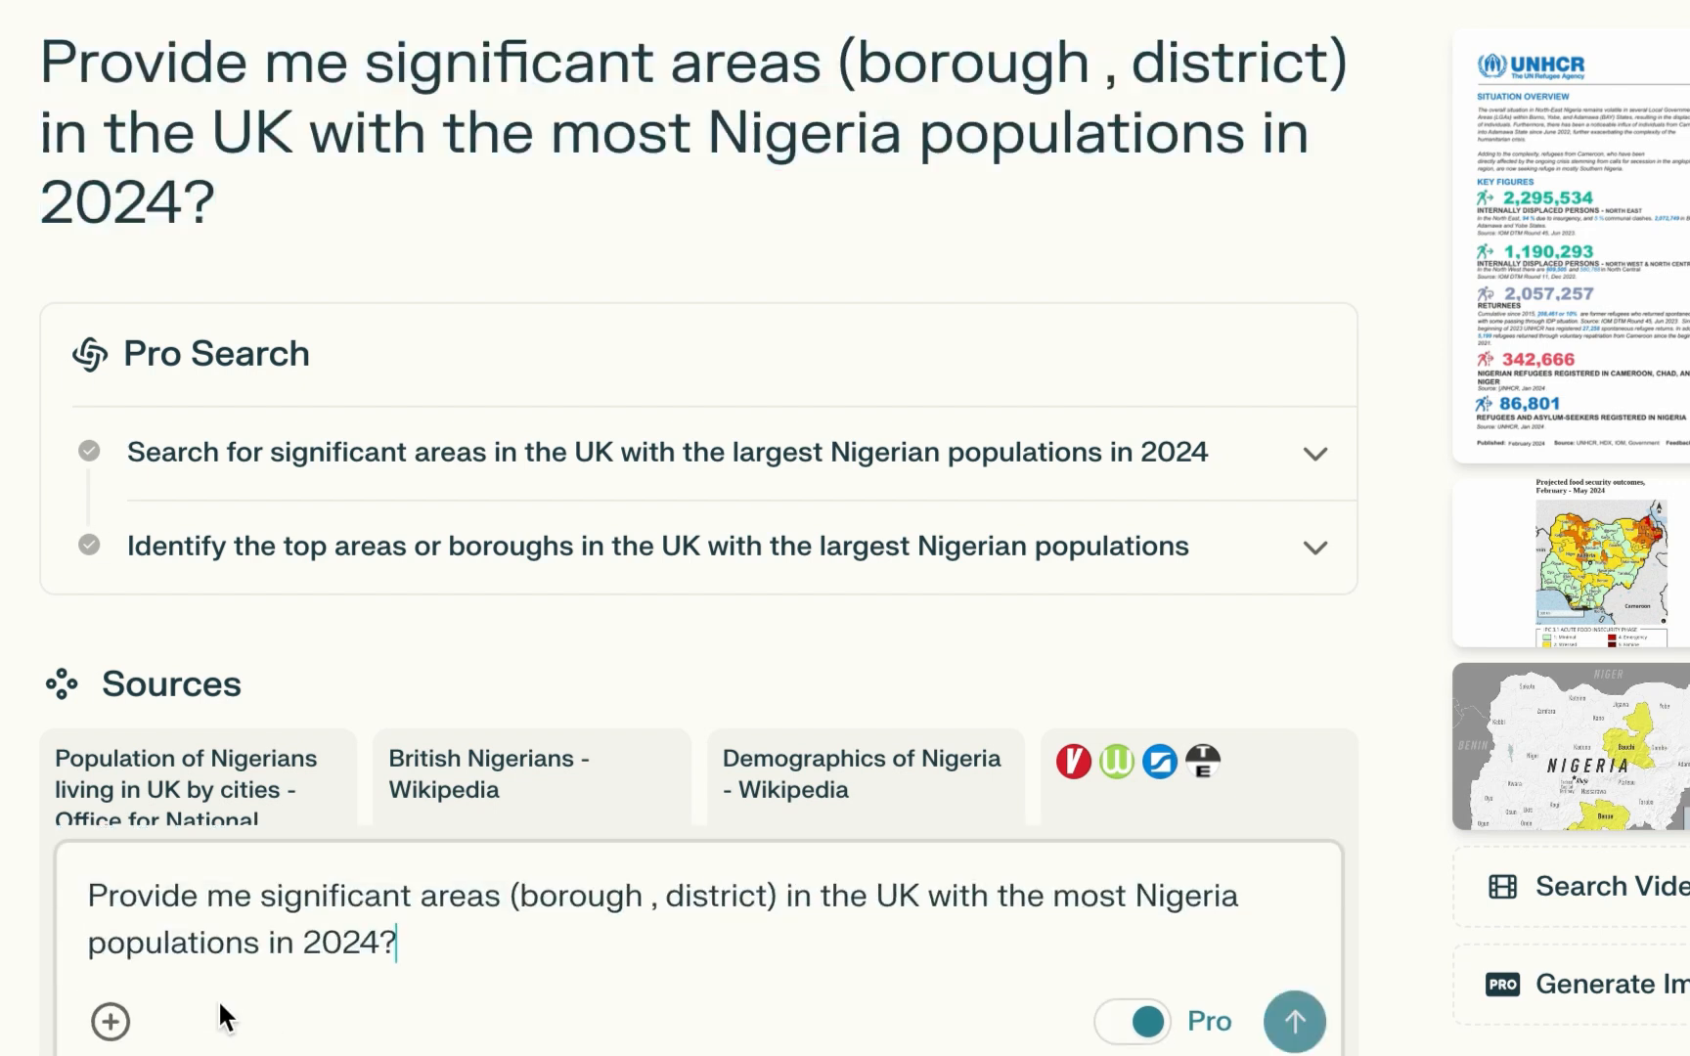
Change UK to US in the follow-up question, copy the full question text and submit it.
{"action": "left_click_drag", "start_coordinate": [869, 894], "coordinate": [923, 892]}
{"action": "type", "text": "USSS"}
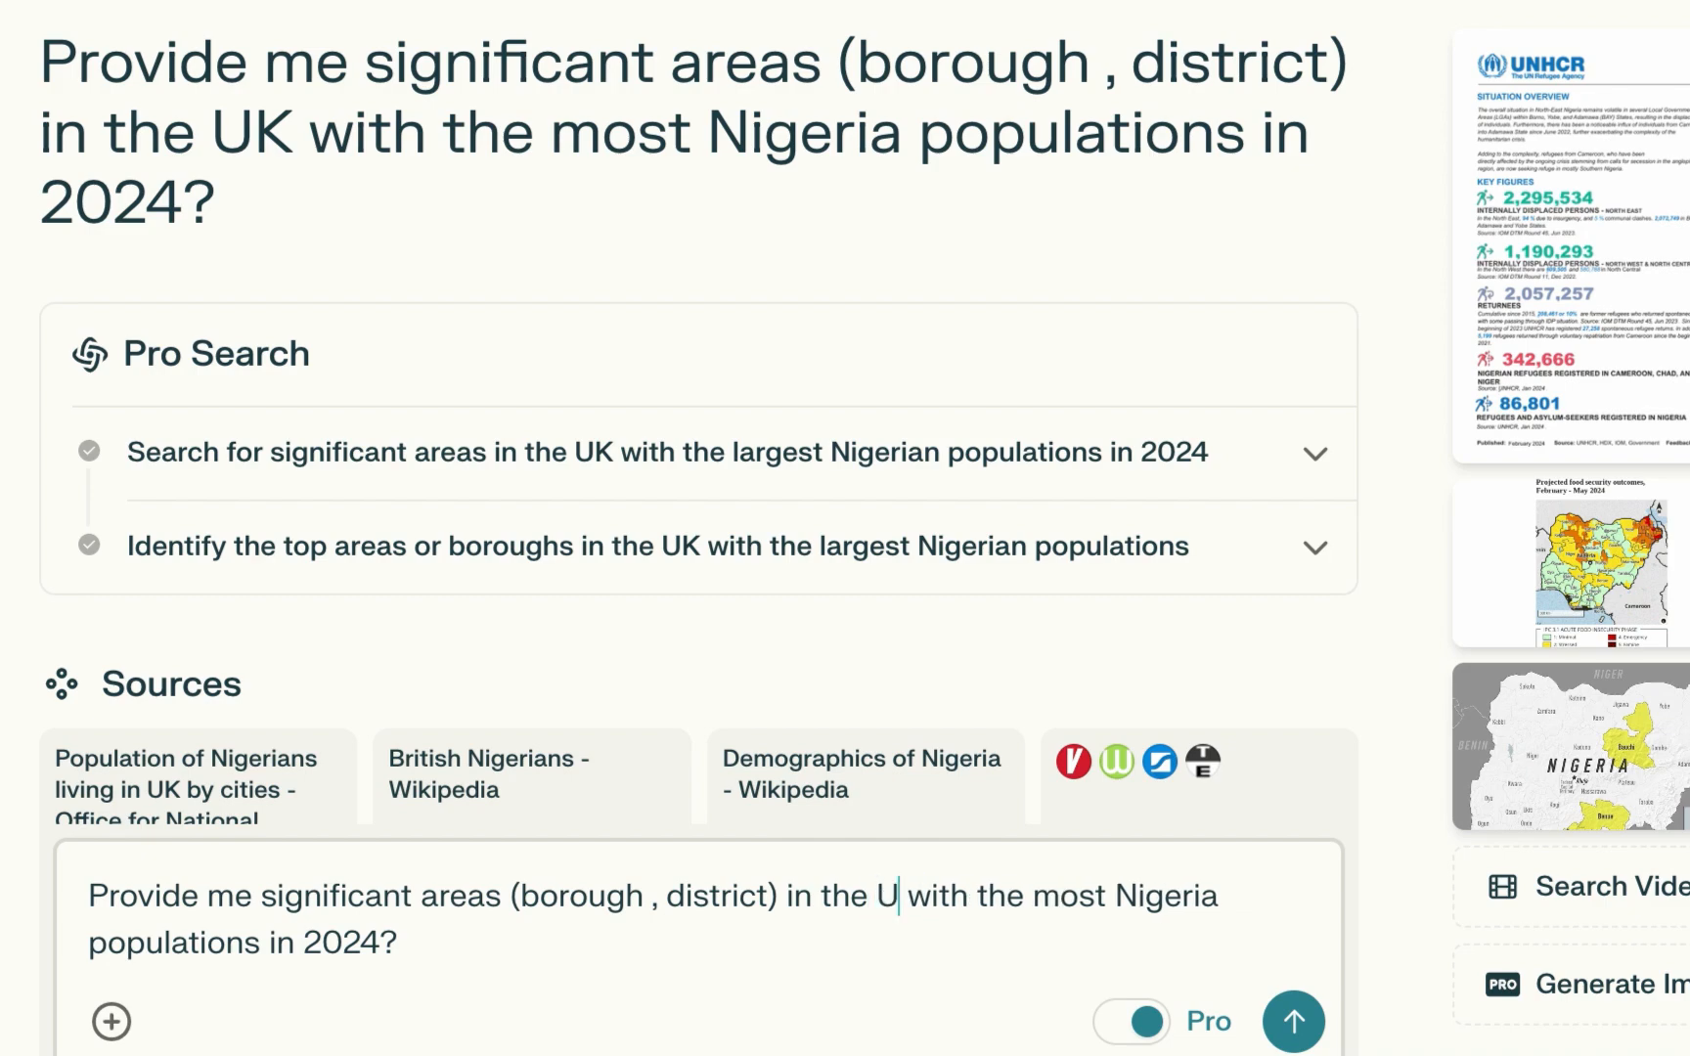
{"action": "key", "text": "BackSpace"}
{"action": "key", "text": "BackSpace"}
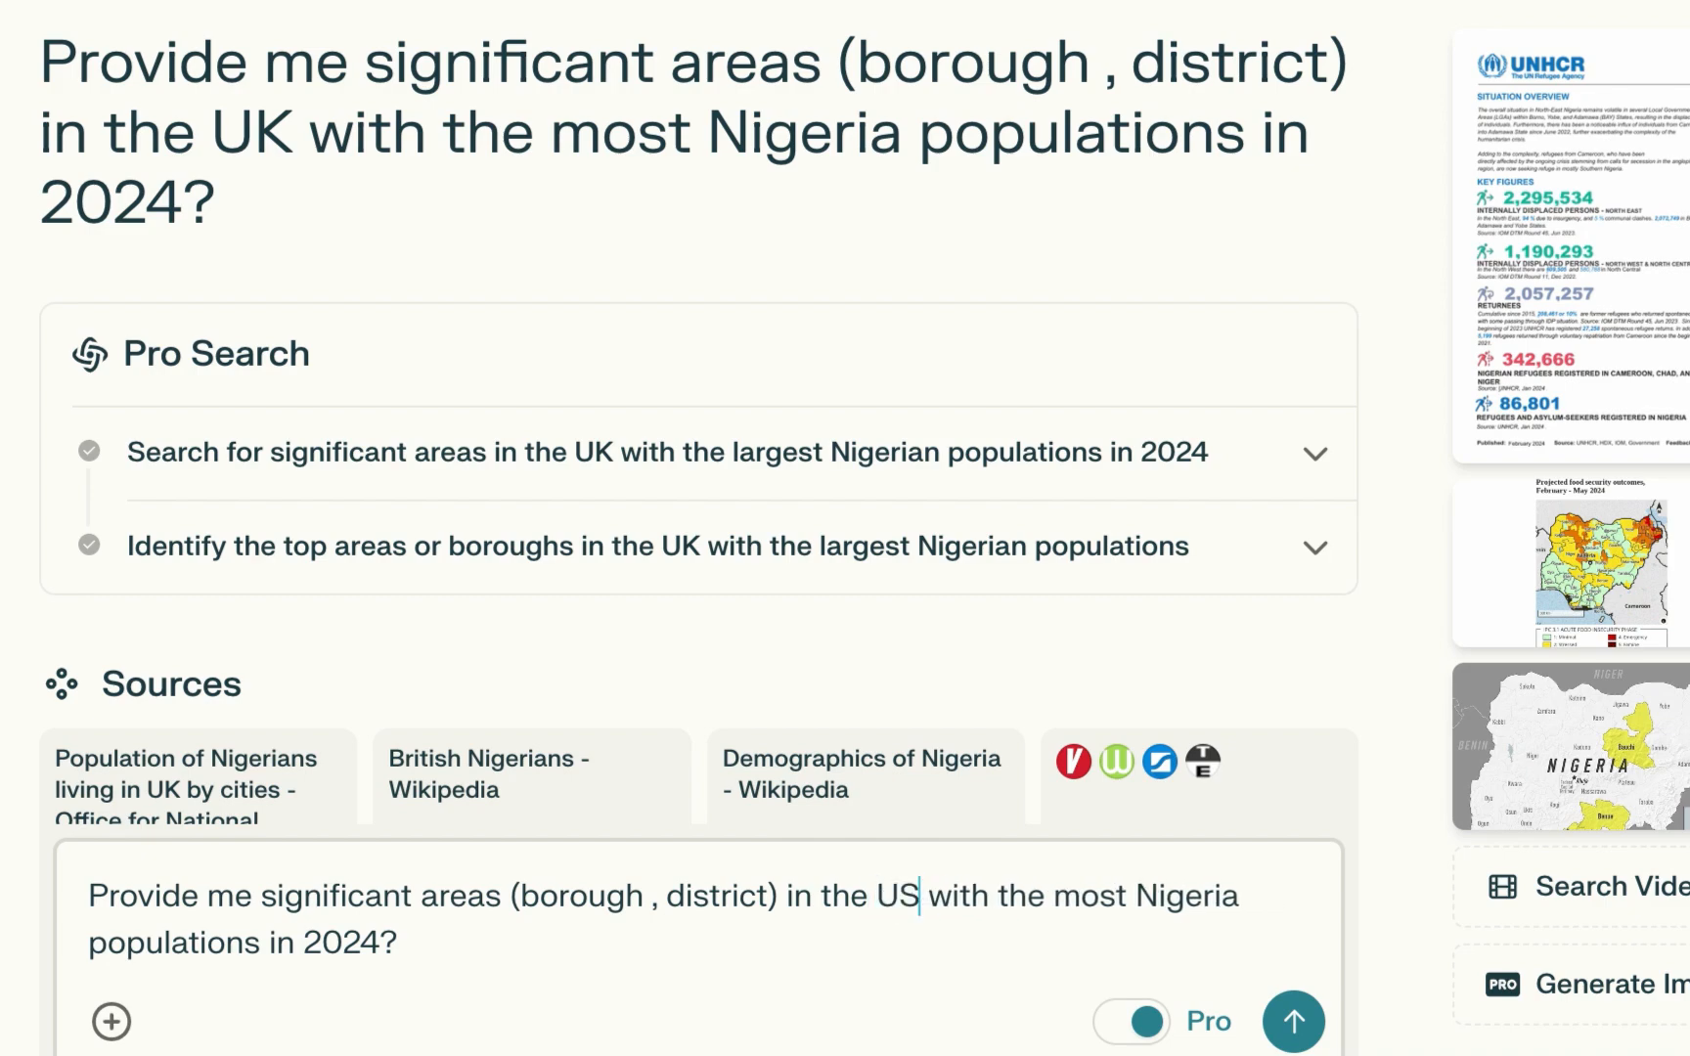
{"action": "key", "text": "ctrl+a"}
{"action": "key", "text": "super+c"}
{"action": "key", "text": "Return"}
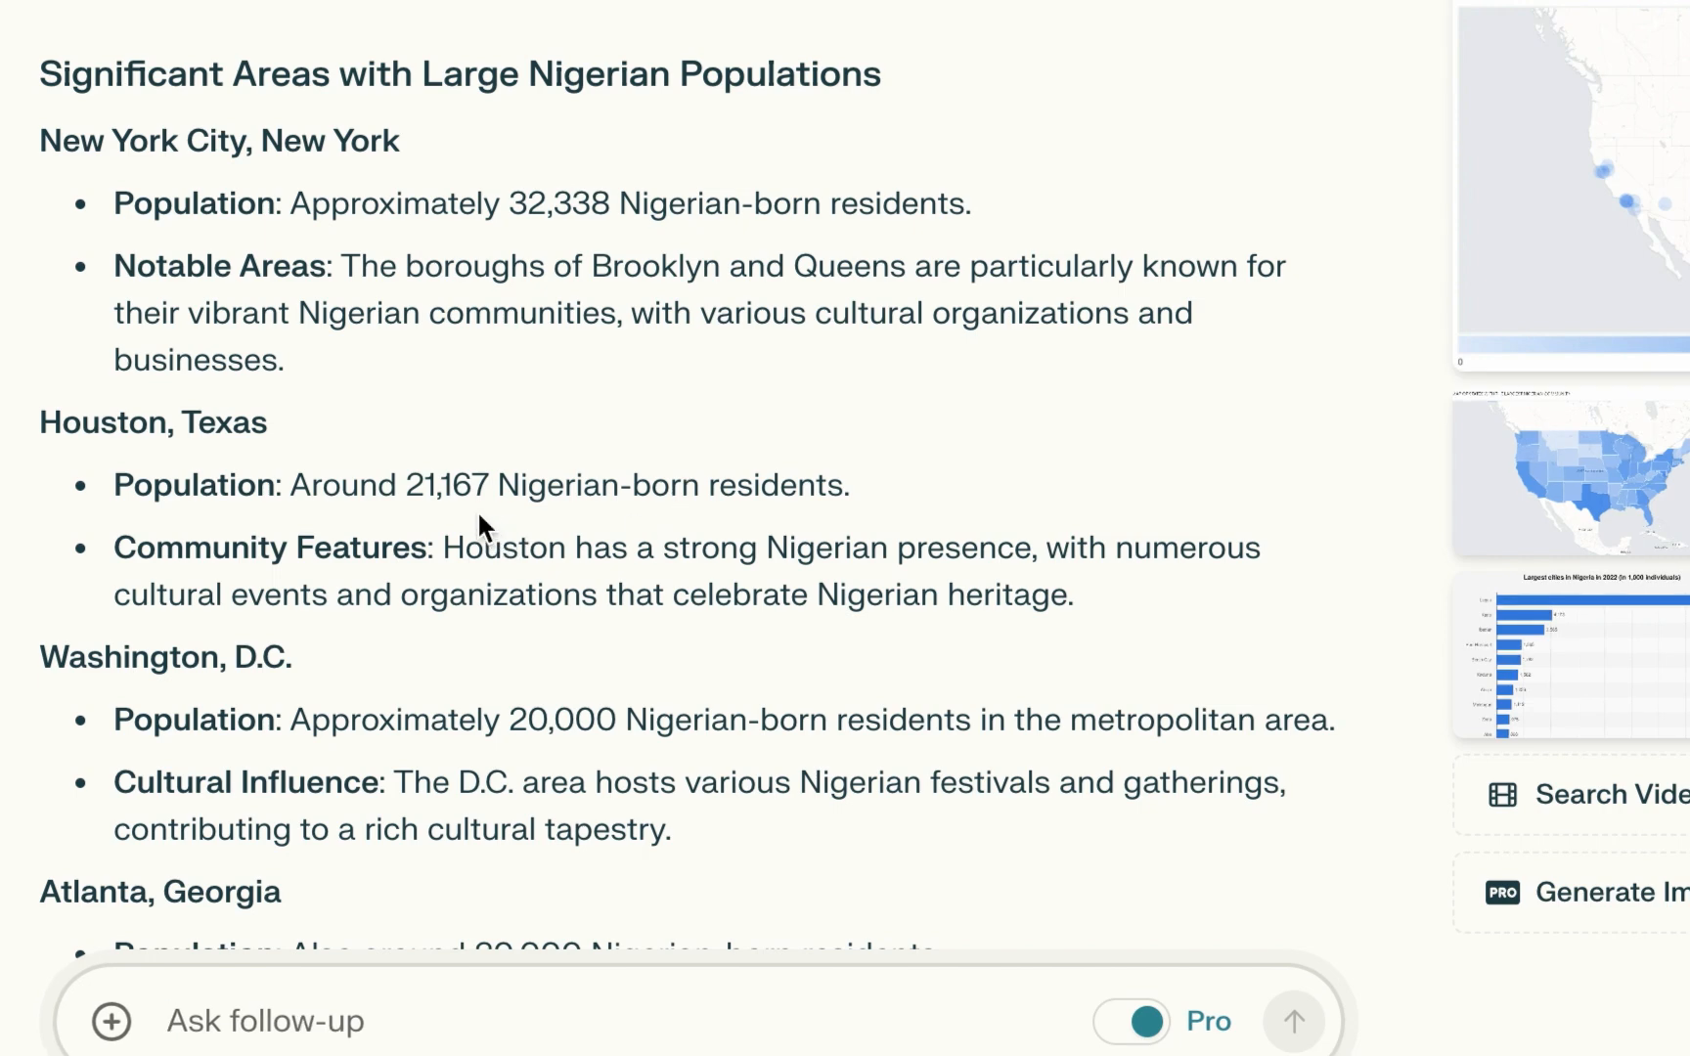
Read through the answer on US areas, and switch to ChatGPT to submit the same copied question there.
{"action": "scroll", "coordinate": [412, 460], "scroll_direction": "down", "scroll_amount": 5}
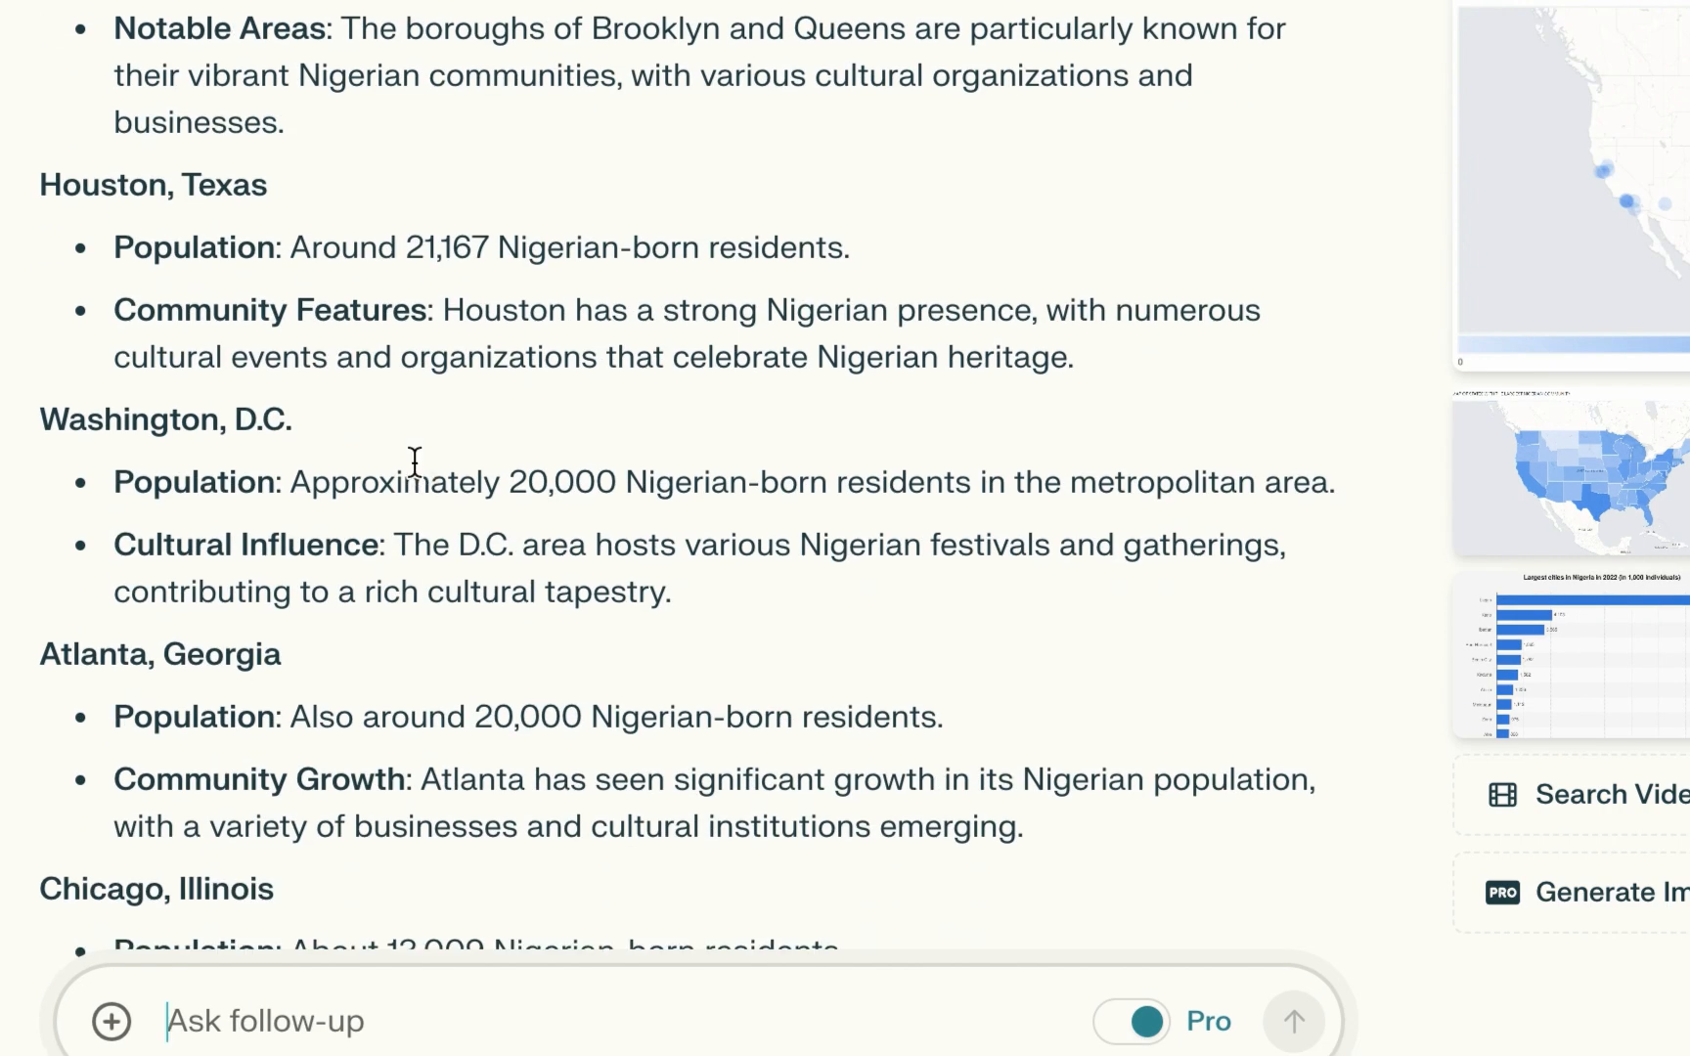
{"action": "scroll", "coordinate": [414, 460], "scroll_direction": "down", "scroll_amount": 5}
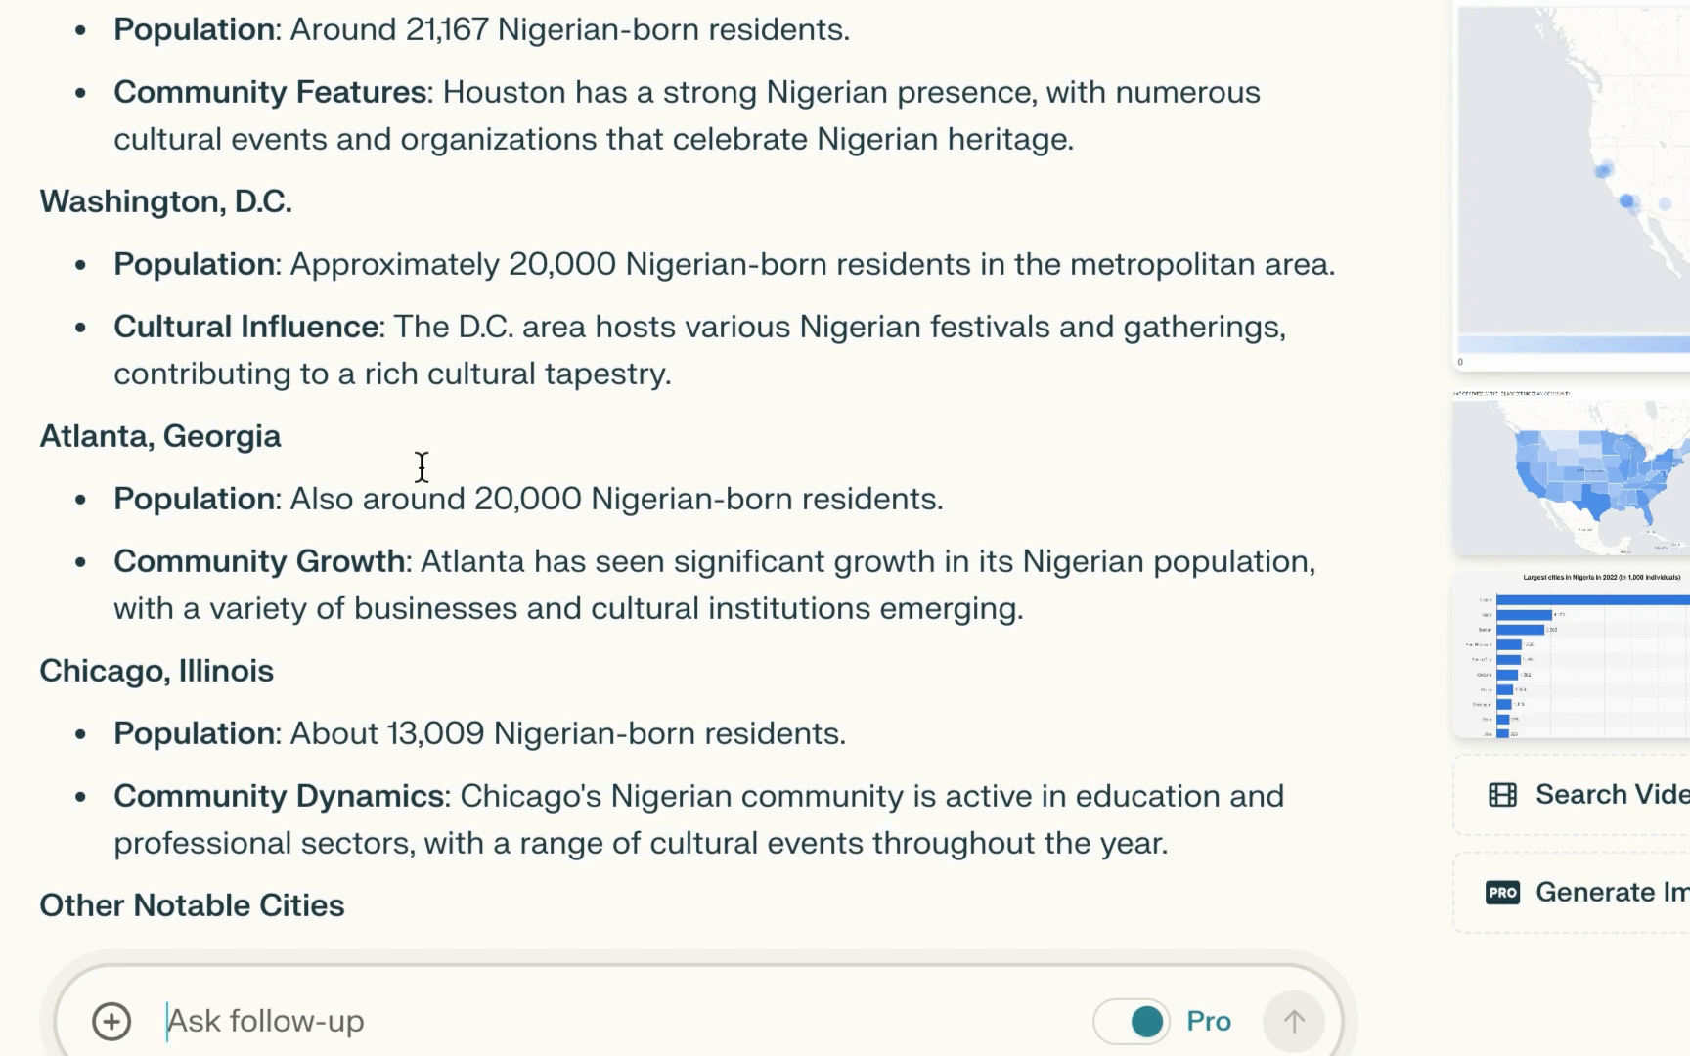
{"action": "scroll", "coordinate": [427, 479], "scroll_direction": "down", "scroll_amount": 4}
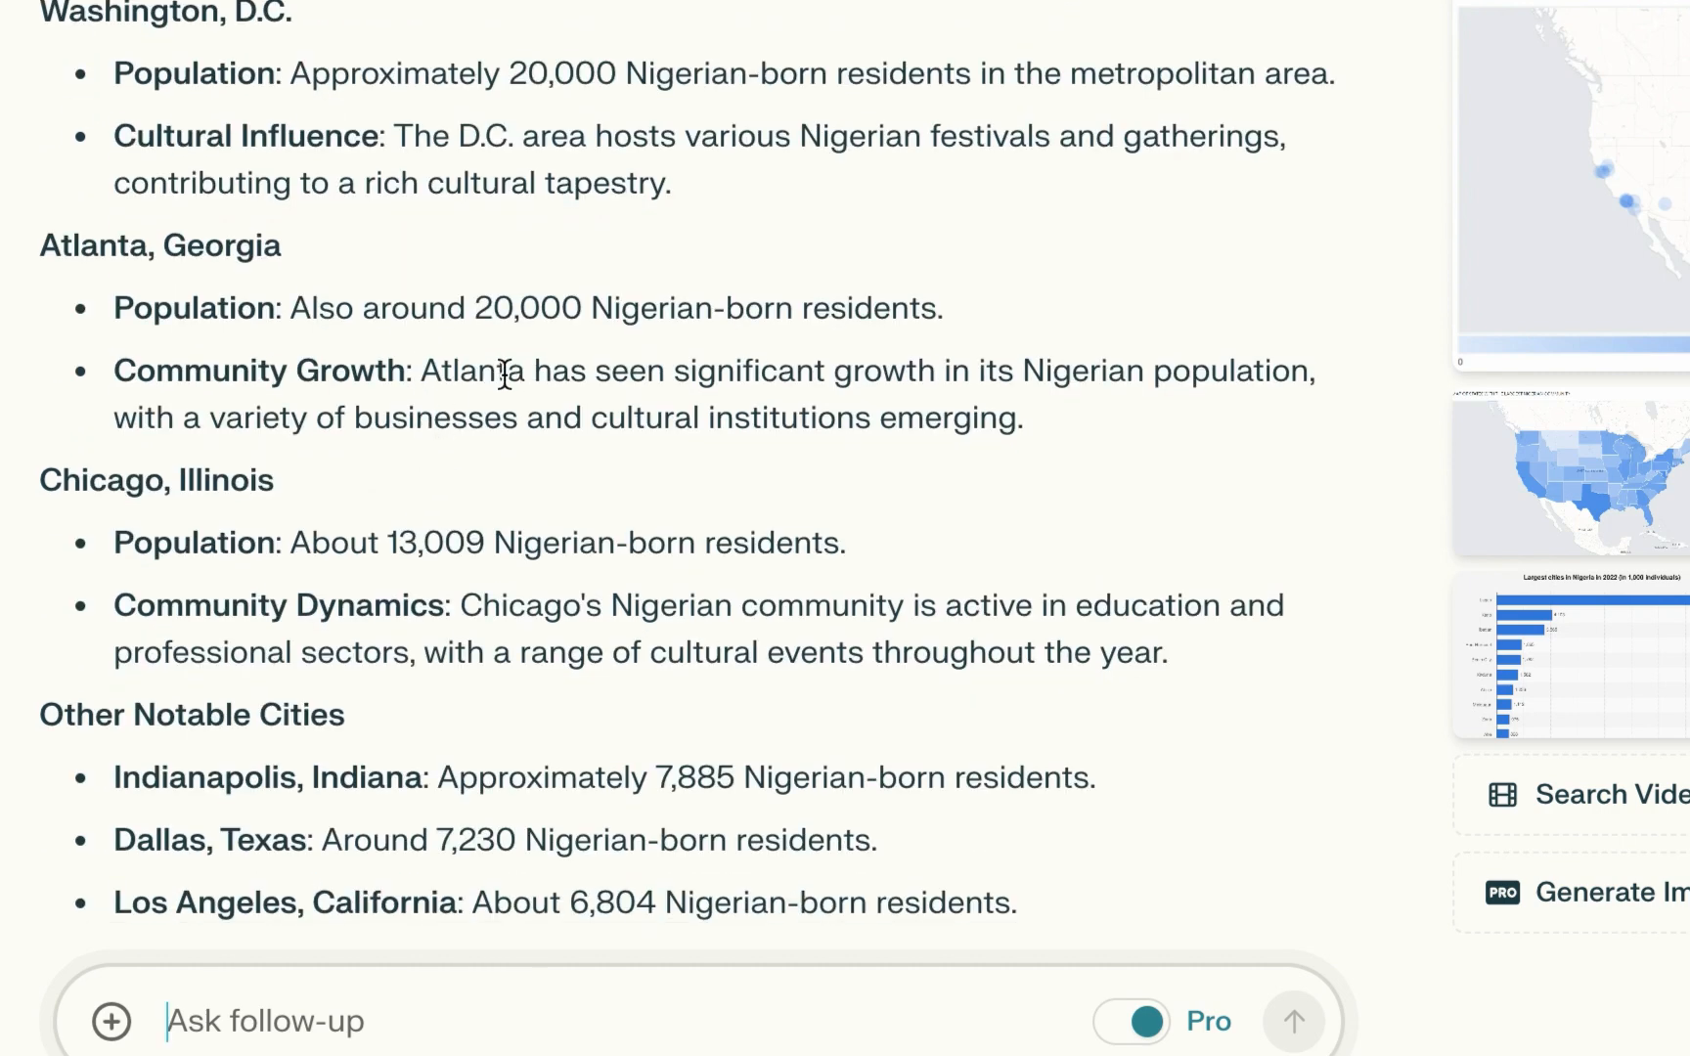
{"action": "scroll", "coordinate": [502, 401], "scroll_direction": "down", "scroll_amount": 1}
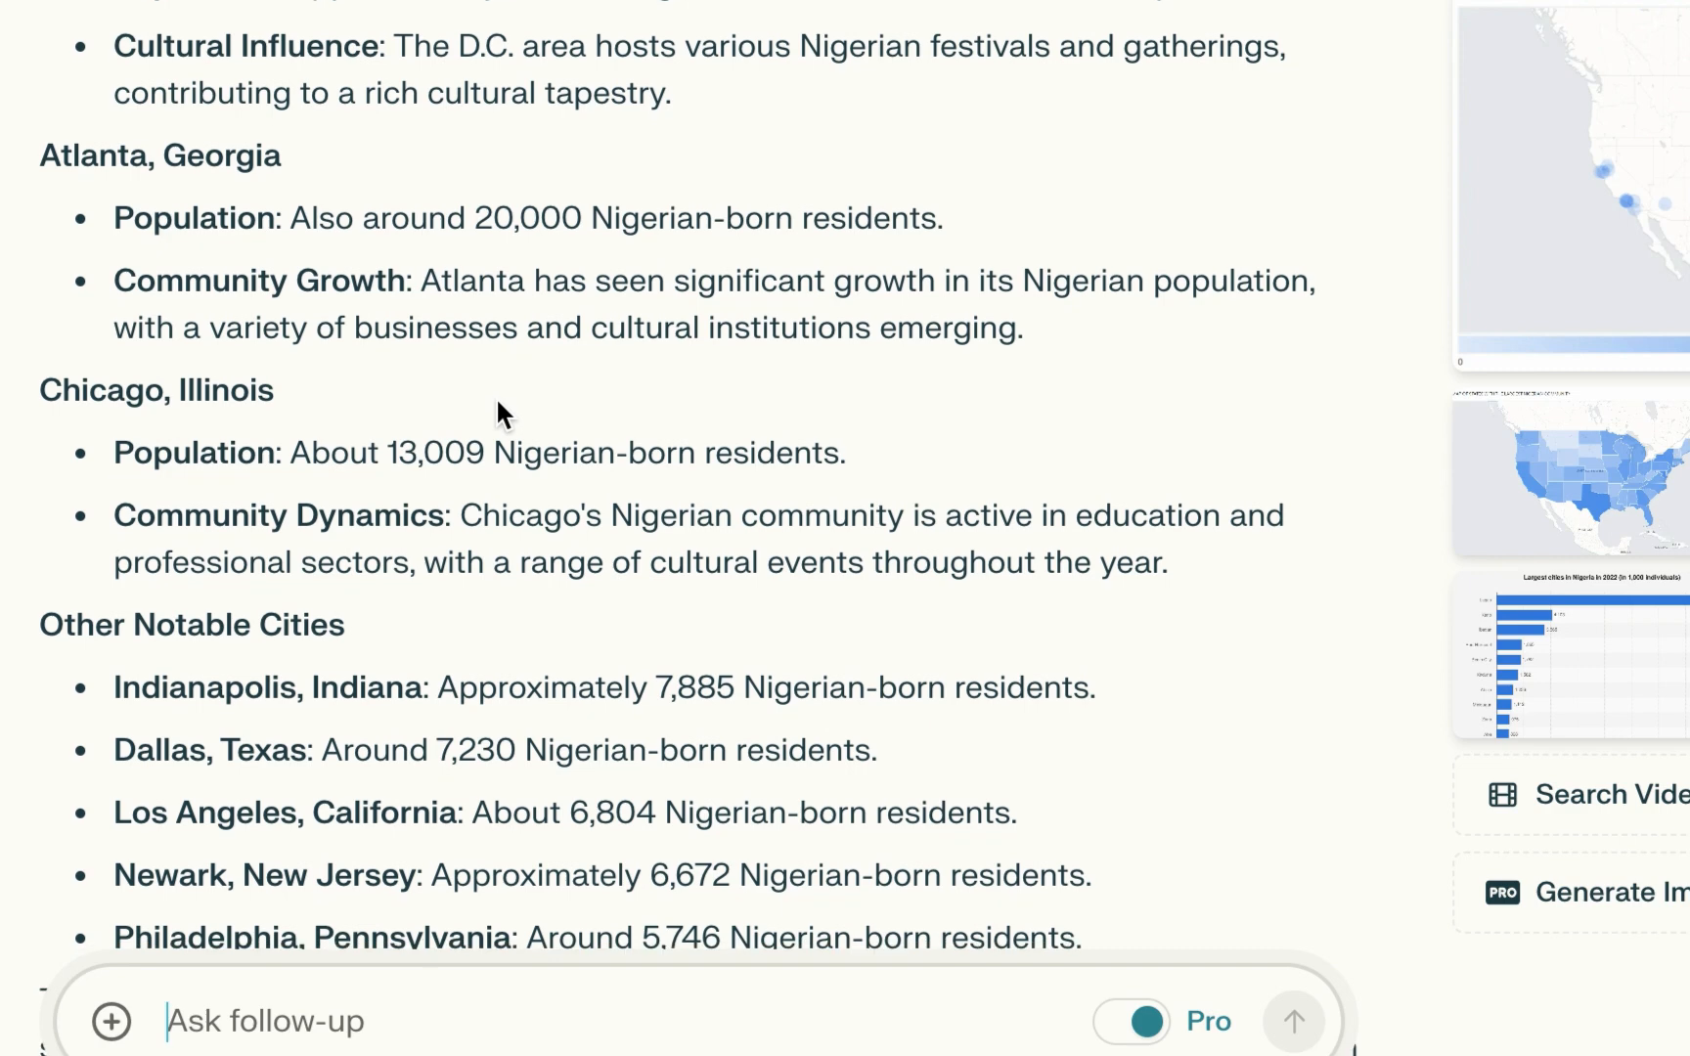
{"action": "scroll", "coordinate": [470, 497], "scroll_direction": "down", "scroll_amount": 3}
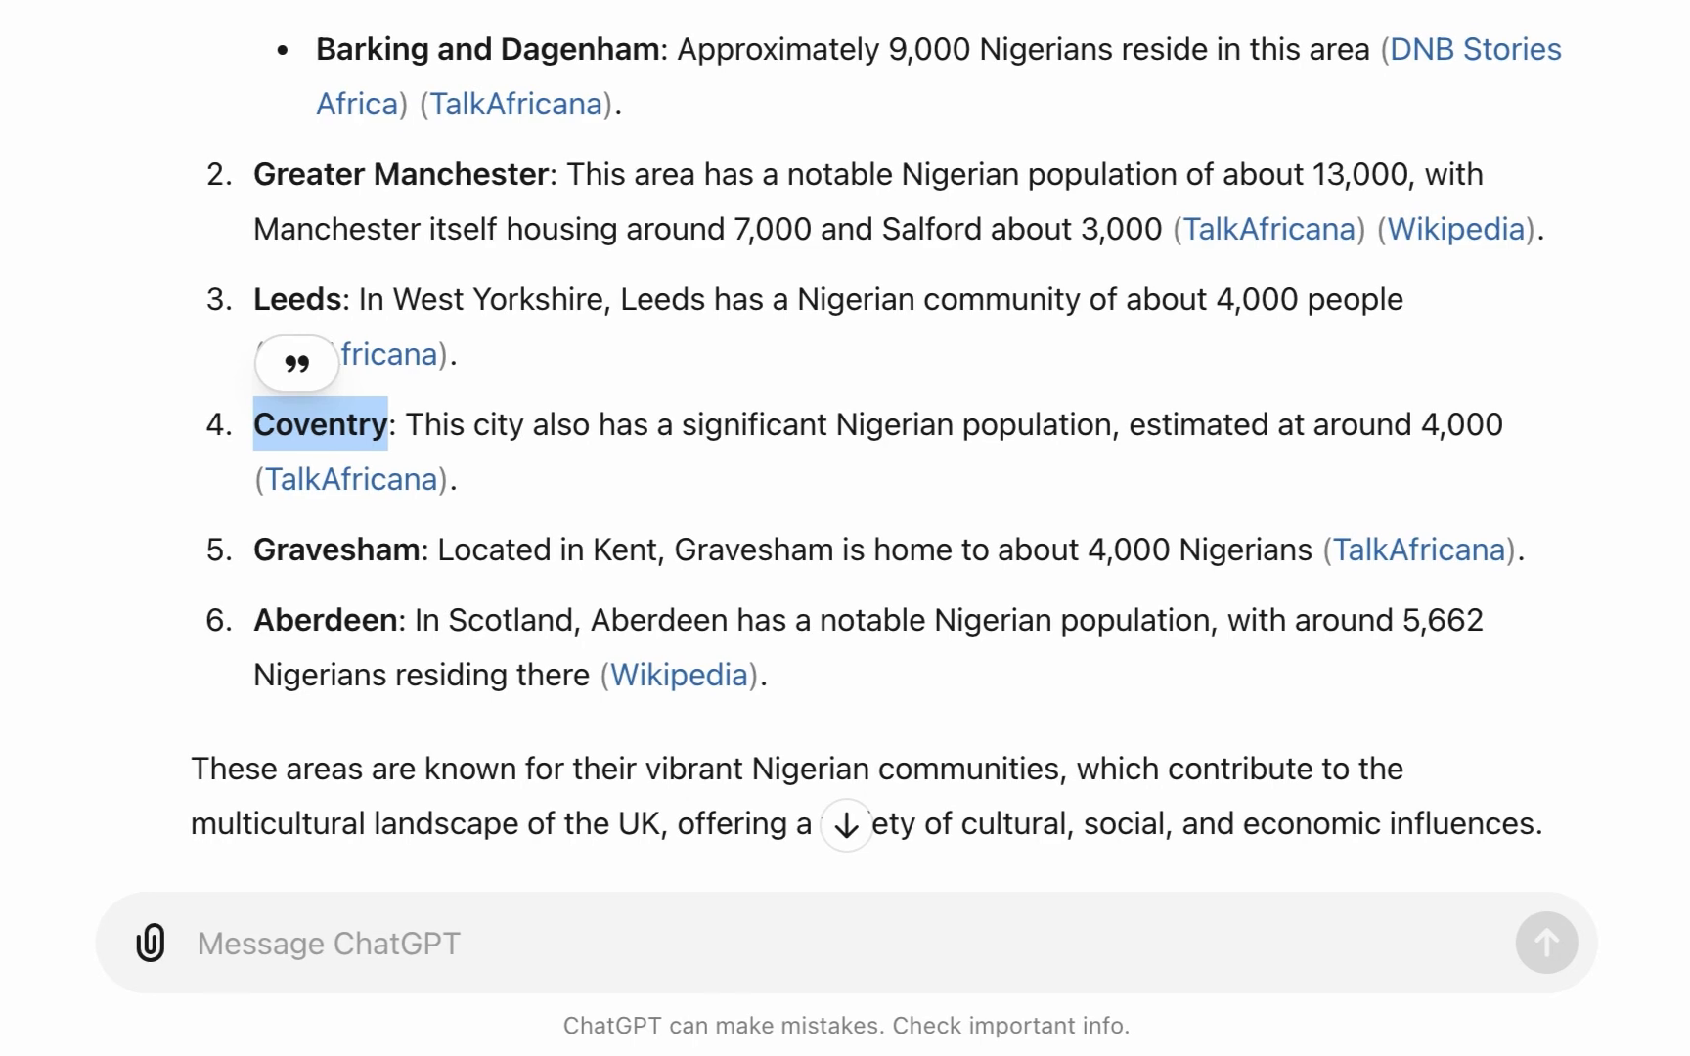
{"action": "key", "text": "super+v"}
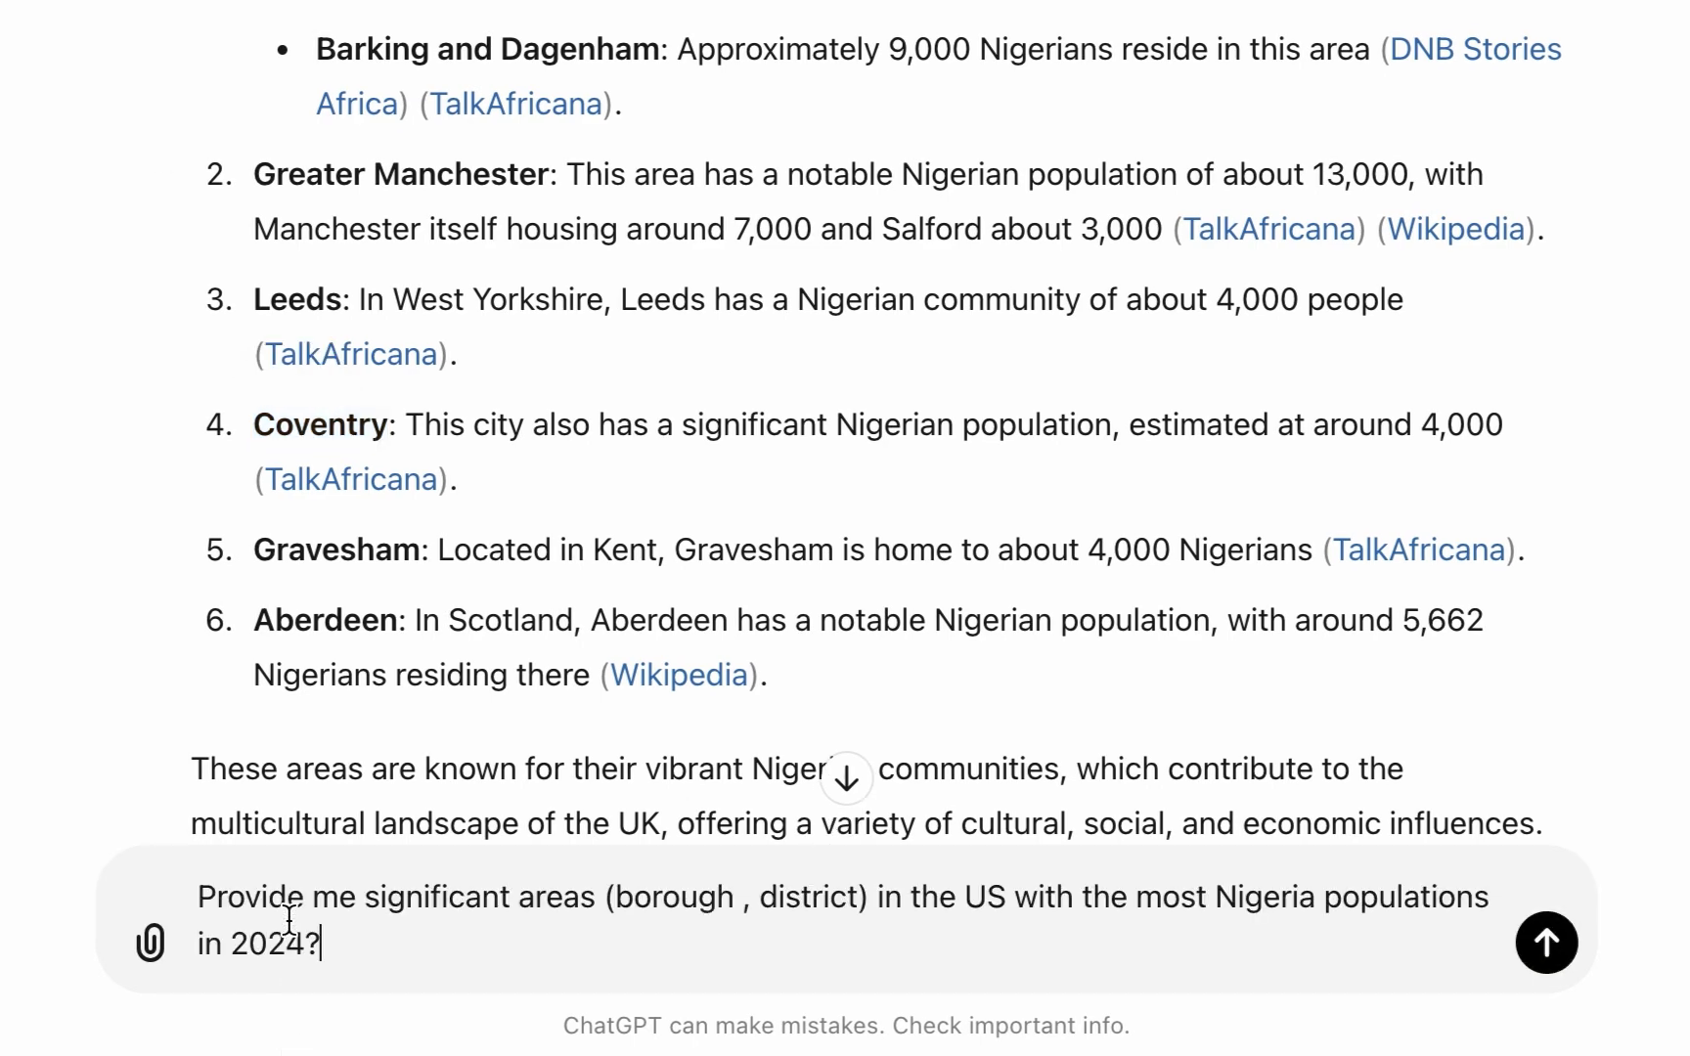
{"action": "key", "text": "Return"}
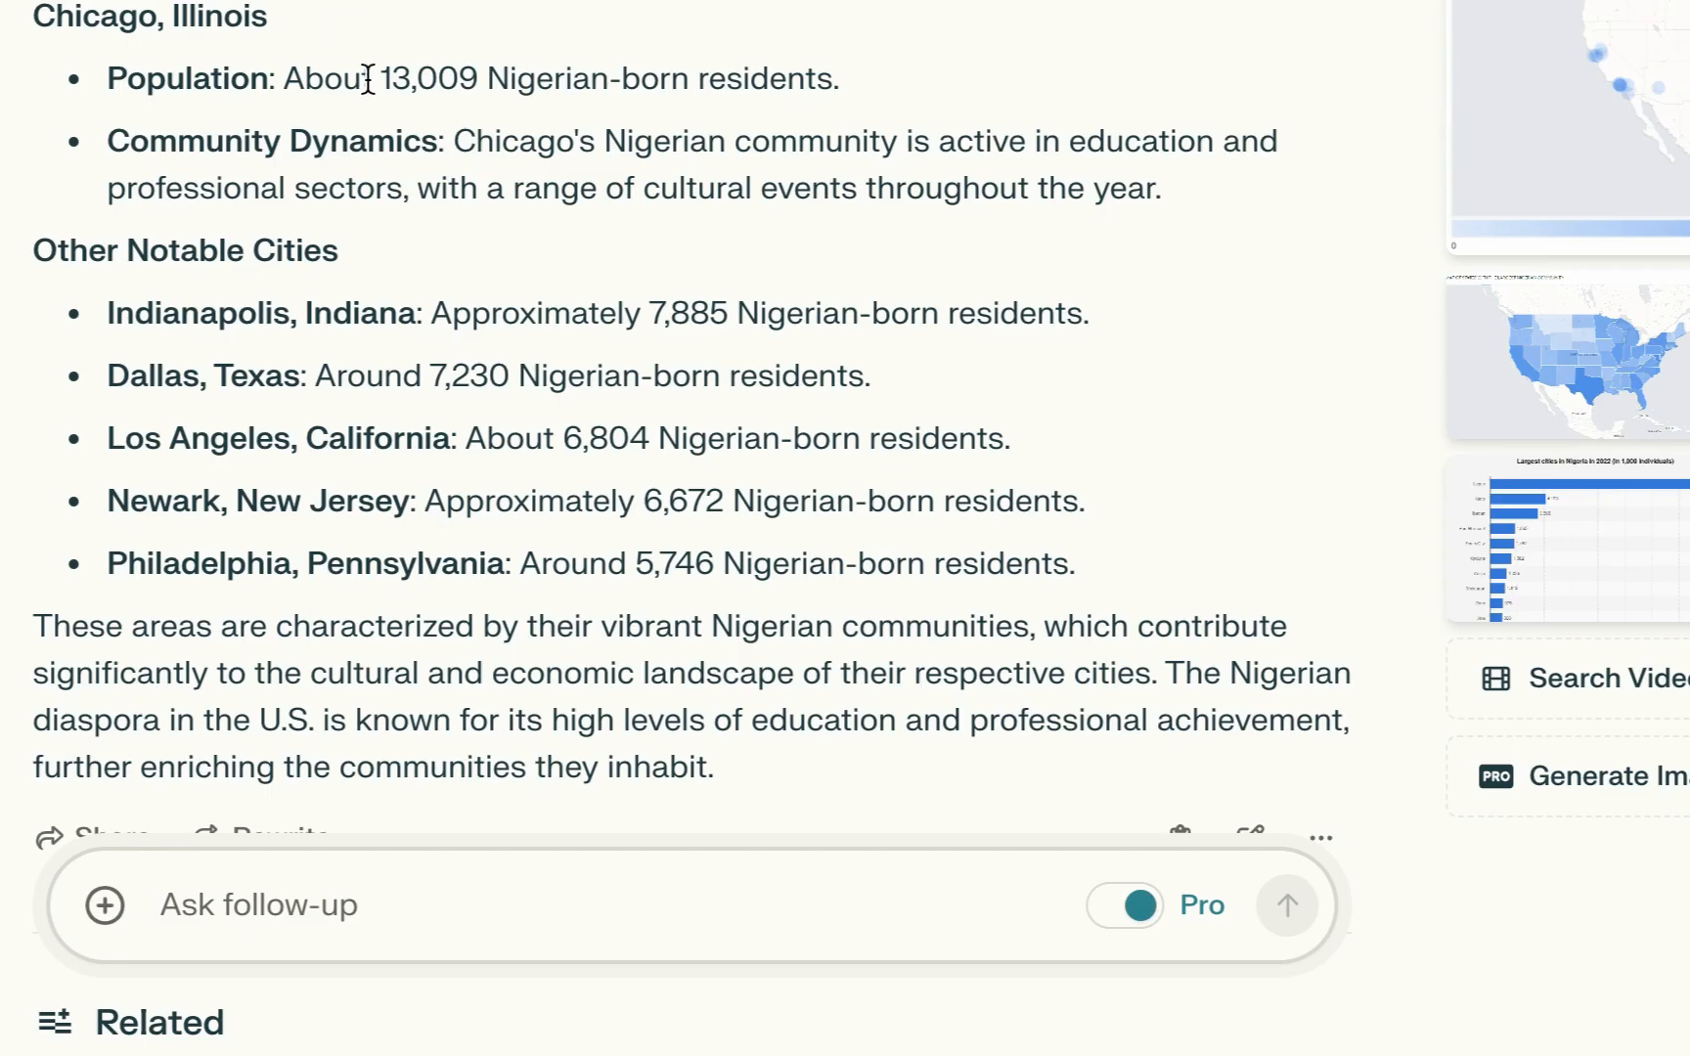
Compare the US states, cities and New York boroughs listed in the Perplexity and ChatGPT answers.
{"action": "scroll", "coordinate": [386, 141], "scroll_direction": "up", "scroll_amount": 5}
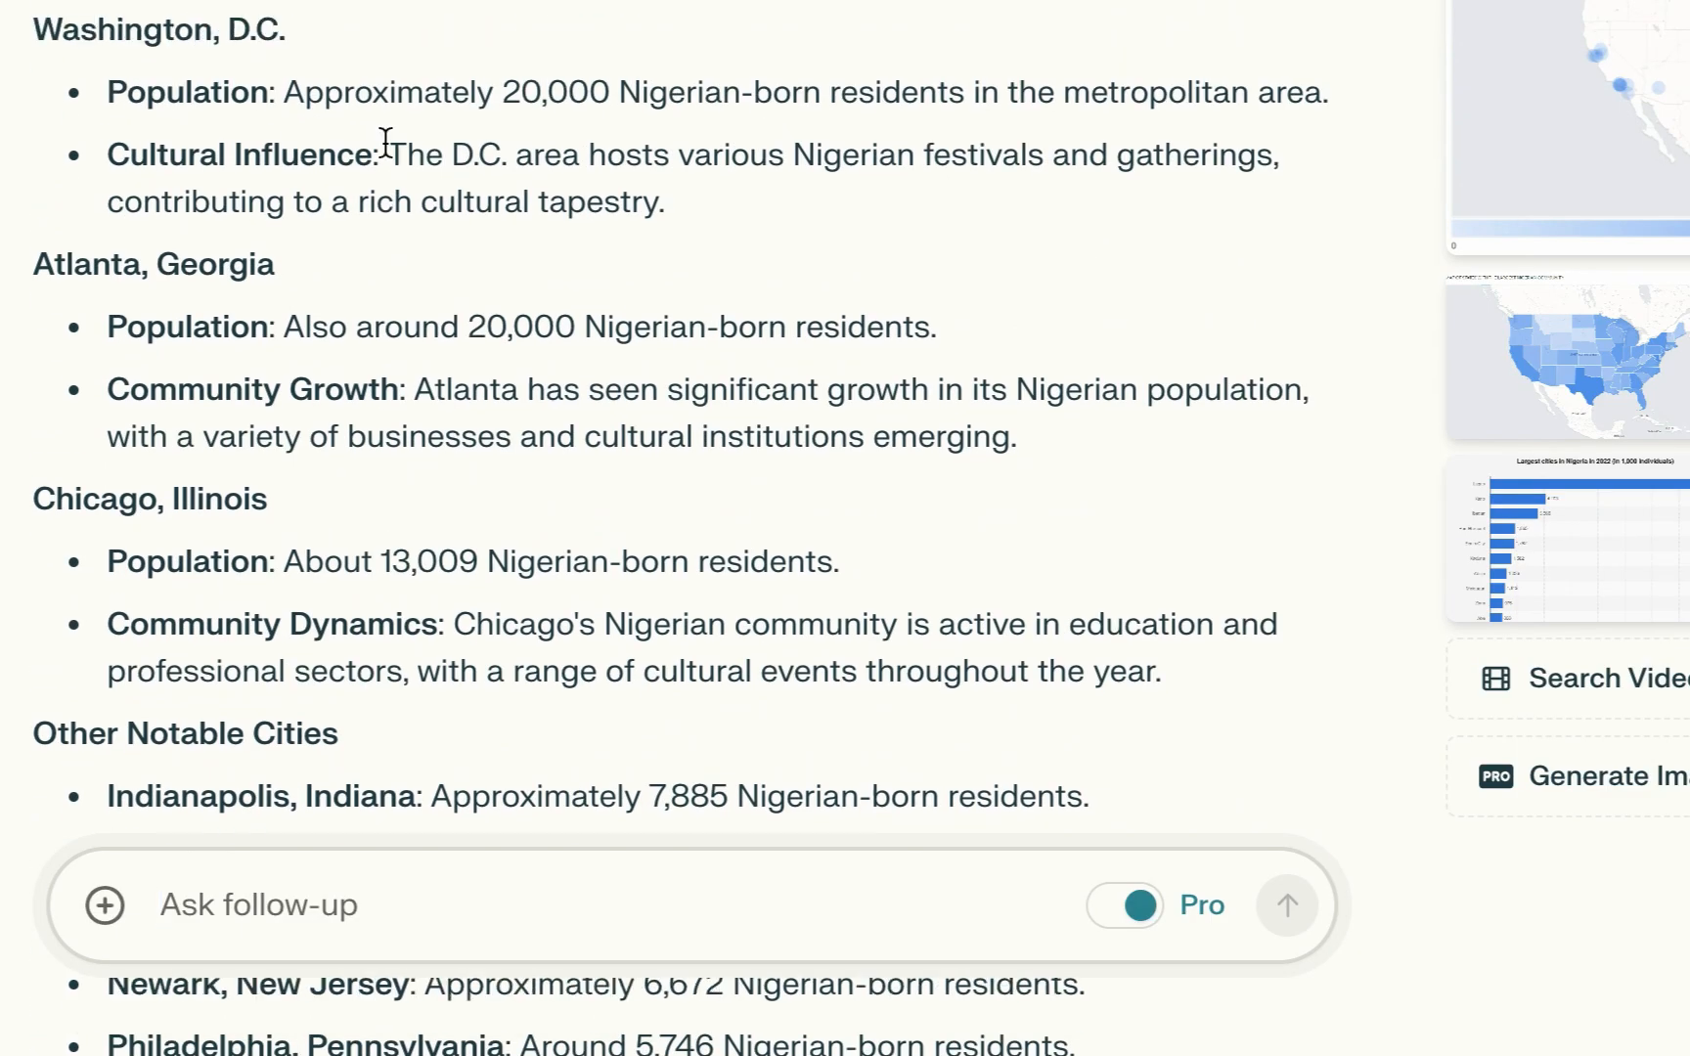
{"action": "scroll", "coordinate": [387, 142], "scroll_direction": "up", "scroll_amount": 7}
{"action": "scroll", "coordinate": [385, 140], "scroll_direction": "down", "scroll_amount": 3}
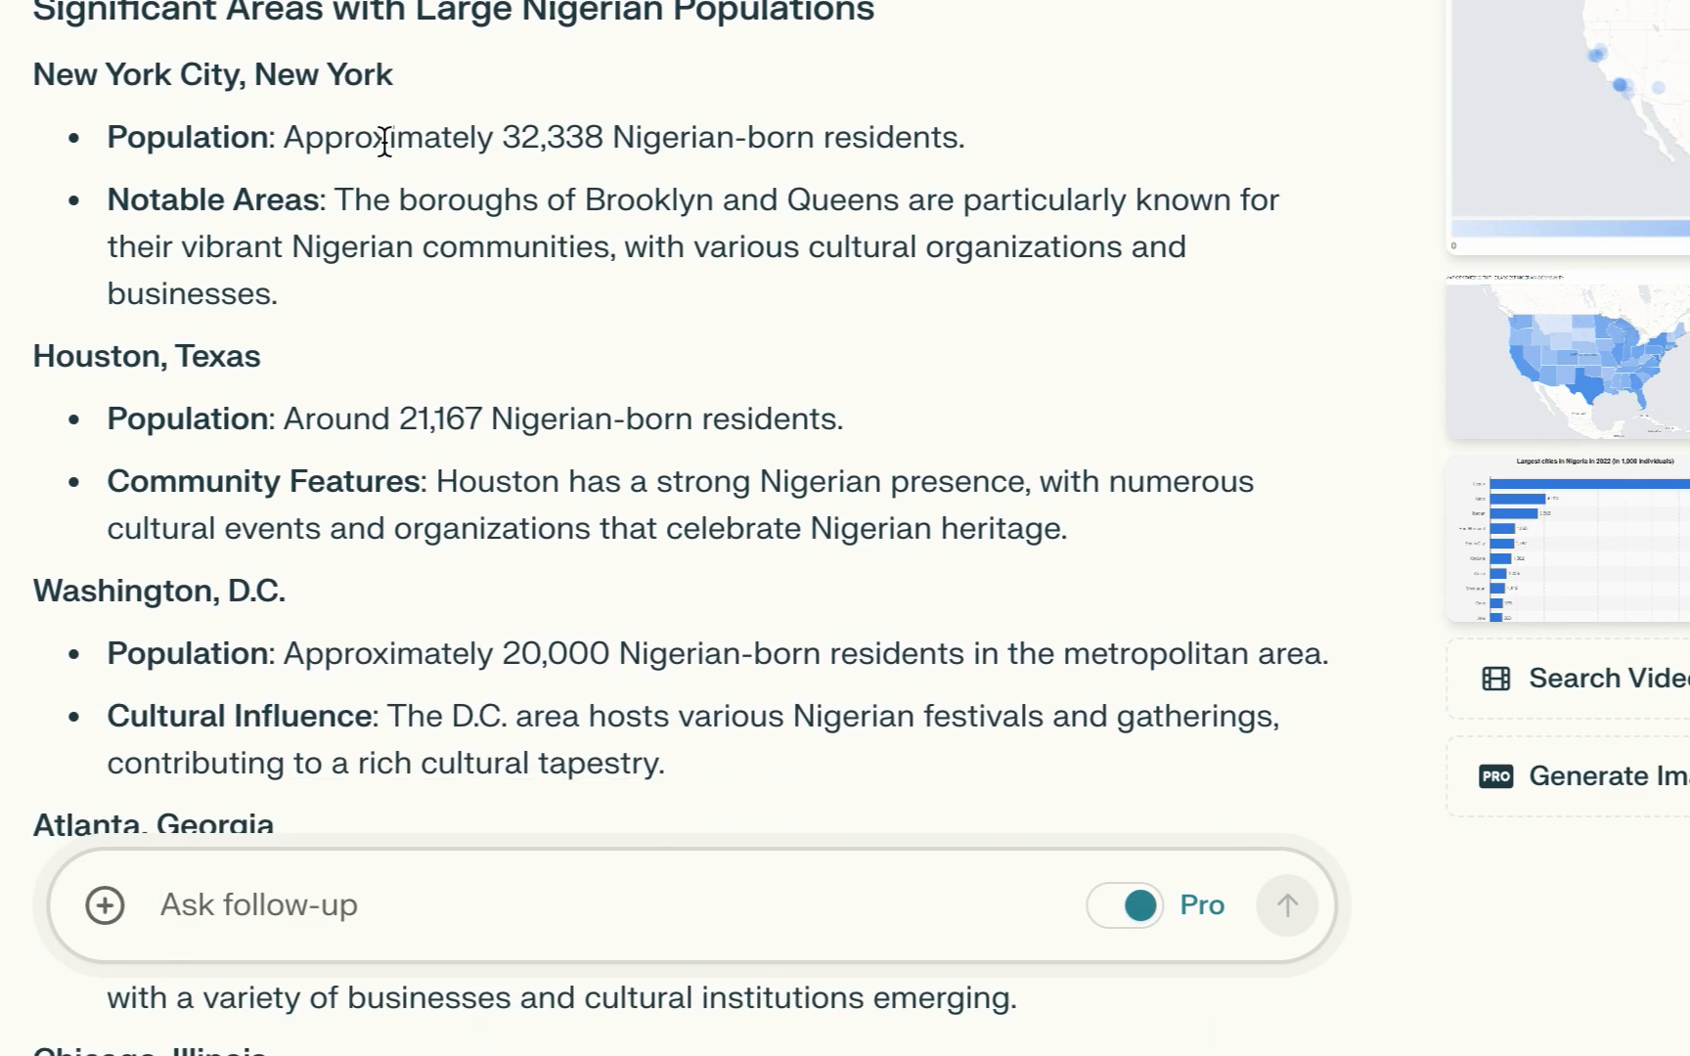
{"action": "scroll", "coordinate": [391, 406], "scroll_direction": "down", "scroll_amount": 1}
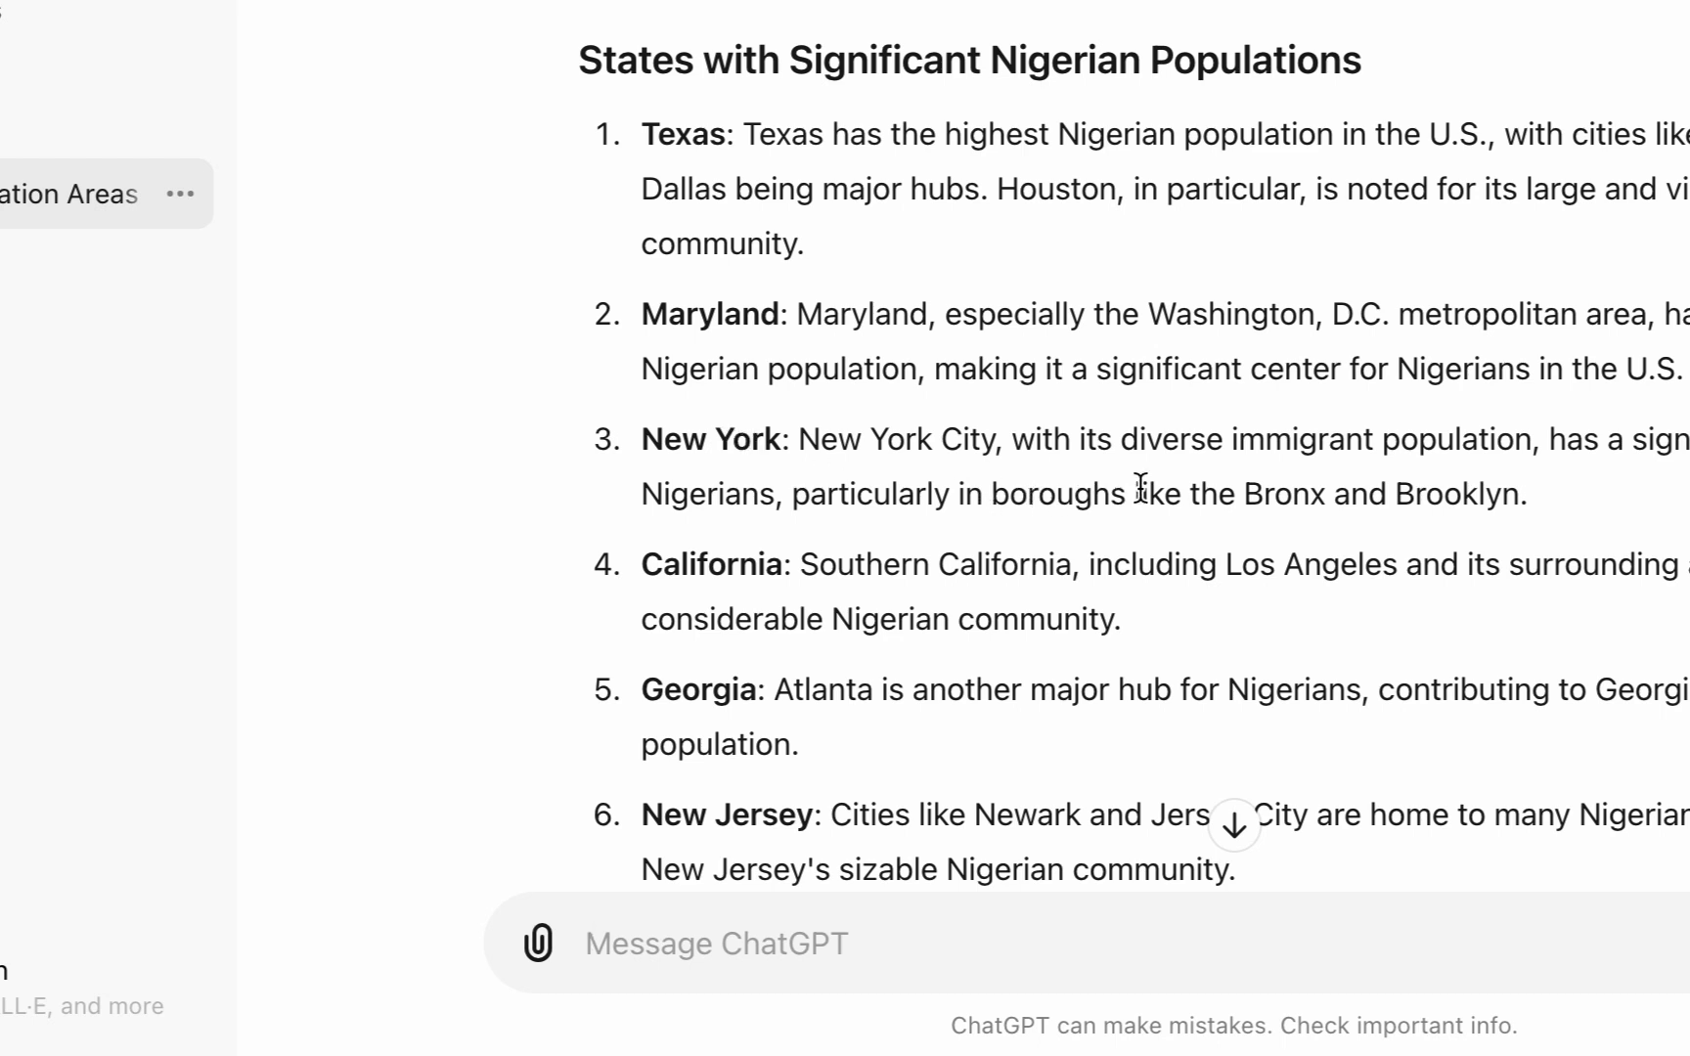
{"action": "left_click_drag", "start_coordinate": [1265, 494], "coordinate": [1293, 493]}
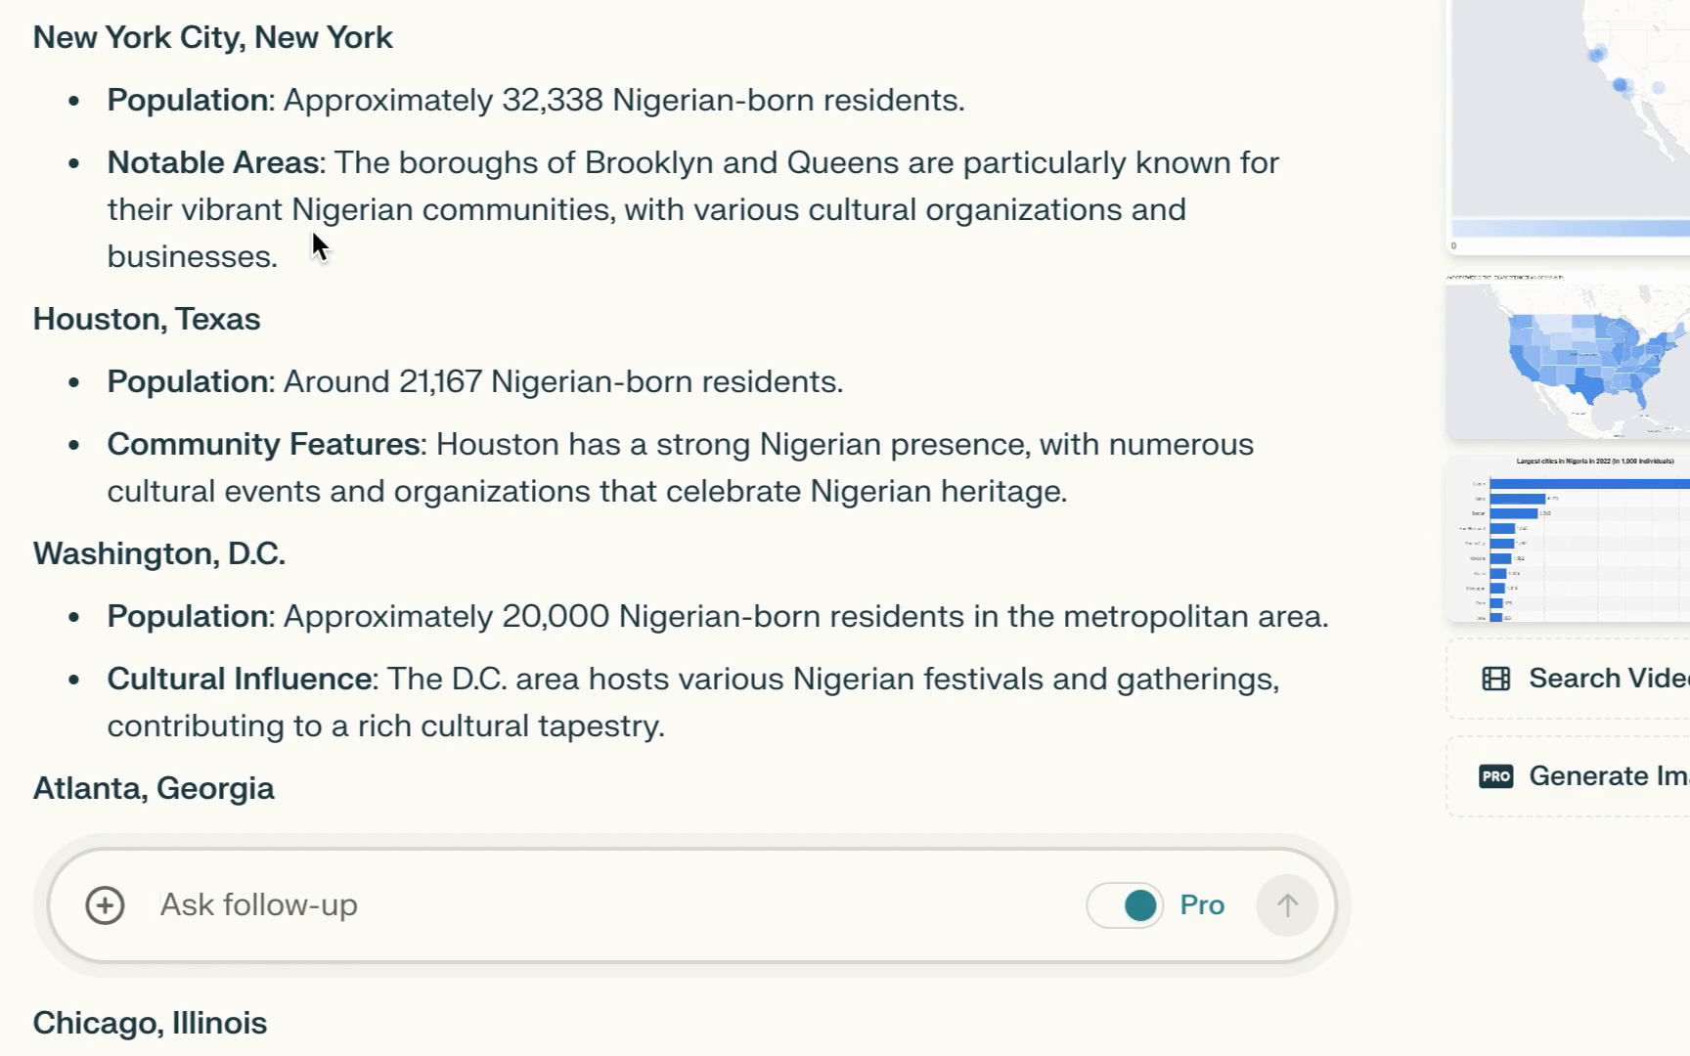
{"action": "scroll", "coordinate": [315, 239], "scroll_direction": "up", "scroll_amount": 1}
{"action": "scroll", "coordinate": [312, 239], "scroll_direction": "up", "scroll_amount": 1}
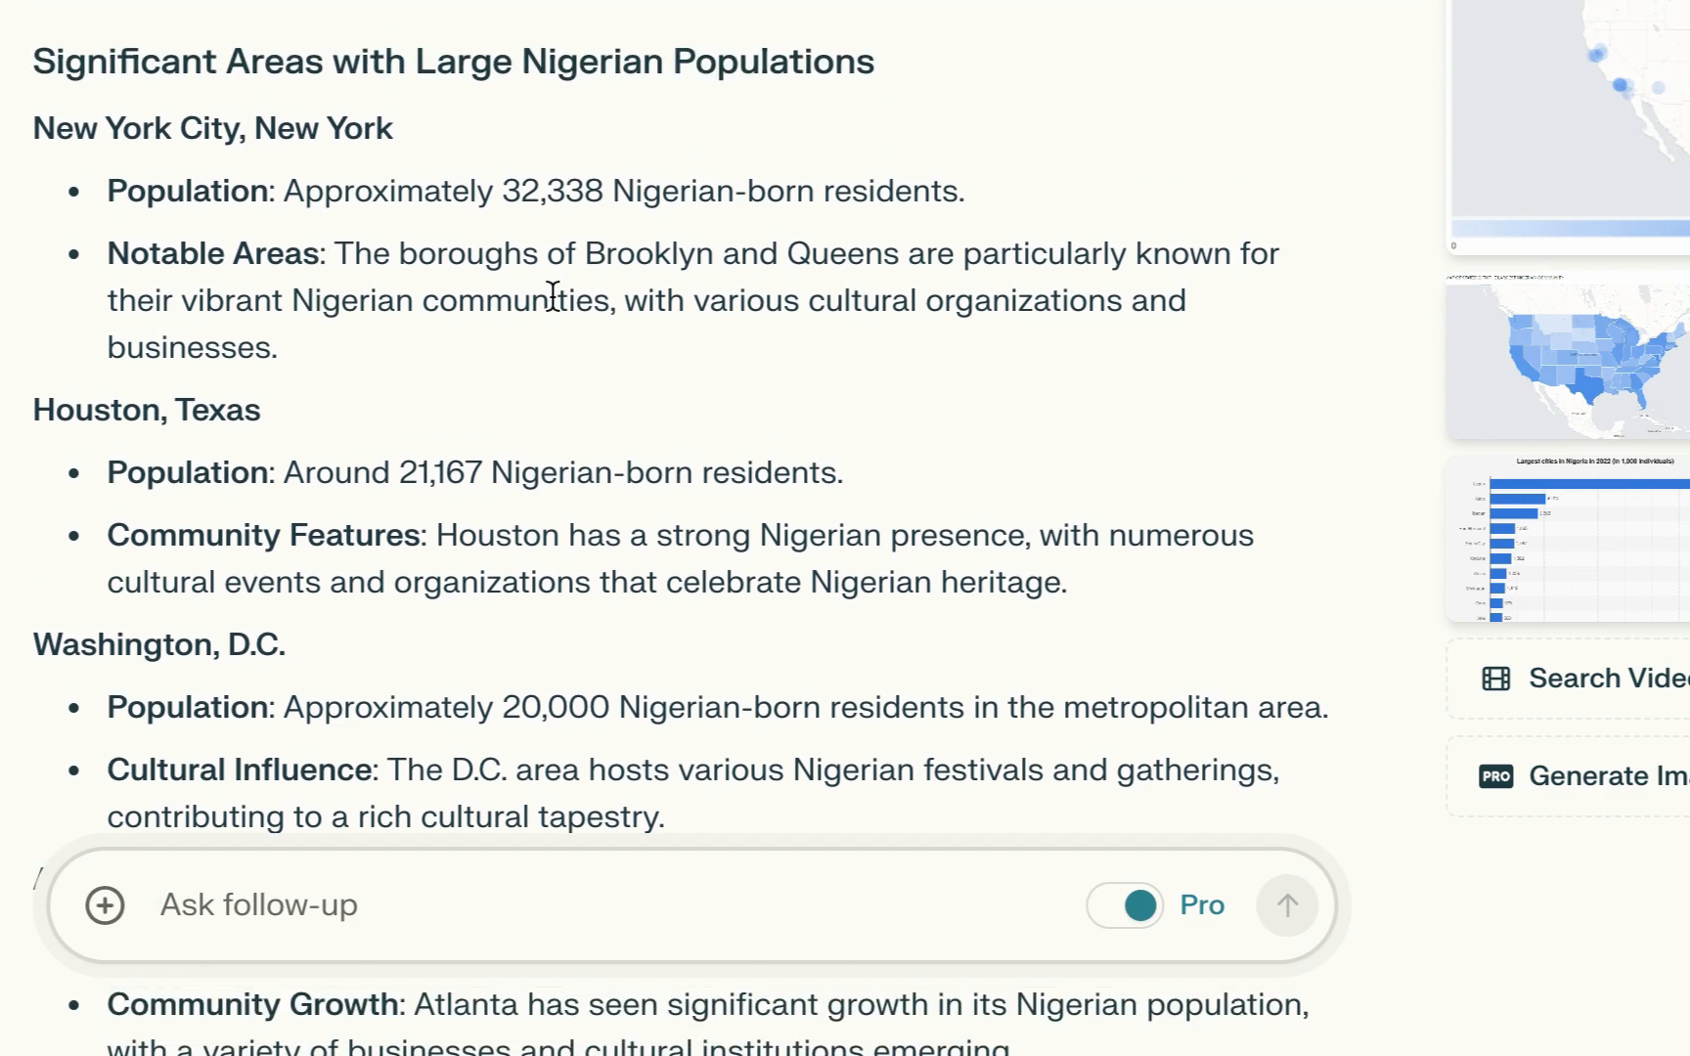
{"action": "double_click", "coordinate": [639, 254]}
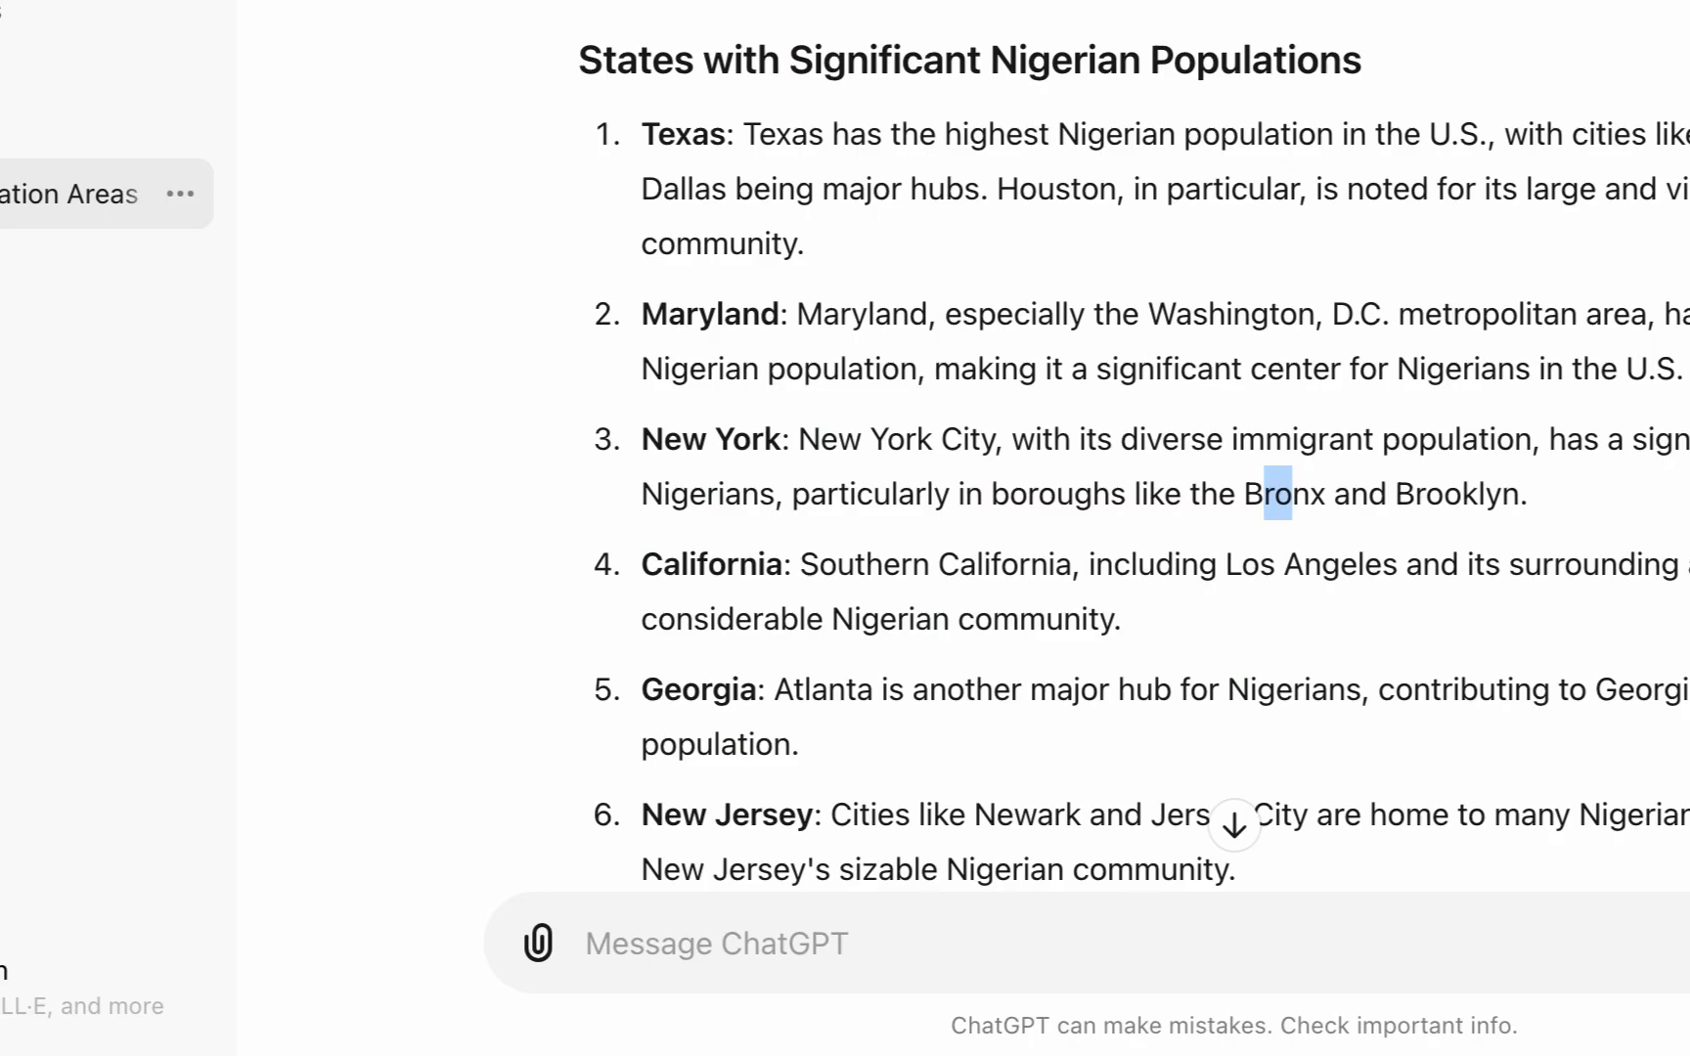
{"action": "left_click", "coordinate": [1115, 360]}
{"action": "scroll", "coordinate": [1301, 222], "scroll_direction": "down", "scroll_amount": 1}
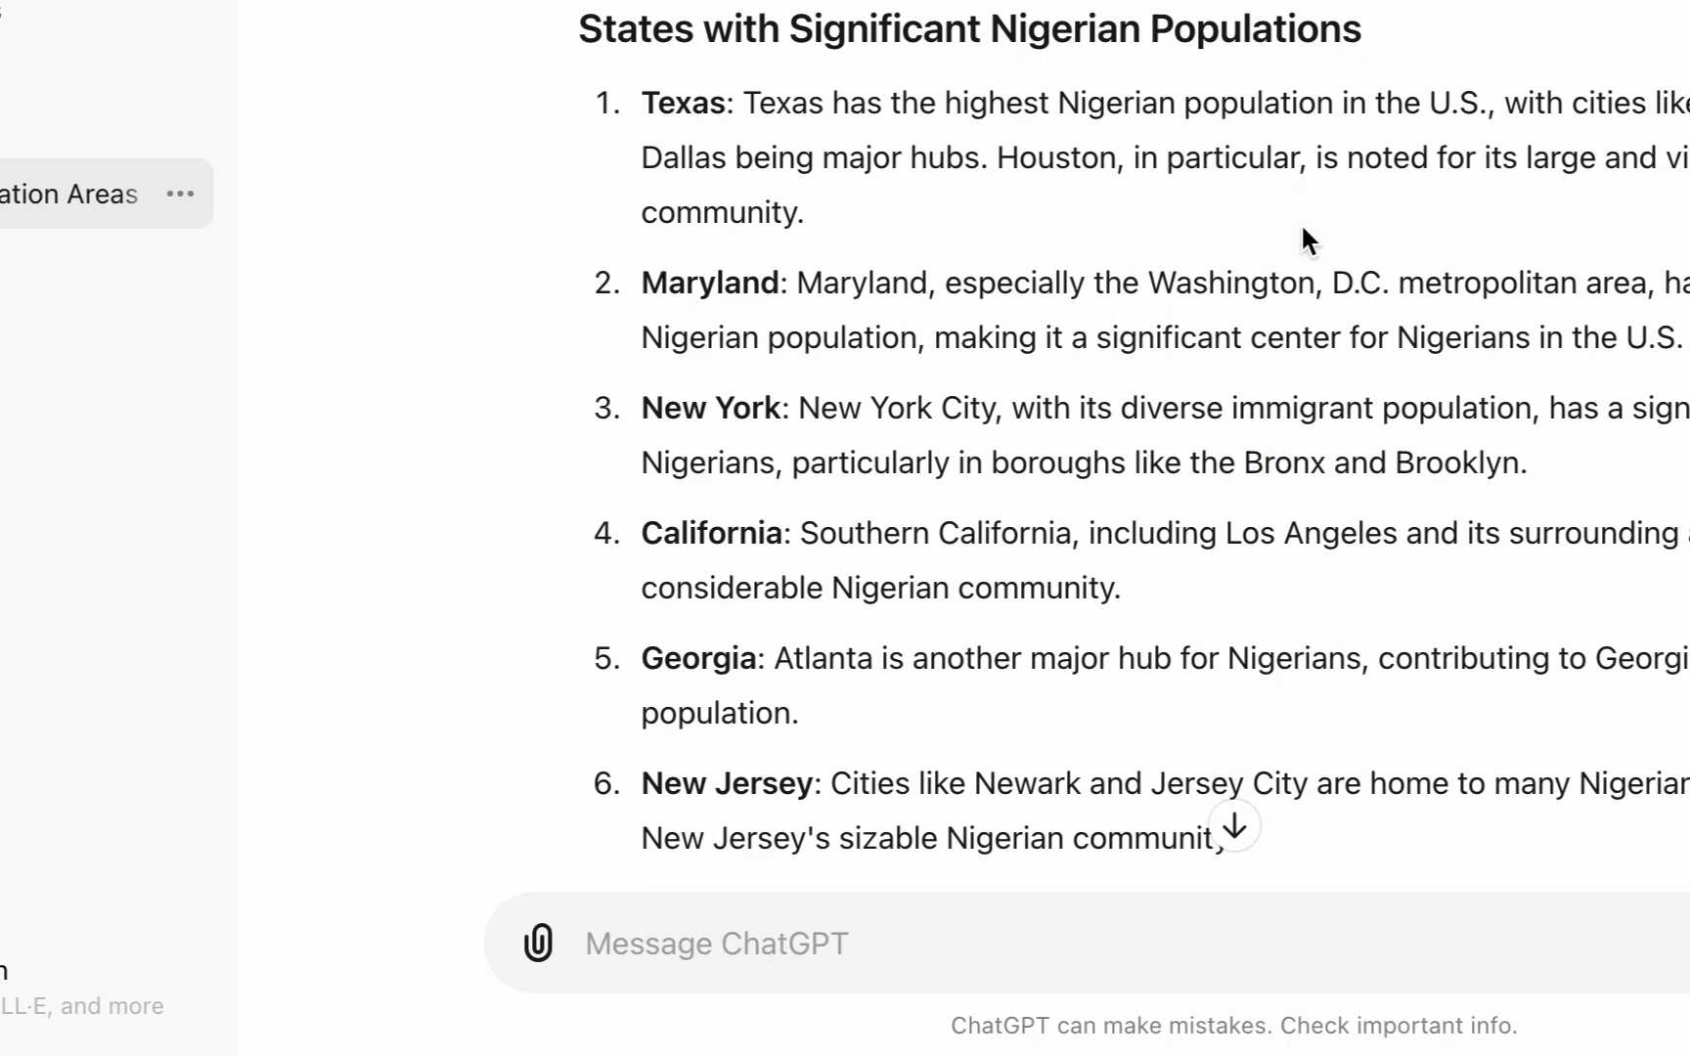
{"action": "scroll", "coordinate": [1301, 226], "scroll_direction": "down", "scroll_amount": 1}
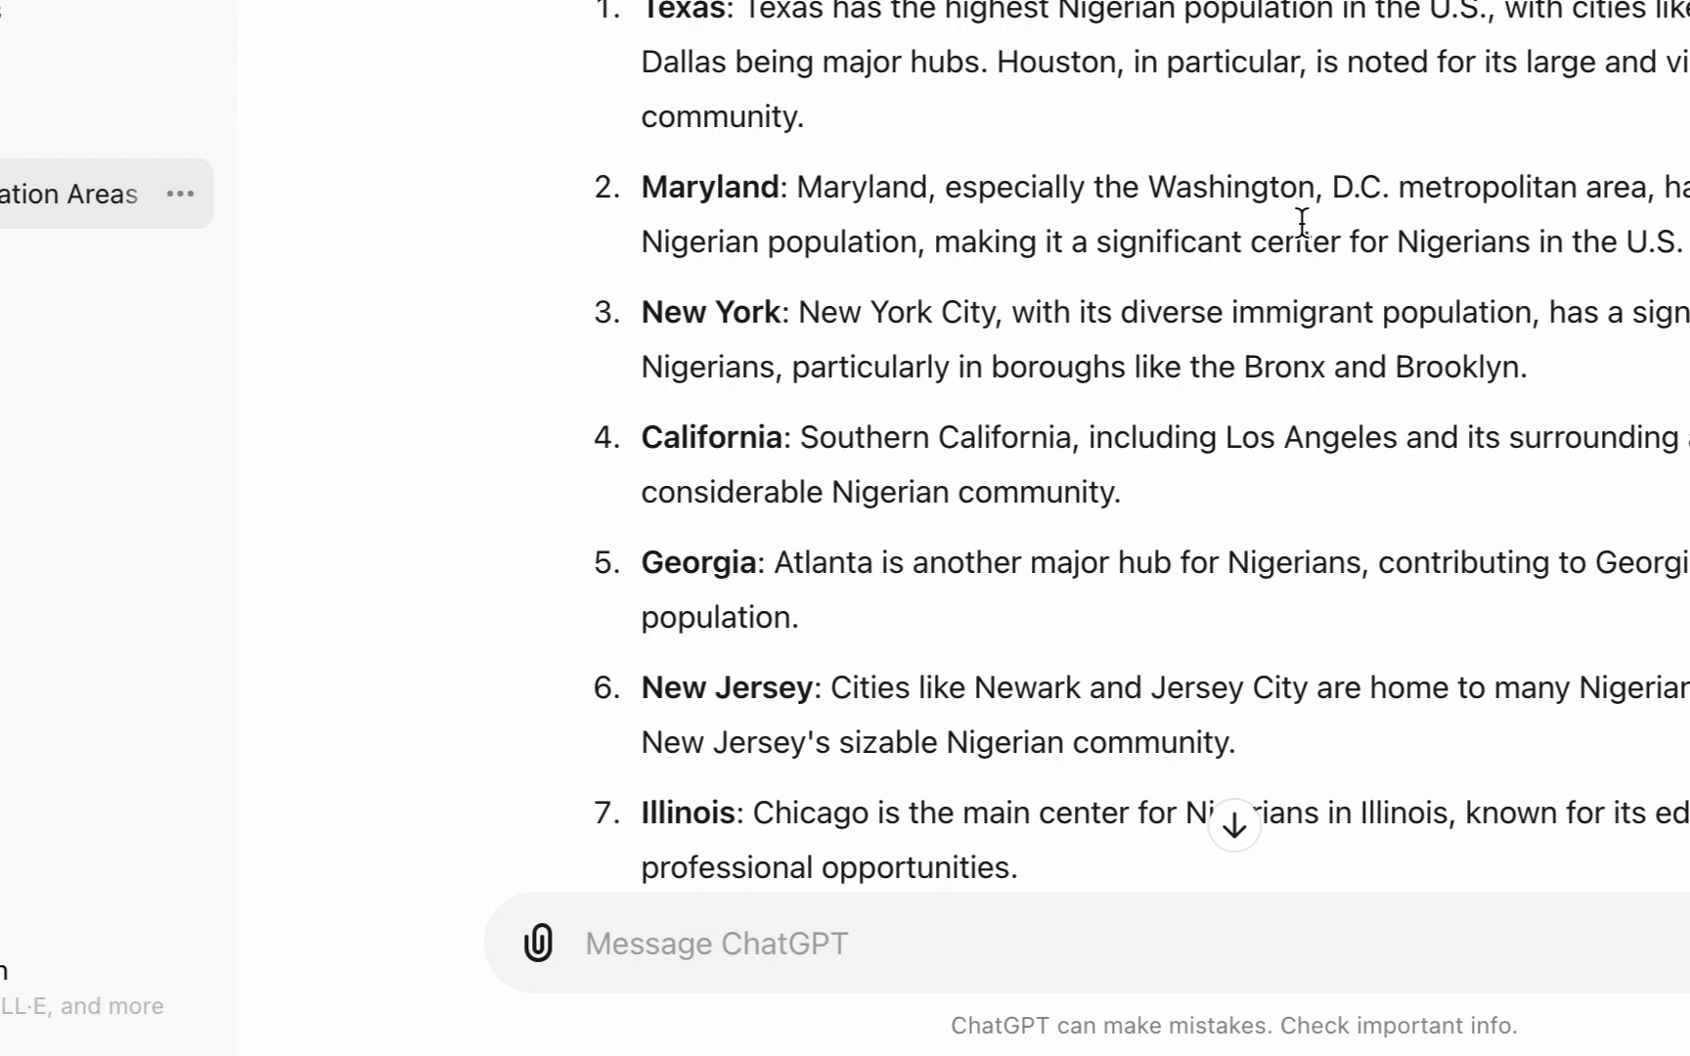
{"action": "scroll", "coordinate": [1302, 222], "scroll_direction": "down", "scroll_amount": 2}
{"action": "scroll", "coordinate": [1403, 298], "scroll_direction": "down", "scroll_amount": 2}
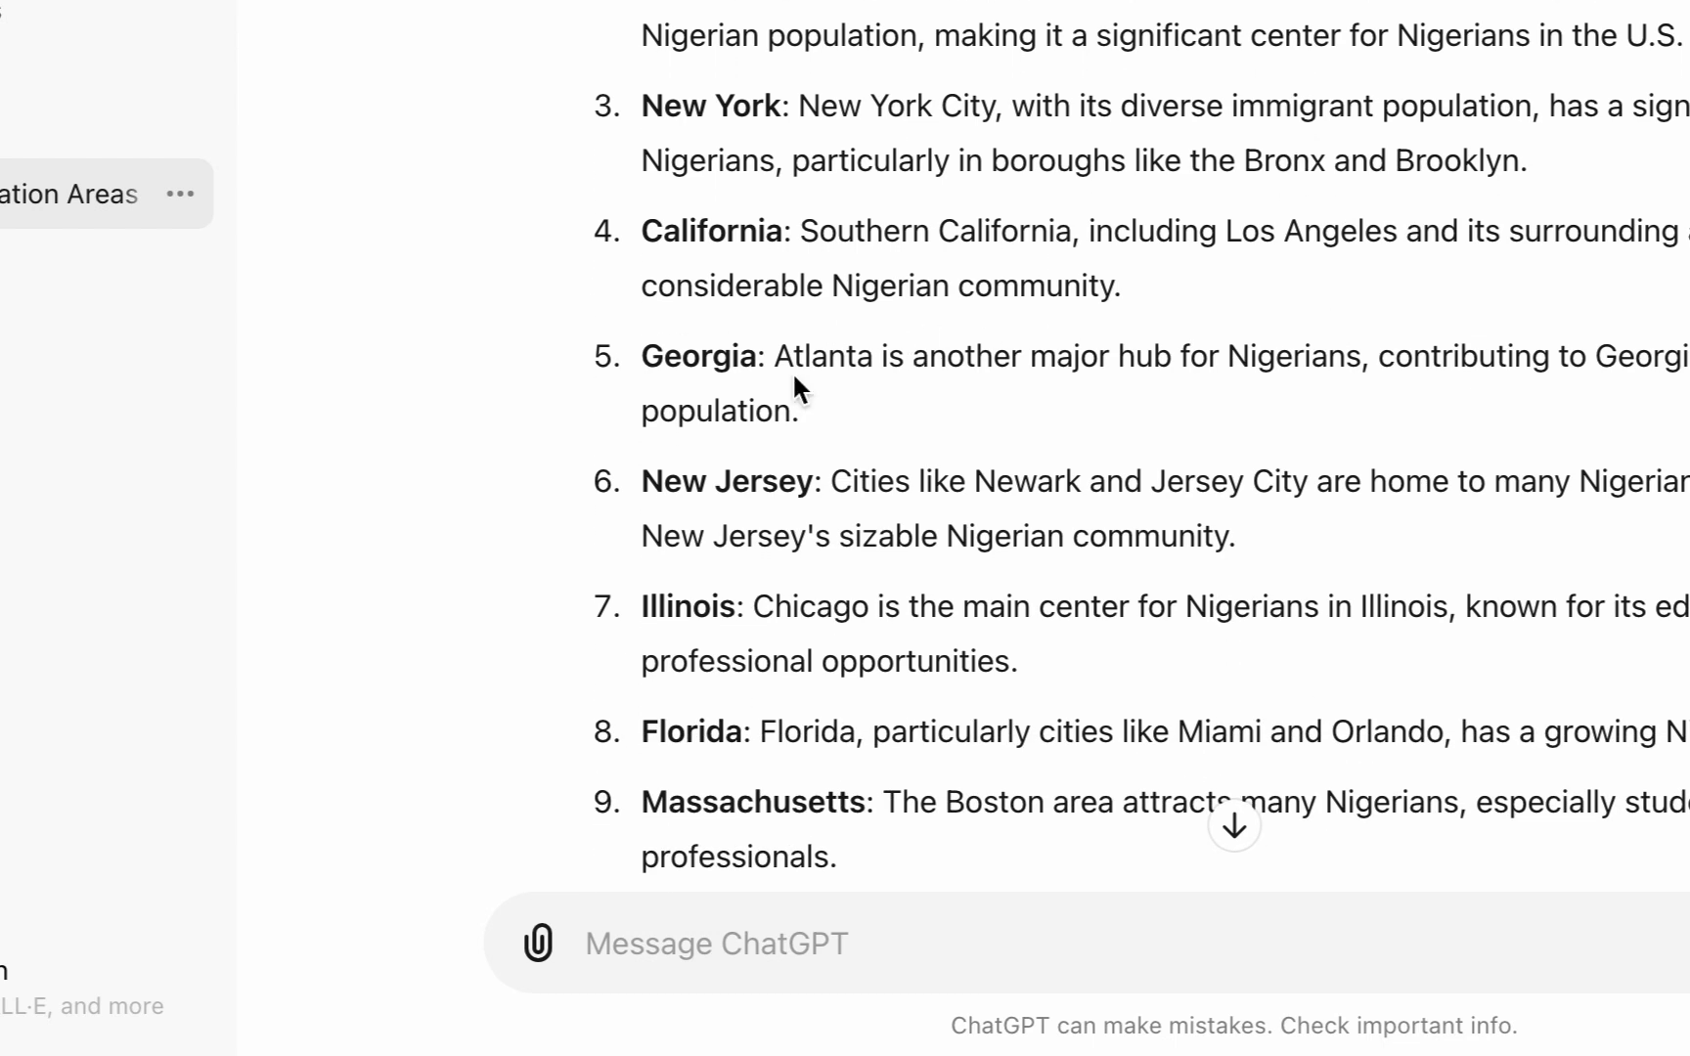
{"action": "scroll", "coordinate": [685, 352], "scroll_direction": "down", "scroll_amount": 1}
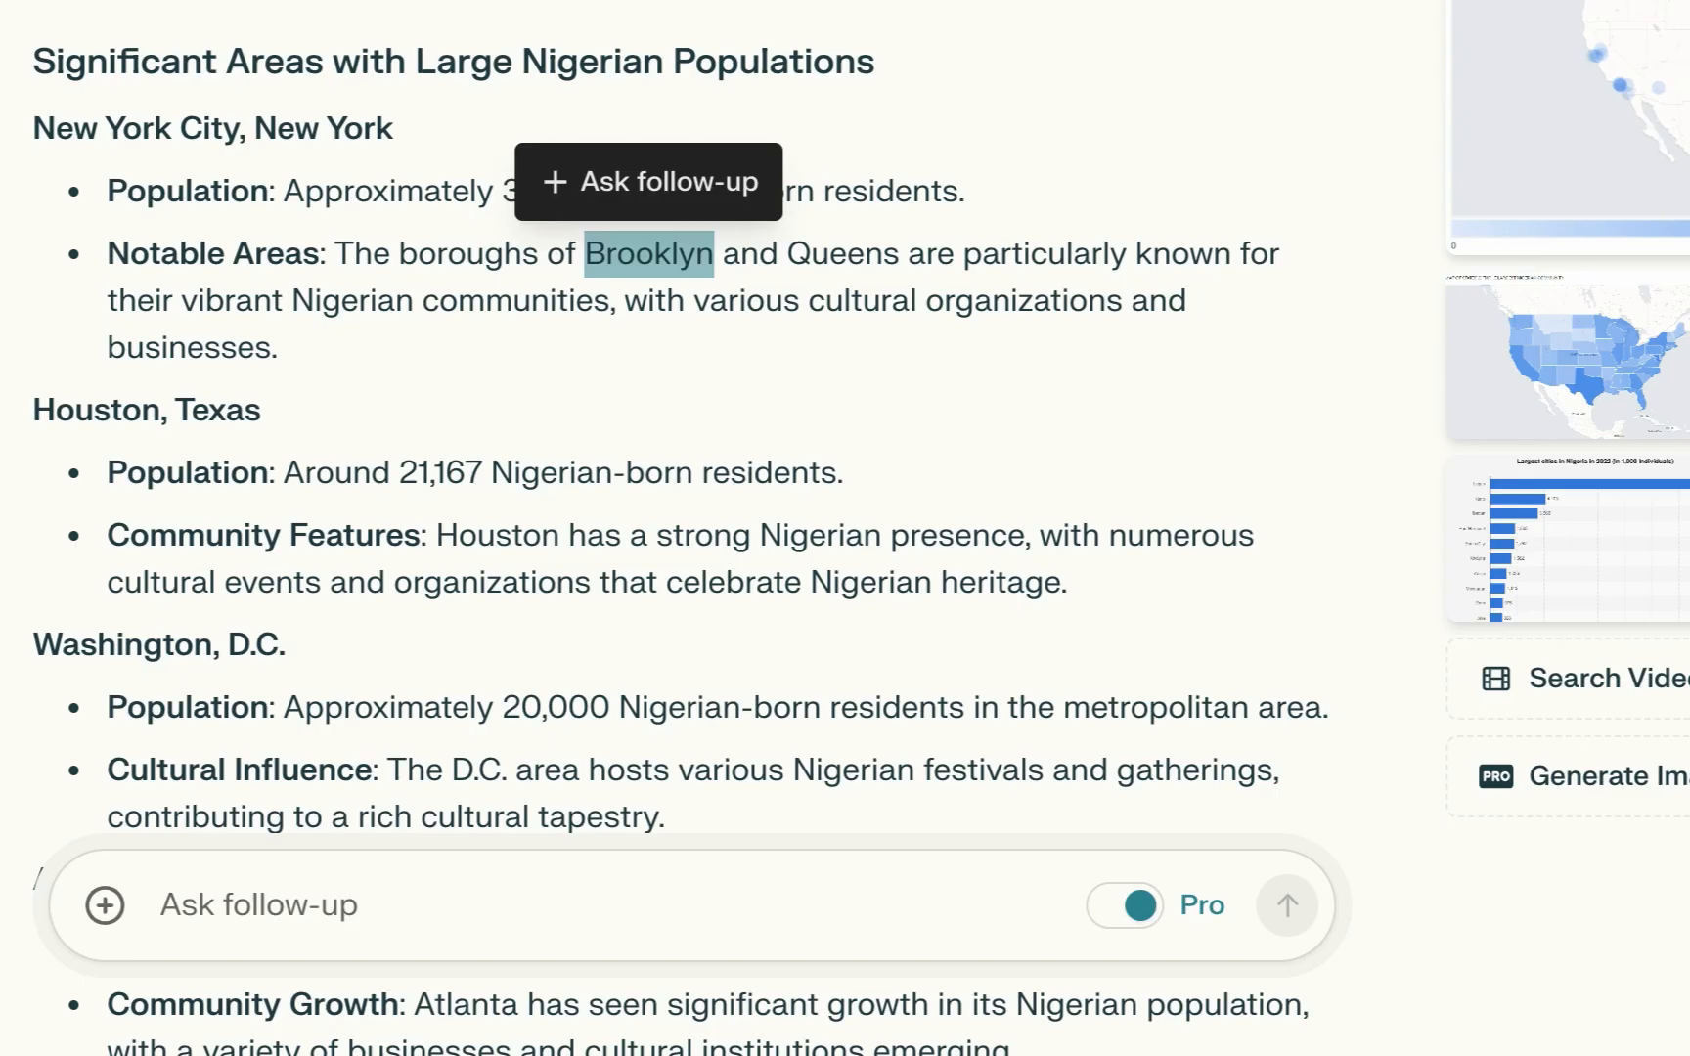
Check the remaining states and notable cities in ChatGPT's answer on US Nigerian populations against Perplexity's list of other notable cities.
{"action": "left_click", "coordinate": [242, 53]}
{"action": "scroll", "coordinate": [287, 181], "scroll_direction": "down", "scroll_amount": 7}
{"action": "scroll", "coordinate": [286, 177], "scroll_direction": "down", "scroll_amount": 5}
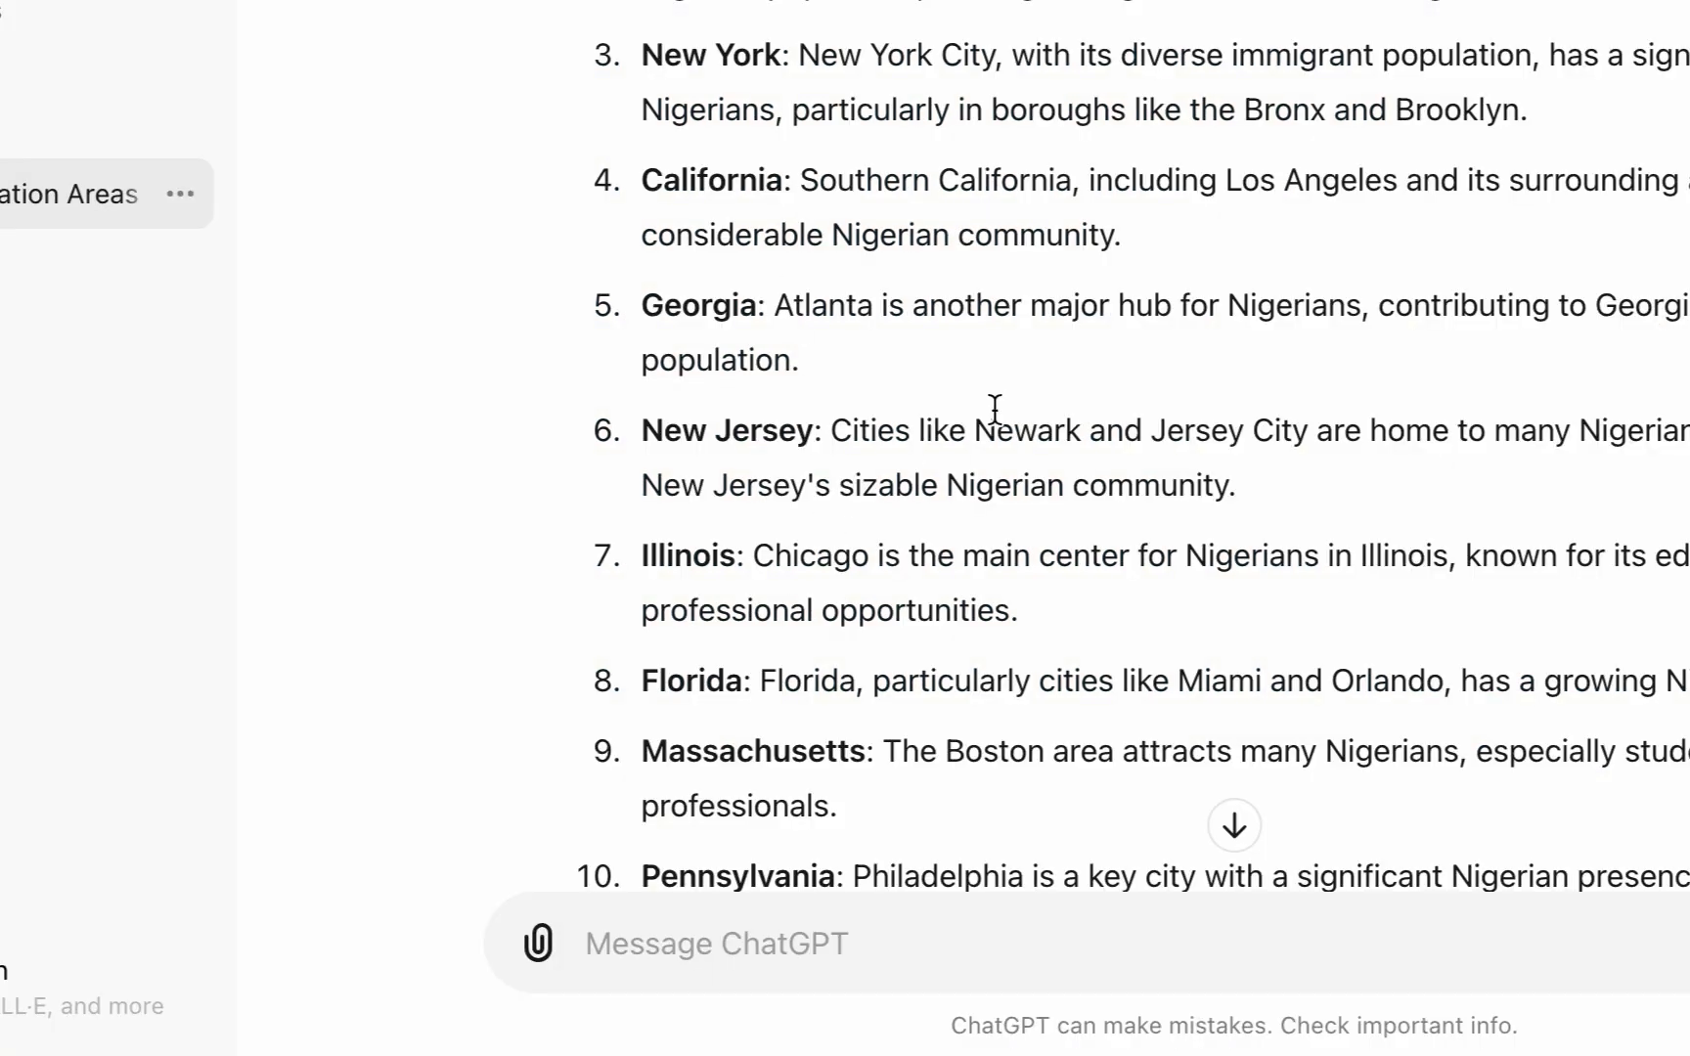
{"action": "double_click", "coordinate": [1014, 415]}
{"action": "left_click", "coordinate": [1013, 415]}
{"action": "scroll", "coordinate": [771, 614], "scroll_direction": "down", "scroll_amount": 3}
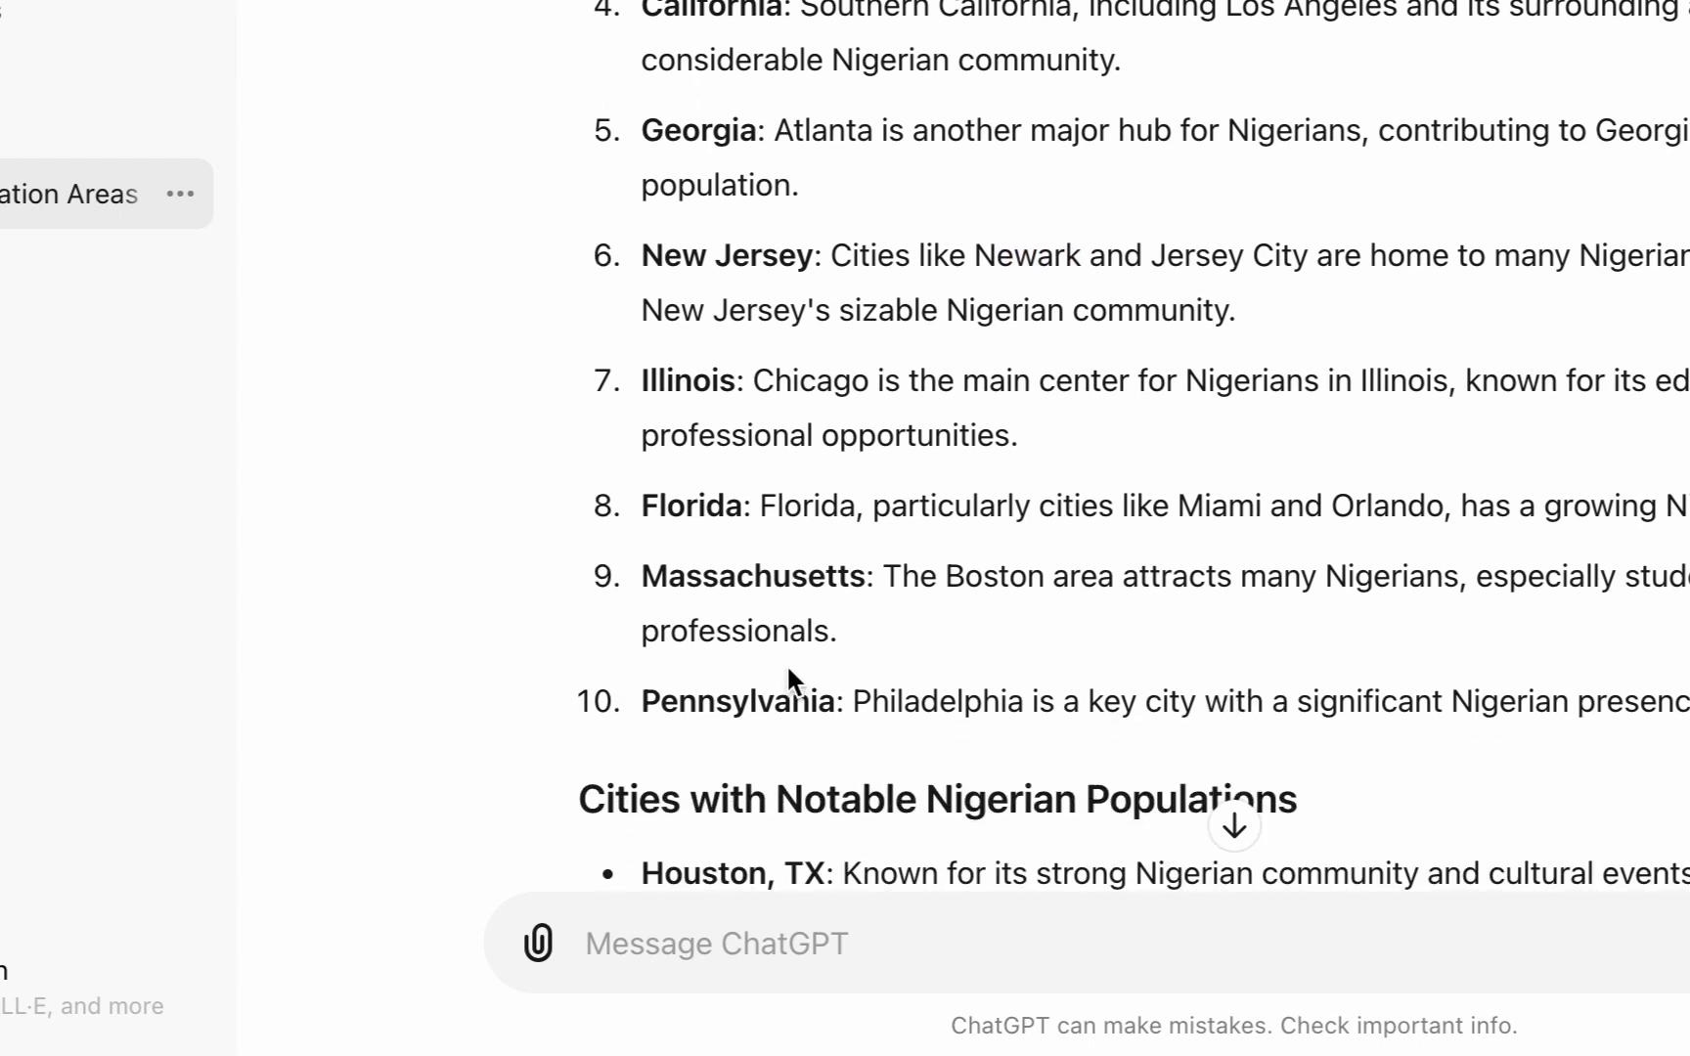
{"action": "scroll", "coordinate": [728, 690], "scroll_direction": "down", "scroll_amount": 10}
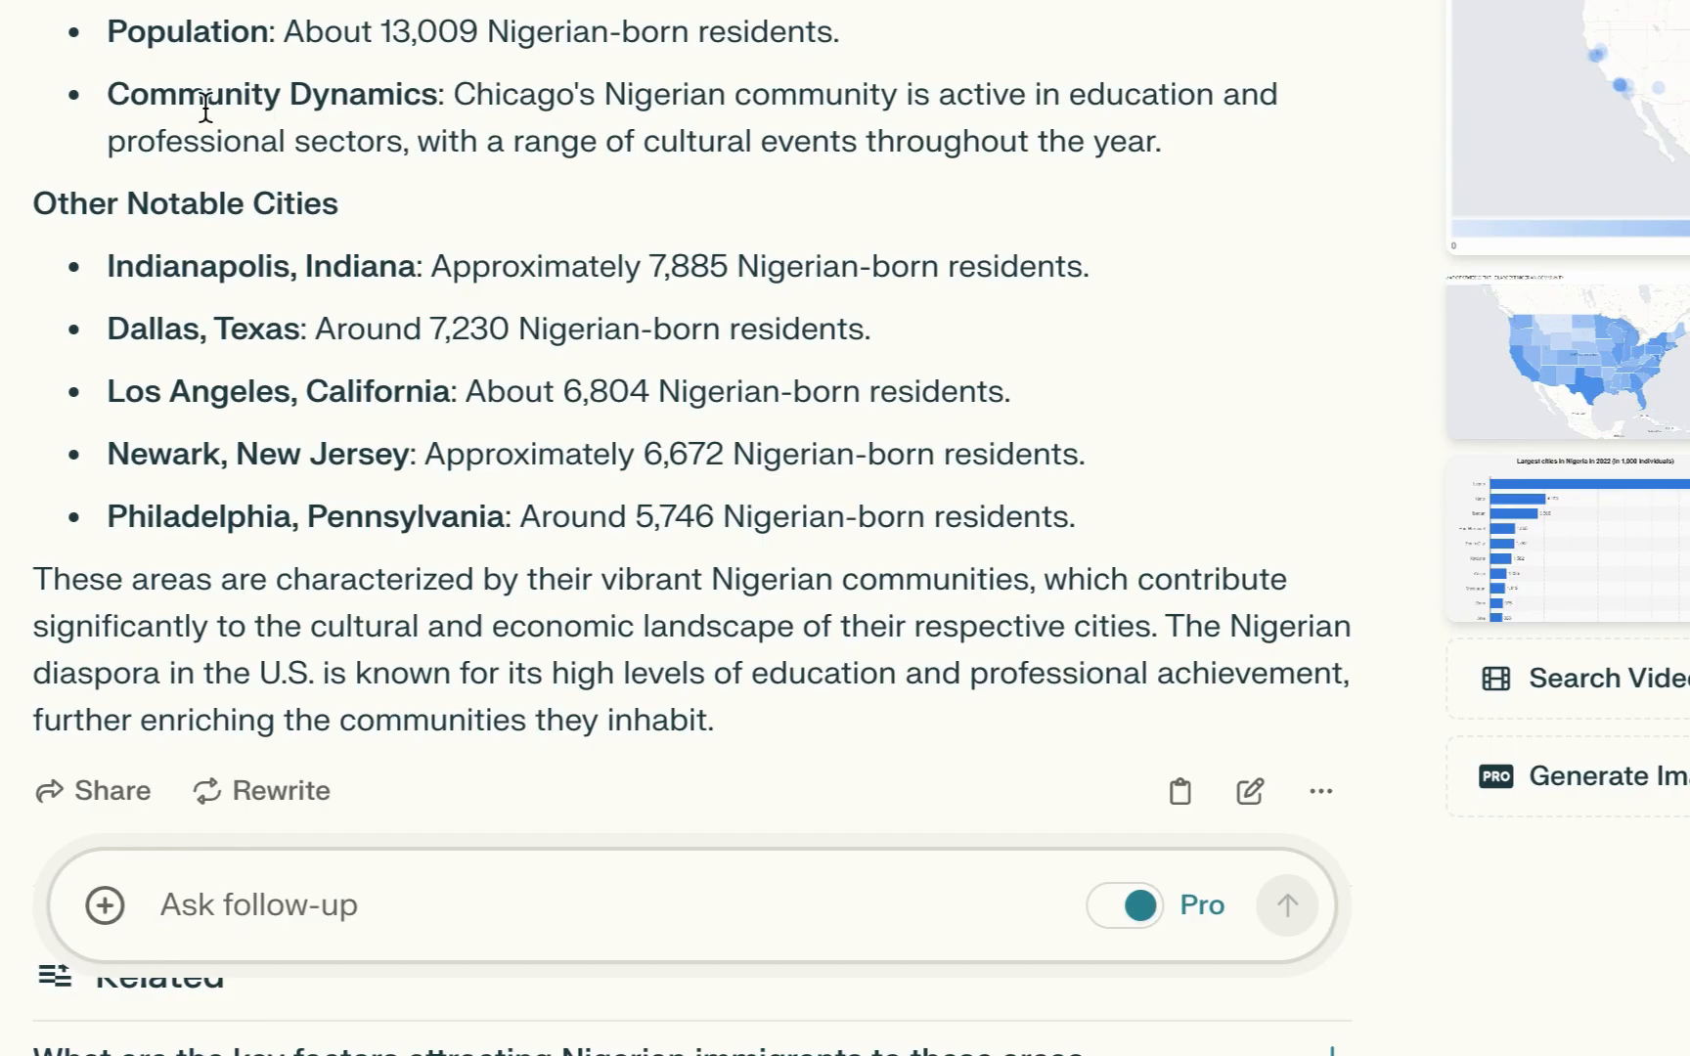
{"action": "scroll", "coordinate": [206, 137], "scroll_direction": "up", "scroll_amount": 5}
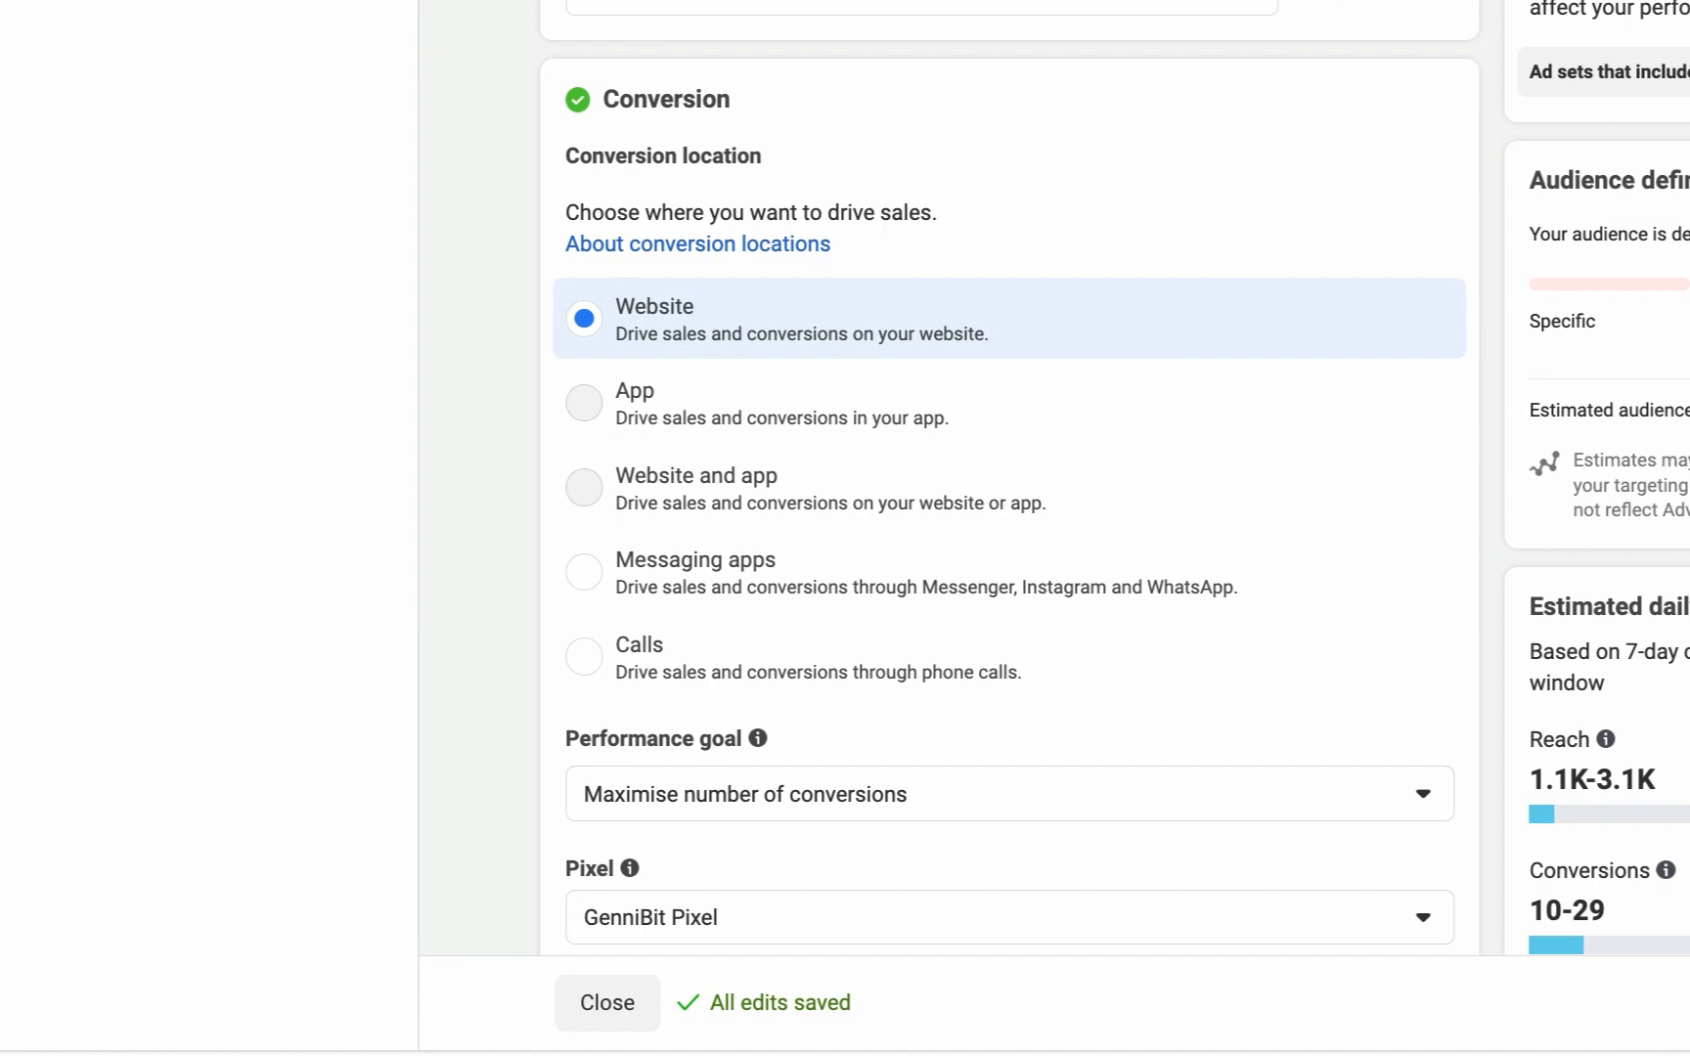
Switch to Meta Ads Manager and review the ad set's conversion, dynamic creative, and budget and schedule settings.
{"action": "scroll", "coordinate": [1007, 469], "scroll_direction": "down", "scroll_amount": 2}
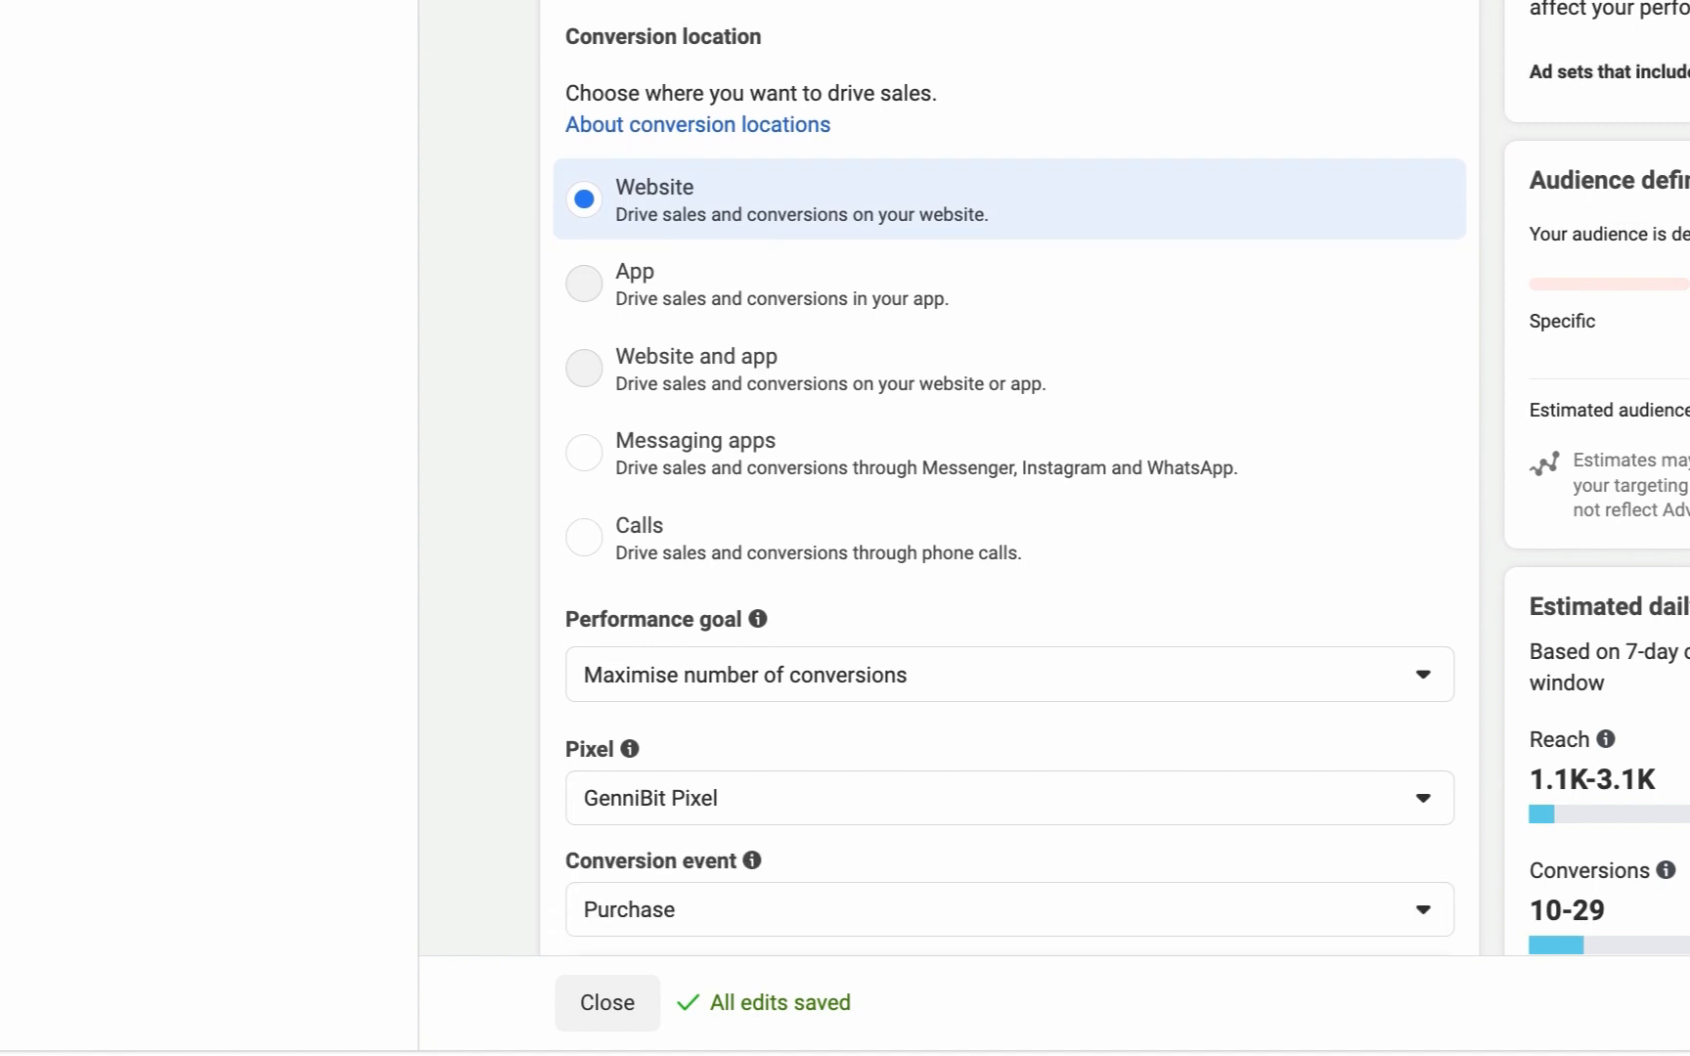
{"action": "scroll", "coordinate": [1008, 489], "scroll_direction": "down", "scroll_amount": 5}
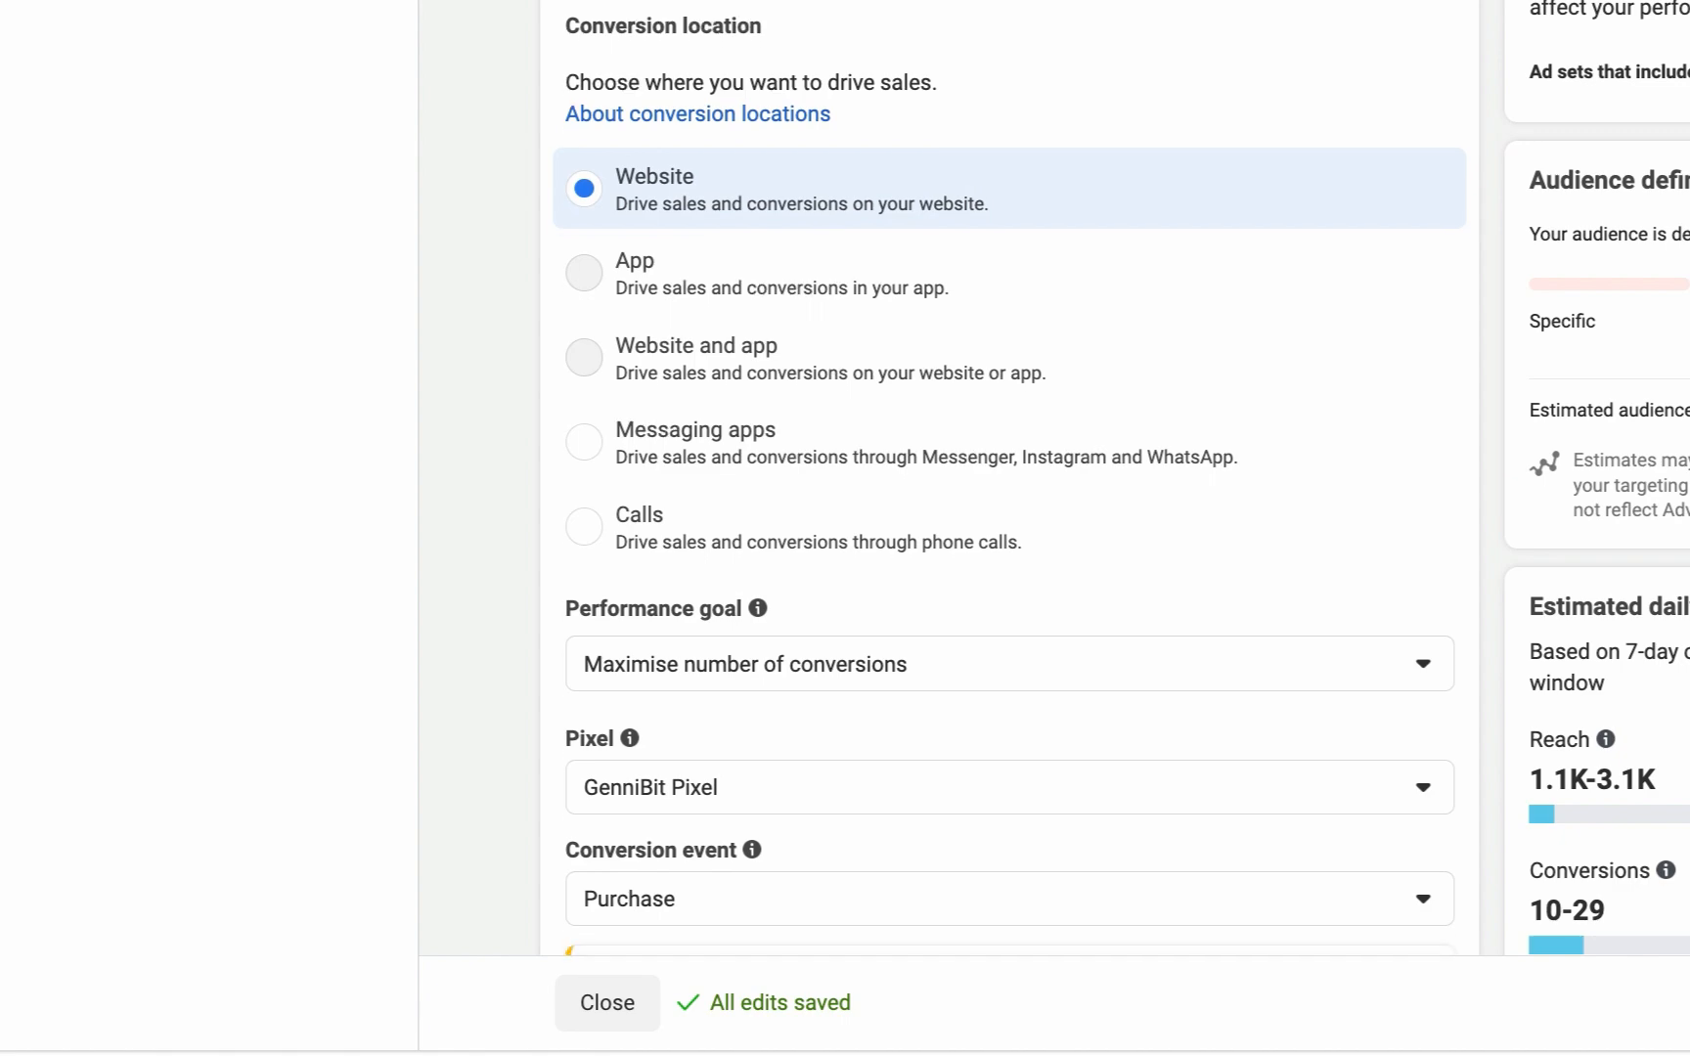
{"action": "scroll", "coordinate": [1008, 489], "scroll_direction": "down", "scroll_amount": 5}
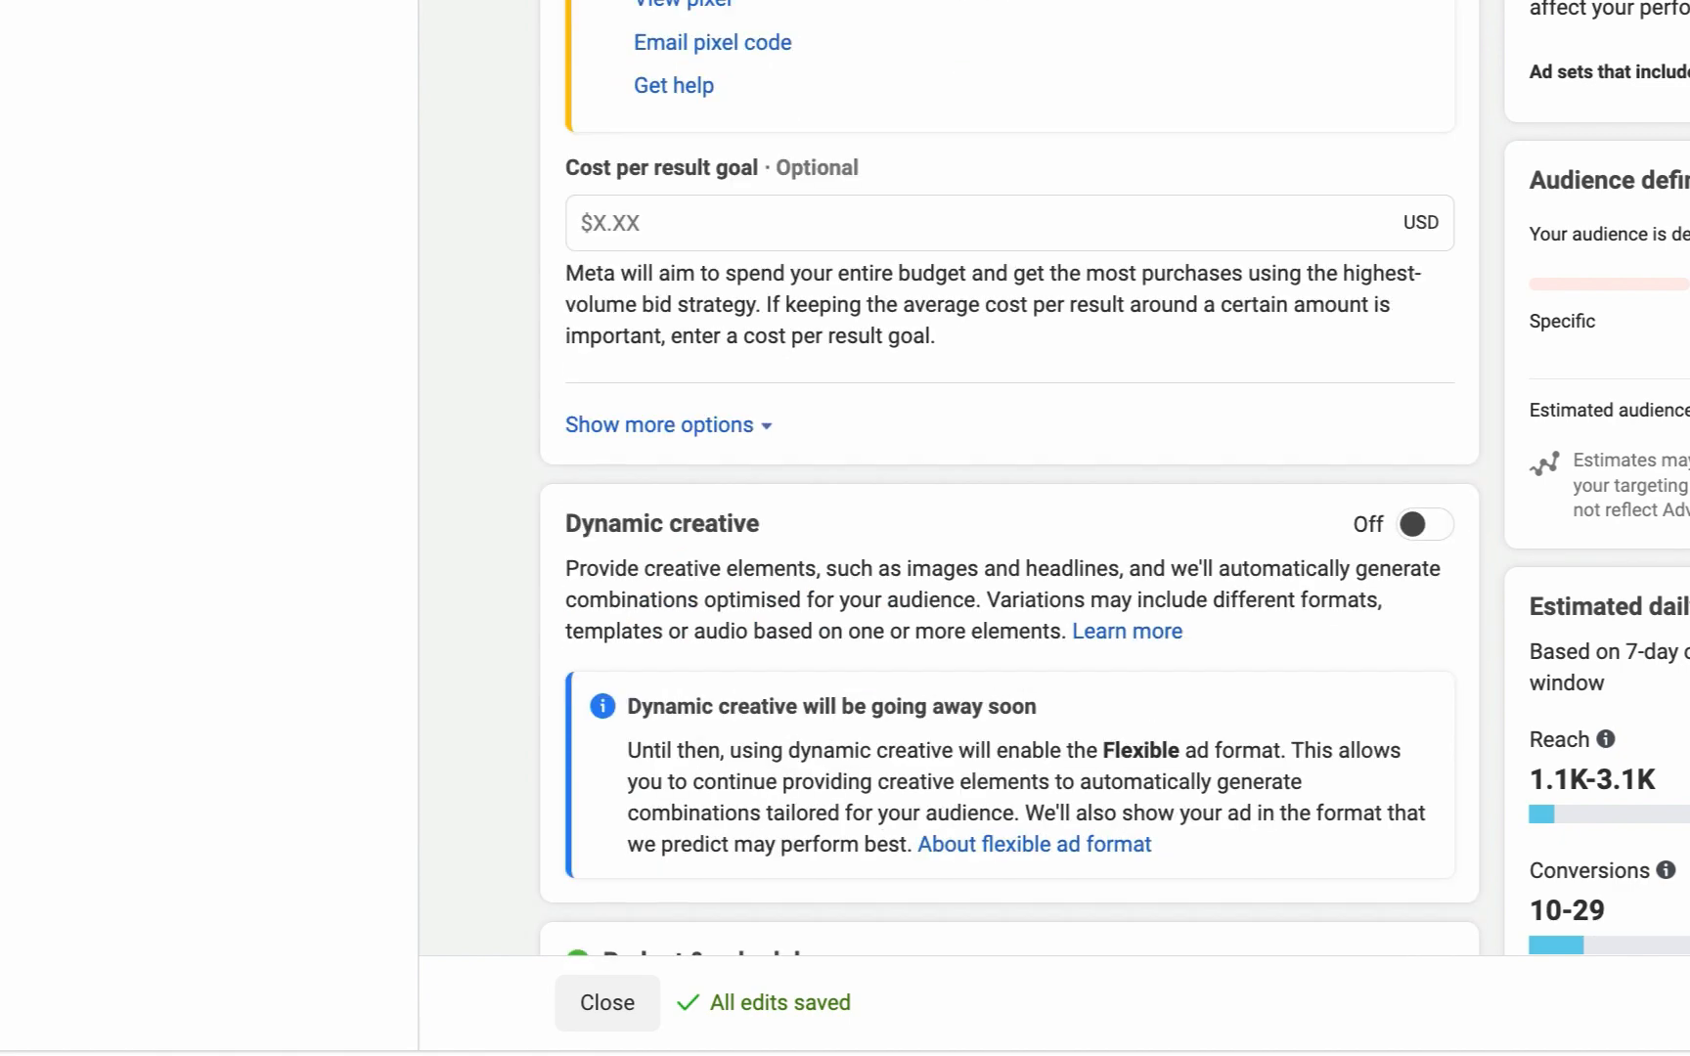
{"action": "scroll", "coordinate": [1007, 489], "scroll_direction": "down", "scroll_amount": 10}
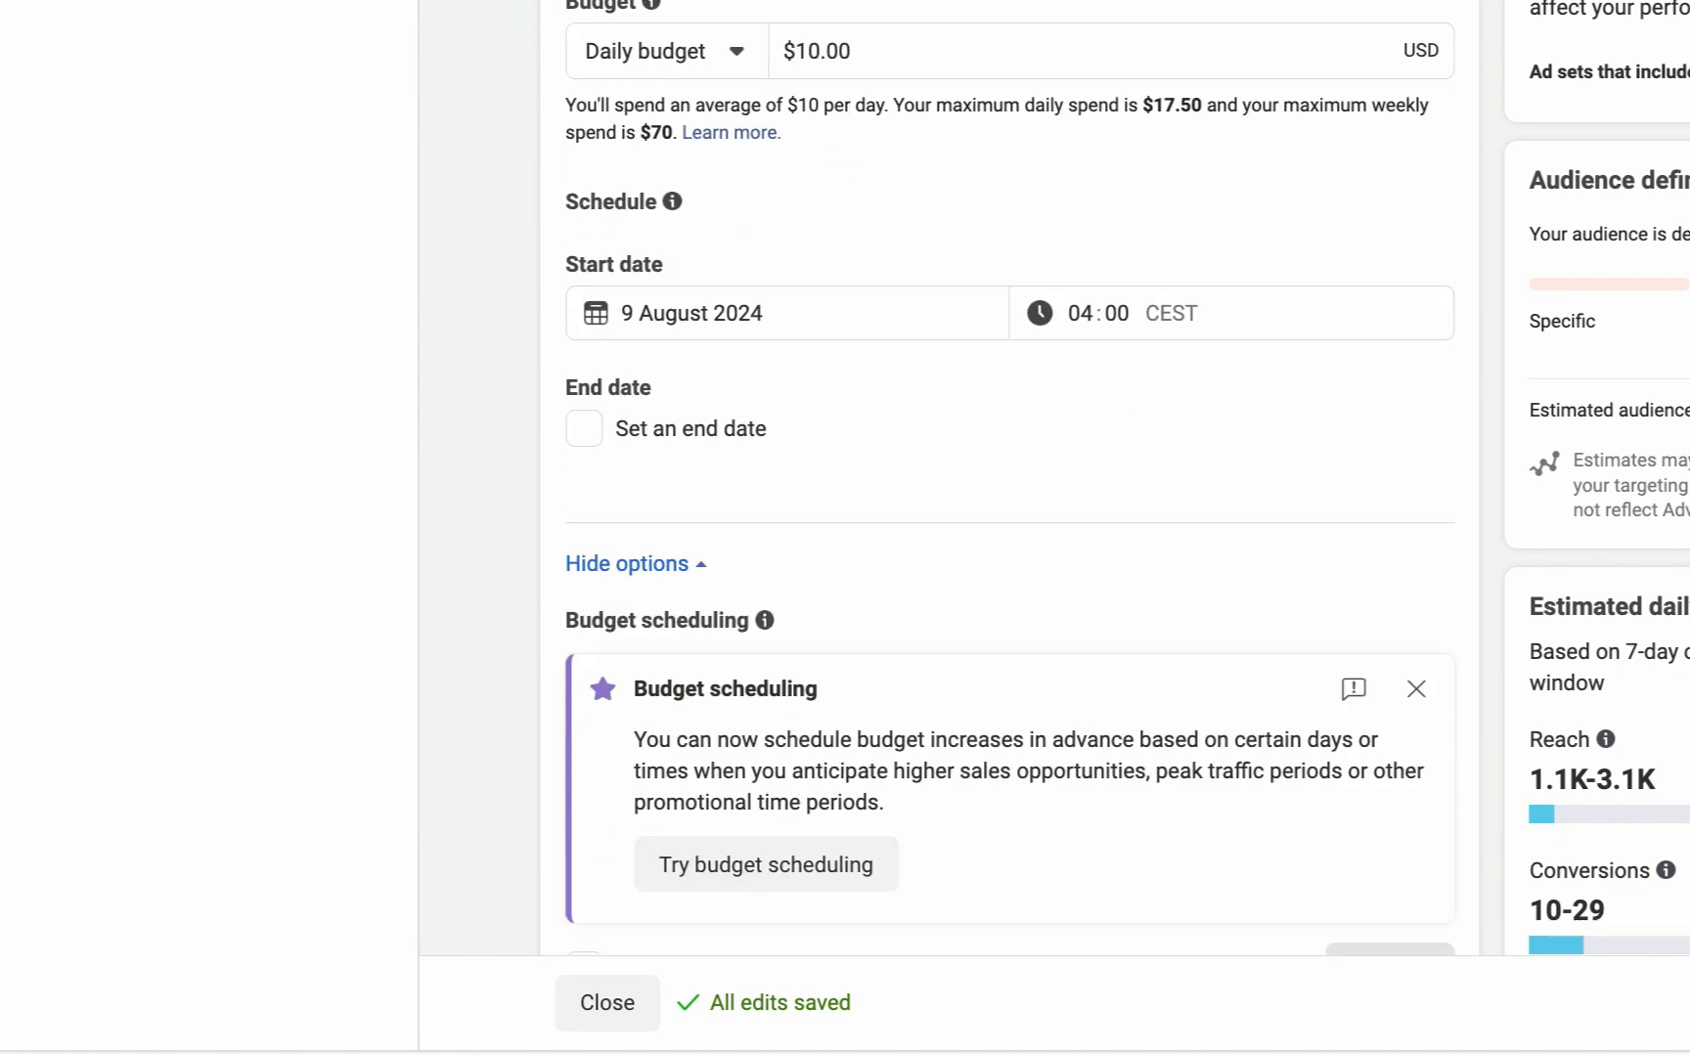